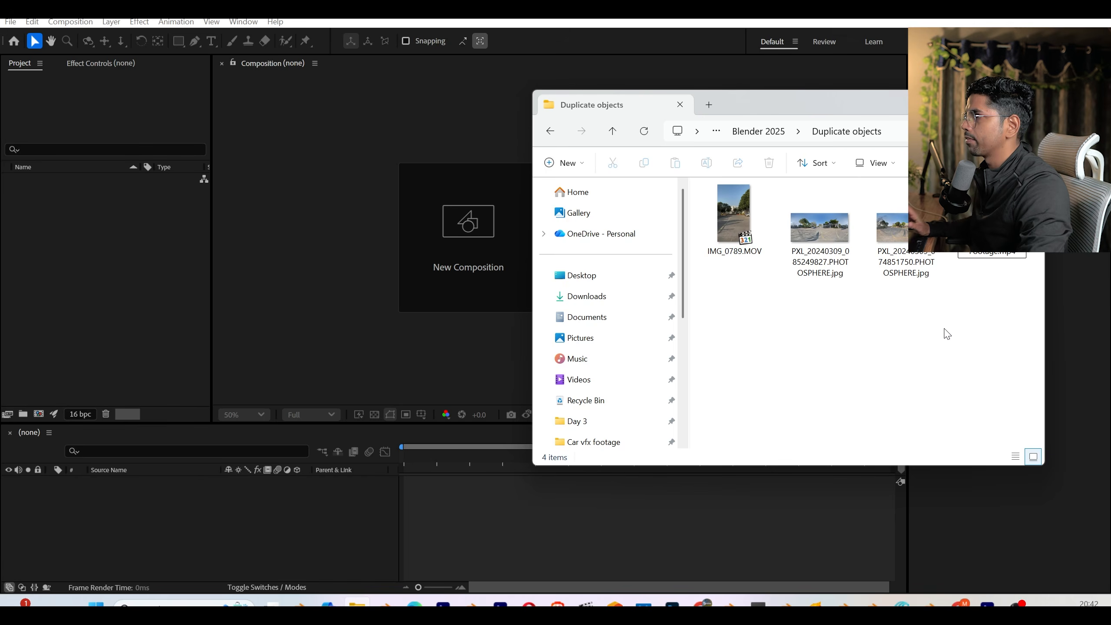
- Import Footage.mp4, create a composition from it, and fit the frame to the viewer
left_click_drag(734, 214, 101, 256)
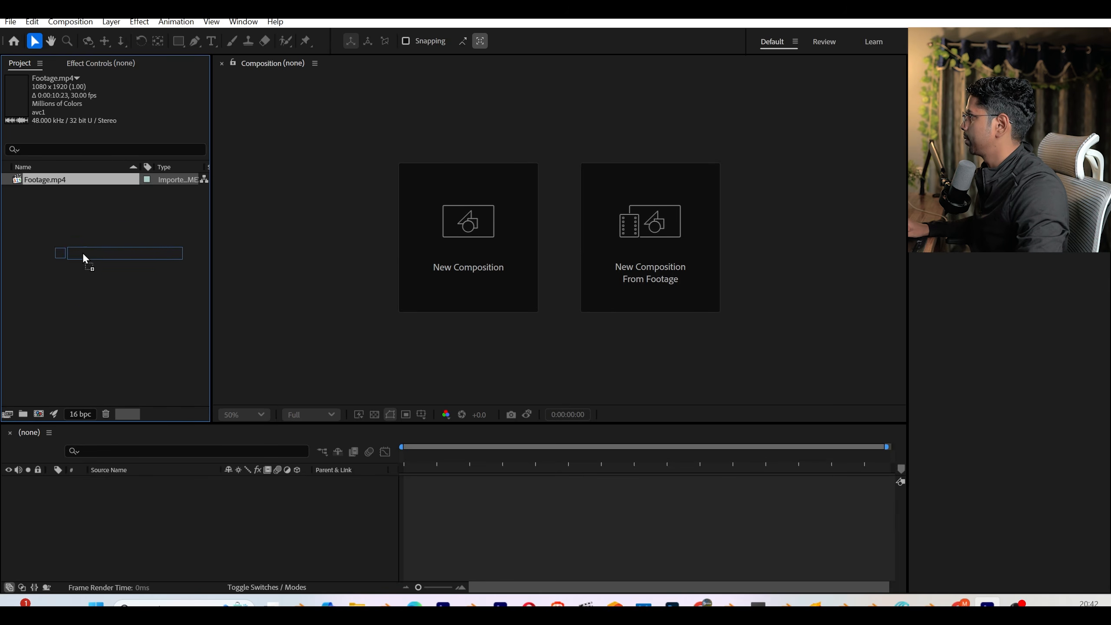
left_click_drag(40, 412, 39, 414)
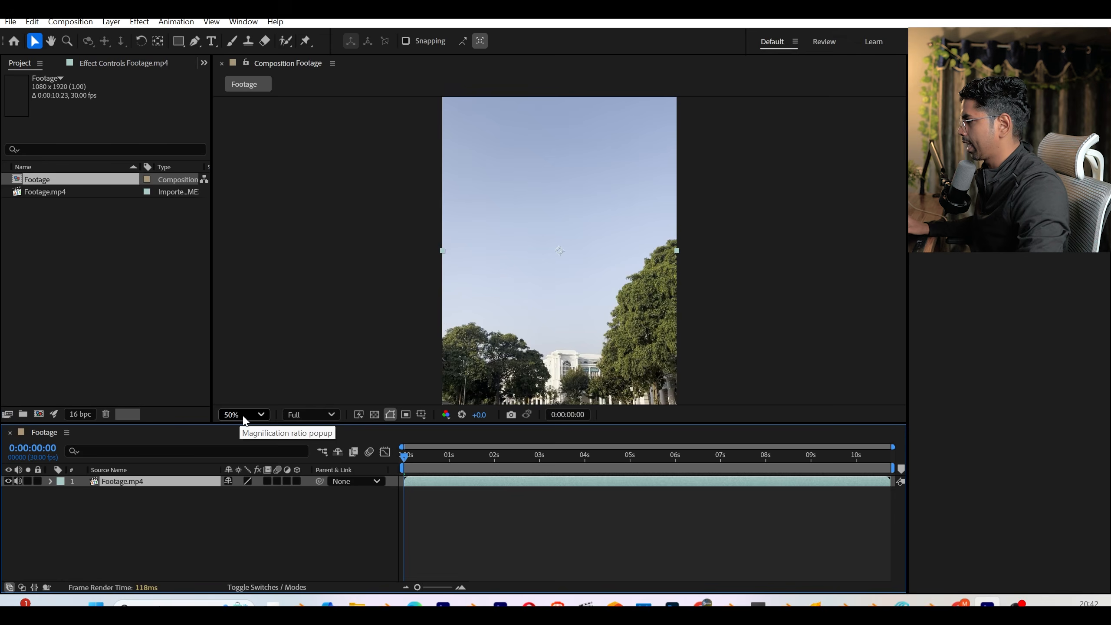
left_click(243, 415)
left_click(269, 170)
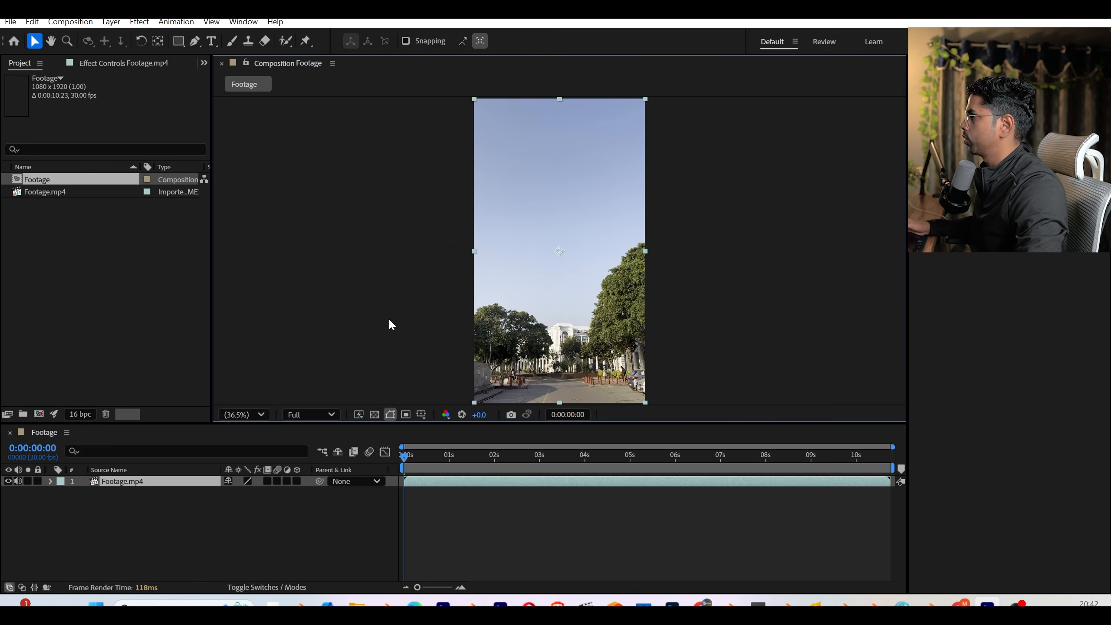
- Mute the Footage.mp4 layer's audio and preview the first seconds of the composition
left_click(18, 480)
key("space")
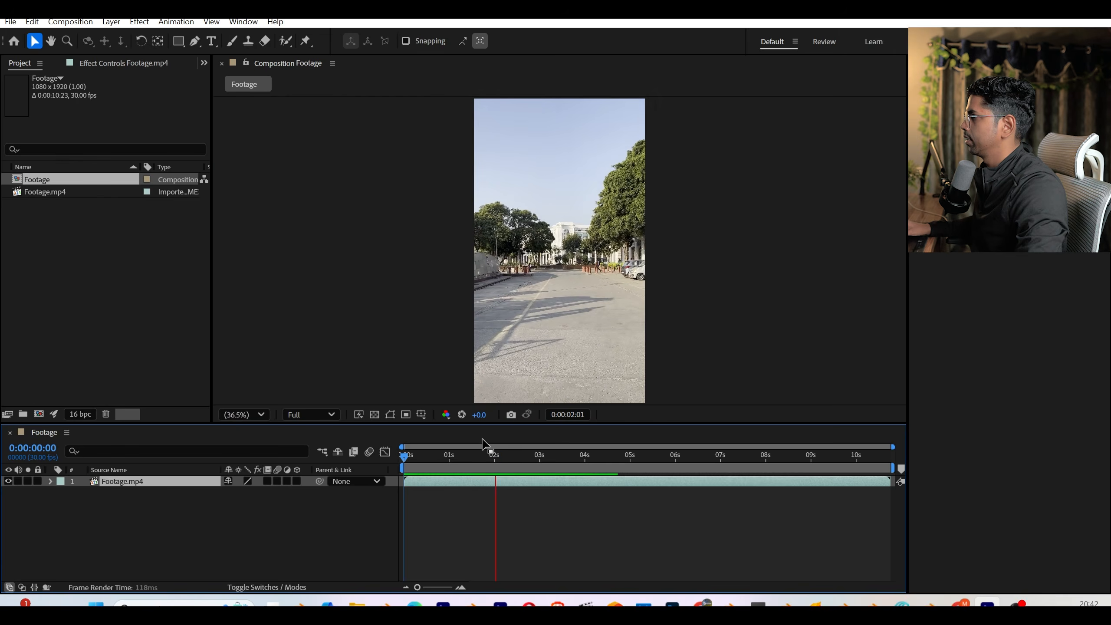
key("space")
- Check the composition settings and run Track Camera on the Footage.mp4 layer
left_click(54, 21)
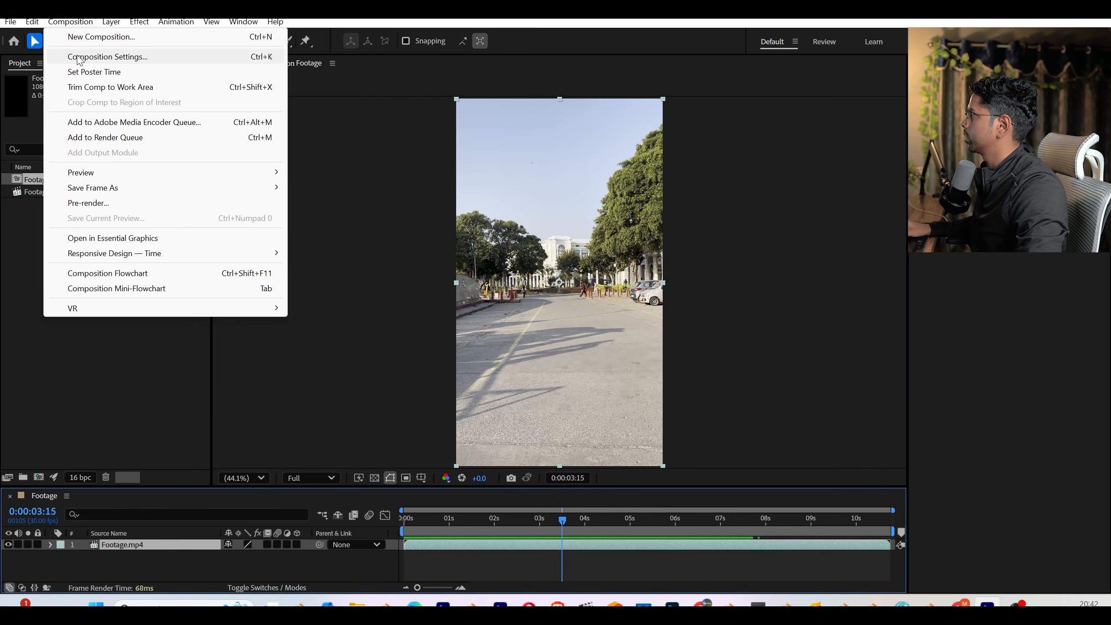
left_click(87, 58)
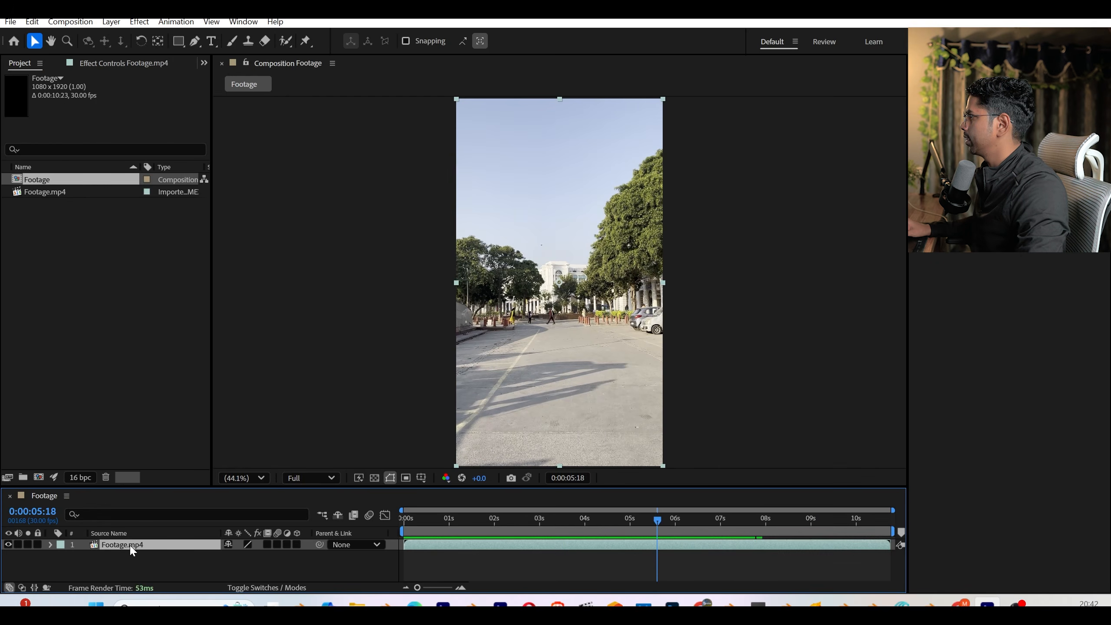
right_click(133, 551)
mouse_move(197, 371)
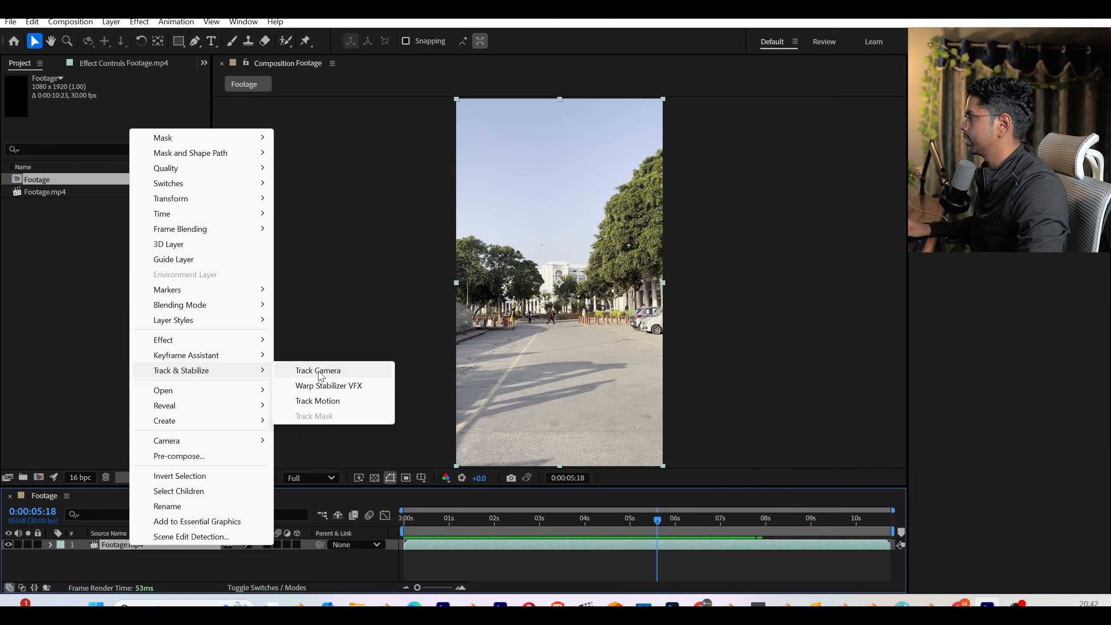
left_click(347, 374)
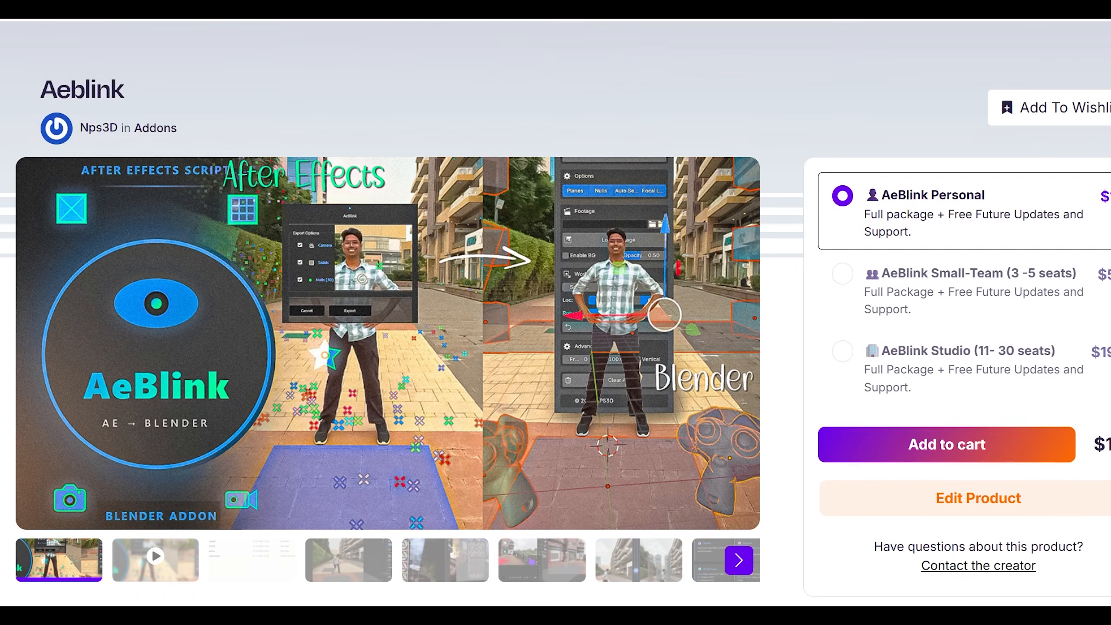
- Look through the AeBlink product page and its About section
scroll(555, 307, "down", 3)
scroll(556, 306, "down", 10)
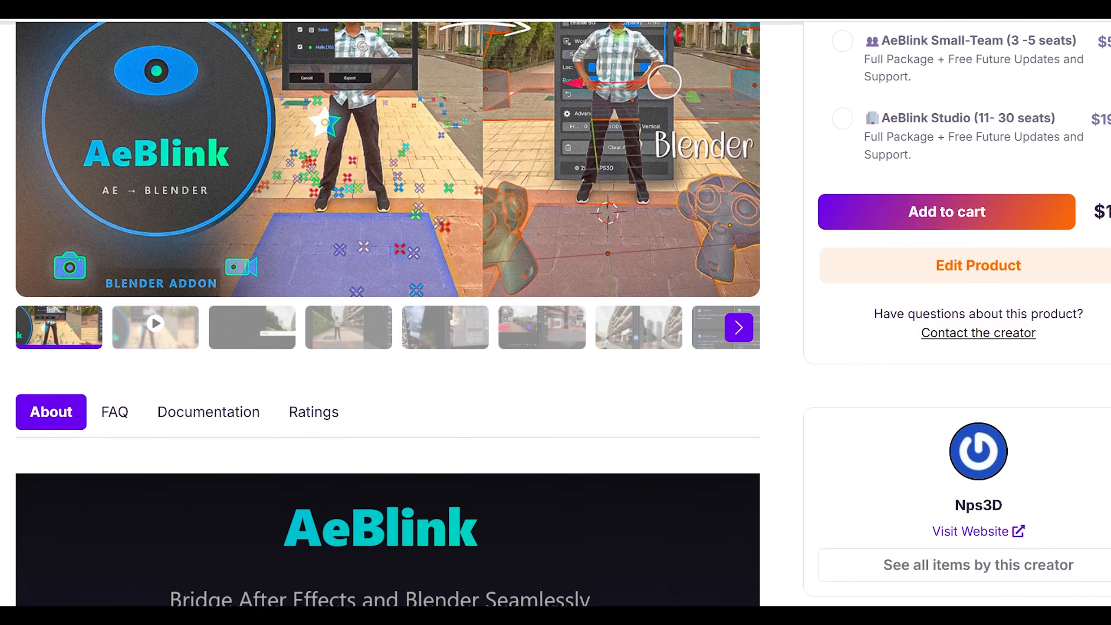
scroll(555, 306, "down", 8)
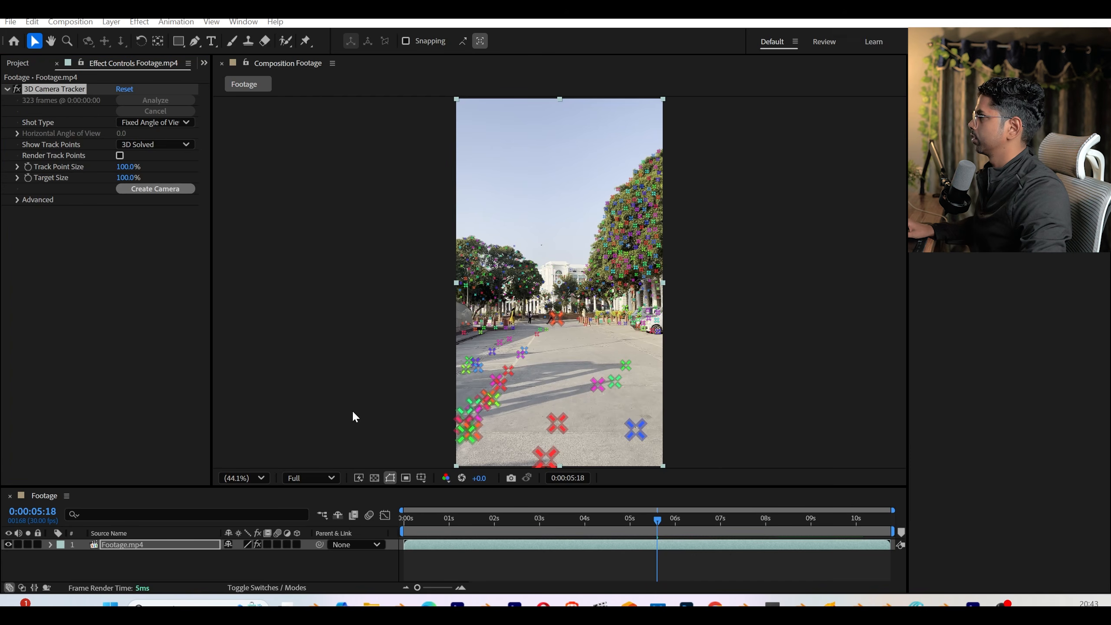
- Expand the 3D Camera Tracker's advanced settings and reduce the track point size to 46%
left_click(17, 199)
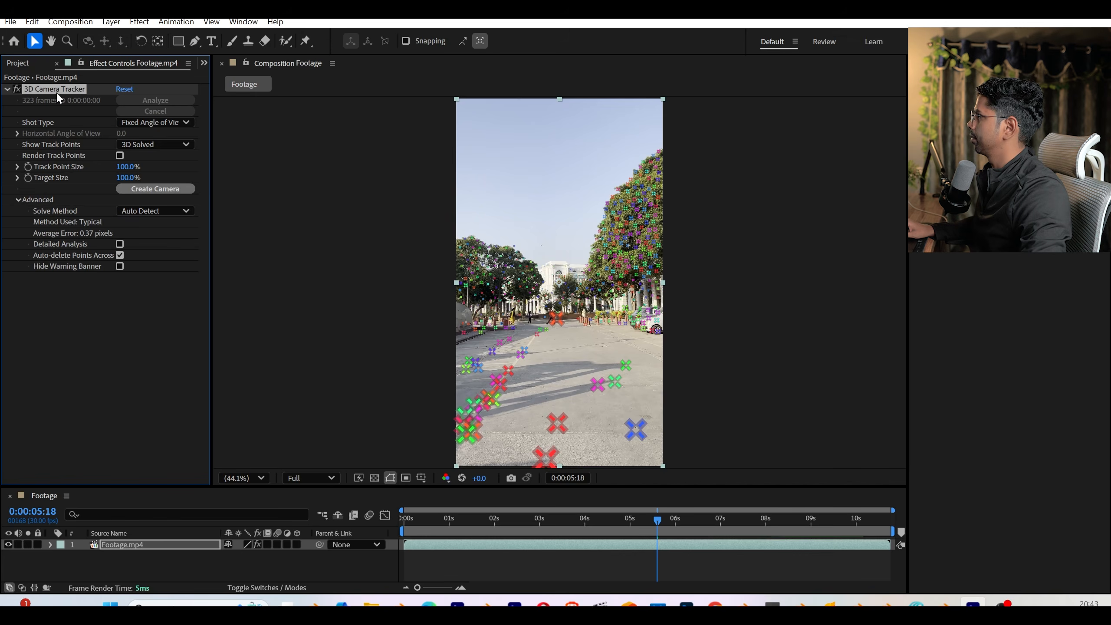
left_click_drag(427, 508, 610, 520)
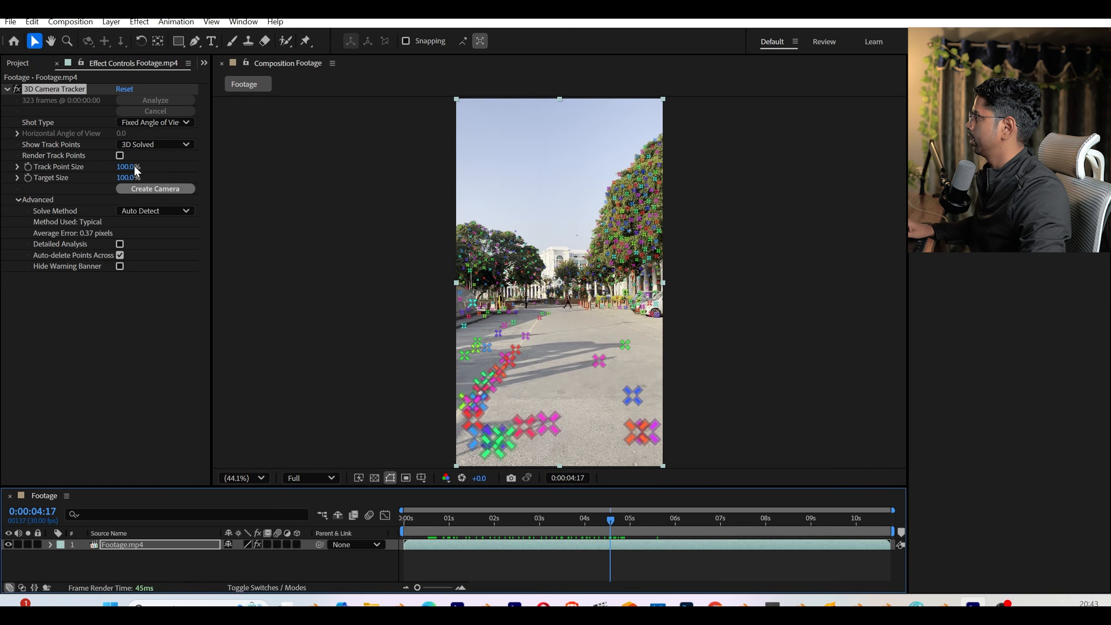
left_click_drag(136, 170, 109, 171)
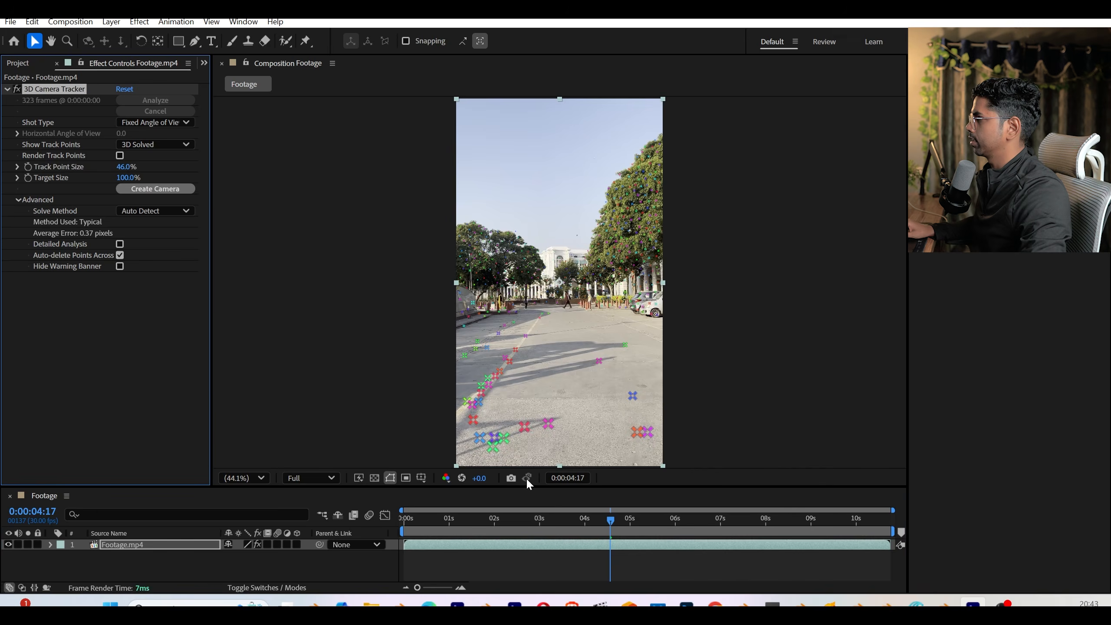
- At 0:00:10:22, set the ground plane and origin from the road's track points and create a solid and camera there
left_click_drag(609, 521, 561, 523)
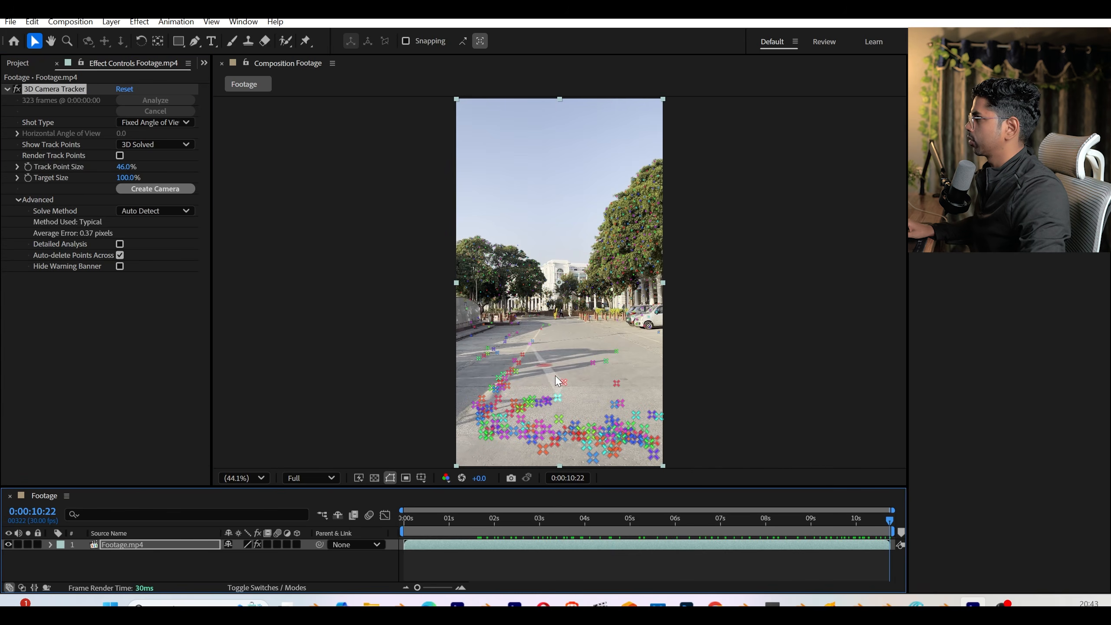
mouse_move(535, 368)
left_mouse_down()
mouse_move(637, 377)
mouse_move(498, 435)
mouse_move(534, 366)
left_mouse_up()
right_click(561, 403)
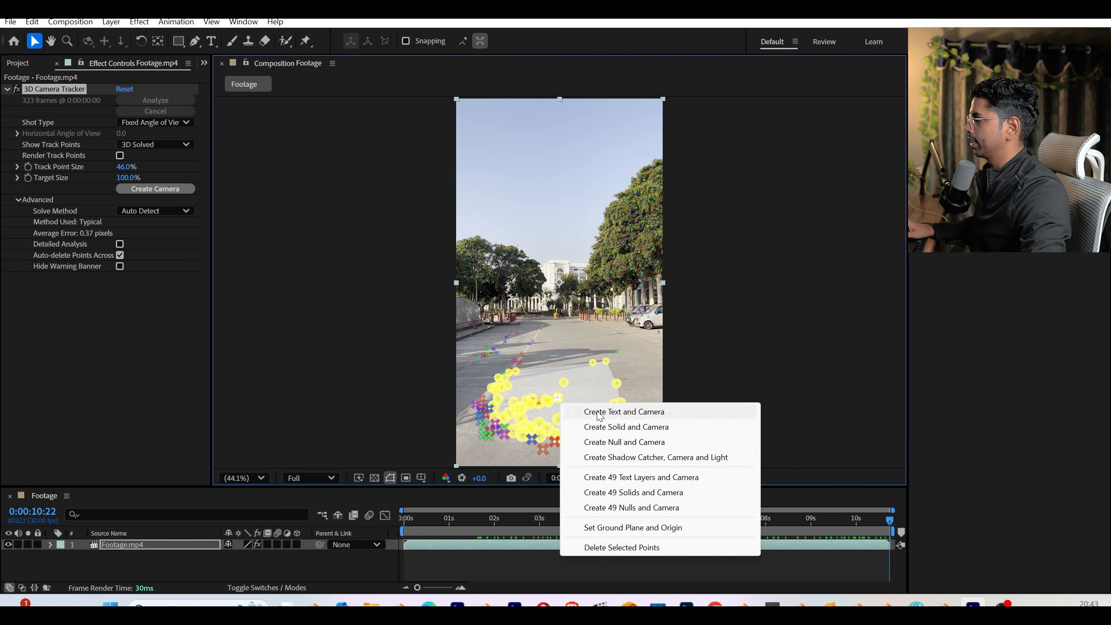
left_click(633, 528)
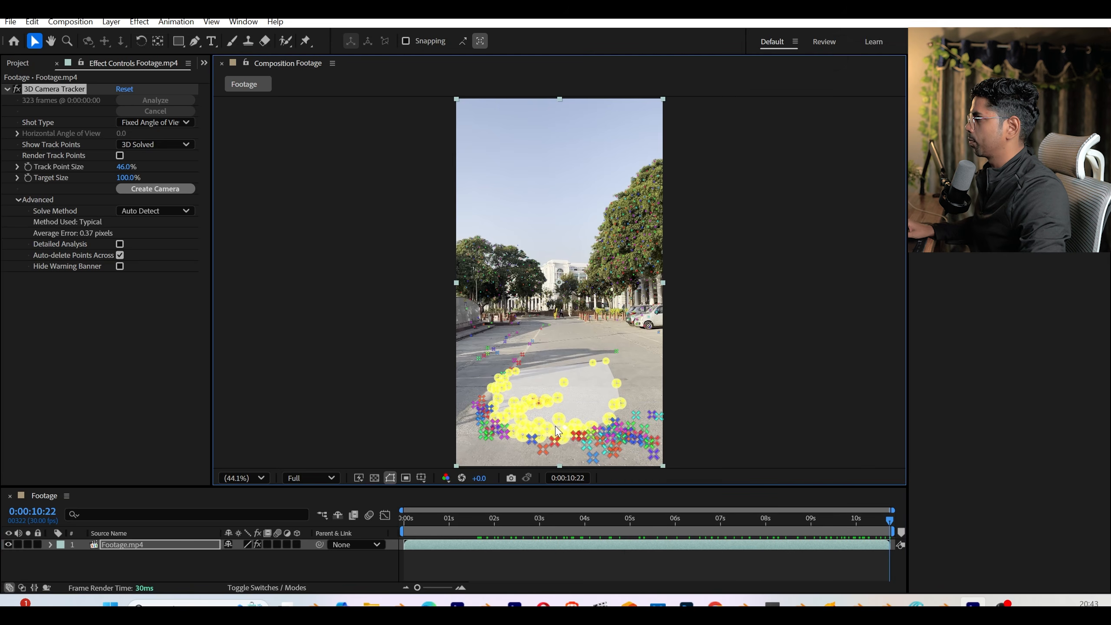
right_click(580, 394)
left_click(643, 412)
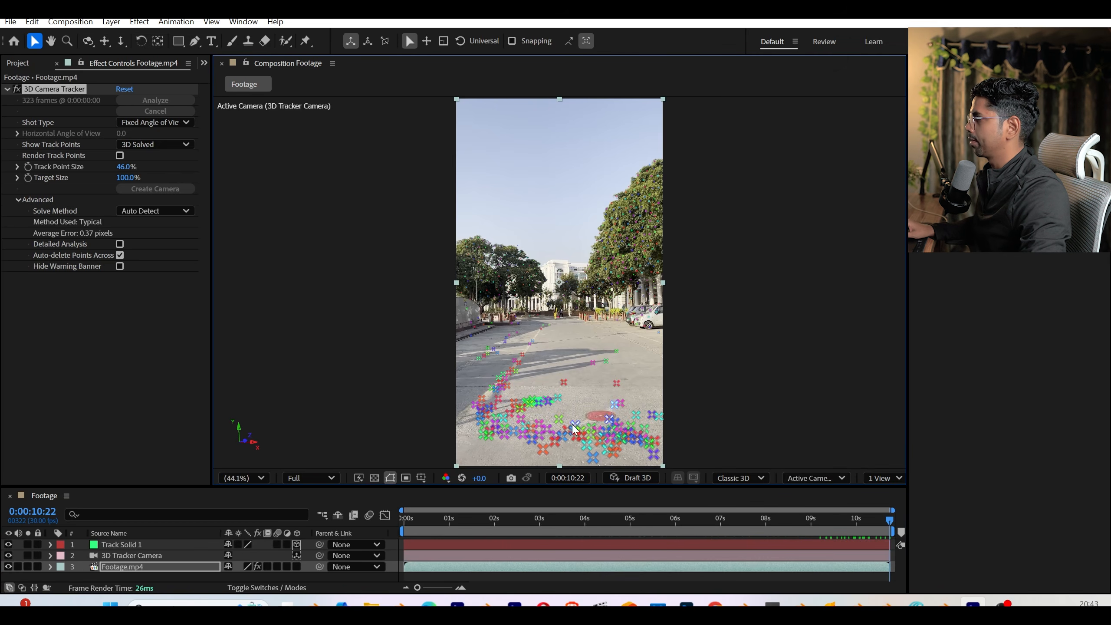
- Scale Track Solid 1 to 485% and rotate it to line up with the road
left_click(120, 545)
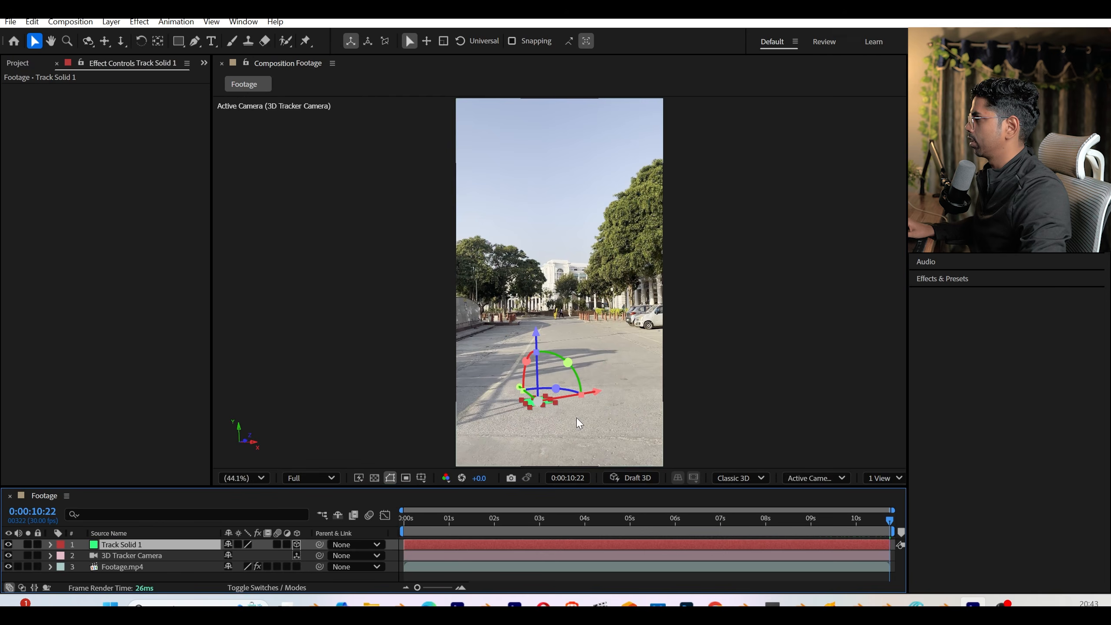
key("s")
left_click_drag(240, 557, 582, 468)
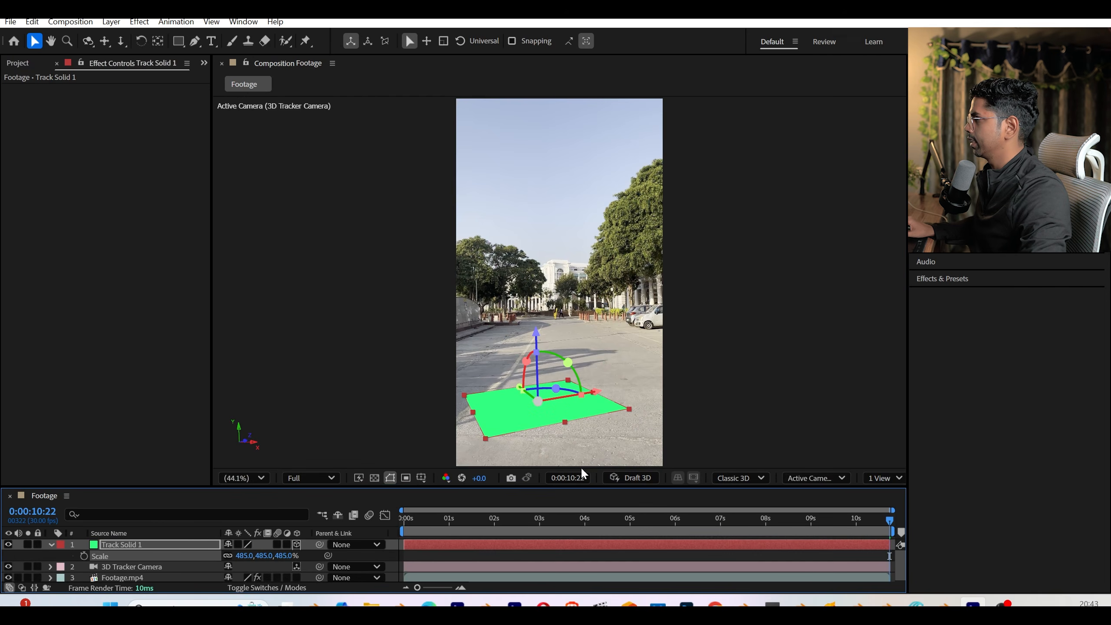
key("w")
left_click_drag(635, 417, 622, 432)
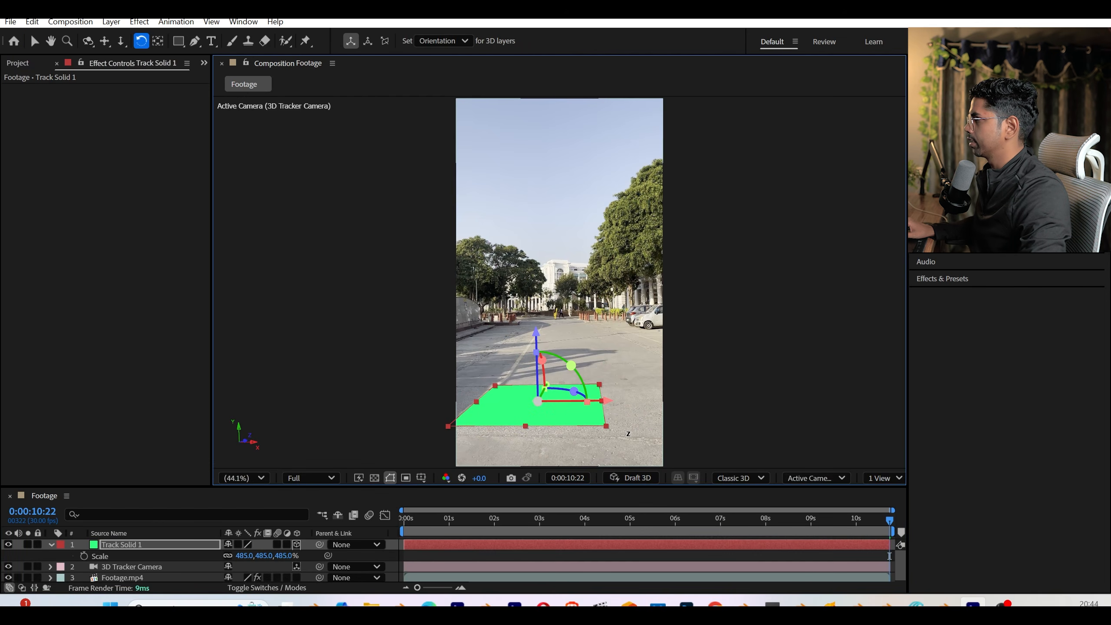
left_click_drag(409, 517, 579, 518)
- Find the Grid effect and apply it to the enlarged track solid on the road
left_click(943, 278)
left_click(961, 294)
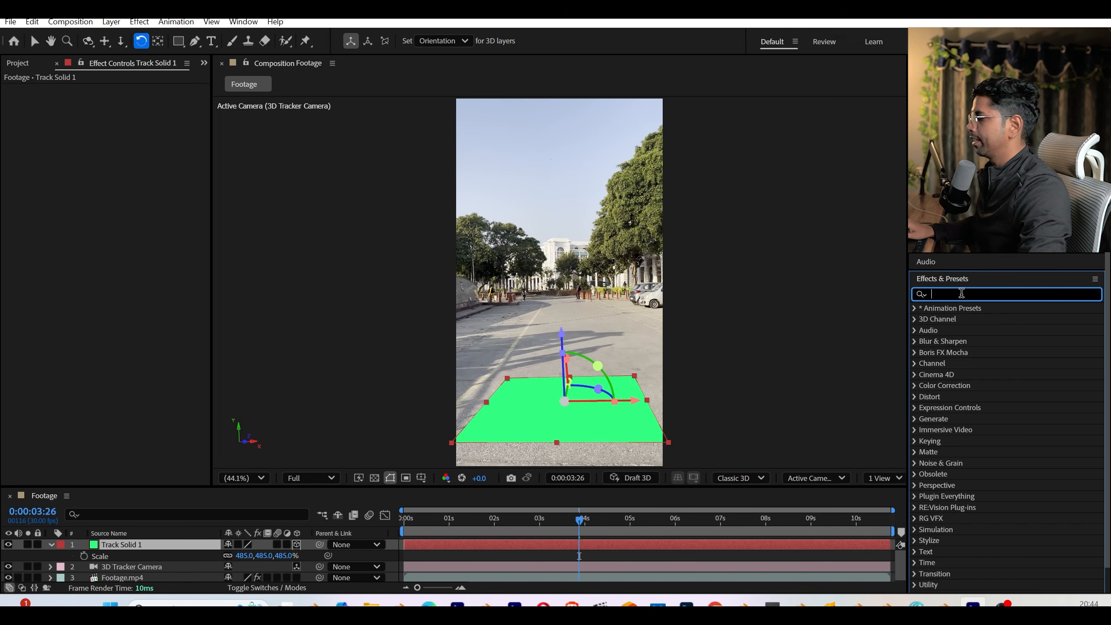
type("grid")
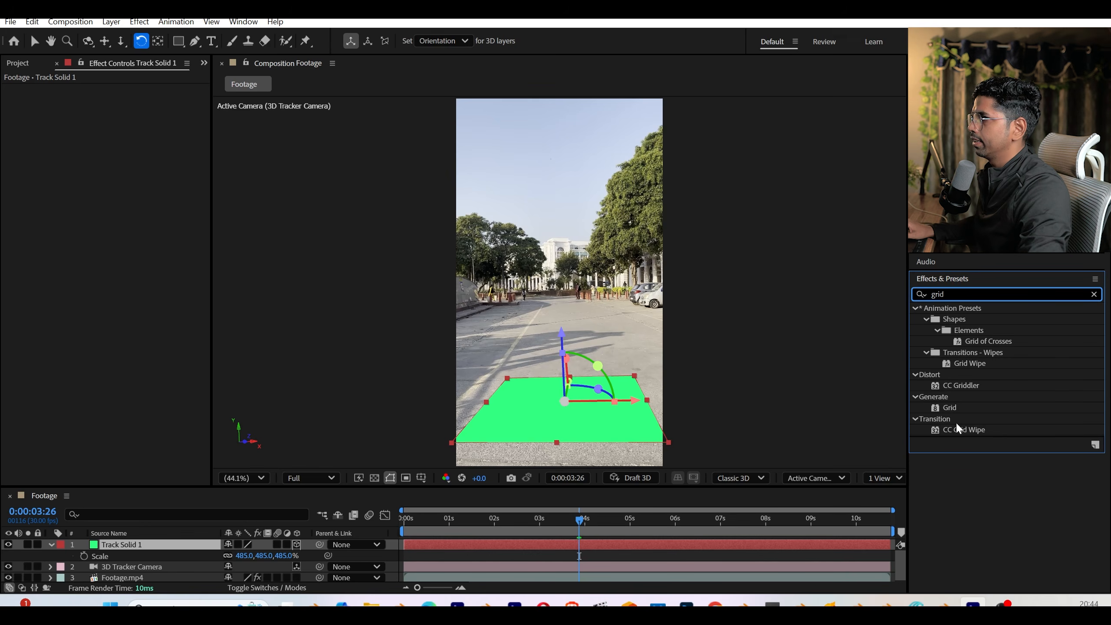
left_click_drag(947, 407, 631, 422)
key("v")
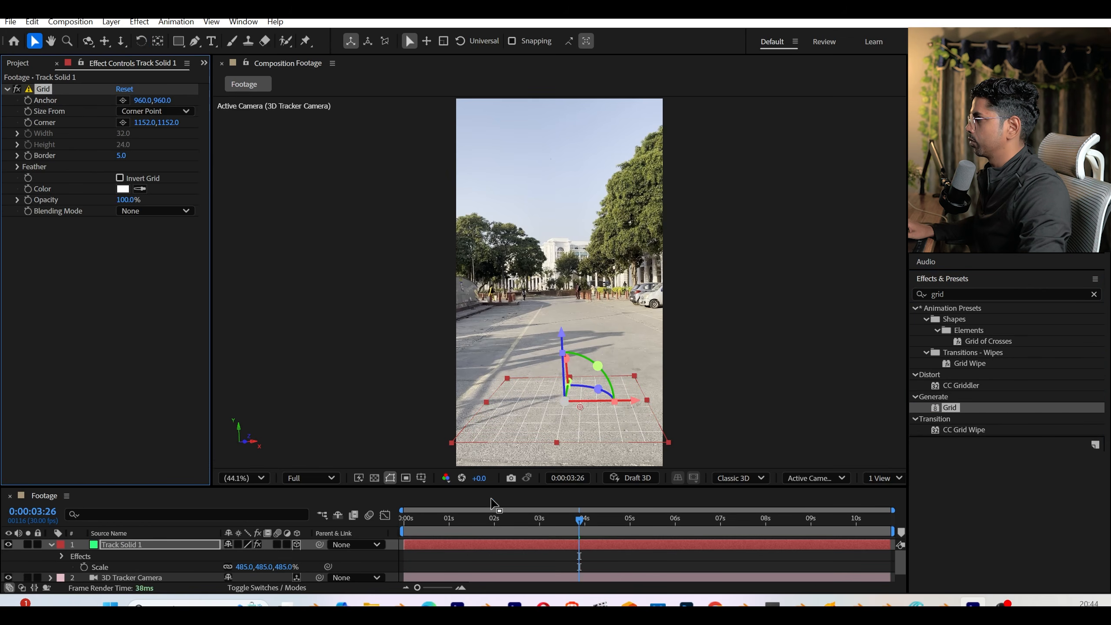
- Adjust the Grid effect's border thickness and play the composition from the start to check the track
left_click_drag(122, 157, 128, 156)
left_click_drag(415, 520, 402, 519)
key("space")
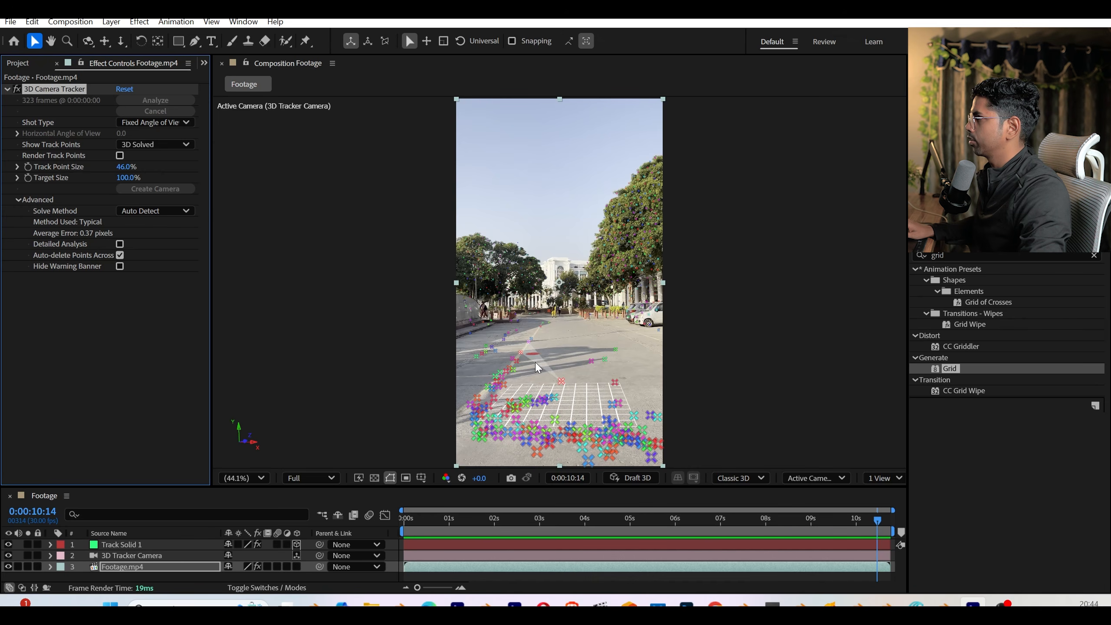
- Create another solid from a track point farther down the road at 0:00:10:14
left_click(529, 337)
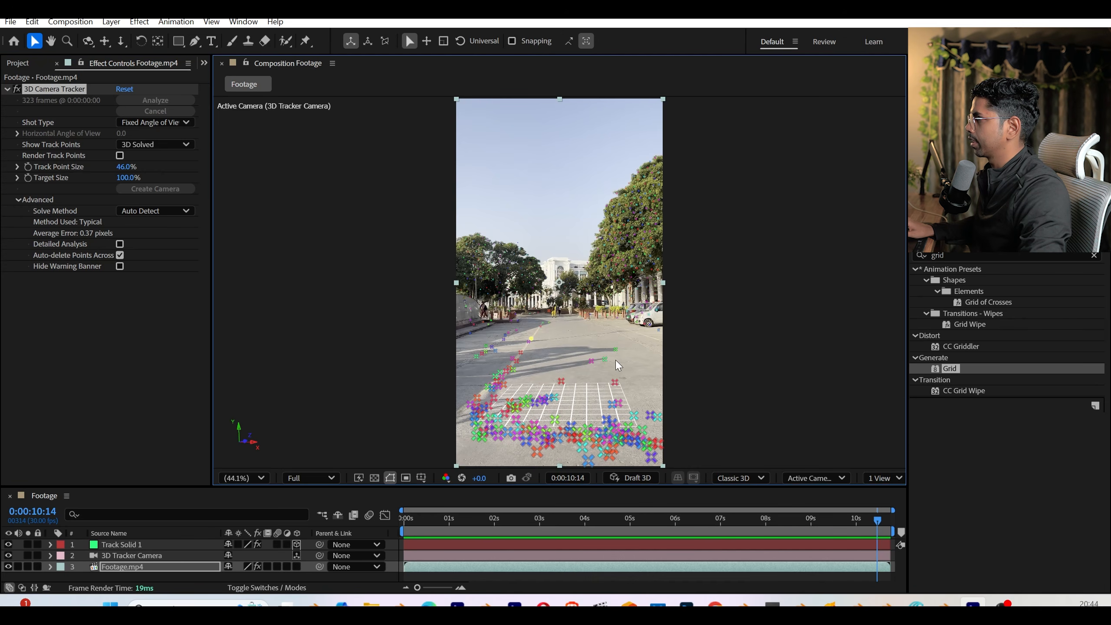
right_click(616, 390)
left_click(595, 389)
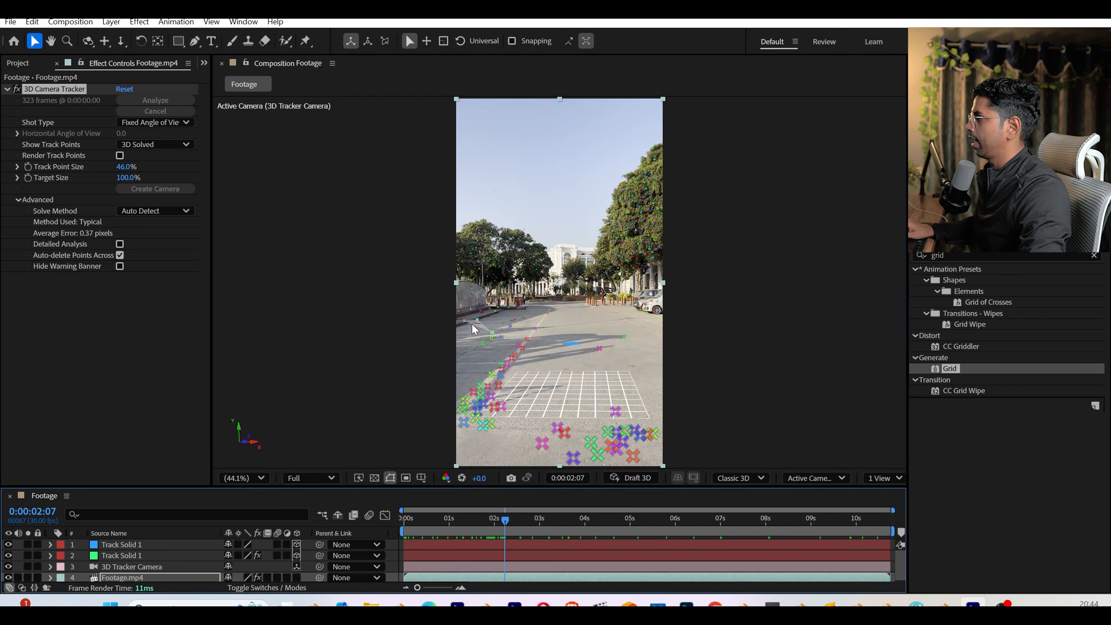
- Create 54 nulls from the road's track points at 0:00:02:07 and review their layers in an enlarged timeline
mouse_move(472, 325)
left_mouse_down("alt")
mouse_move(586, 318)
mouse_move(669, 415)
mouse_move(443, 447)
mouse_move(450, 438)
left_mouse_up("alt")
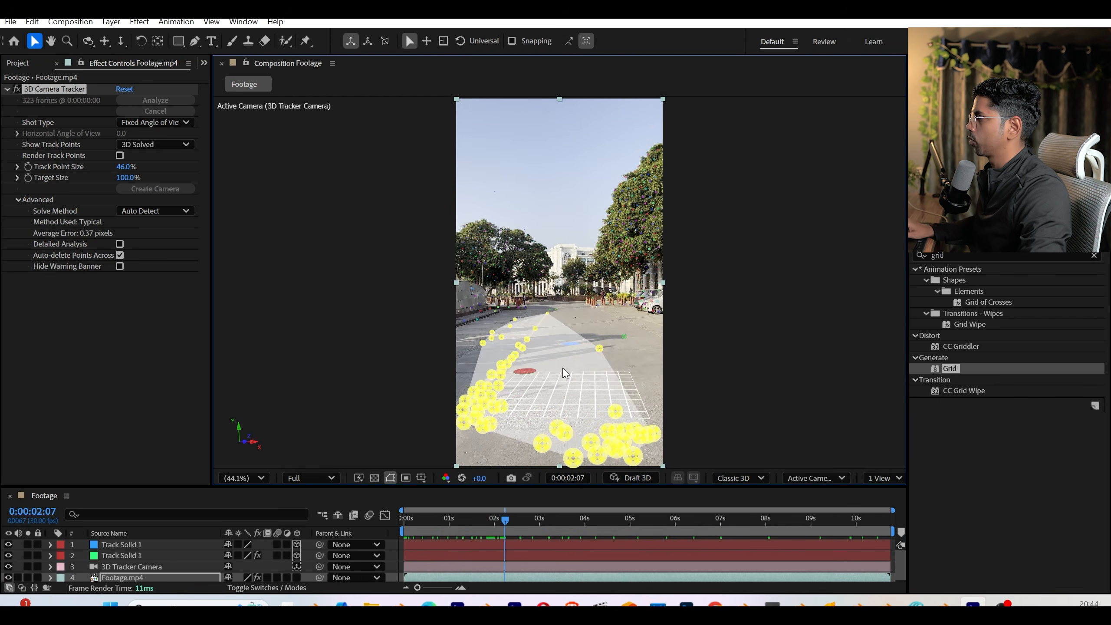
right_click(567, 361)
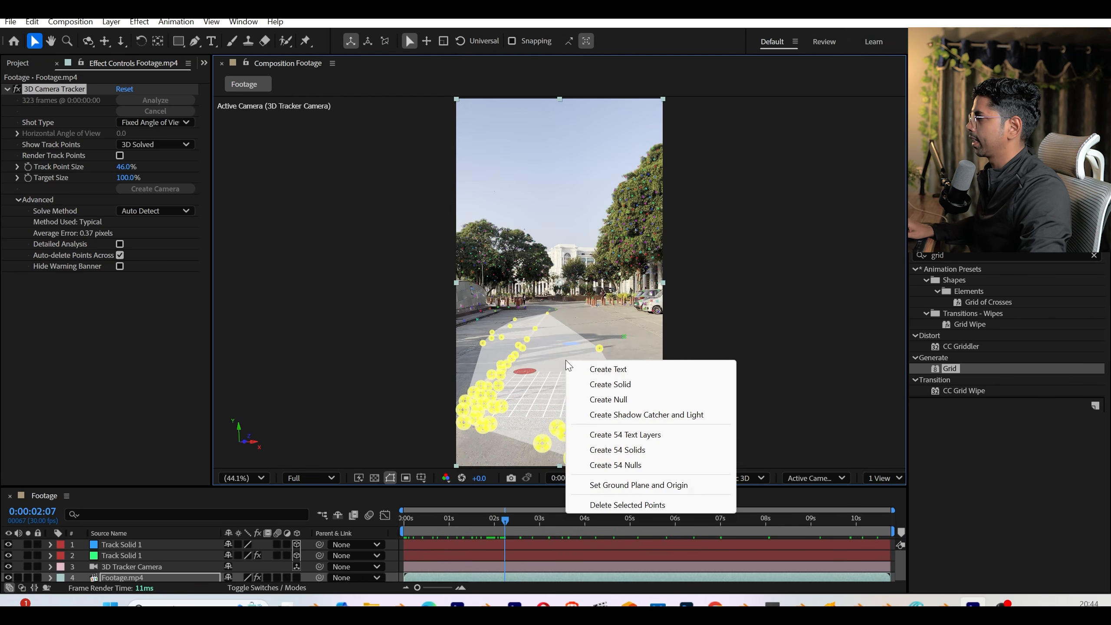
left_click(633, 466)
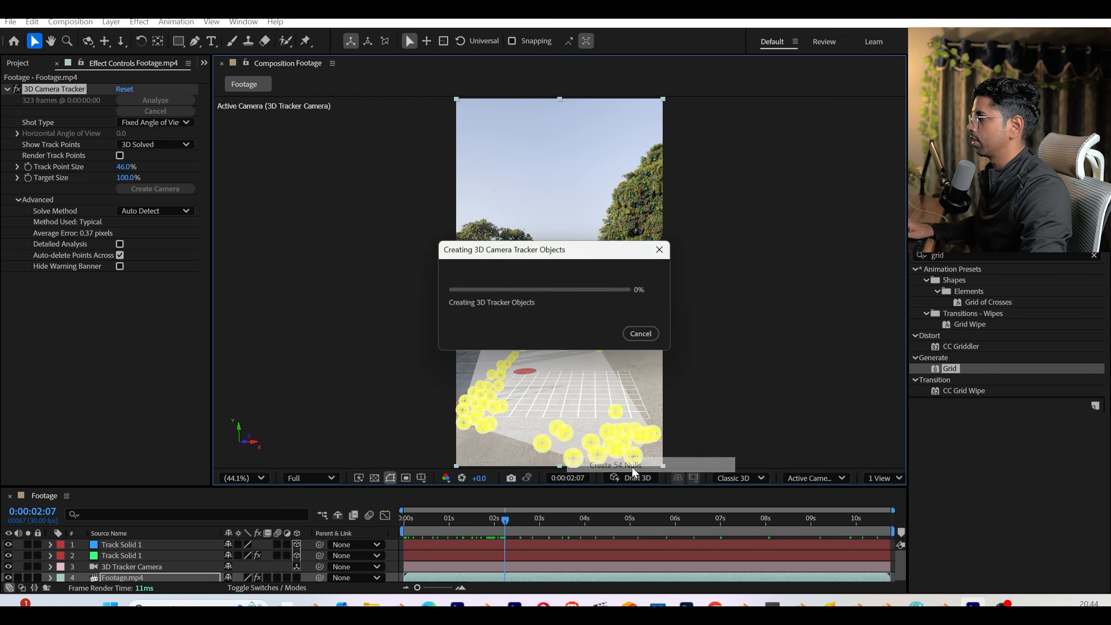
left_click_drag(155, 486, 155, 84)
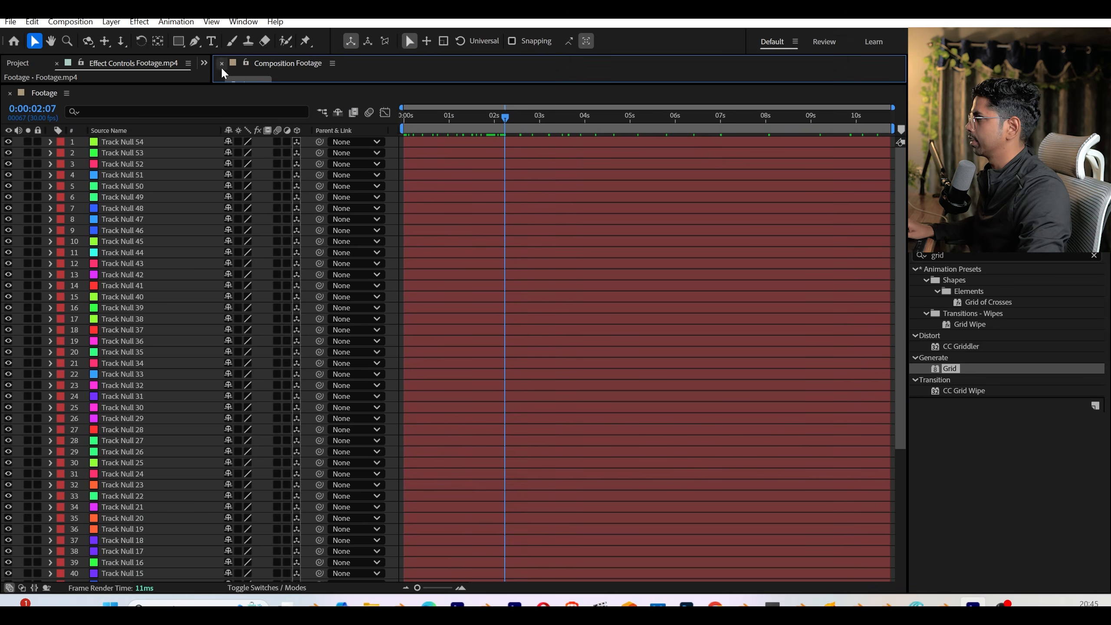
left_click_drag(306, 85, 310, 474)
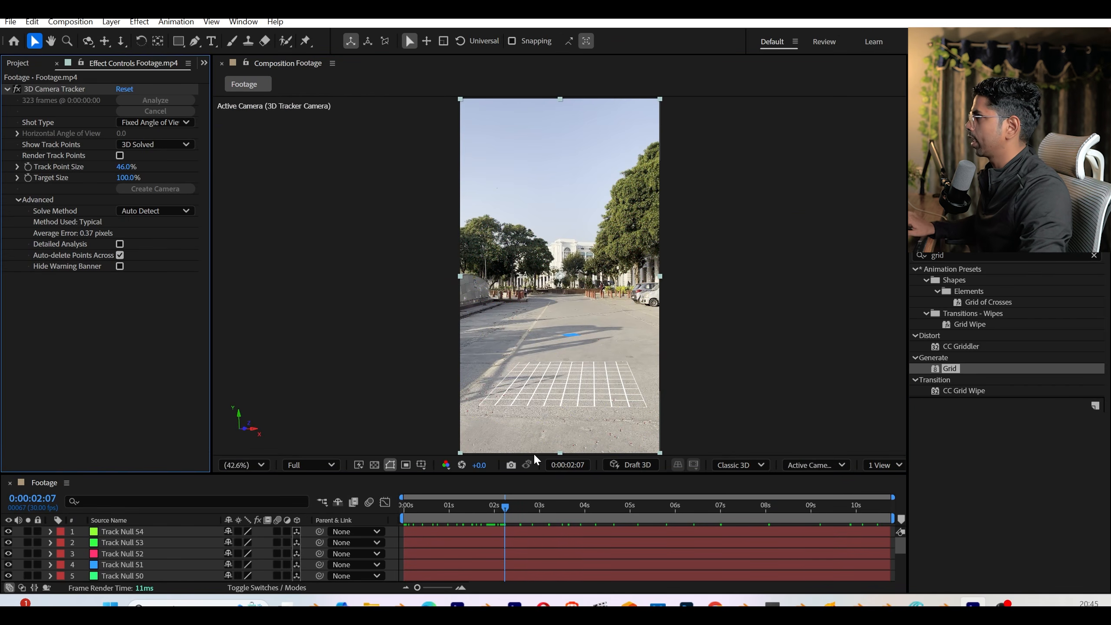
- Save the project and launch Blender 5.0
key("ctrl+s")
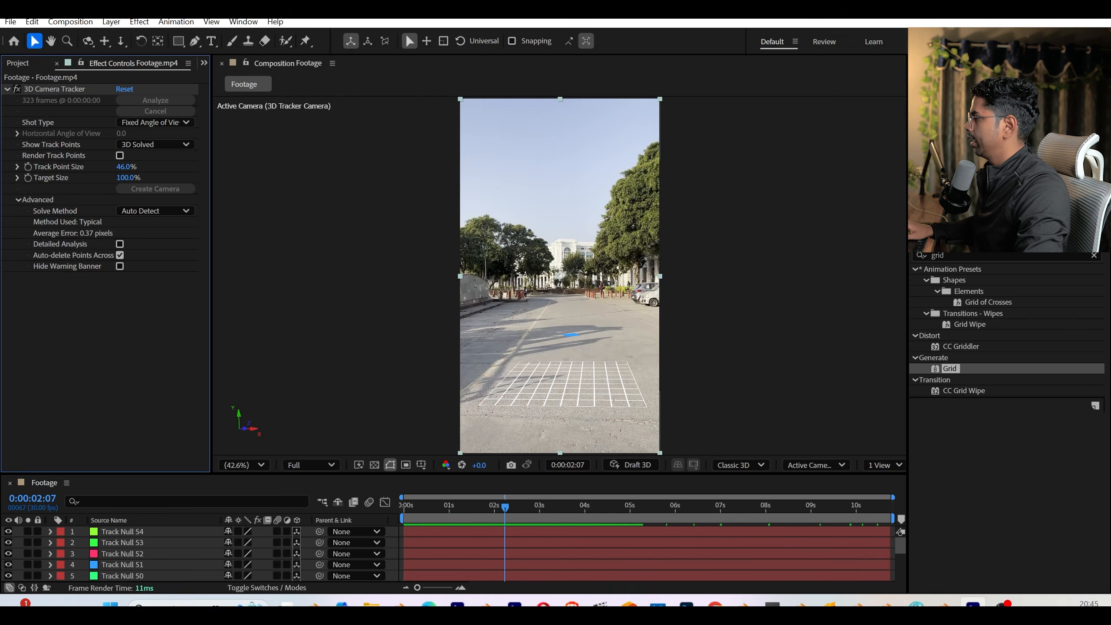
left_click(171, 604)
type("bl")
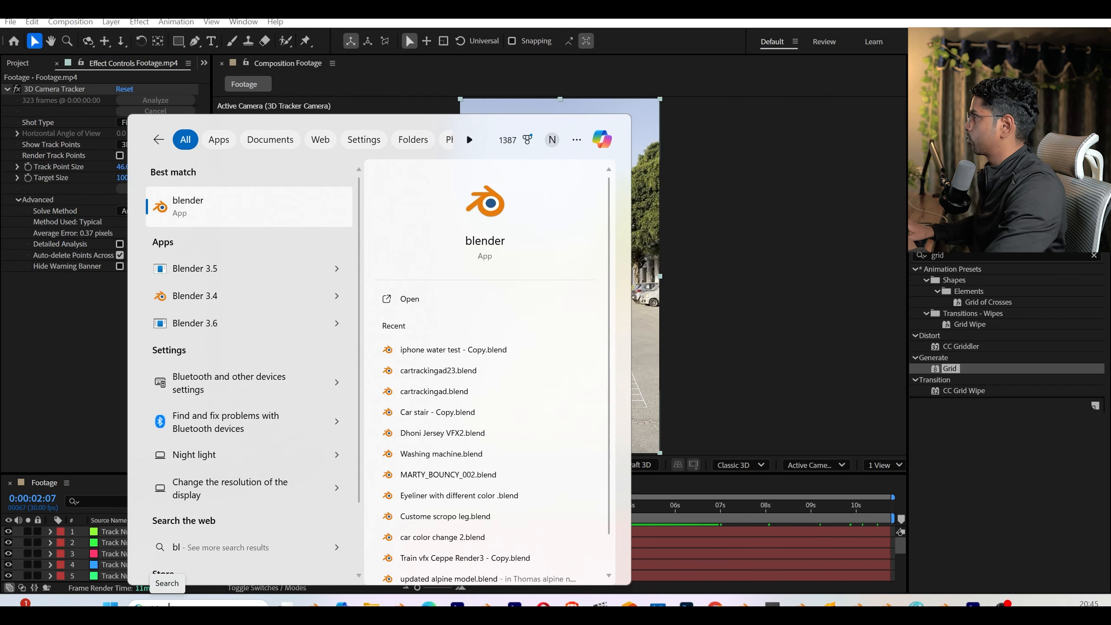
type("en")
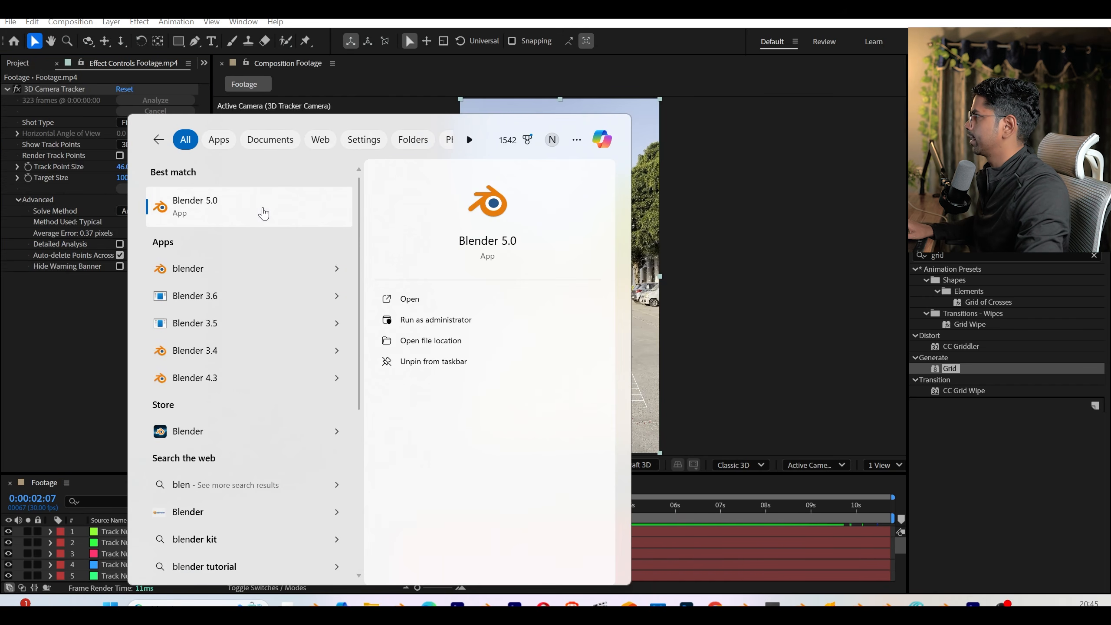
left_click(264, 213)
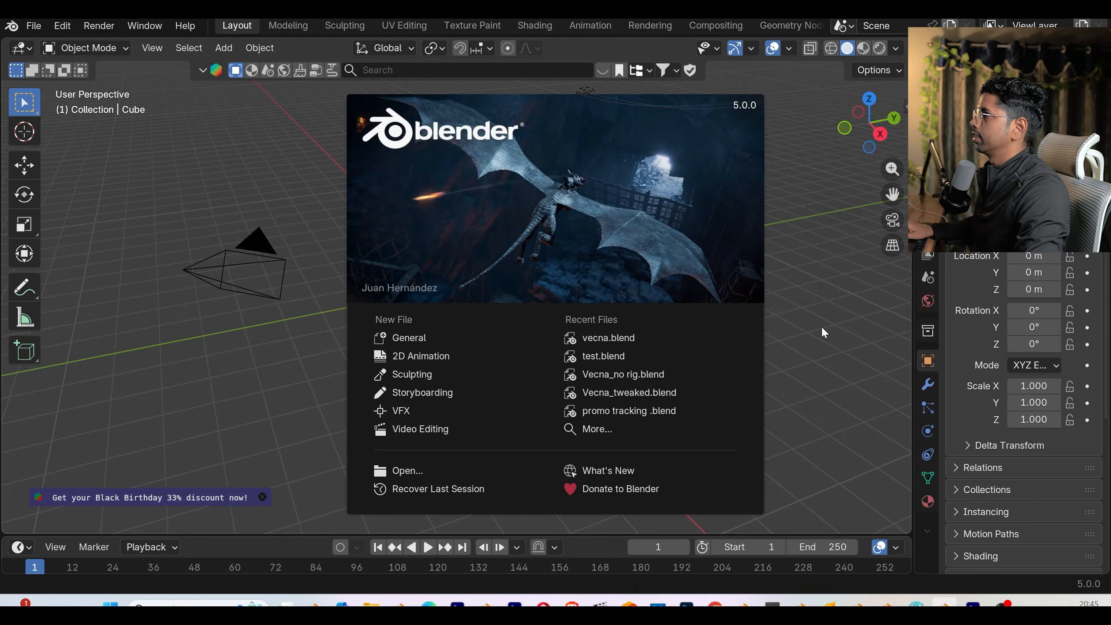
- Clear the default scene by deleting the cube, camera and light
left_click(821, 336)
key("a")
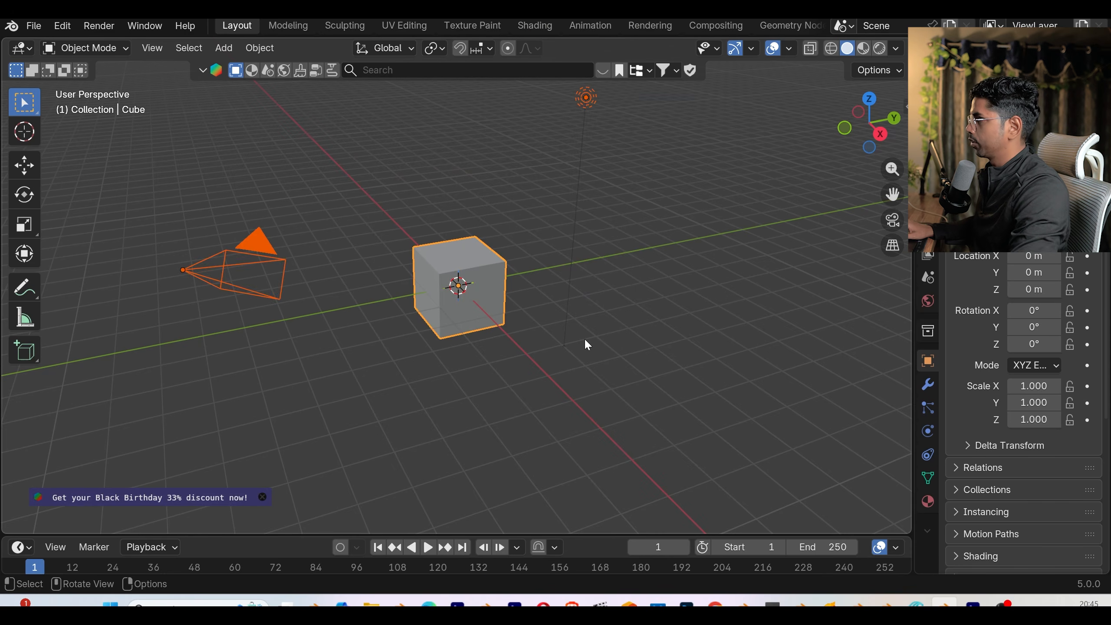
key("Delete")
- Set the interface resolution scale to 1.2 in the preferences
left_click(62, 25)
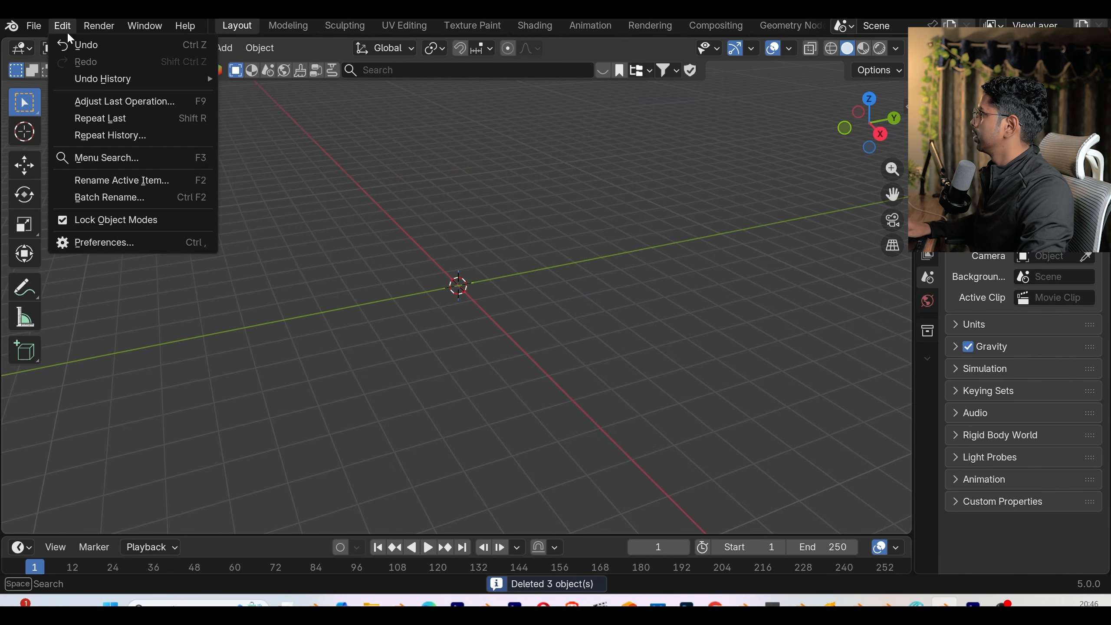
left_click(129, 241)
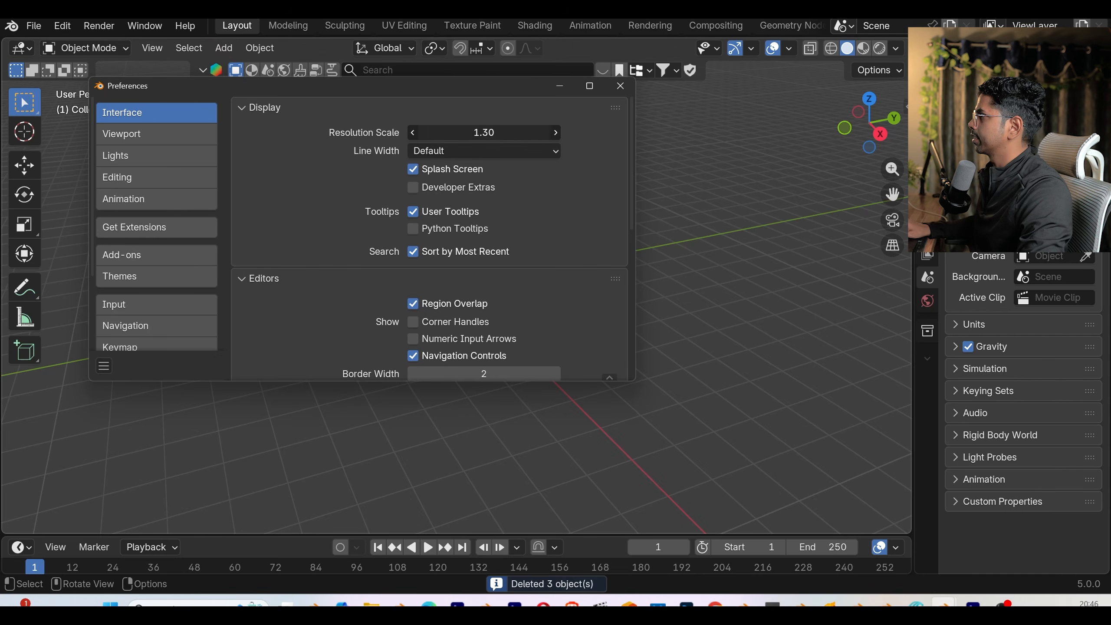
type("1.2")
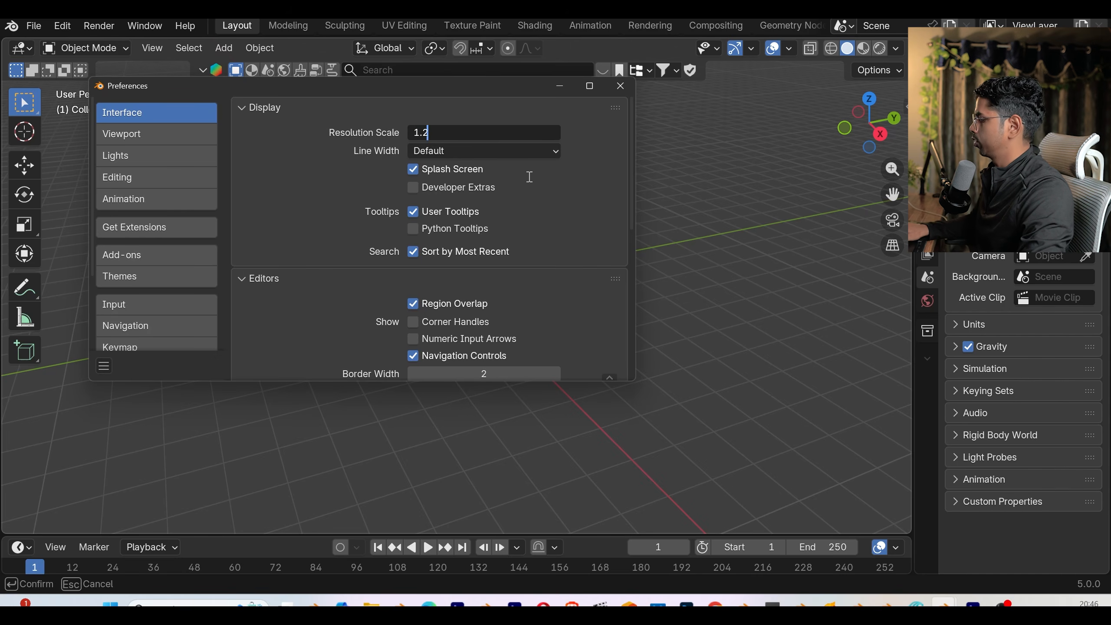
key("Return")
left_click(621, 86)
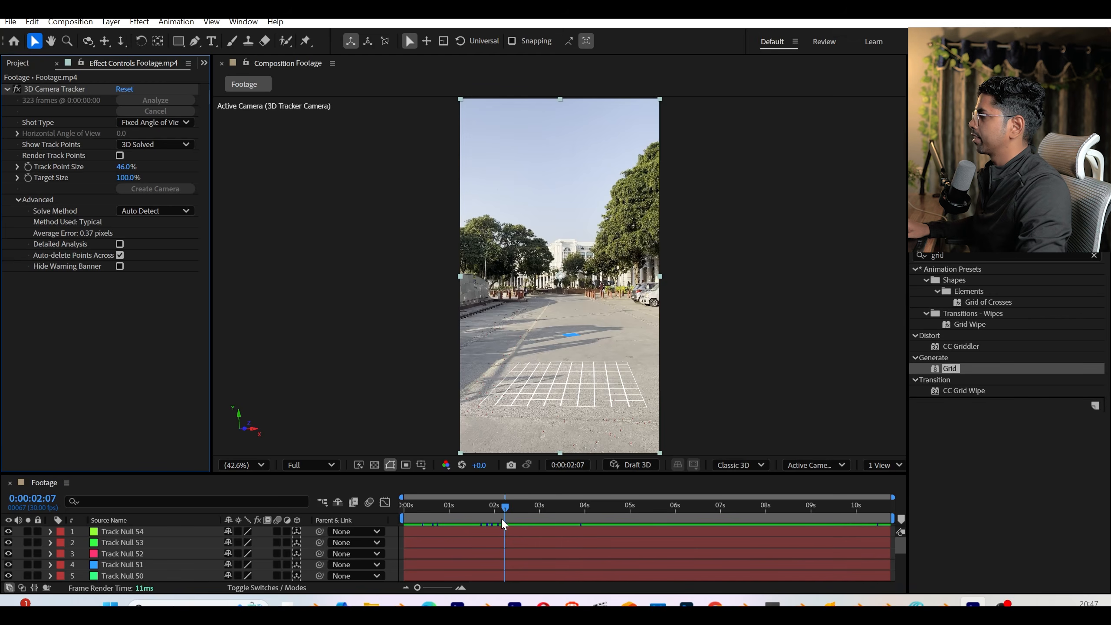
- Switch to After Effects and review the track with all layers selected, ending at 0:00:01:21 with nothing selected
mouse_move(502, 519)
left_mouse_down()
mouse_move(424, 515)
mouse_move(507, 514)
left_mouse_up()
left_click(524, 429)
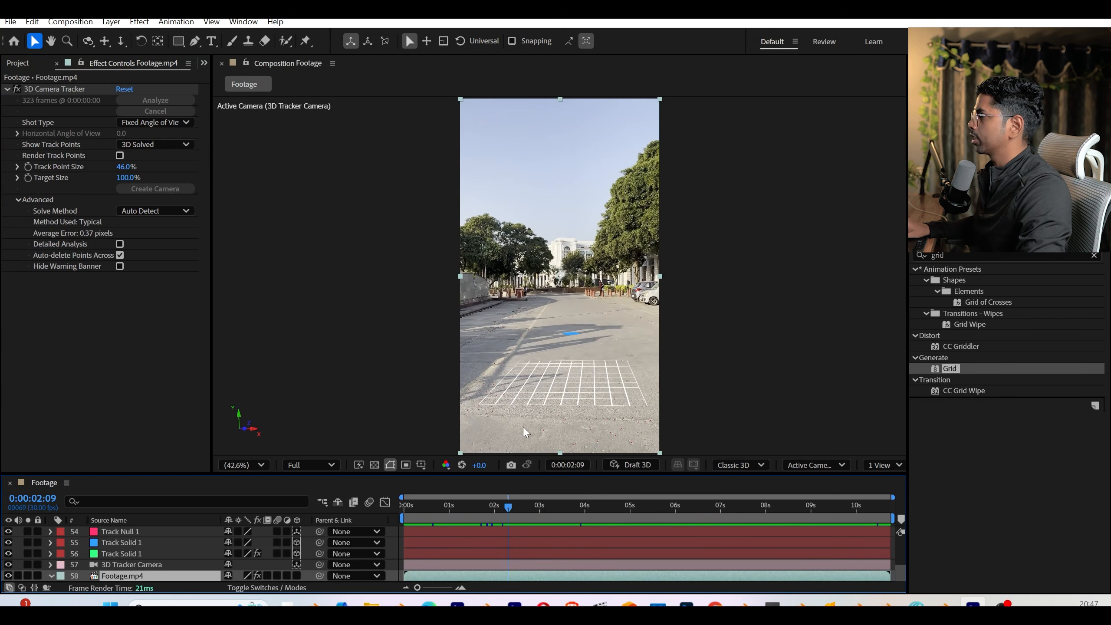
key("ctrl+a")
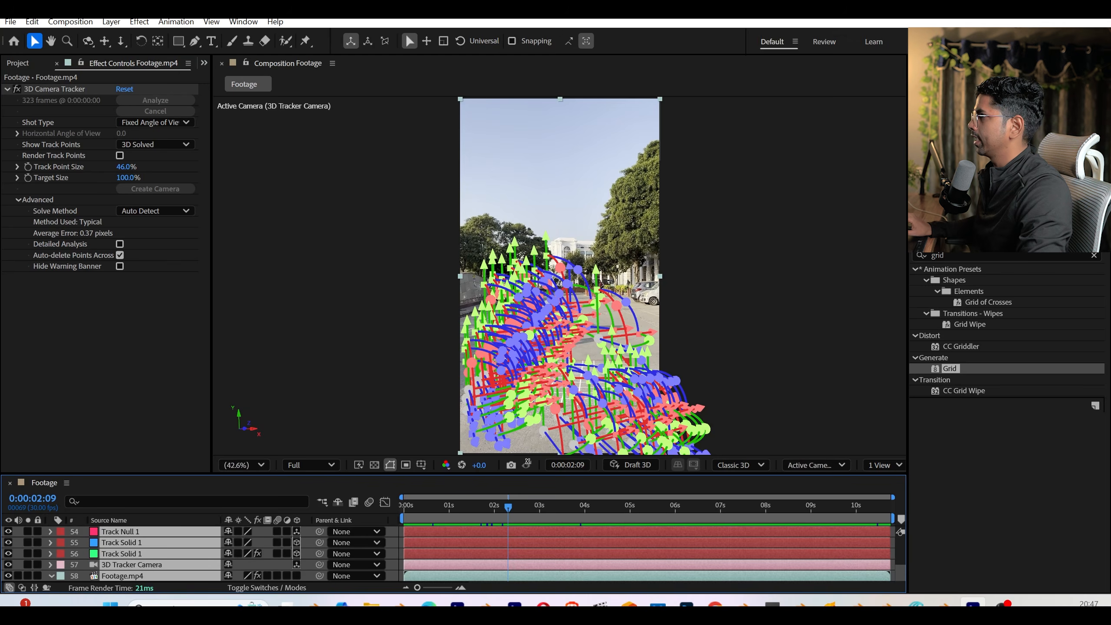
left_click_drag(501, 520, 588, 514)
left_click(86, 398)
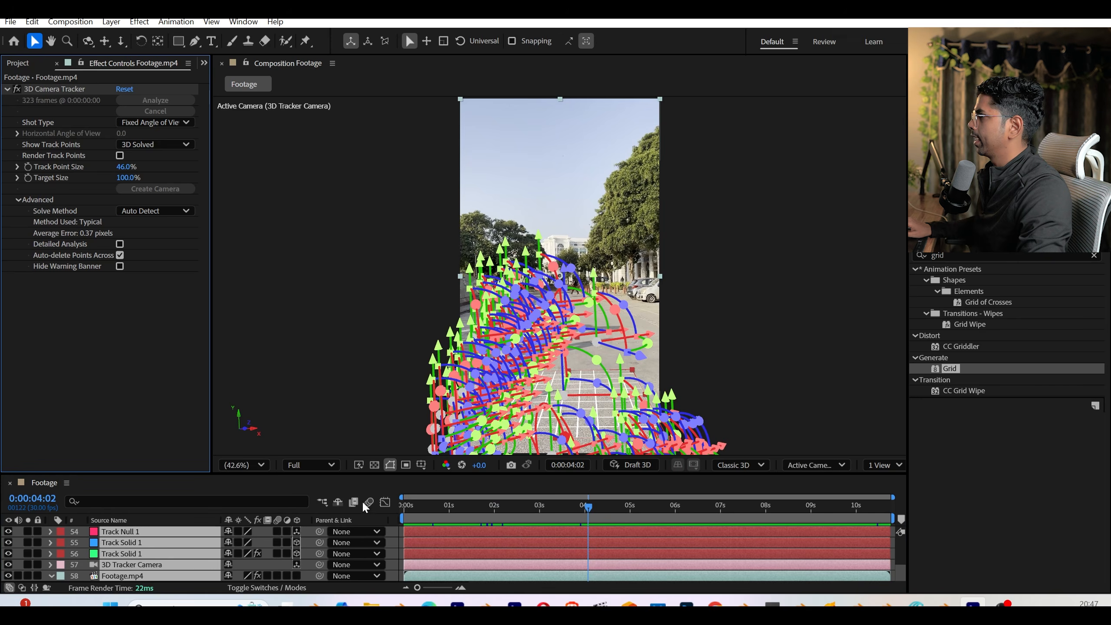
left_click(424, 508)
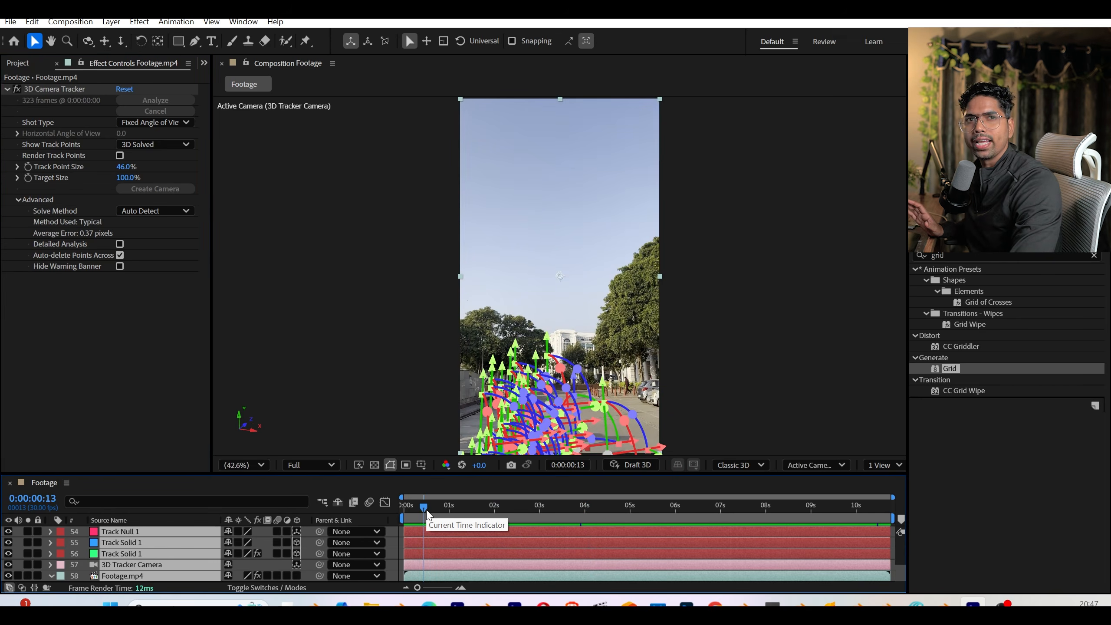
key("space")
left_click(481, 514)
left_click(394, 537)
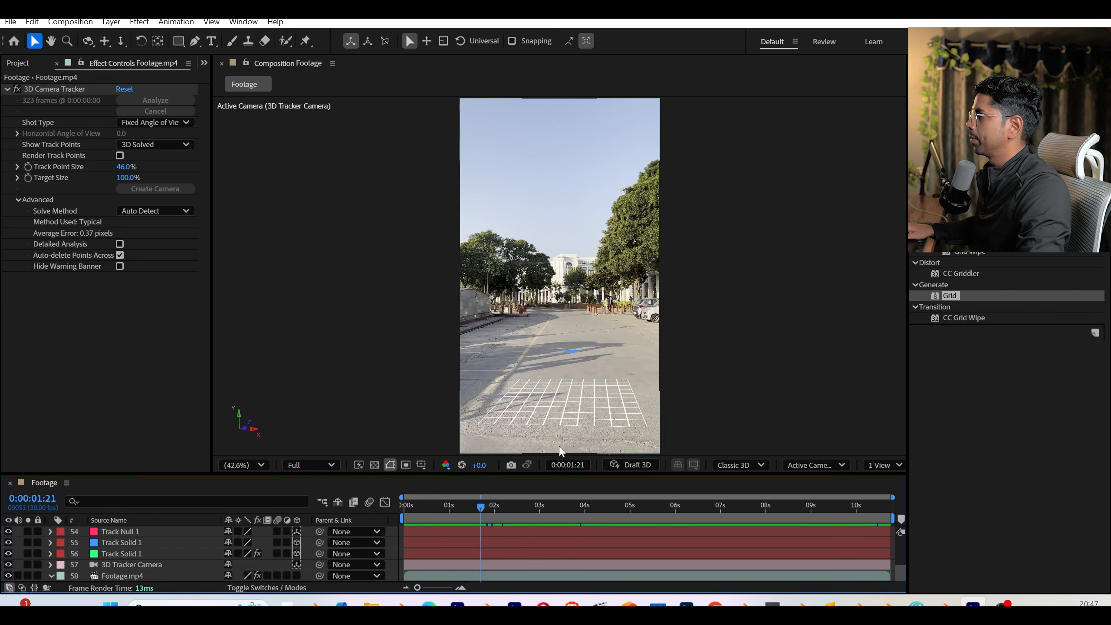
- Run the AeBlink_script_v1.jsx script and export the camera, solids and 3D nulls as a JSON file named tracking
left_click(11, 22)
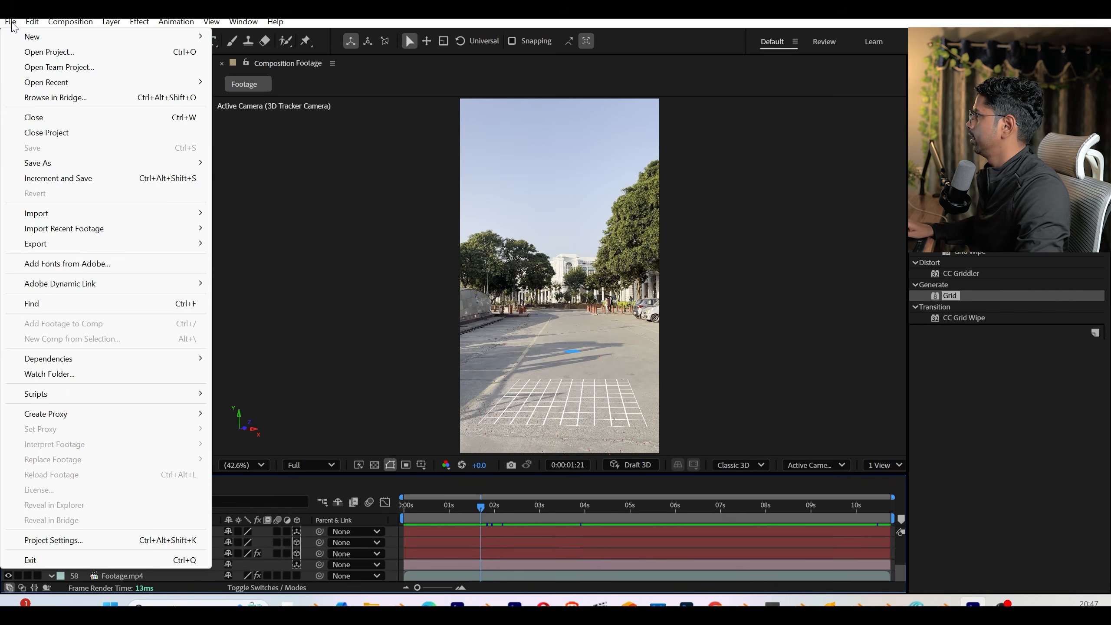
mouse_move(52, 392)
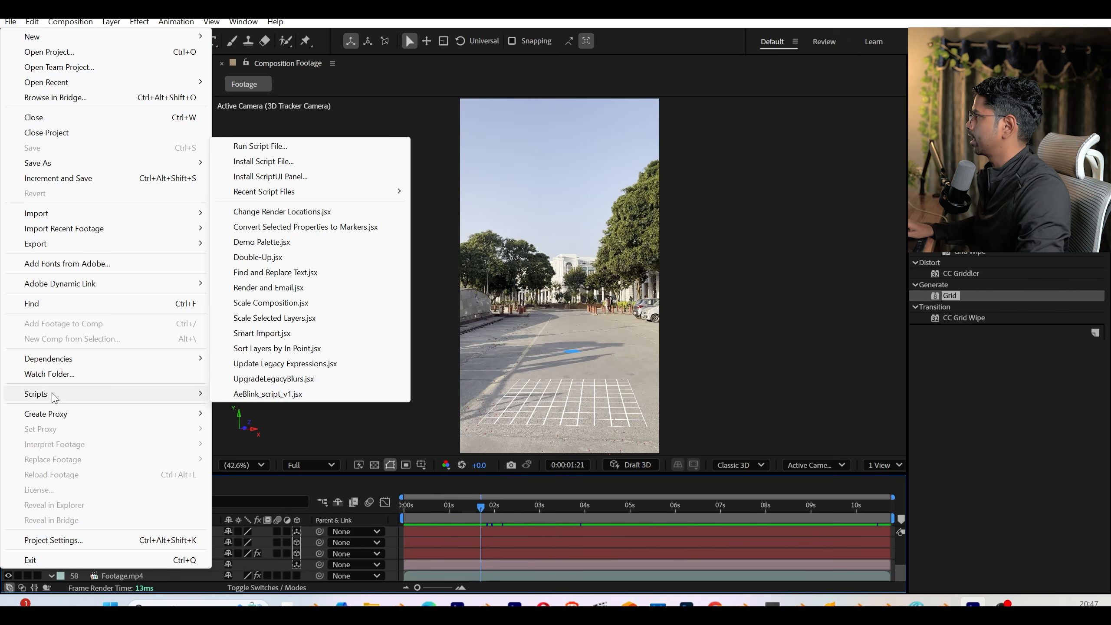
left_click(276, 394)
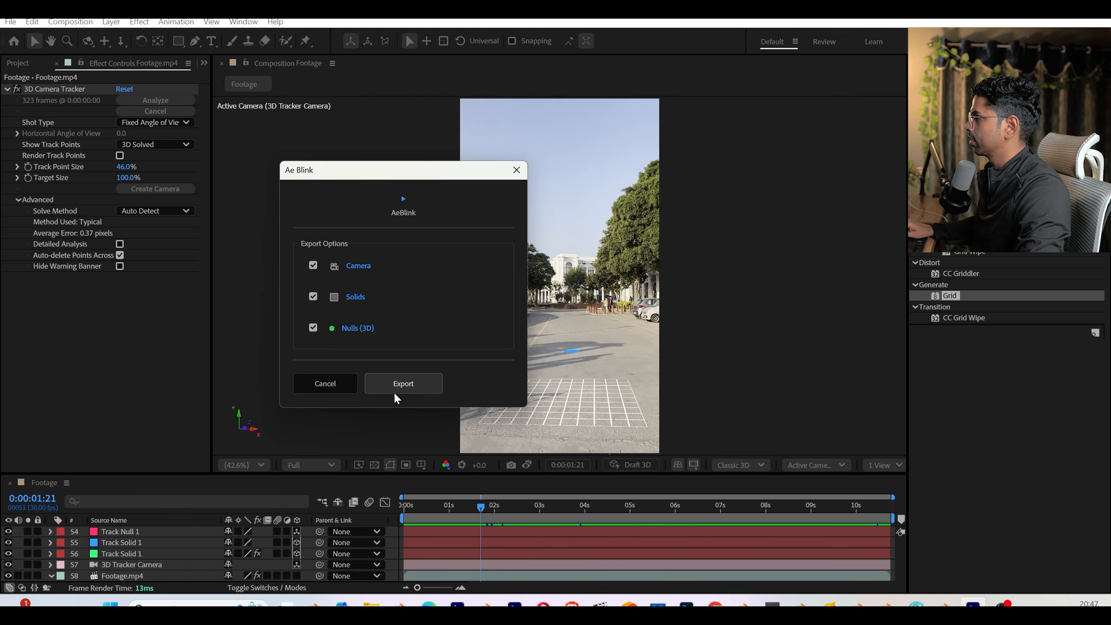
left_click(403, 383)
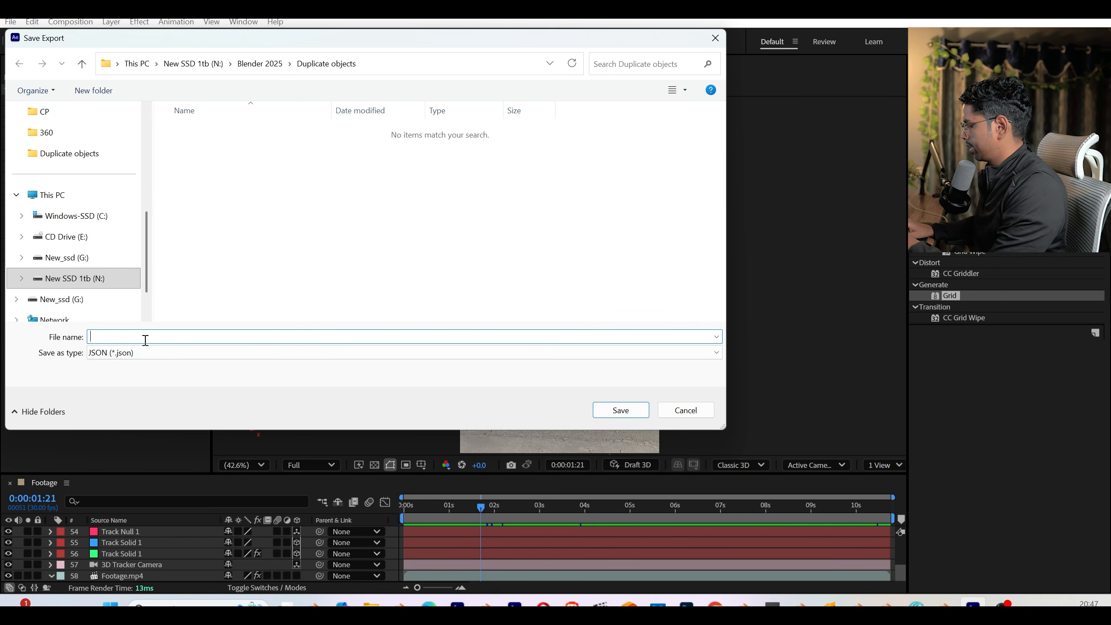
type("tracking")
key("Return")
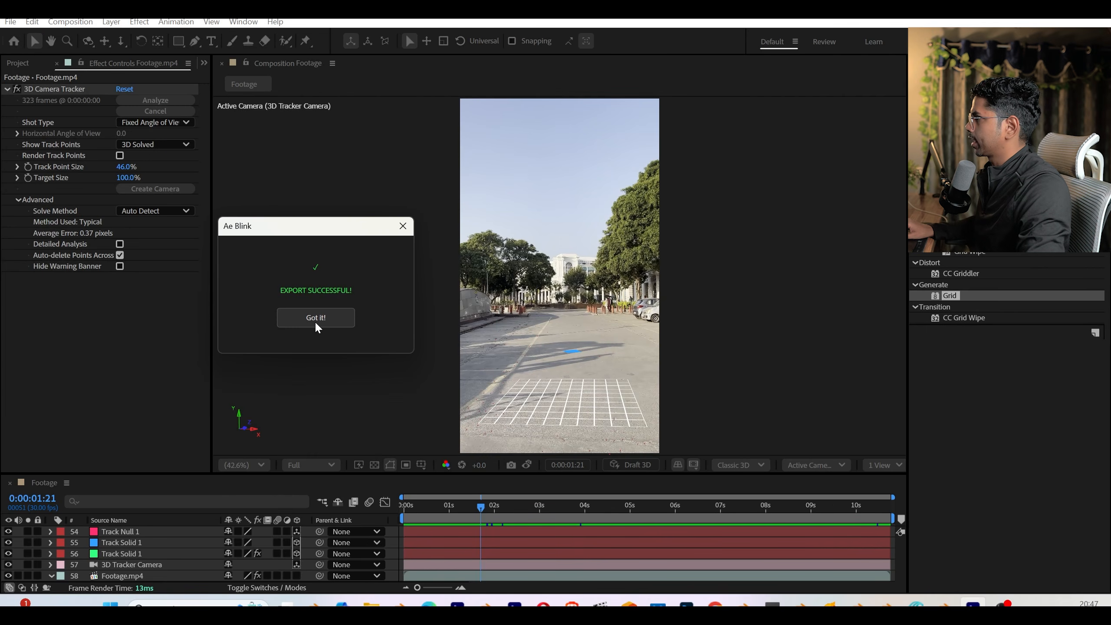
left_click(316, 327)
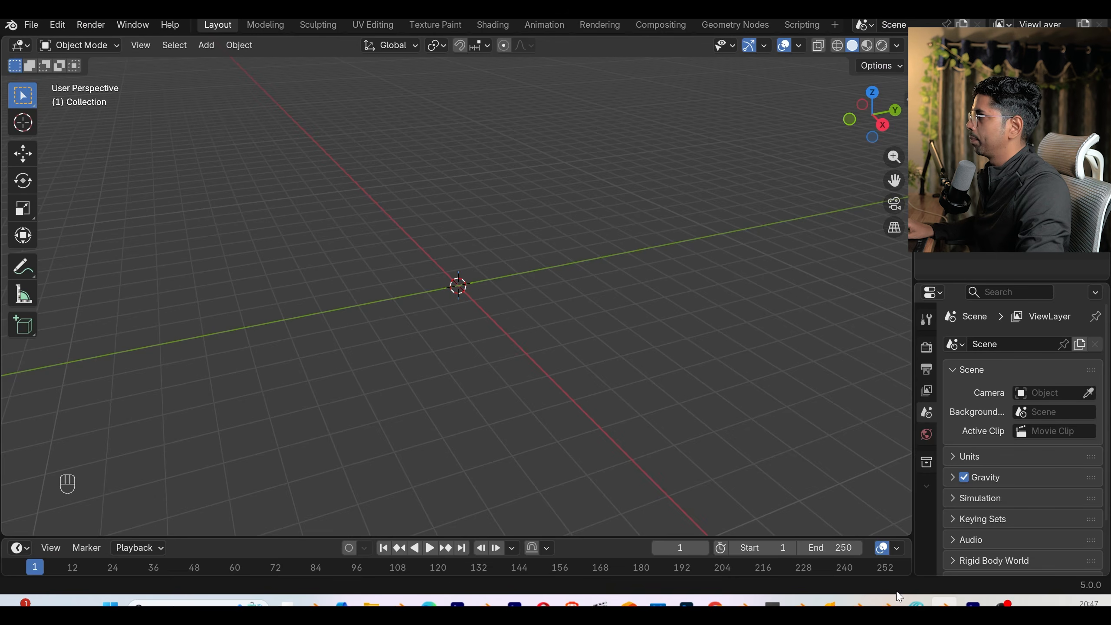
- Switch to Blender and choose tracking.json from the Duplicate objects folder as the AEBLink import file
key("n")
left_click(903, 349)
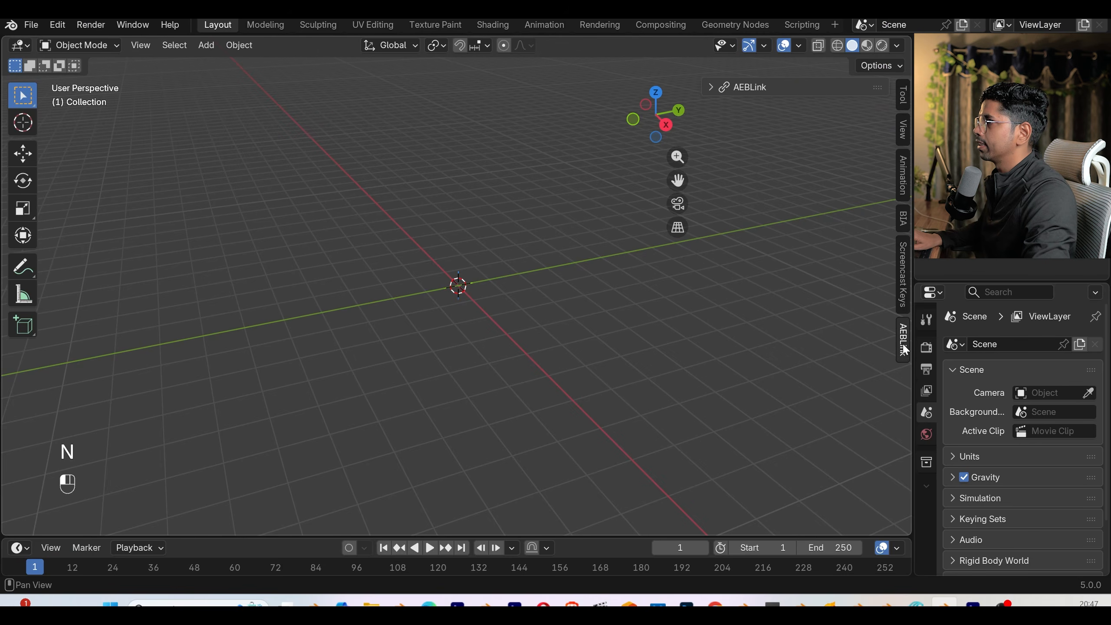
left_click(709, 88)
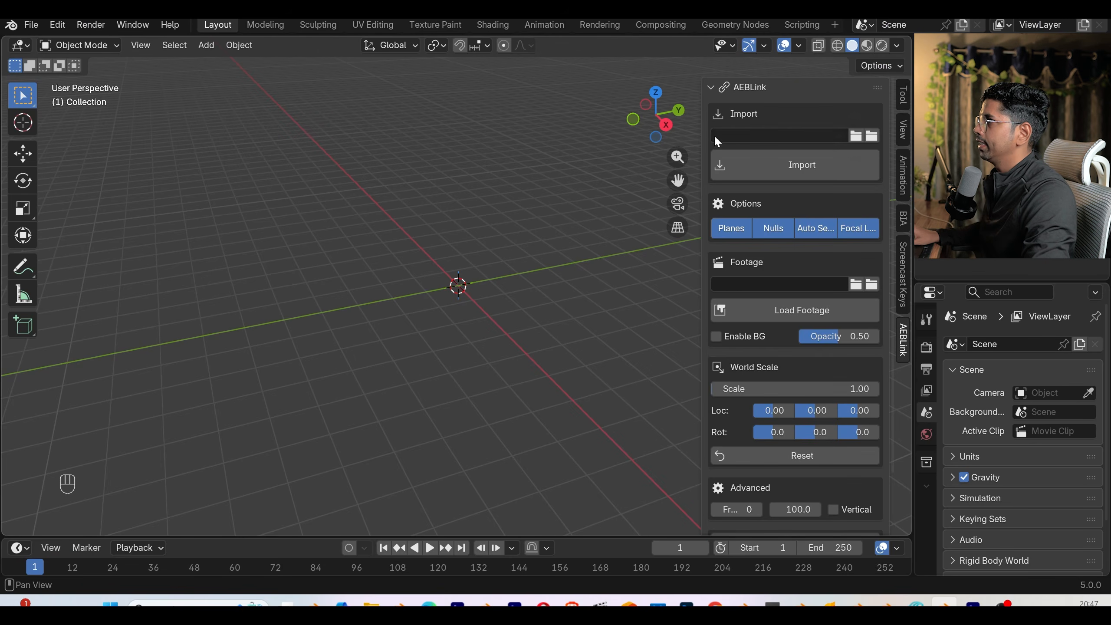
left_click(856, 138)
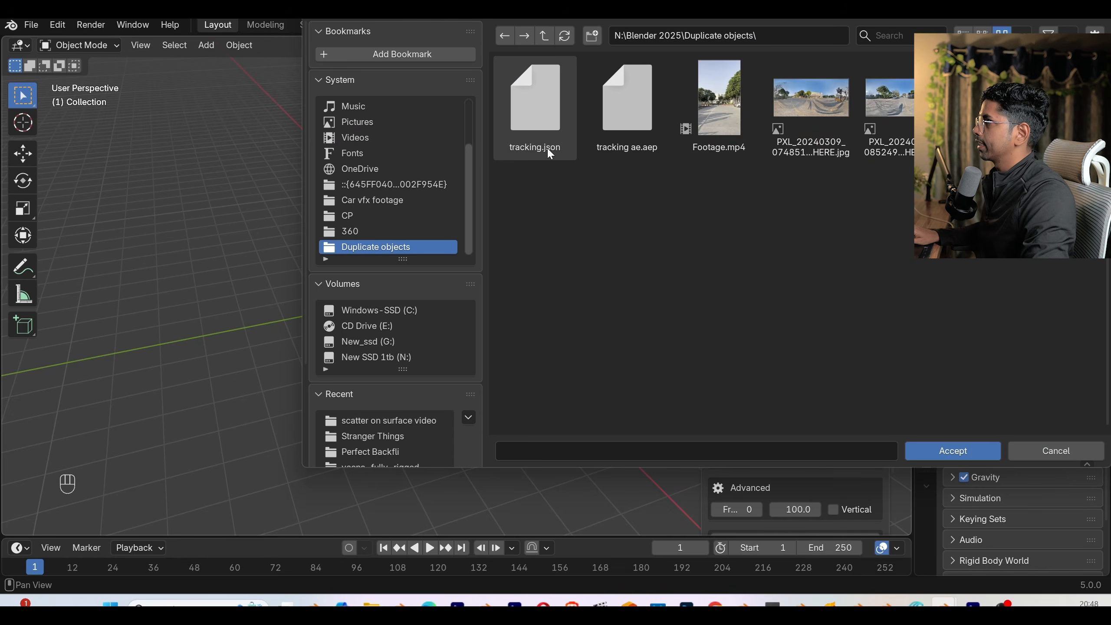
left_click(535, 105)
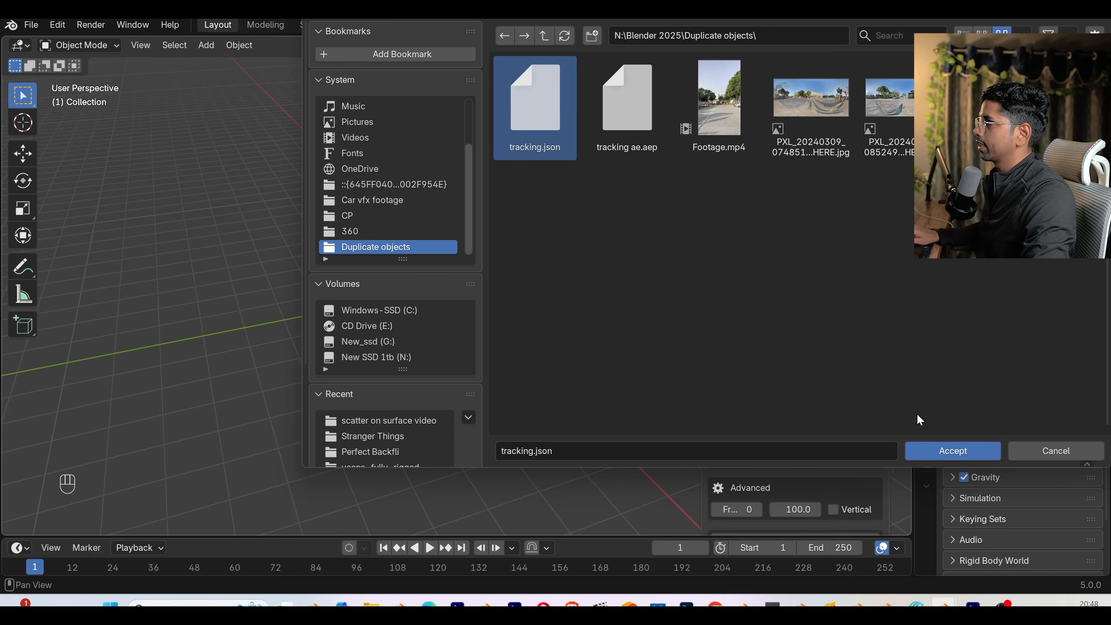
left_click(935, 453)
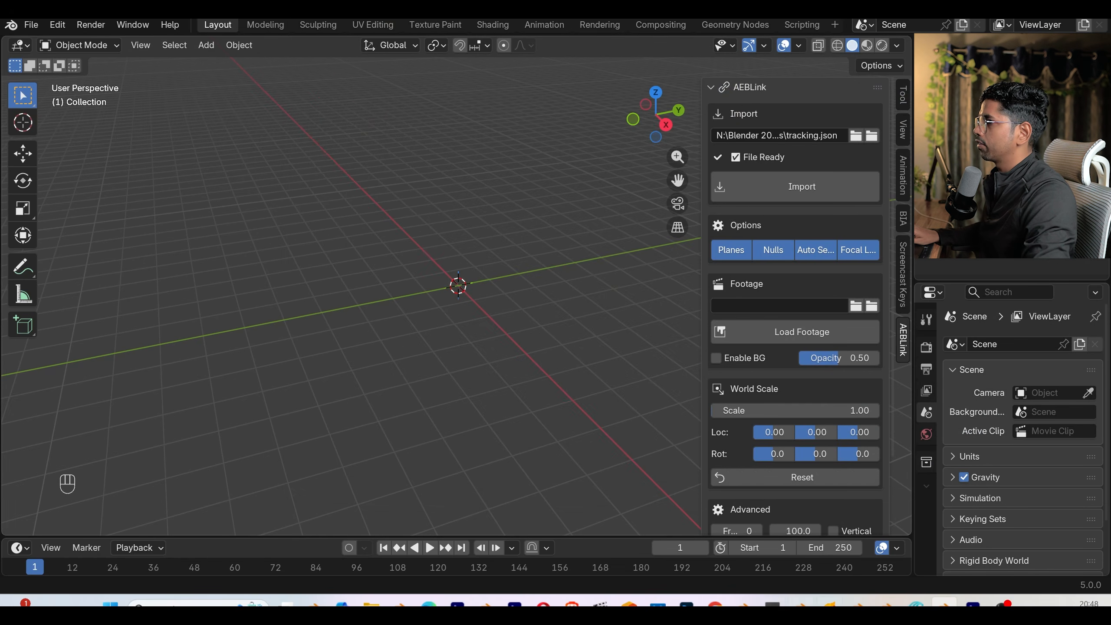
- Enable AEBLink's Vertical option and import the tracking data
left_click(972, 606)
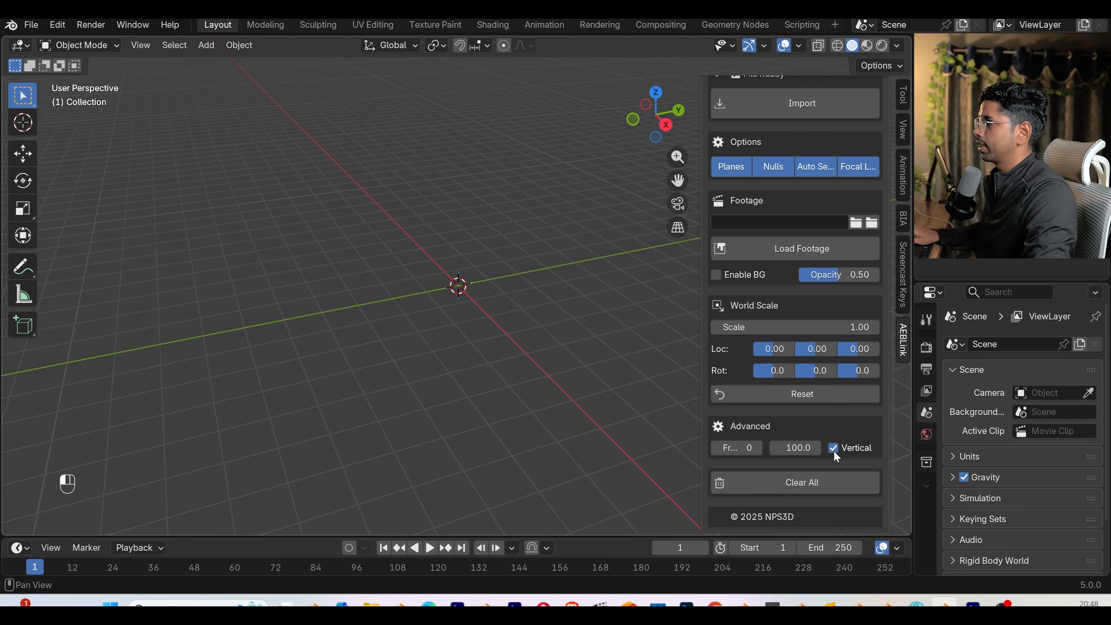
scroll(779, 420, "up", 5)
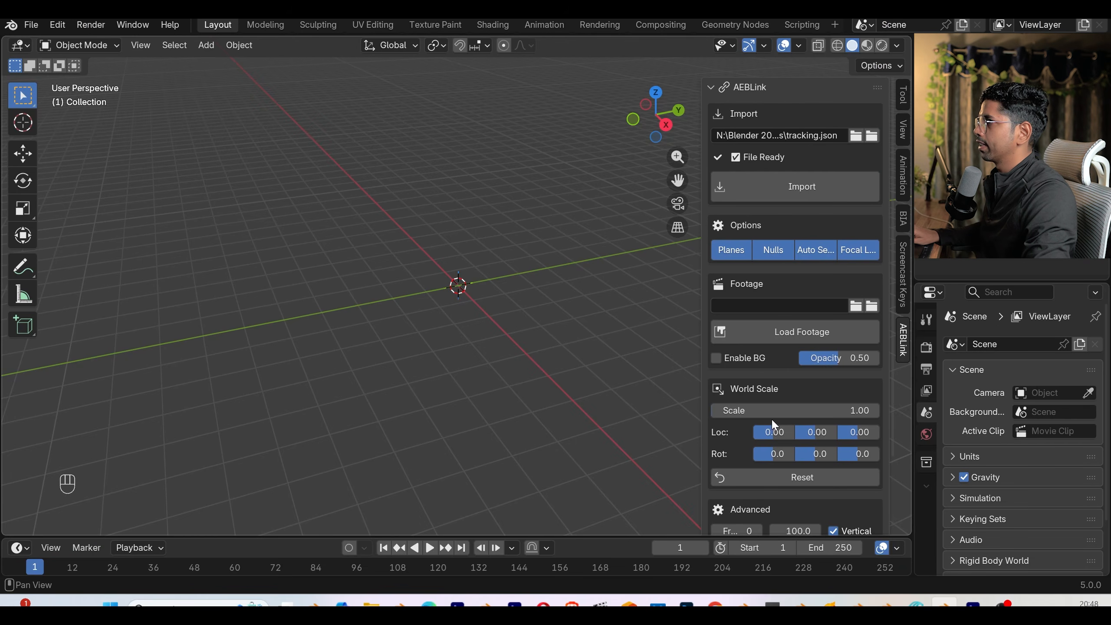
left_click(799, 183)
- Select all the imported tracking objects and look at them through the tracked camera
scroll(486, 332, "down", 6)
middle_click_drag(488, 333, 431, 316)
key("a")
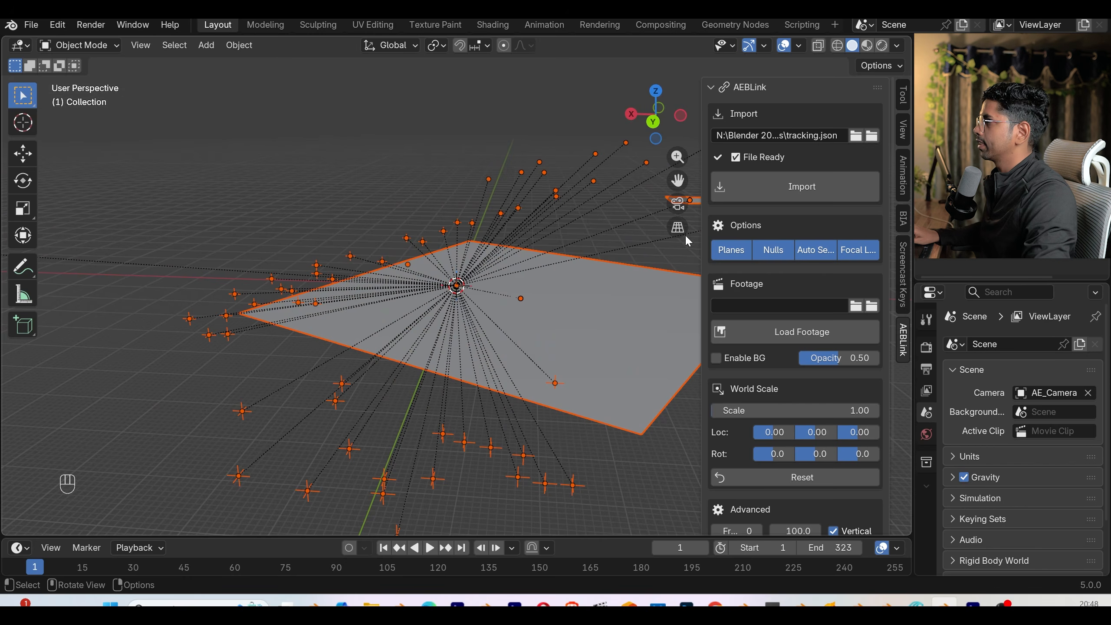
left_click(678, 205)
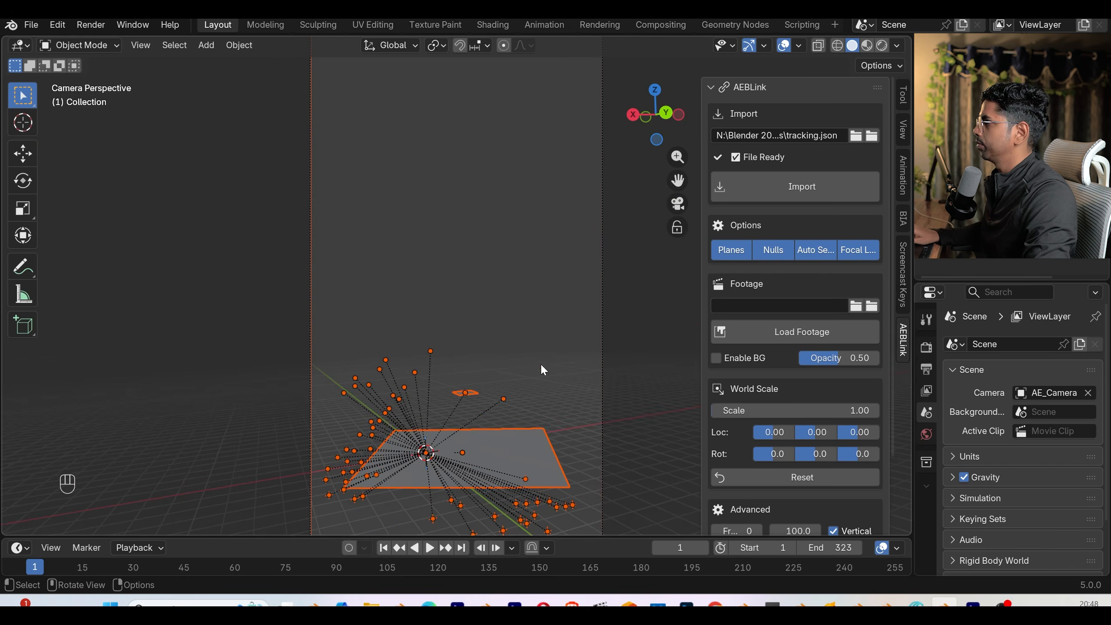
- Load Footage.mp4 from the Duplicate objects folder in AEBLink and enable it as the camera background
left_click(856, 306)
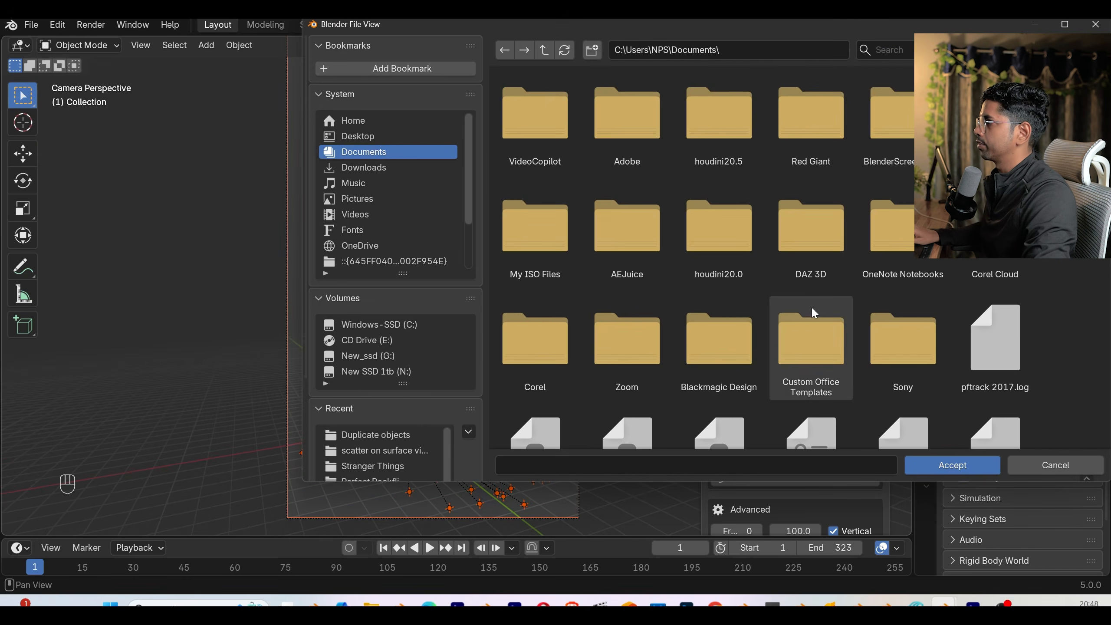
left_click(385, 435)
left_click(737, 147)
left_click(937, 465)
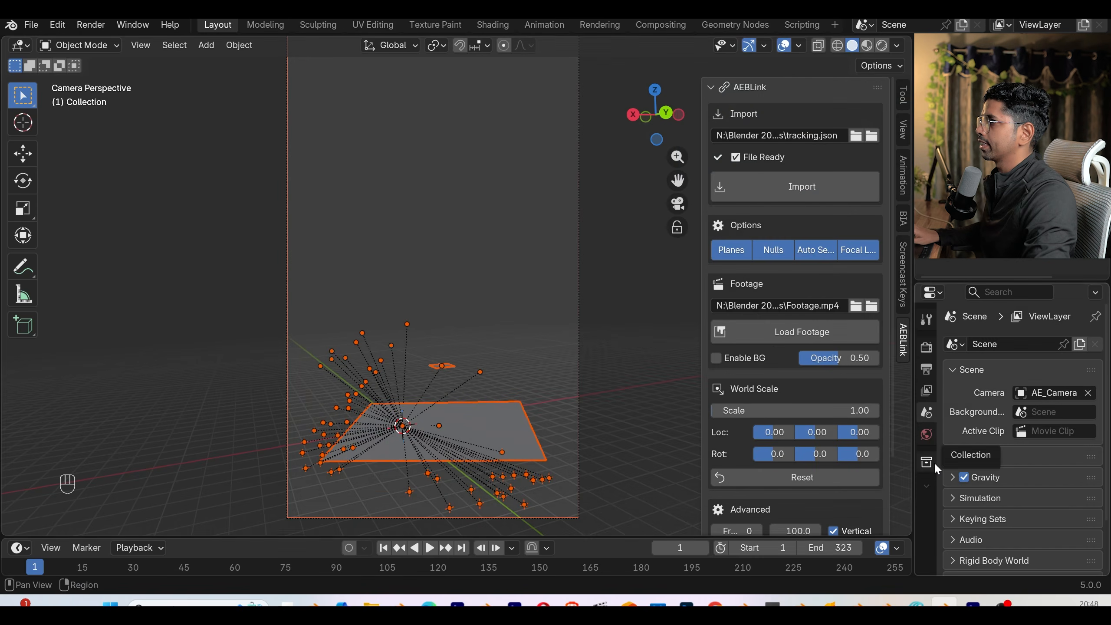
left_click(795, 334)
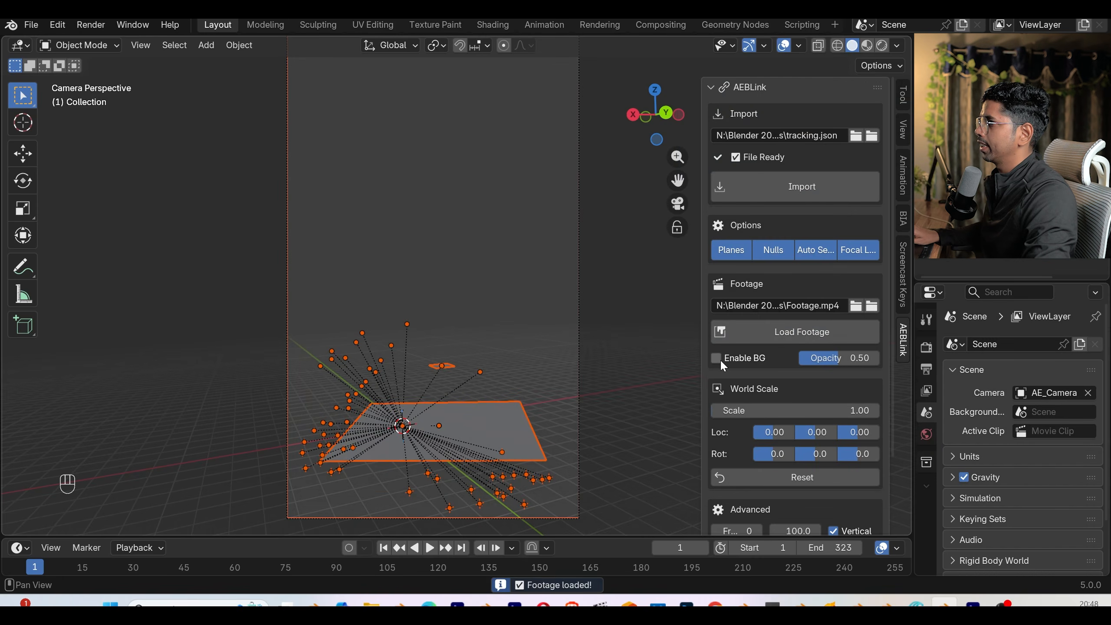
left_click(717, 358)
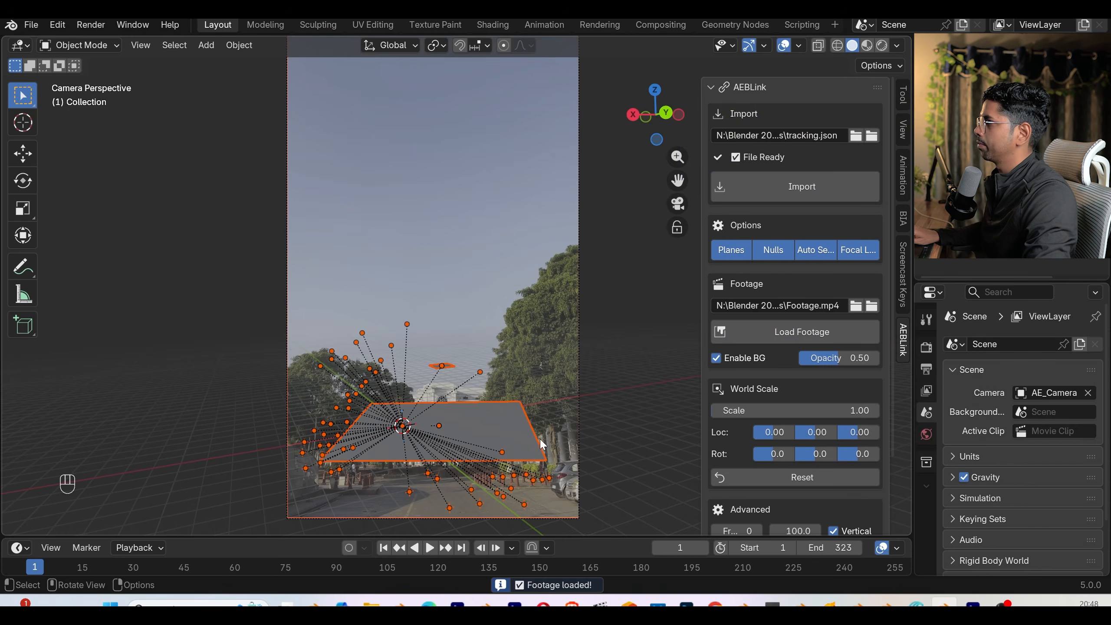
- Enlarge the timeline at the first frame and set the background footage opacity to 1.00
left_click(385, 548)
left_click_drag(300, 538, 299, 484)
left_click_drag(833, 358, 887, 358)
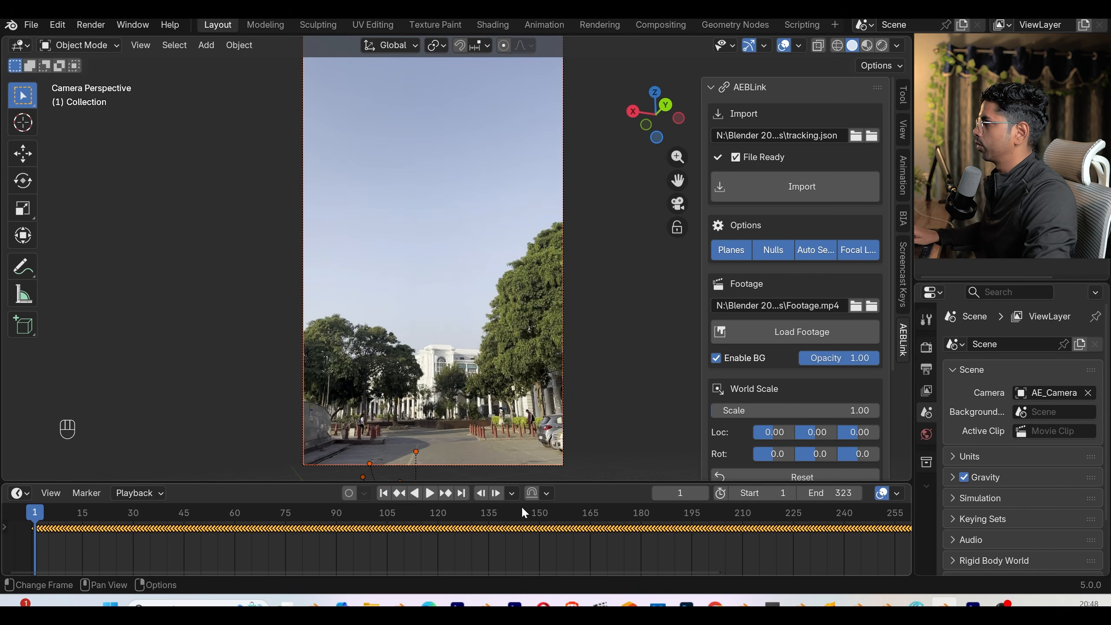
- Hide the relationship lines during playback of the tracked shot, and scrub to frame 96 to check the alignment
left_click(431, 494)
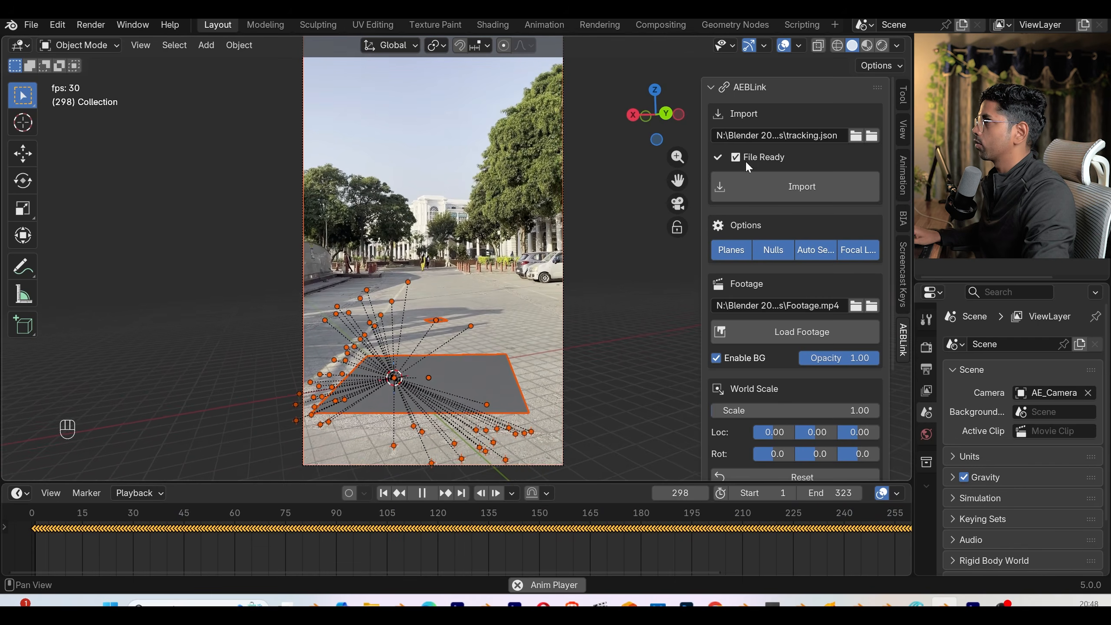
left_click(797, 46)
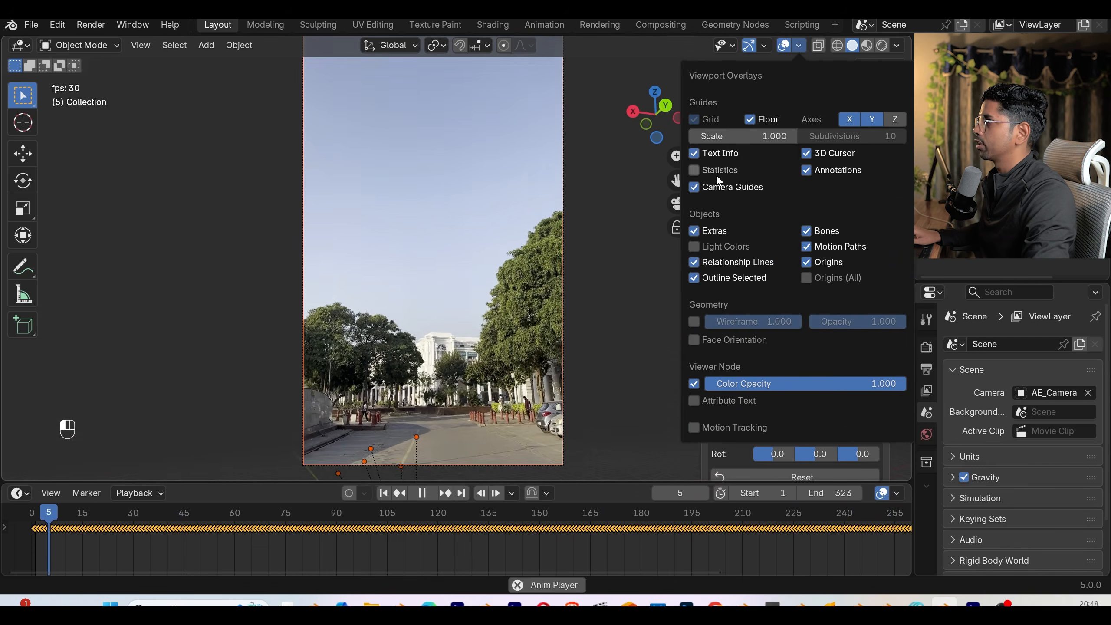
left_click(694, 262)
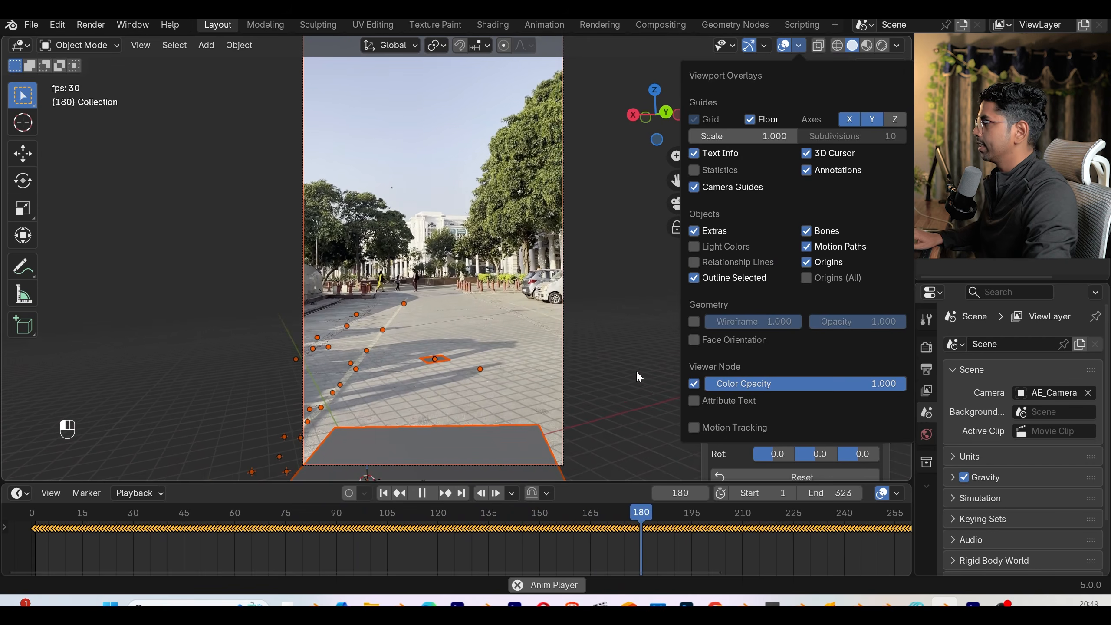
key("space")
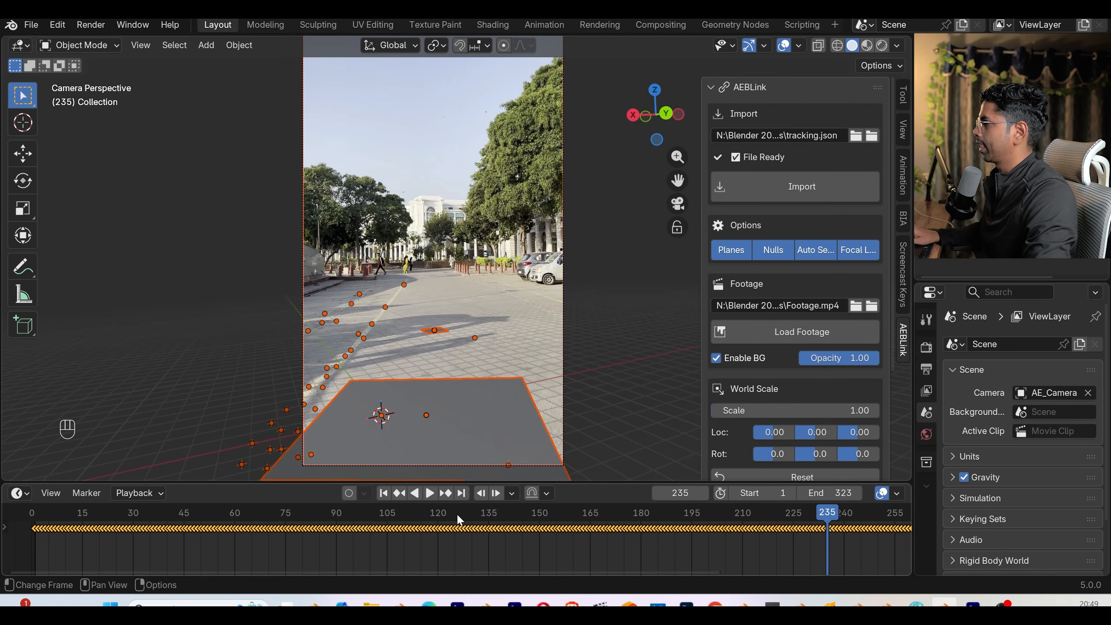
left_click_drag(458, 516, 357, 528)
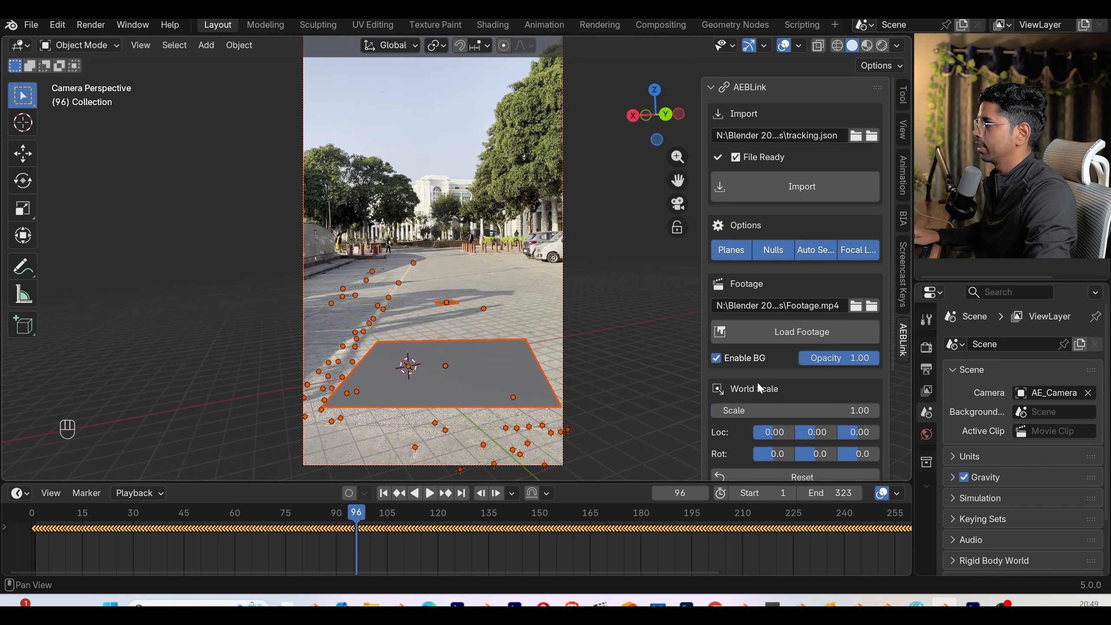
- Set the World Scale Z rotation to 25.9 in AEBLink and add a mesh cube as a reference object
scroll(758, 385, "down", 3)
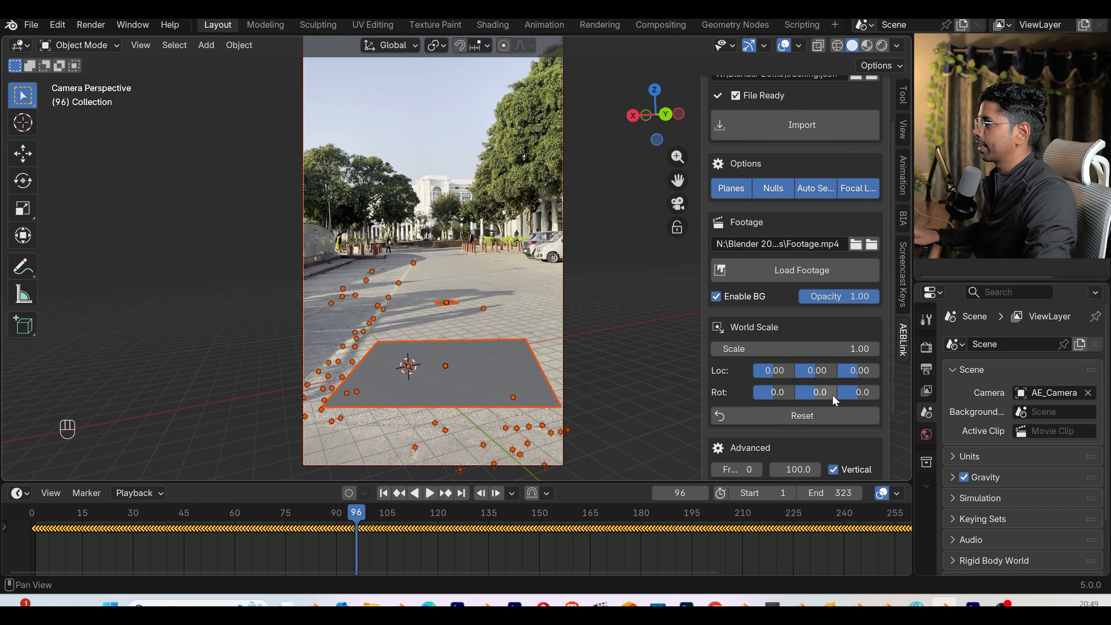
left_click_drag(844, 393, 892, 392)
left_click(535, 289)
key("shift+a")
mouse_move(500, 281)
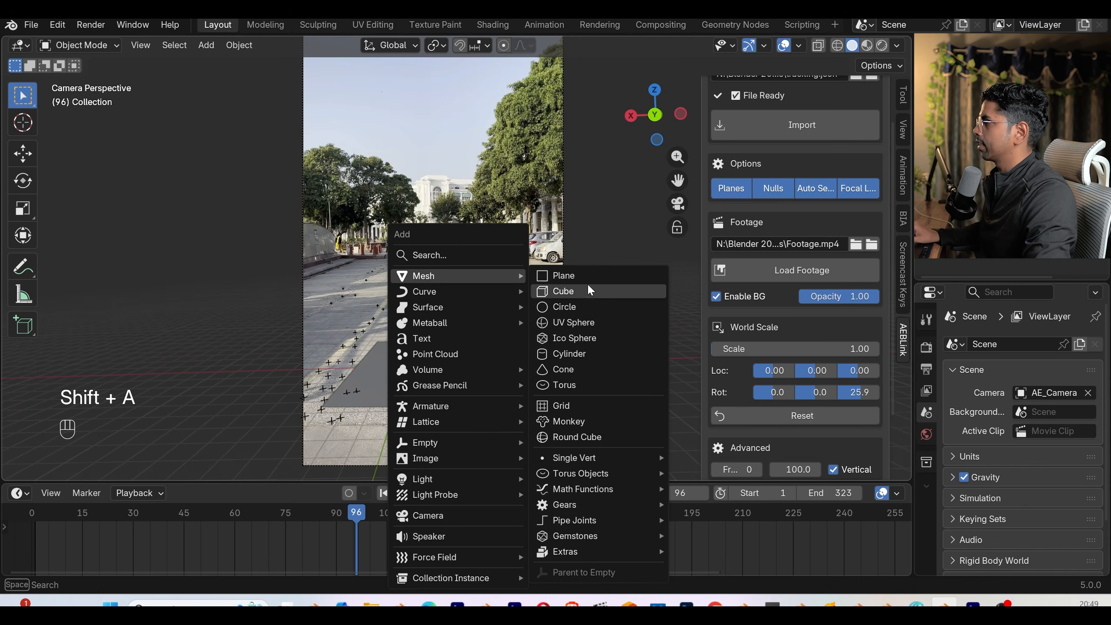
left_click(588, 290)
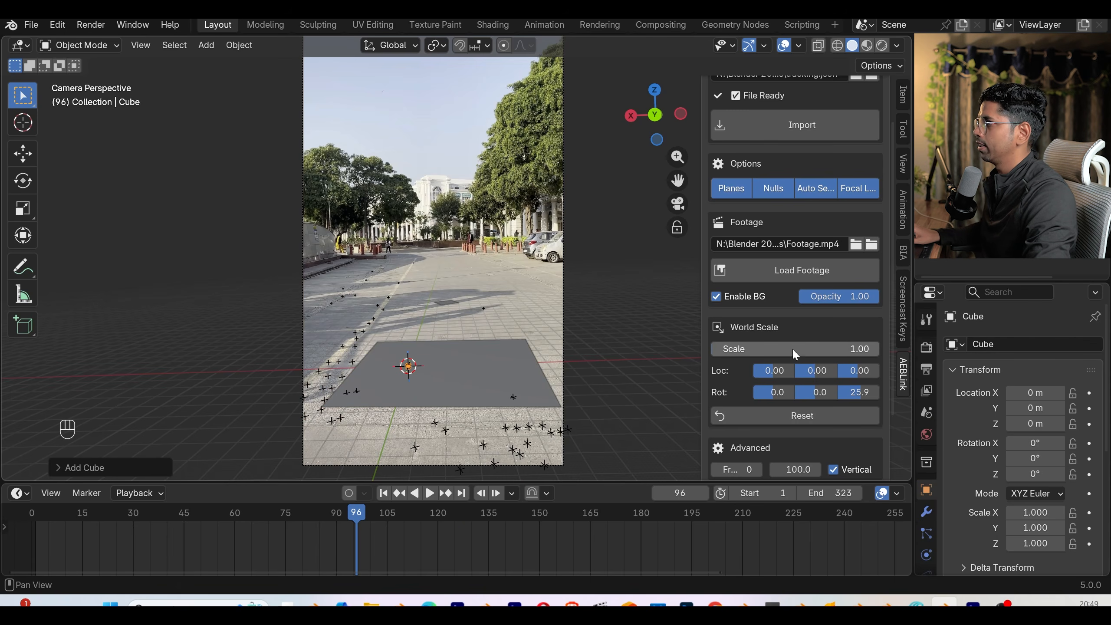
- Set the World Scale to 0.04 and raise the cube about 0.95 m along Z to rest on the ground
left_click_drag(835, 357, 734, 348, "shift")
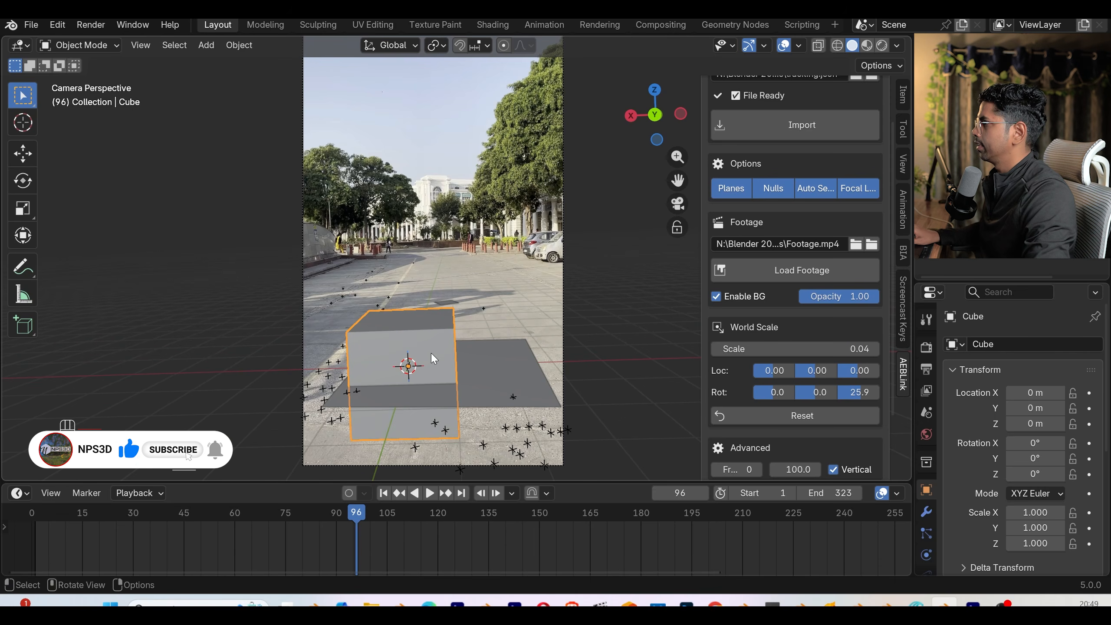
key("g")
key("z")
left_click(445, 309)
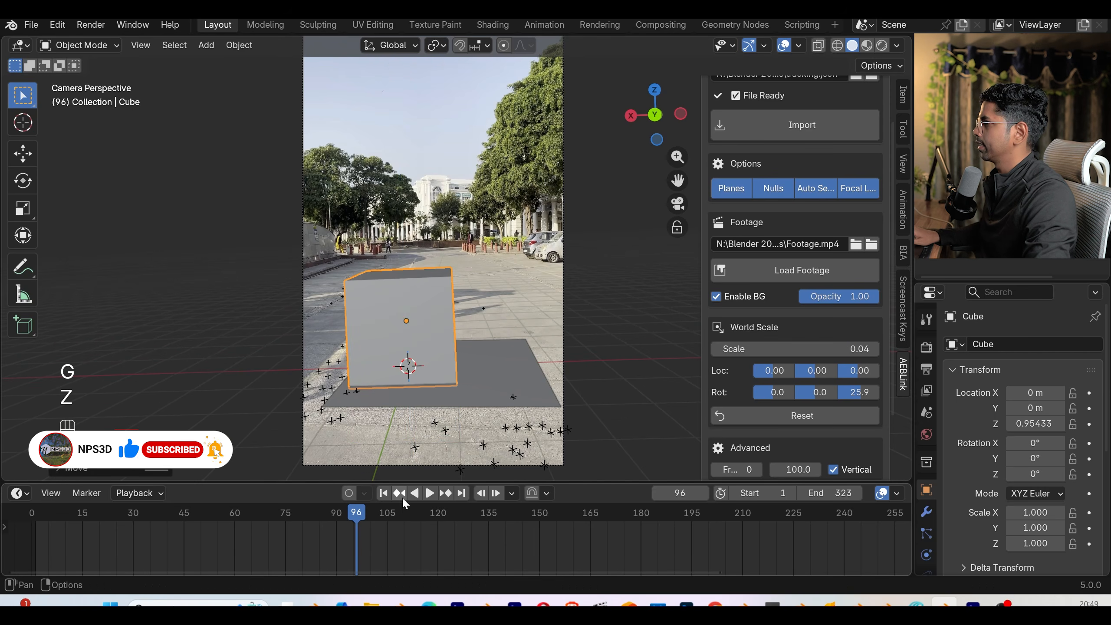
- Play the shot from the first frame to check how the cube sticks to the road, and hide the sidebar
left_click(384, 493)
left_click(429, 492)
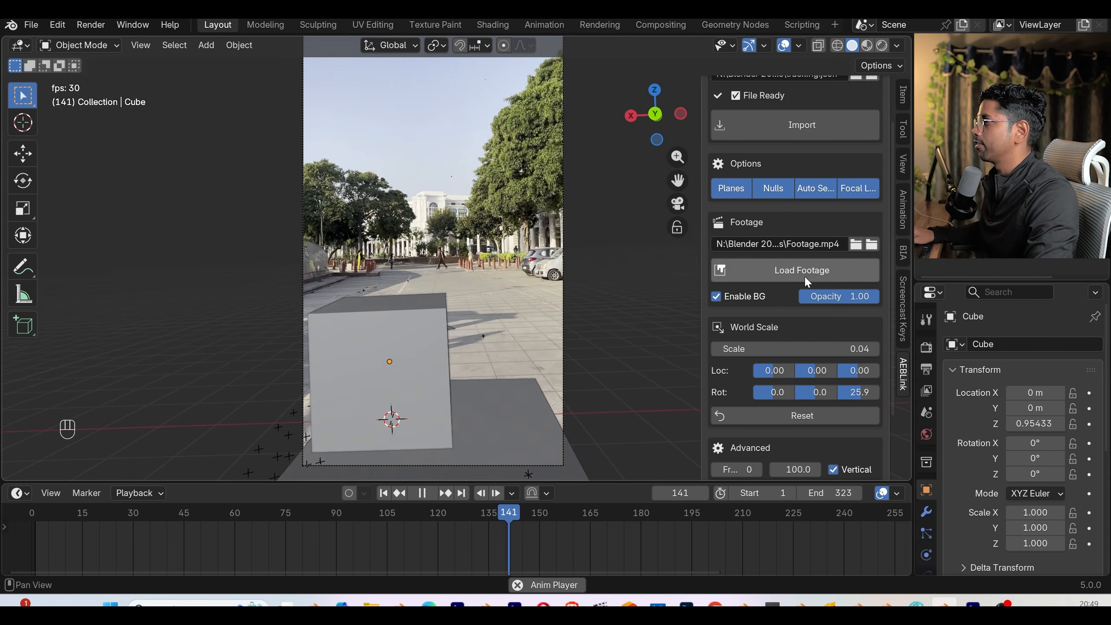
left_click(428, 493)
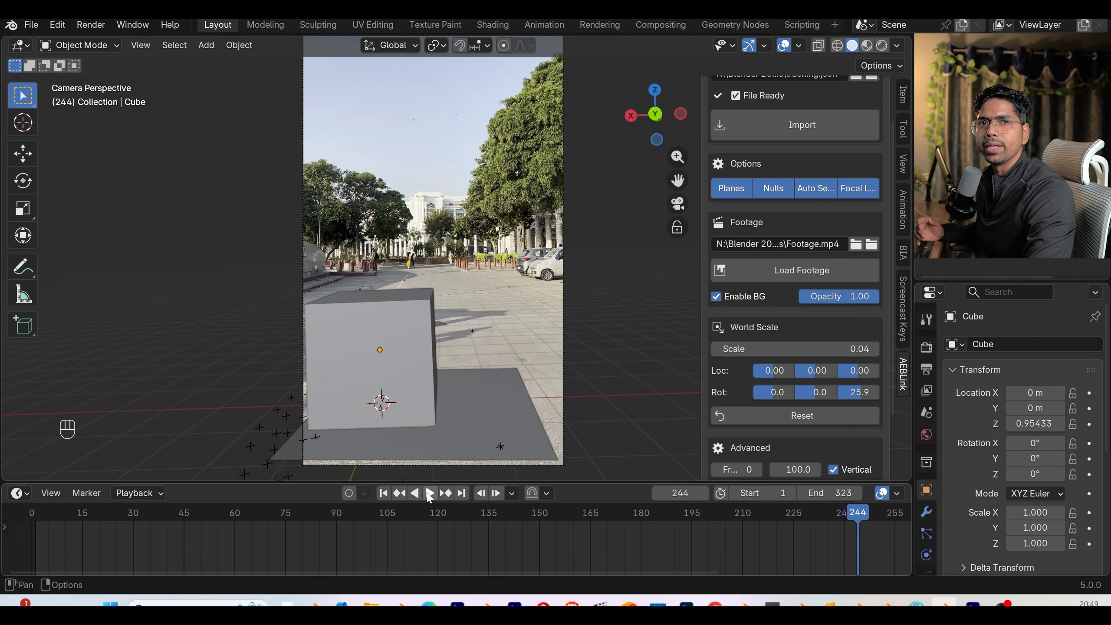
left_click(384, 493)
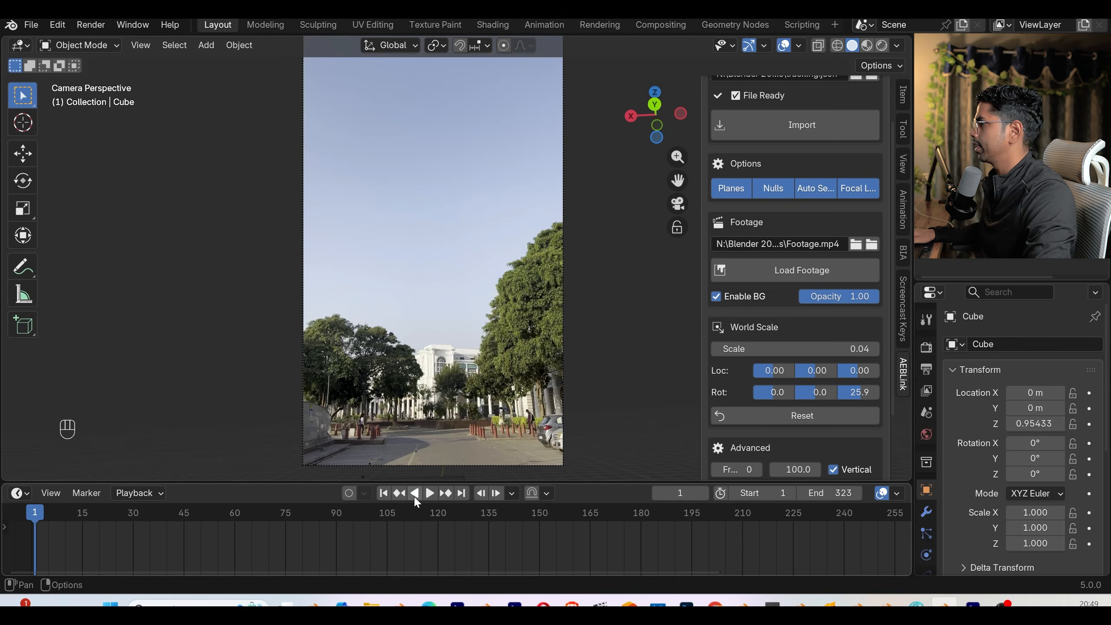
key("space")
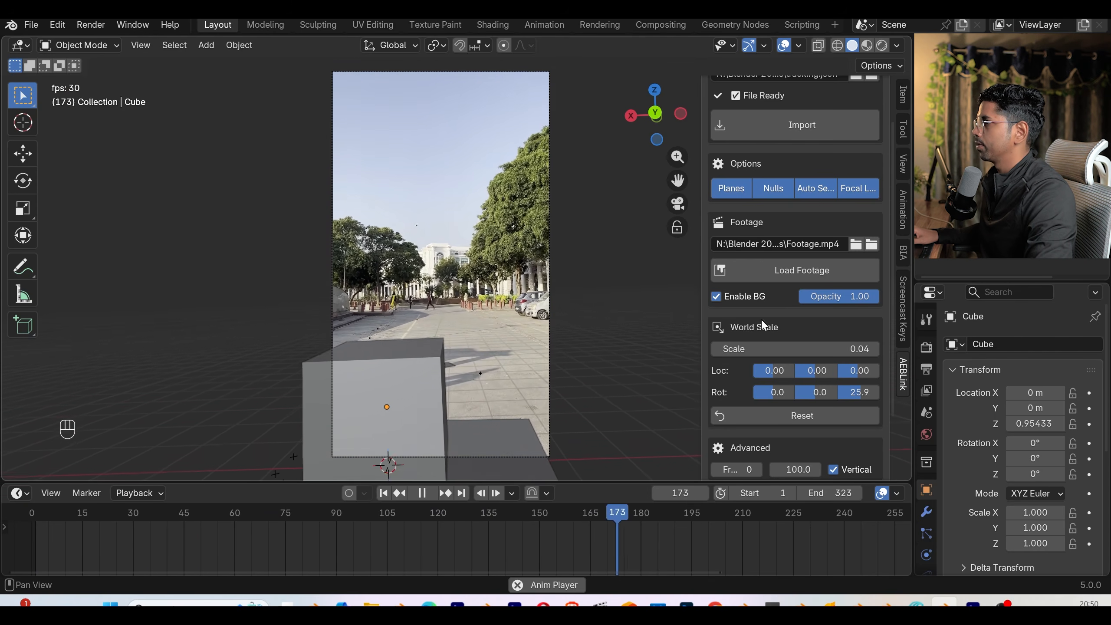
key("n")
key("space")
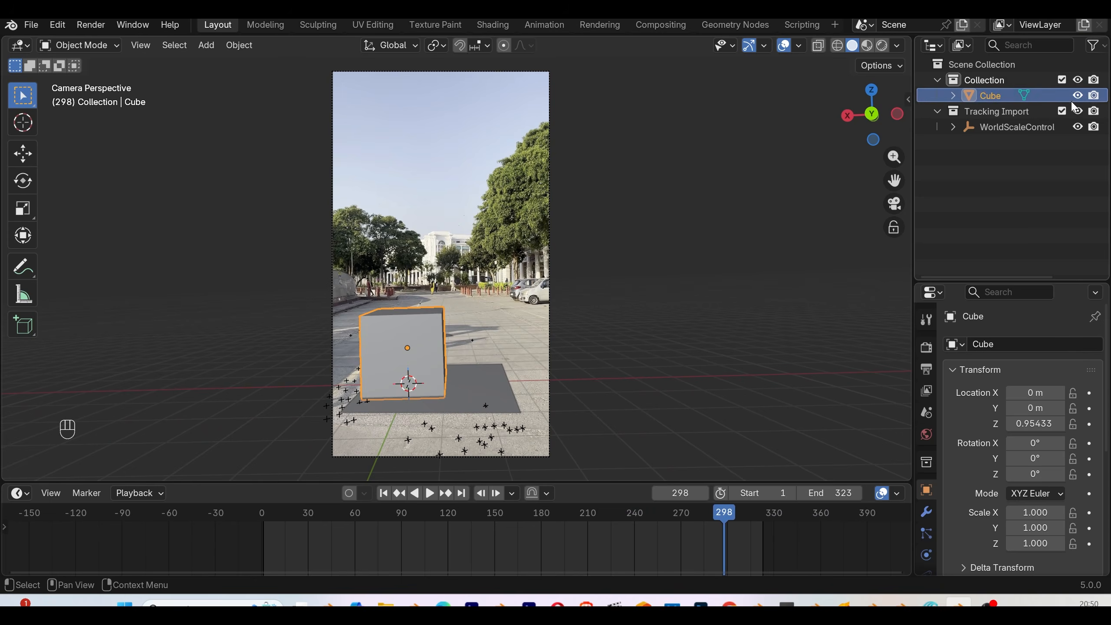
- Hide the cube in the viewport, select the imported ground solid and widen the Outliner
left_click(1077, 95)
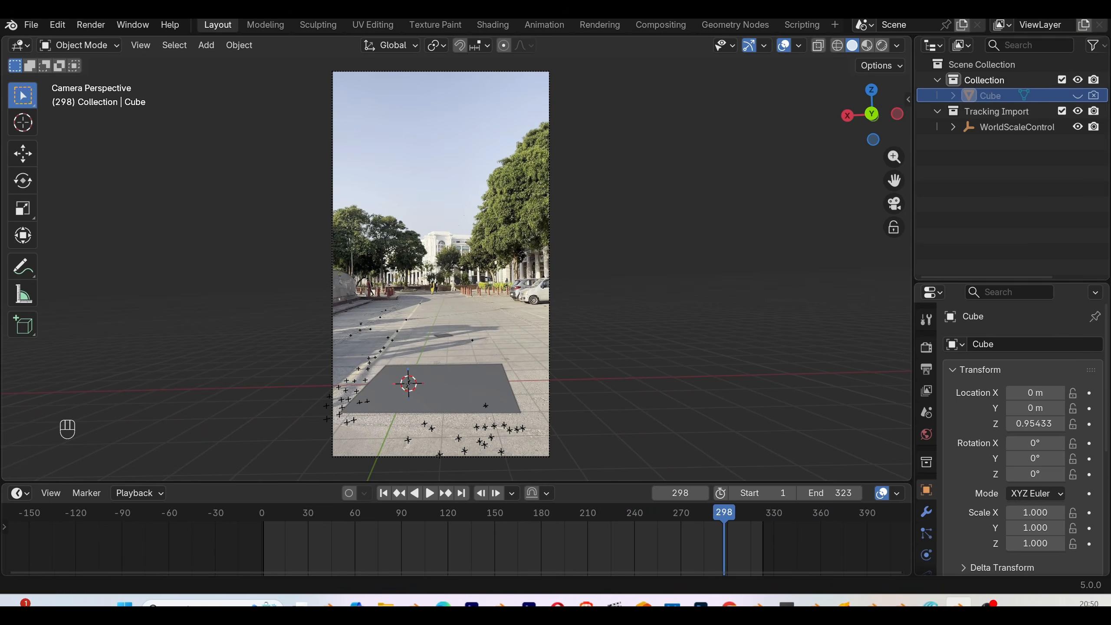
left_click(478, 392)
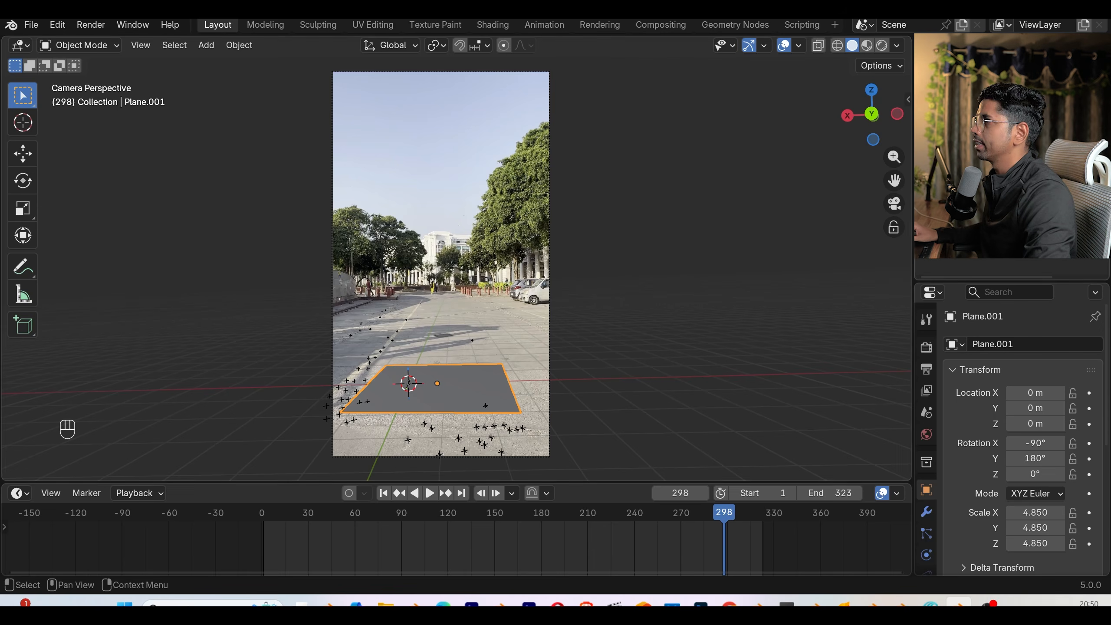
left_click_drag(912, 184, 896, 185)
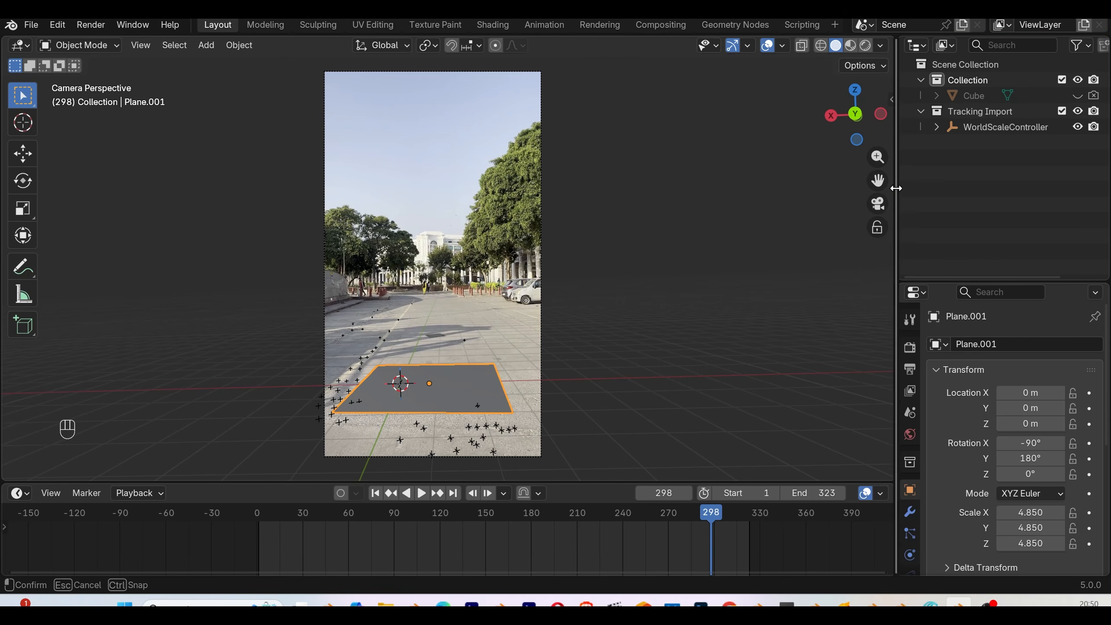
- Examine the tracking objects parented under WorldScaleController, then reselect only the imported ground solid
key("a")
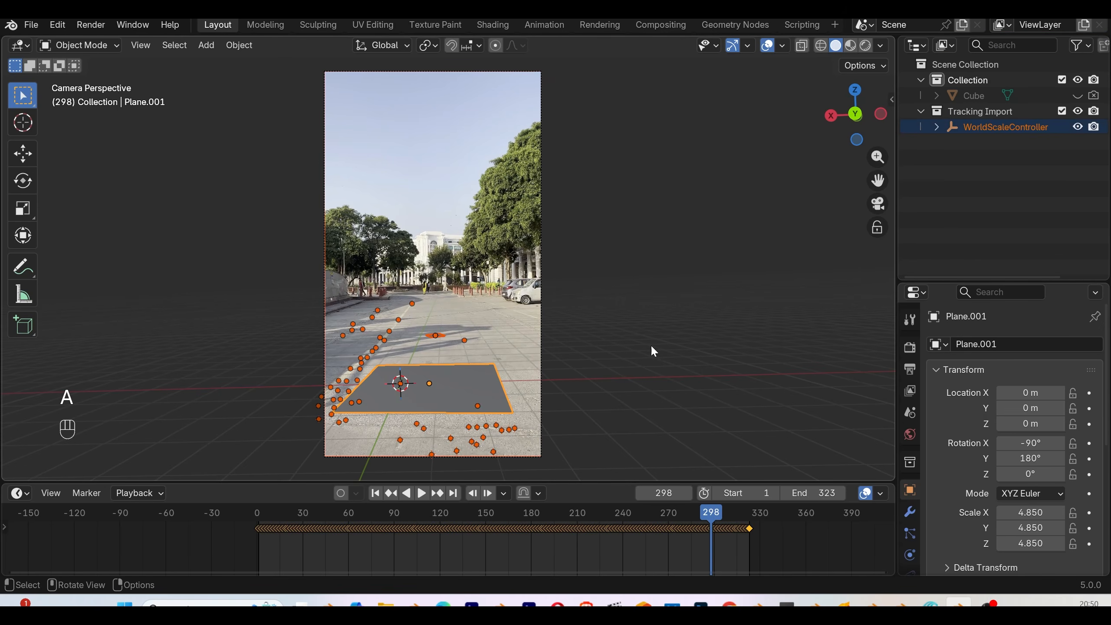
left_click(938, 127)
scroll(980, 210, "down", 5)
scroll(977, 211, "up", 5)
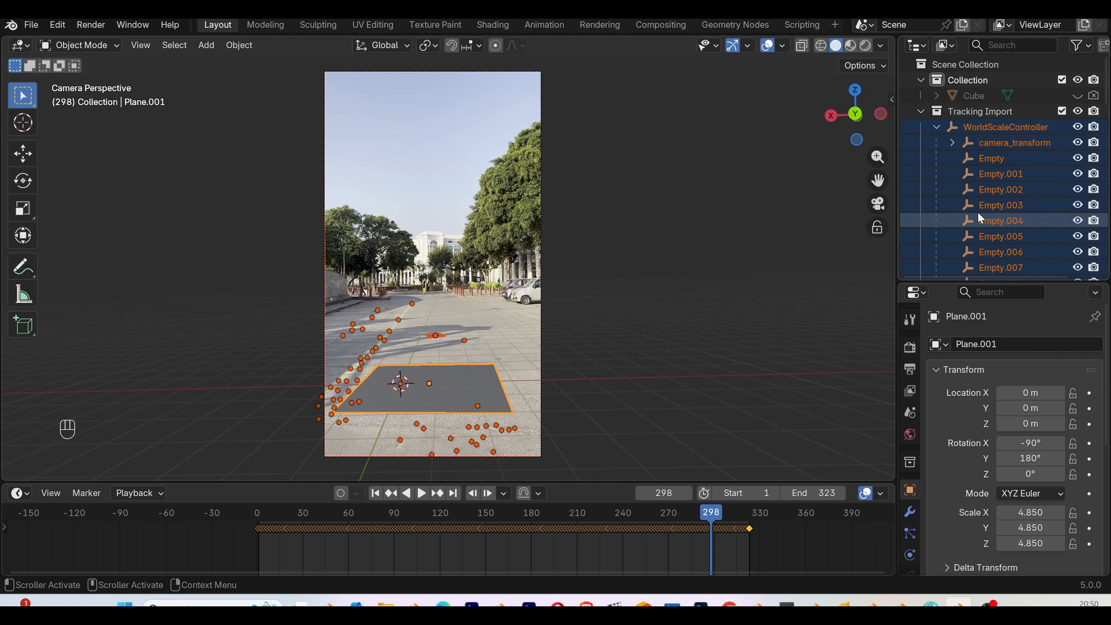
left_click(938, 127)
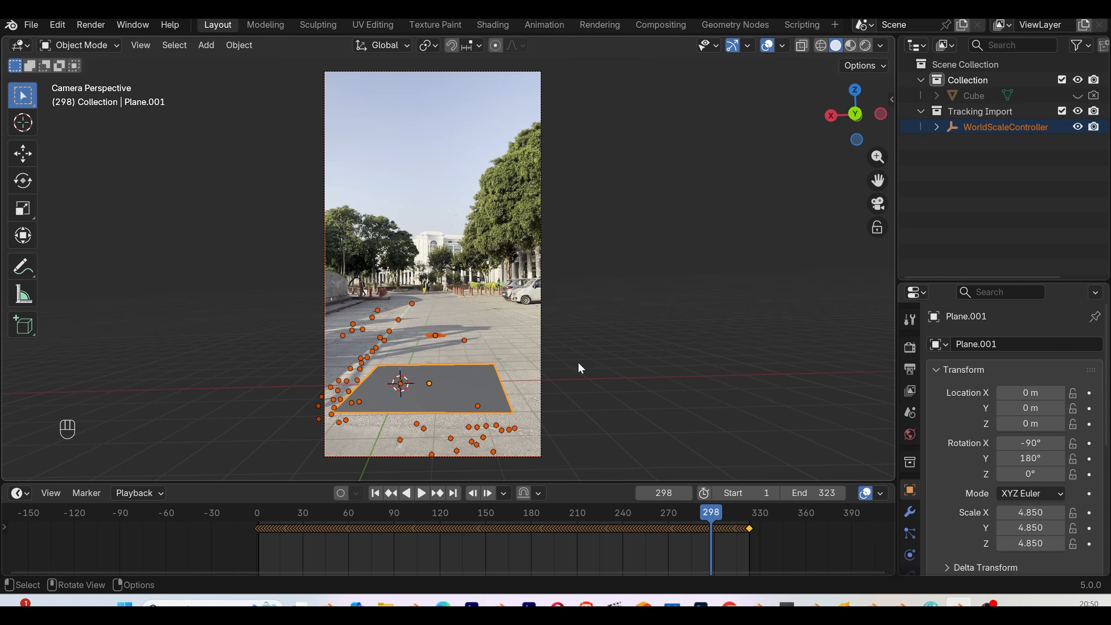
left_click(467, 385)
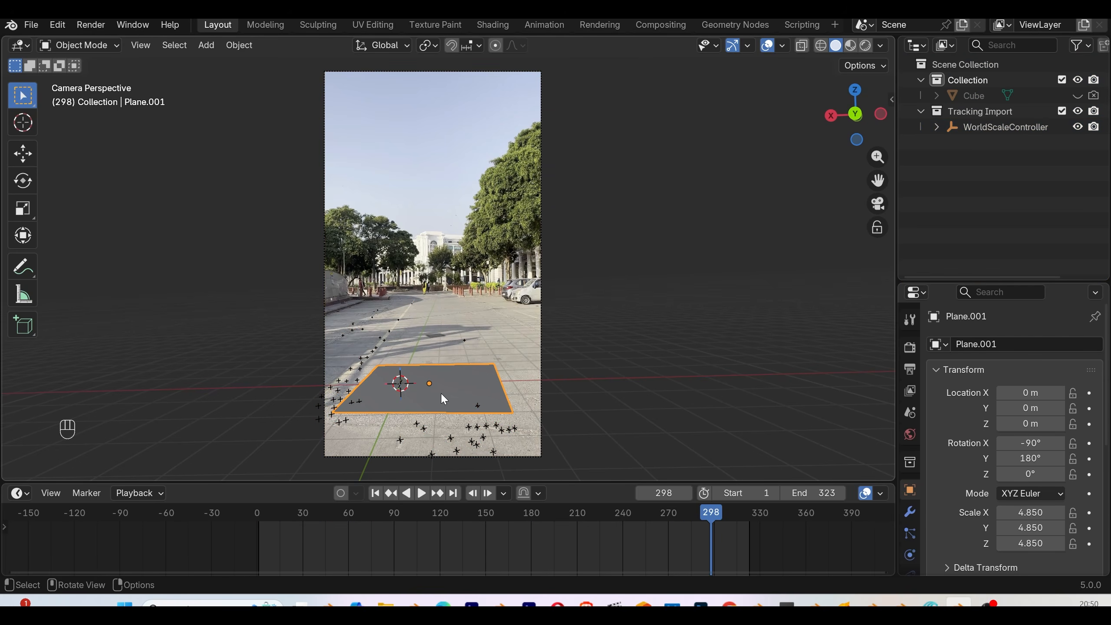
scroll(475, 401, "up", 2)
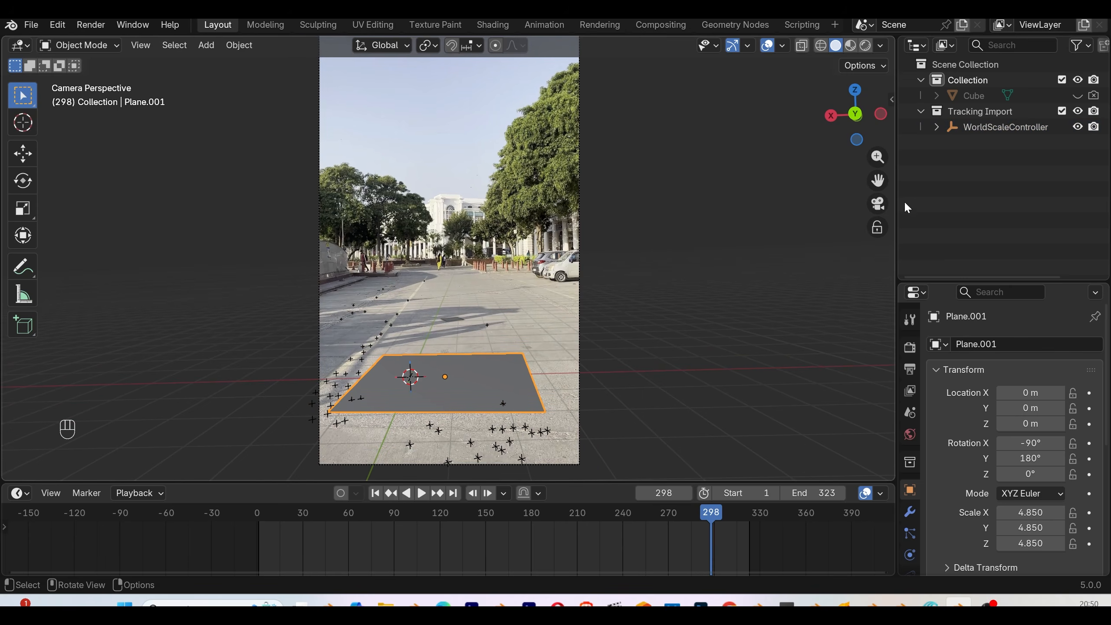
- Filter empties out of the Outliner and hide Plane.001 in both the viewport and renders
left_click(1080, 46)
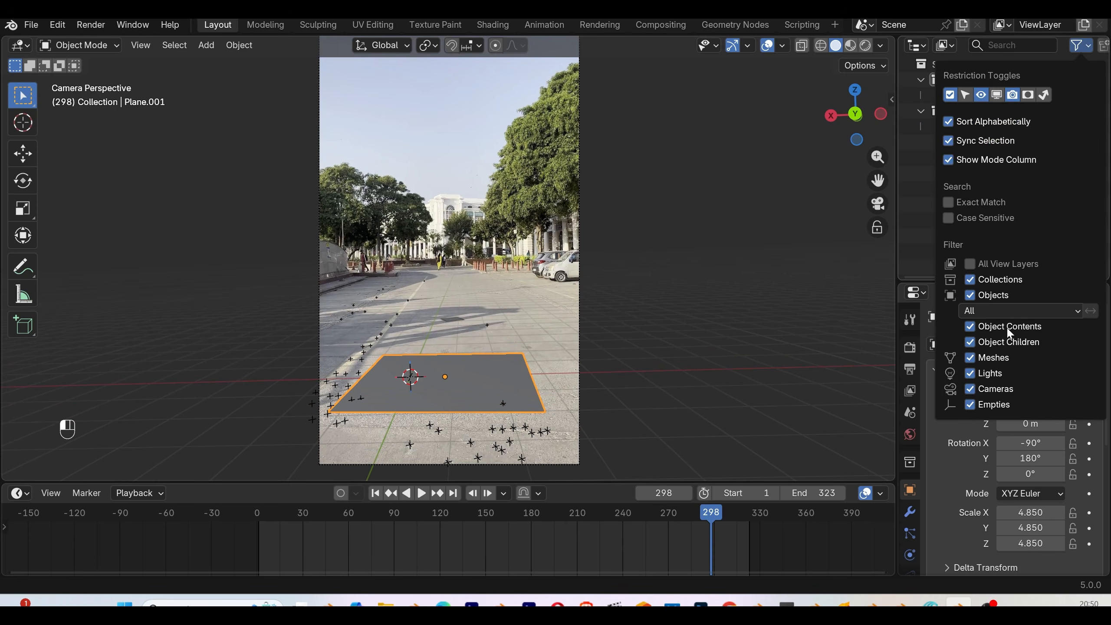
left_click(969, 404)
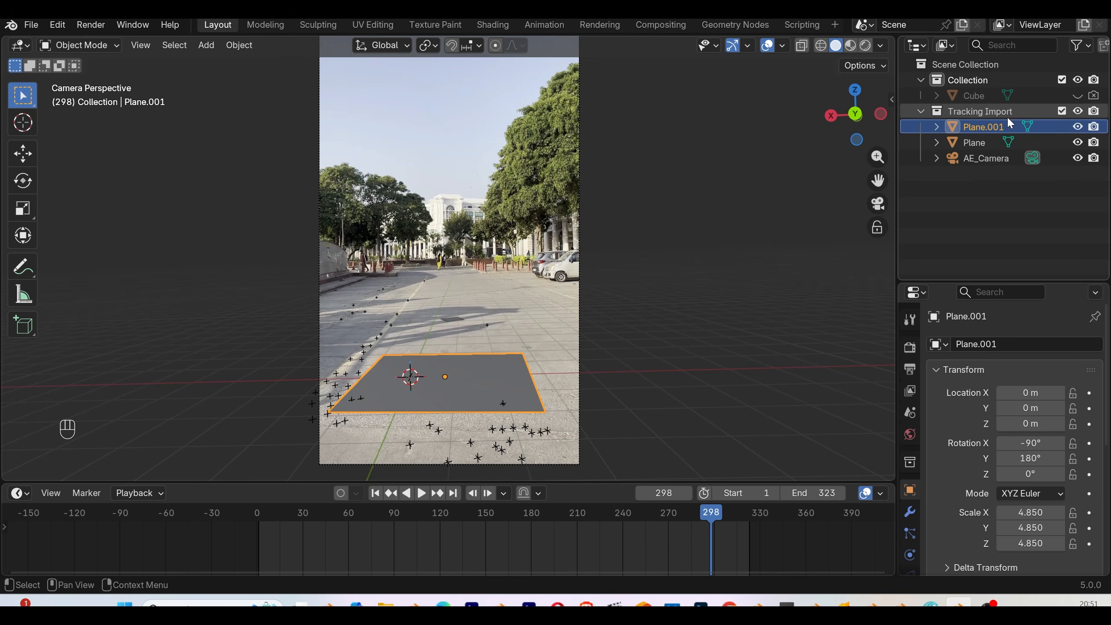
left_click(1077, 126)
left_click(1093, 126)
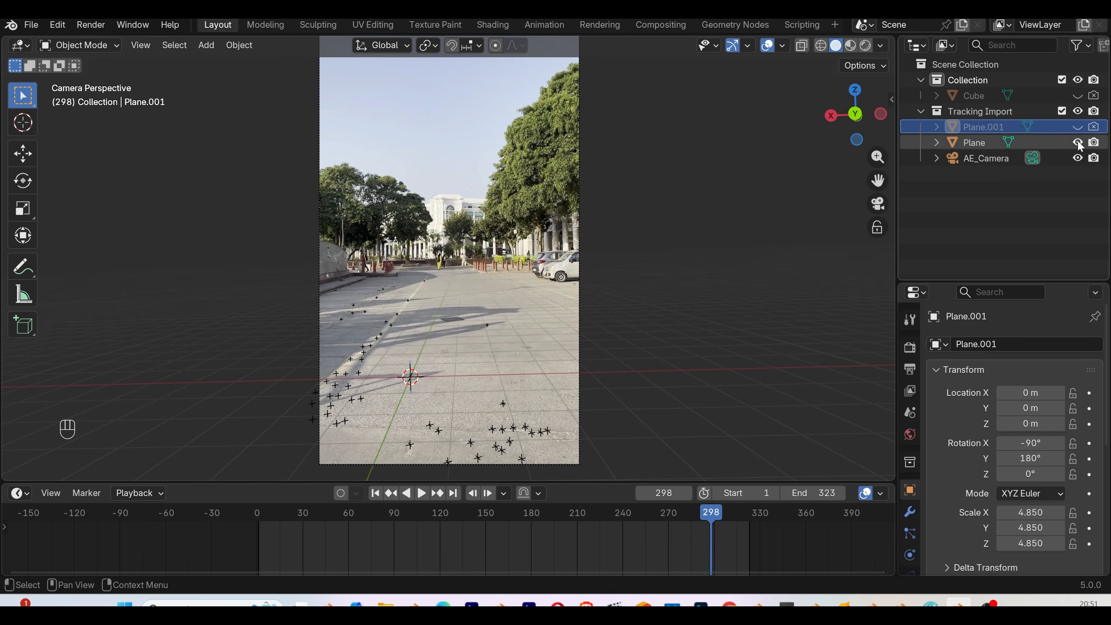
- Add a new mesh plane at the world origin and scale it up to about 5.41 as the road surface
key("shift+a")
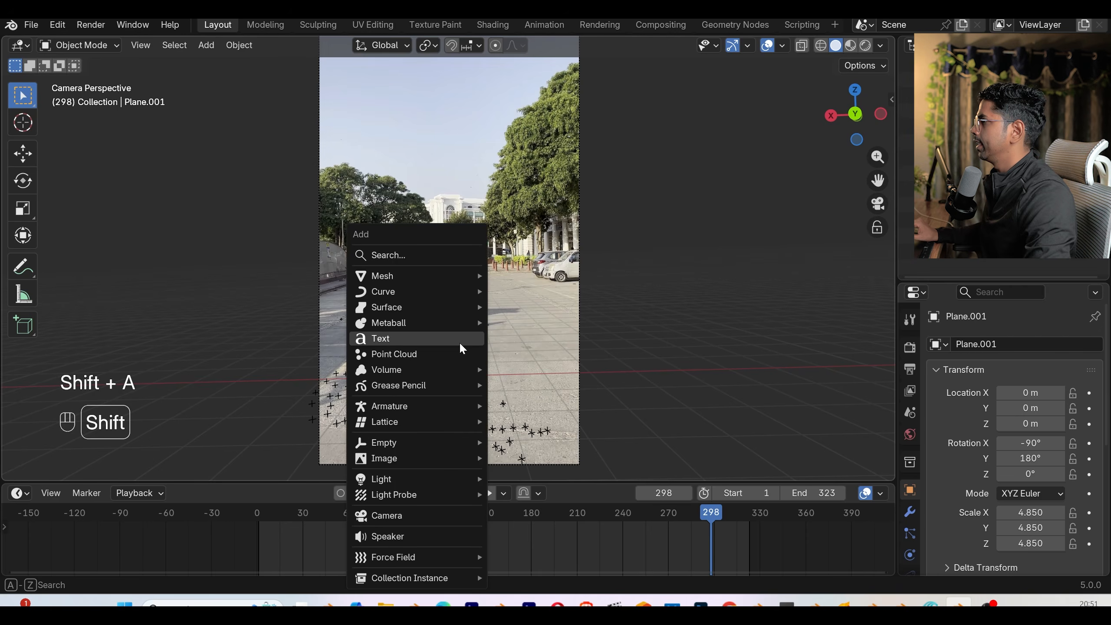
mouse_move(459, 276)
left_click(519, 274)
key("s")
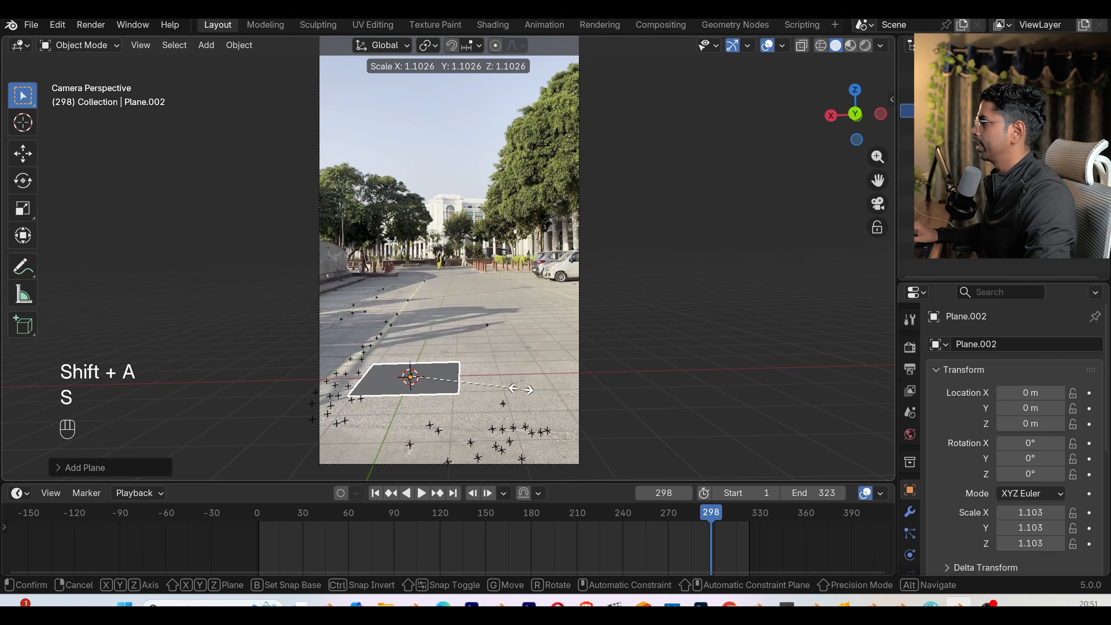
left_click(62, 400)
- Go to frame 117 and extrude the new plane's far edge about 15 m along the Y axis down the road
left_click_drag(711, 523, 300, 522)
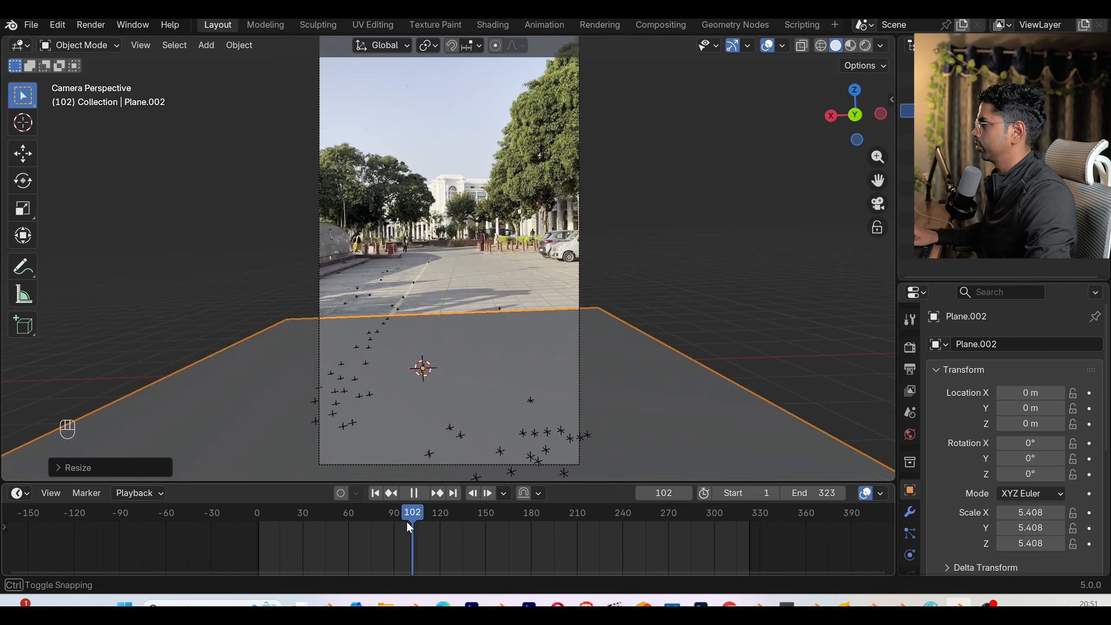
key("space")
key("Tab")
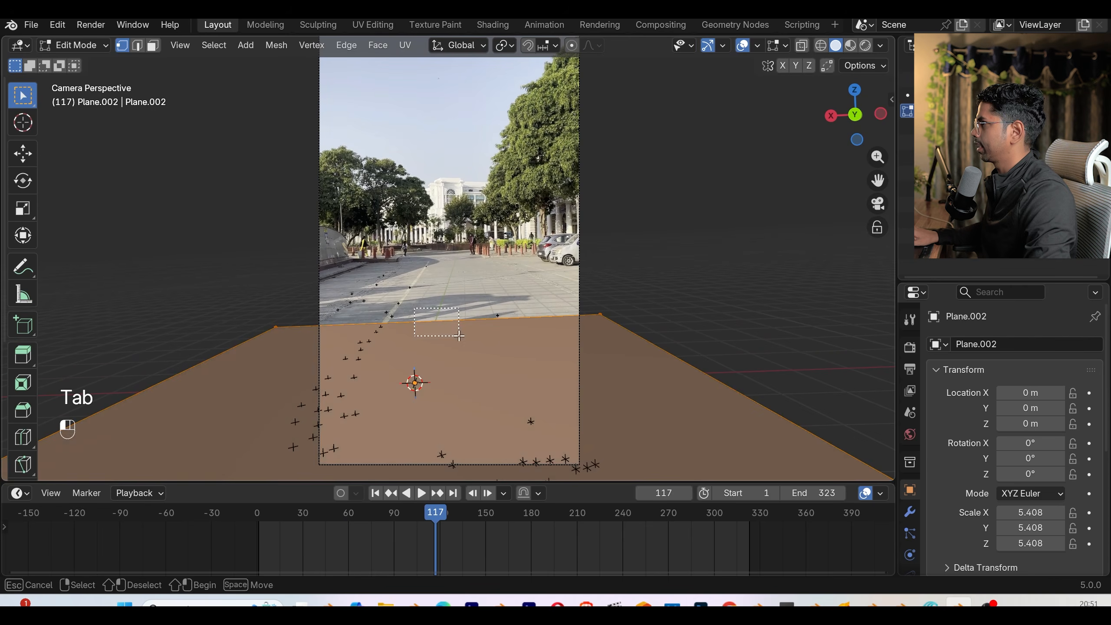
left_click_drag(459, 336, 459, 336)
key("2")
left_click(446, 324)
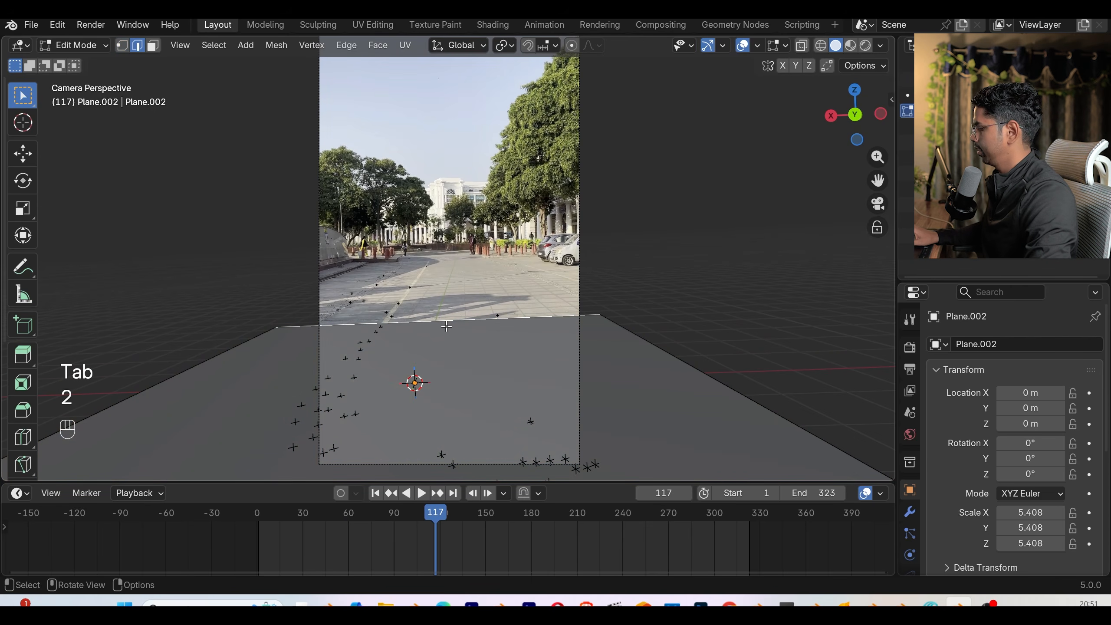
key("e")
key("y")
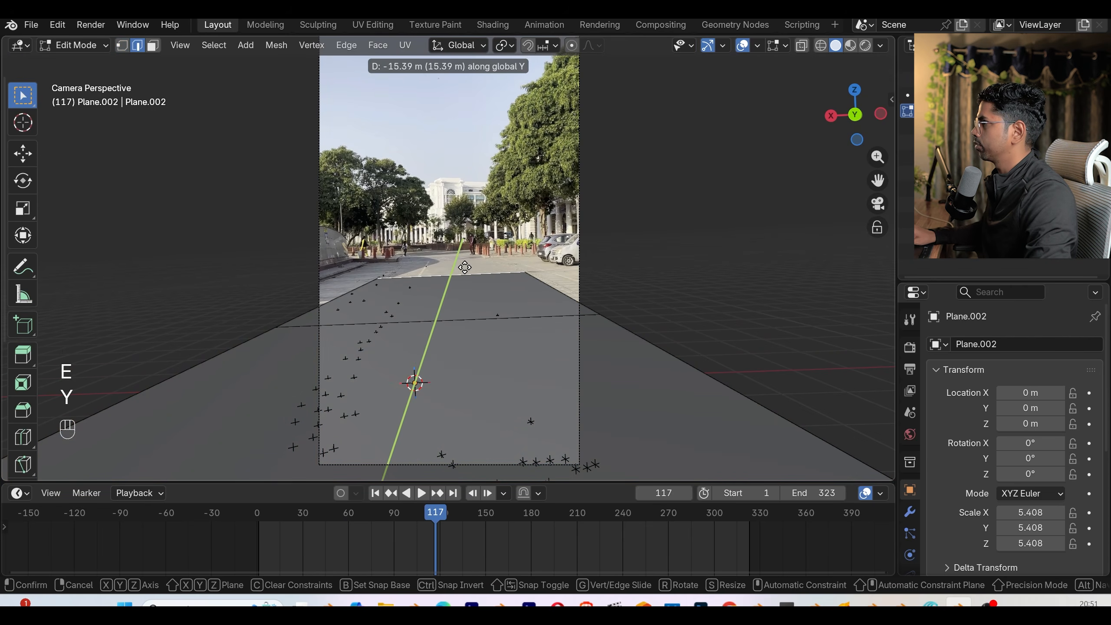
key("Escape")
- Extrude the side edges of the road plane outward along X on both sides to cover the whole ground
key("e")
key("x")
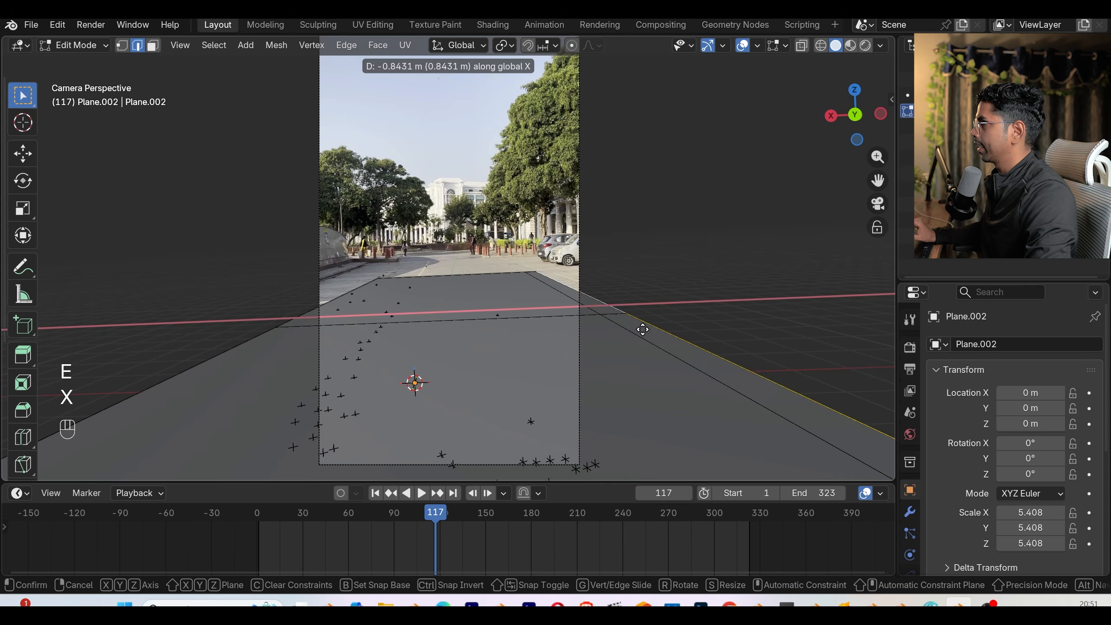
left_click(807, 308)
left_click(302, 316, "alt")
key("e")
key("x")
left_click(192, 321)
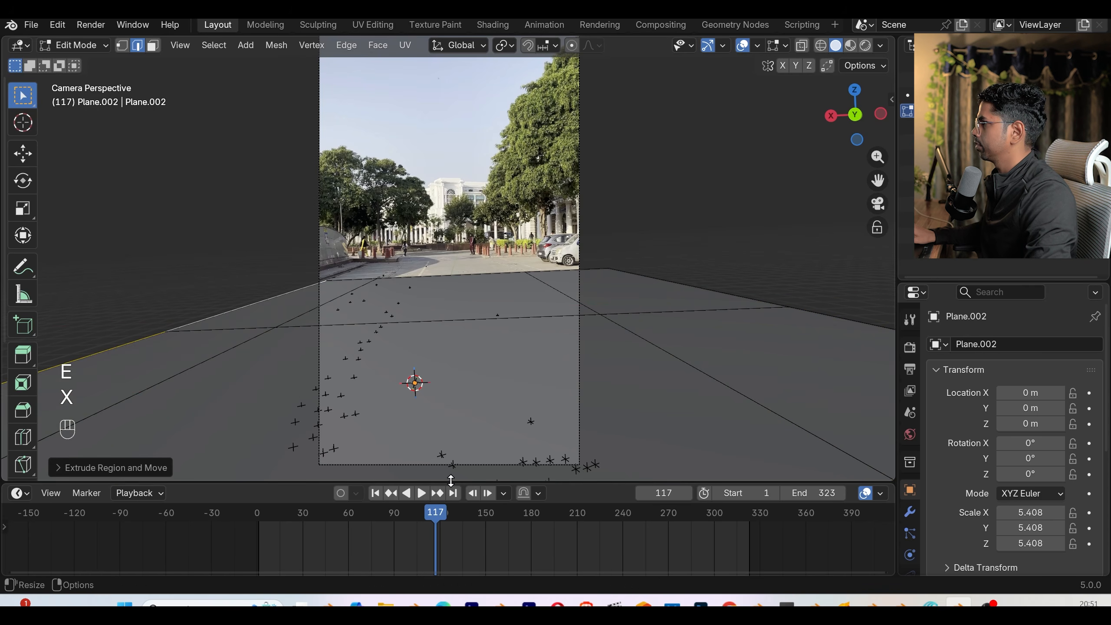
- Turn on the Wireframe overlay and X-ray, and play the shot from the first frame to frame 144 to check the plane
left_click(375, 493)
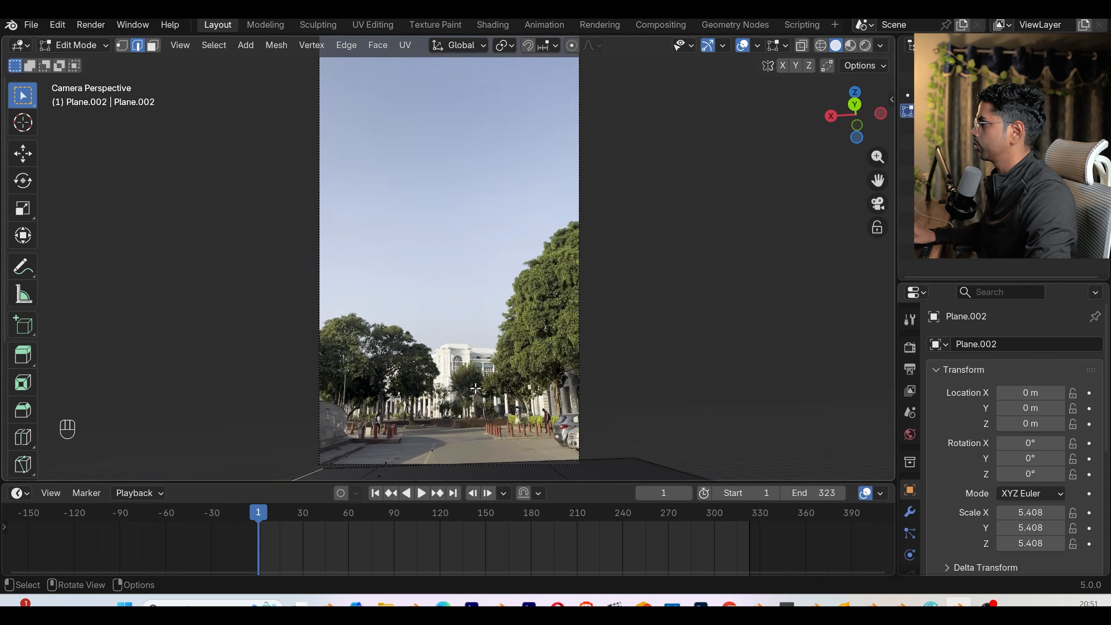
middle_click_drag(478, 391, 501, 359, "shift")
scroll(494, 400, "up", 2)
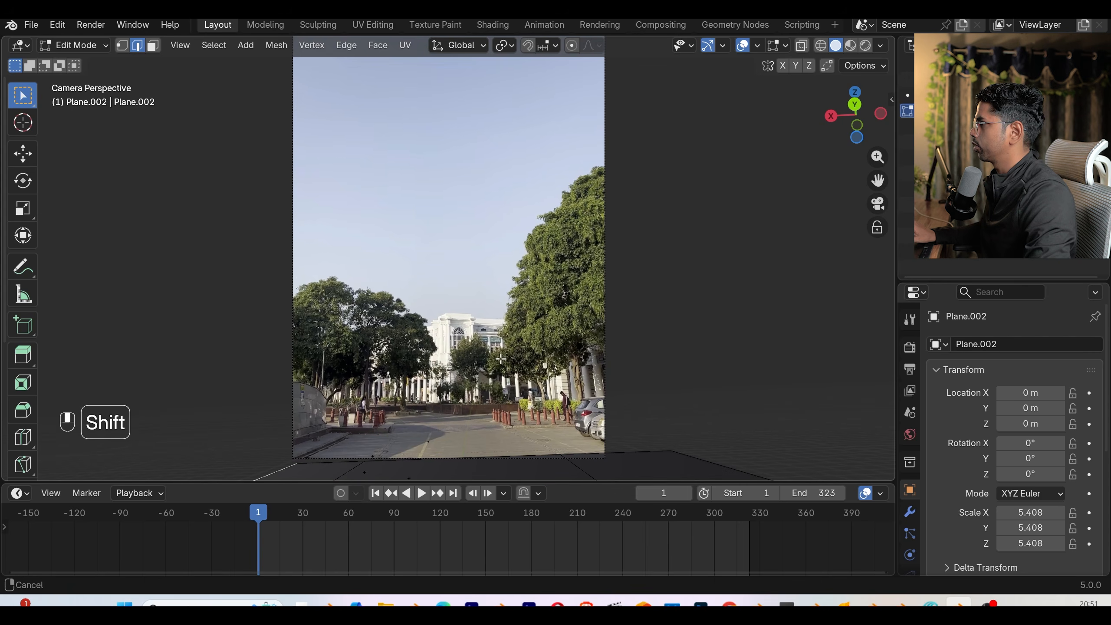
left_click(756, 47)
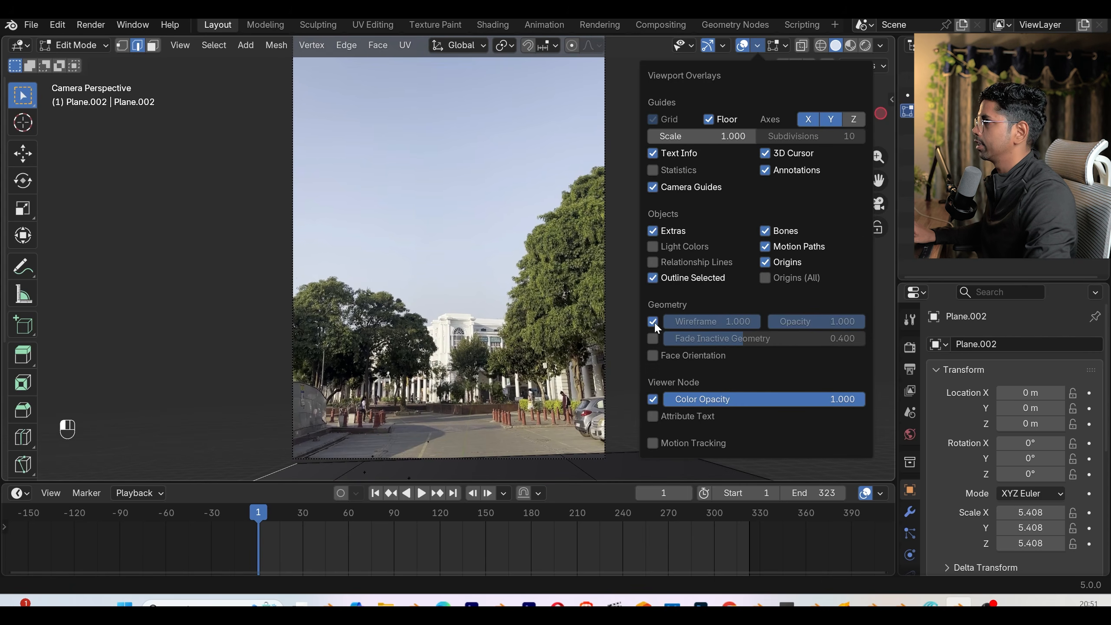
key("space")
key("Tab")
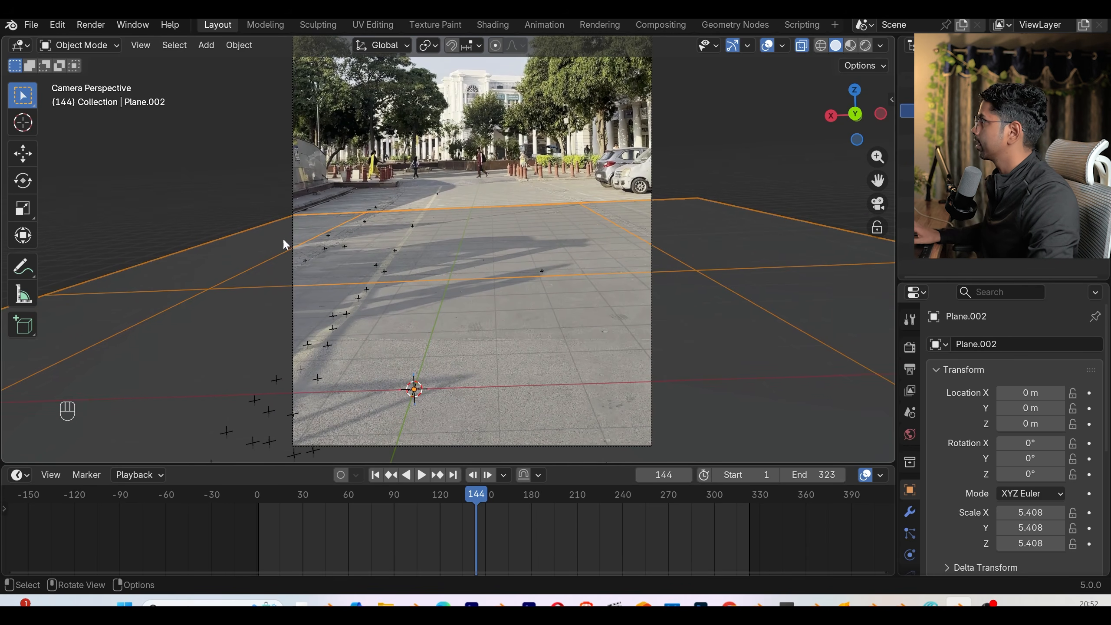
- Add a loop cut lengthwise through the middle of the road plane
key("Tab")
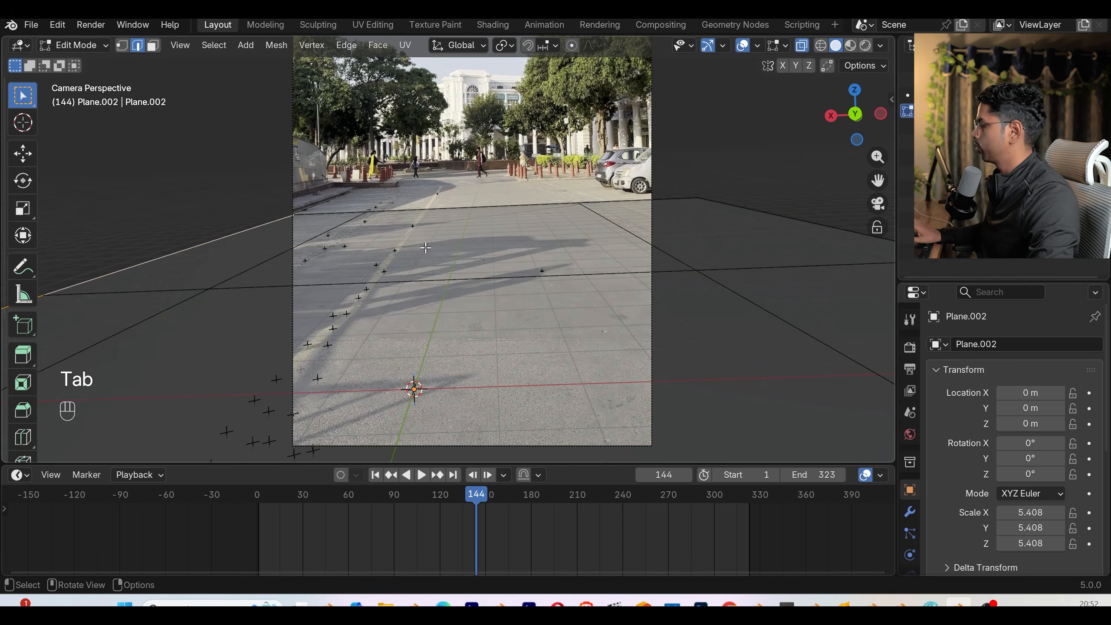
key("ctrl+r")
left_click(428, 248)
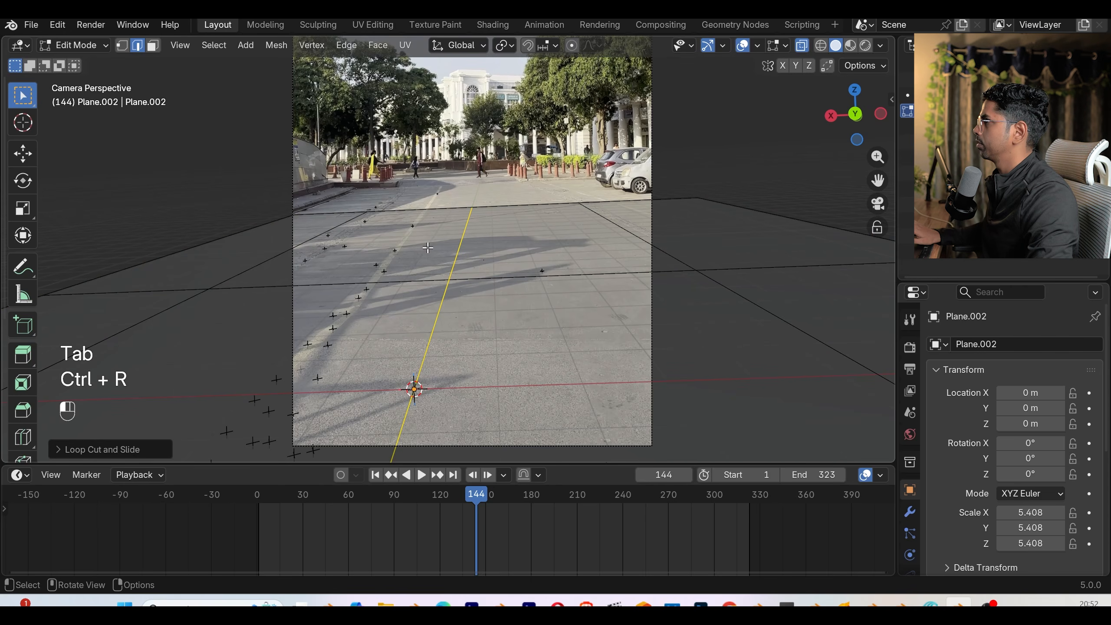
- Go to frame 289 and move the lengthwise loop cut along X toward the left side of the road
left_click_drag(481, 504, 697, 504)
key("g")
key("x")
left_click(459, 302)
- Add a second lengthwise loop cut on the road plane and move it outward along X toward the road's right side
key("ctrl+r")
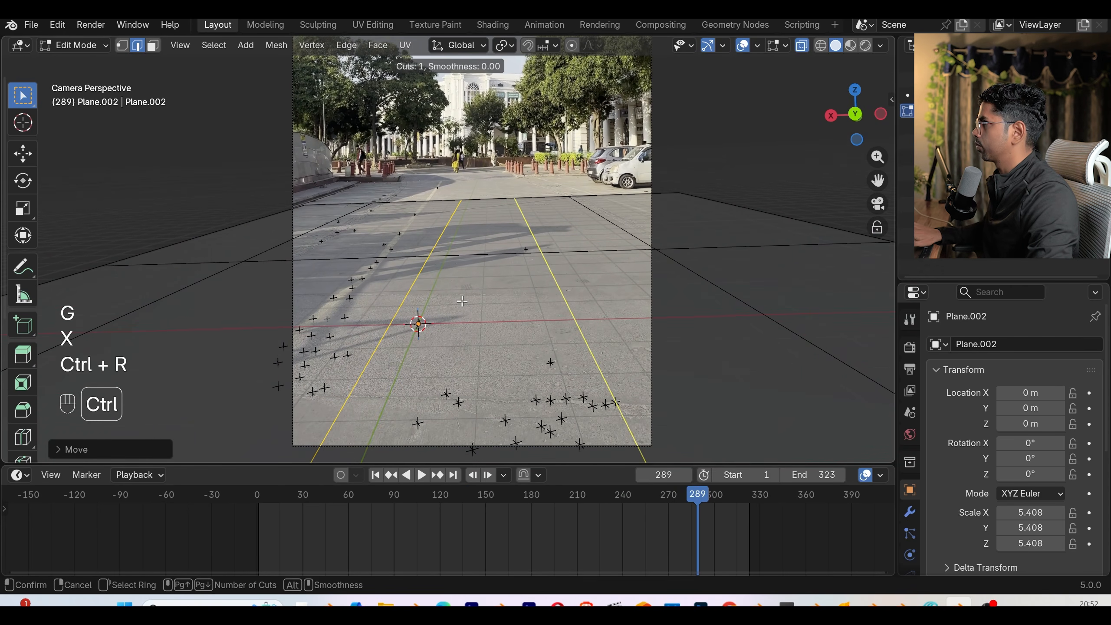
left_click(473, 298)
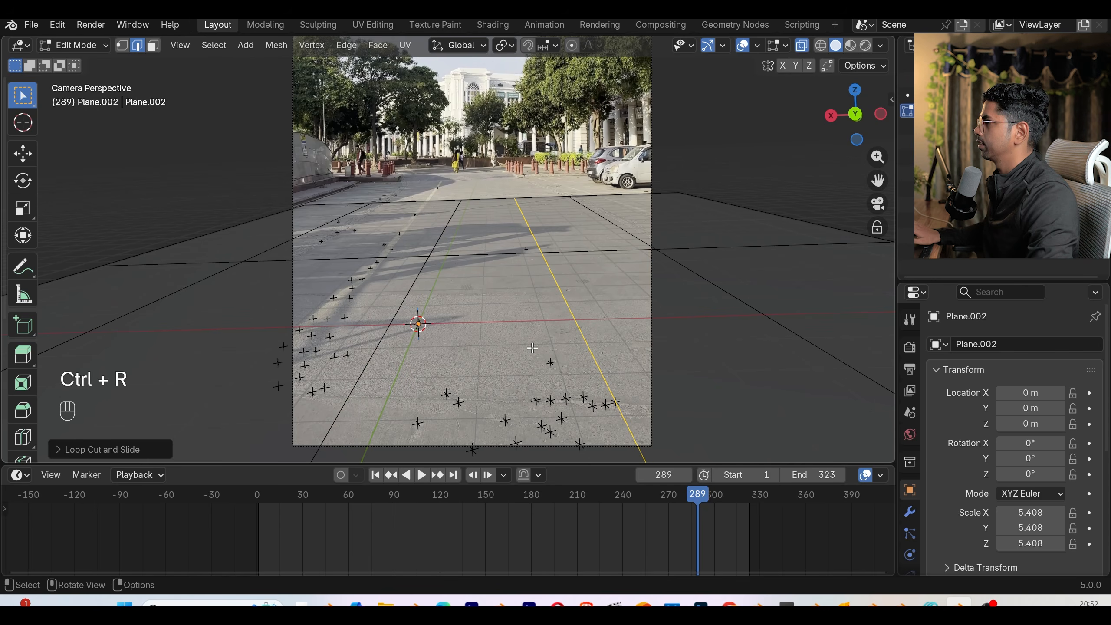
key("g")
key("x")
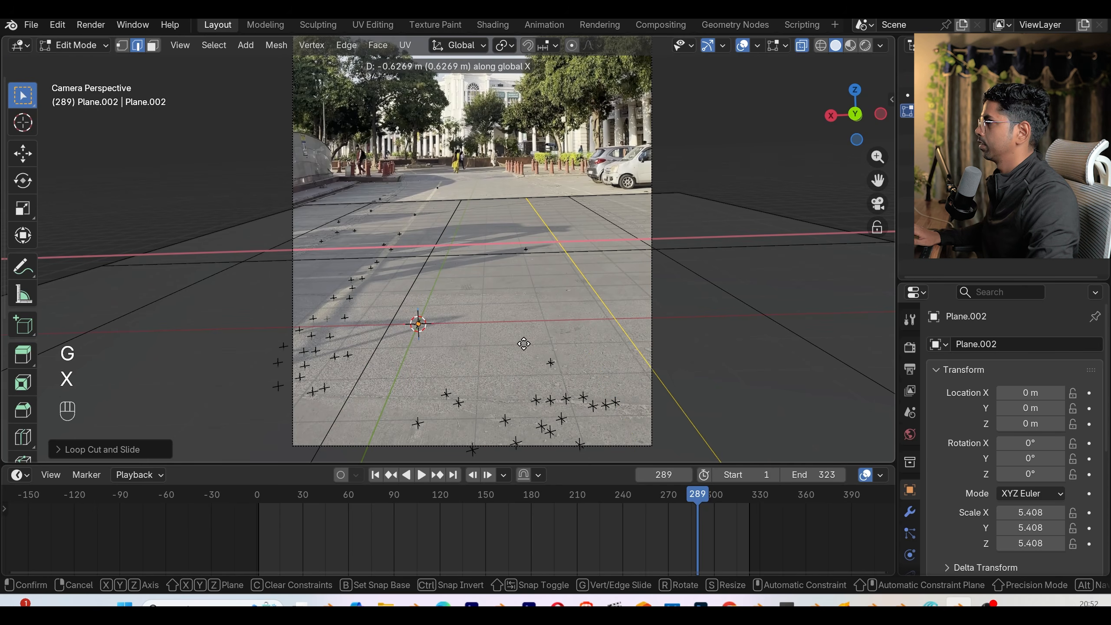
left_click(523, 344)
- Select the left lengthwise edge loop and move it farther outward along X, widening the central strip
left_click(398, 344, "alt")
key("g")
key("x")
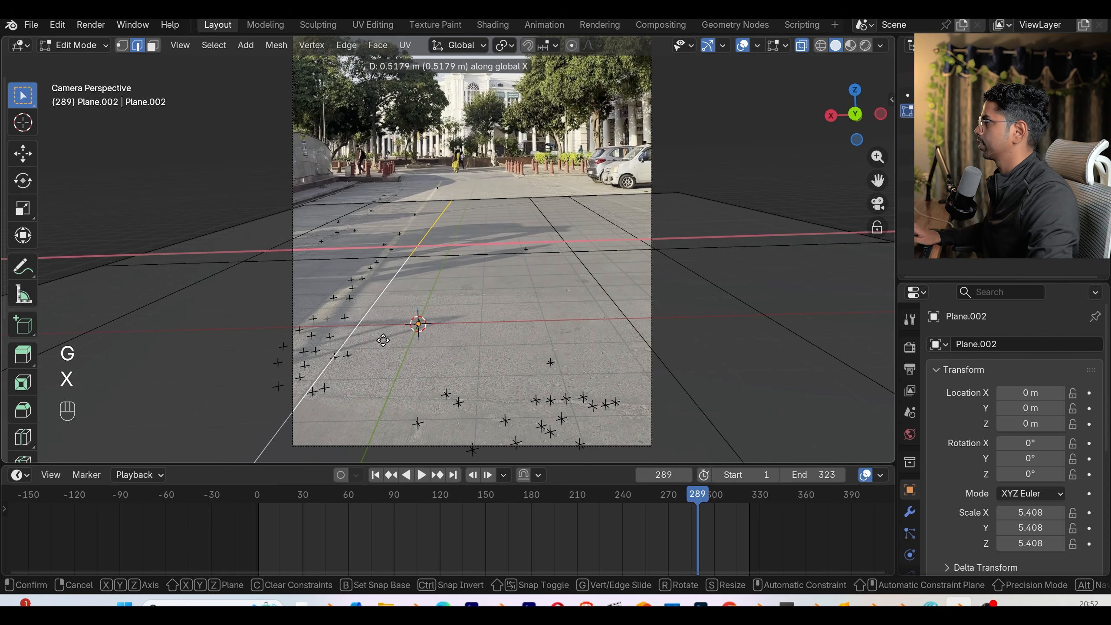
left_click(383, 341)
- Add two crosswise loop cuts to the road plane, one through the 3D cursor and one slightly closer to the camera
key("ctrl+r")
left_click(381, 285)
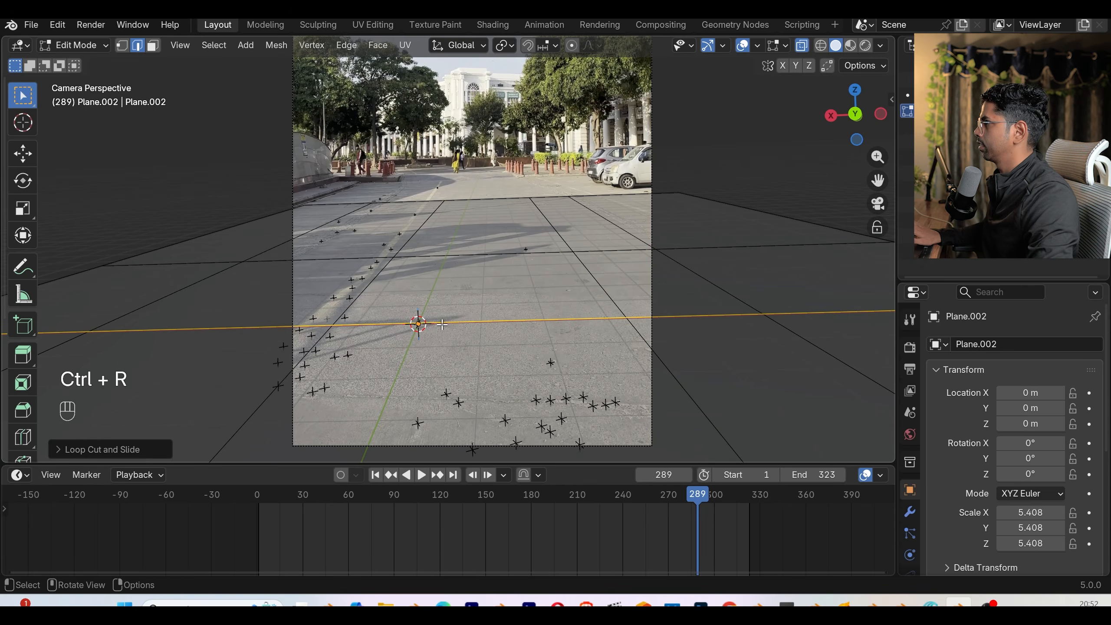
key("ctrl+r")
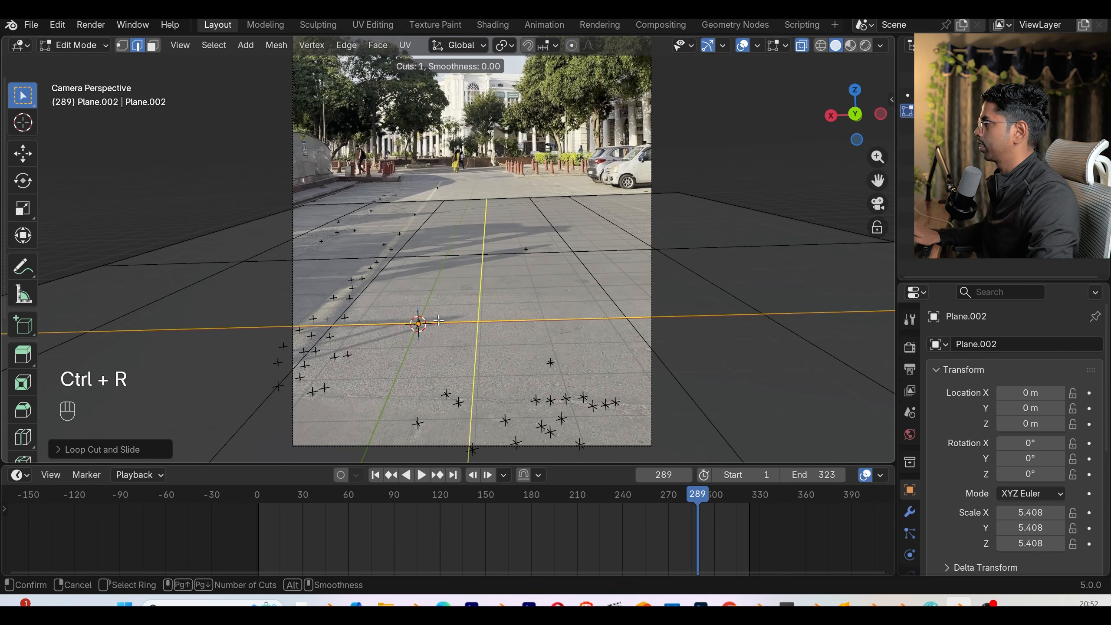
left_click(310, 358)
left_click(347, 218)
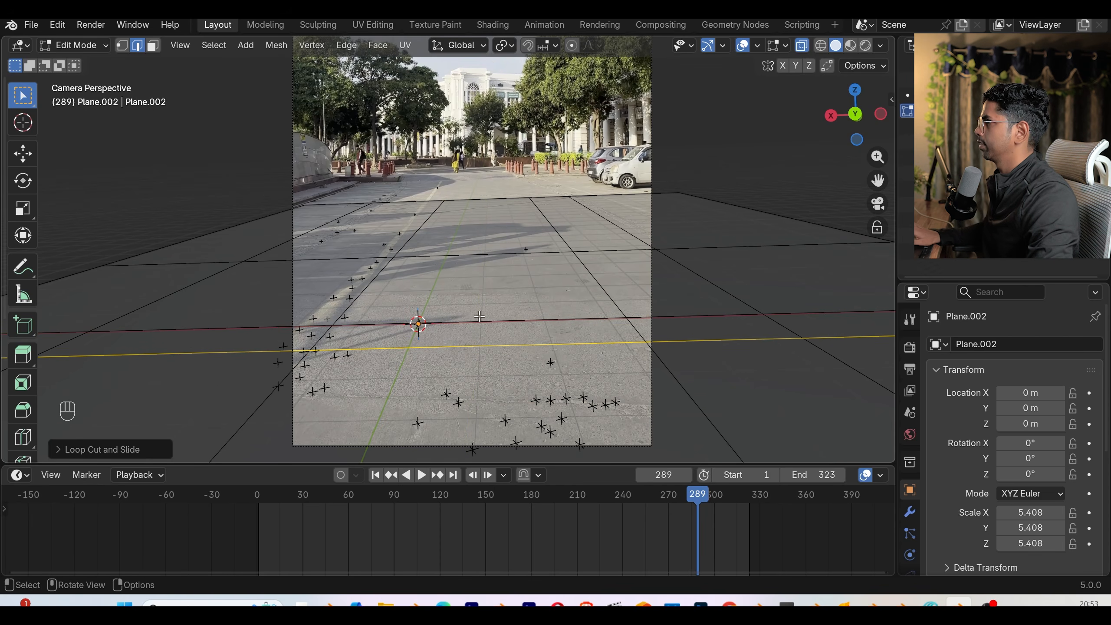
- Turn off X-ray, switch to face selection and select the narrow central face between the two crosswise cuts
key("3")
left_click(376, 344)
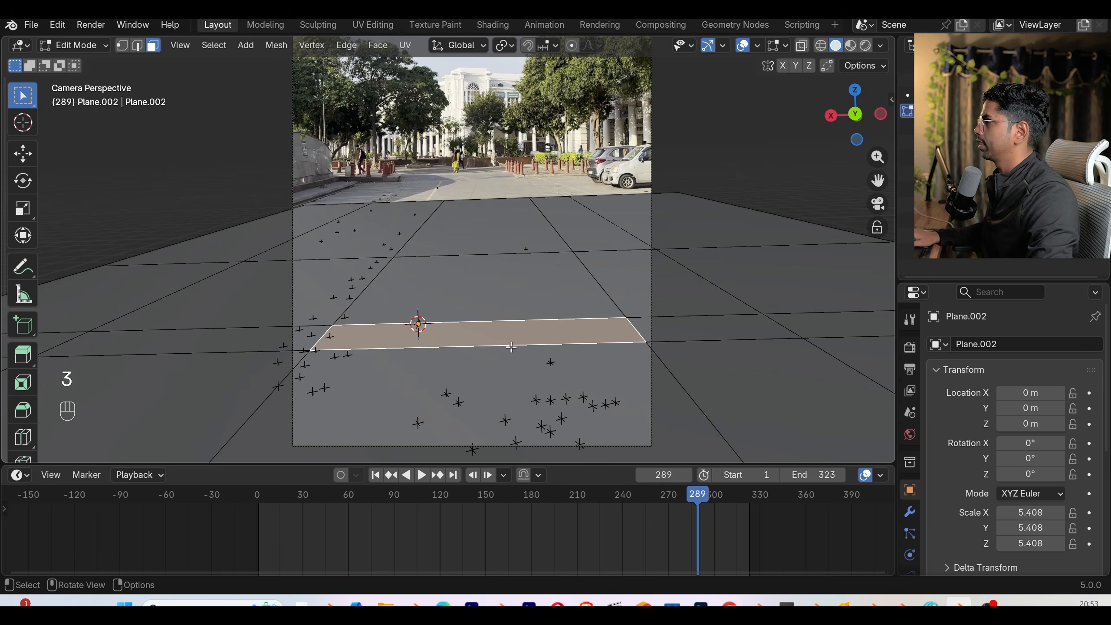
middle_click_drag(511, 348, 508, 312)
scroll(504, 419, "up", 3)
scroll(573, 355, "up", 2)
key("ctrl+z")
- Return the road plane to Object Mode and apply its scale
key("Tab")
key("ctrl+a")
left_click(582, 281)
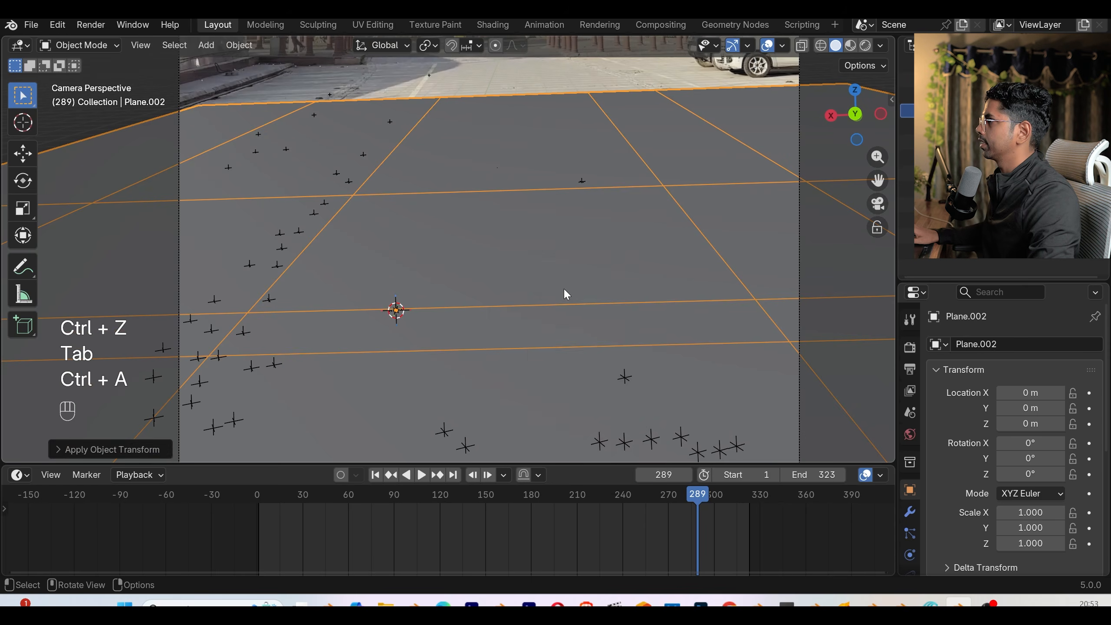
key("Tab")
left_click(668, 356)
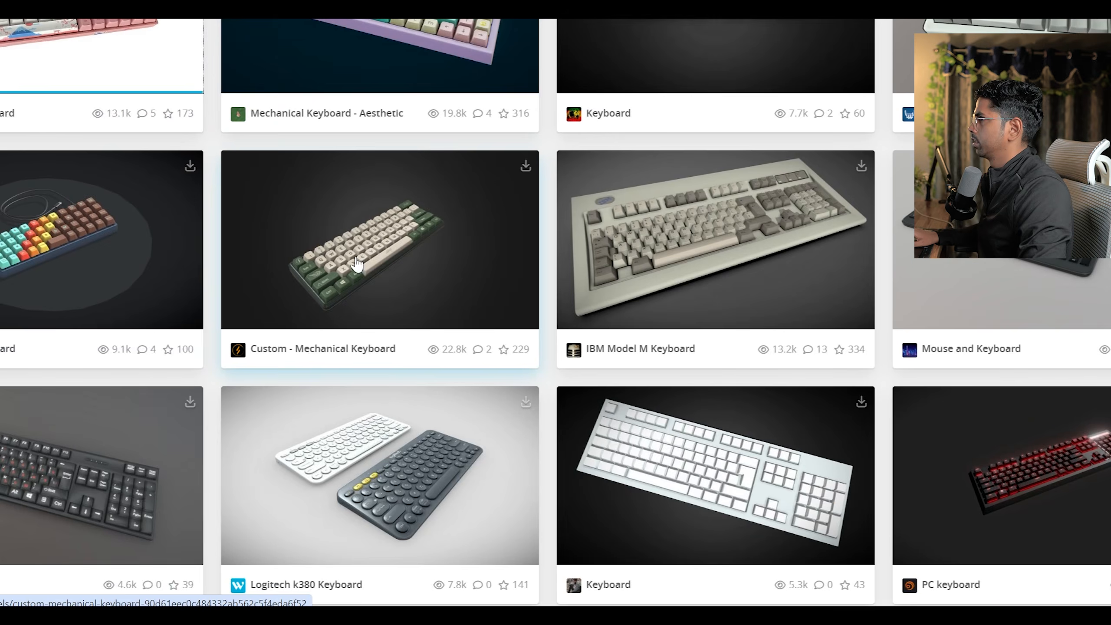
- Switch to Sketchfab in the browser, look through the keyboard models and open Custom - Mechanical Keyboard in a new tab
right_click(352, 245)
left_click(411, 265)
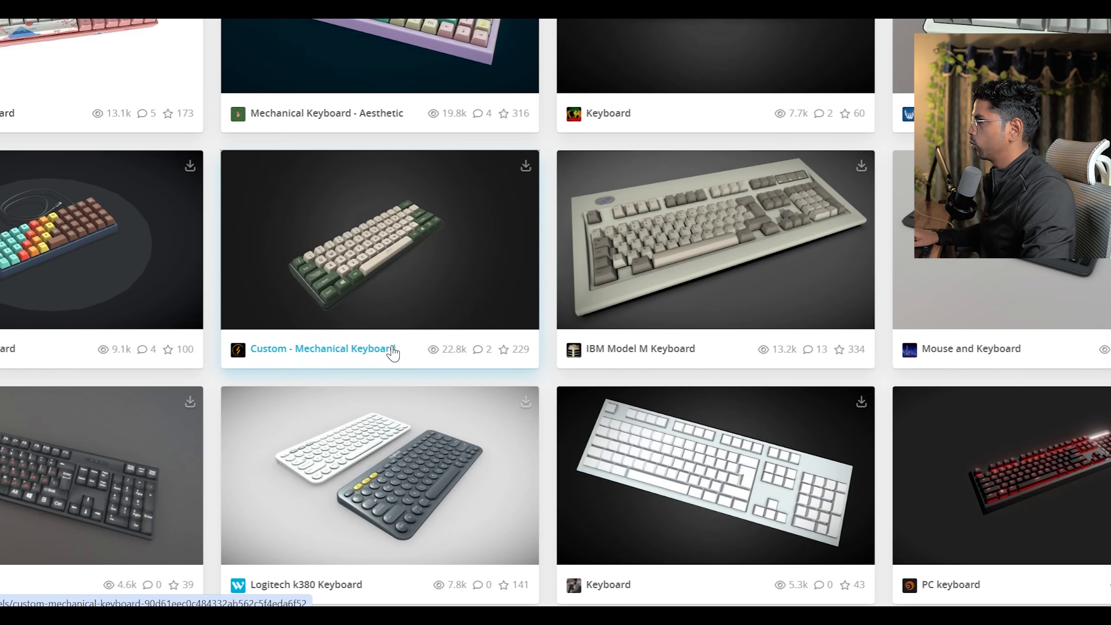
scroll(713, 377, "up", 5)
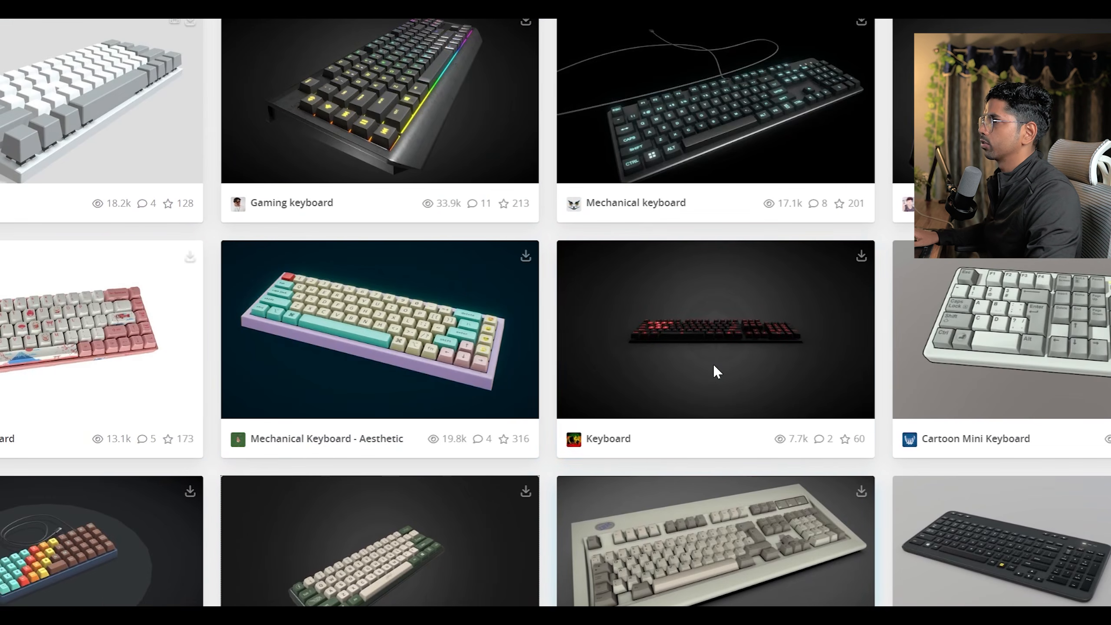
scroll(713, 371, "down", 15)
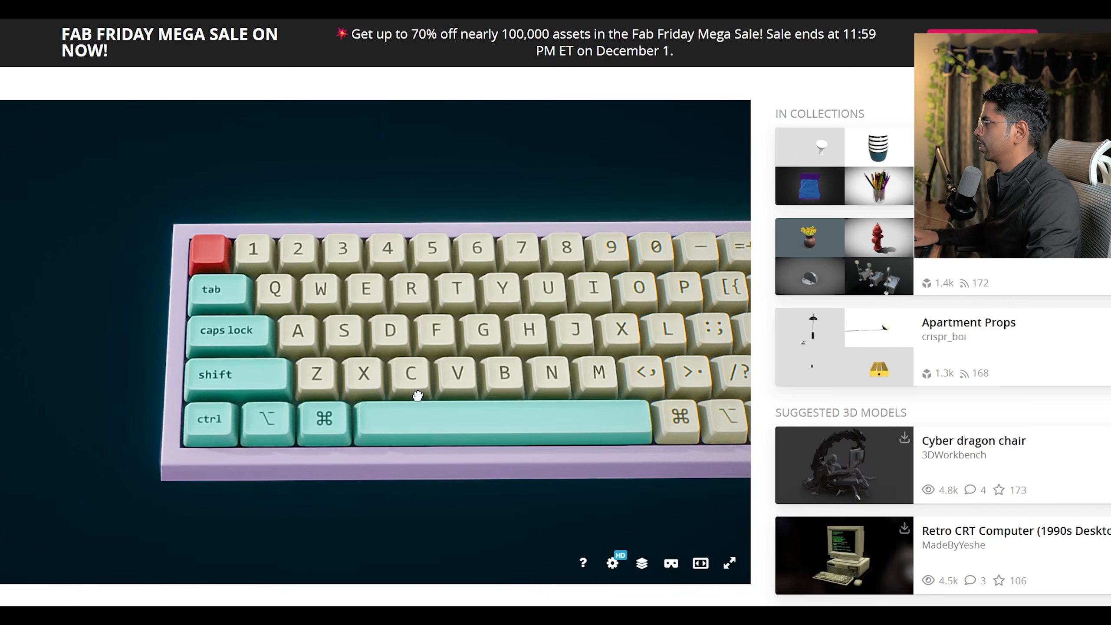
- Inspect the Mechanical Keyboard - Aesthetic model in the 3D viewer and download it
left_click_drag(416, 389, 584, 354)
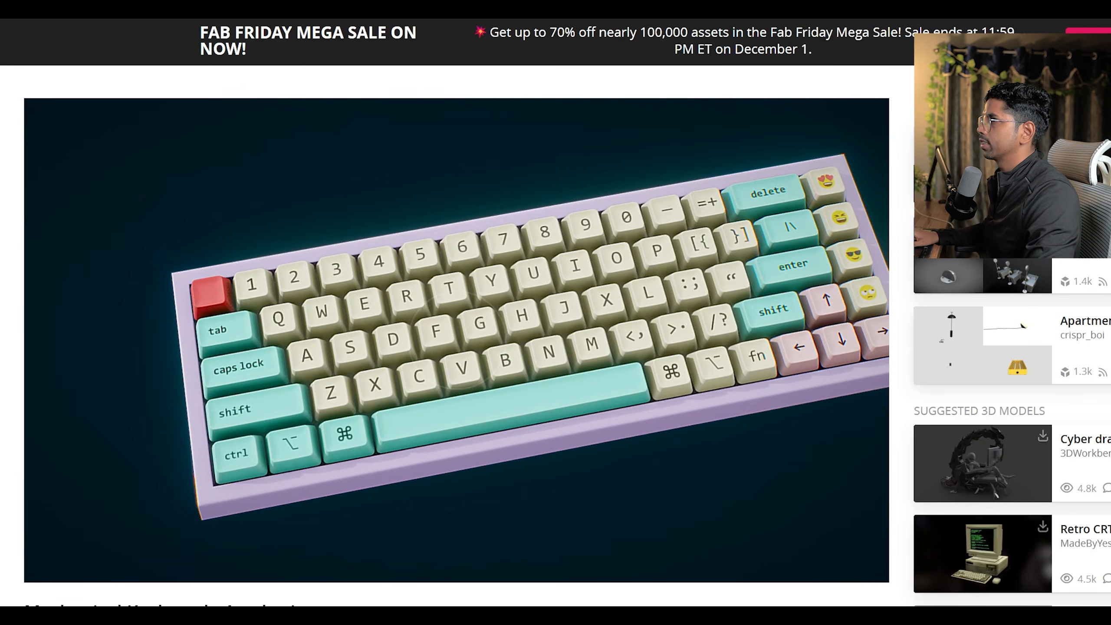
scroll(1021, 326, "down", 5)
left_click(96, 432)
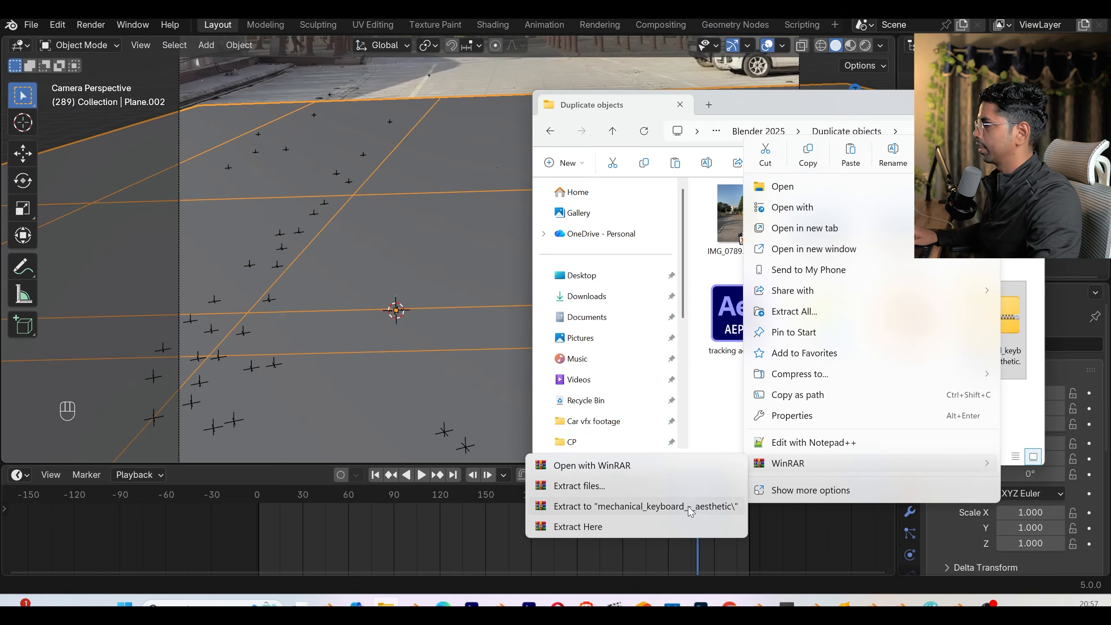
- Extract the mechanical_keyboard_-_aesthetic.zip archive into its own folder in Duplicate objects and delete the archive
left_click(689, 507)
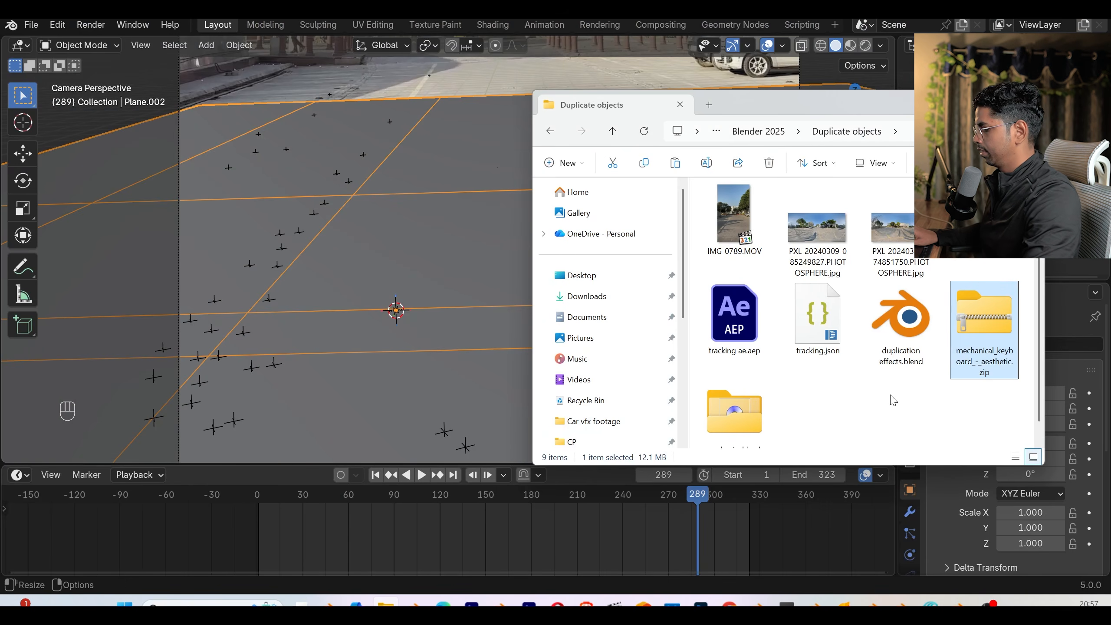
key("Delete")
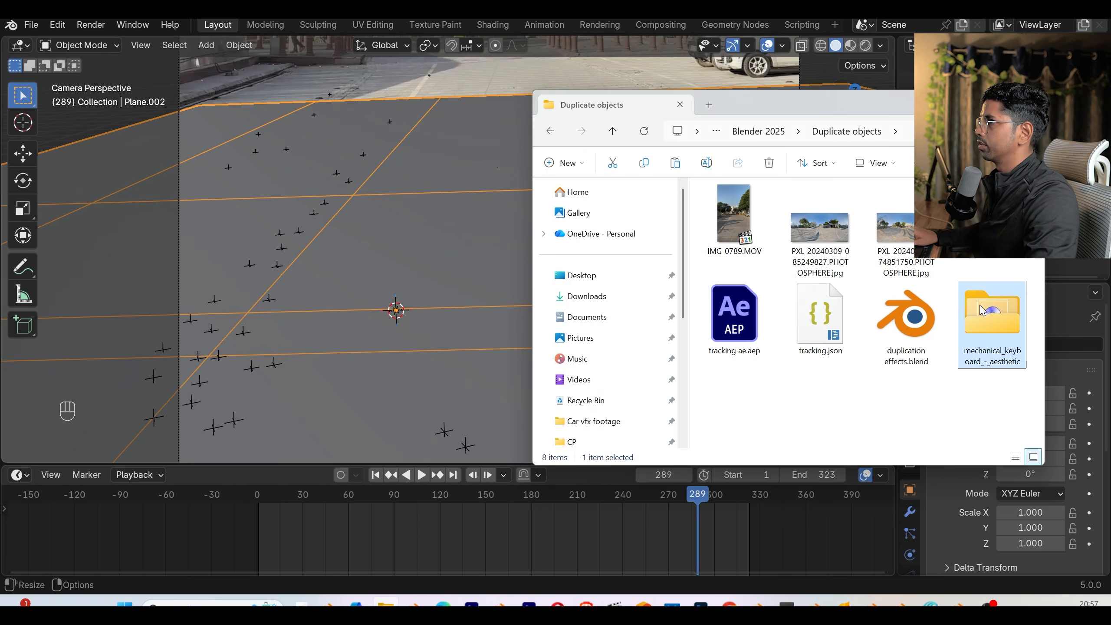
- Open the extracted mechanical_keyboard_-_aesthetic folder and copy its path
double_click(992, 323)
key("ctrl+c")
left_click(903, 132)
- Back in Blender, create a collection named Keyboard and import the keyboard's glTF file into it from the copied folder path
left_click(1072, 153)
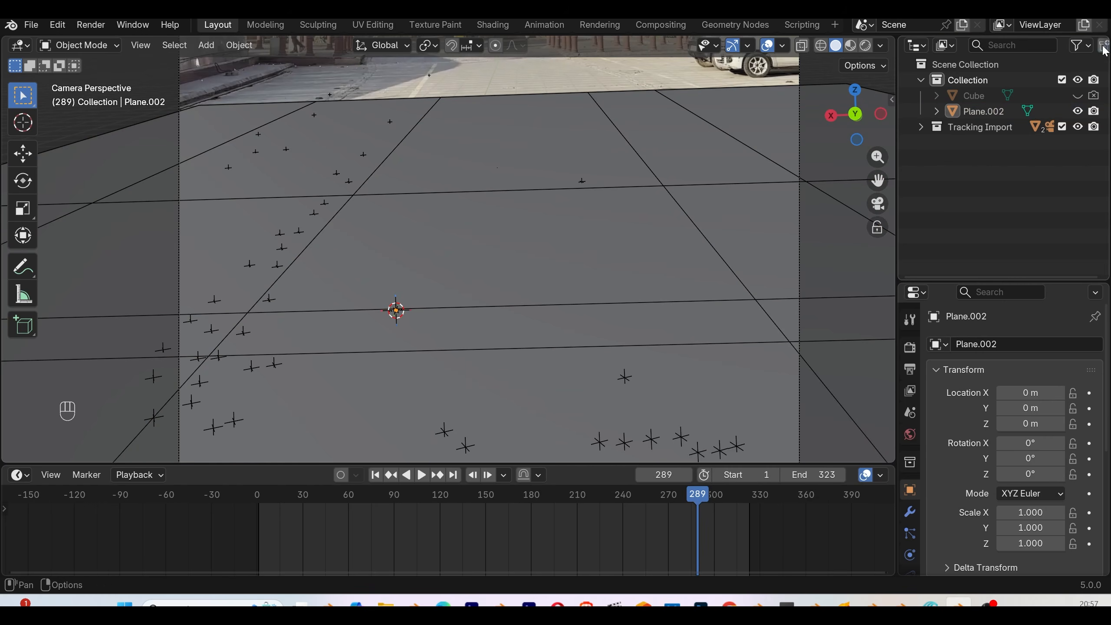
double_click(967, 142)
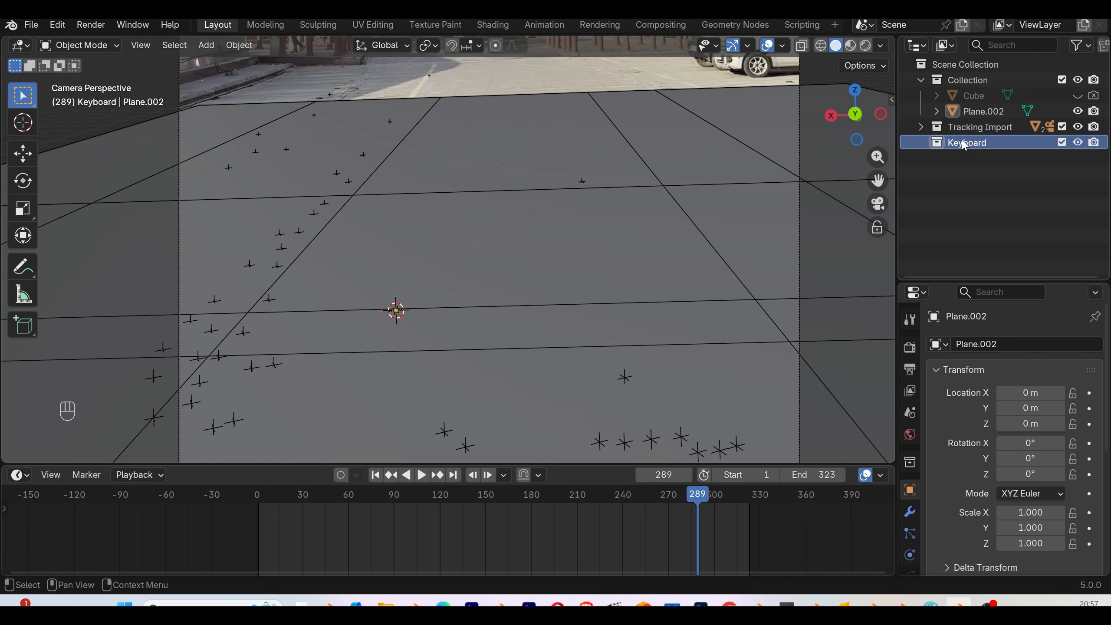
left_click(31, 25)
mouse_move(69, 248)
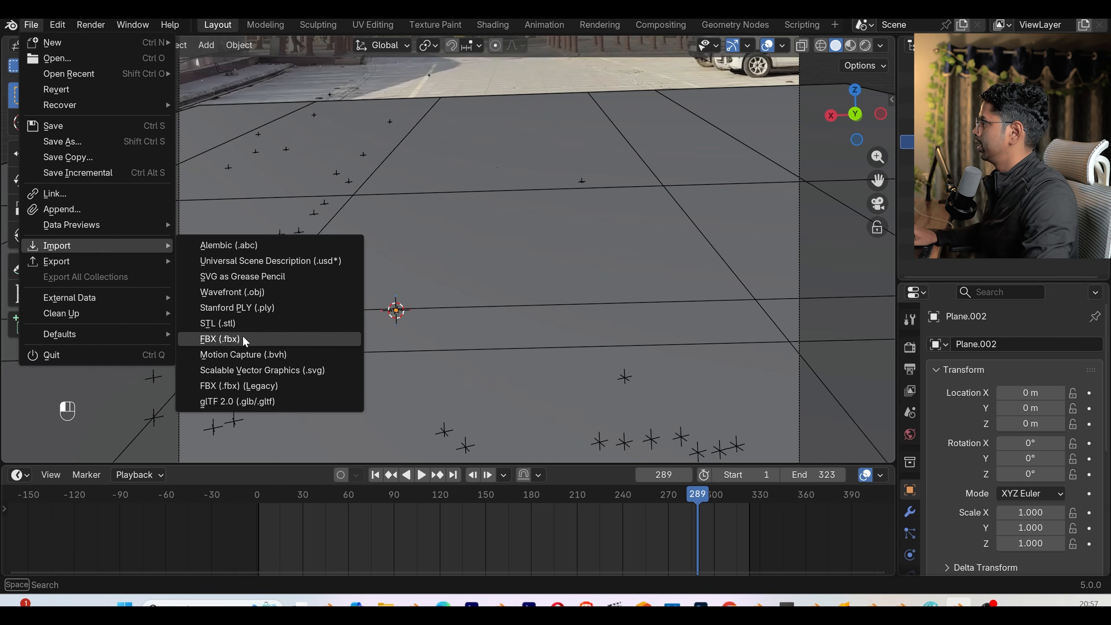
left_click(246, 403)
left_click(775, 51)
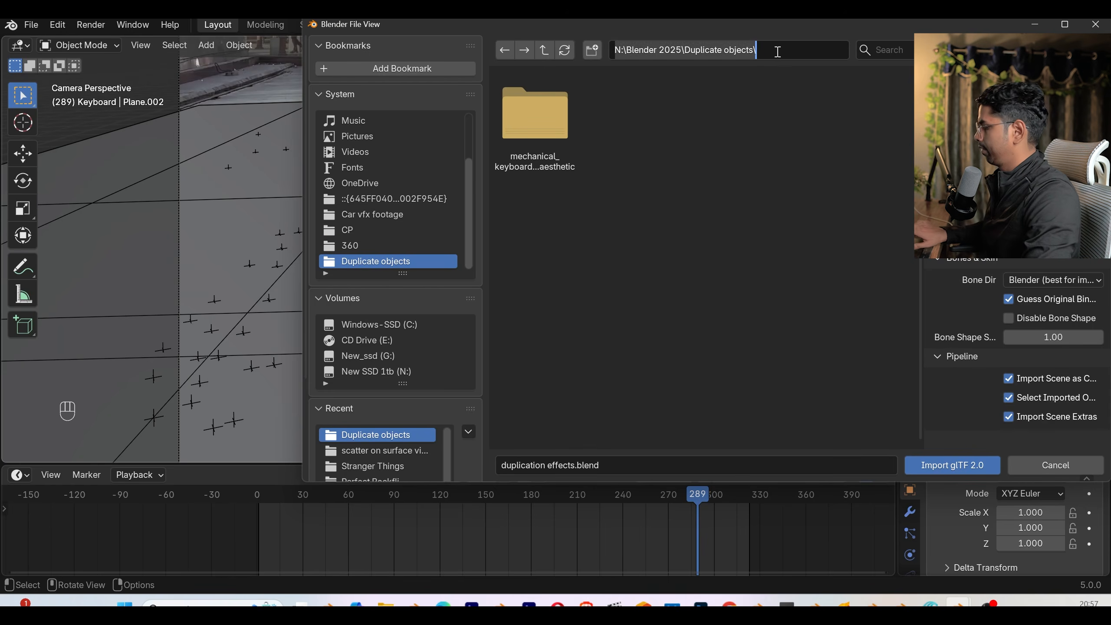
key("ctrl+v")
key("Return")
left_click(615, 122)
left_click(934, 465)
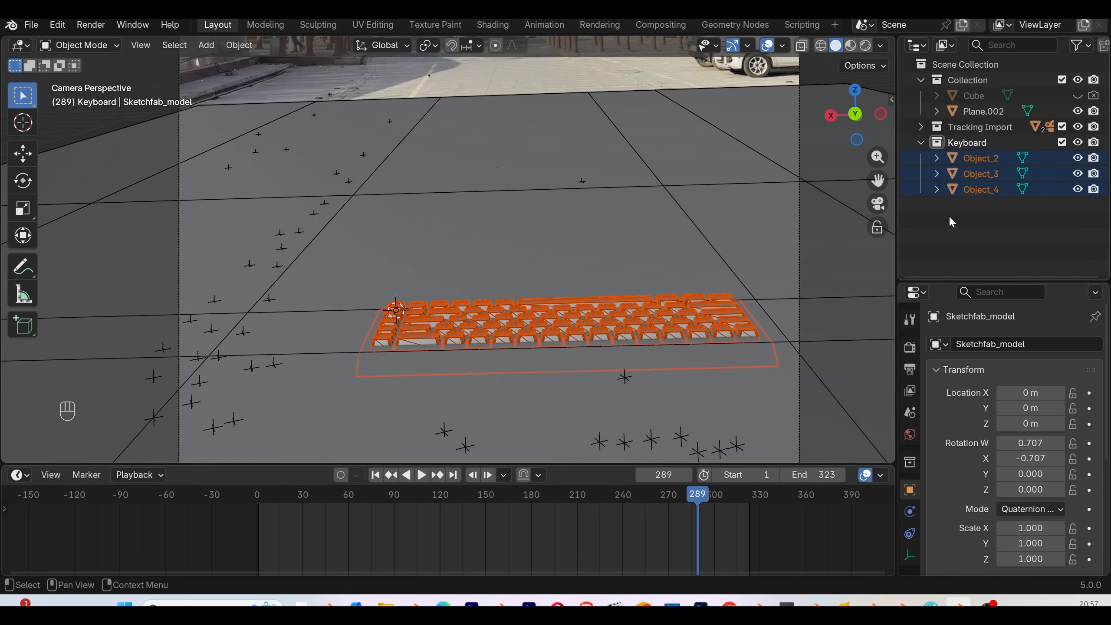
- Isolate the imported keyboard in local view and display it in Rendered shading with Scene World and the wireframe overlay off
key("KP_Divide")
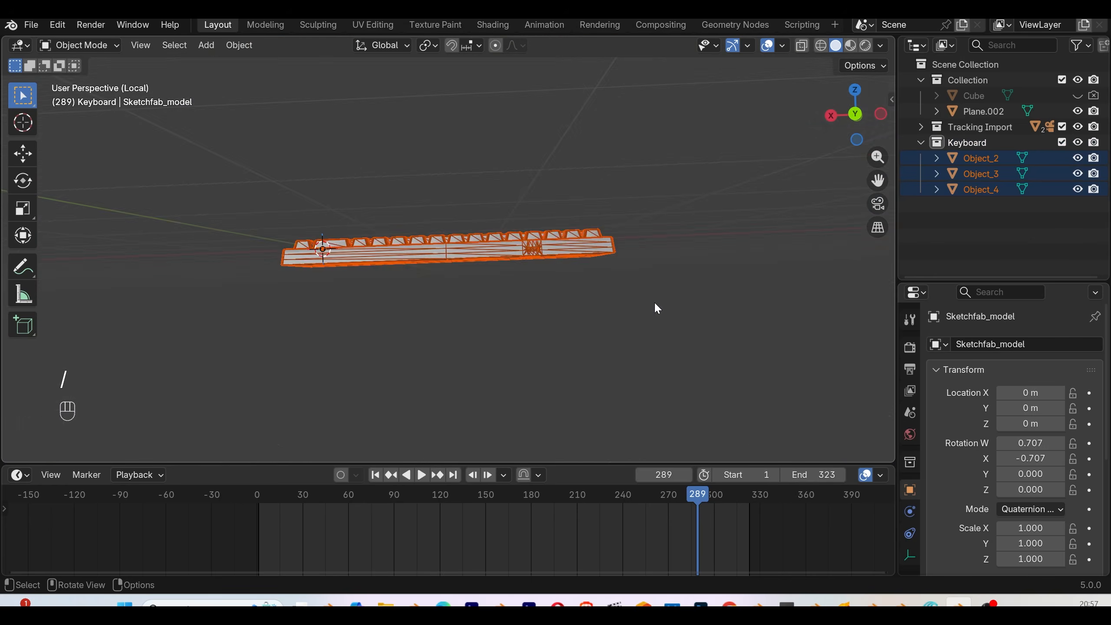
middle_click_drag(654, 301, 630, 346)
left_click(865, 45)
left_click(880, 46)
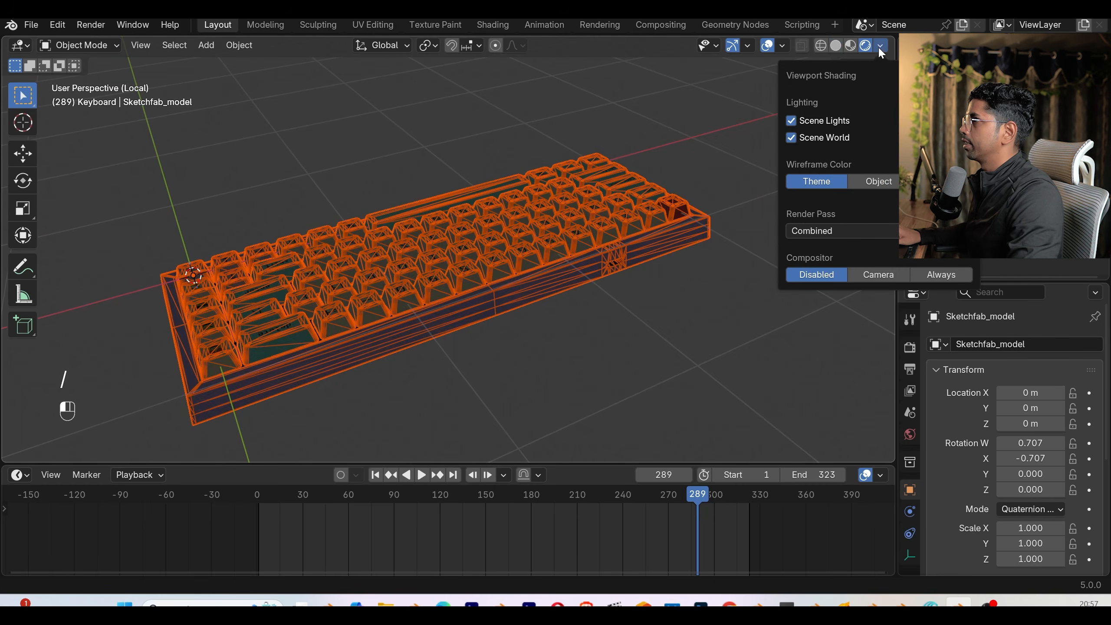
left_click(791, 139)
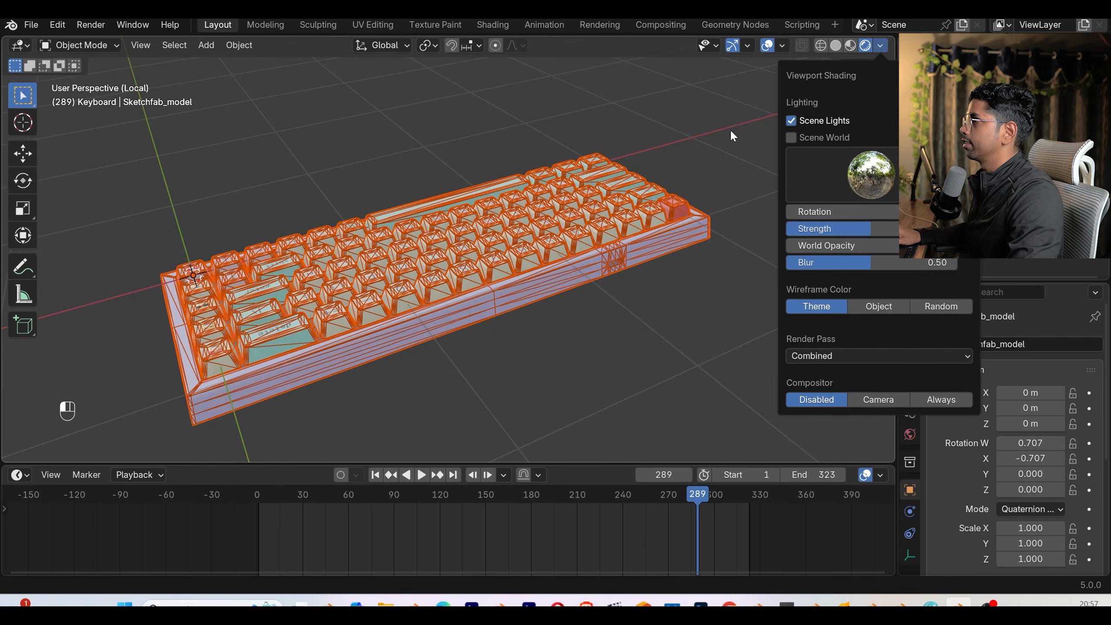
left_click(782, 46)
left_click(679, 304)
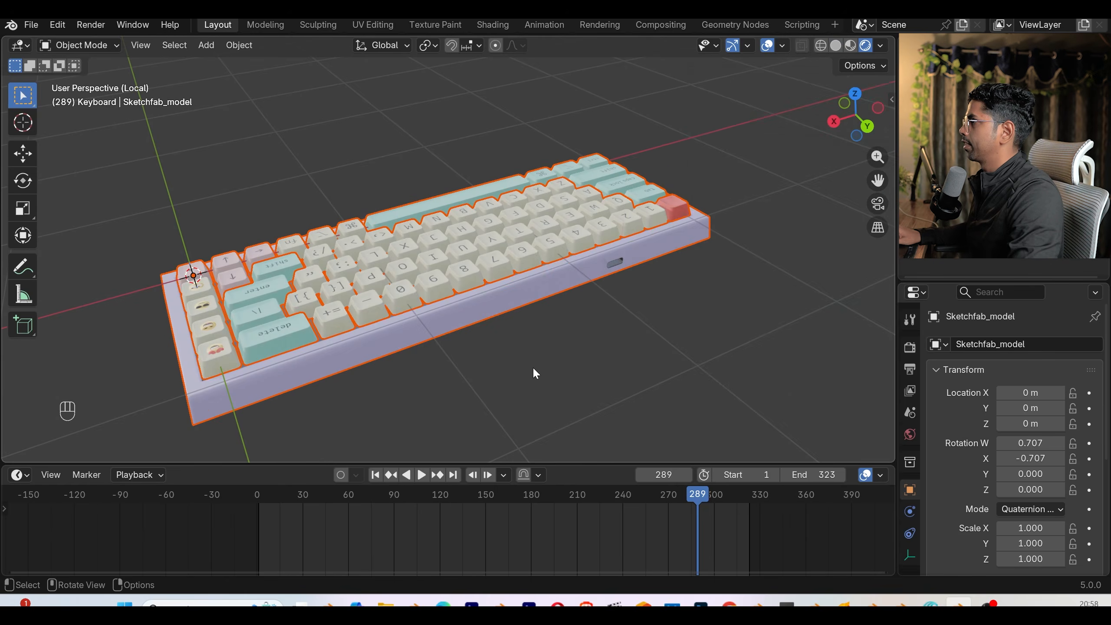
- Try moving one of the keyboard's mesh objects to check which parts are joined, and undo the move
mouse_move(317, 365)
middle_mouse_down()
mouse_move(342, 385)
mouse_move(444, 373)
mouse_move(466, 342)
mouse_move(446, 317)
mouse_move(437, 327)
middle_mouse_up()
left_click(467, 343)
key("g")
left_click(508, 258)
key("ctrl+z")
- In top view, select the teal keycap mesh that contains the ctrl key and enter Edit Mode on it
left_click(589, 255)
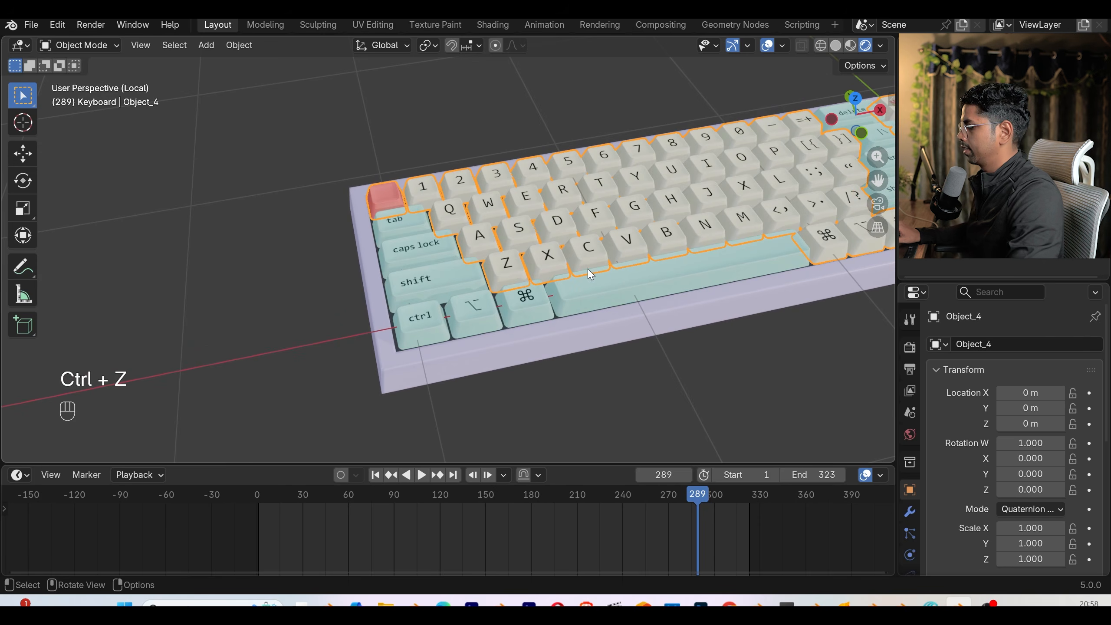
key("KP_7")
middle_click_drag(587, 269, 514, 197, "shift")
scroll(514, 197, "up", 2)
middle_click_drag(454, 242, 517, 220, "shift")
scroll(516, 220, "up", 2)
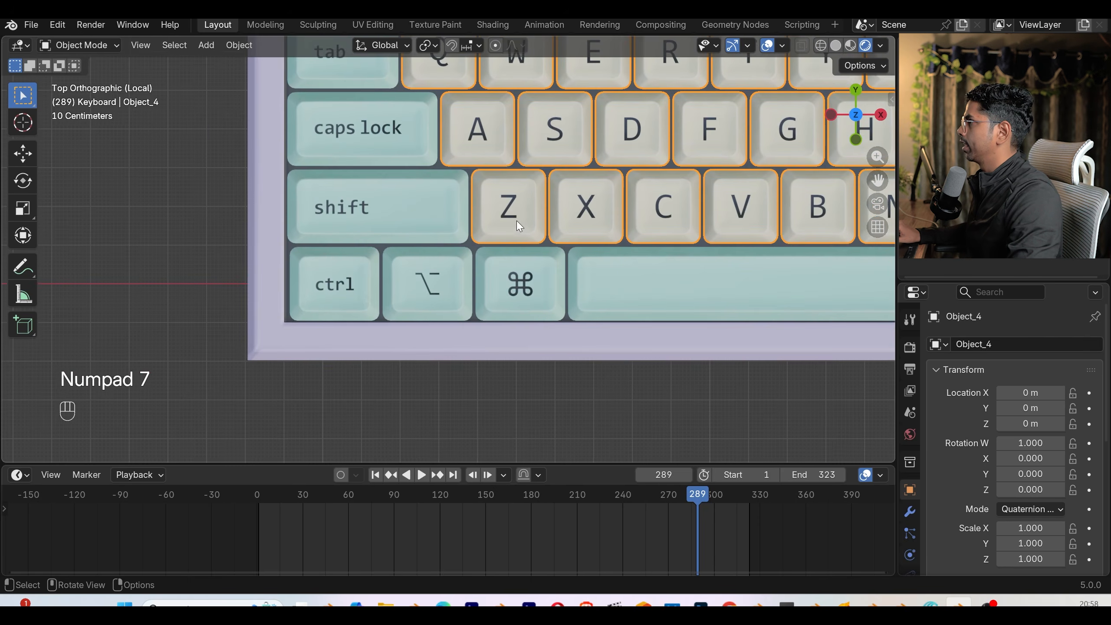
left_click(493, 244, "shift")
left_click(305, 291)
key("Tab")
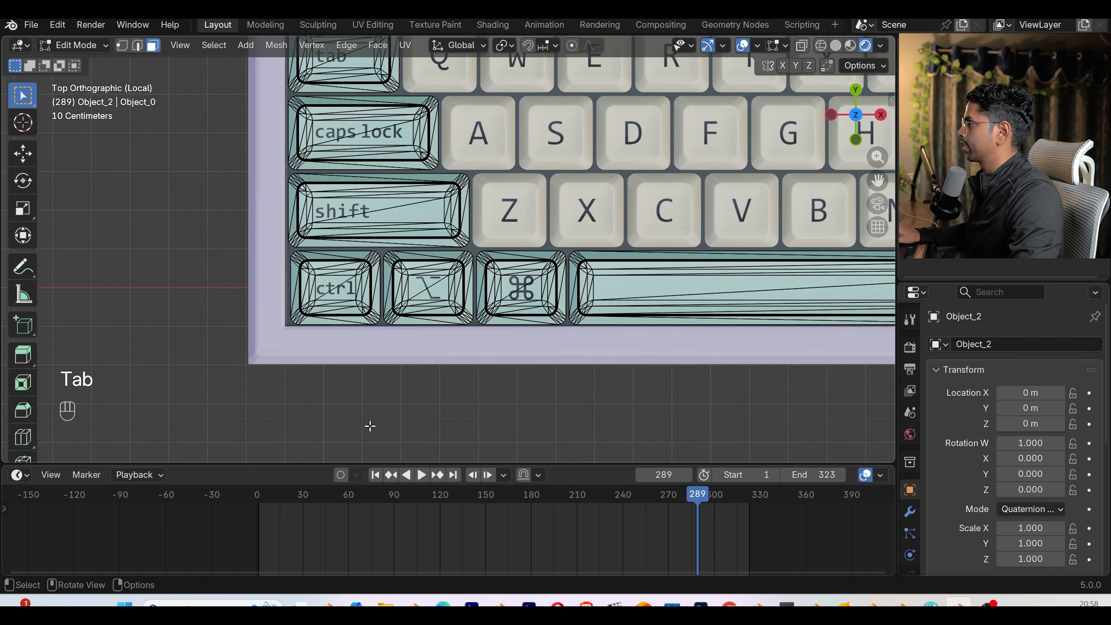
key("Tab")
key("Tab")
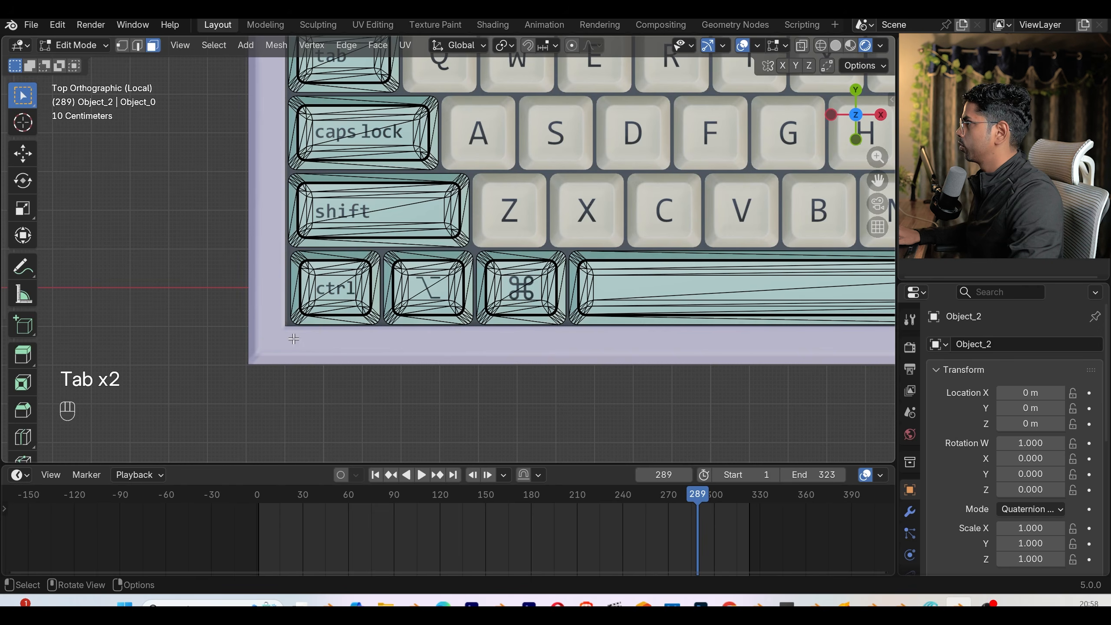
- Select all linked geometry of the ctrl key and separate it by selection into its own object
key("l")
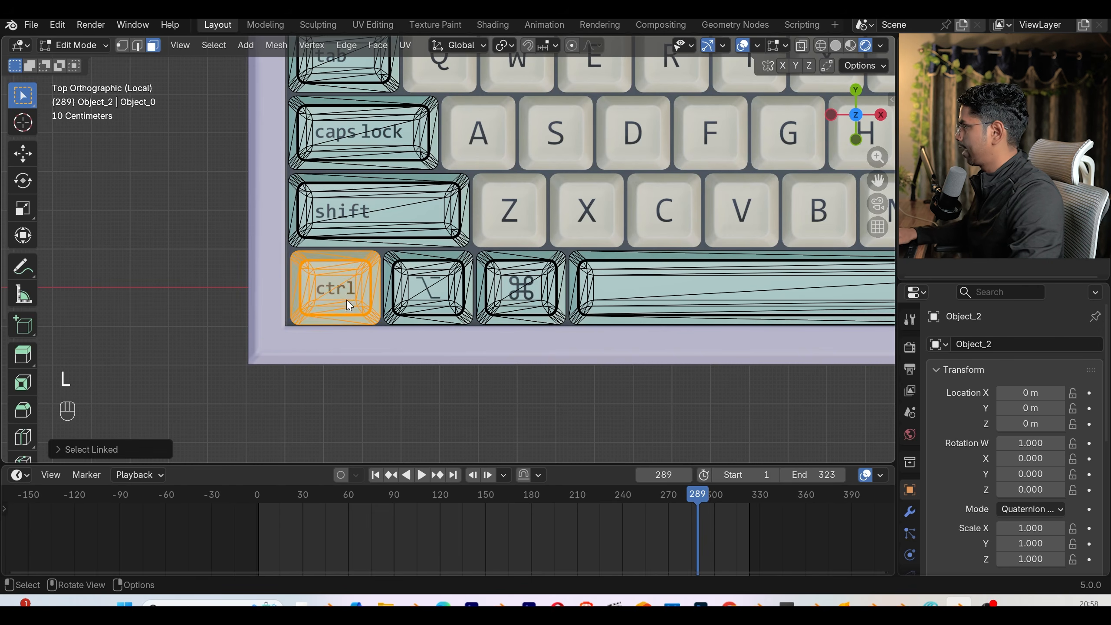
key("F3")
type("separ")
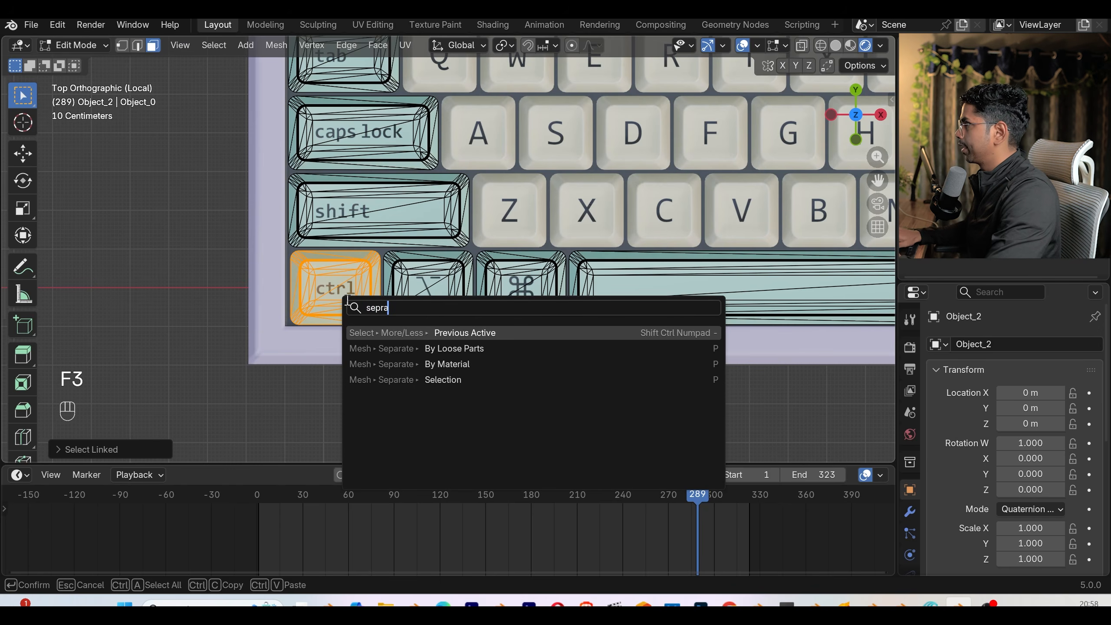
key("Return")
key("Tab")
- Select the separated ctrl key object and rename it ctrl
left_click(346, 300)
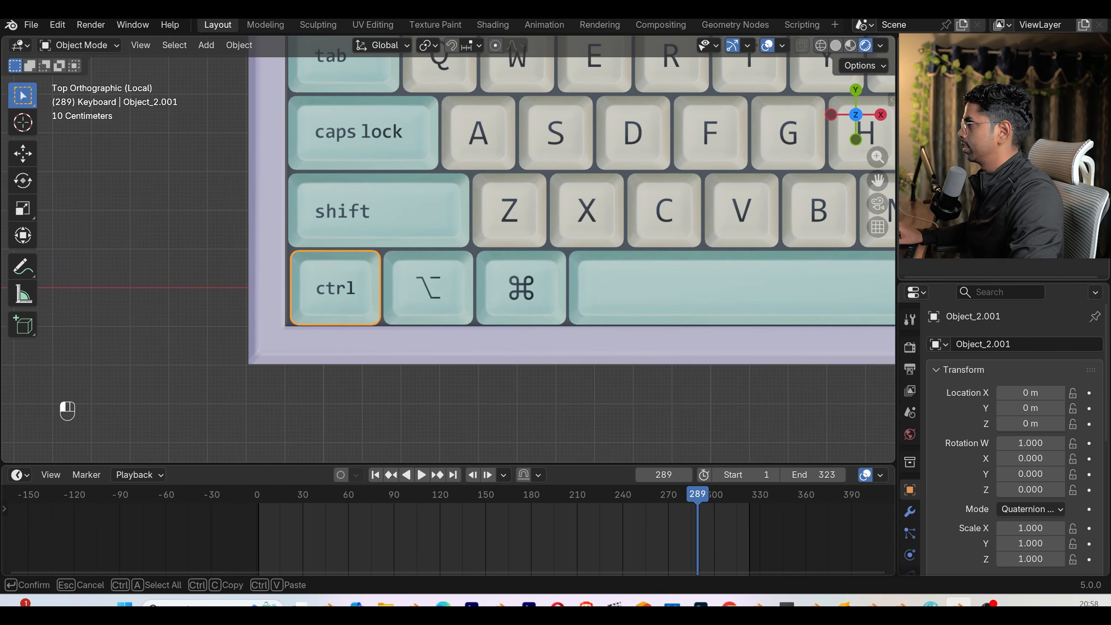
key("Tab")
key("Tab")
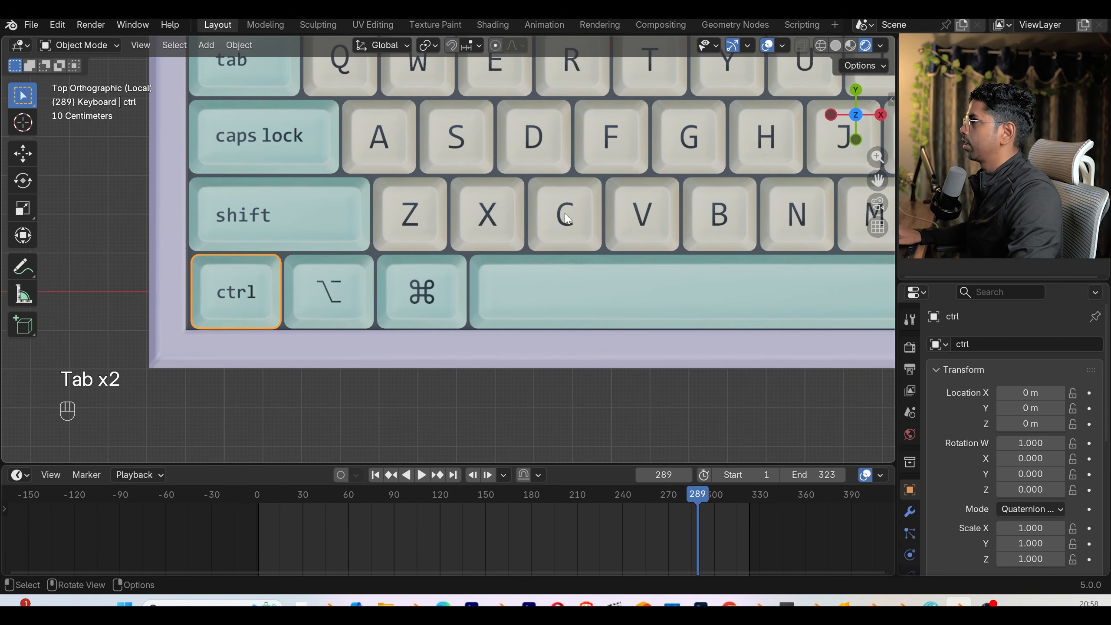
- Select all linked geometry of the C key in the cream keycap mesh and separate it by selection into its own object
left_click(568, 221)
key("Tab")
key("l")
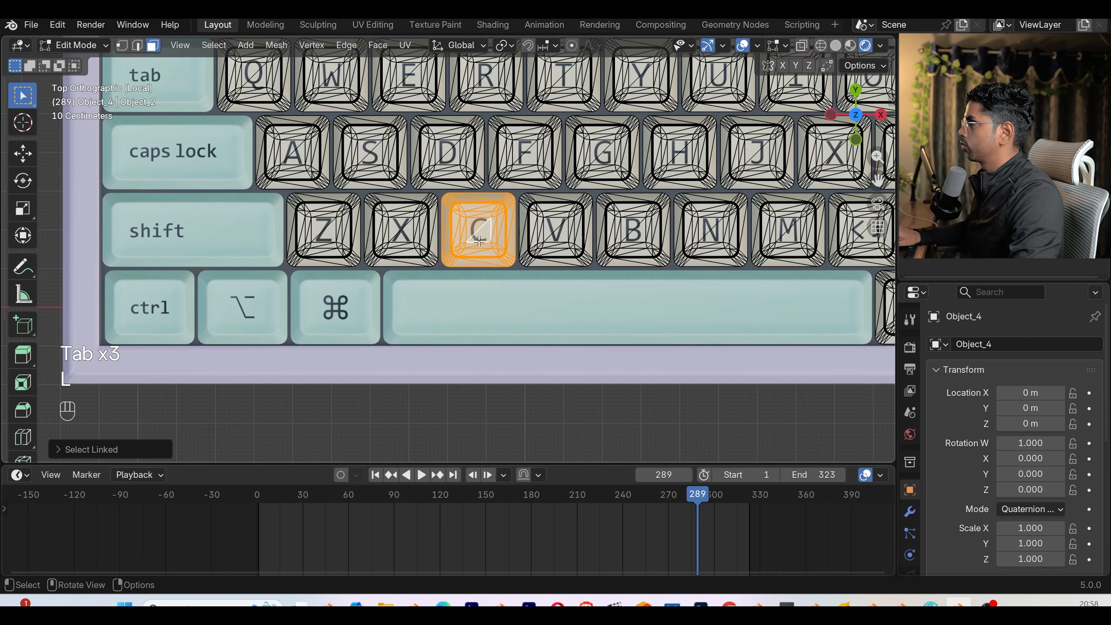
key("F3")
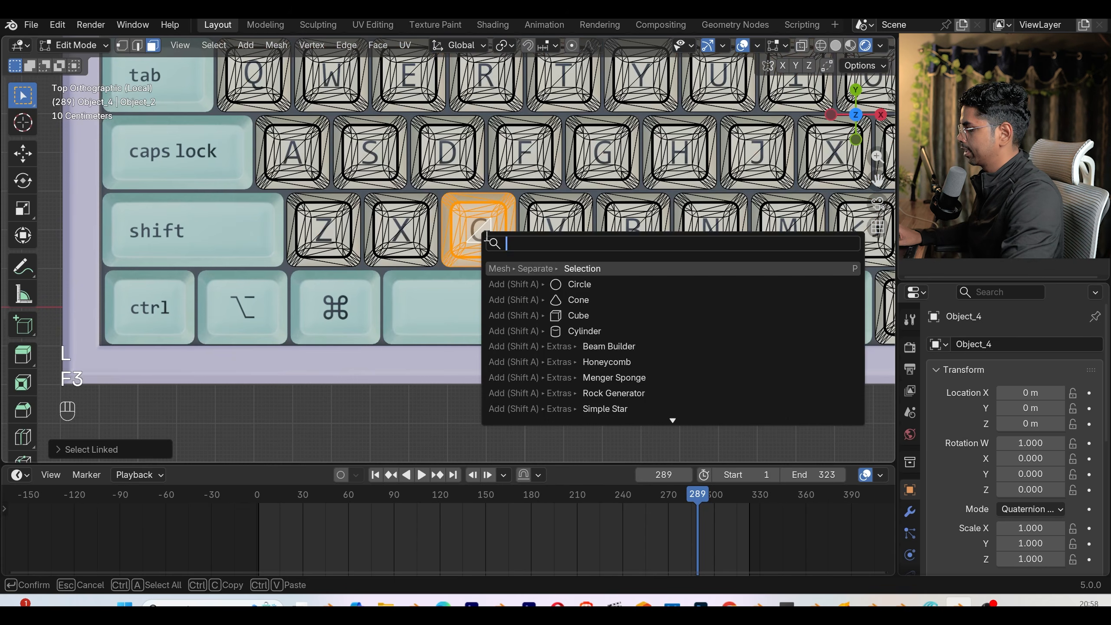
key("Return")
- Return to Object Mode and rename the separated C key object c
key("Tab")
double_click(985, 221)
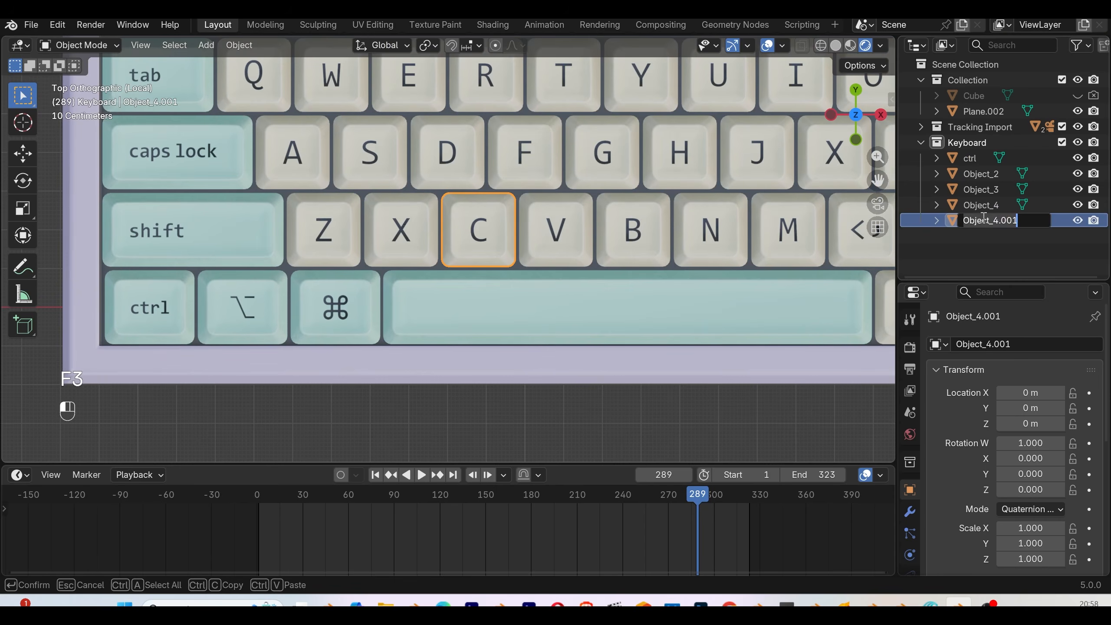
type("c")
key("Return")
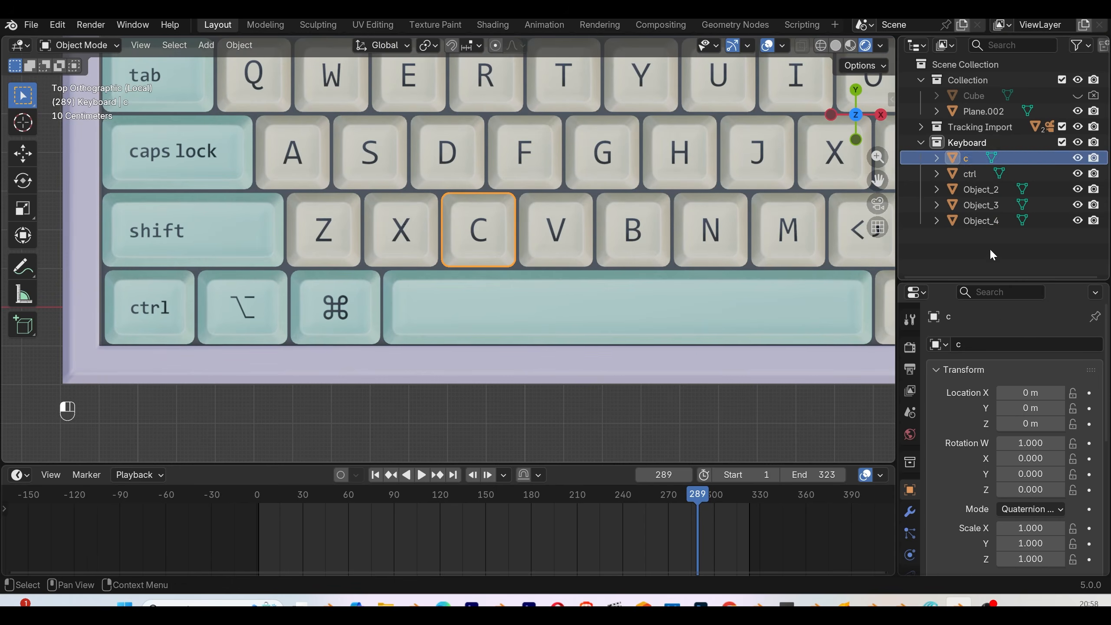
- Select all linked geometry of the V key in the cream keycap mesh and separate it by selection into its own object
key("Tab")
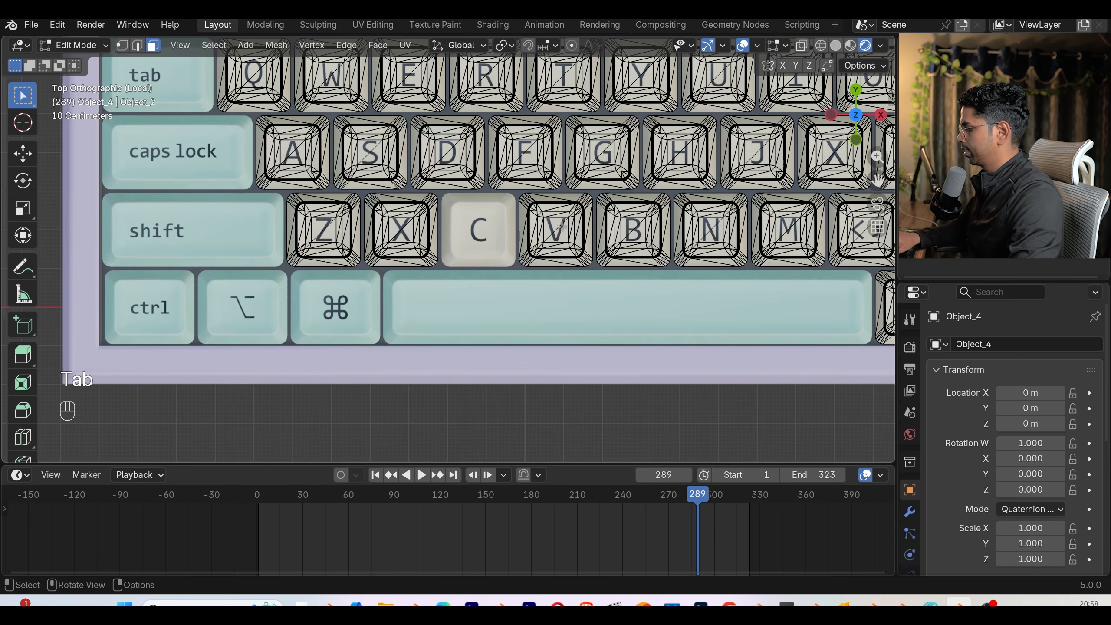
key("l")
key("F3")
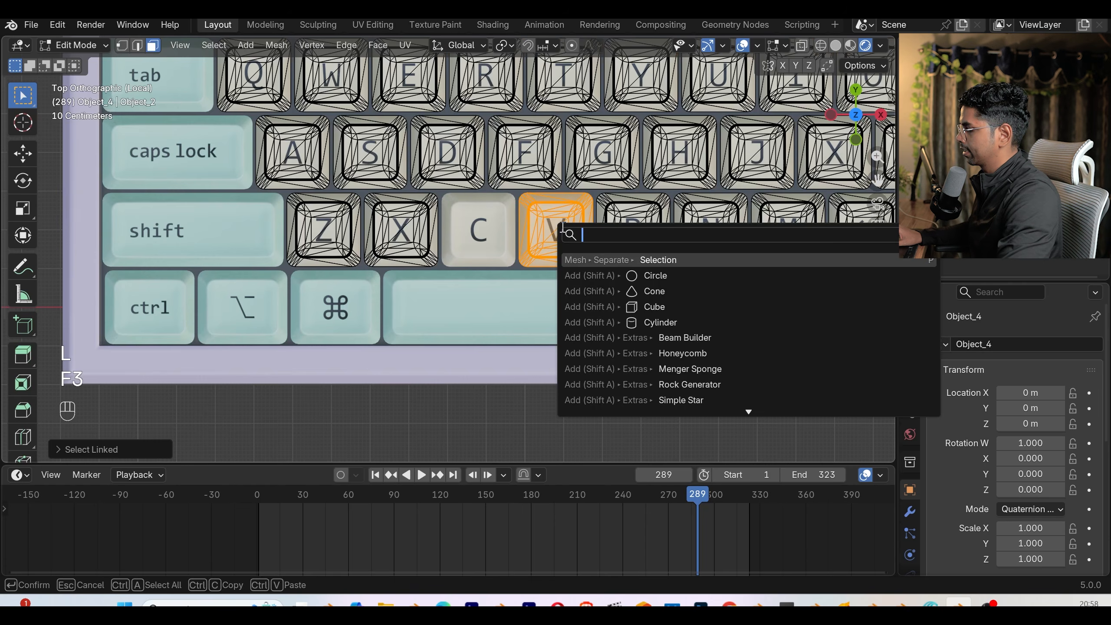
key("Return")
- Leave Edit Mode and rename the separated V key object V
key("Tab")
double_click(990, 236)
type("V")
key("Return")
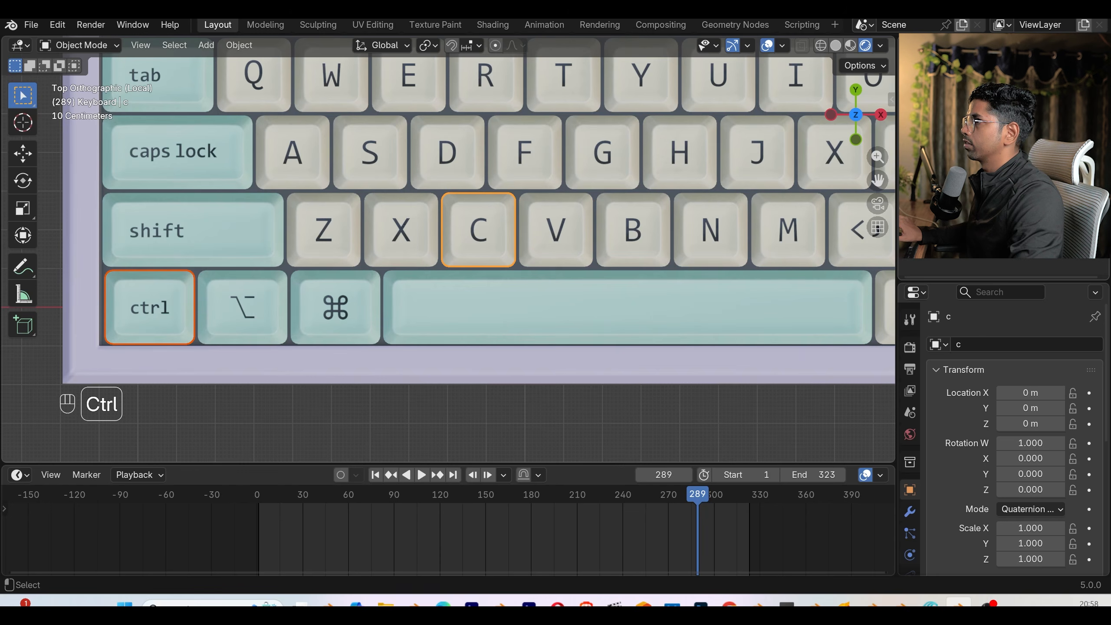
- Select the ctrl, c and V key objects together and move them to a new collection named Main buttons
left_click(964, 236, "ctrl")
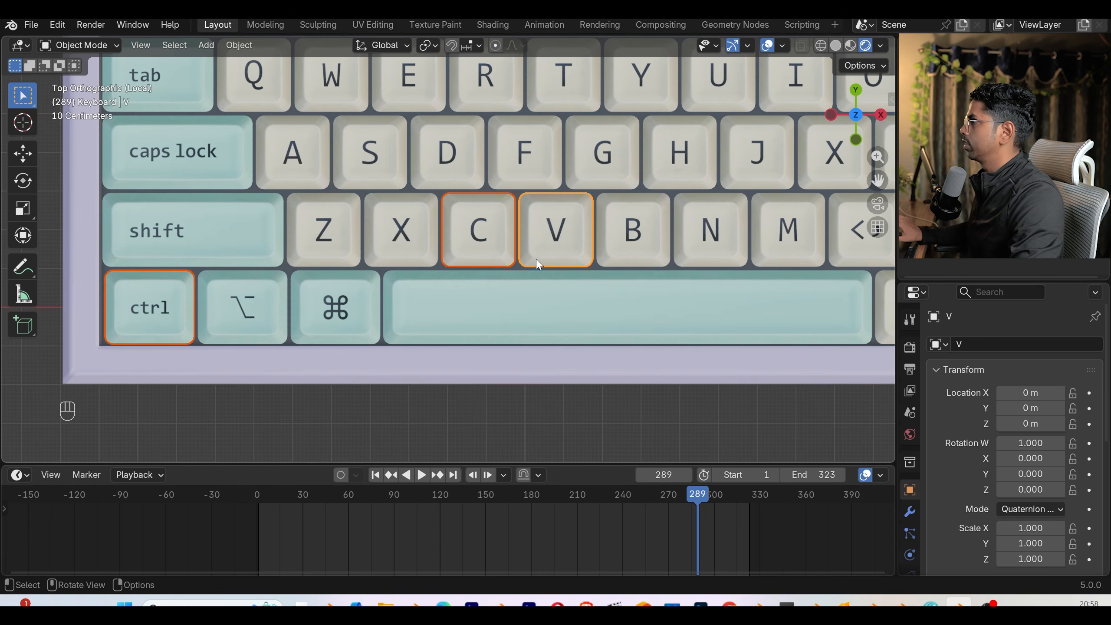
key("m")
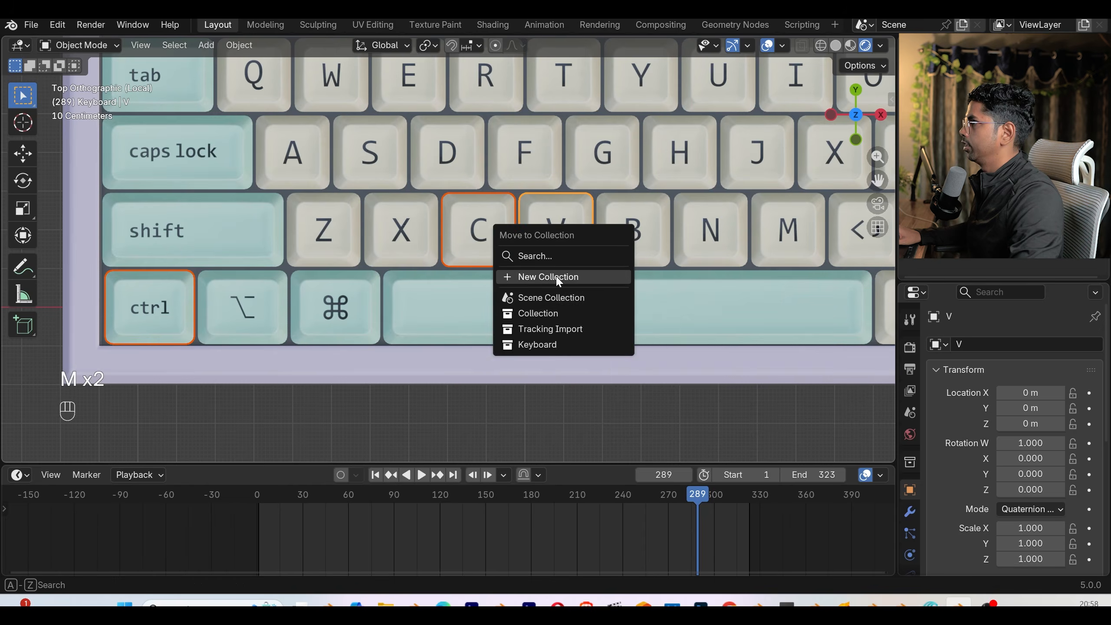
left_click(545, 279)
type("Main buttons")
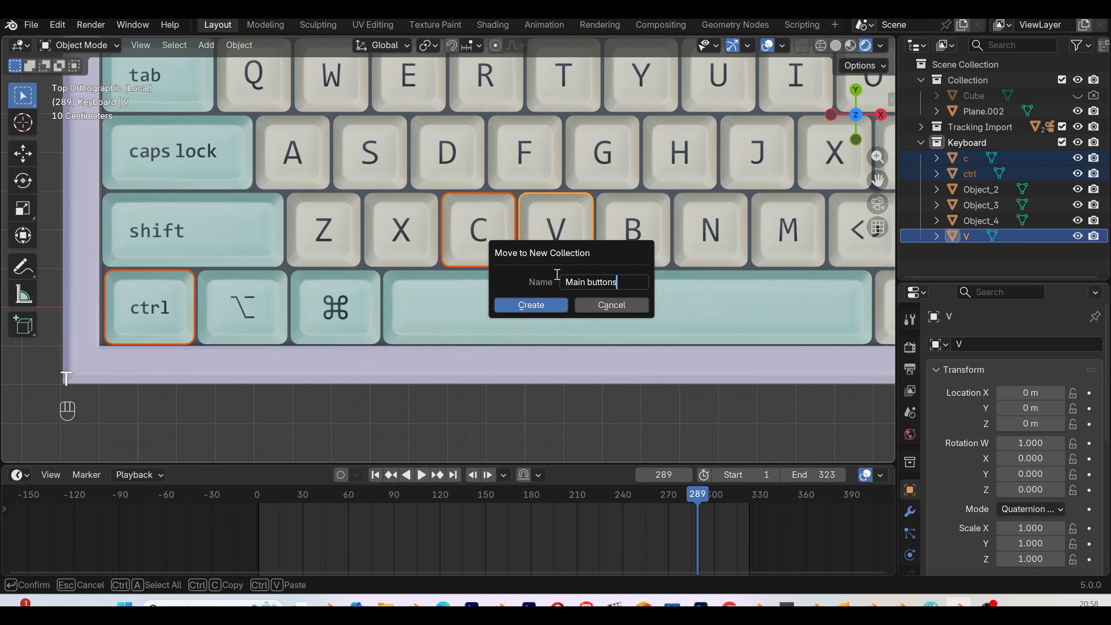
key("Return")
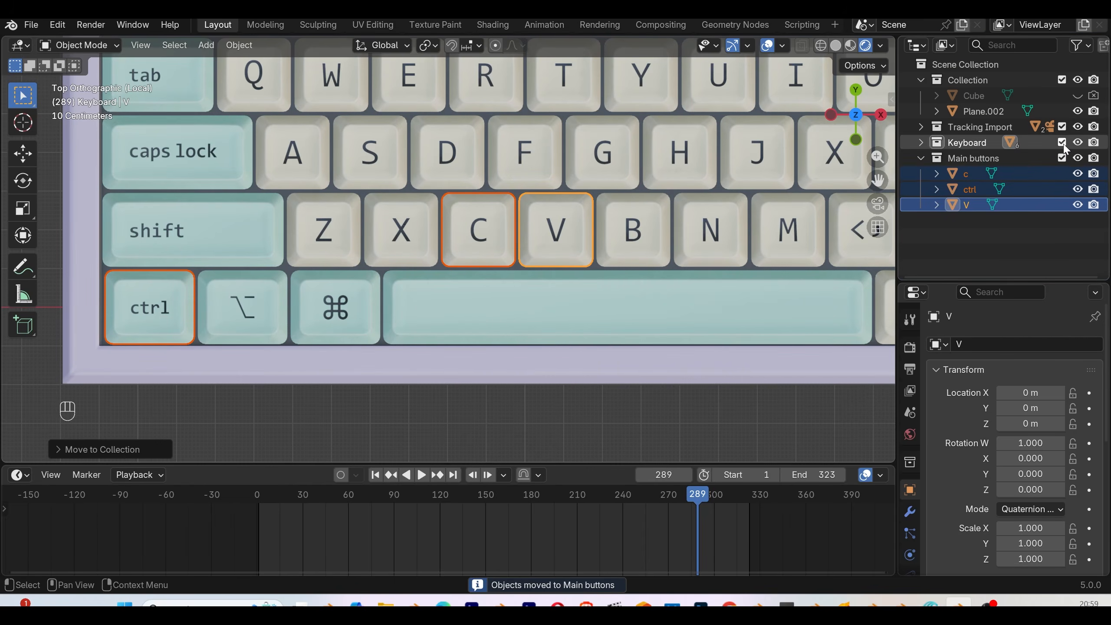
- Exclude the Keyboard collection from the view layer so only the three separated keys remain in top view
left_click(1062, 143)
left_click(479, 264)
key("KP_7")
middle_click_drag(378, 328, 452, 331, "shift")
- Select the three keys, apply their object transforms, and set each key's origin to its geometry
left_click_drag(141, 185, 650, 292)
right_click(613, 236)
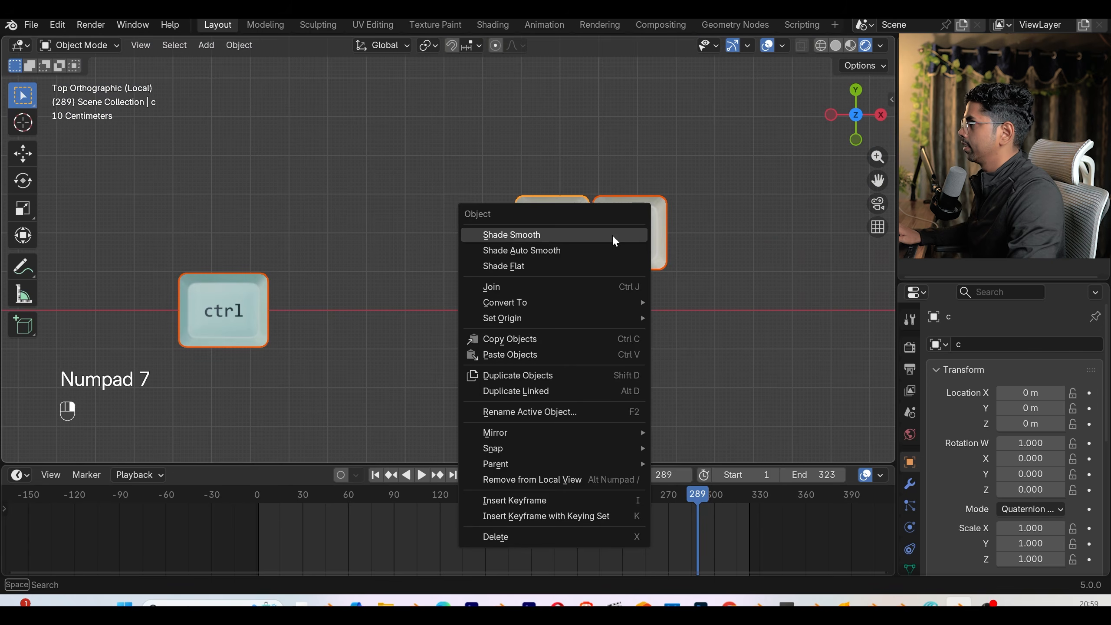
key("ctrl+a")
left_click(656, 243)
right_click(565, 240)
mouse_move(485, 326)
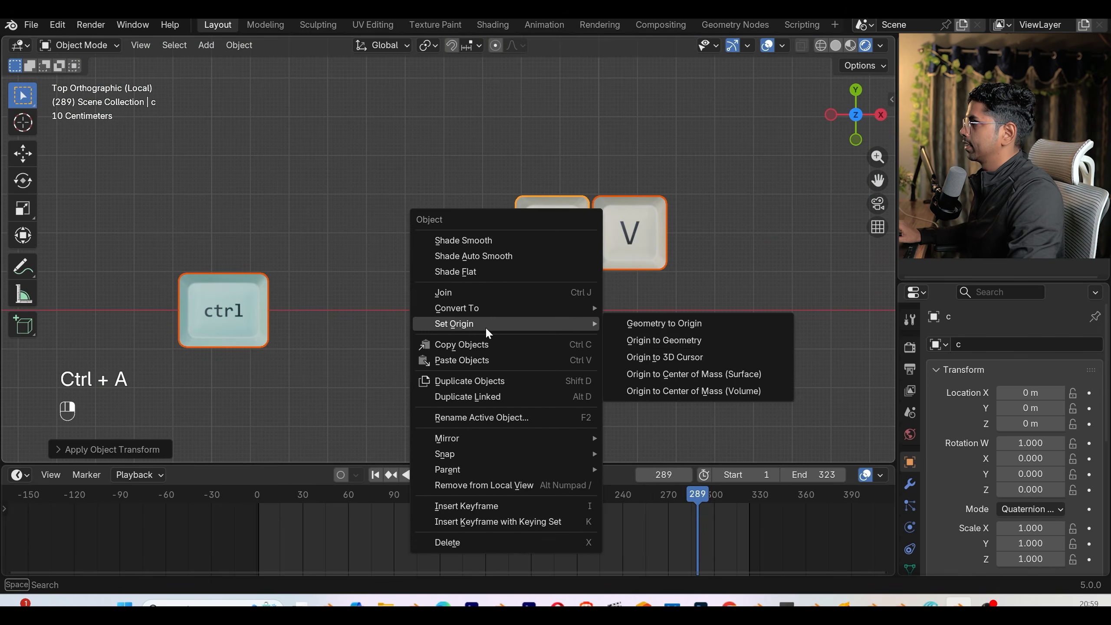
left_click(682, 340)
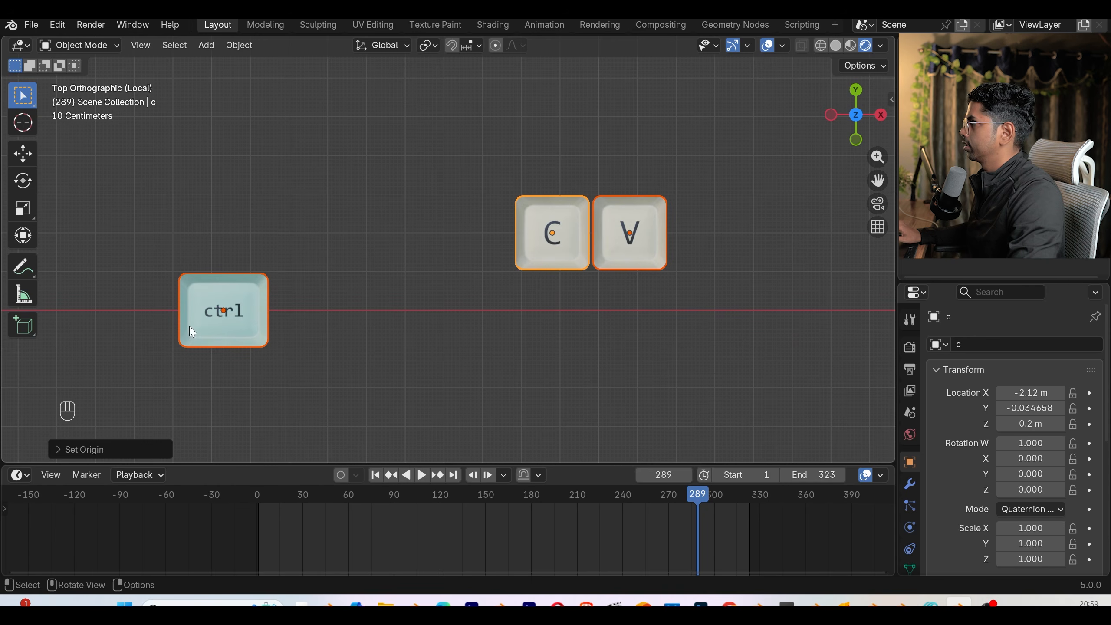
- Clear the location of the three keys so they sit at the world origin
key("alt+h")
key("ctrl+z")
key("alt+g")
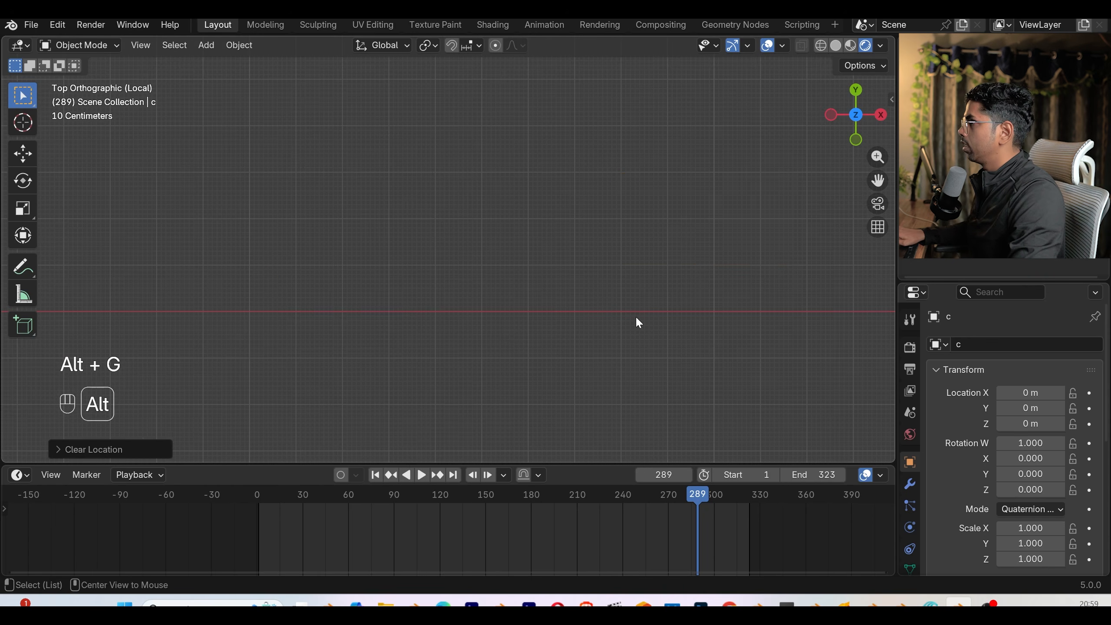
scroll(507, 351, "down", 9)
key("KP_7")
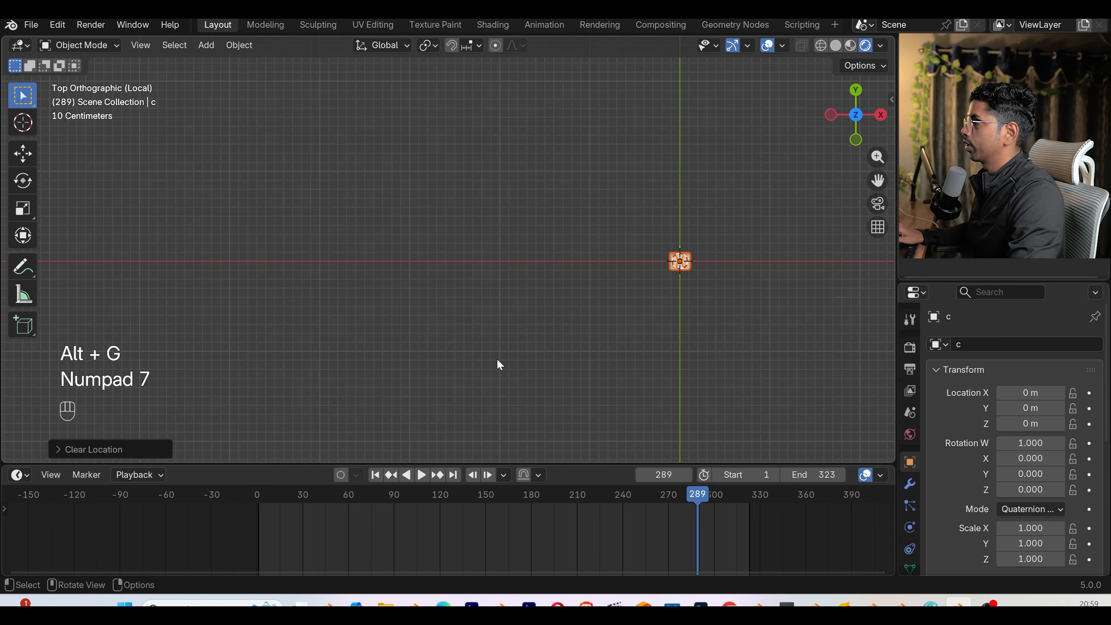
- Space the ctrl and V keys along the X axis on either side of the C key, with V at about 0.22 m
key("shift+c")
left_click(430, 266)
key("g")
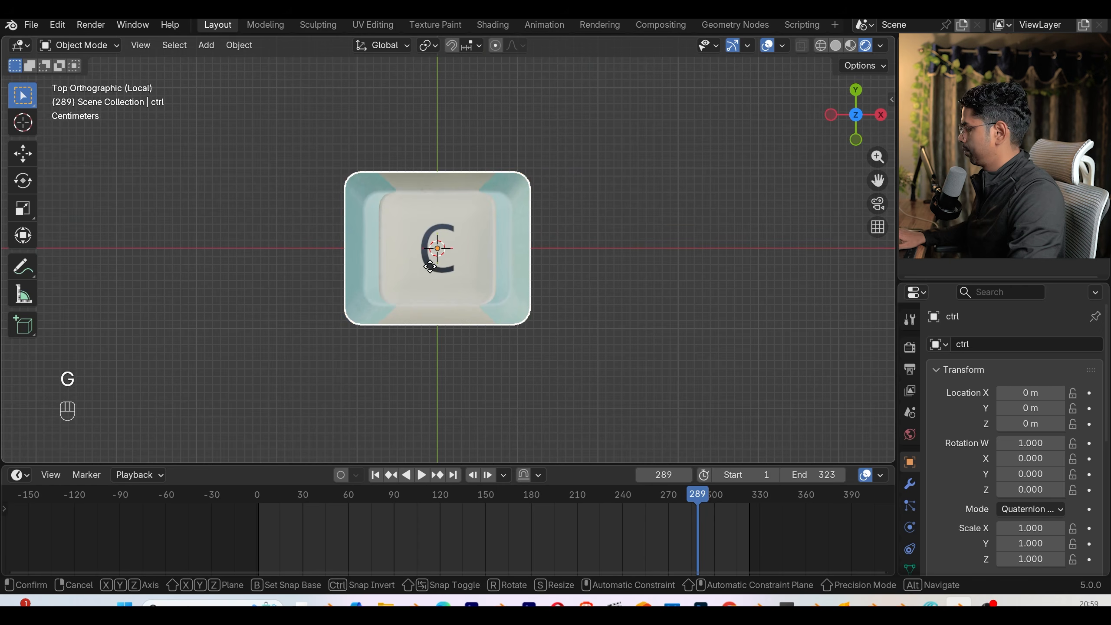
key("x")
left_click(239, 266)
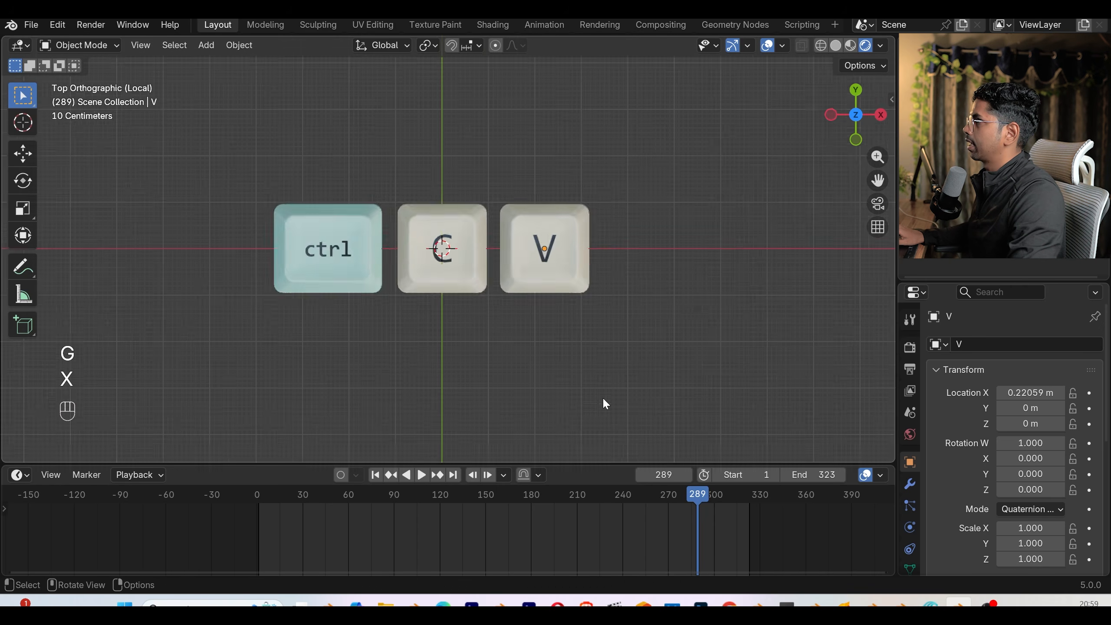
- Select all three keys, exit local view, and show the full tracked scene through the camera
middle_click_drag(602, 397, 524, 328)
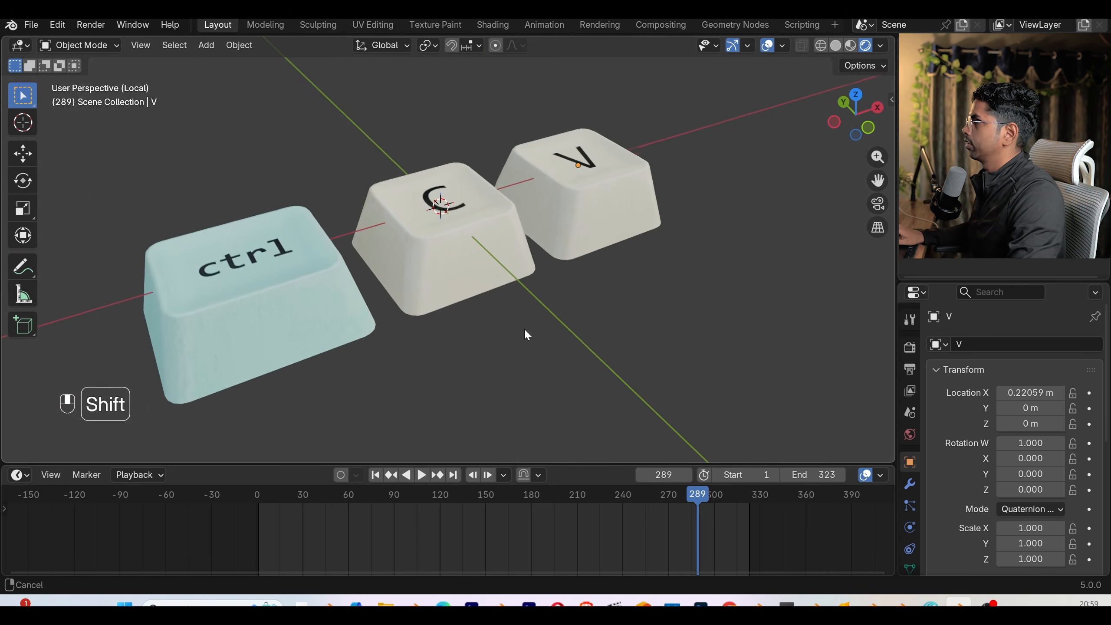
left_click_drag(686, 346, 170, 256)
scroll(611, 279, "down", 1)
middle_click_drag(611, 279, 553, 297)
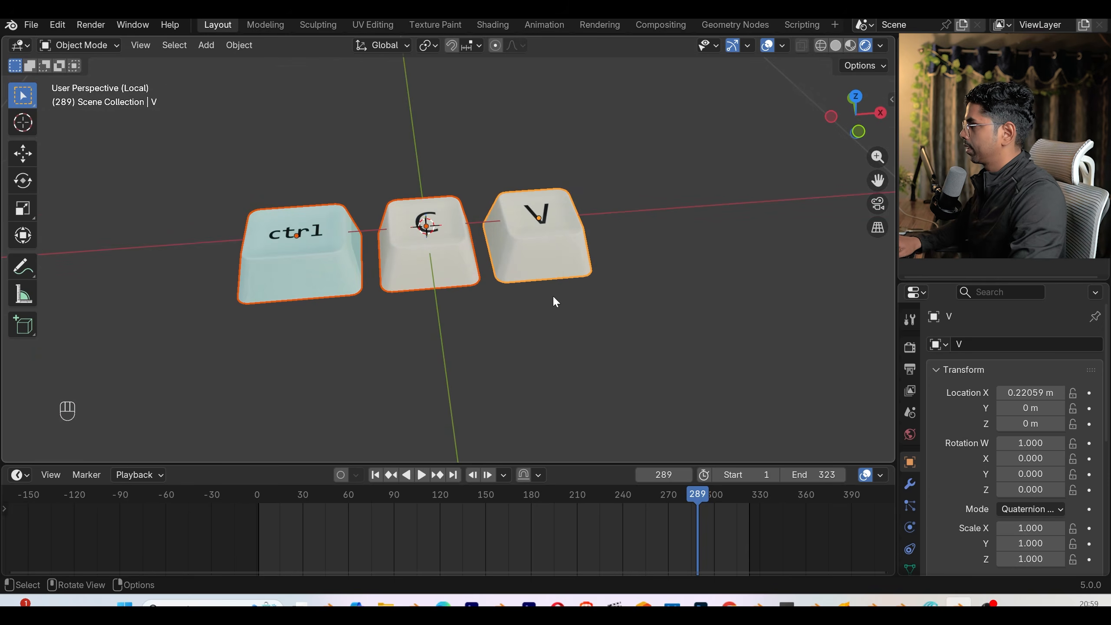
key("KP_0")
scroll(512, 311, "down", 2)
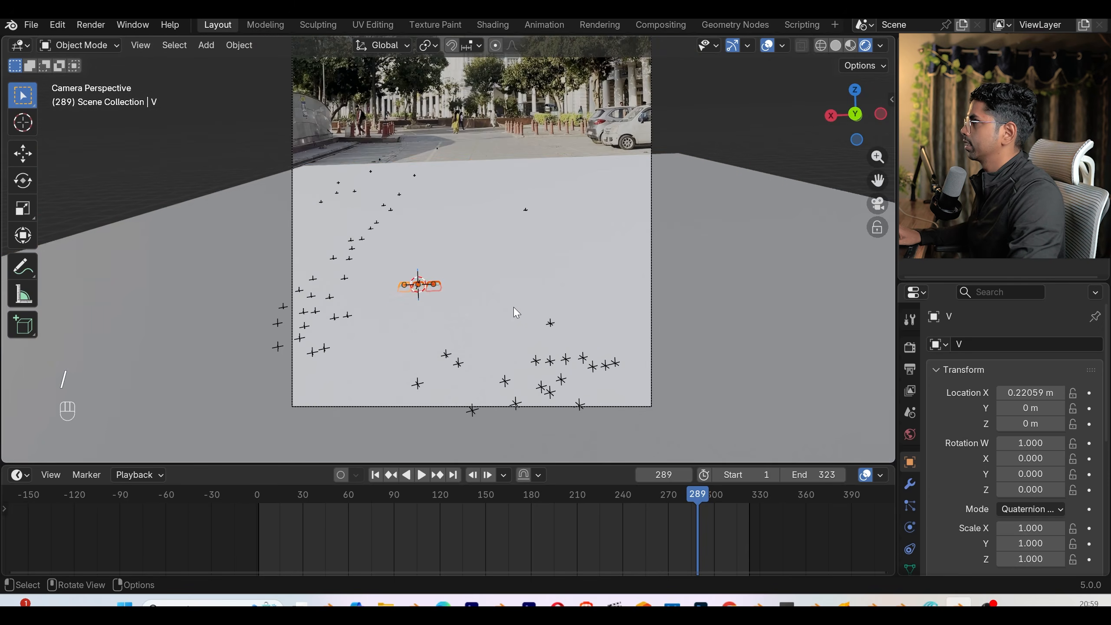
- Switch the viewport to solid shading and select the three small keys on the ground plane
left_click(514, 307)
left_click(836, 47)
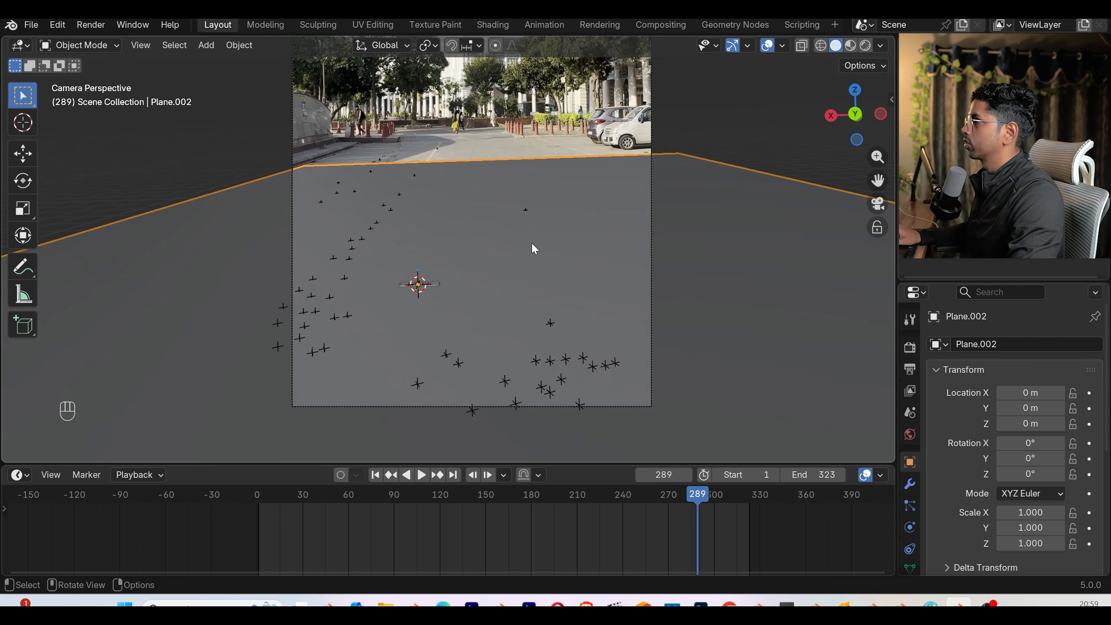
scroll(534, 246, "up", 3)
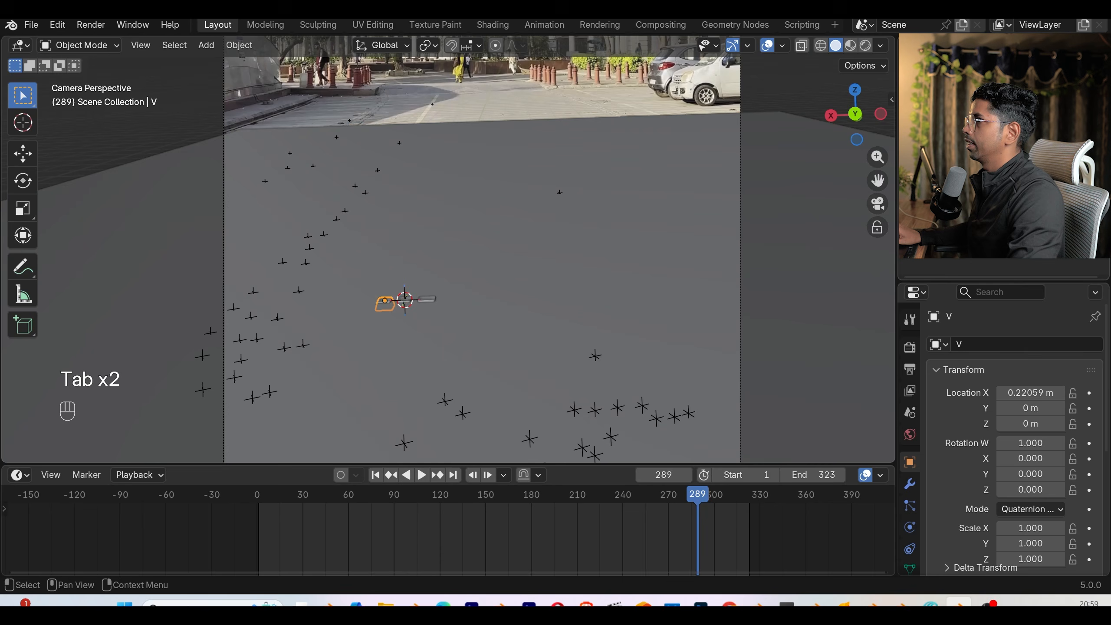
left_click_drag(394, 282, 455, 317, "shift")
- Scale the three keys up to about 4.15 and enable the wireframe overlay
key("s")
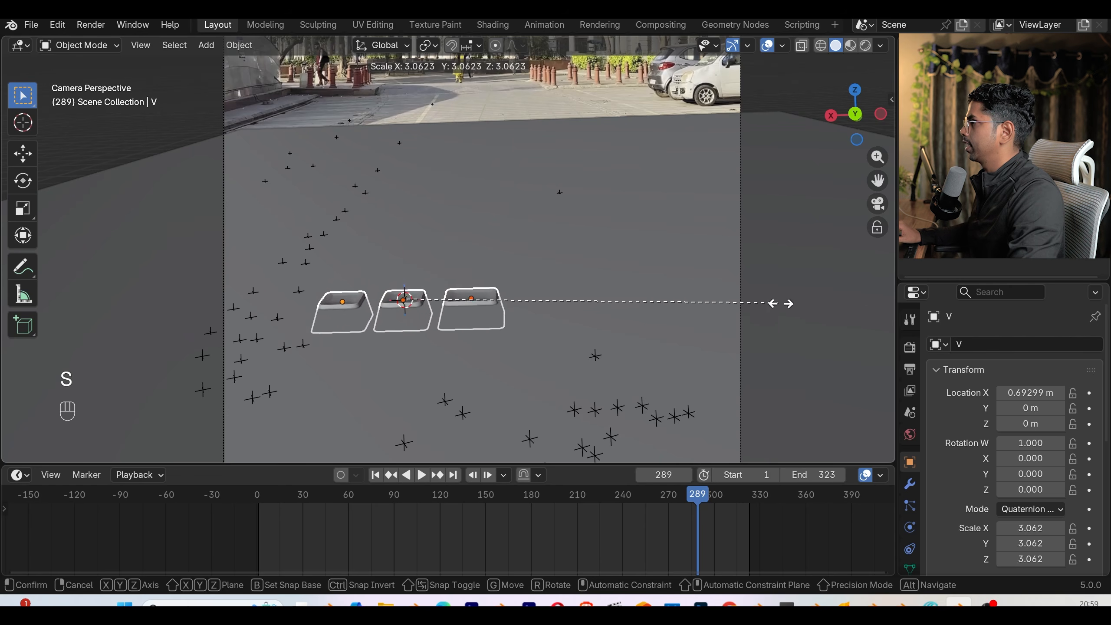
left_click(22, 313)
left_click(782, 45)
left_click(677, 322)
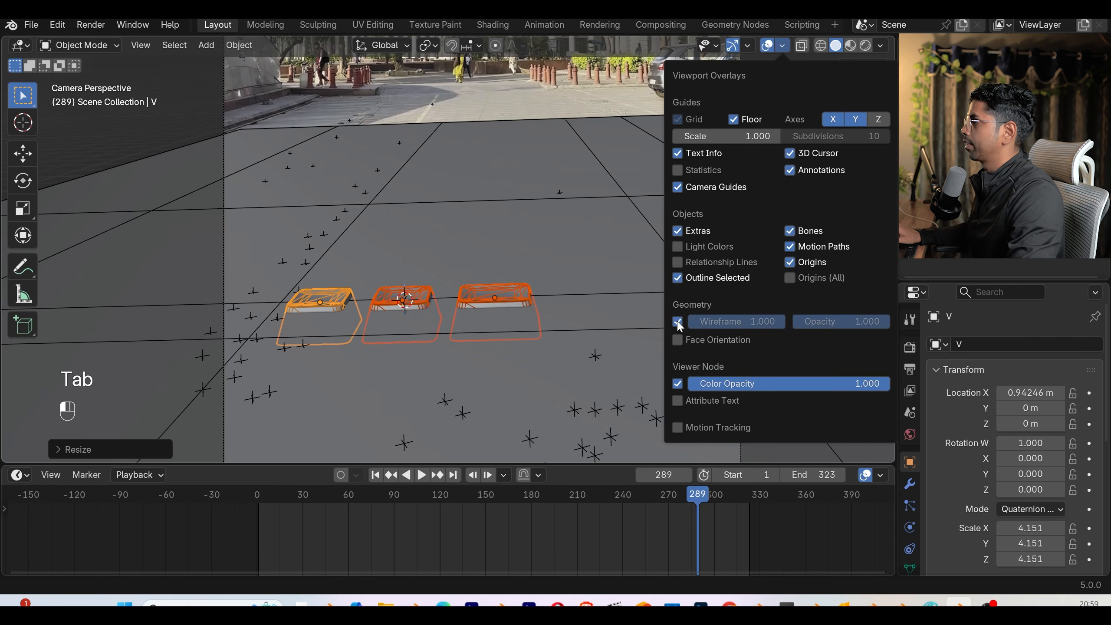
- In top view, position the keys inside one row of the ground plane's grid and scale them to about 4.72
key("KP_7")
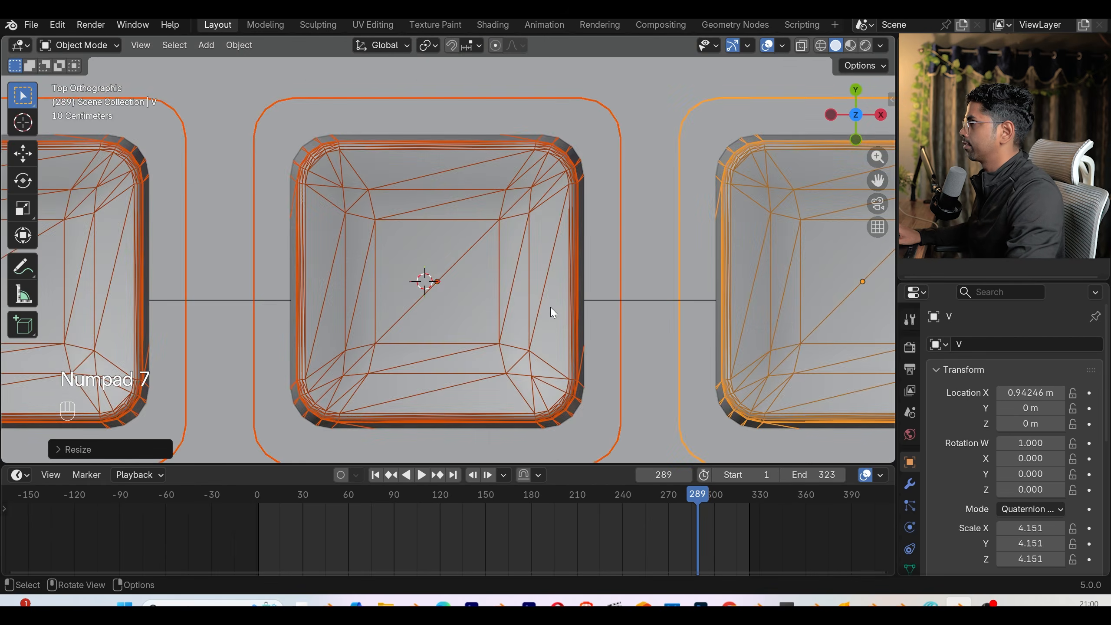
scroll(543, 309, "down", 5)
key("g")
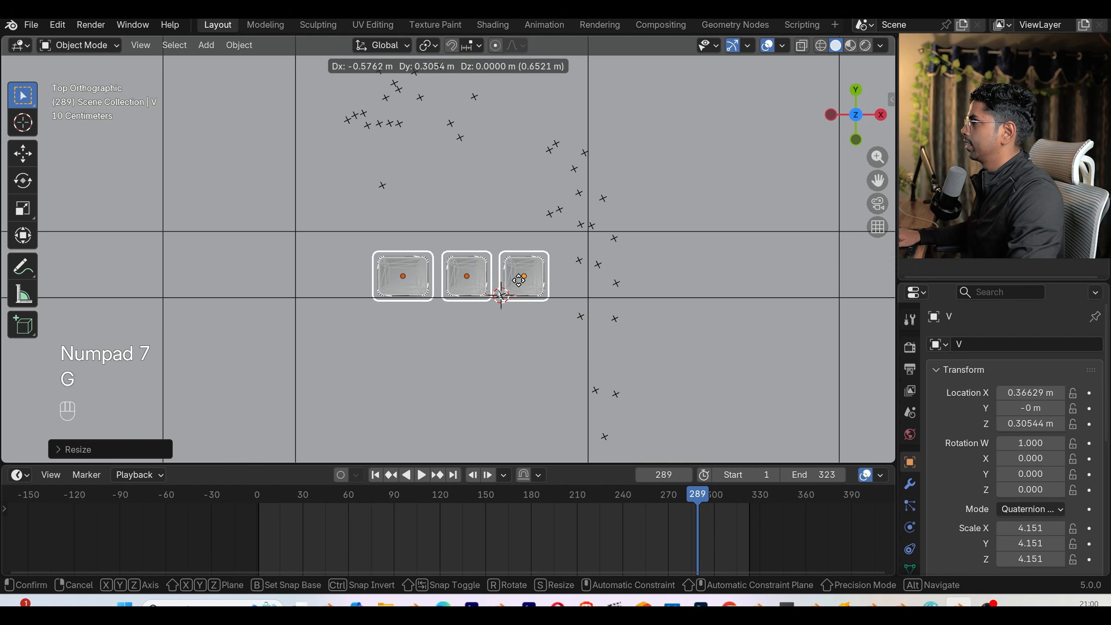
left_click(516, 290)
key("s")
left_click(532, 267)
key("g")
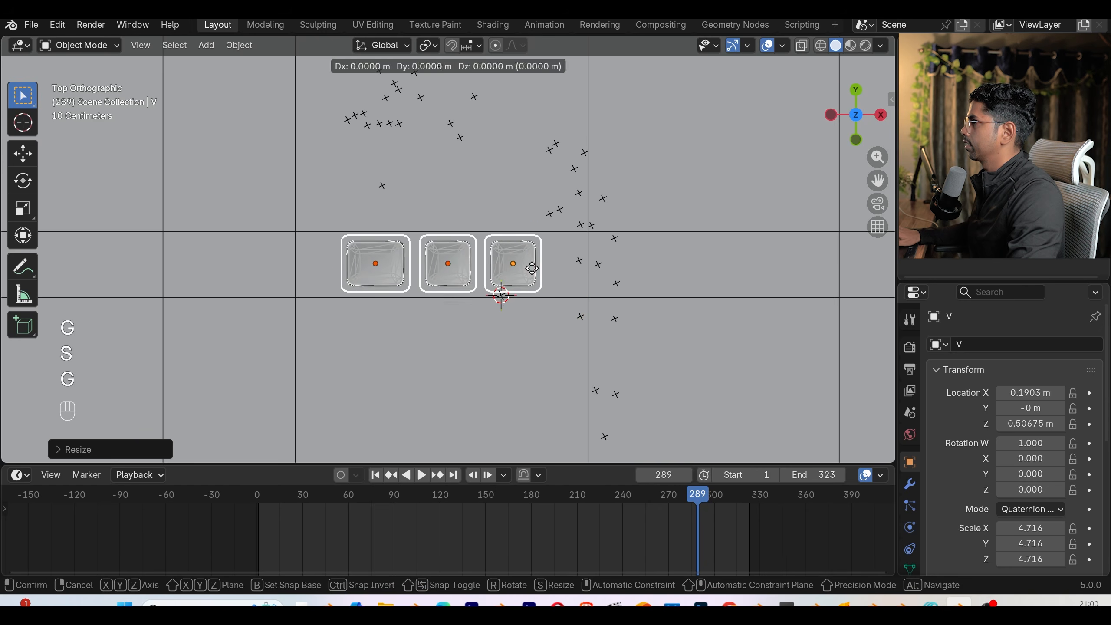
- Rotate the three keys 180° about the Z axis and raise them about 0.16 m above their current position along Z
type("r")
type("z")
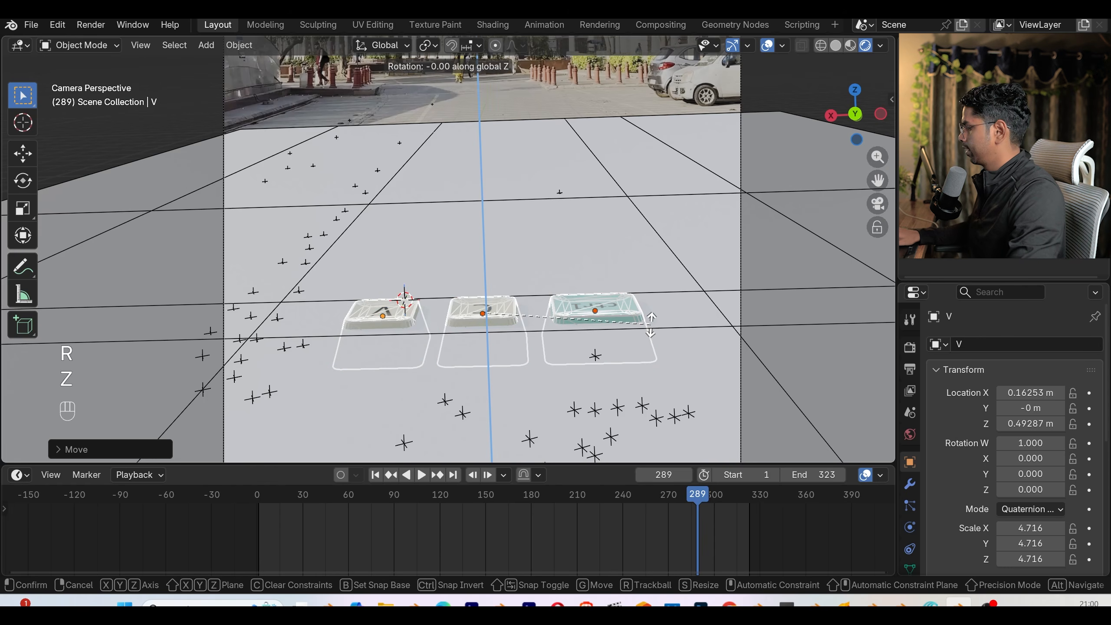
type("180")
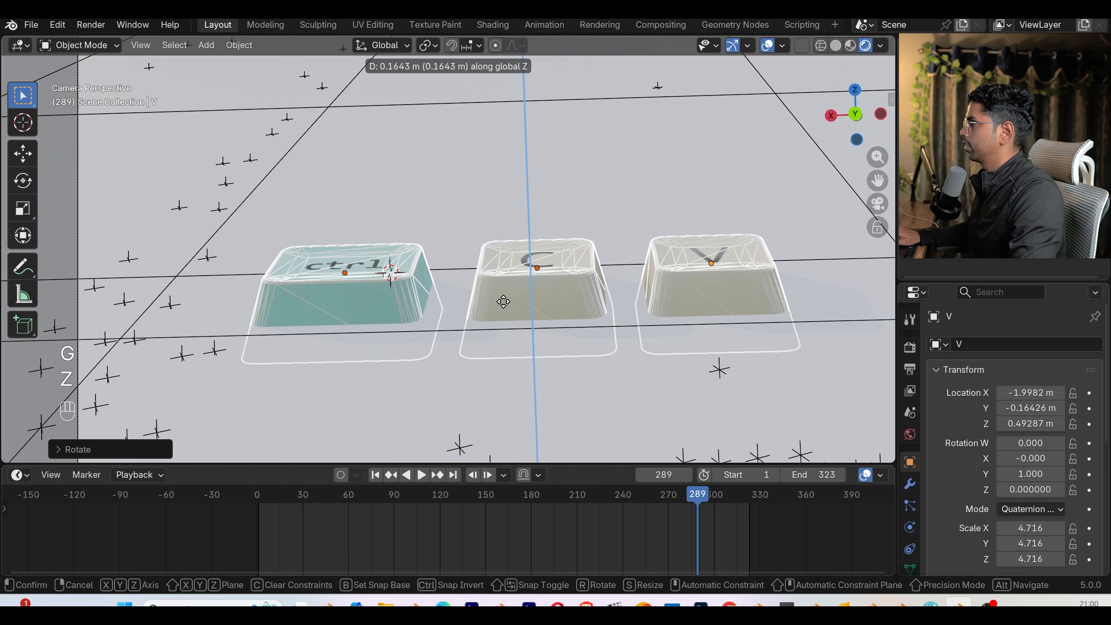
left_click(529, 363)
scroll(530, 363, "down", 4)
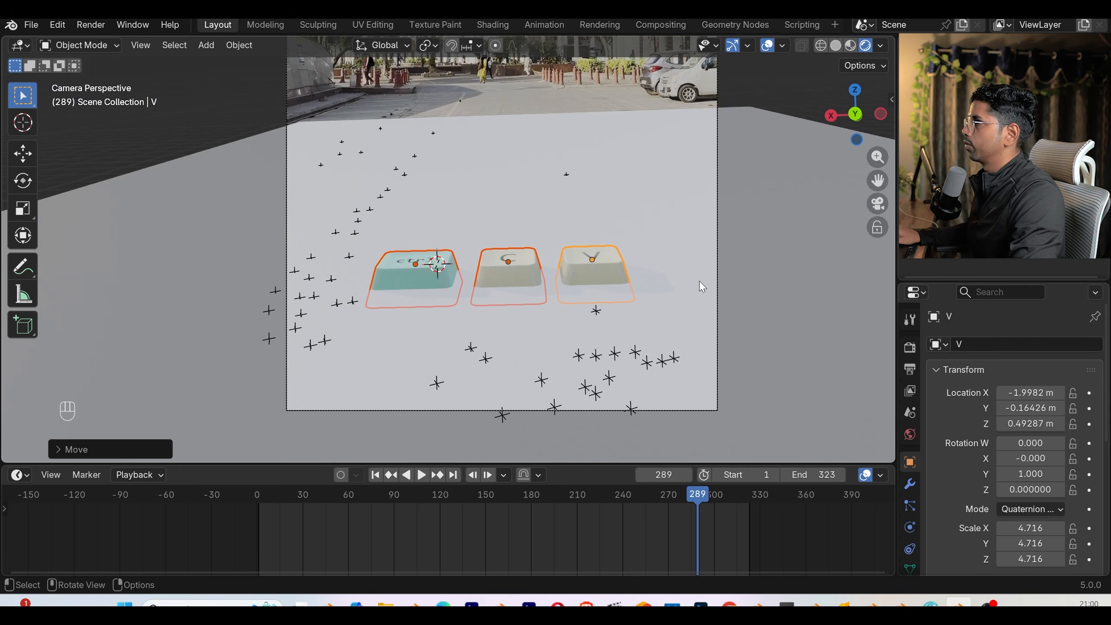
- Edit the ground plane and inset the face beneath the three keys by a thin margin
key("Tab")
key("Tab")
left_click(670, 250)
key("Tab")
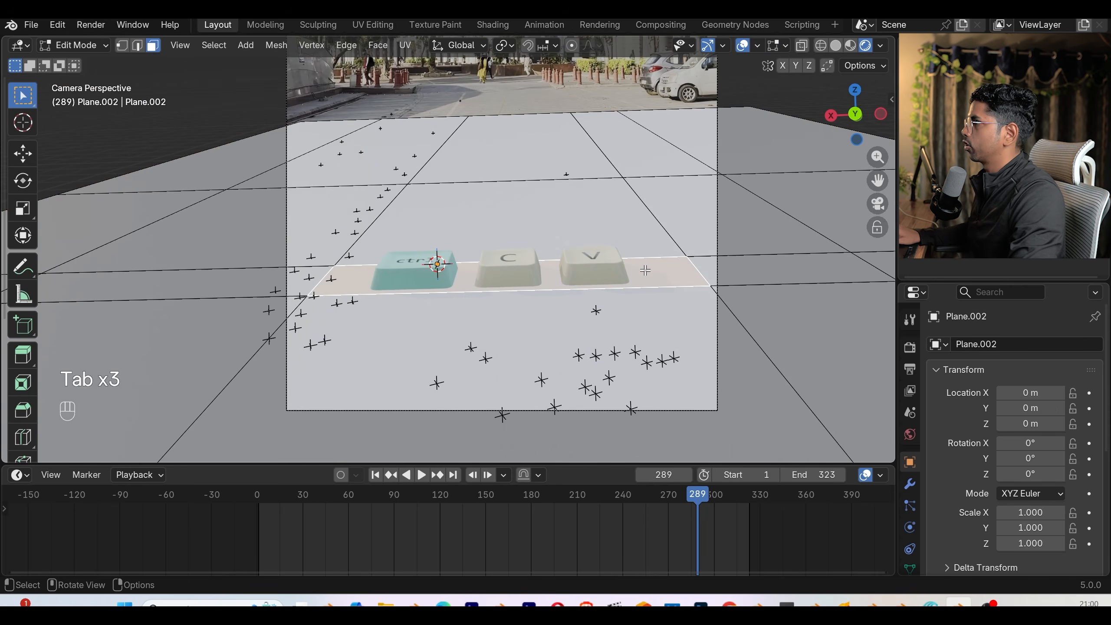
scroll(677, 286, "up", 2)
key("i")
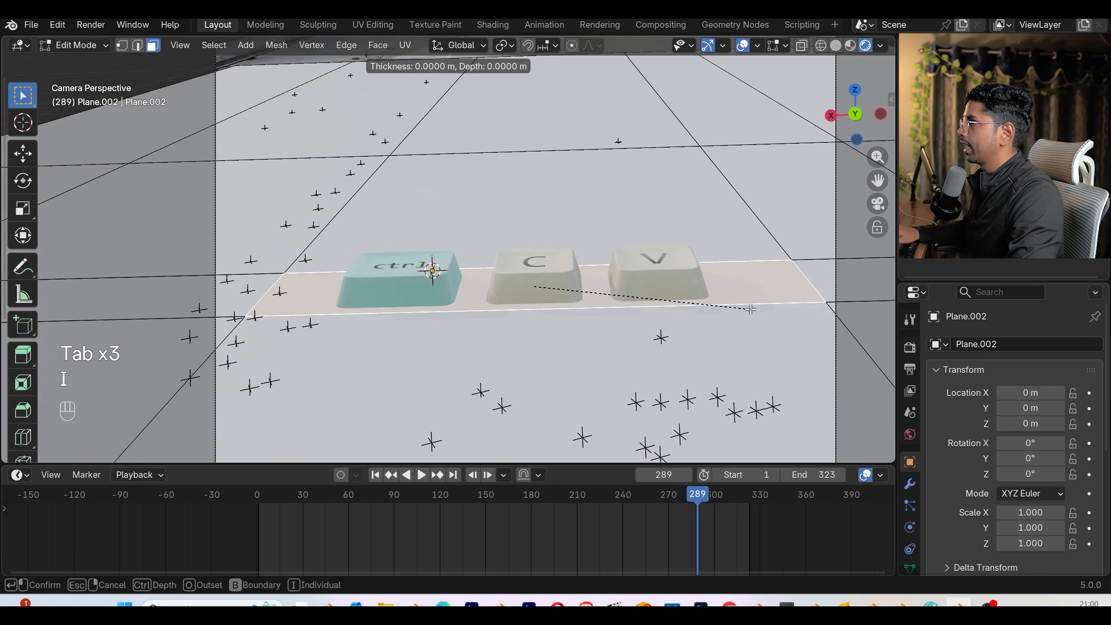
left_click(746, 309)
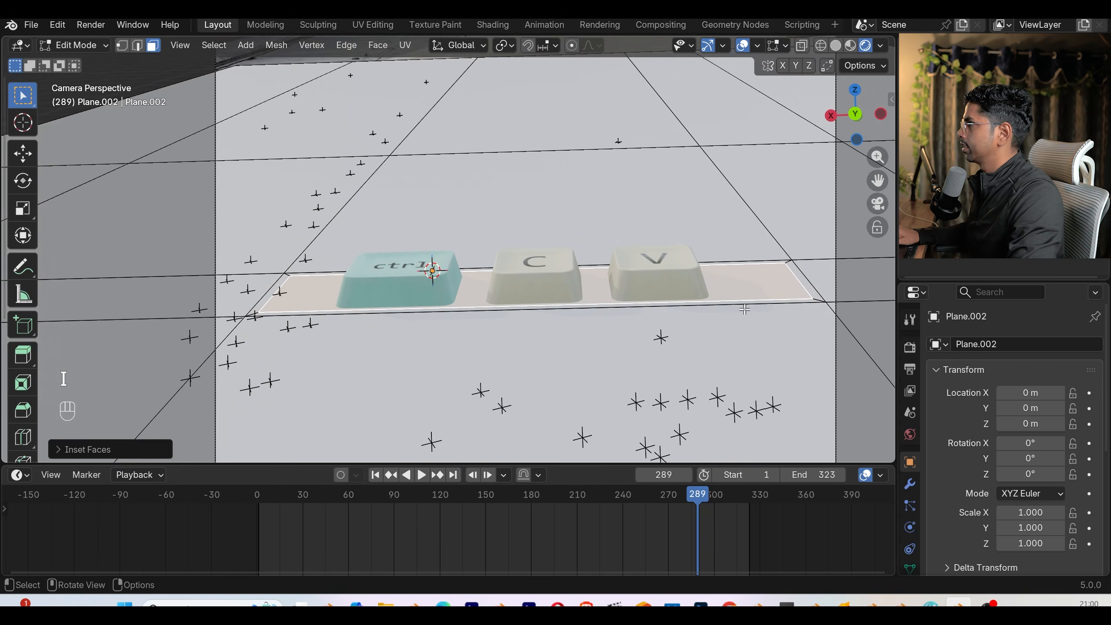
- In top view, cut edge loops across the ground plane on both sides of the ctrl key
key("KP_7")
key("ctrl+r")
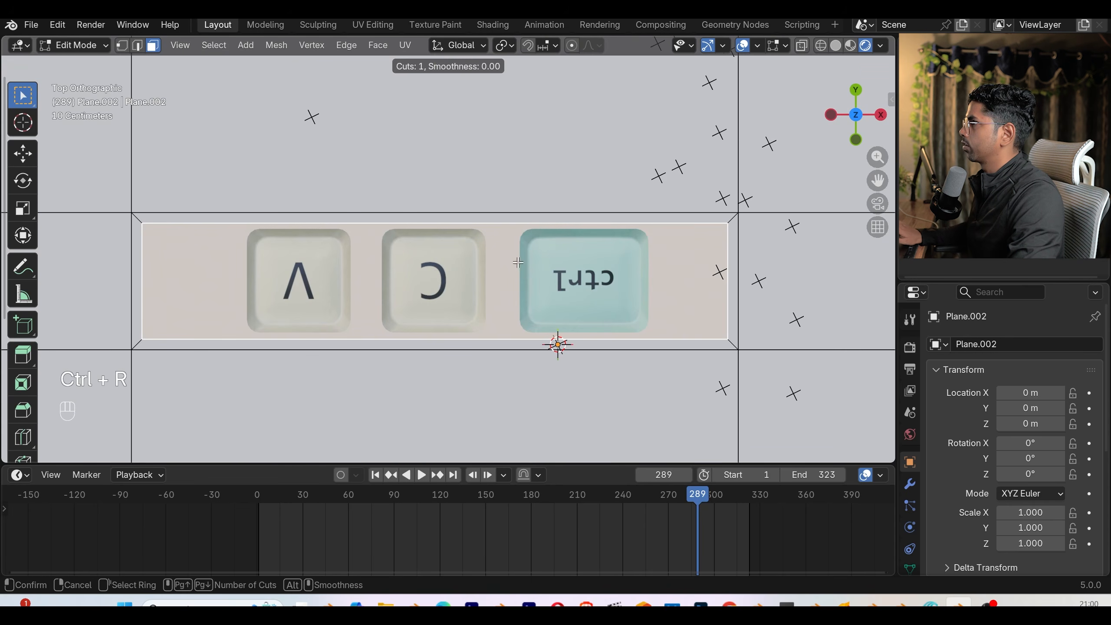
left_click(514, 241)
left_click(591, 246)
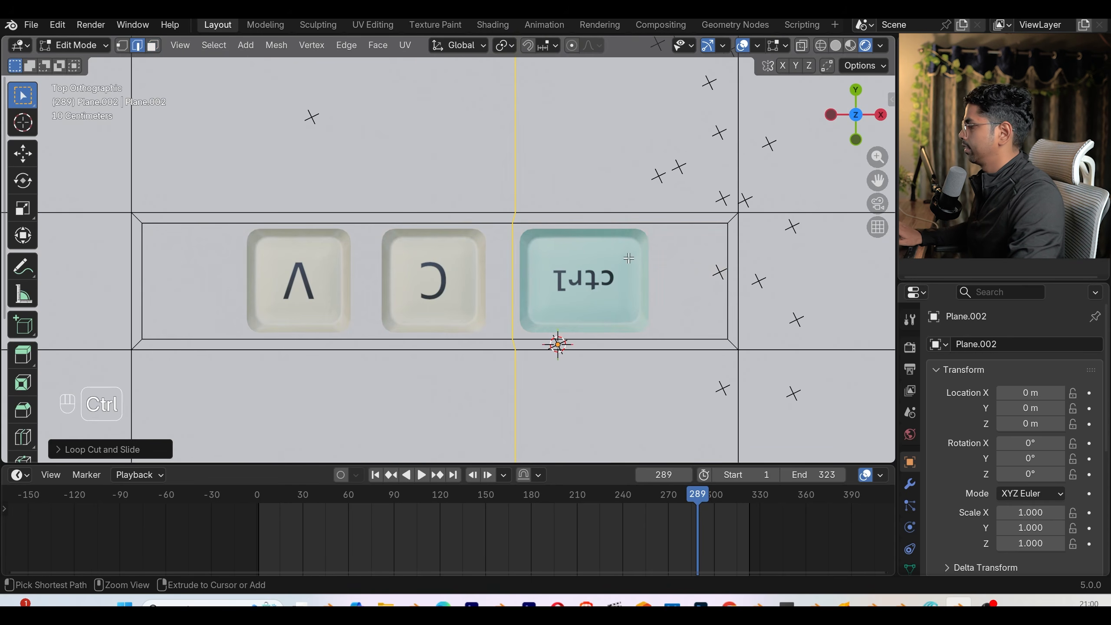
key("ctrl+r")
left_click(669, 247)
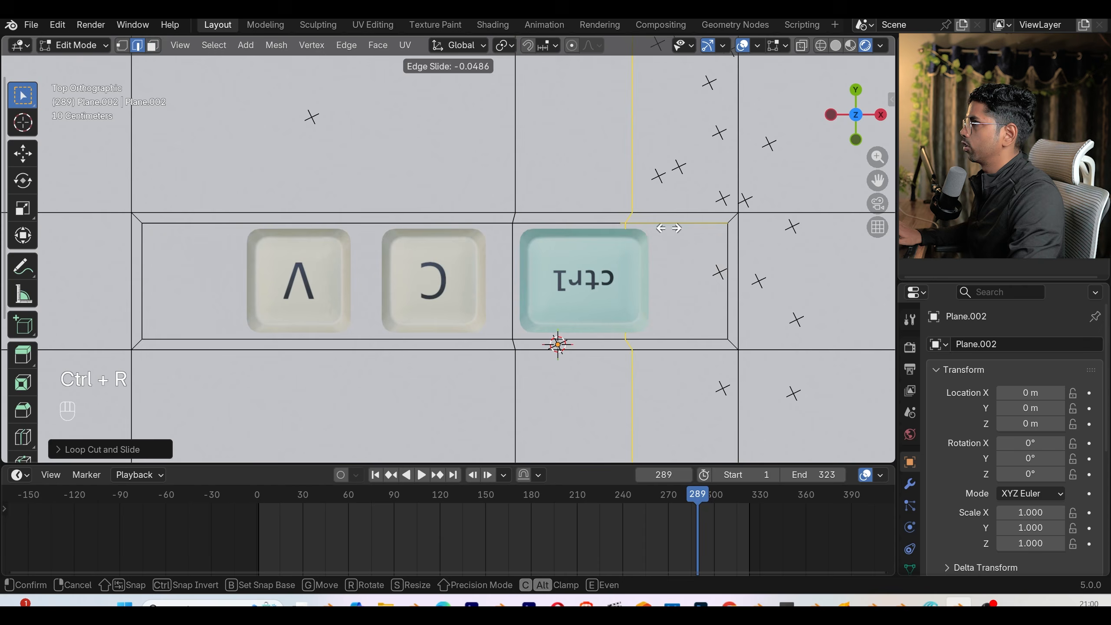
left_click(703, 231)
- Add loop cuts close to both sides of the C and V keys so each key has its own face
key("ctrl+r")
left_click(493, 232)
left_click(660, 237)
key("ctrl+r")
left_click(326, 238)
left_click(379, 237)
key("ctrl+r")
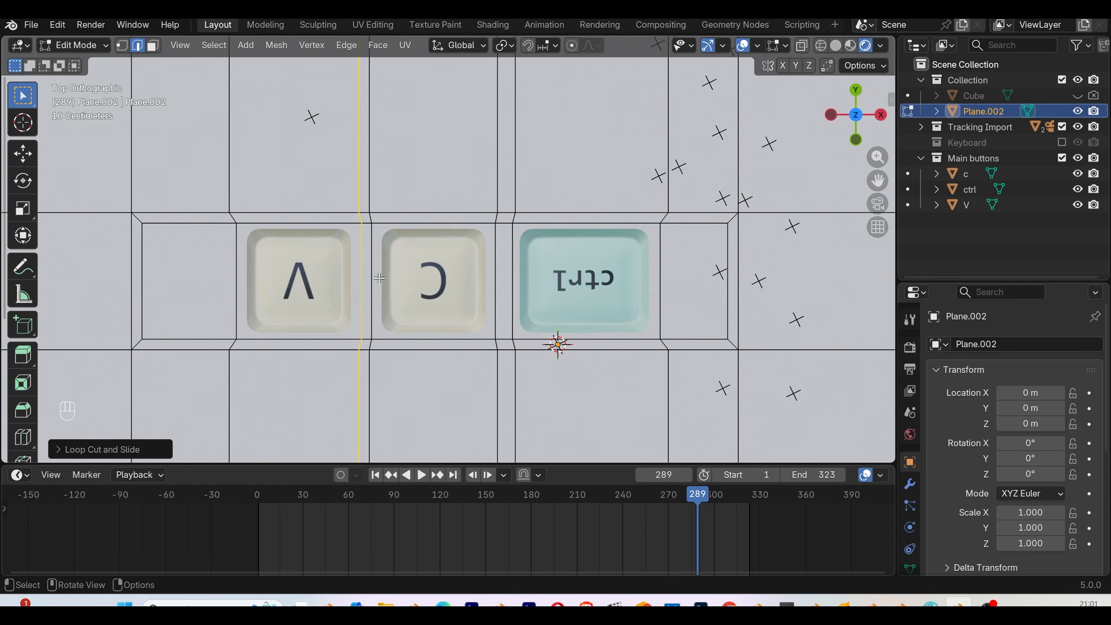
left_click(364, 290)
- Select the three faces beneath the keys and inset them by about 0.033 m
key("3")
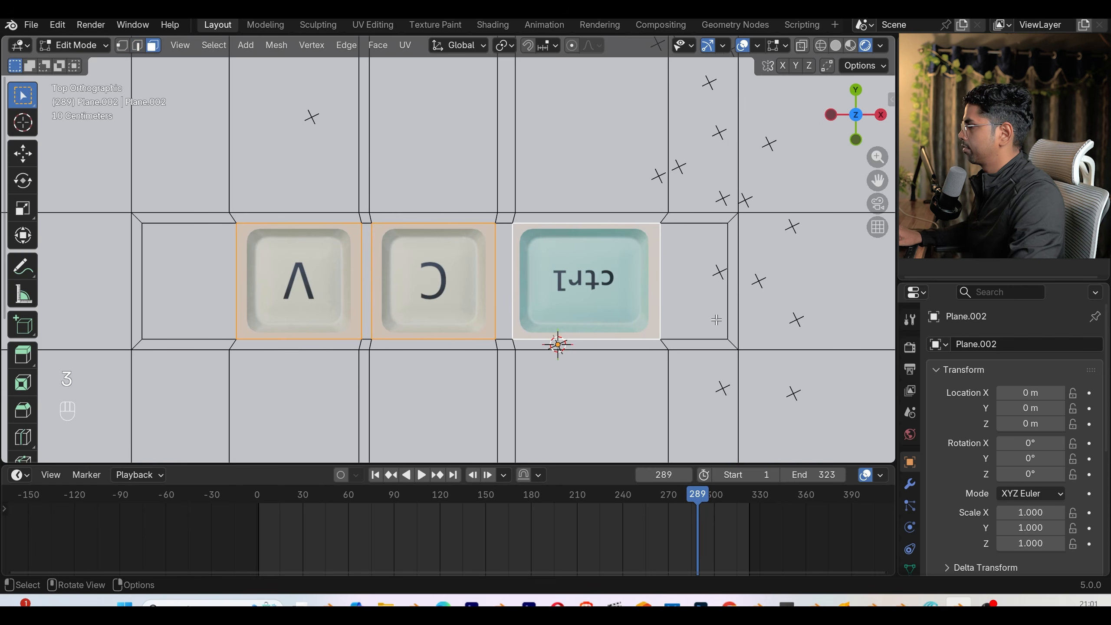
key("i")
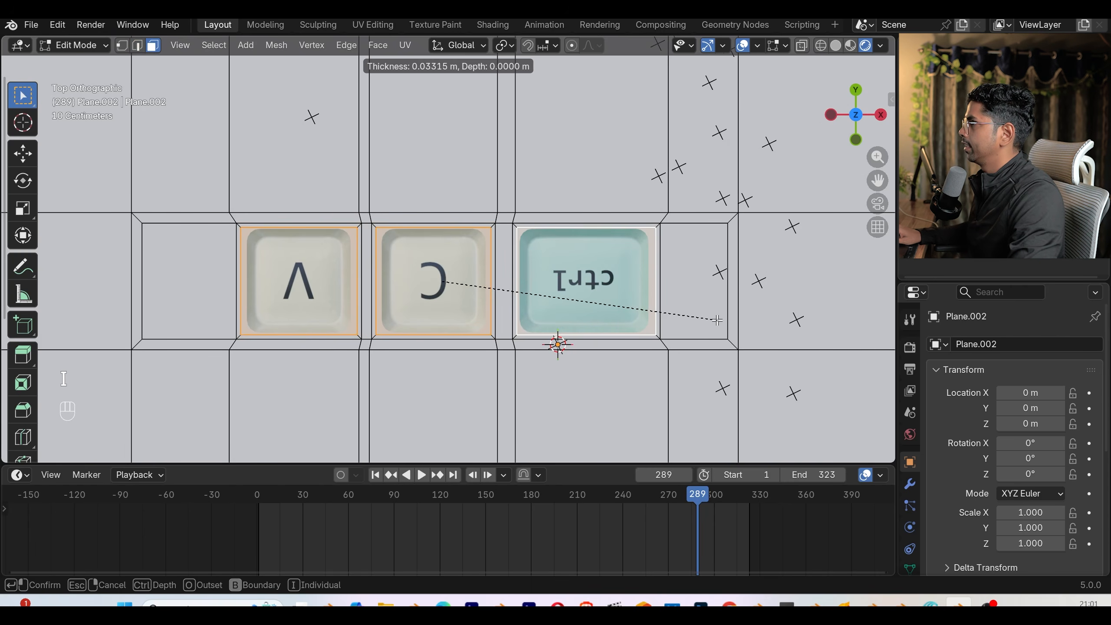
left_click(717, 320)
- Extrude the three inset faces downward along the global Z axis by about 0.055 m
middle_click_drag(569, 348, 551, 276)
key("e")
key("z")
key("z")
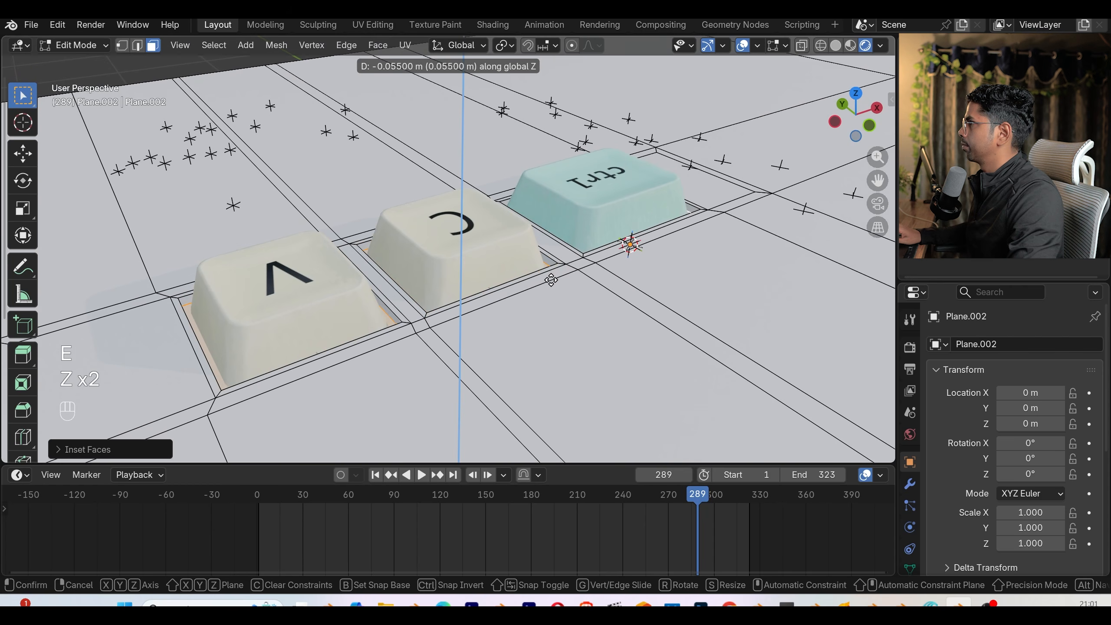
left_click(552, 283)
- Move the extruded faces along Z to adjust the depth of the recesses beneath the keys
middle_click_drag(552, 283, 593, 301)
key("g")
key("z")
left_click(654, 273)
key("Tab")
scroll(516, 304, "up", 2)
key("Tab")
scroll(485, 311, "down", 3)
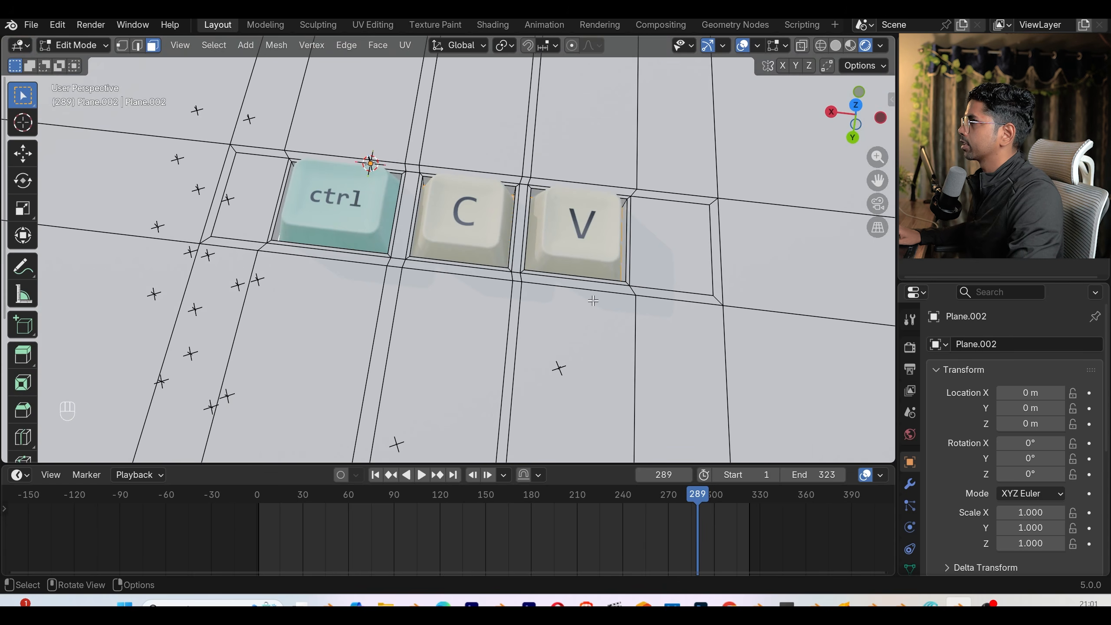
- In top view with X-ray enabled, box-select the whole strip with the key recesses and separate it into its own object
key("KP_7")
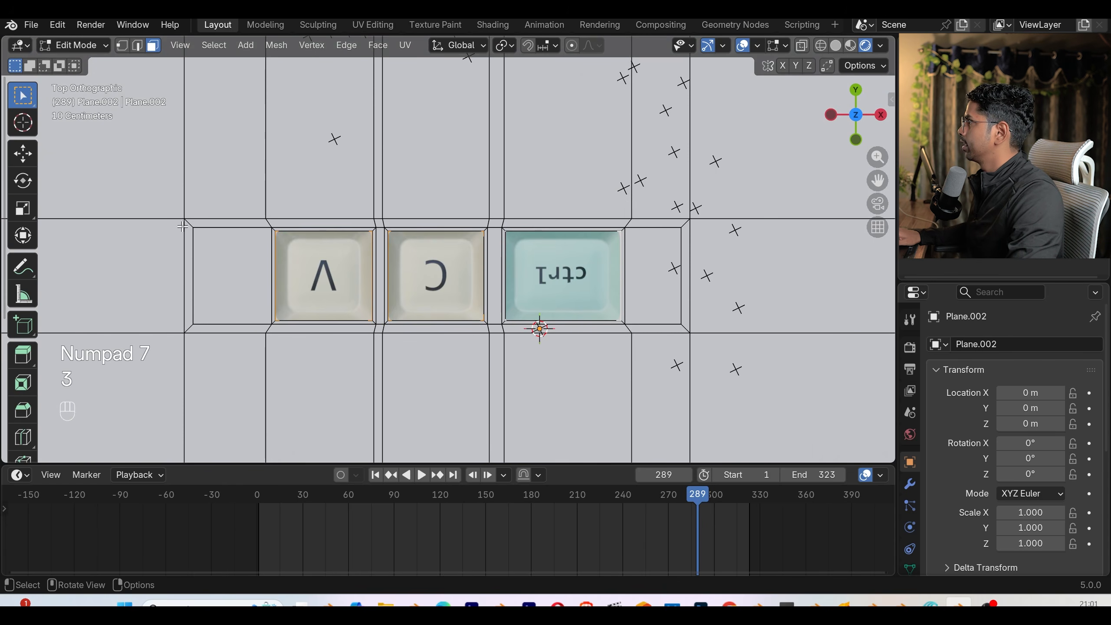
left_click_drag(182, 226, 194, 221)
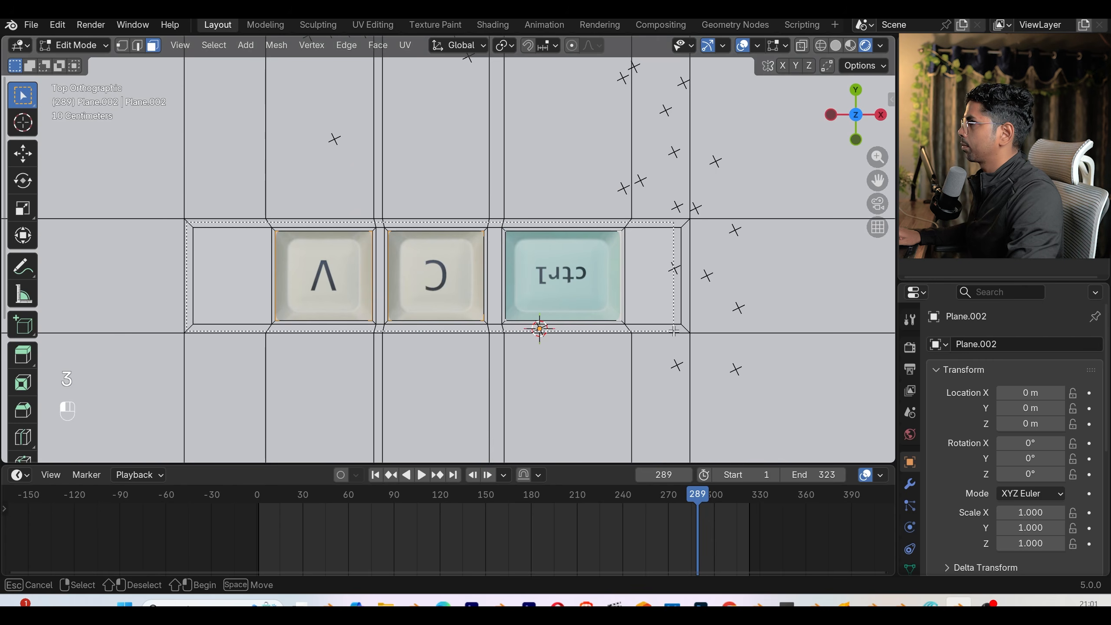
left_click_drag(685, 331, 686, 330)
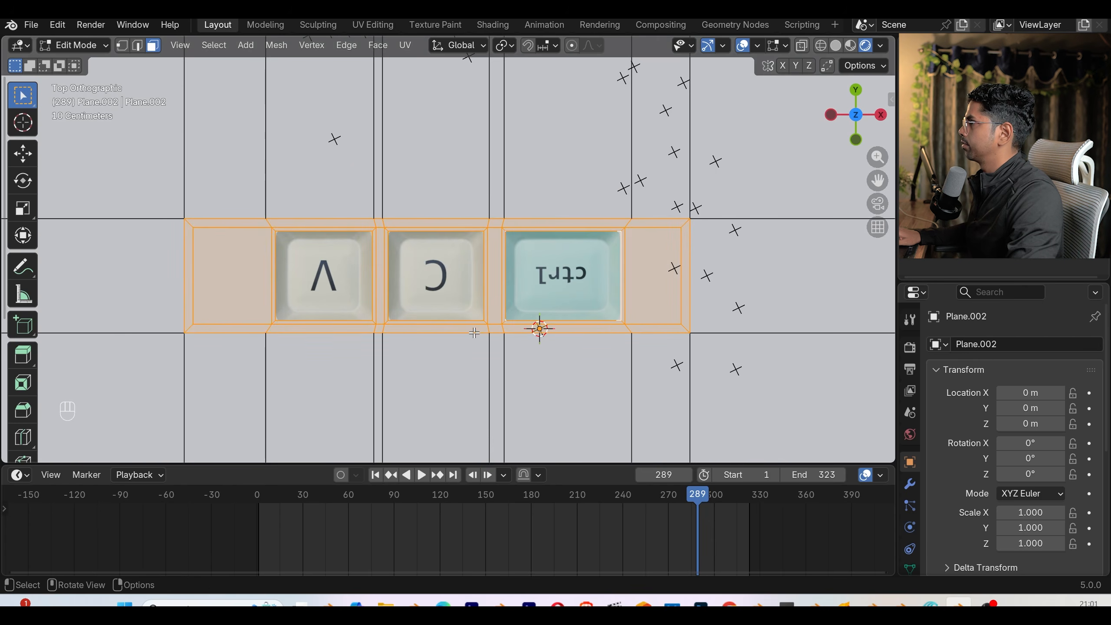
left_click(806, 47)
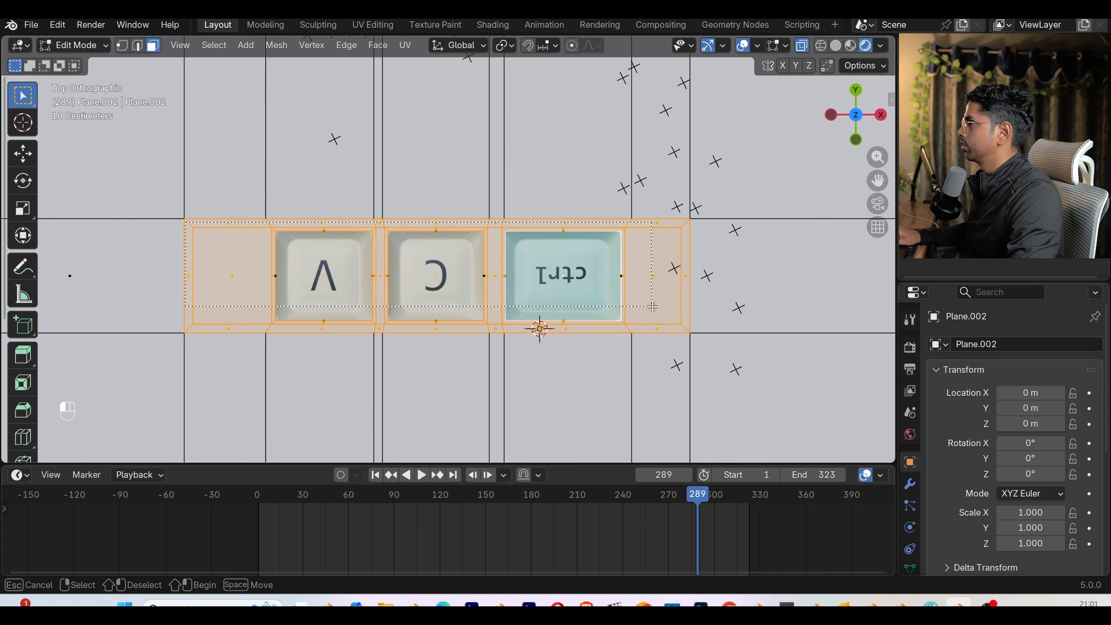
left_click_drag(685, 330, 686, 330)
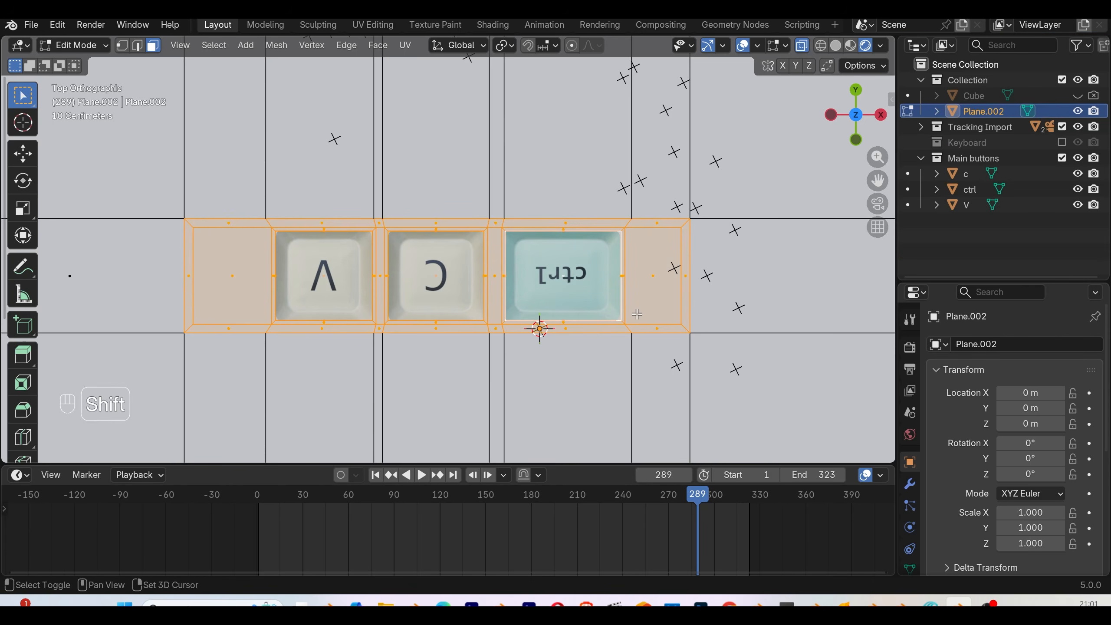
key("F3")
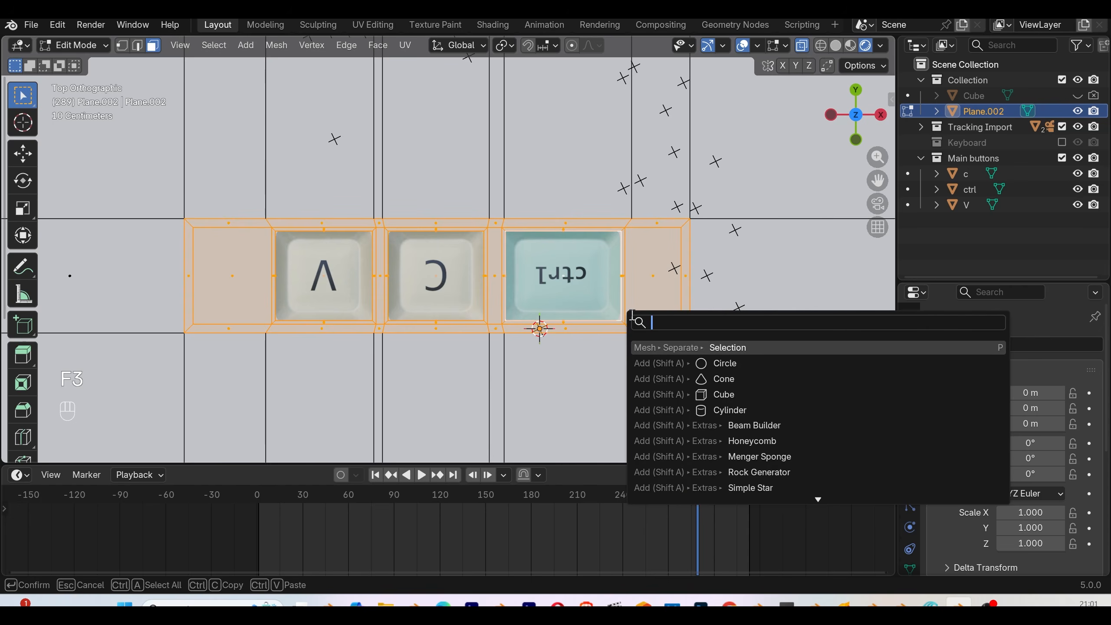
left_click(690, 346)
key("Tab")
- Try moving the ground plane and the separated key strip independently, and undo both moves
middle_click_drag(542, 302, 578, 232)
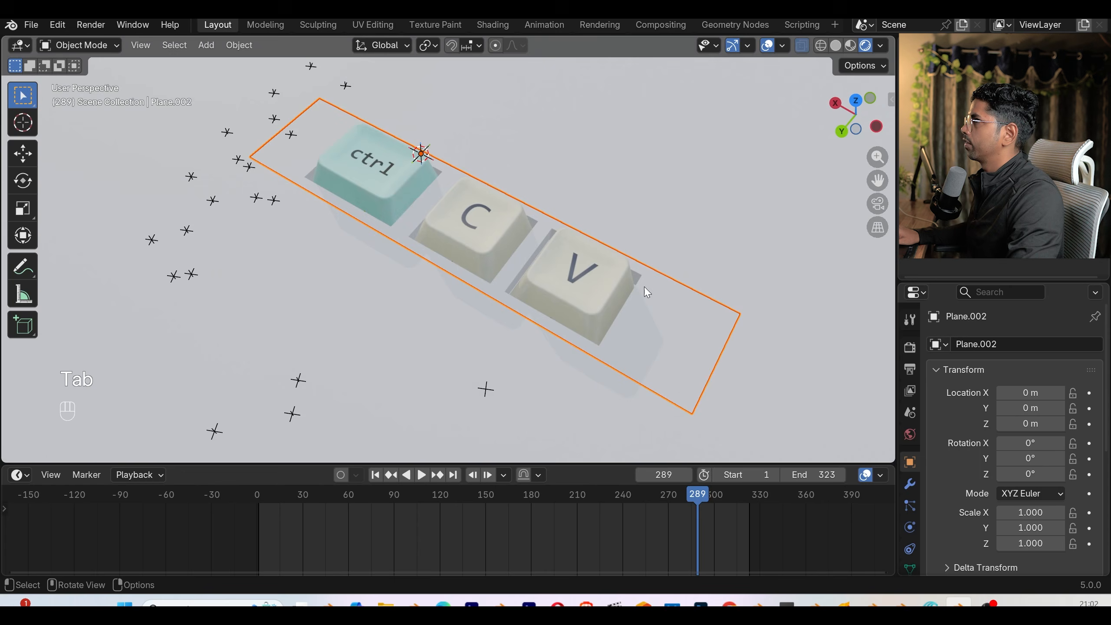
key("g")
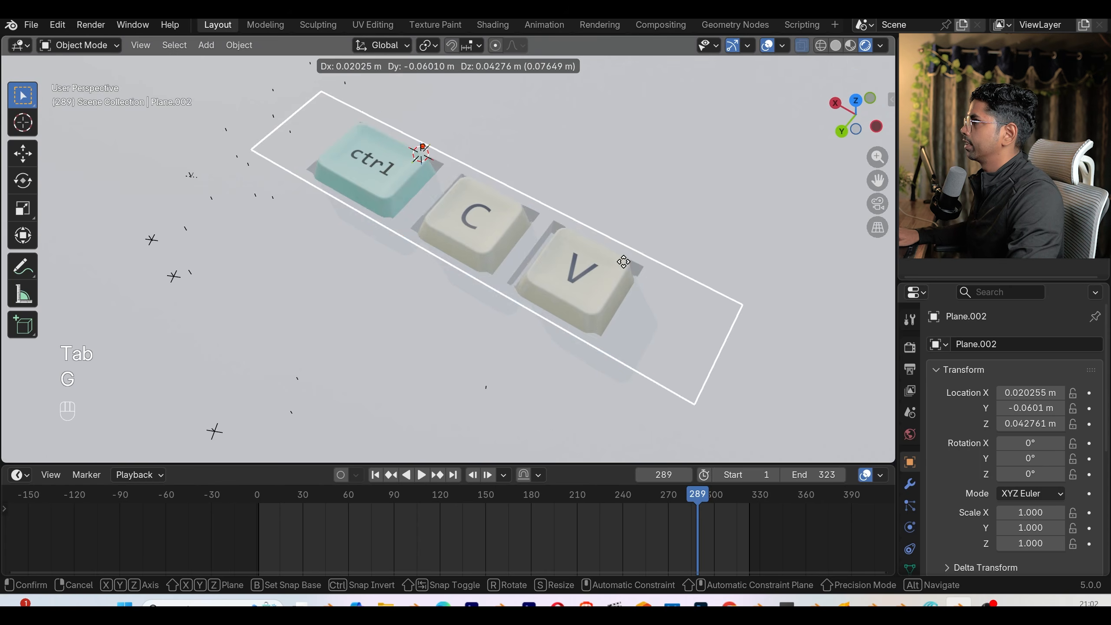
left_click(624, 262)
key("ctrl+z")
middle_click_drag(641, 340, 635, 262)
left_click(635, 263)
key("g")
left_click(655, 189)
mouse_move(650, 205)
middle_mouse_down()
mouse_move(624, 271)
mouse_move(655, 285)
mouse_move(578, 282)
middle_mouse_up()
key("ctrl+z")
- Switch to solid shading and add a Bevel modifier to the separated key strip
left_click(835, 46)
middle_click_drag(560, 224, 584, 233)
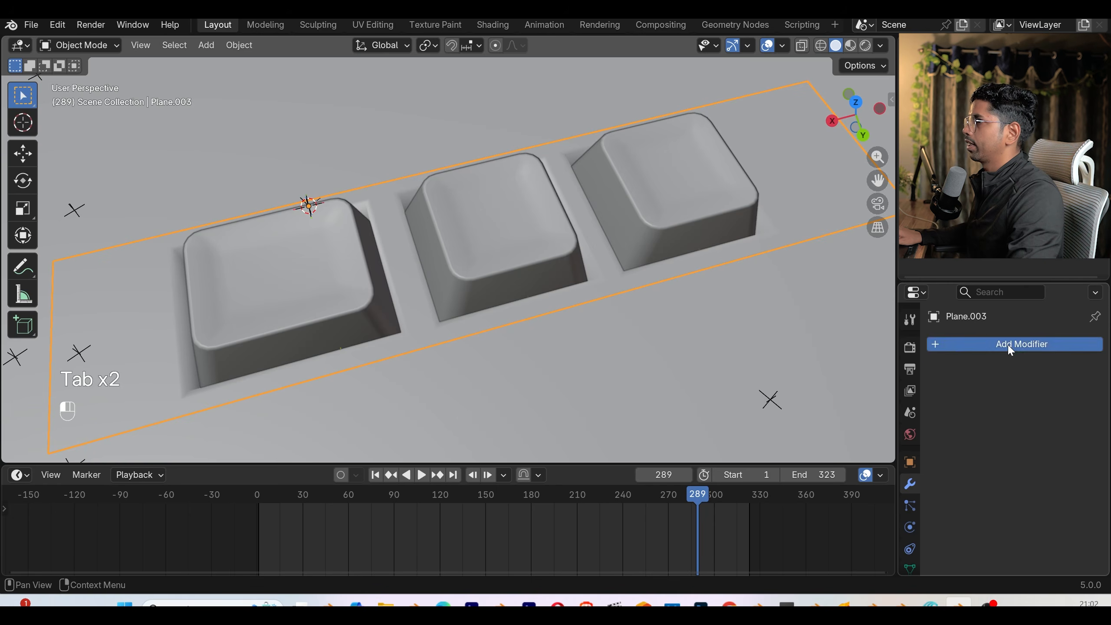
left_click(964, 344)
mouse_move(963, 342)
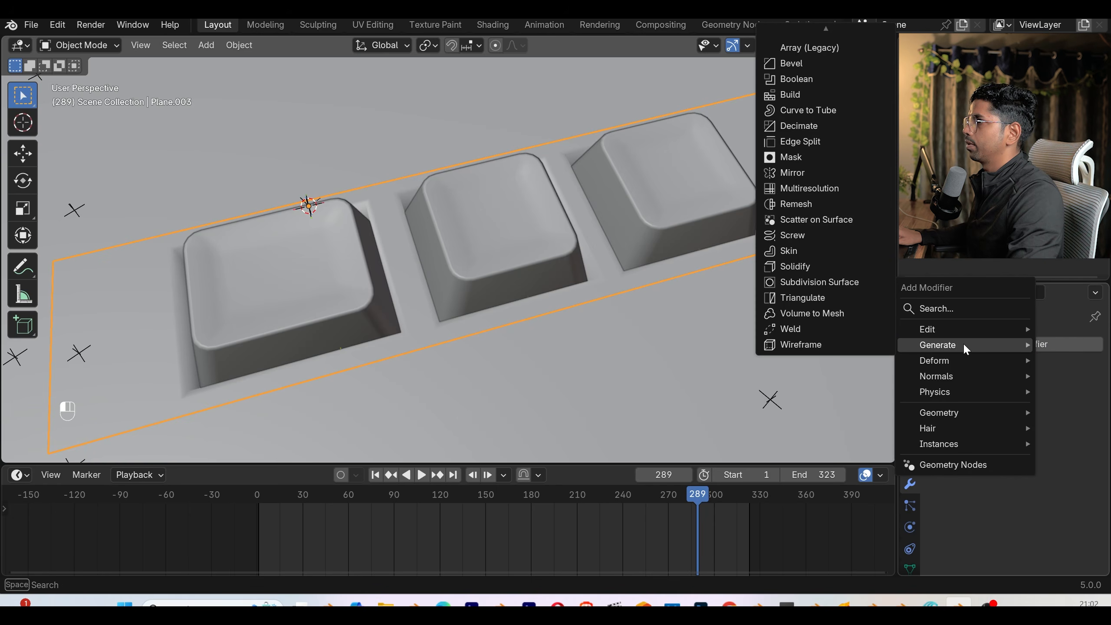
left_click(790, 64)
- Set the strip's bevel to 3 segments with an amount of 0.027 m
middle_click_drag(397, 276, 378, 273)
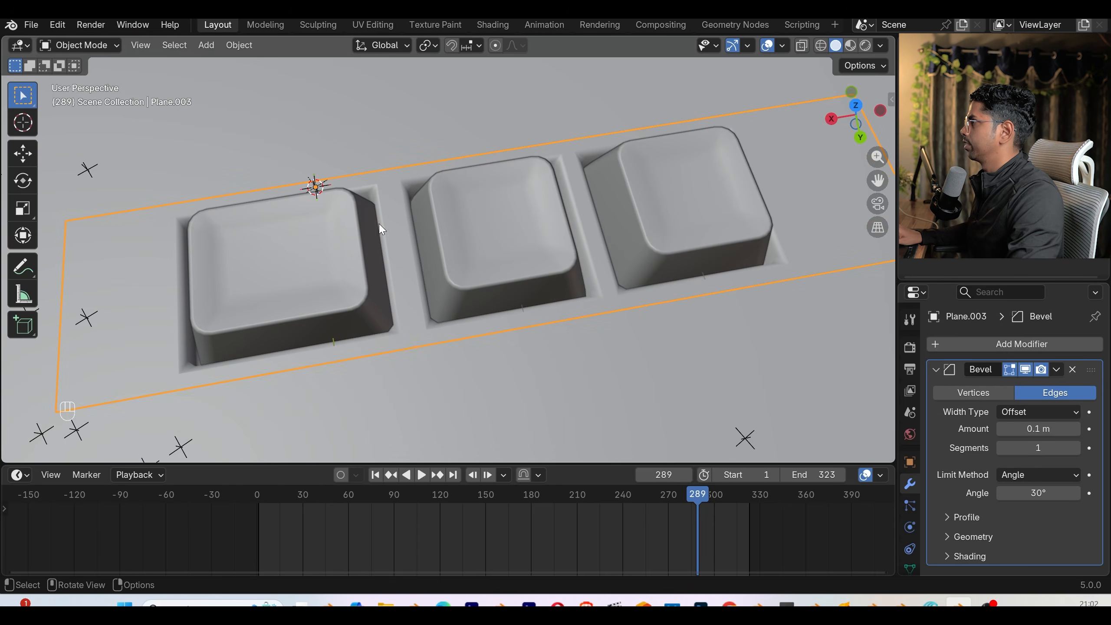
left_click(1075, 452)
left_click(1076, 452)
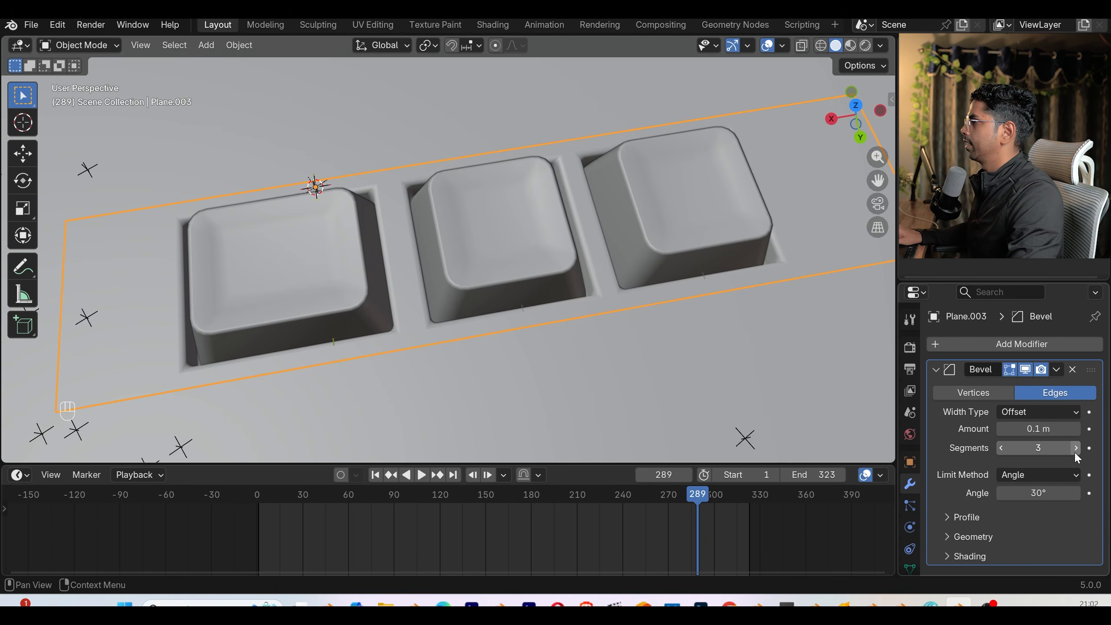
left_click_drag(1066, 429, 1071, 429, "shift")
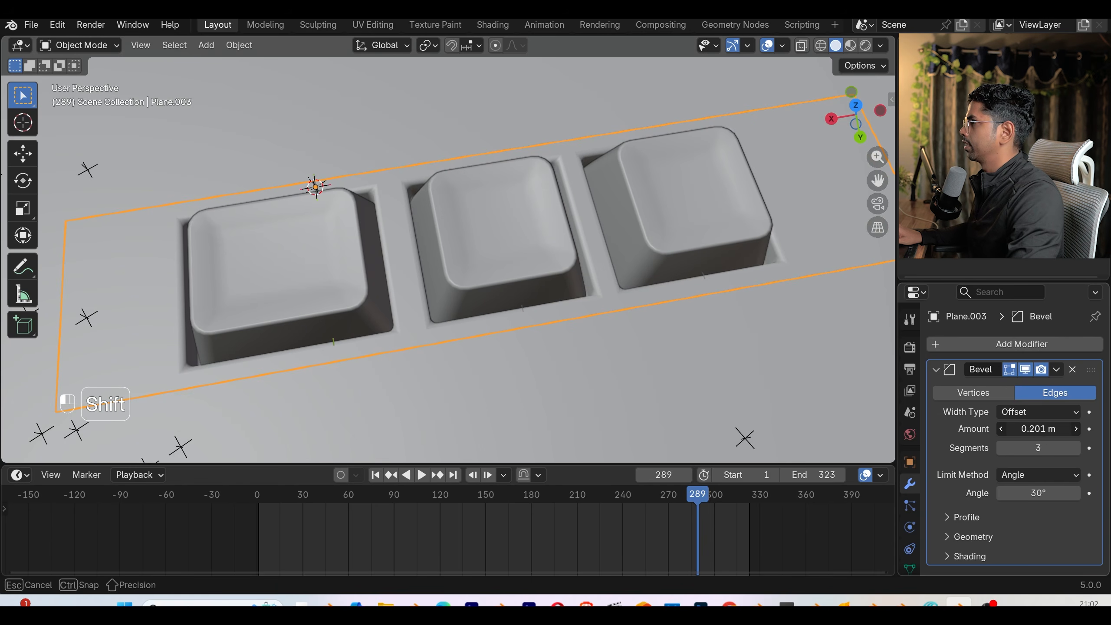
left_click_drag(1066, 428, 1050, 429, "shift")
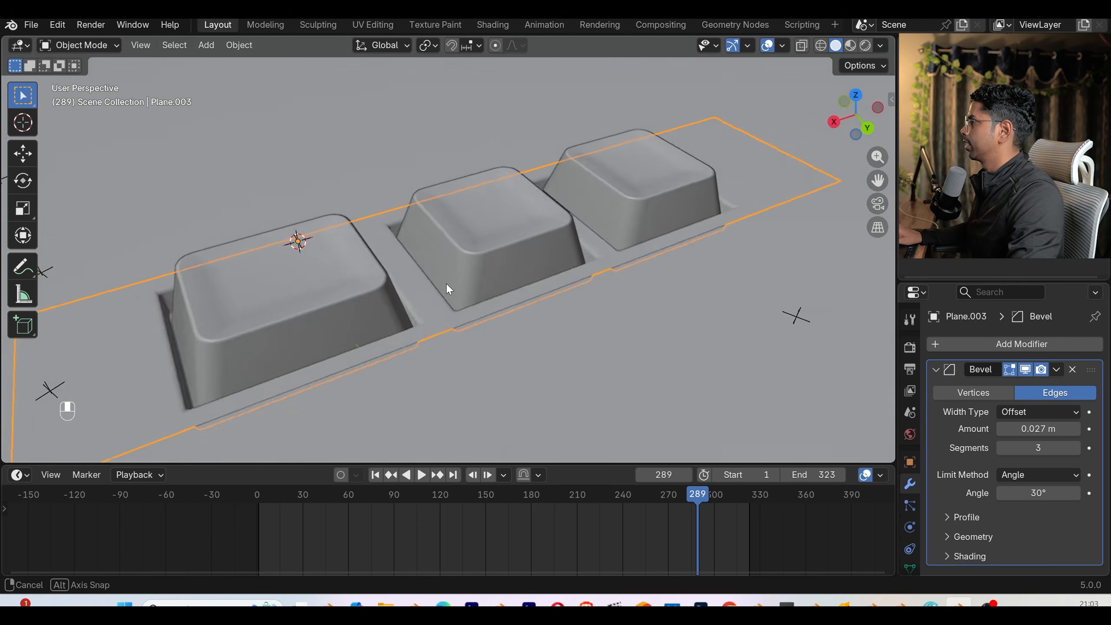
- Inspect the bevelled recesses from several angles, save the file and return to the camera view
scroll(535, 289, "down", 3)
middle_click_drag(446, 283, 571, 335)
scroll(533, 304, "up", 3)
scroll(588, 298, "down", 2)
scroll(548, 333, "up", 2)
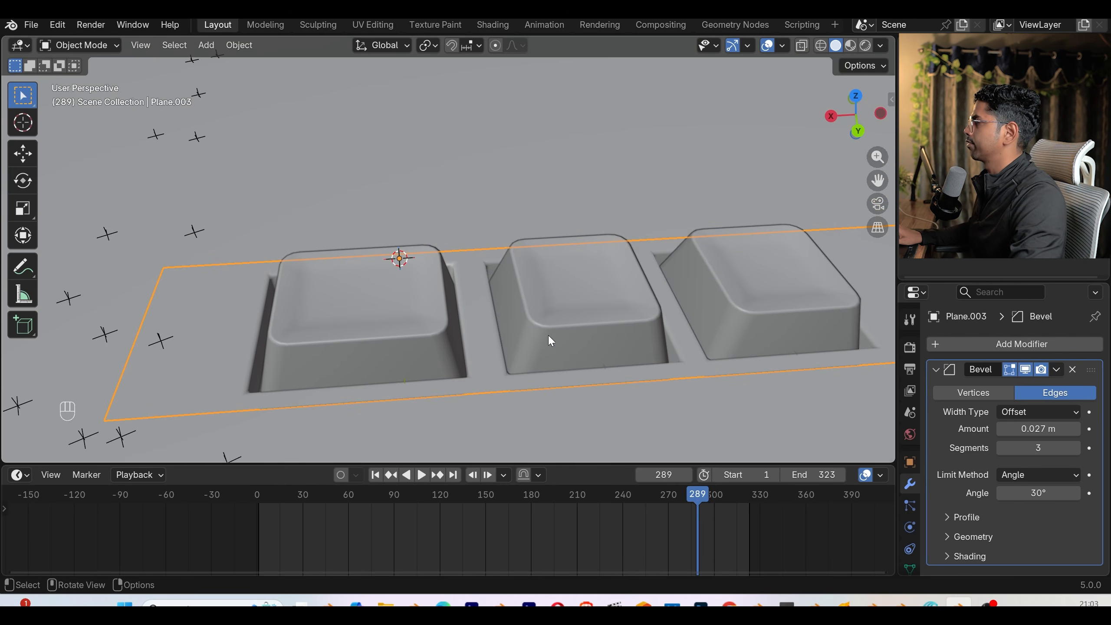
scroll(452, 335, "down", 2)
scroll(501, 313, "down", 5)
key("ctrl+s")
left_click(877, 203)
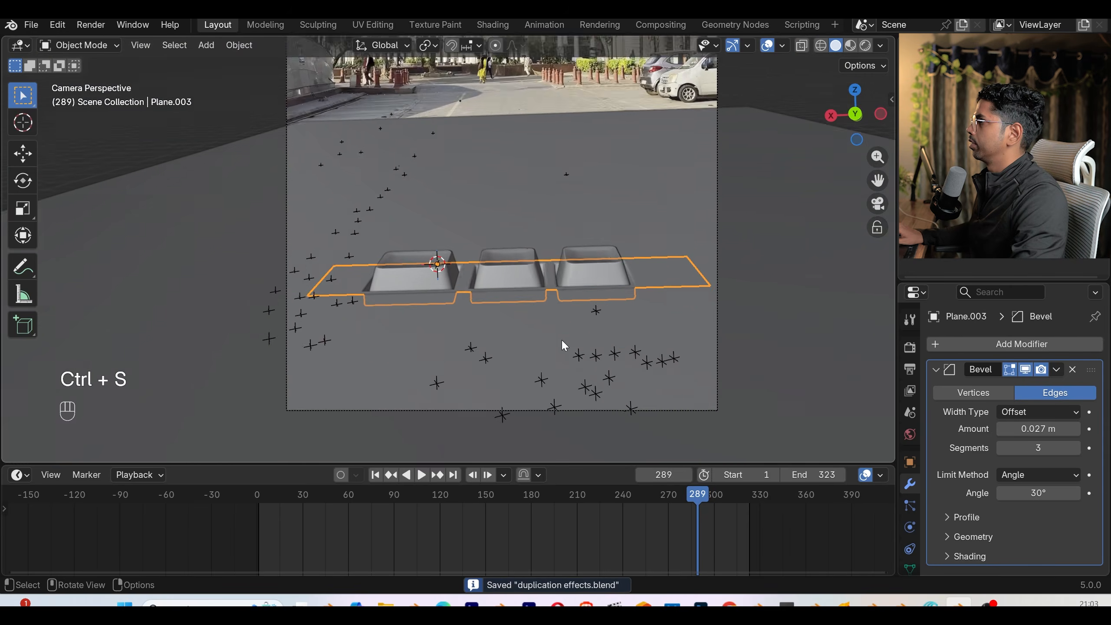
- Play the tracked shot from frame 1, stop at frame 84 and save the file
left_click(396, 475)
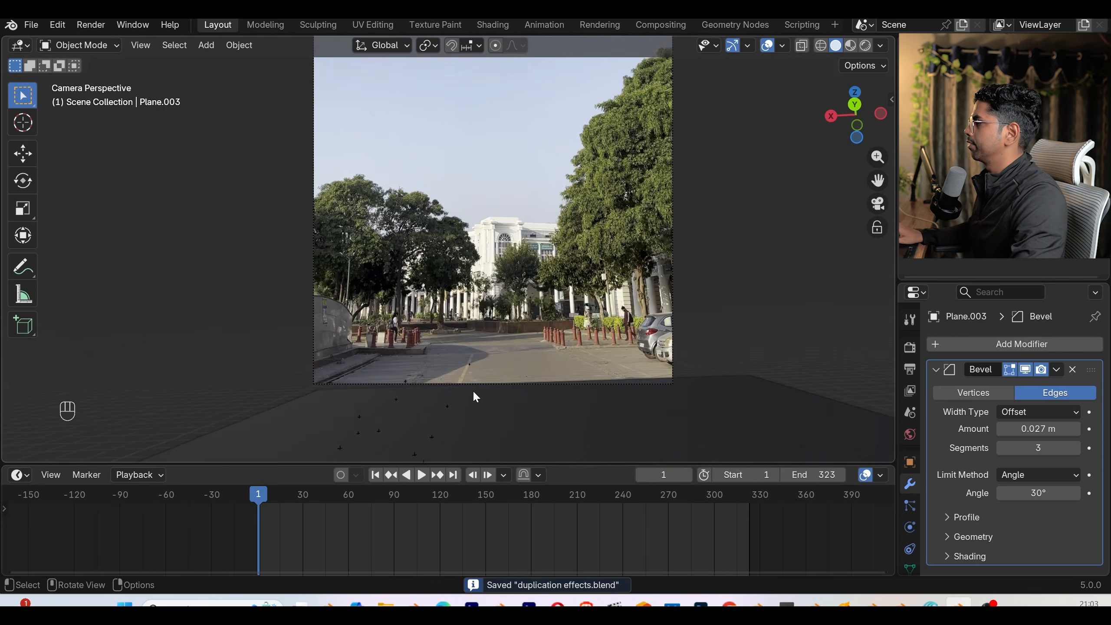
key("space")
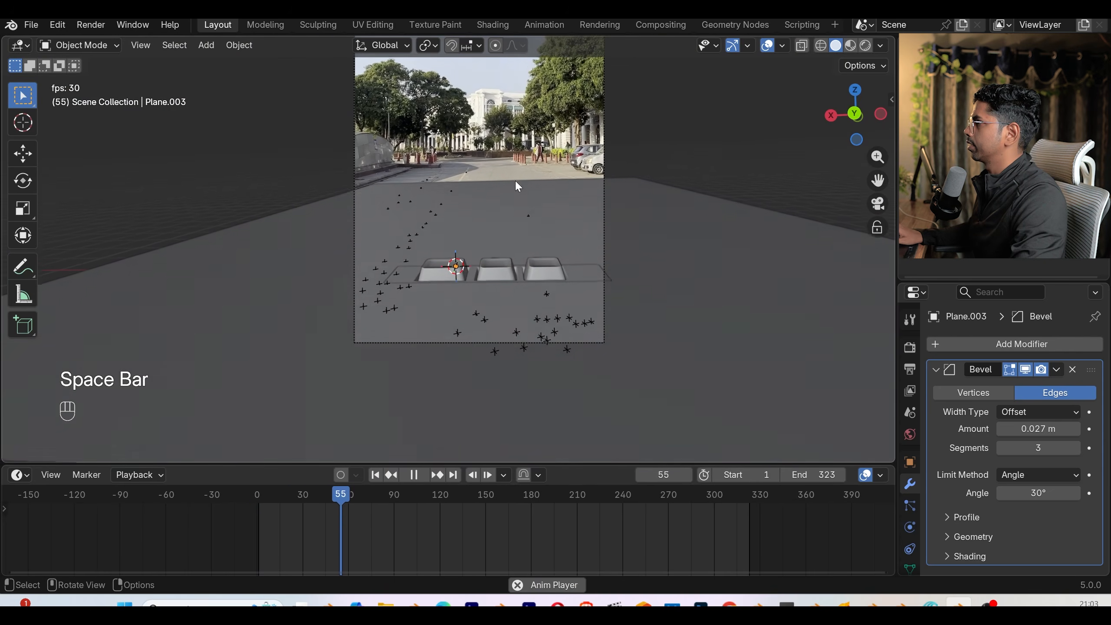
key("space")
key("ctrl+s")
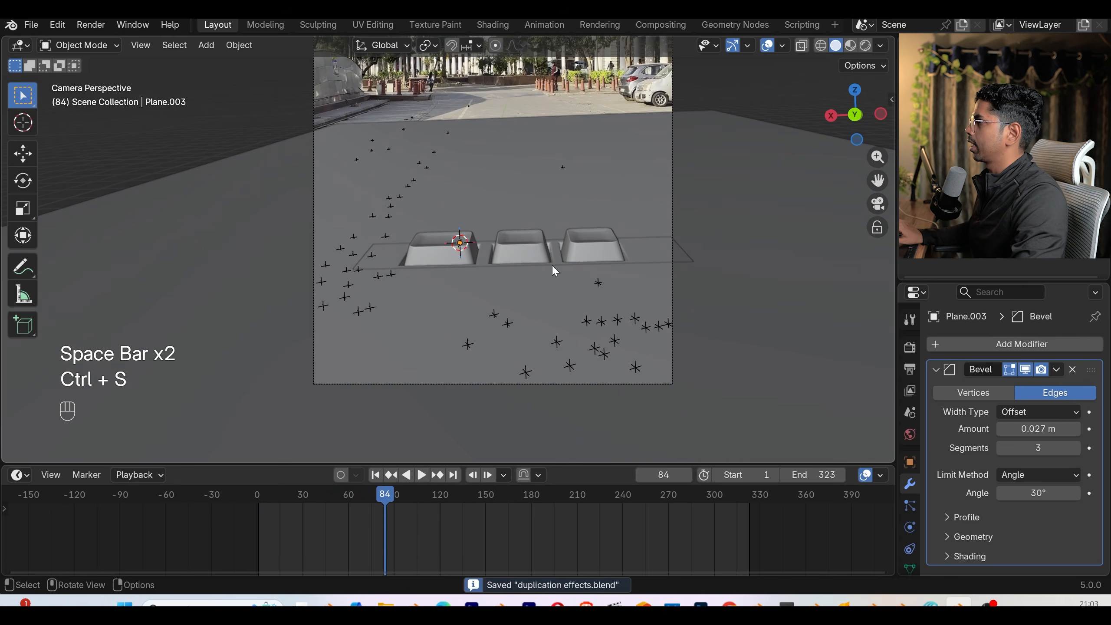
- Switch the viewport to rendered shading, widen the render settings area and set the render engine to Cycles
middle_click_drag(552, 263, 558, 301, "shift")
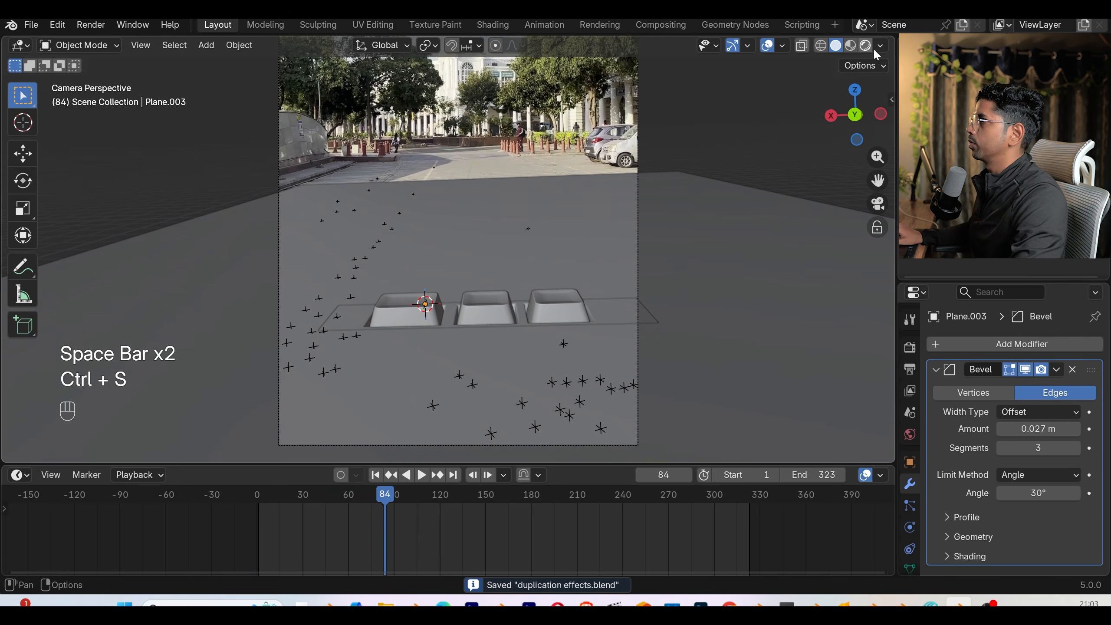
left_click(866, 45)
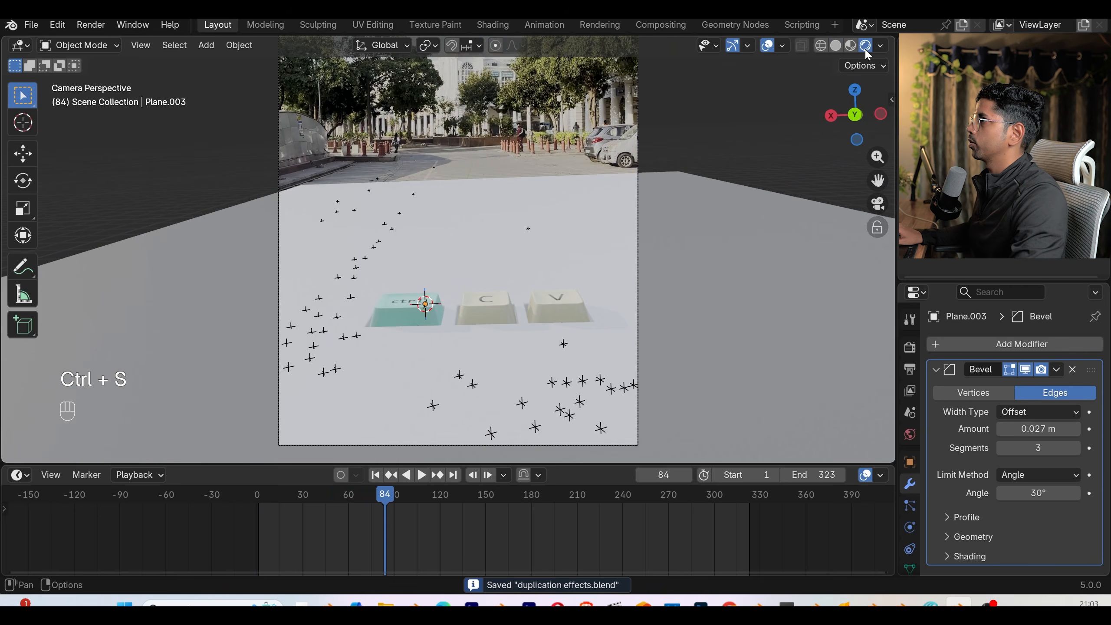
left_click(910, 347)
left_click_drag(951, 283, 949, 268)
left_click_drag(892, 315, 859, 316)
left_click(1040, 331)
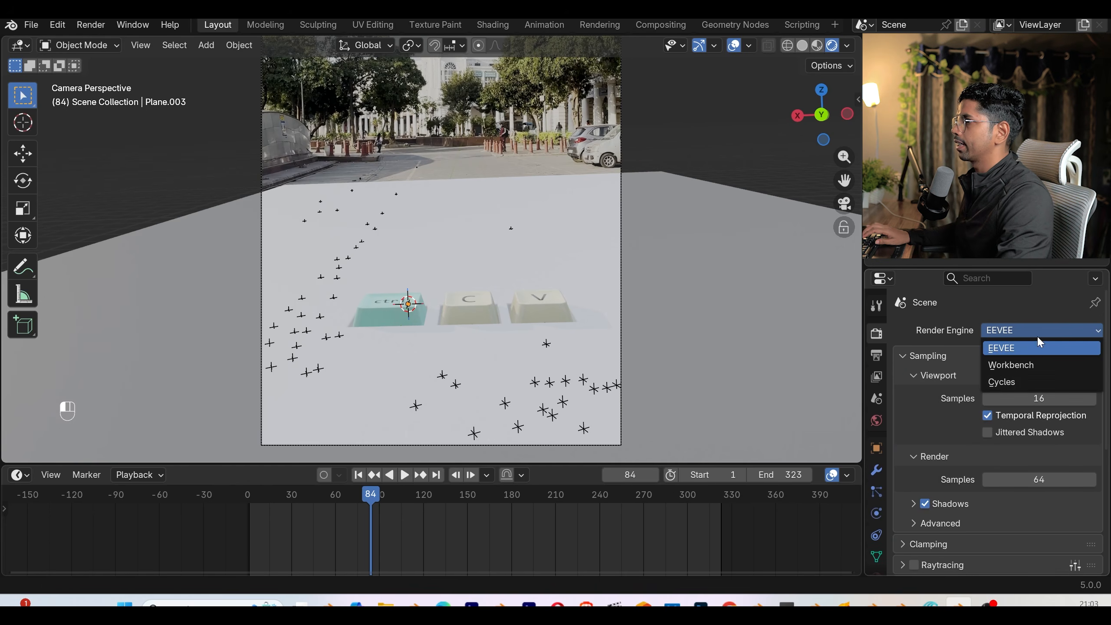
left_click(999, 382)
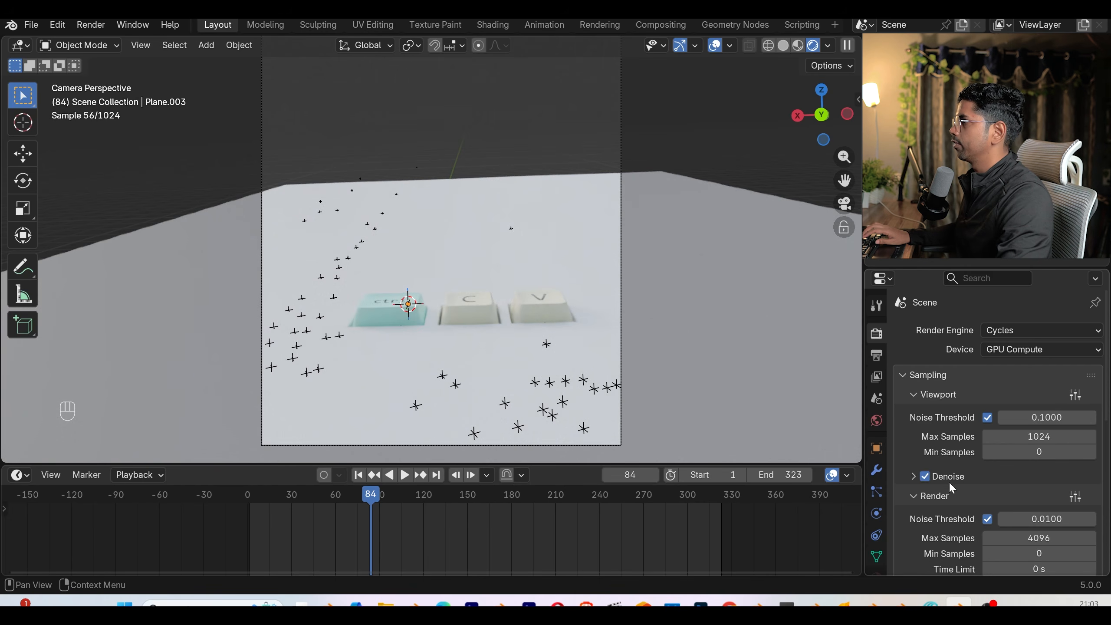
- Make the film background transparent in the Cycles render settings
scroll(438, 509, "down", 1)
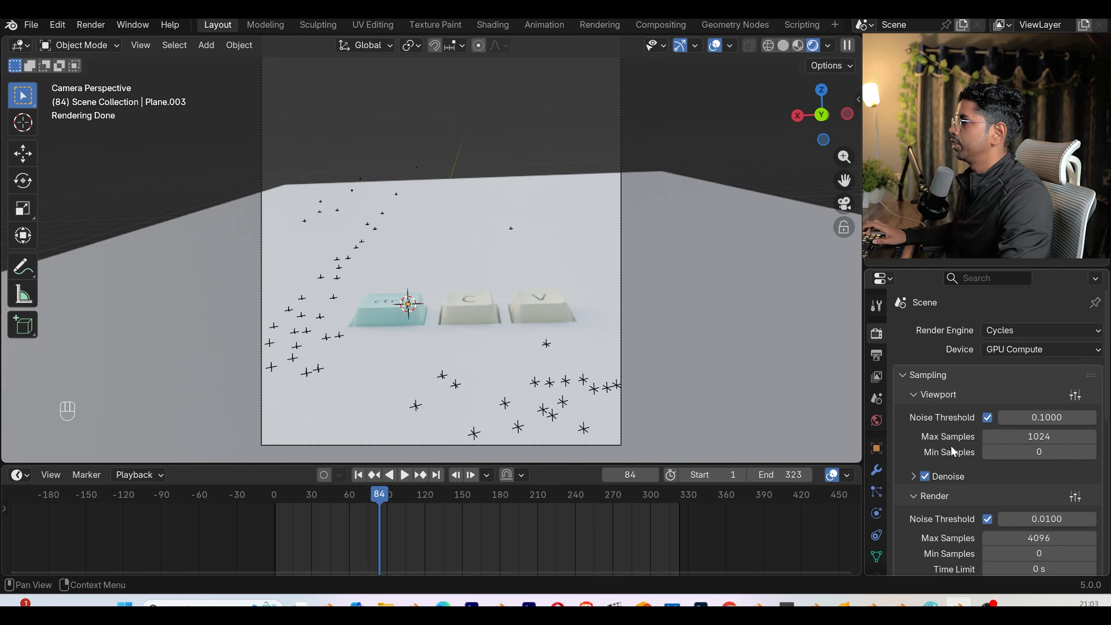
scroll(914, 462, "down", 10)
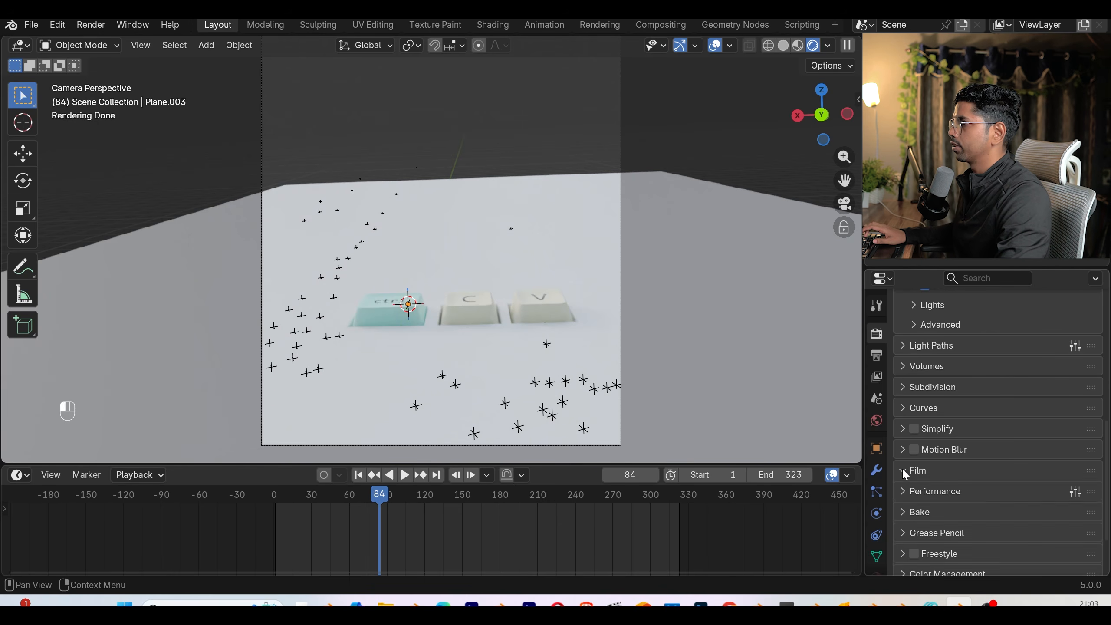
left_click(902, 466)
scroll(918, 470, "down", 3)
left_click(925, 489)
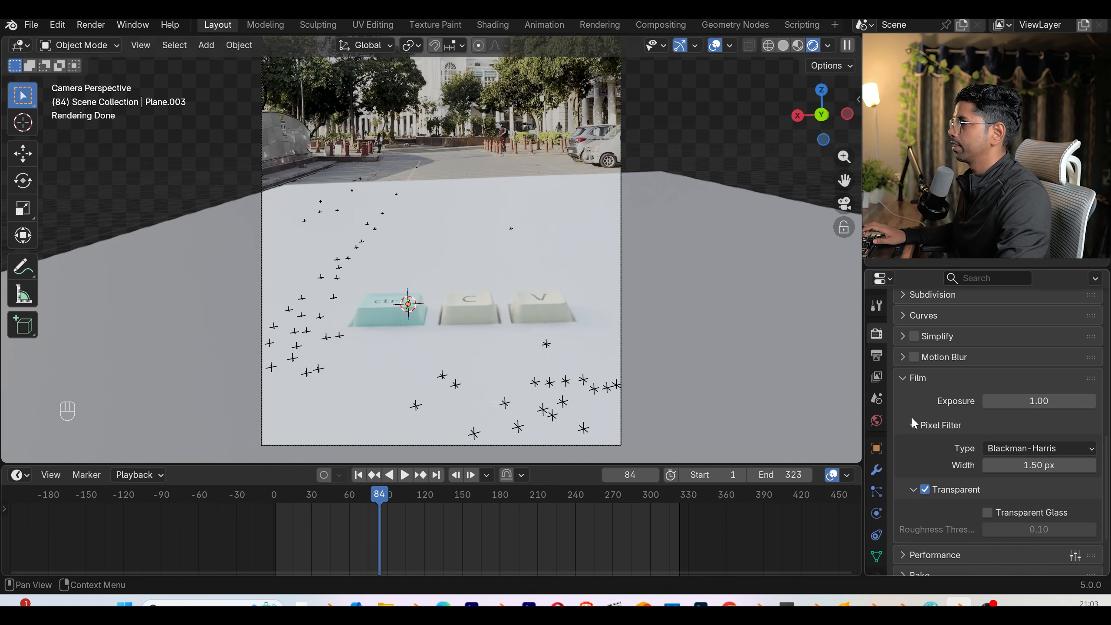
scroll(911, 417, "up", 15)
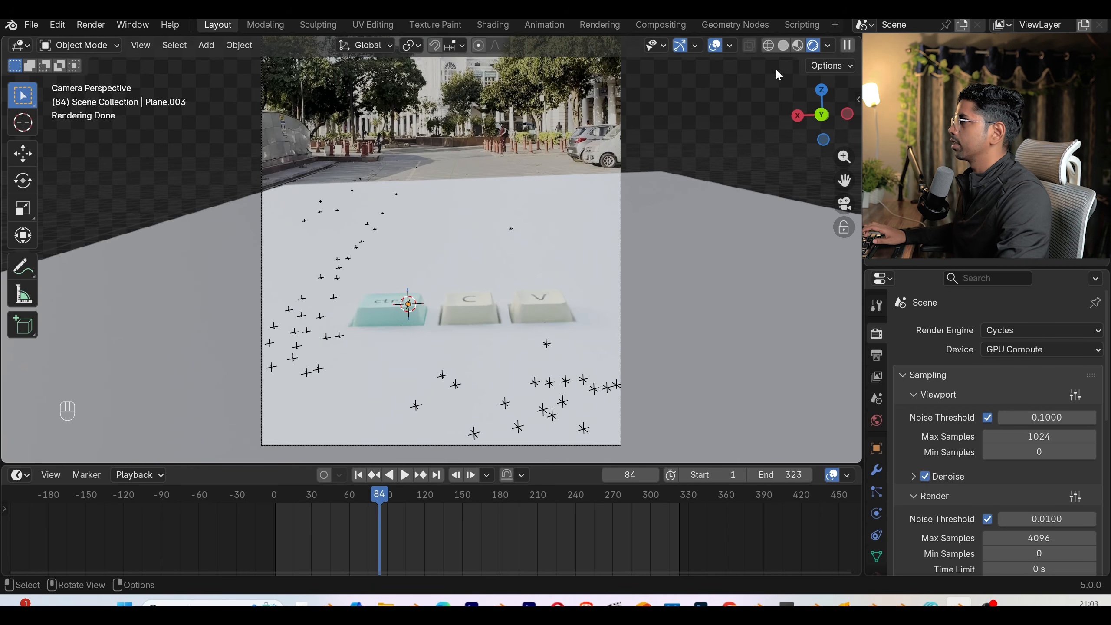
- Enable Scene World lighting in the rendered viewport and set the world colour source to an Environment Texture
left_click(827, 46)
left_click(739, 187)
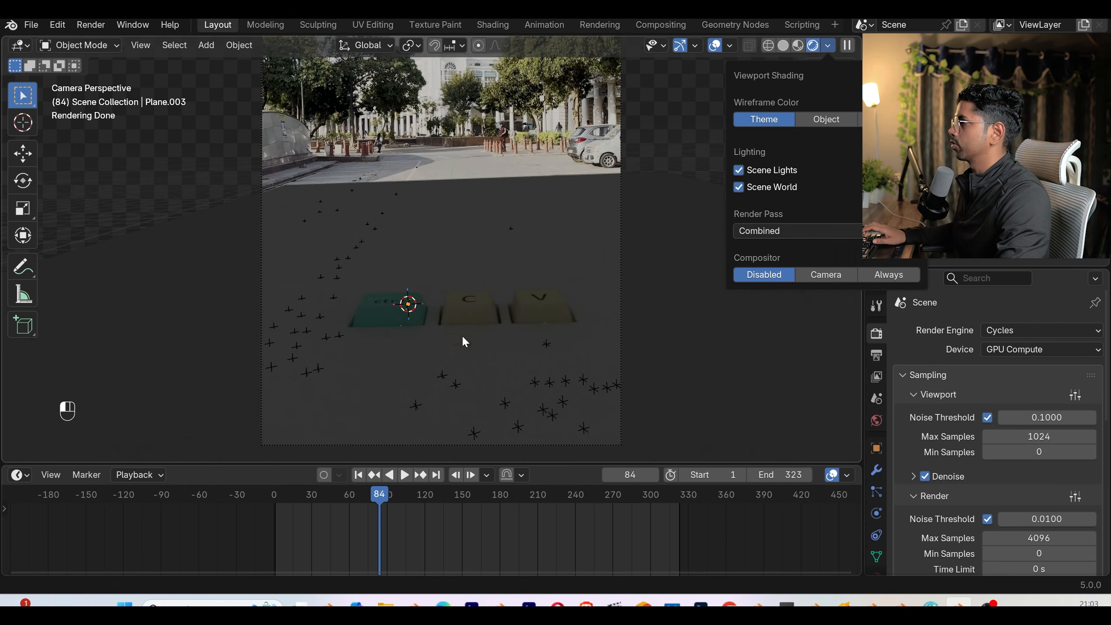
left_click(876, 420)
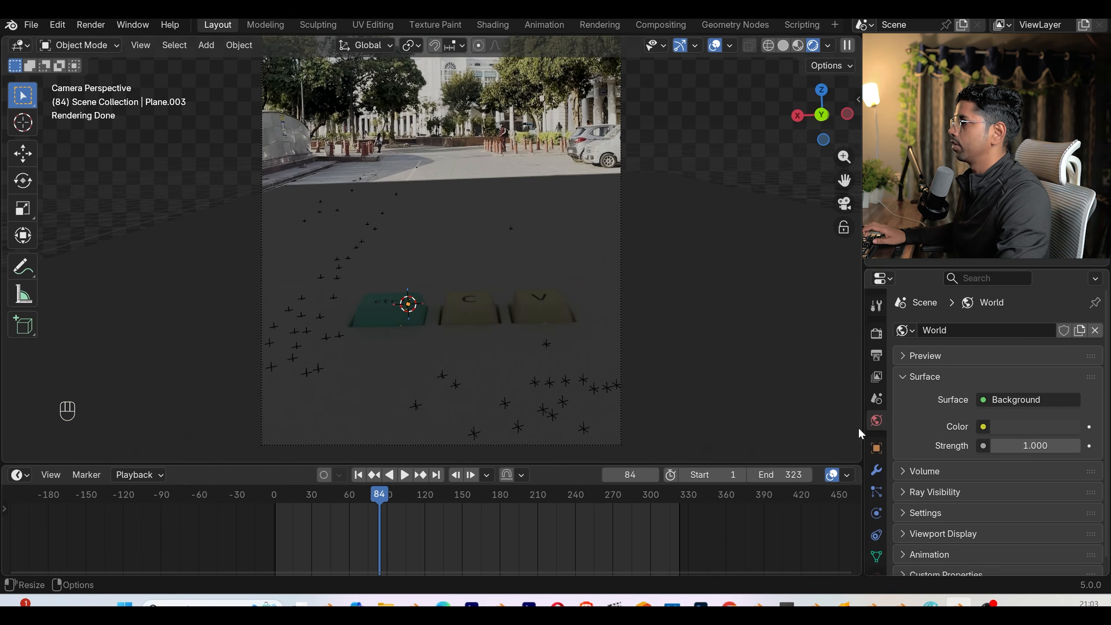
left_click(985, 428)
left_click(679, 273)
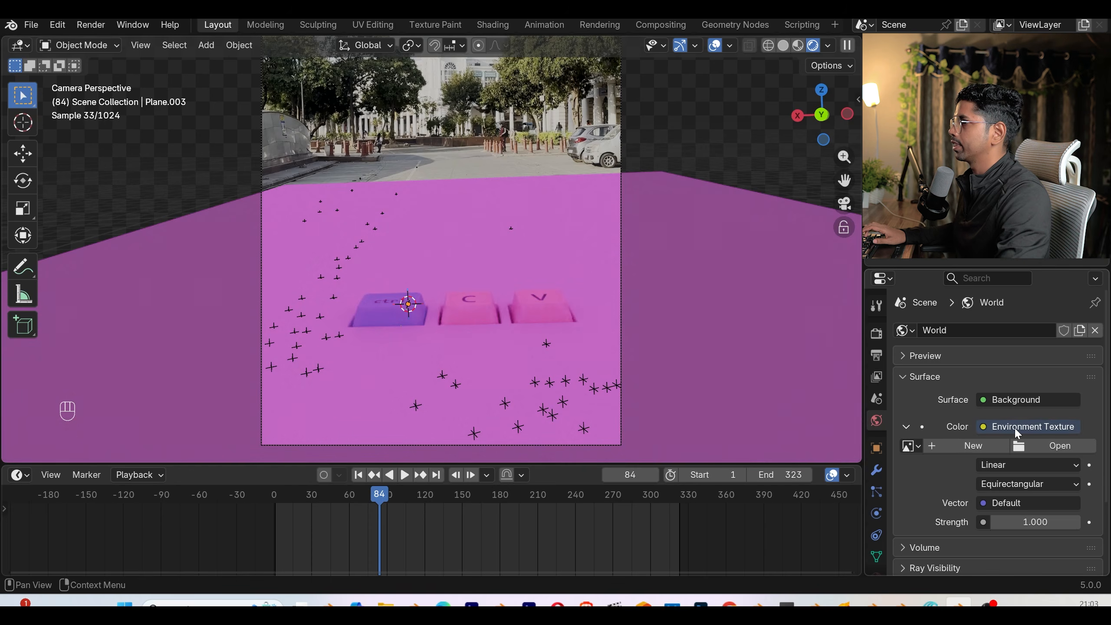
- Load PXL_20240309_085249827.PHOTOSPHERE.jpg as the world's environment image and set the world strength to 2
left_click(1052, 446)
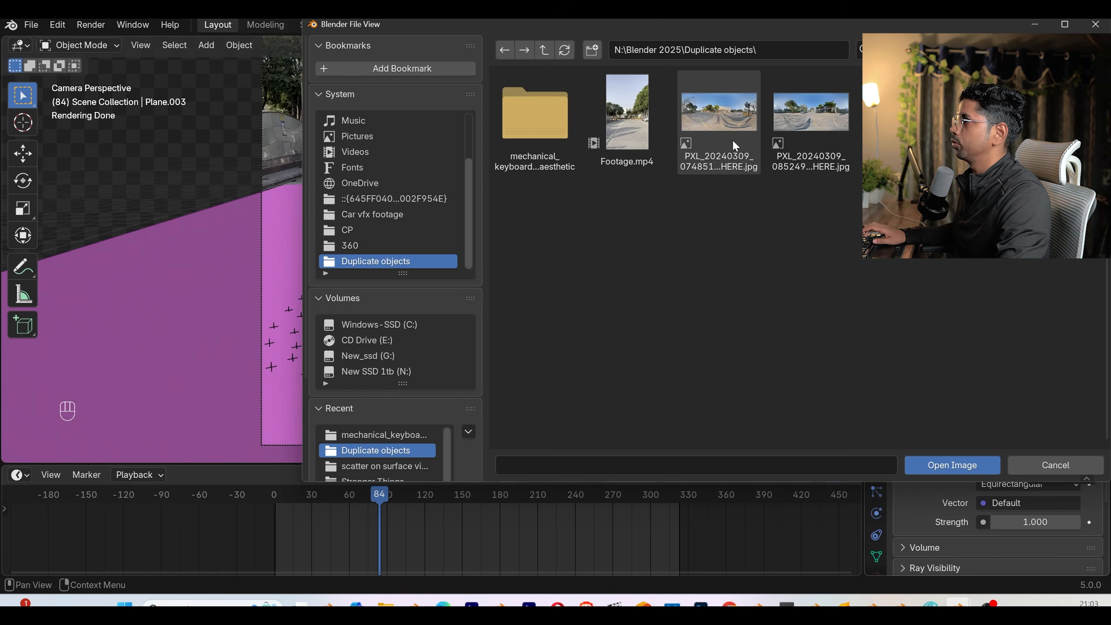
left_click(819, 132)
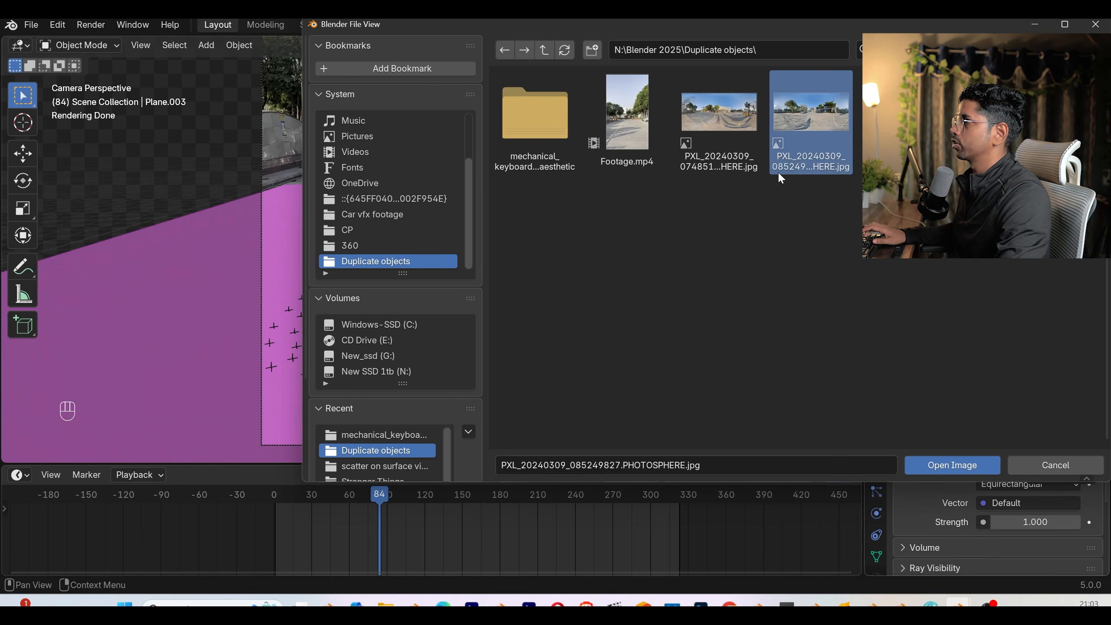
left_click(973, 463)
scroll(974, 463, "down", 5)
left_click(1006, 487)
type("2")
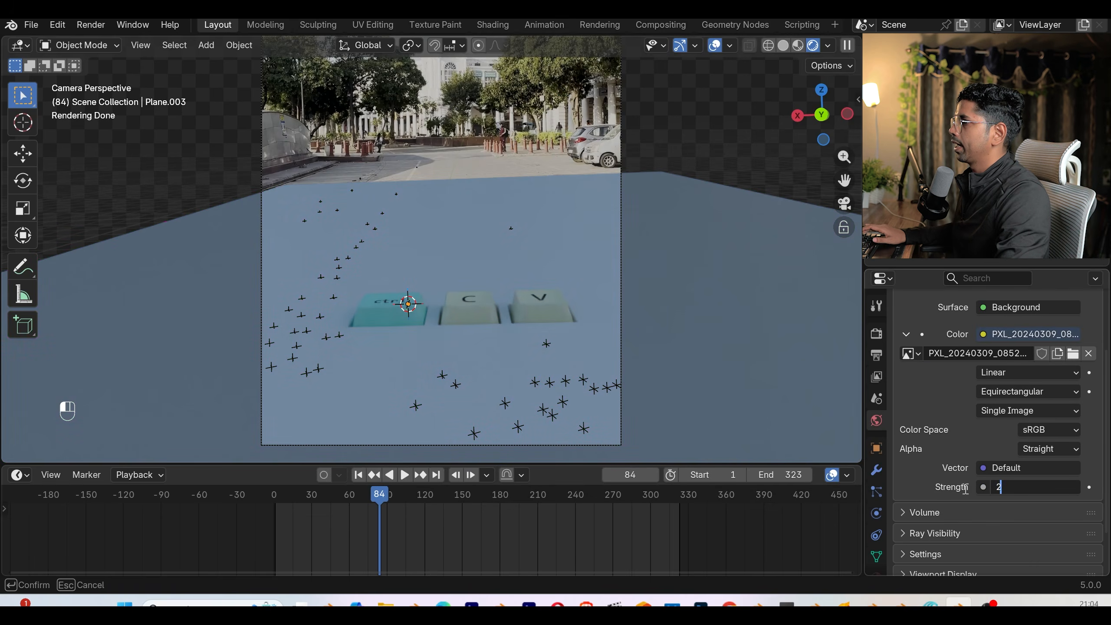
key("Return")
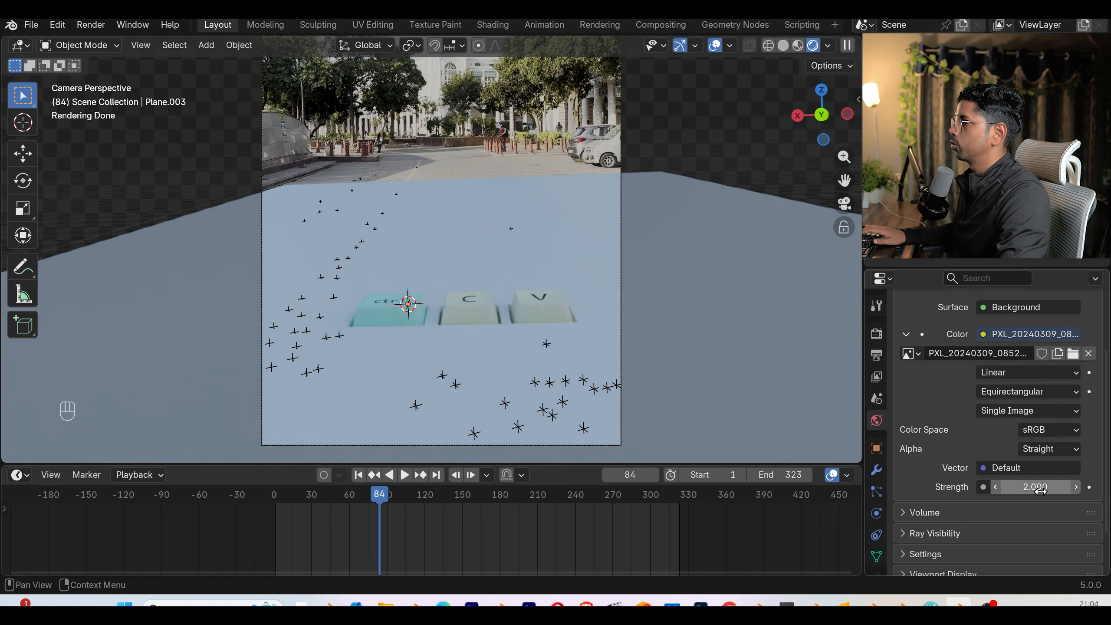
- Turn the timeline area into an enlarged Shader Editor showing the World node tree
left_click(20, 475)
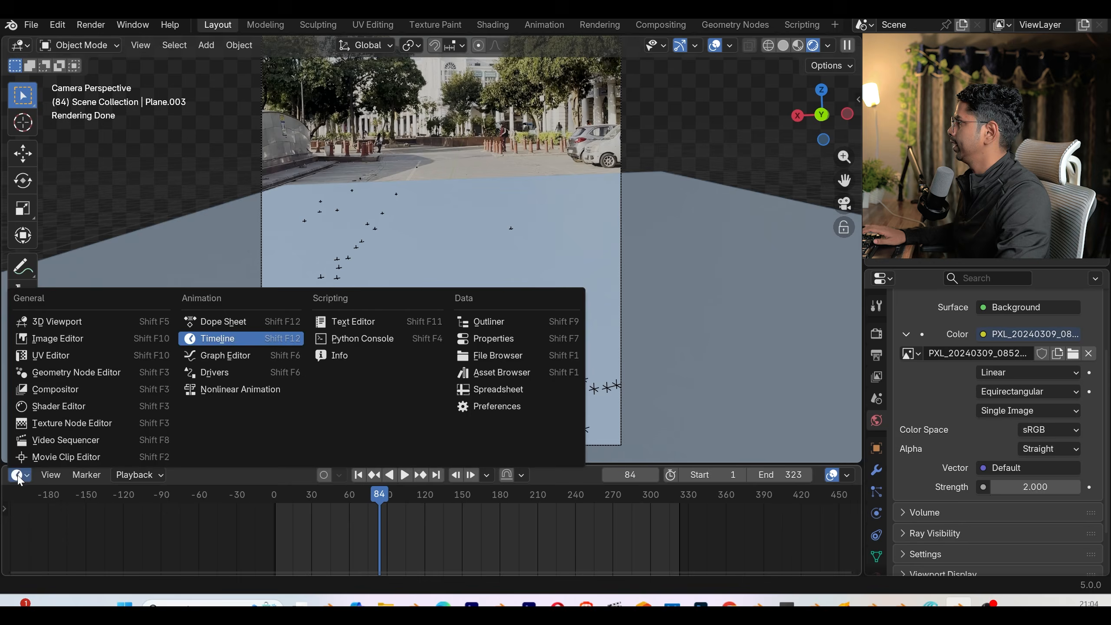
left_click(65, 405)
left_click_drag(174, 462, 174, 333)
key("n")
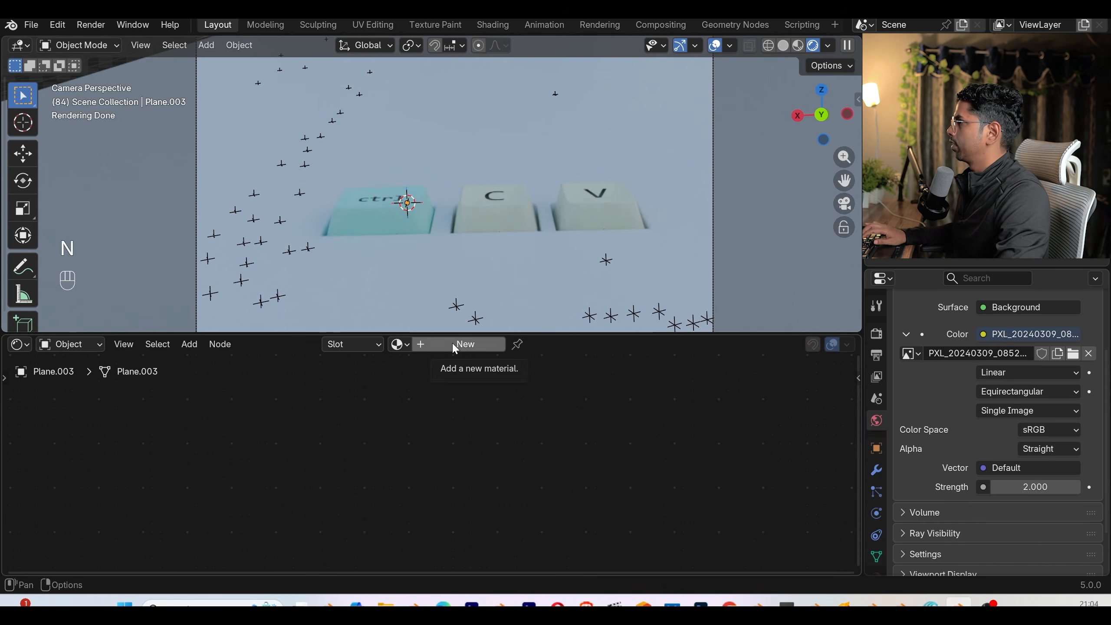
left_click(65, 345)
left_click(72, 400)
scroll(464, 432, "up", 2)
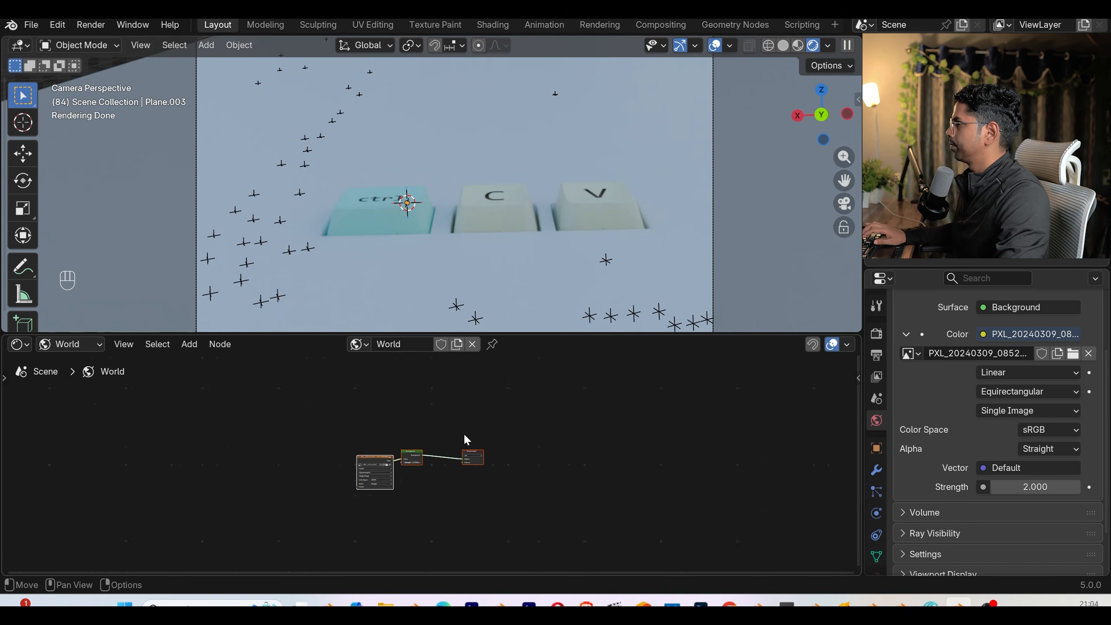
- Spread out the world nodes, leaving a wide gap between the environment texture and the Background node
key("Home")
left_click_drag(411, 419, 469, 424)
middle_click_drag(369, 442, 455, 444)
left_click_drag(405, 435, 359, 433)
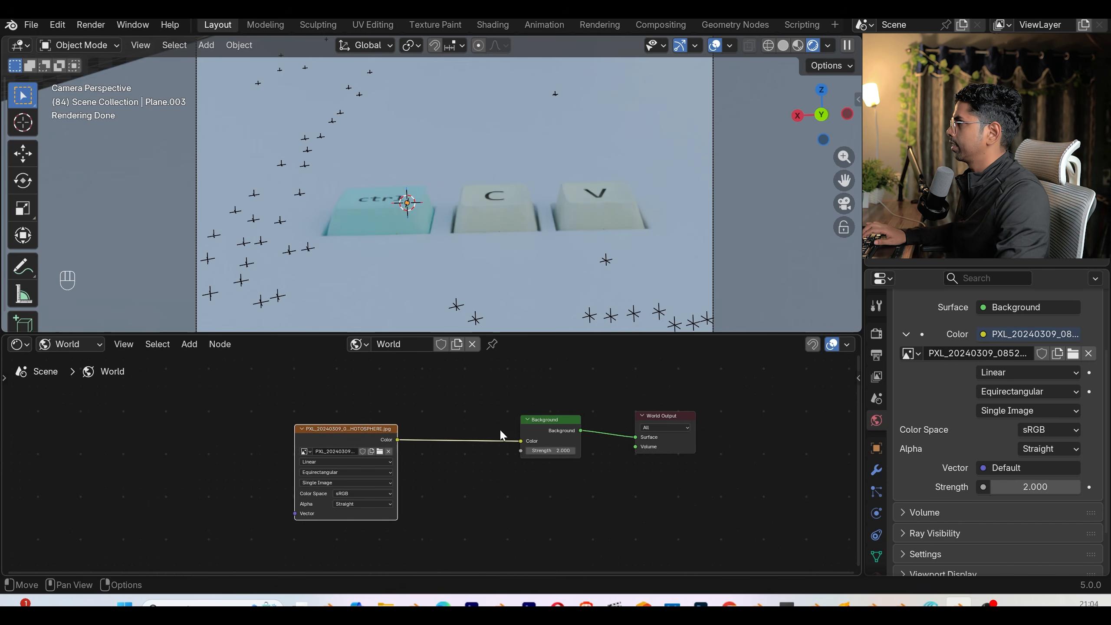
left_click_drag(550, 422, 541, 423)
scroll(627, 205, "down", 5)
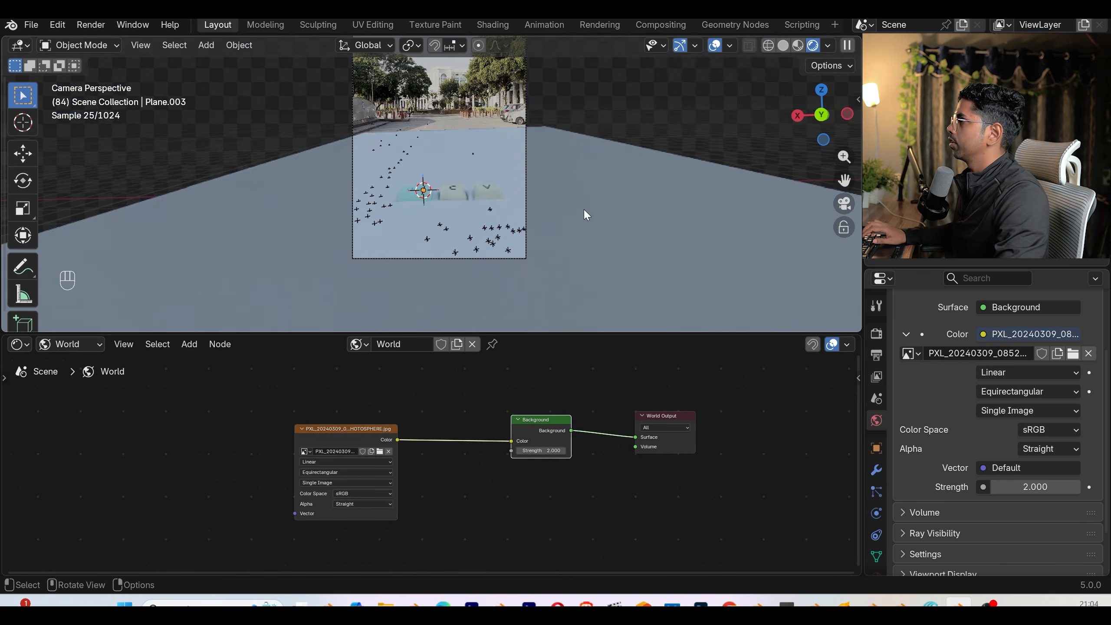
middle_click_drag(583, 209, 525, 217)
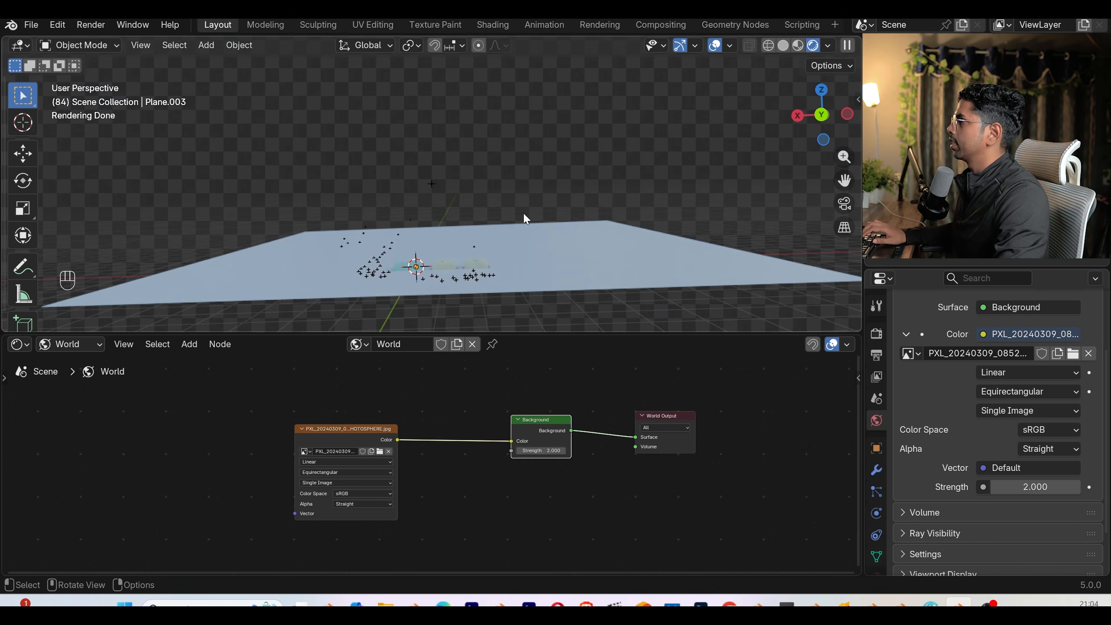
left_click(843, 204)
key("ctrl+z")
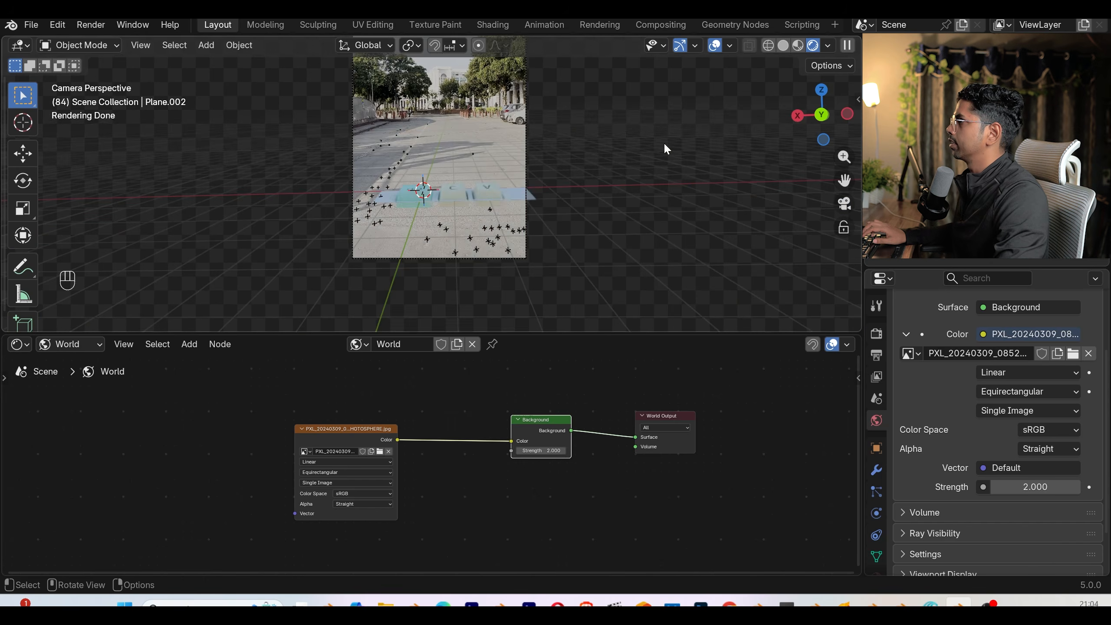
scroll(663, 142, "up", 4)
middle_click_drag(636, 145, 621, 164, "shift")
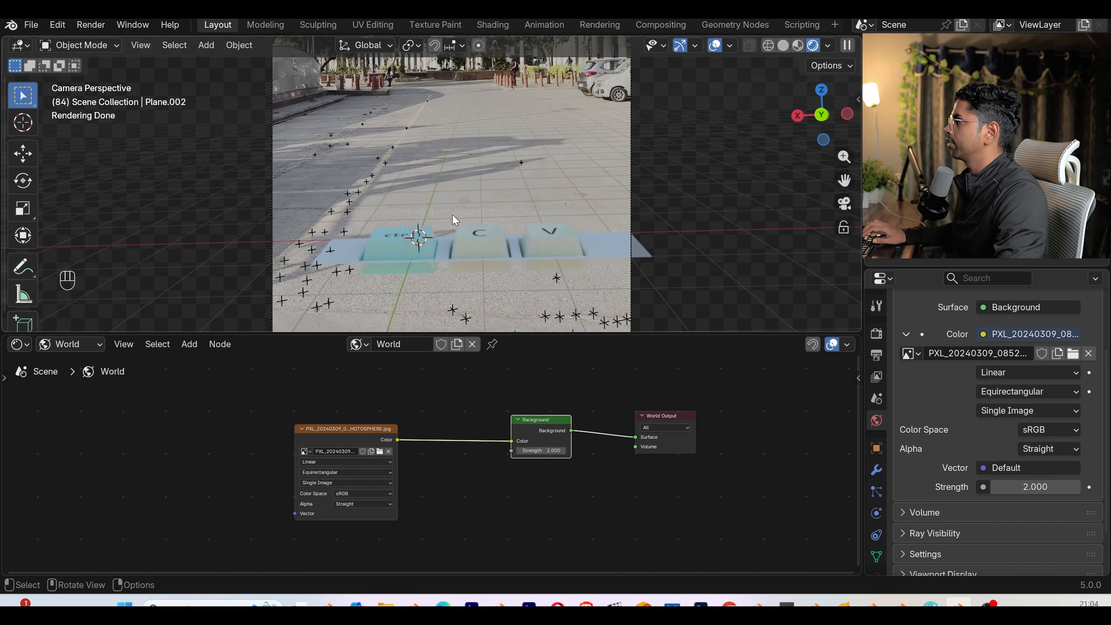
key("ctrl+z")
key("ctrl+z")
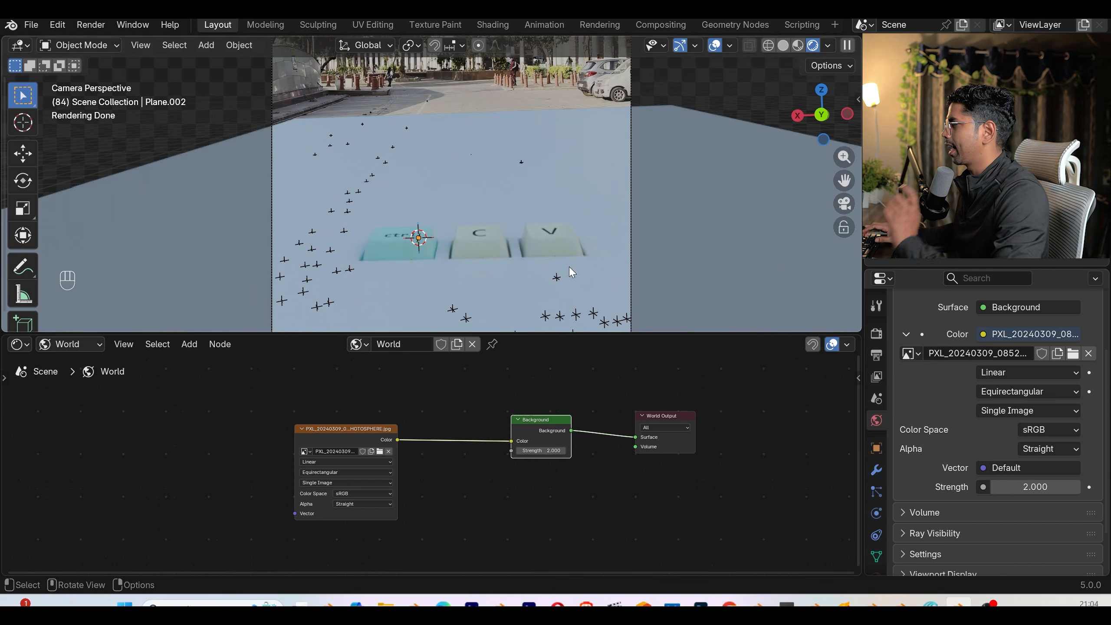
- Move the environment texture closer to the Background node and place a duplicate Background node below the original
scroll(508, 426, "up", 1)
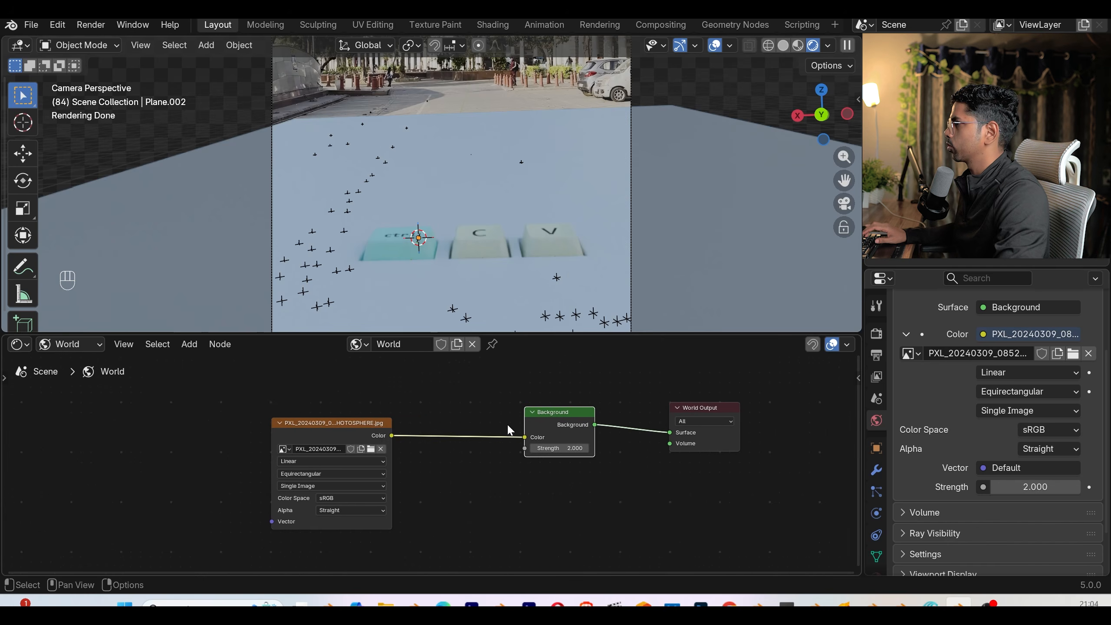
middle_click_drag(508, 424, 548, 419)
left_click_drag(373, 424, 438, 422)
middle_click_drag(453, 422, 464, 422)
left_click(560, 399)
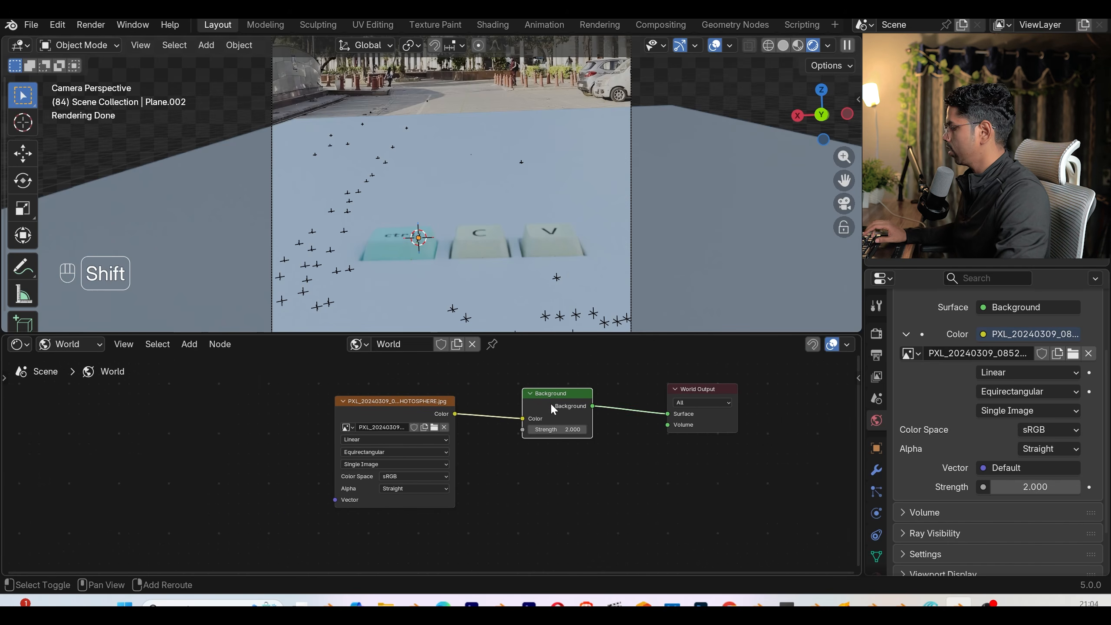
key("shift+d")
left_click(569, 469)
middle_click_drag(590, 457, 528, 462)
- Insert a Mix Shader between the original Background and World Output, and connect the duplicate Background to its second Shader input
key("shift+a")
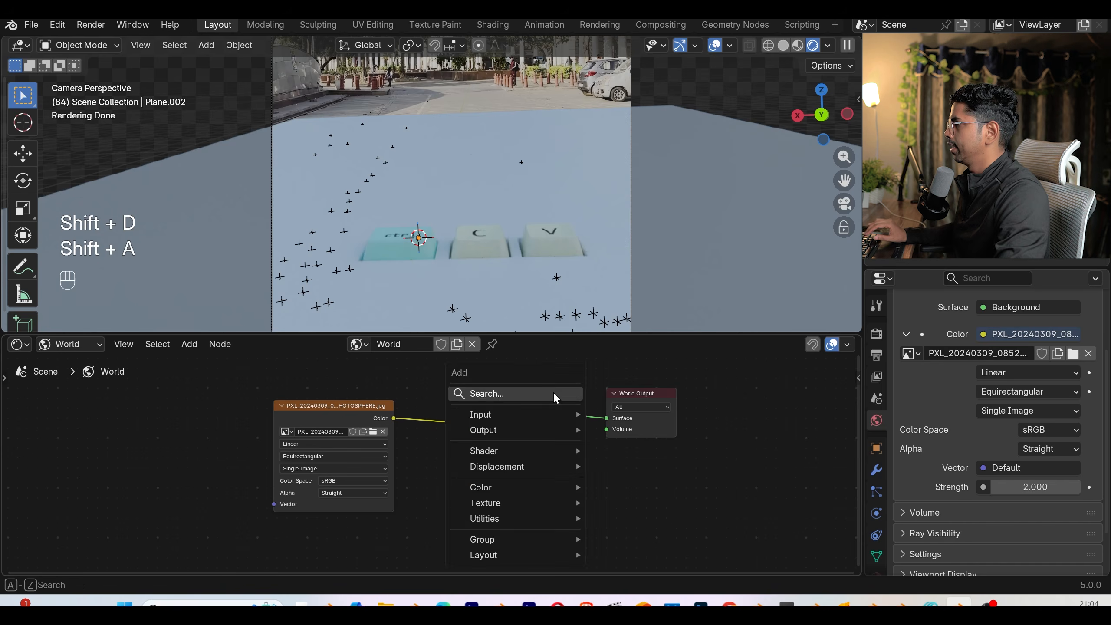
type("mix s")
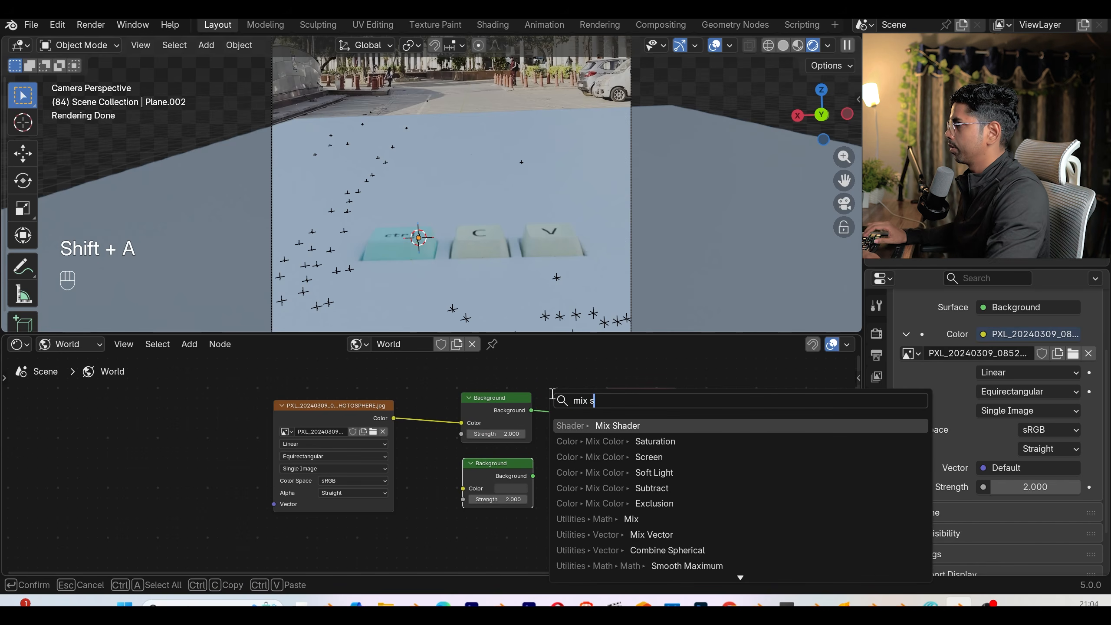
key("Return")
left_click(588, 425)
left_click_drag(533, 476, 551, 445)
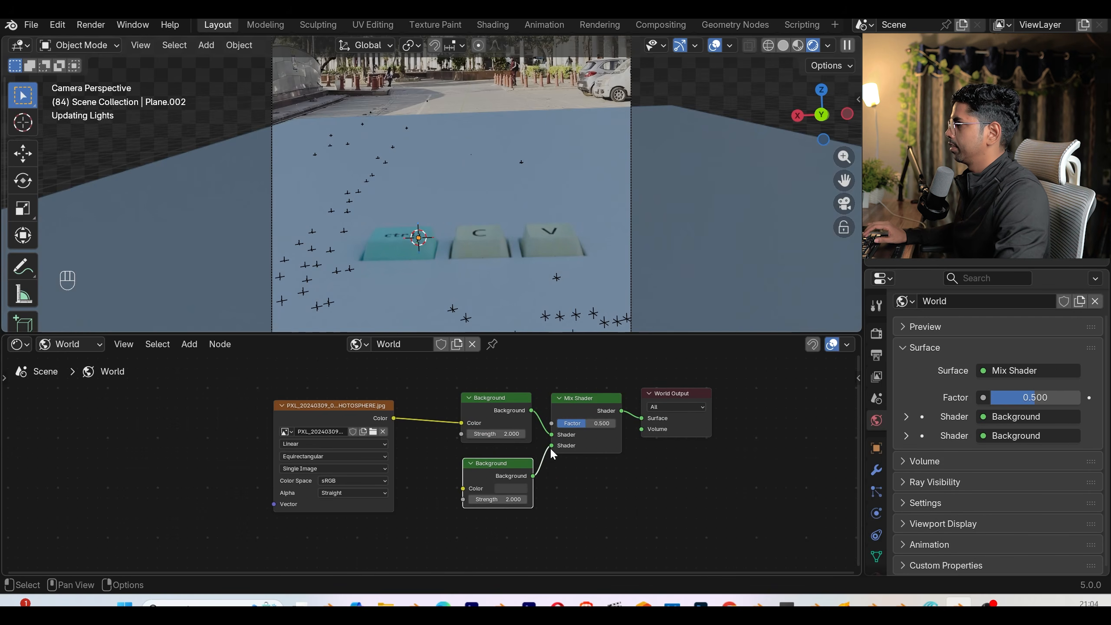
- Move the environment texture node aside and add a Sky Texture feeding the Color input of the lower Background node
middle_click_drag(377, 444, 492, 450)
left_click_drag(451, 415, 363, 416)
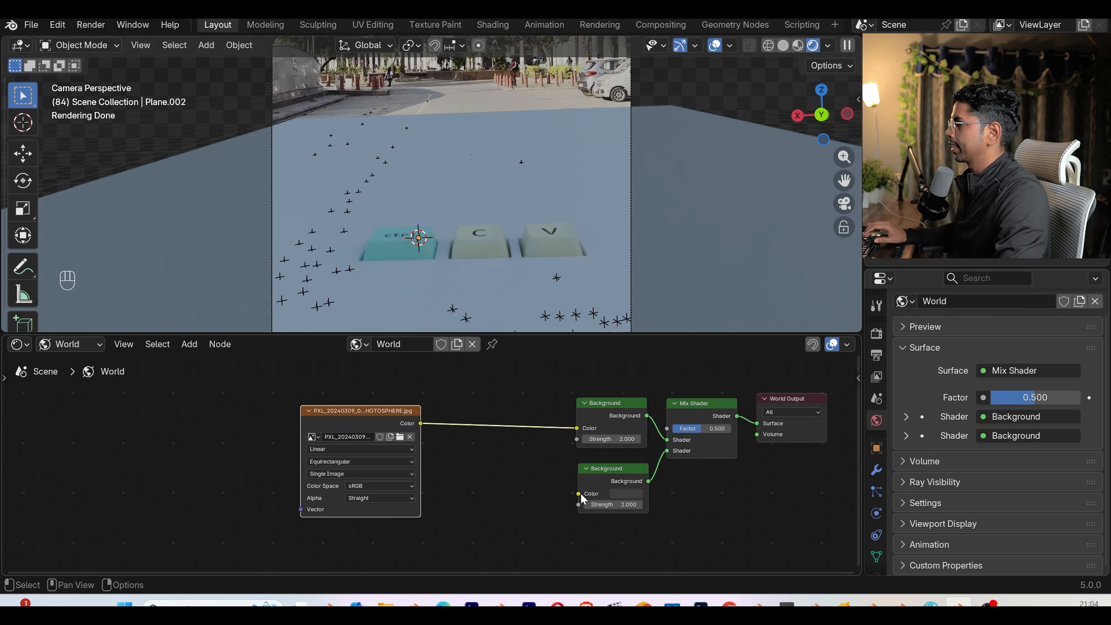
left_click_drag(578, 493, 532, 480)
type("sky")
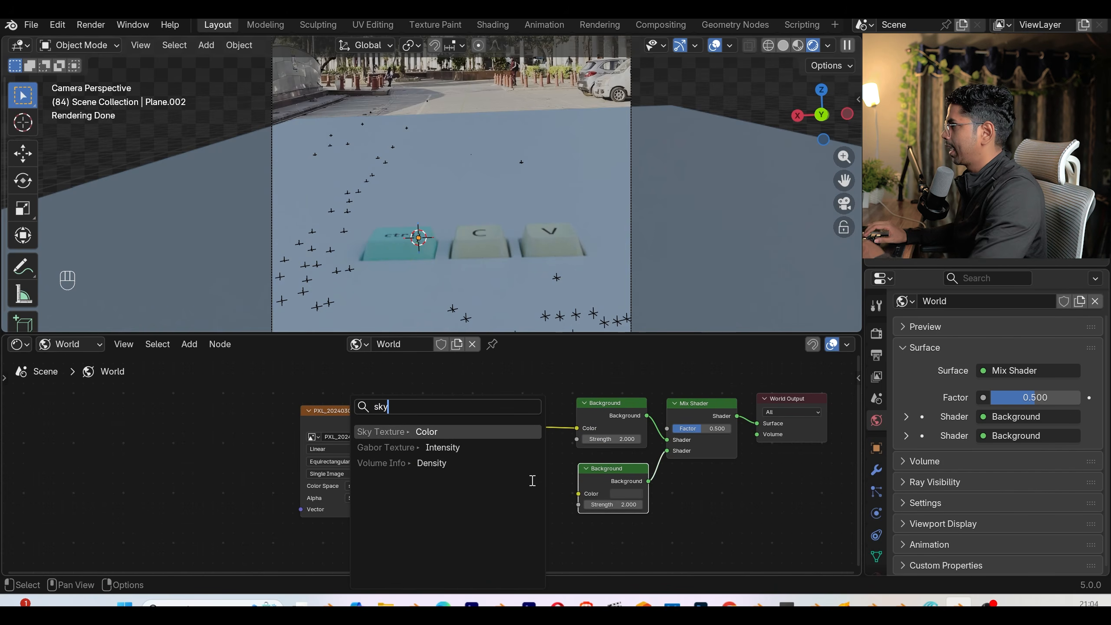
key("Return")
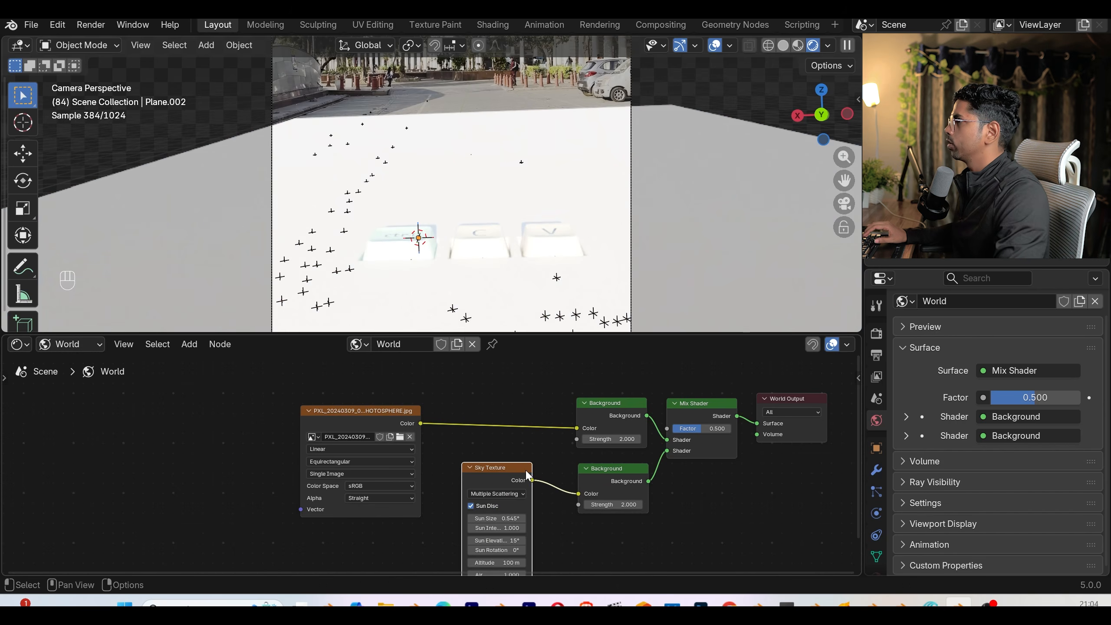
- Try the Single Scattering sky type on the Sky Texture and return it to Multiple Scattering
scroll(513, 498, "up", 4)
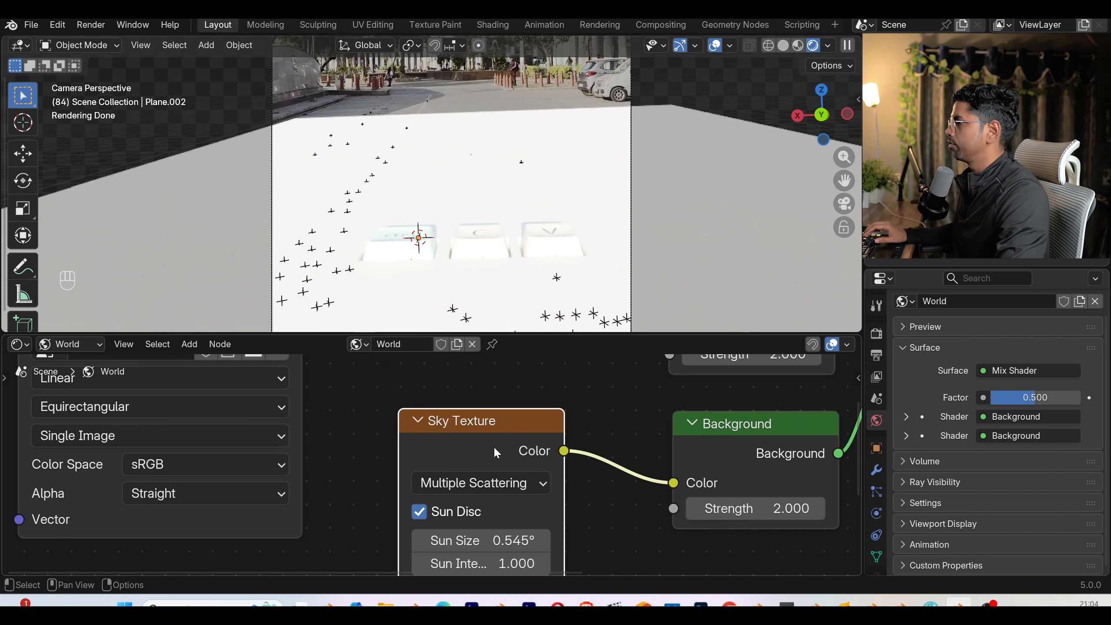
middle_click_drag(482, 448, 523, 427)
left_click(514, 467)
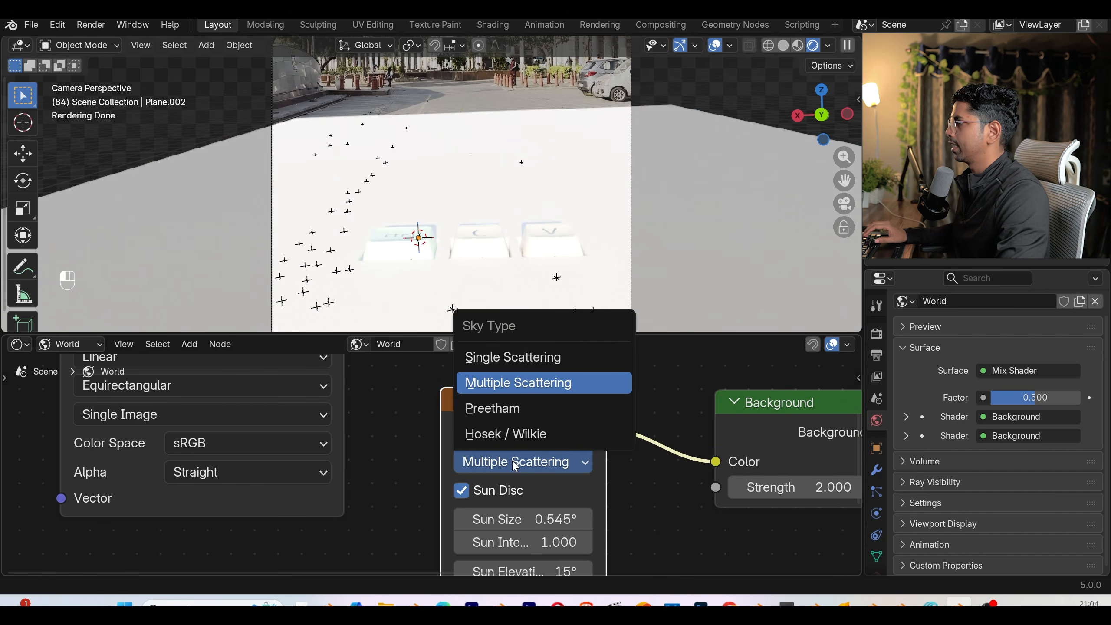
left_click(517, 359)
left_click(504, 462)
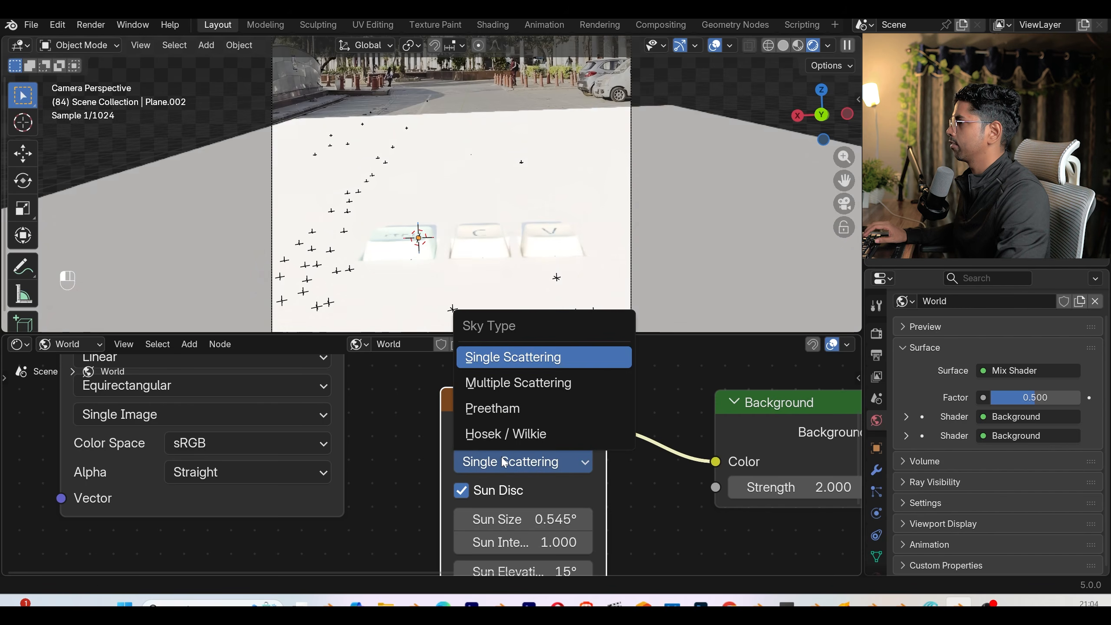
left_click(507, 389)
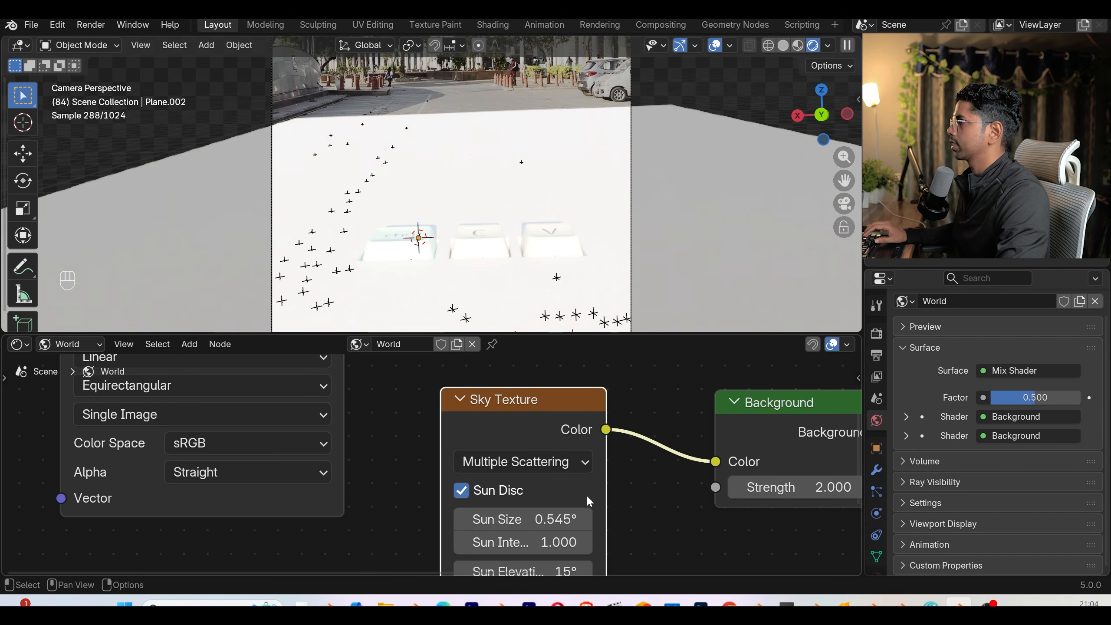
- Widen the Sky Texture node and set its Sun Intensity to 0.2
middle_click_drag(609, 504, 607, 442)
scroll(606, 450, "down", 8)
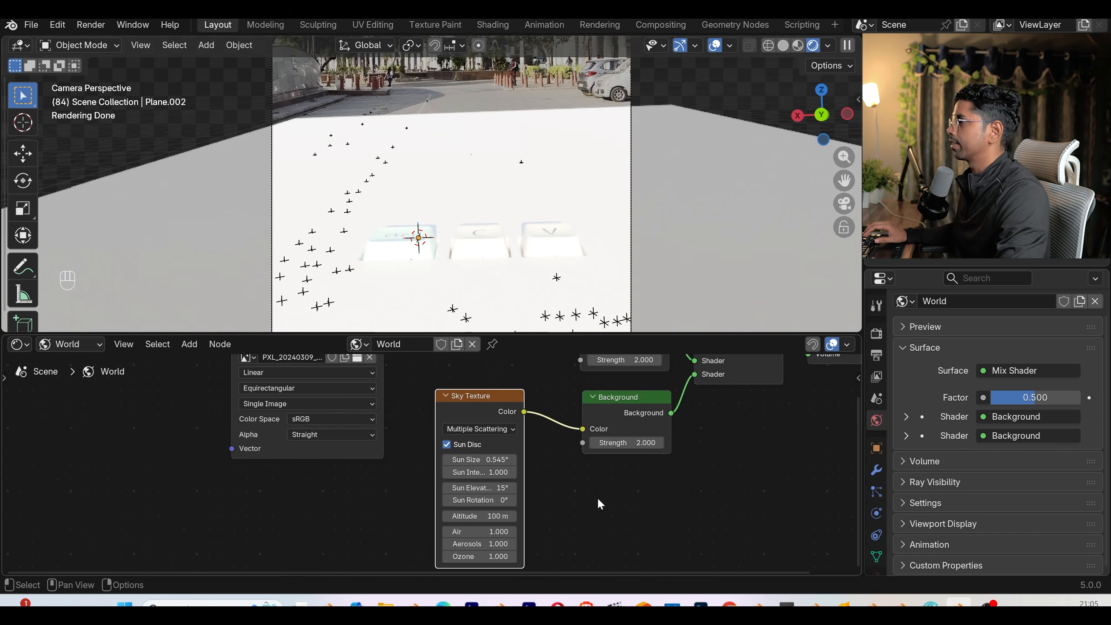
middle_click_drag(597, 497, 591, 464)
scroll(515, 542, "up", 5)
left_click_drag(563, 474, 586, 471)
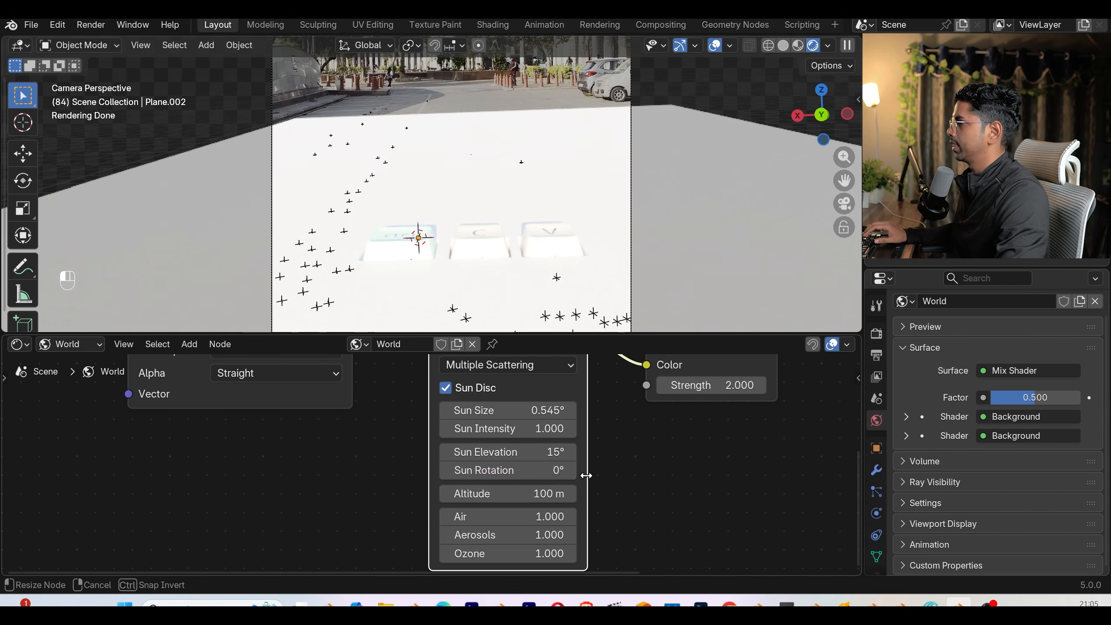
middle_click_drag(585, 462, 562, 483)
left_click(521, 451)
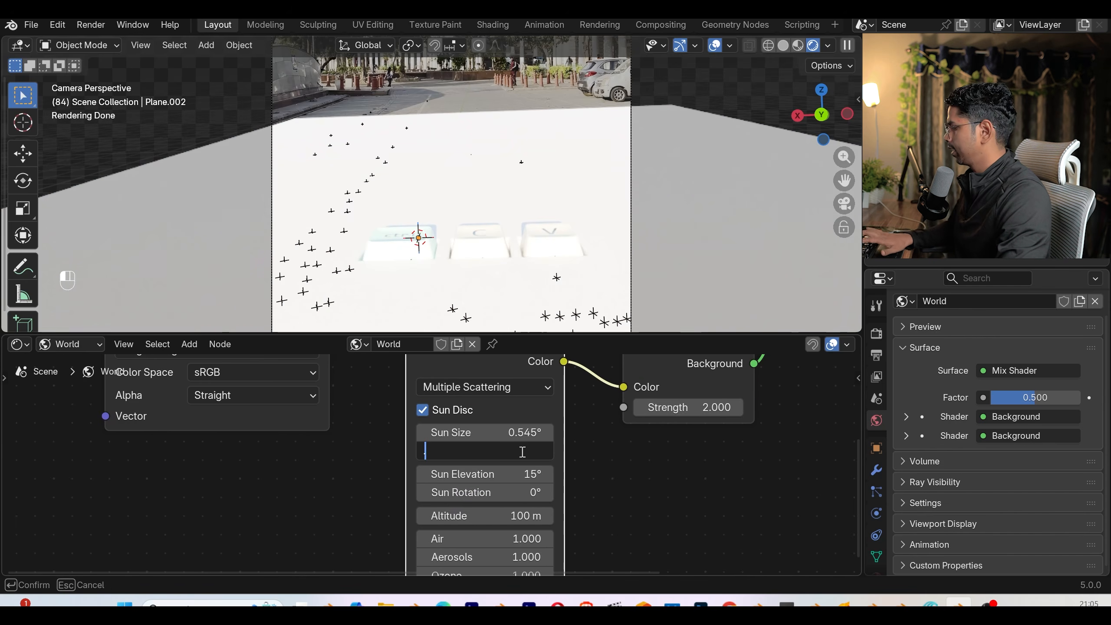
type(".2")
key("Return")
- Set the strength of the Background node fed by the Sky Texture to 1
middle_click_drag(608, 461, 513, 520)
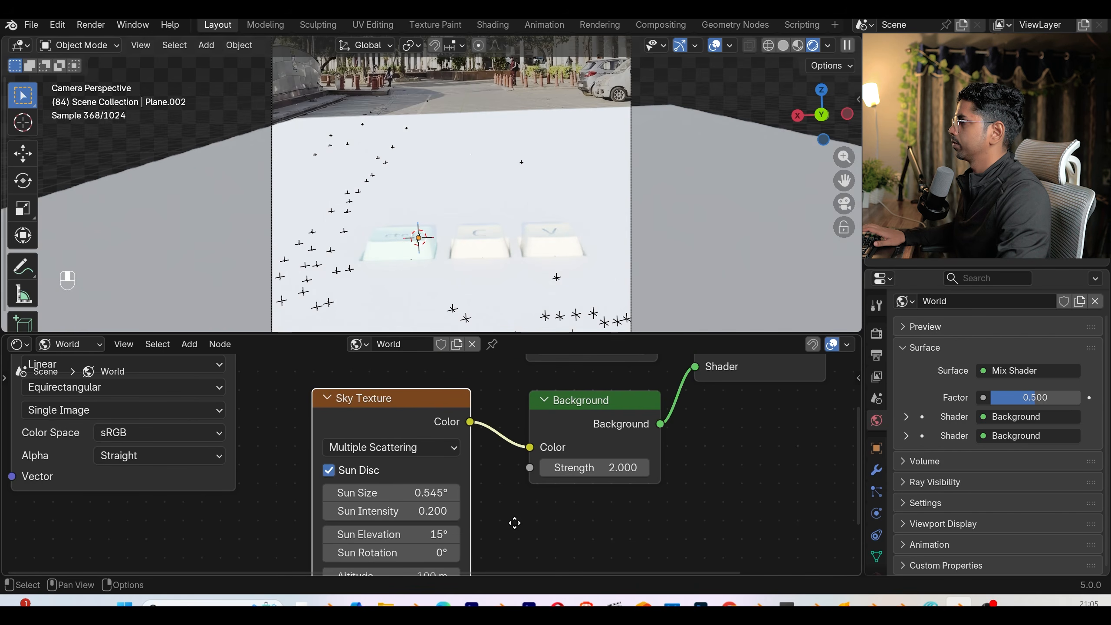
left_click(611, 464)
type("1")
key("Return")
- Set the Sky Texture's Sun Elevation to 25°
scroll(665, 468, "down", 2)
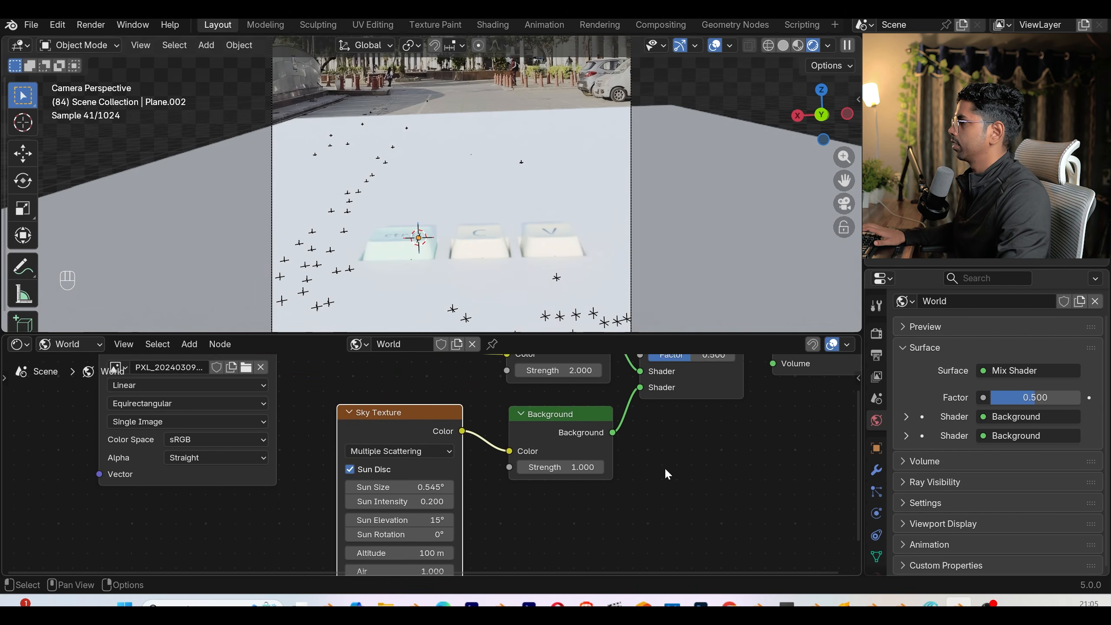
middle_click_drag(536, 523, 570, 463)
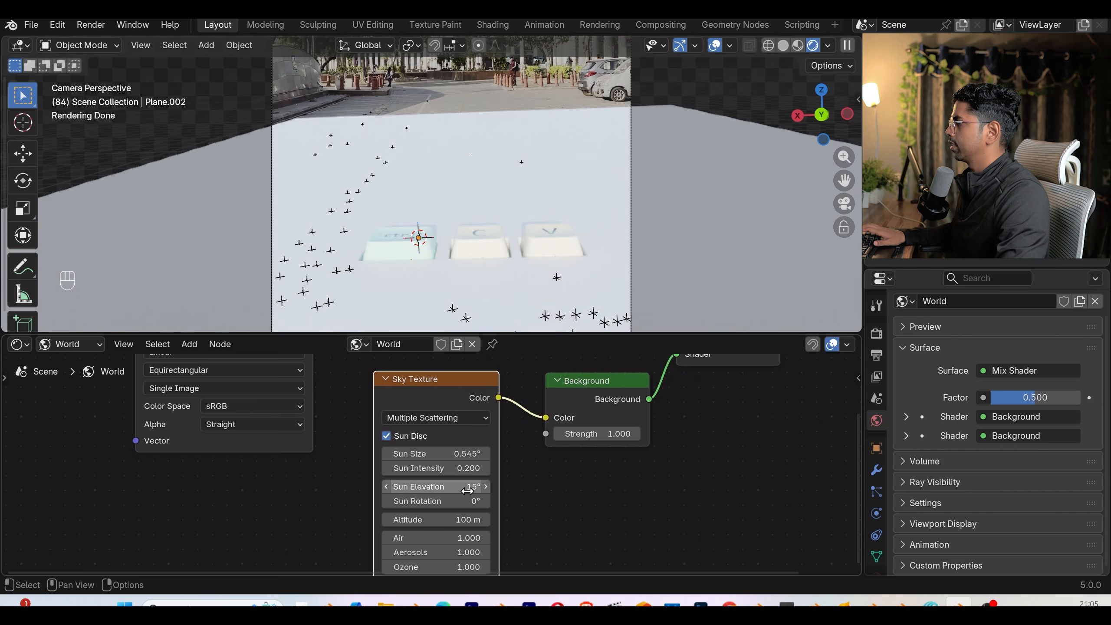
left_click(467, 490)
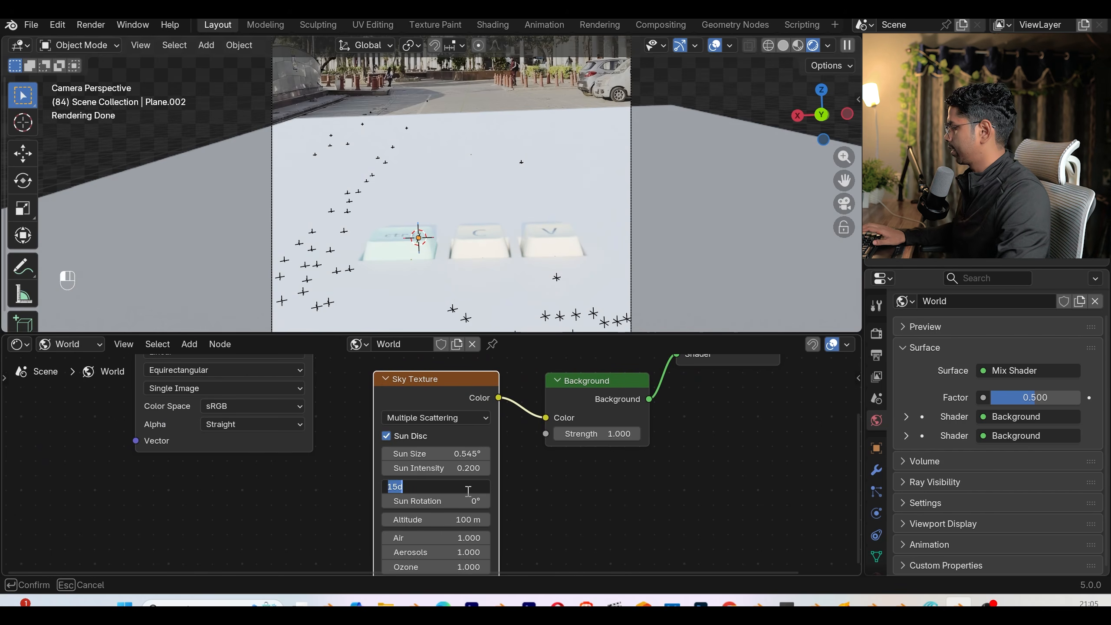
type("25")
key("Return")
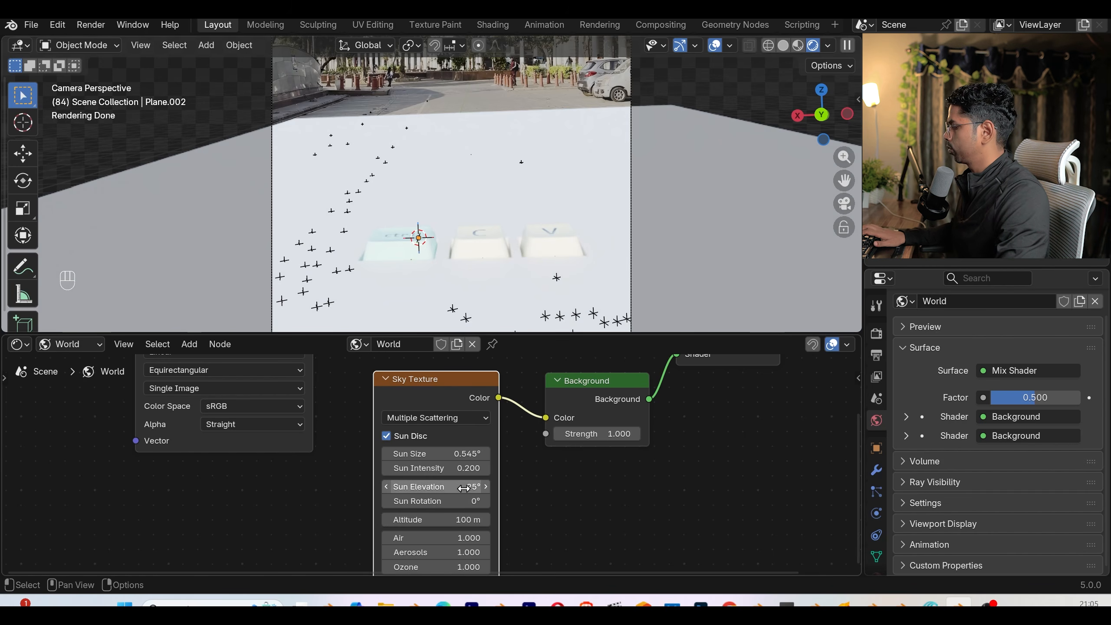
- Set the Sky Texture's Sun Rotation to about 70.3° so the keys cast shadows sideways across the ground
scroll(516, 480, "down", 1, "shift")
left_click_drag(477, 486, 486, 486)
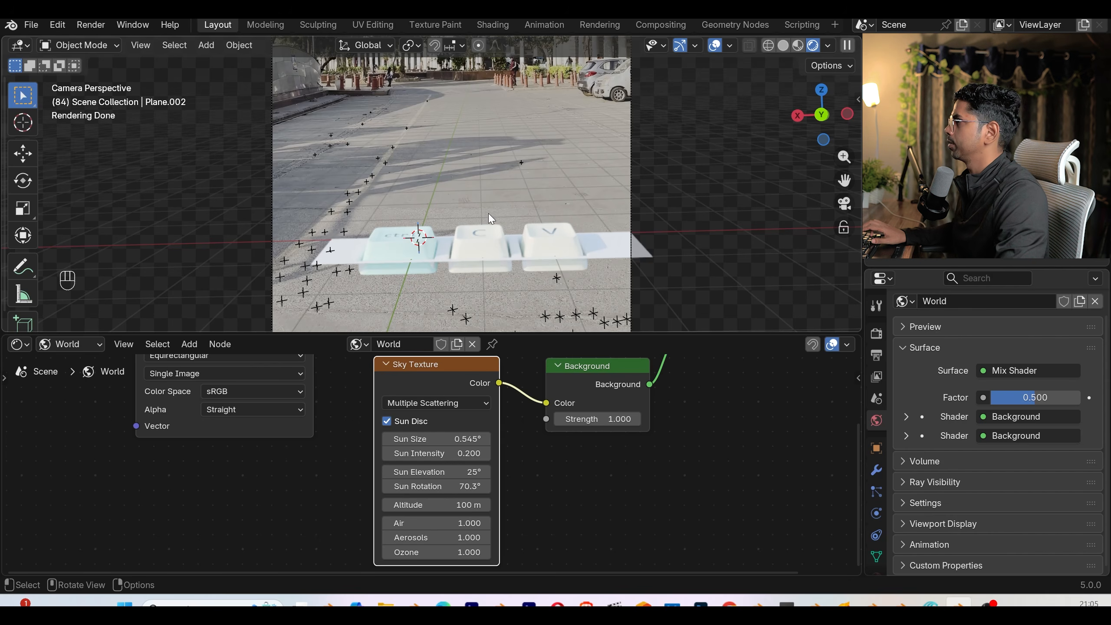
left_click(1078, 149)
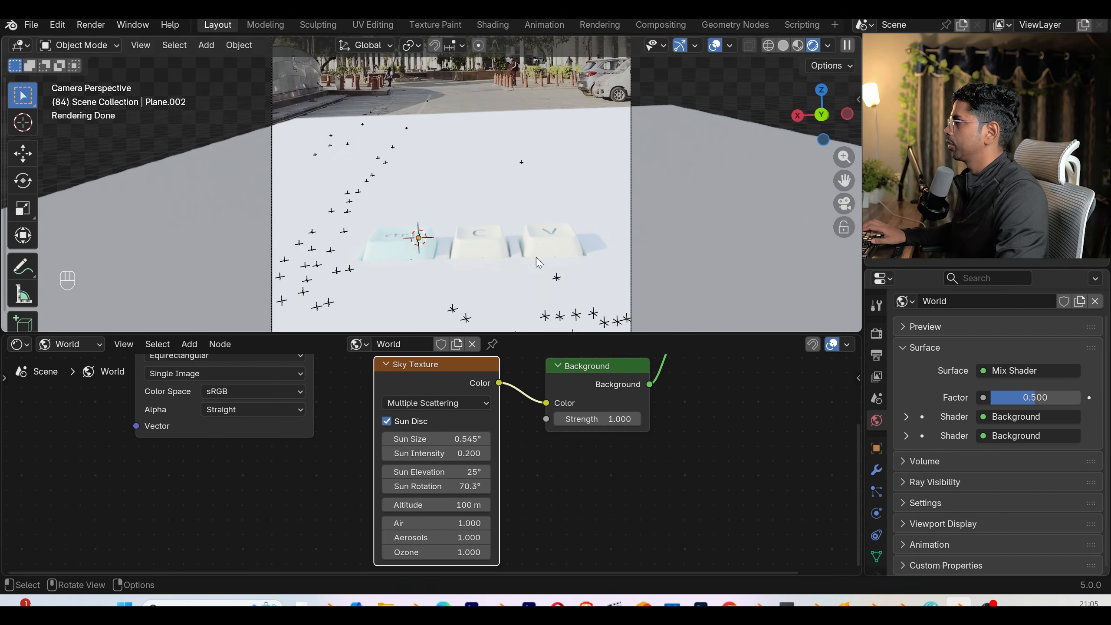
- Set the Sky Texture's Sun Elevation to 15° and its Sun Size to 2°
left_click(474, 470)
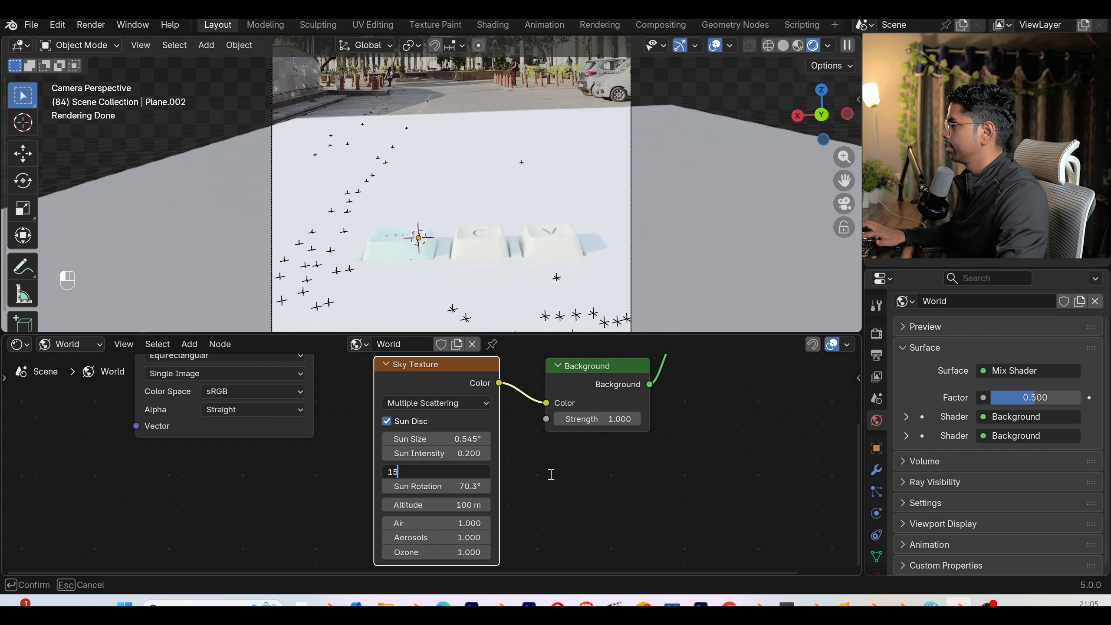
key("Return")
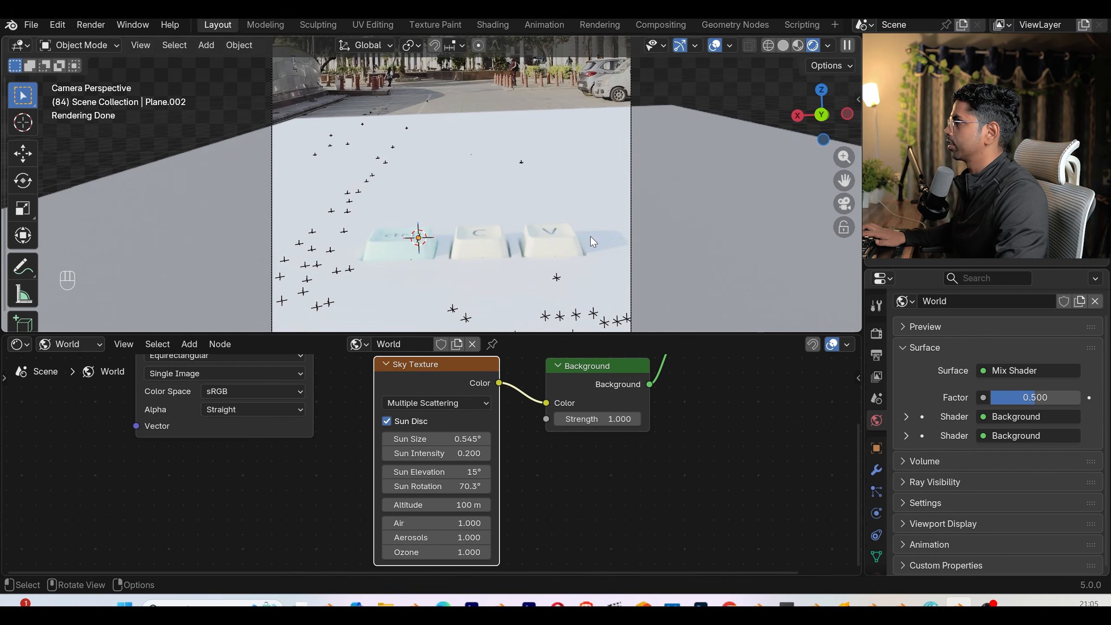
left_click(437, 438)
type("2")
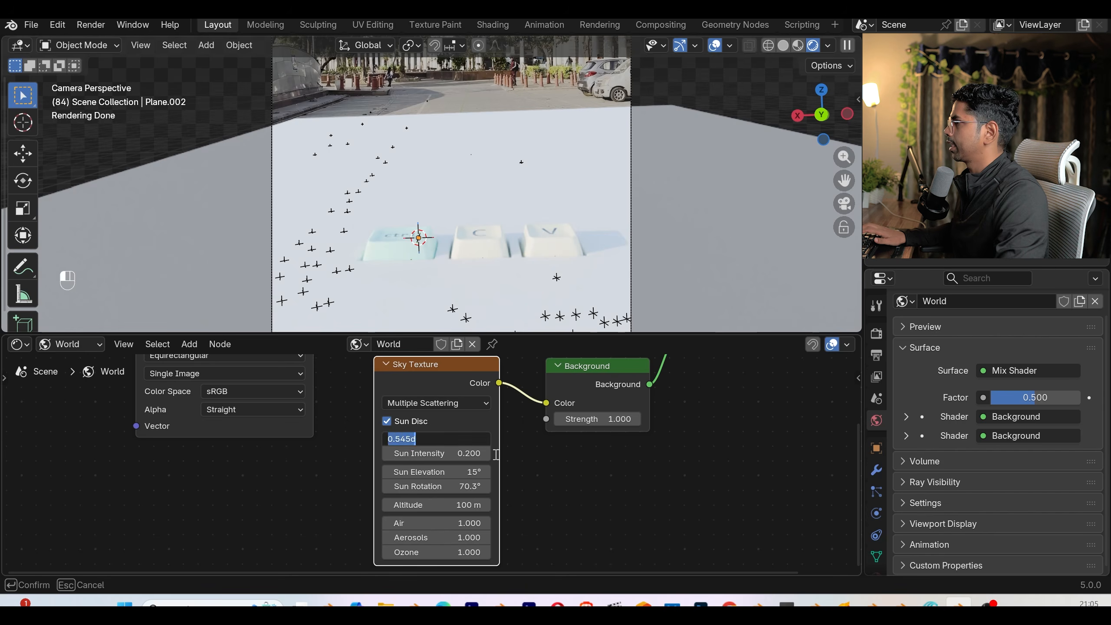
key("Return")
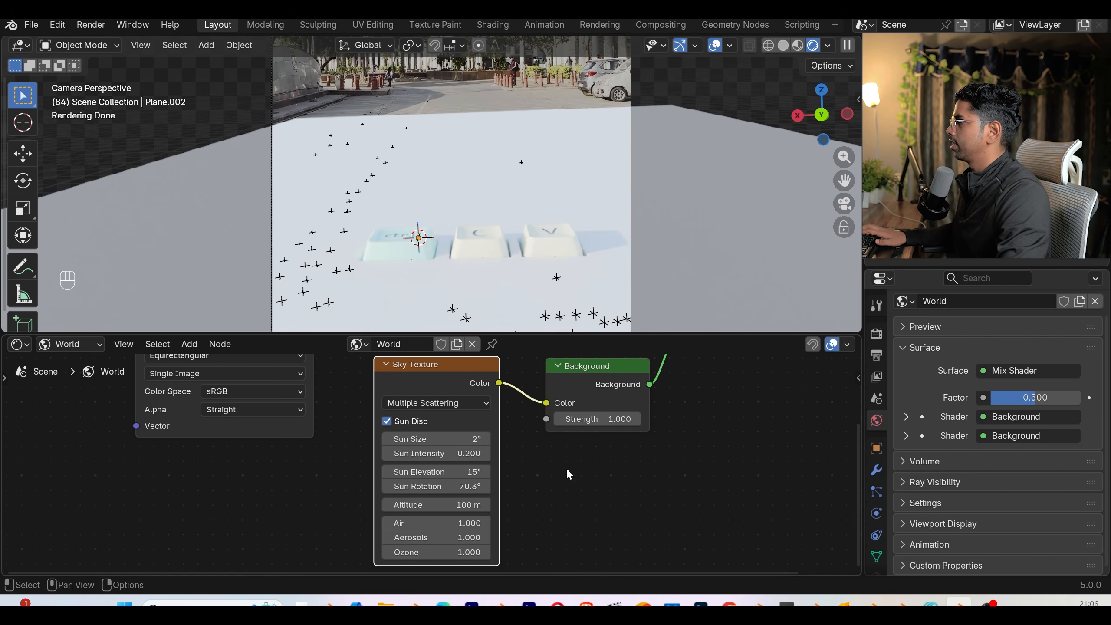
- Lower the Mix Shader Factor between the photosphere and sky backgrounds to about 0.252
middle_click_drag(559, 447, 502, 533)
middle_click_drag(720, 480, 689, 509)
left_click_drag(641, 421, 621, 426)
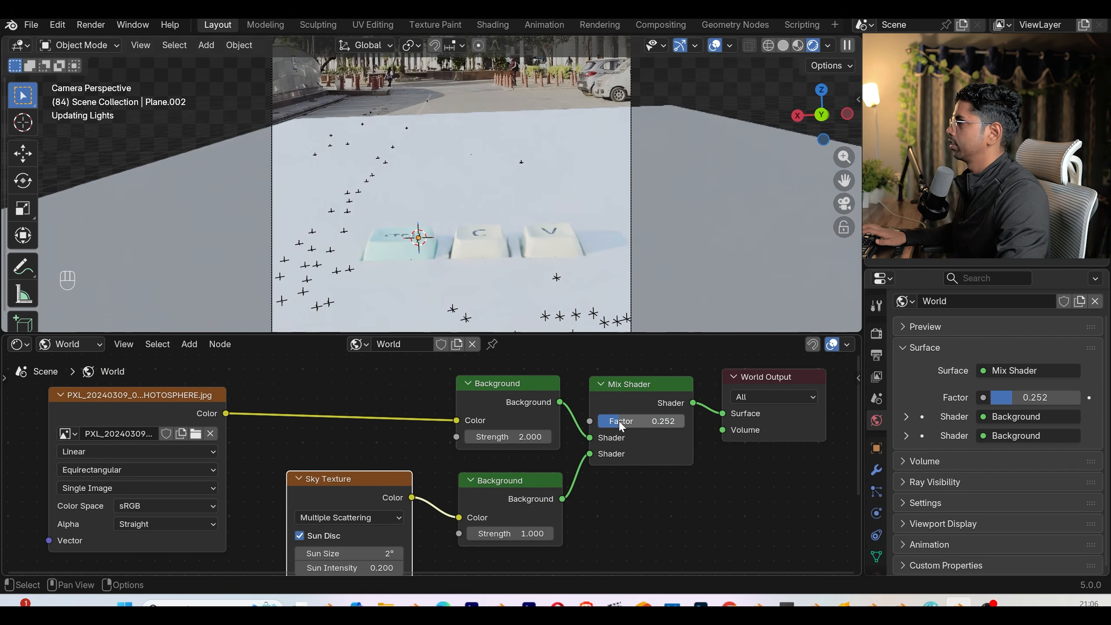
scroll(500, 240, "down", 2)
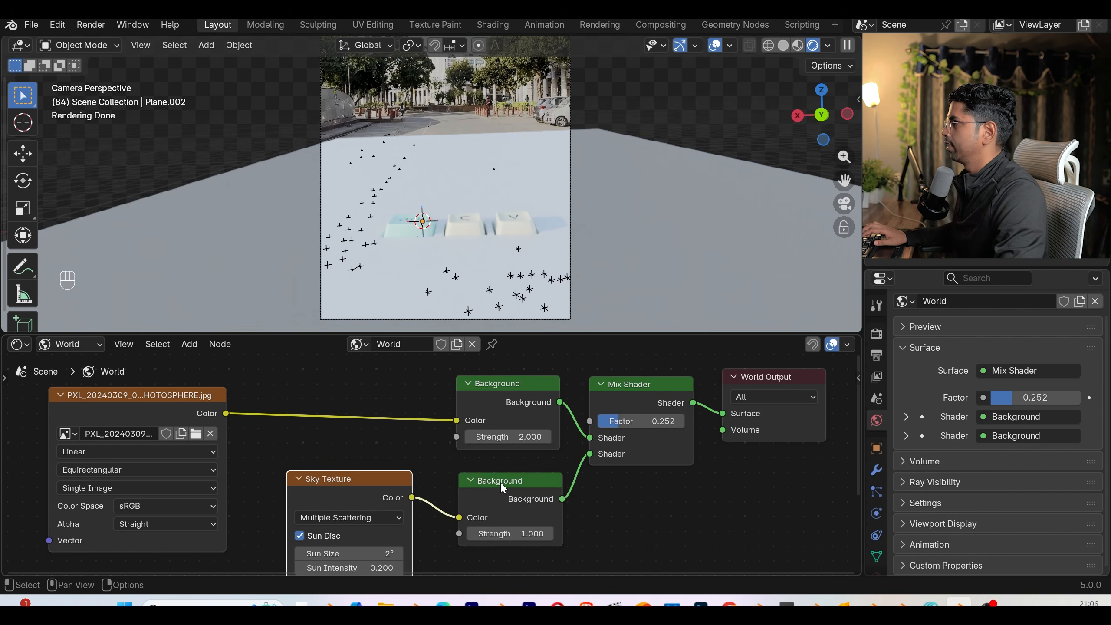
- Move the photosphere environment texture node slightly closer to the Background nodes and save the file
left_click_drag(221, 459, 252, 460)
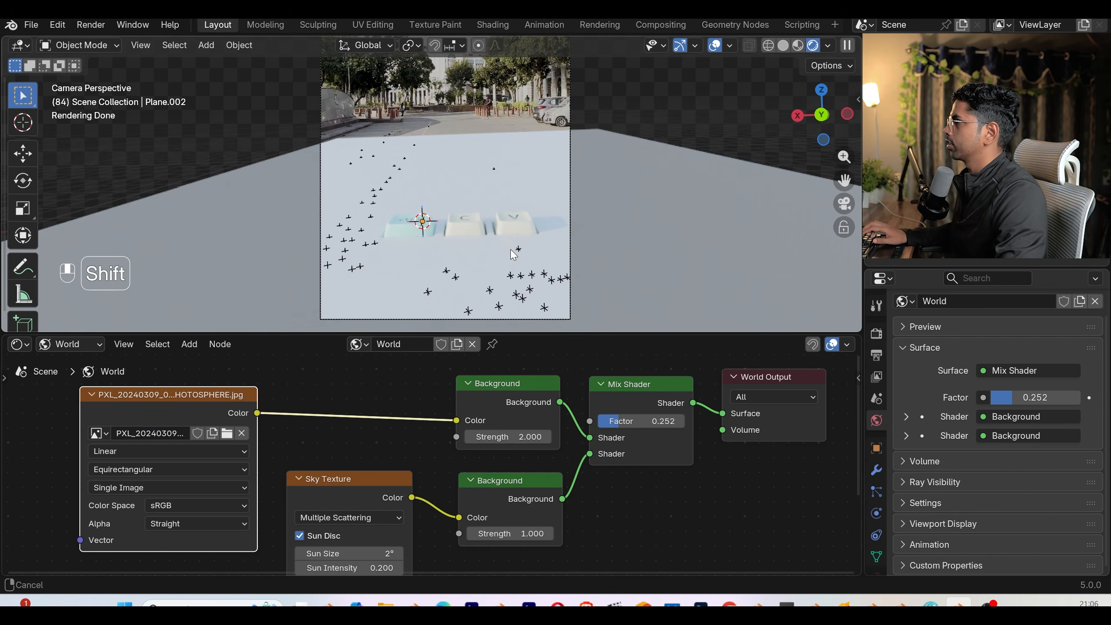
scroll(511, 249, "up", 1)
scroll(513, 263, "up", 1)
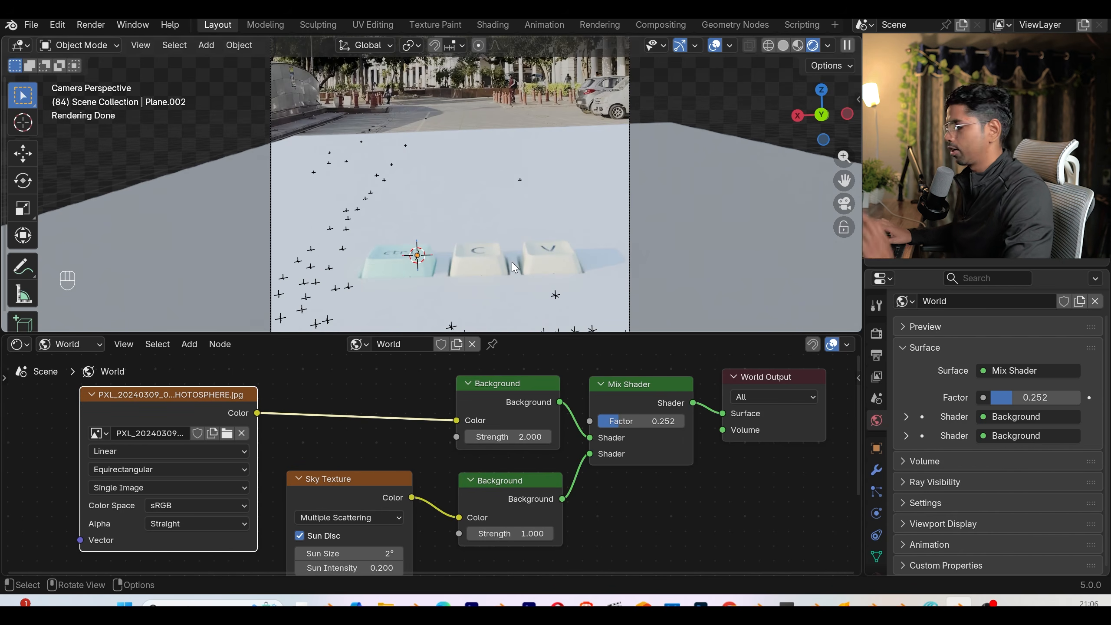
key("ctrl+s")
- Select the large ground plane around the keys and rename it as ground
left_click(541, 260)
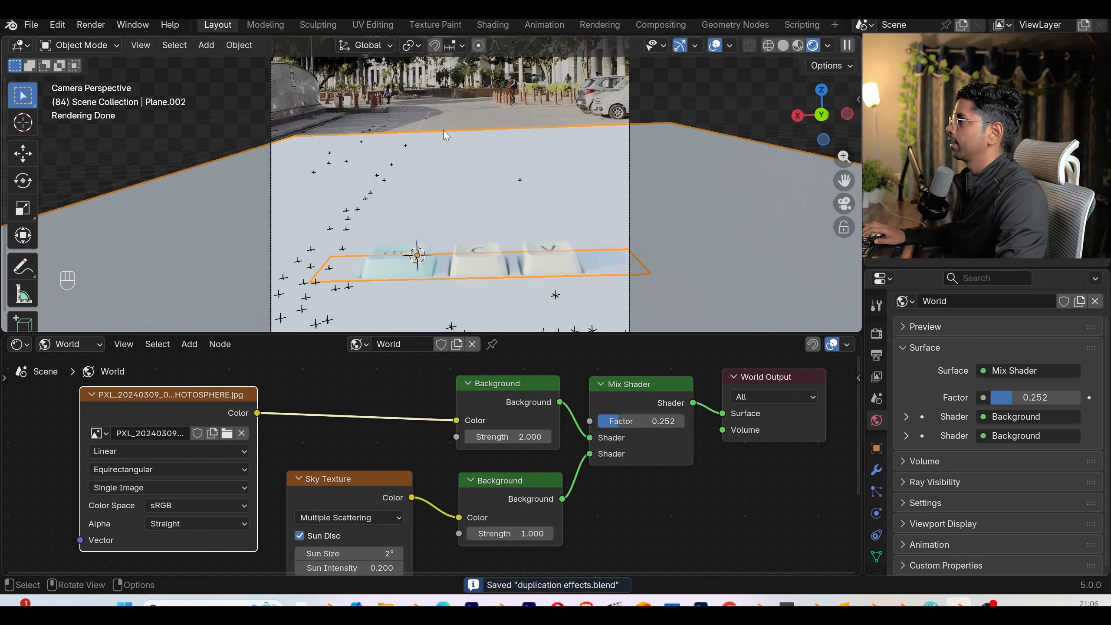
double_click(962, 111)
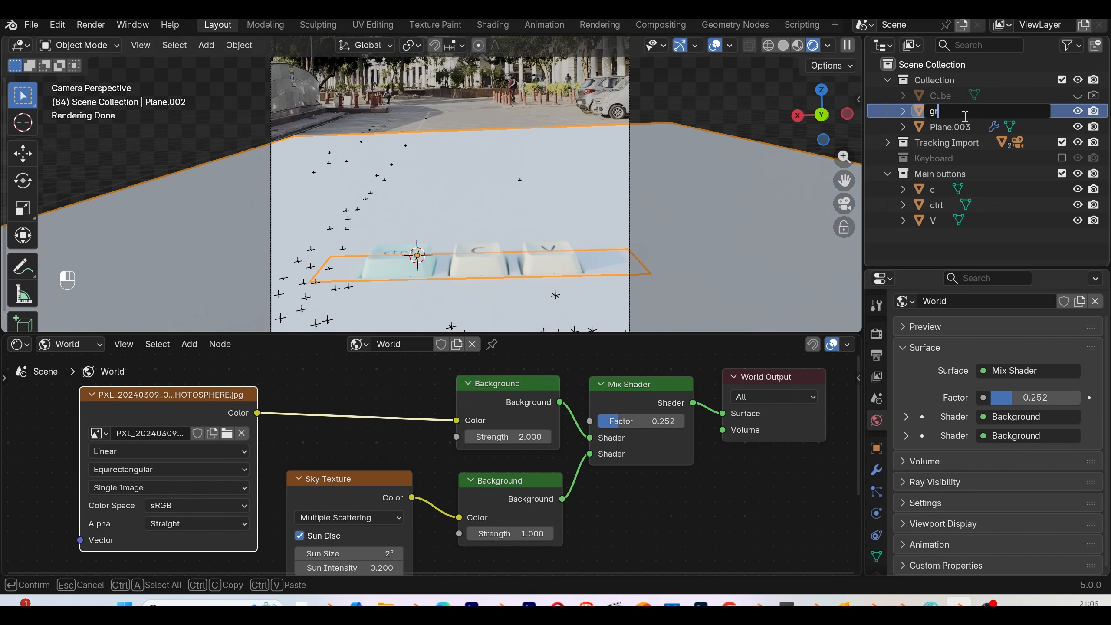
type("ground")
key("Return")
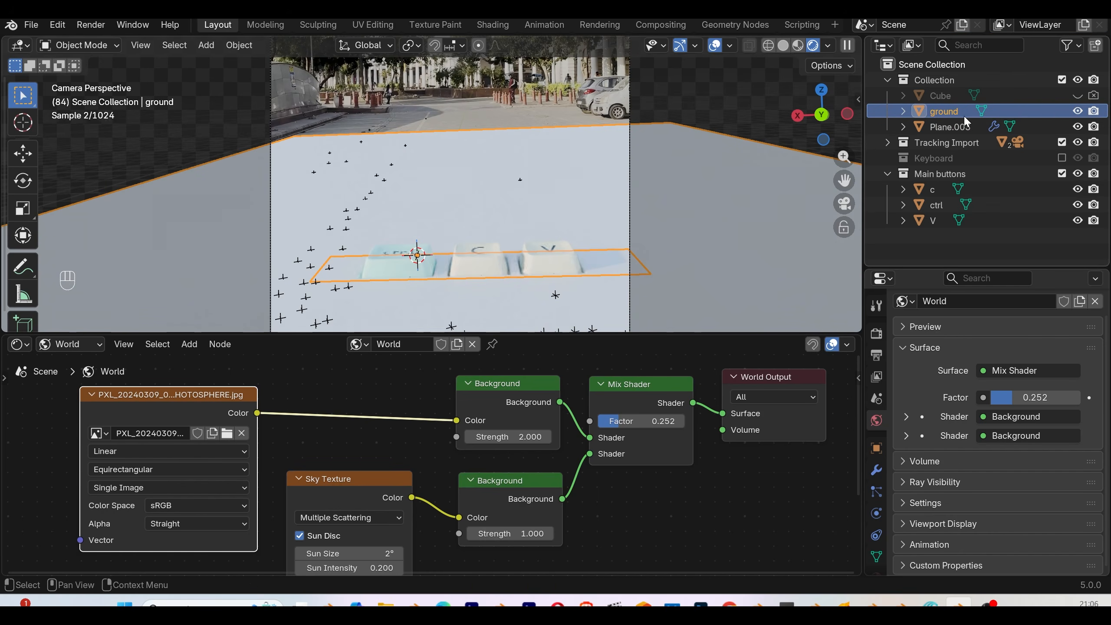
- Switch the shader editor to object materials and create a new material named ground on the ground plane
left_click(51, 344)
left_click(111, 381)
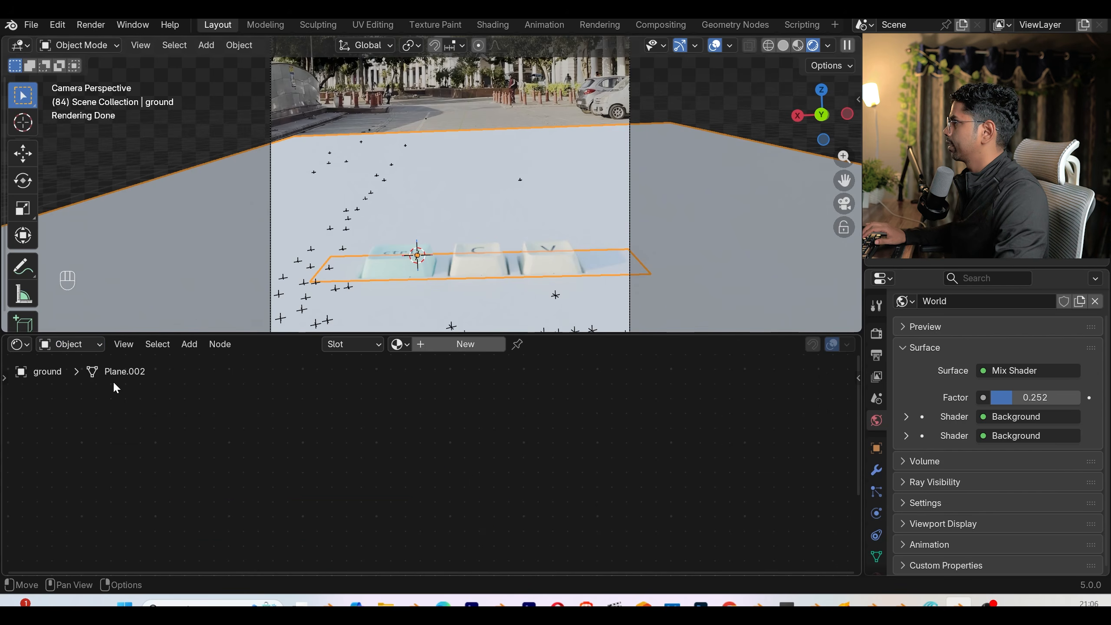
left_click(469, 346)
double_click(437, 344)
type("ground")
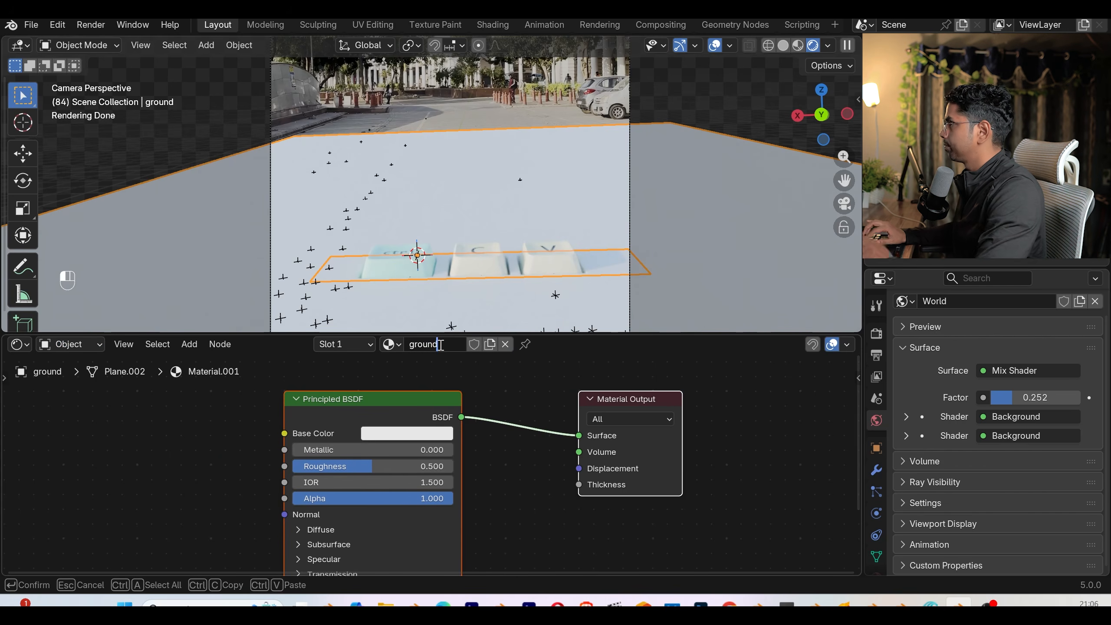
key("Return")
- Bring Footage.mp4 into the ground material as an image texture and connect its Color to the Principled BSDF Base Color
left_click_drag(451, 414, 532, 414)
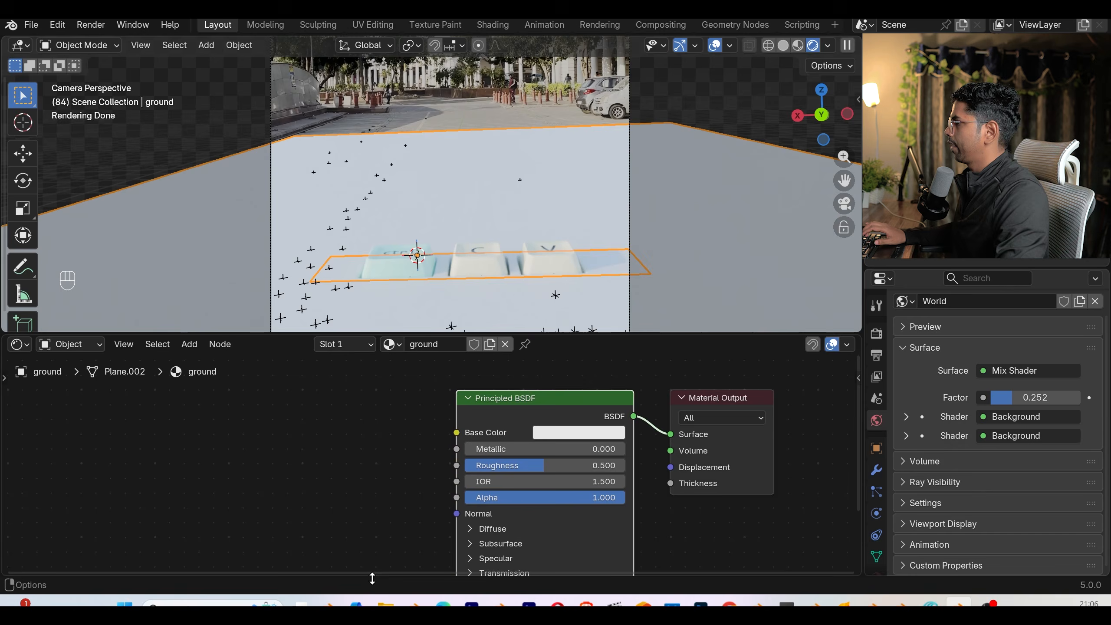
left_click(386, 602)
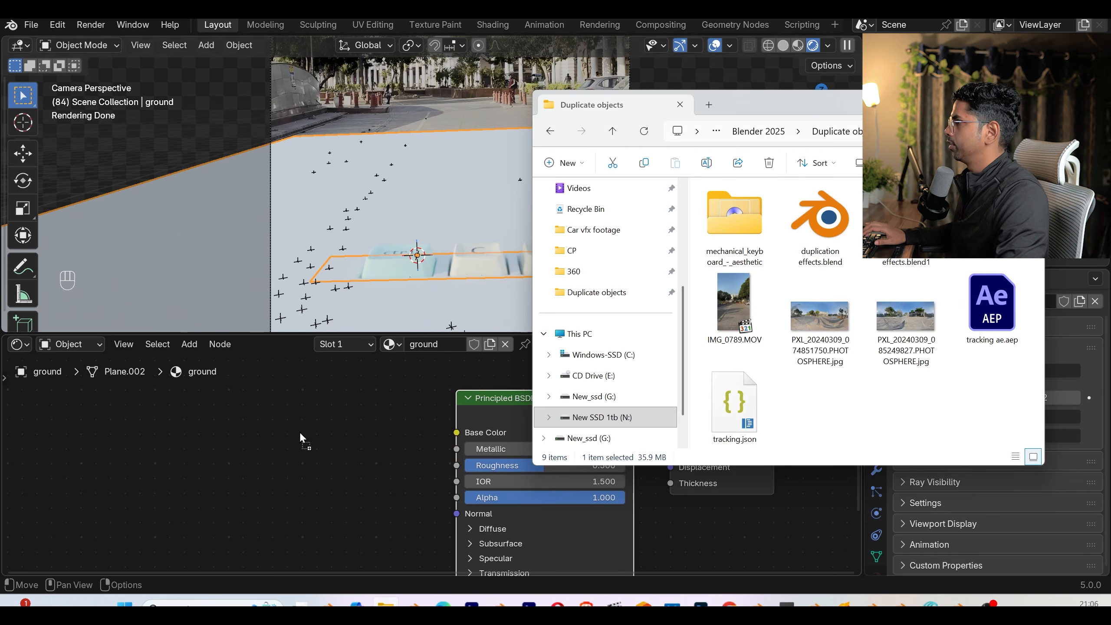
left_click_drag(299, 432, 300, 432)
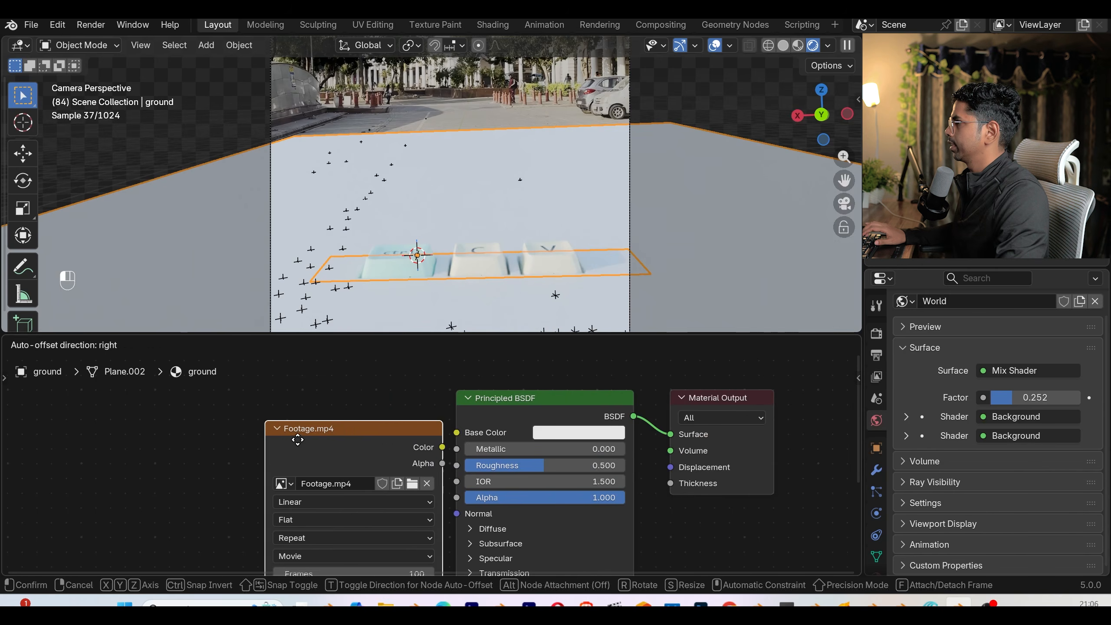
left_click(234, 415)
left_click_drag(376, 422, 459, 428)
middle_click_drag(407, 473, 431, 434)
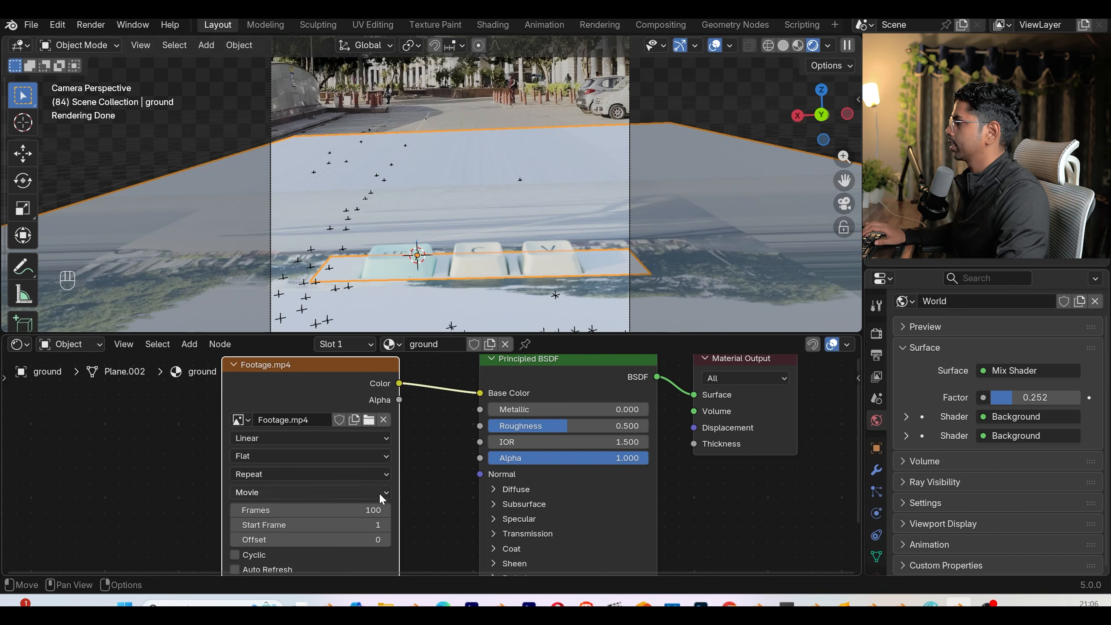
- Set the footage texture's Frames to 1000 and enable Auto Refresh
left_click(367, 509)
type("1000")
key("Return")
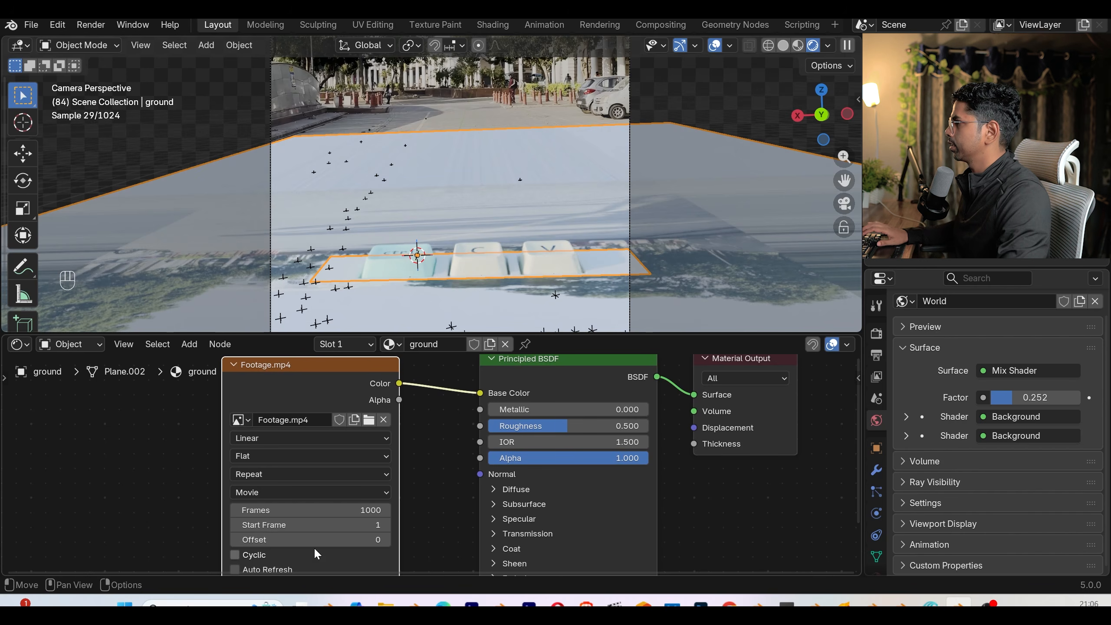
middle_click_drag(258, 569, 269, 548)
left_click(269, 548)
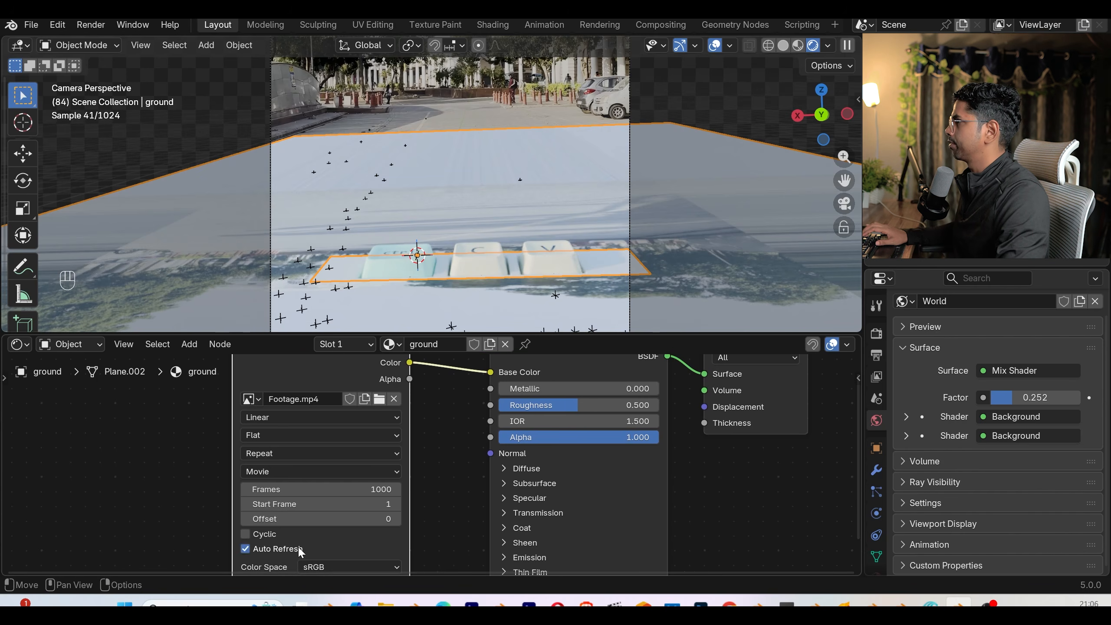
- Add Texture Coordinate and Mapping nodes to the footage texture and feed the Mapping node from the Window output
middle_click_drag(332, 440, 349, 465)
key("ctrl+t")
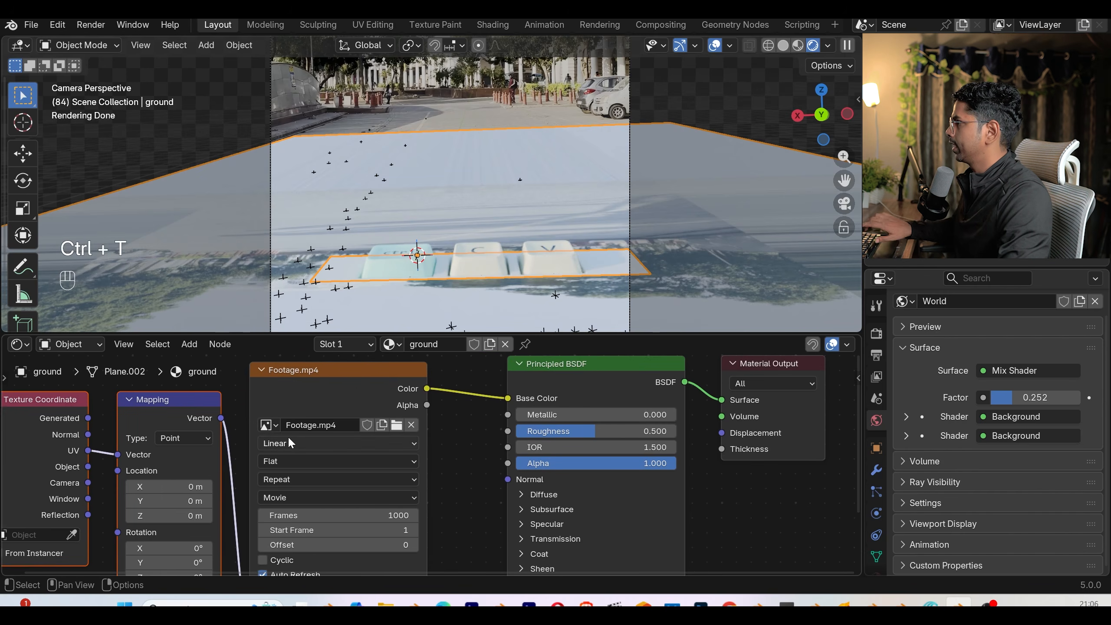
scroll(294, 453, "left", 5, "ctrl")
left_click_drag(176, 503, 210, 456)
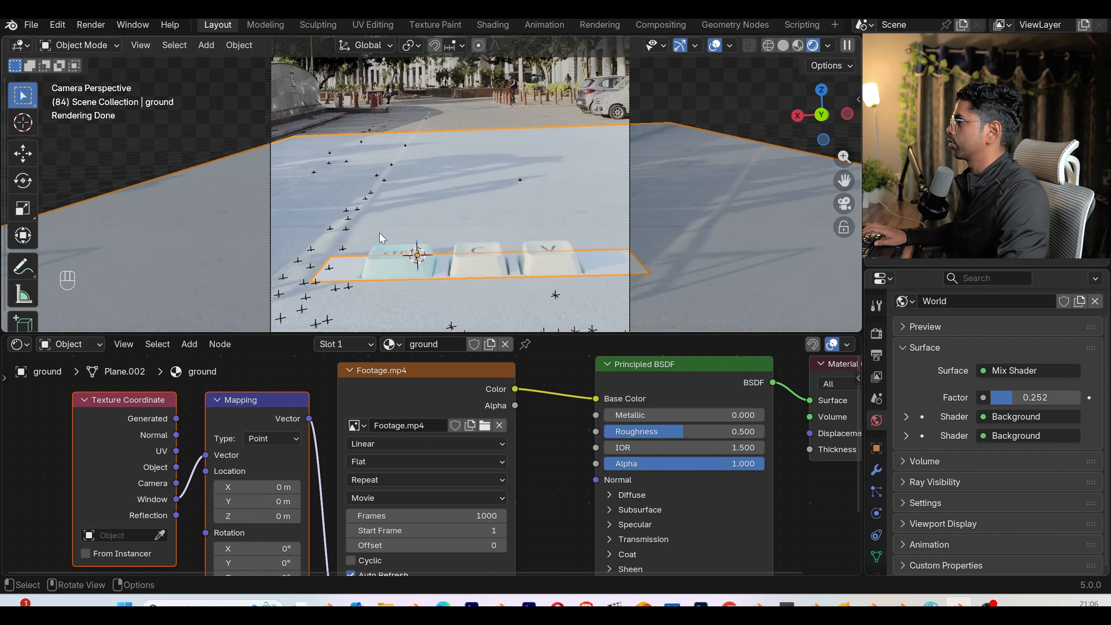
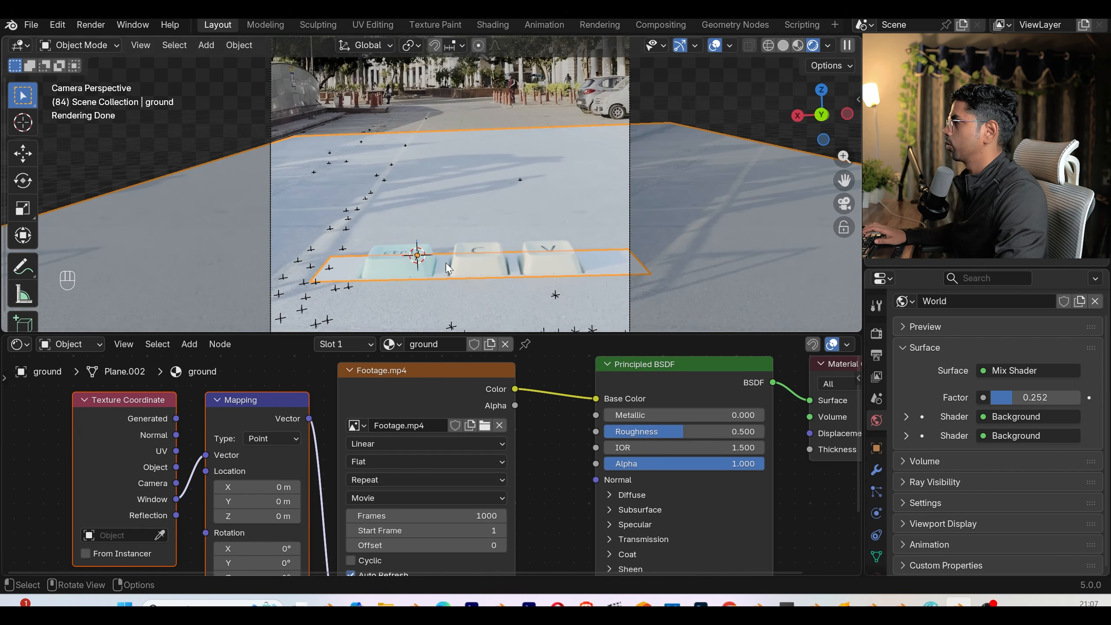
left_click_drag(406, 382, 413, 382)
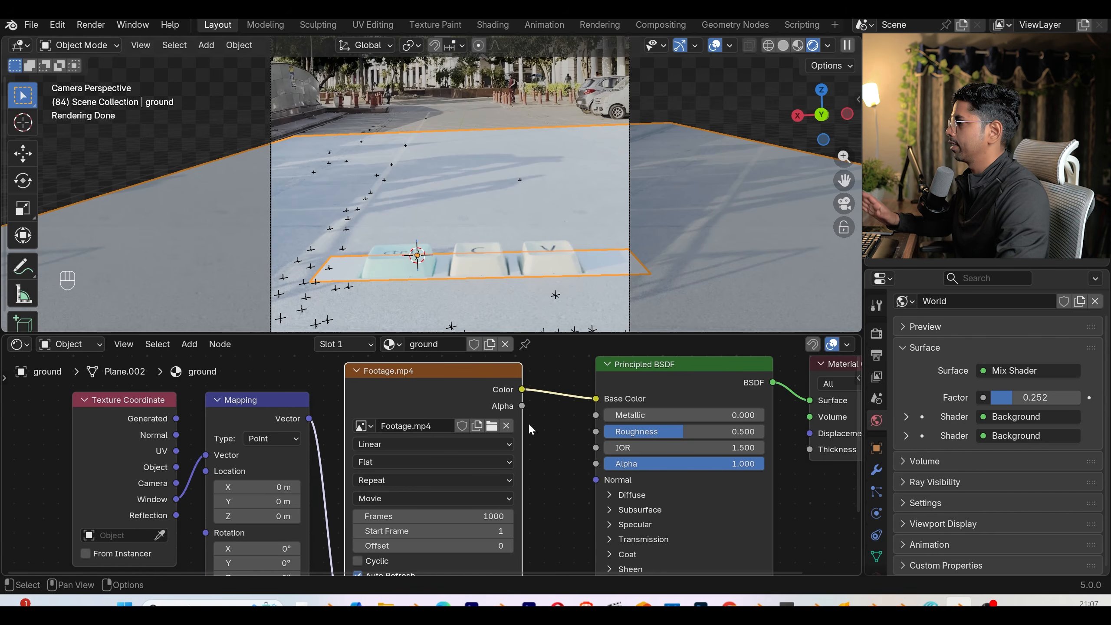
- Raise the ground material's Roughness to 1 and compare the ground plane with the background footage
middle_click_drag(562, 479, 549, 471)
left_click_drag(625, 426, 669, 426)
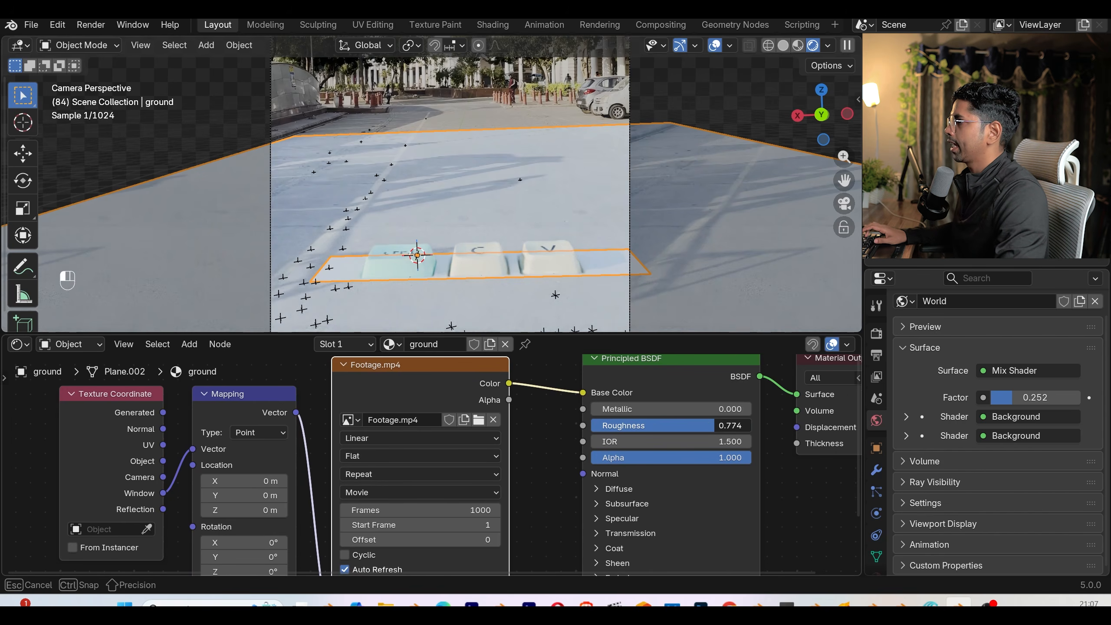
left_click_drag(747, 425, 752, 423)
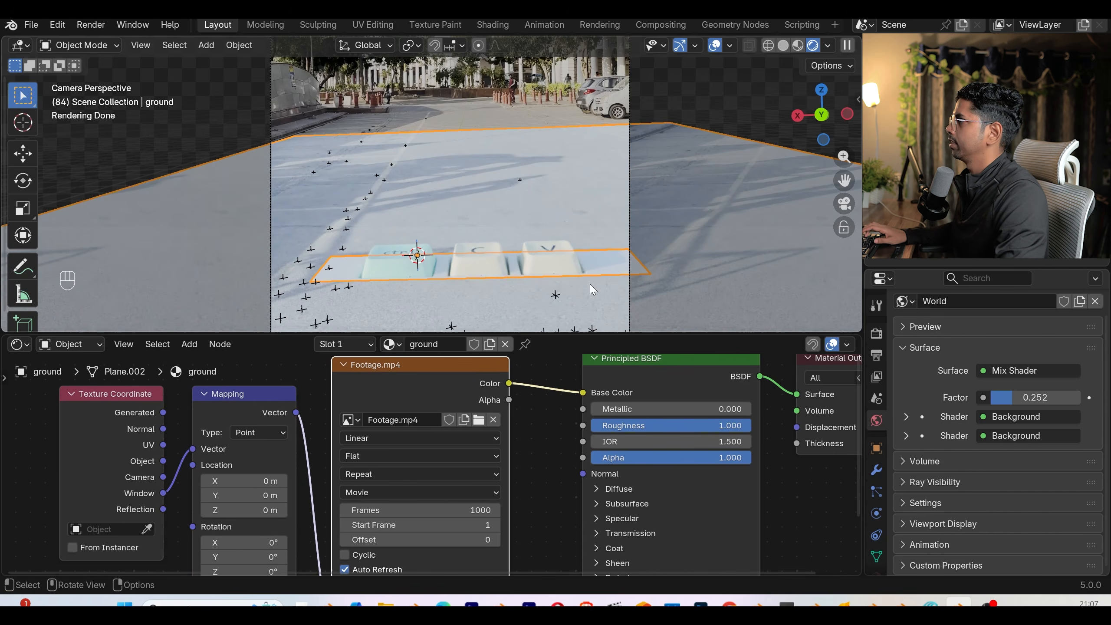
left_click(458, 106)
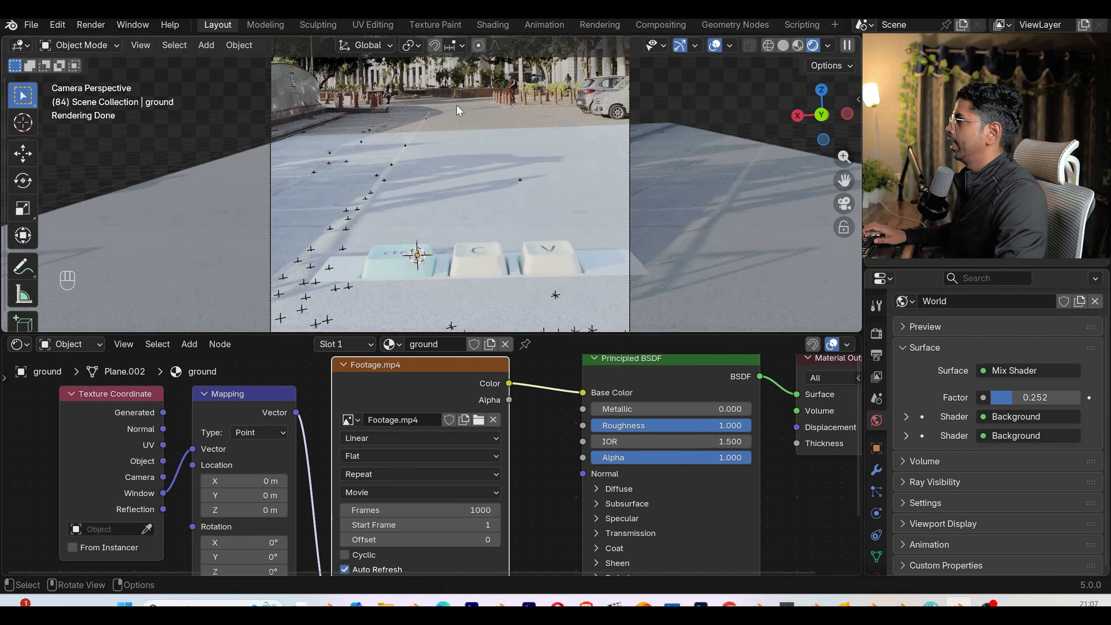
left_click(517, 205)
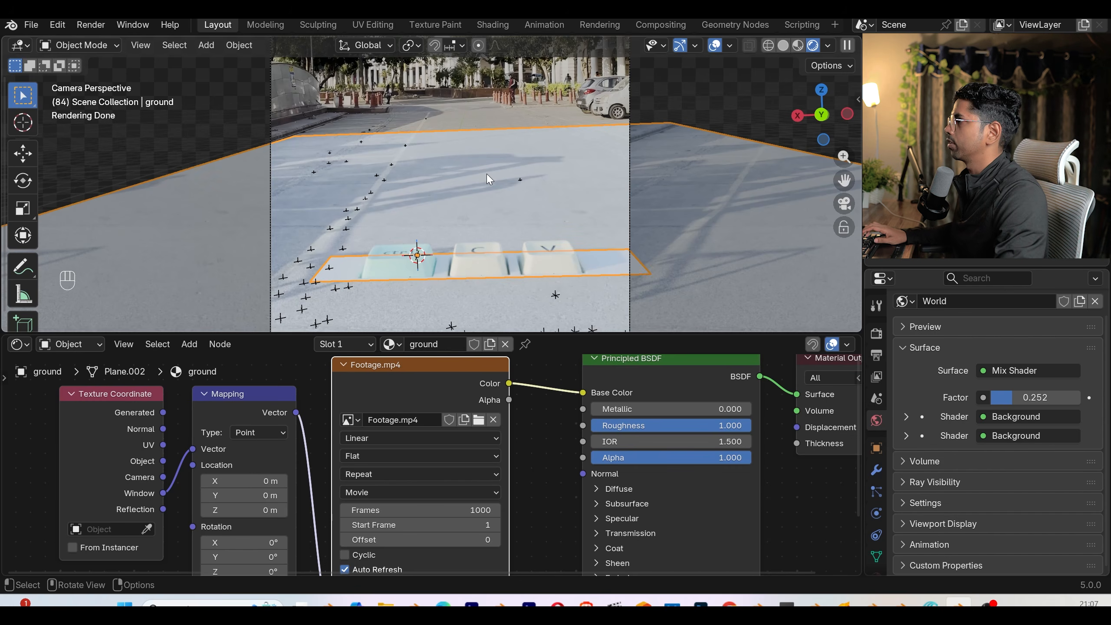
- In the world shader, set the photosphere Background's Strength to 1 and the Sky Texture Background's Strength to 0
left_click(72, 345)
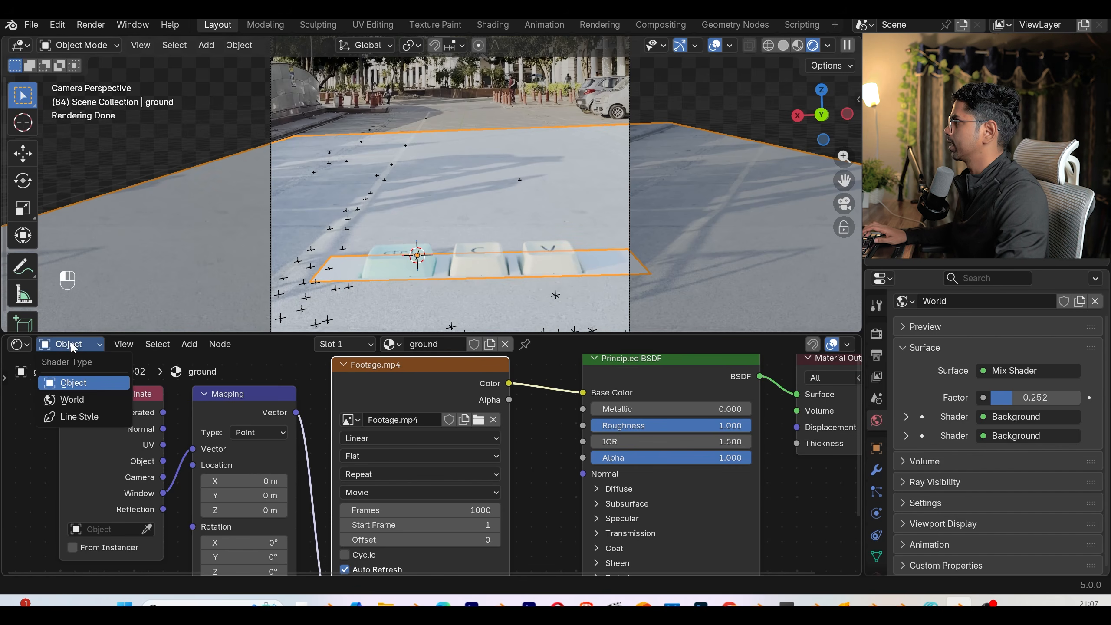
left_click(89, 399)
scroll(437, 455, "up", 2)
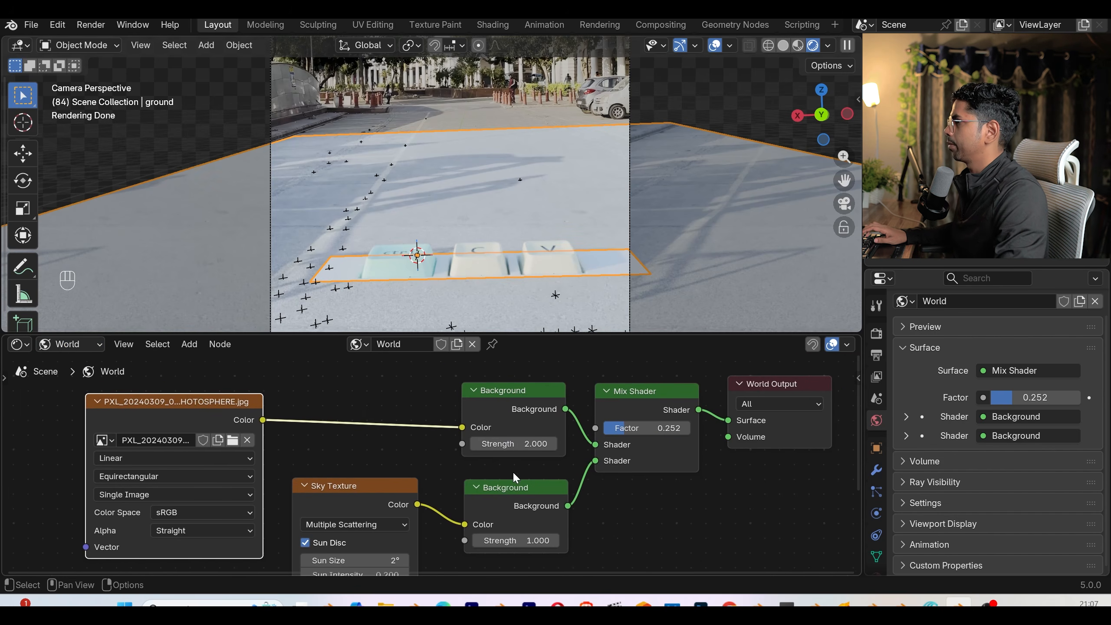
left_click_drag(536, 447, 404, 446)
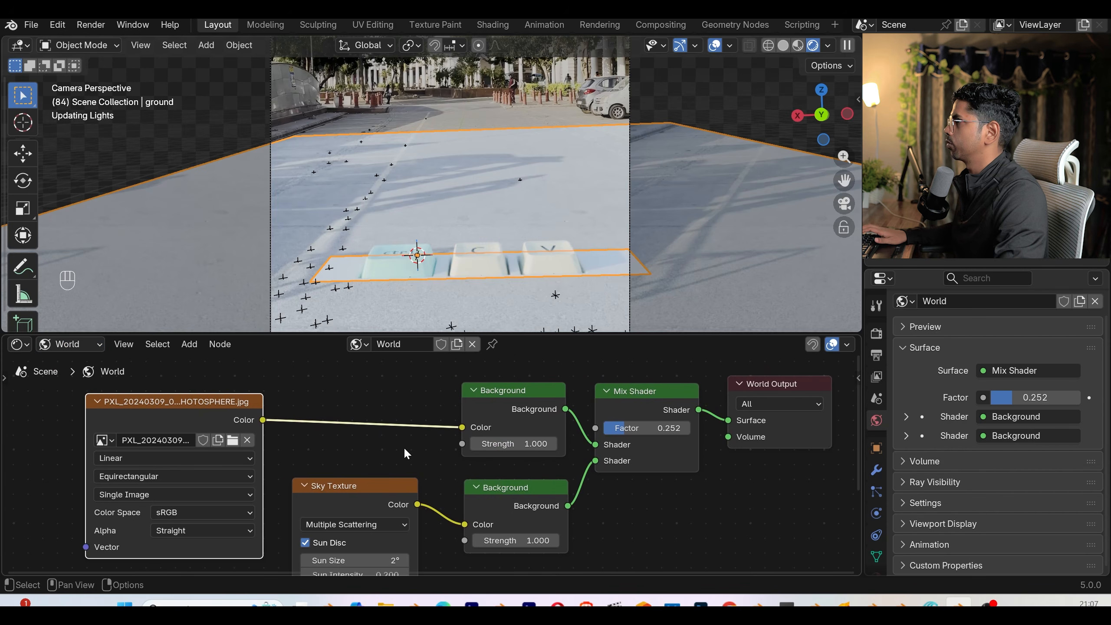
middle_click_drag(486, 457, 492, 423)
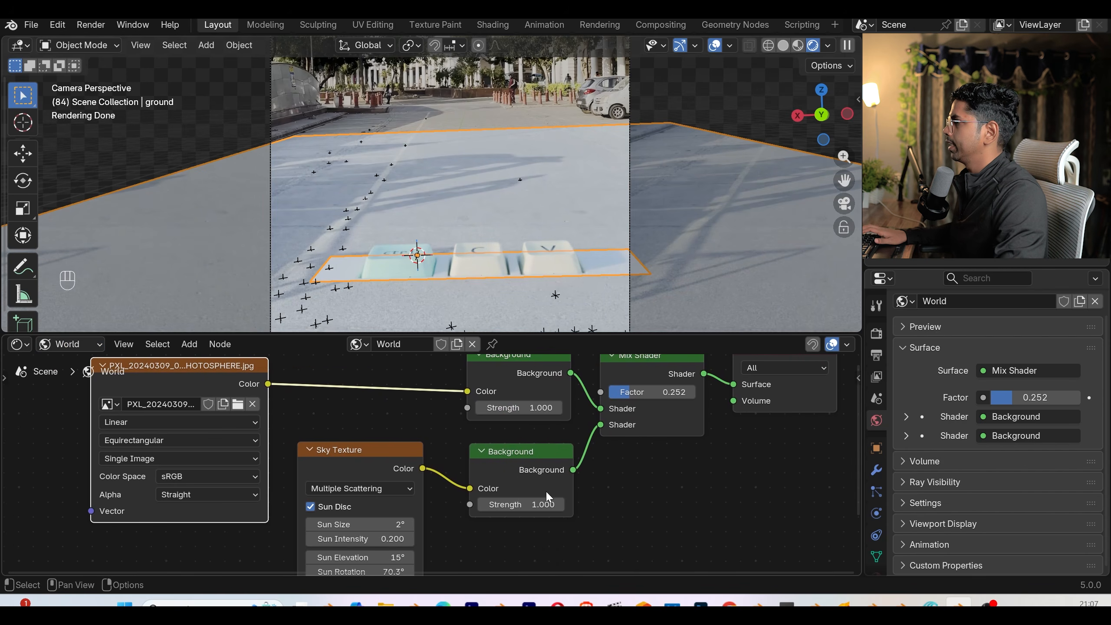
left_click(520, 504)
type("0")
key("Return")
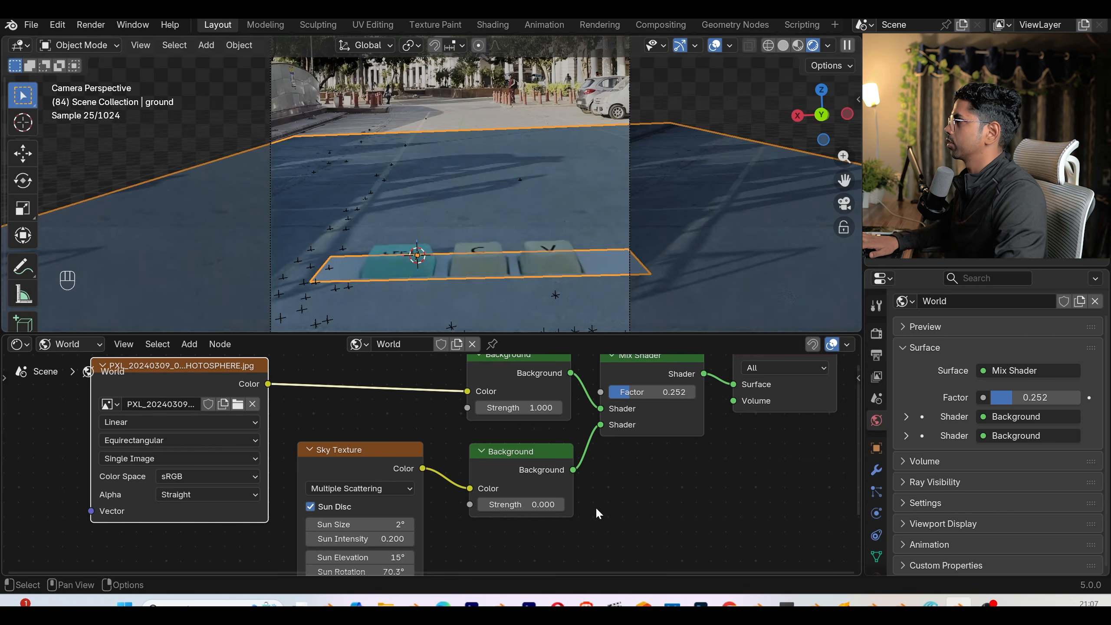
- Add Texture Coordinate and Mapping nodes to the world's photosphere texture and turn off Transparent in the Film settings
key("Home")
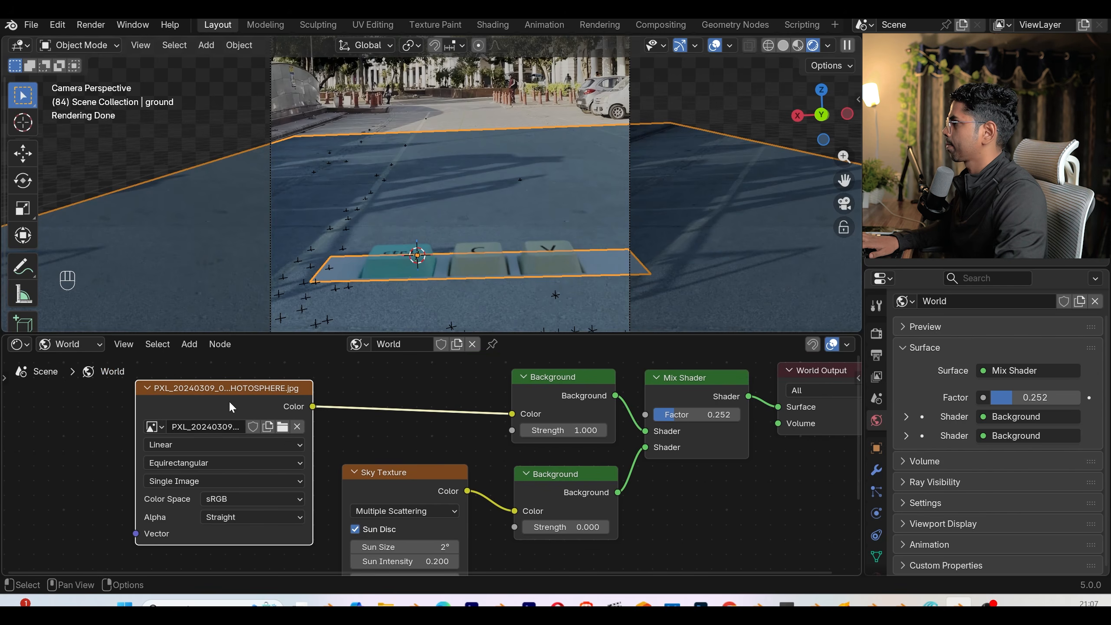
key("ctrl")
key("ctrl+t")
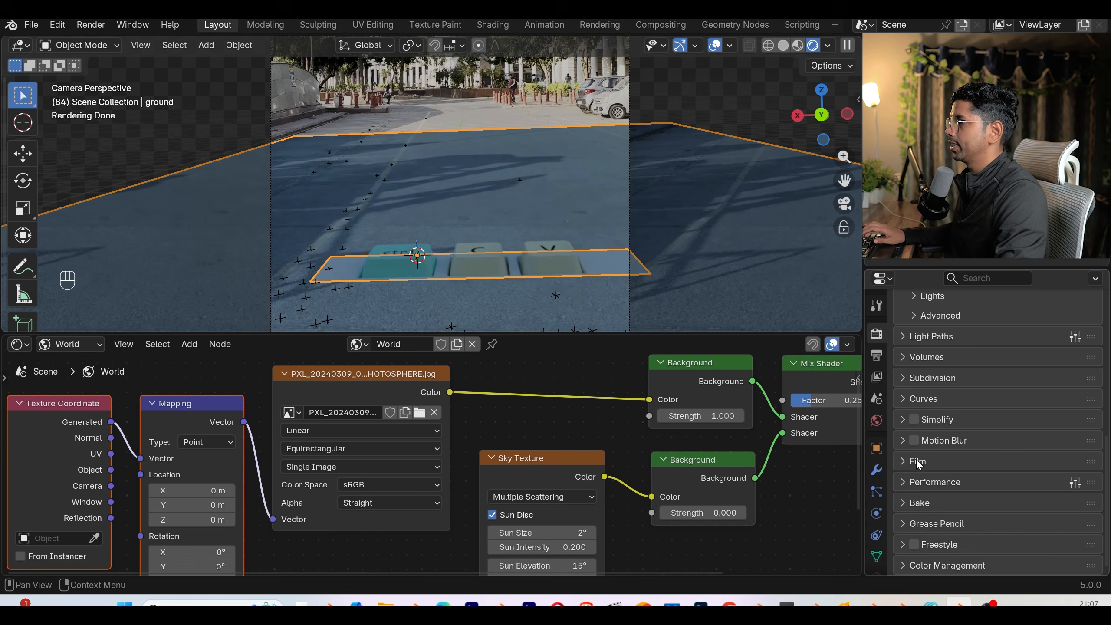
left_click(918, 461)
scroll(931, 477, "down", 5)
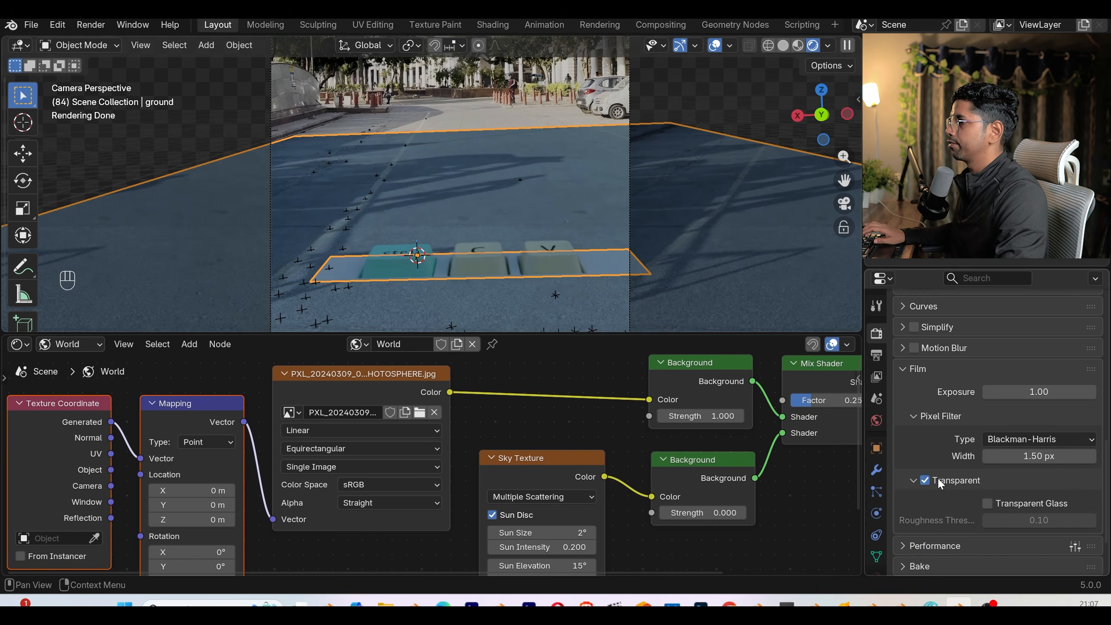
left_click(925, 480)
scroll(483, 214, "down", 3)
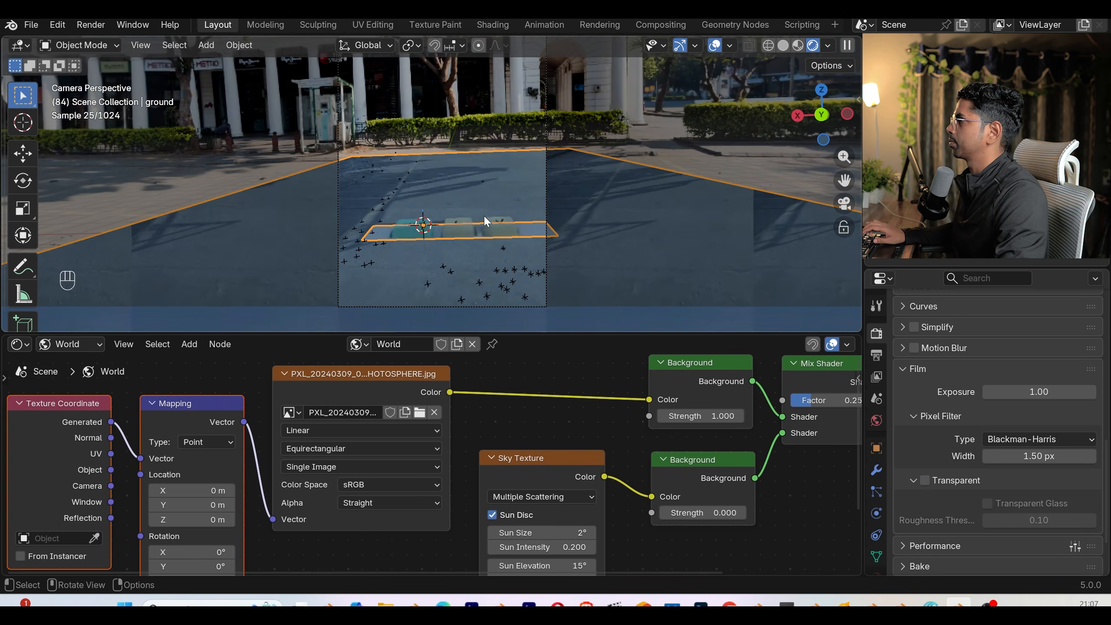
middle_click_drag(484, 215, 496, 235, "shift")
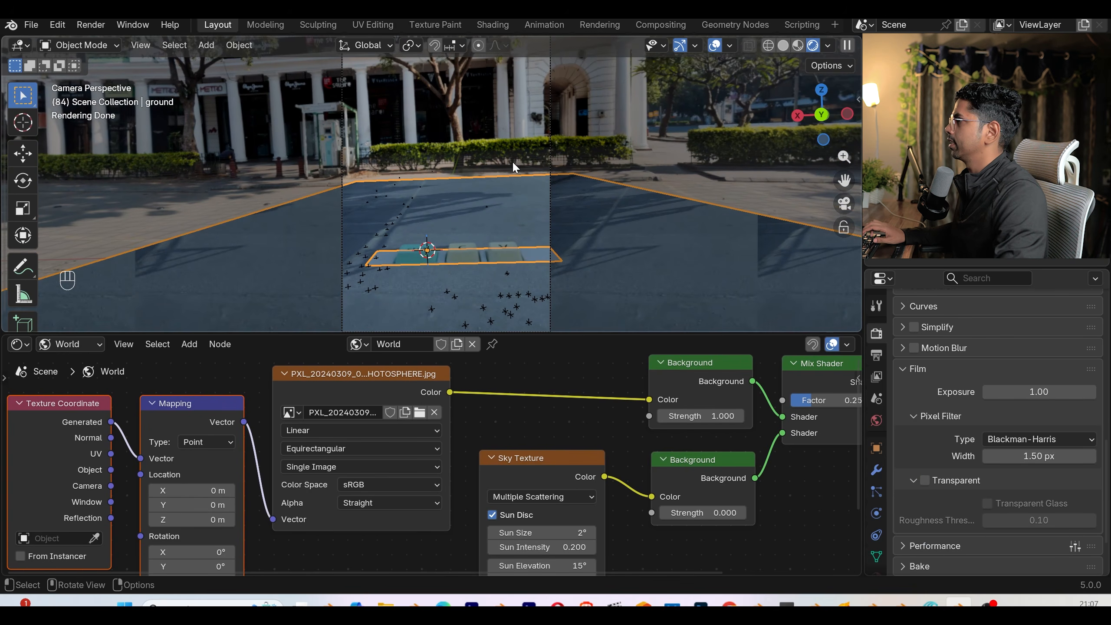
- Set the photosphere Background's Strength to 2 and rotate the environment about Z with its Mapping node
middle_click_drag(640, 403, 589, 406)
double_click(666, 420)
type("2")
key("Return")
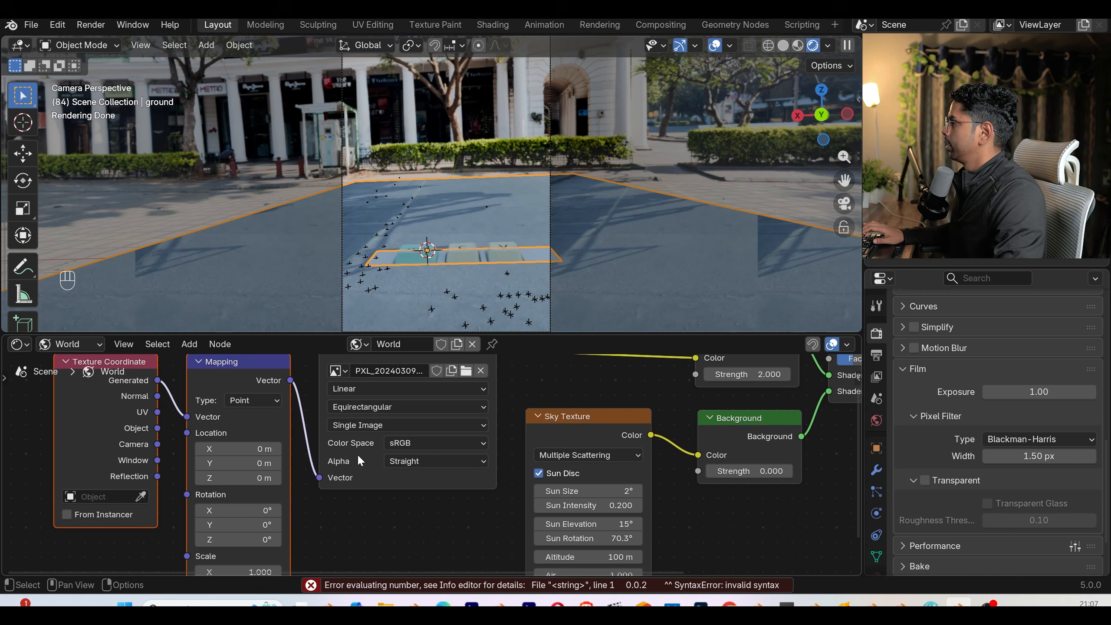
middle_click_drag(283, 534, 286, 513)
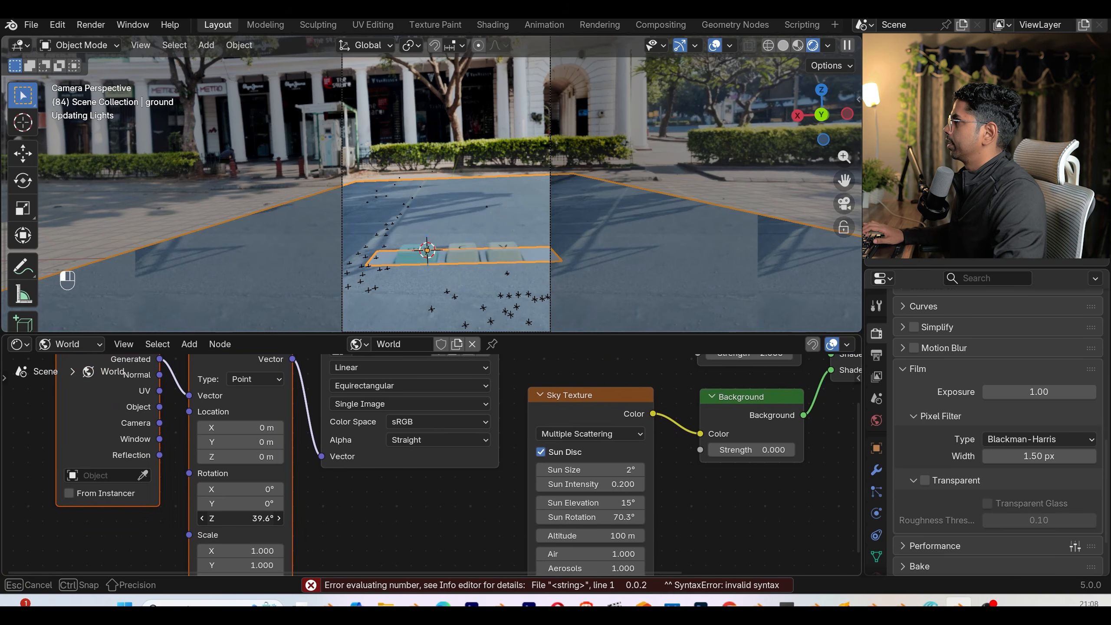
left_click_drag(241, 518, 324, 519)
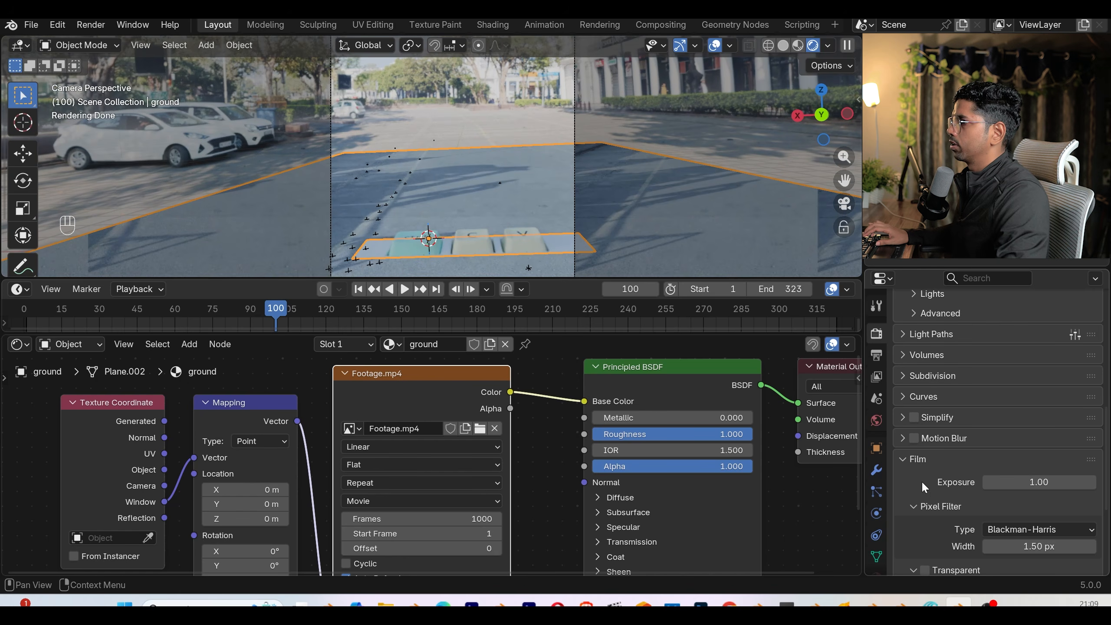
- Turn Film transparency back on and delete the Principled BSDF from the ground material
scroll(940, 505, "down", 3)
left_click(924, 509)
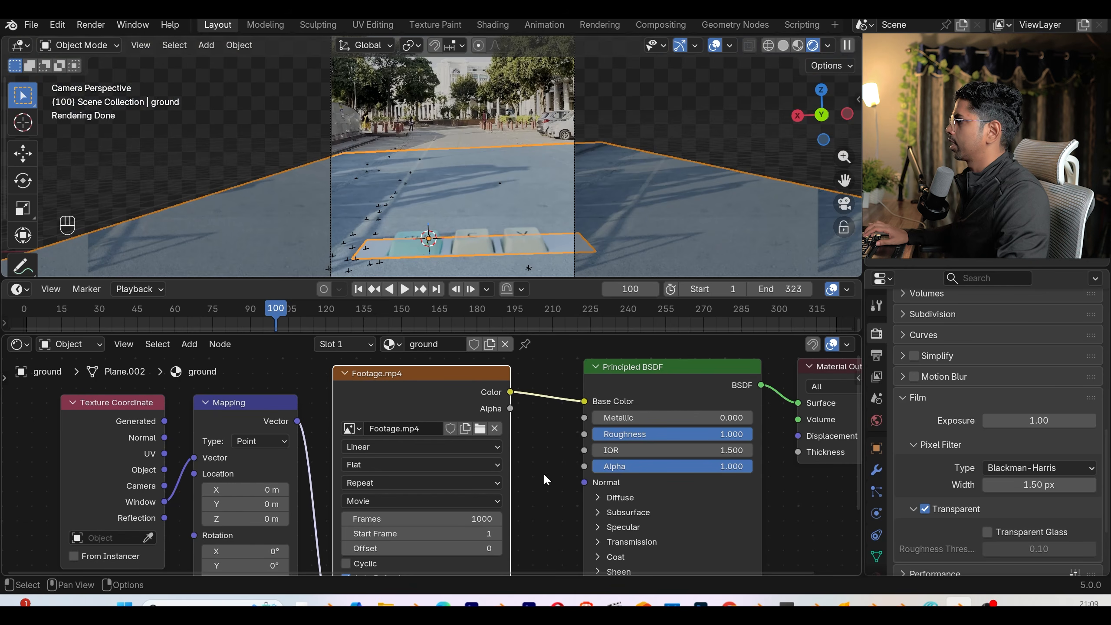
middle_click_drag(530, 466, 458, 444)
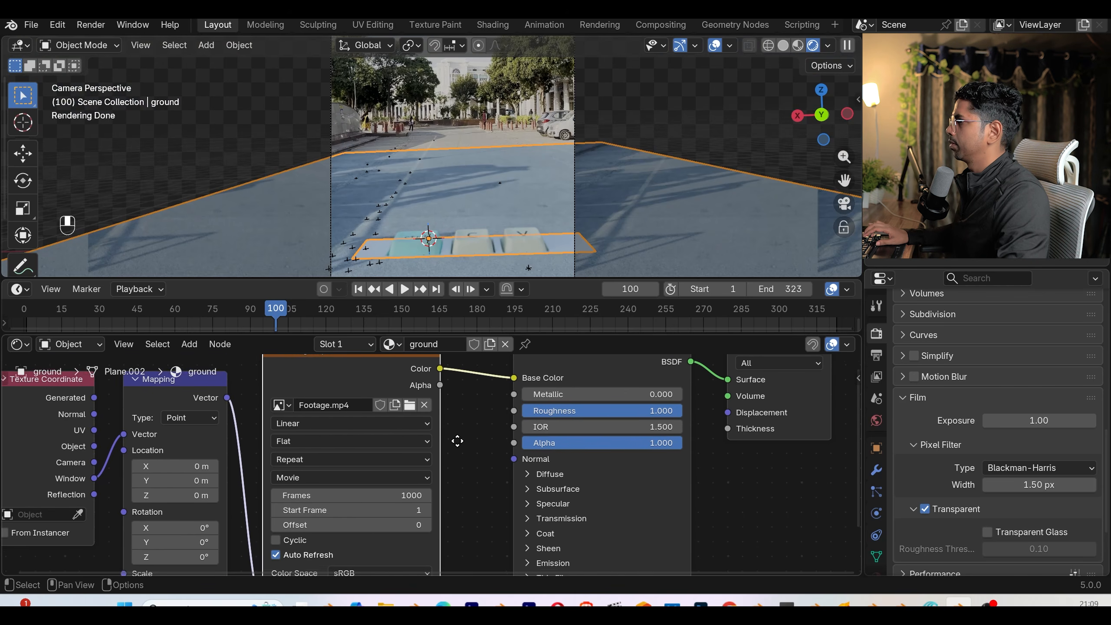
middle_click_drag(520, 379, 503, 414)
left_click(550, 404)
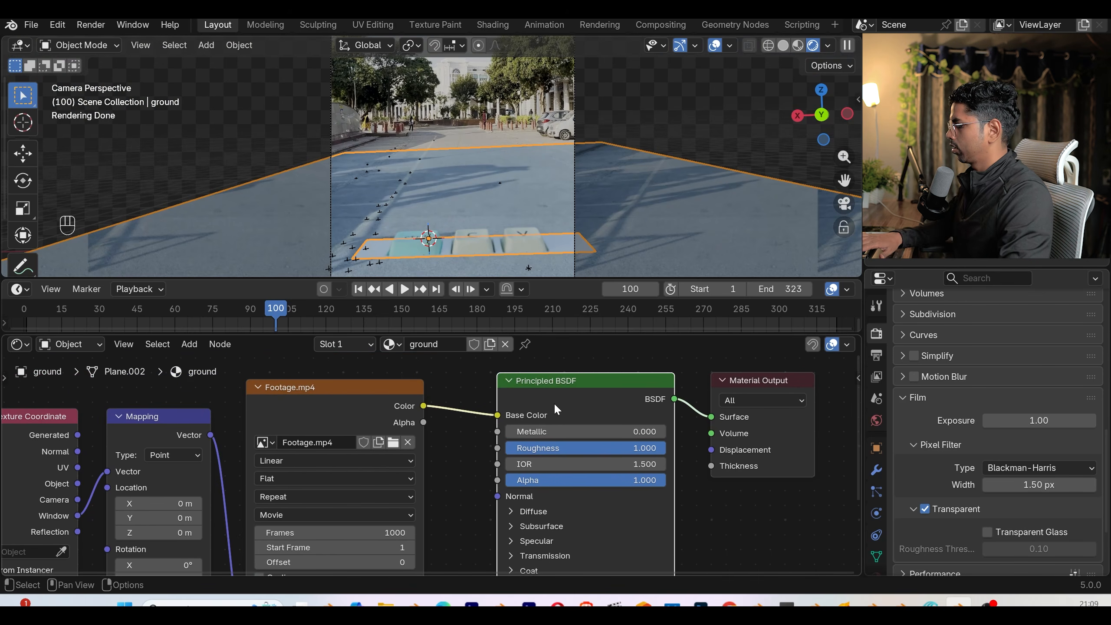
key("Delete")
- Add an unconnected Diffuse BSDF to the ground material and link the footage Color directly to the Material Output Surface
key("shift+a")
left_click(521, 401)
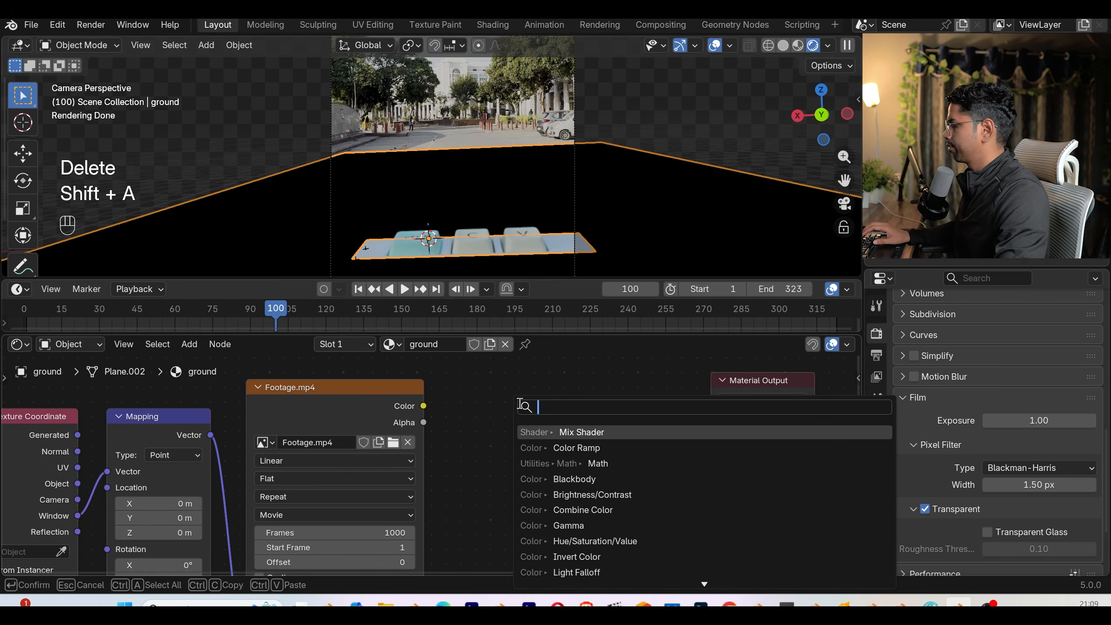
type("diff")
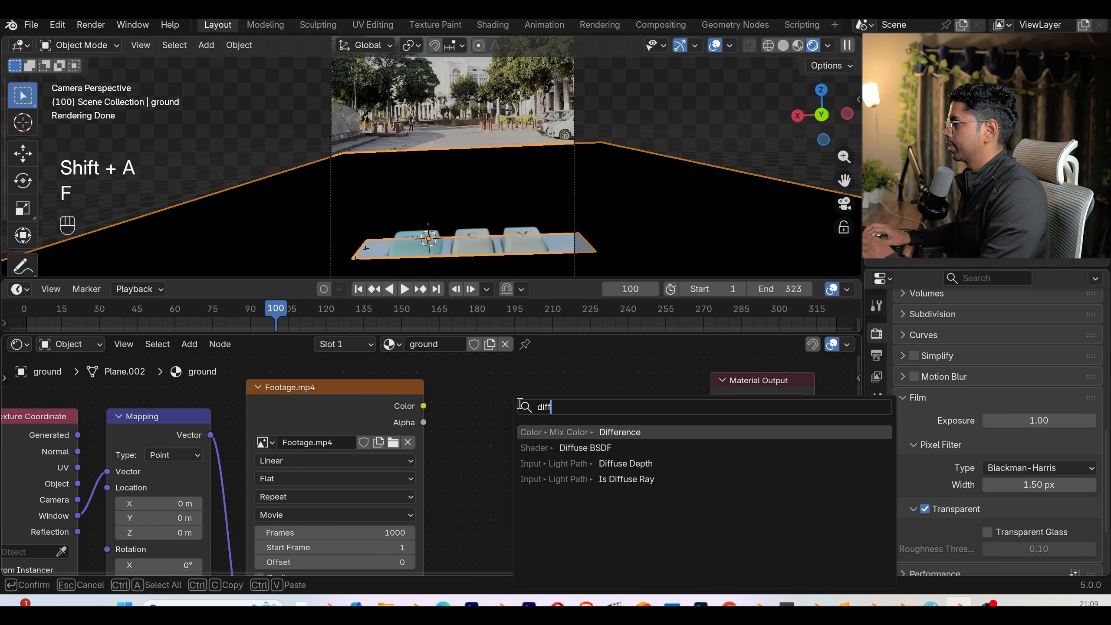
key("Down")
key("Return")
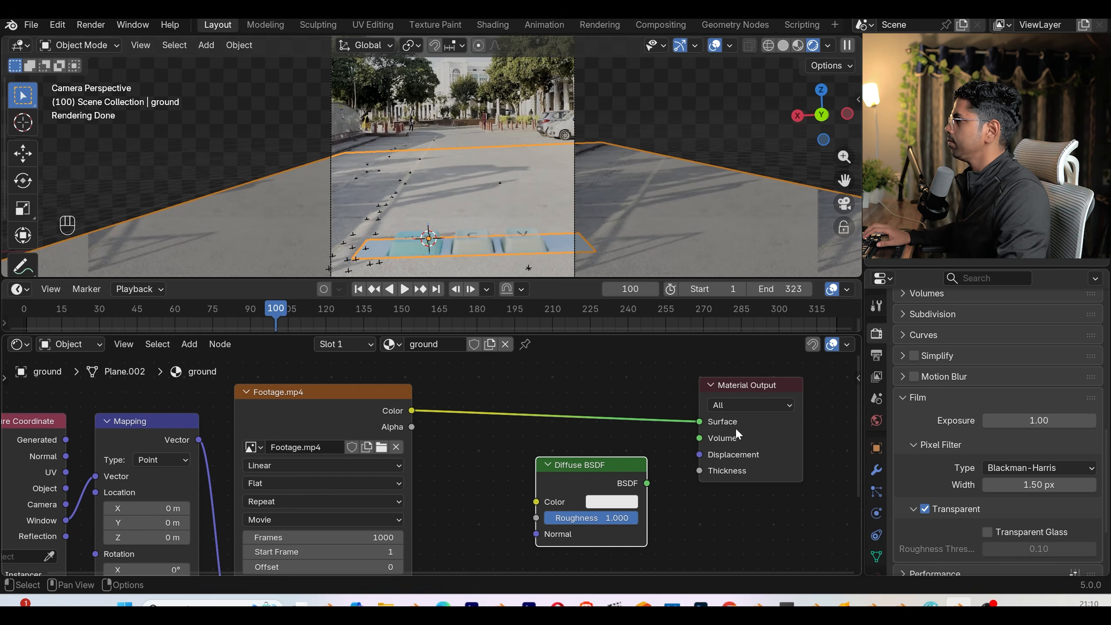
left_click_drag(549, 465, 562, 468)
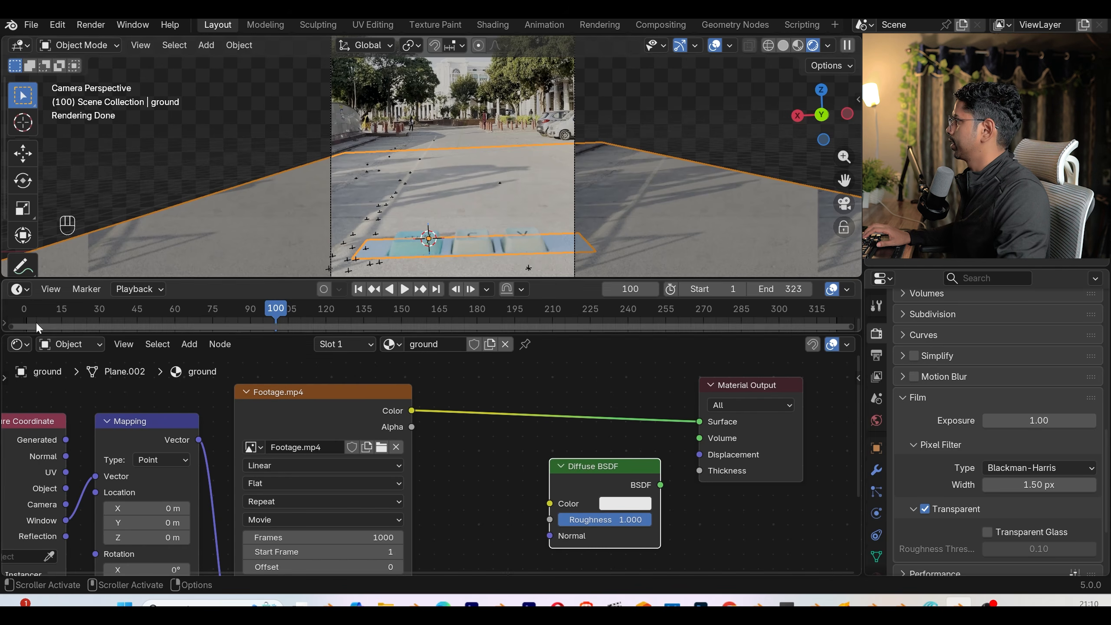
- Replace the Shader Editor with the Timeline and enable Render Region in the output format settings
left_click(25, 342)
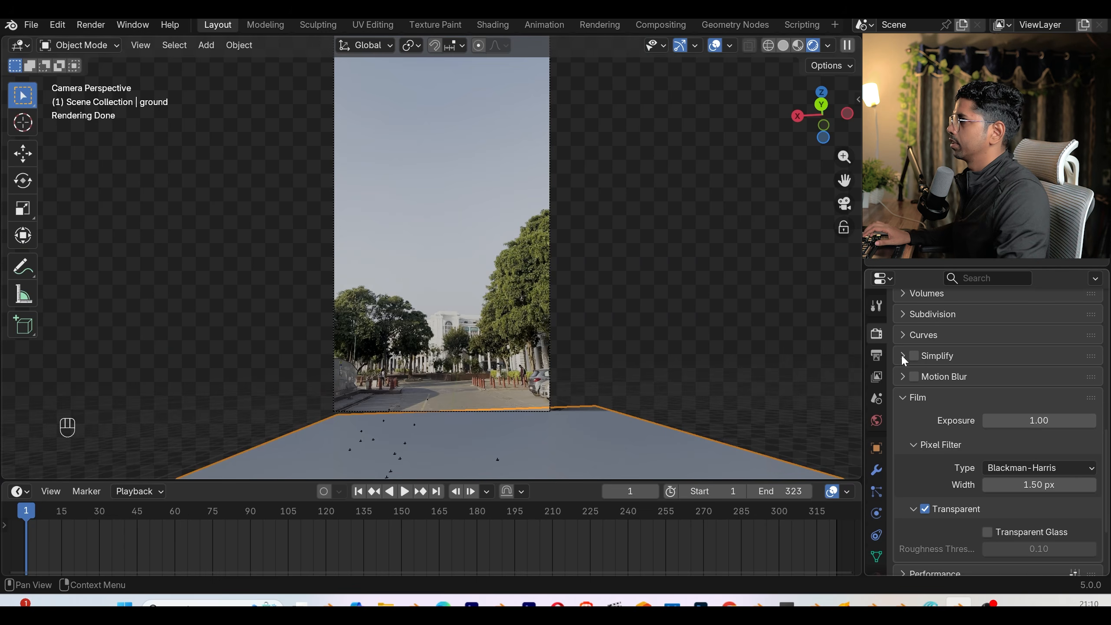
scroll(901, 355, "up", 10)
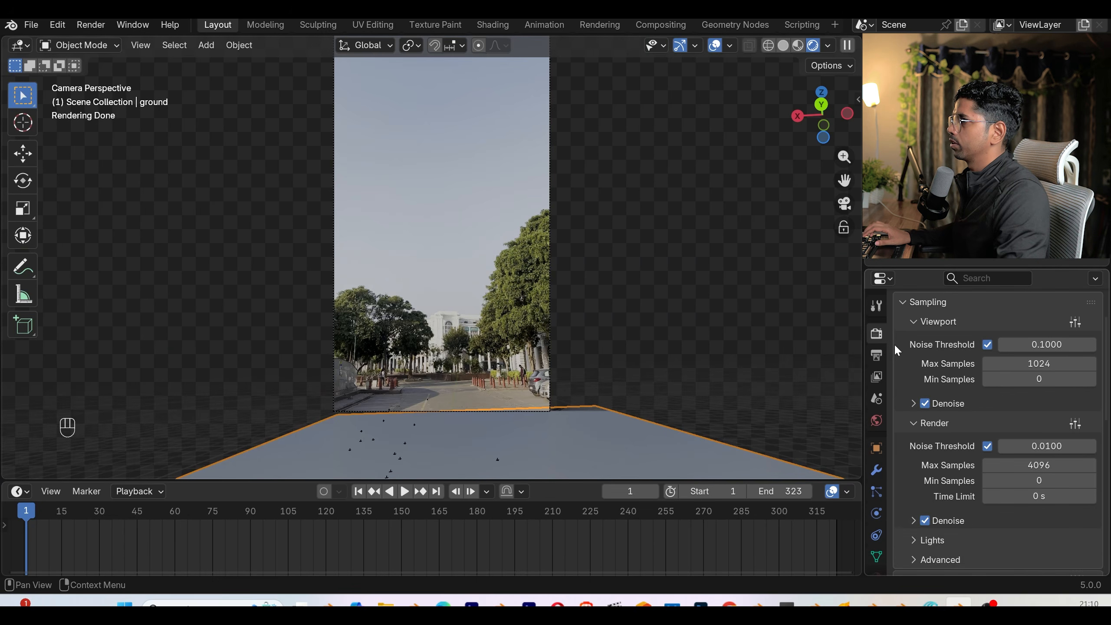
scroll(920, 358, "up", 4)
left_click(877, 356)
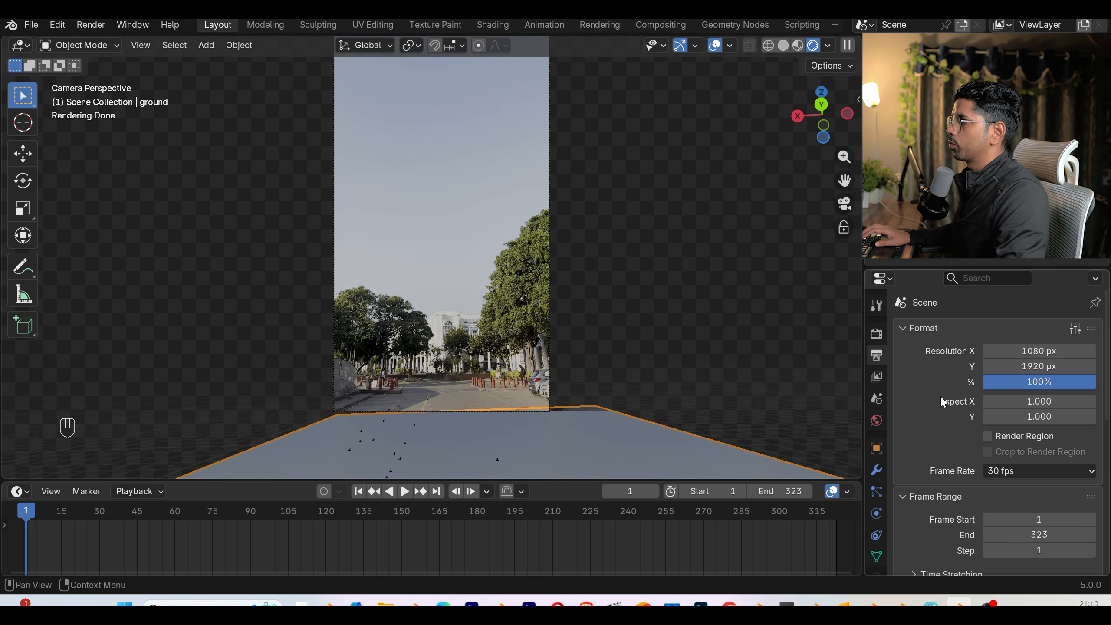
left_click(987, 436)
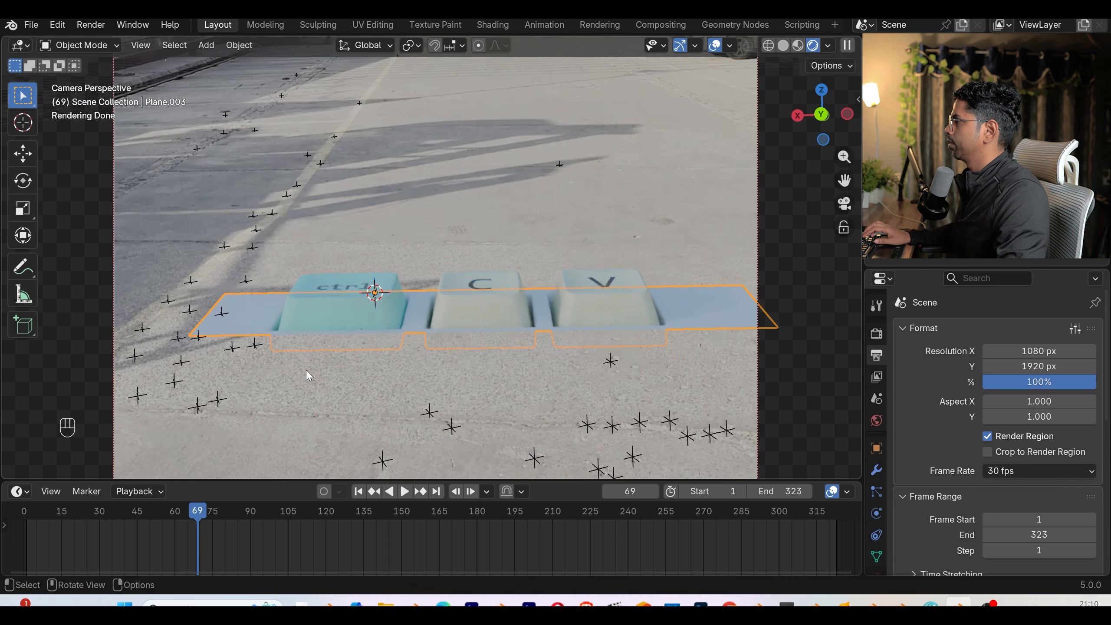
- In the Shader Editor, assign the ground material to Plane.003 around the keys and make it a separate copy
left_click(19, 491)
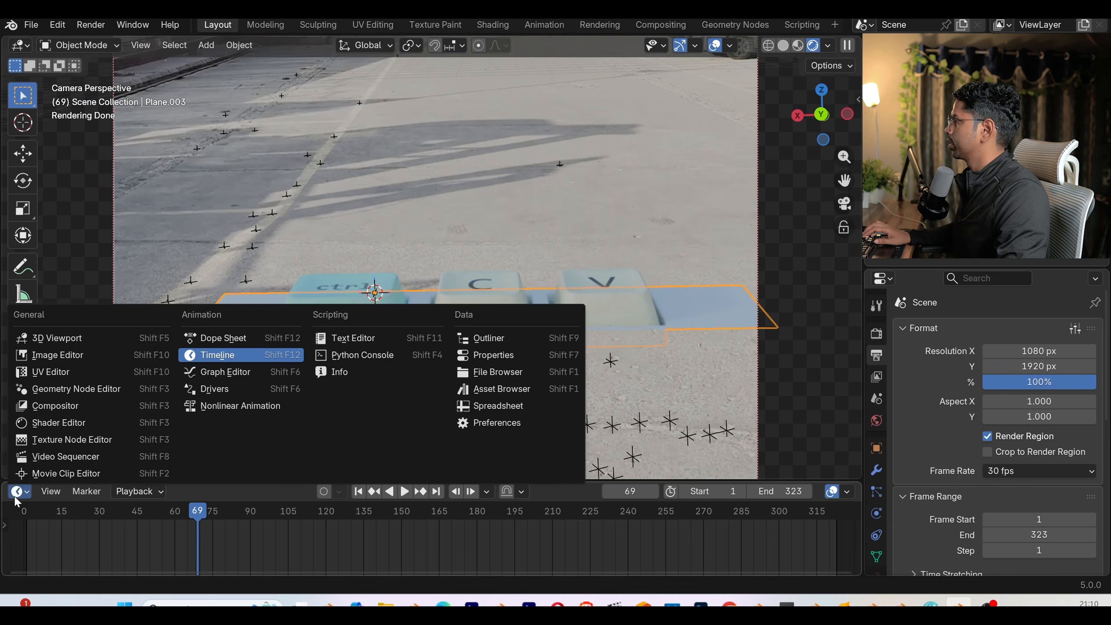
left_click(58, 422)
left_click_drag(379, 483, 379, 433)
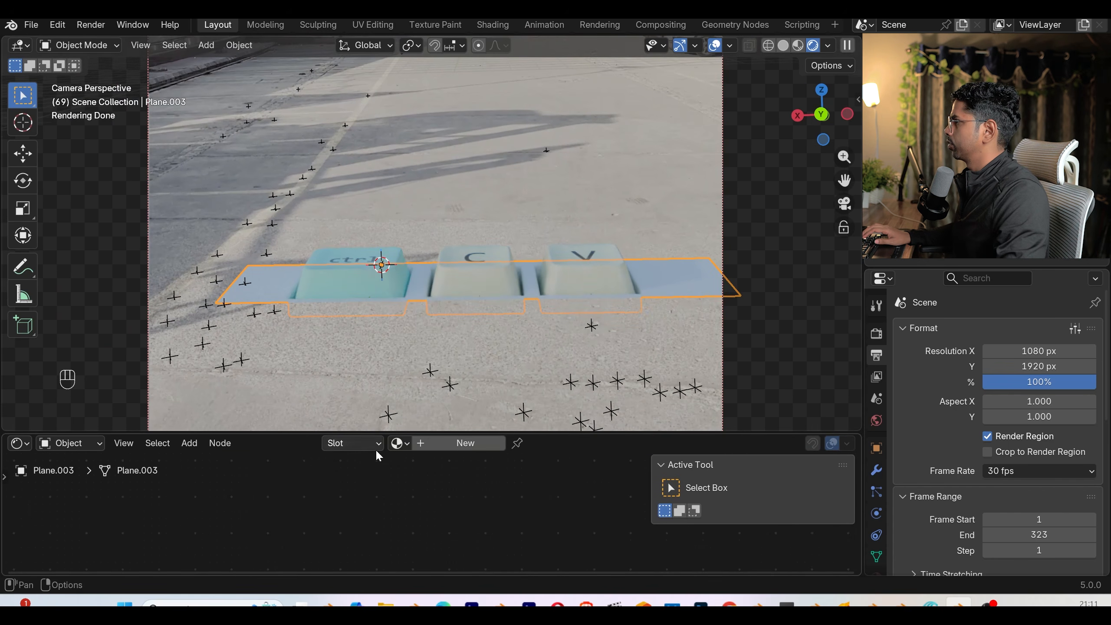
left_click(399, 443)
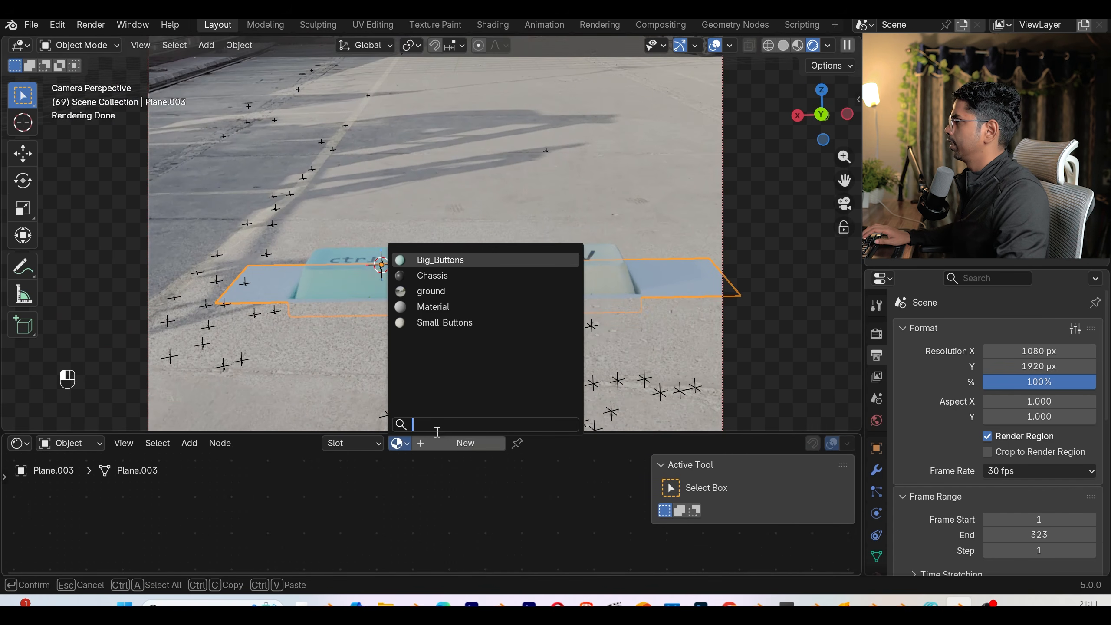
left_click(432, 291)
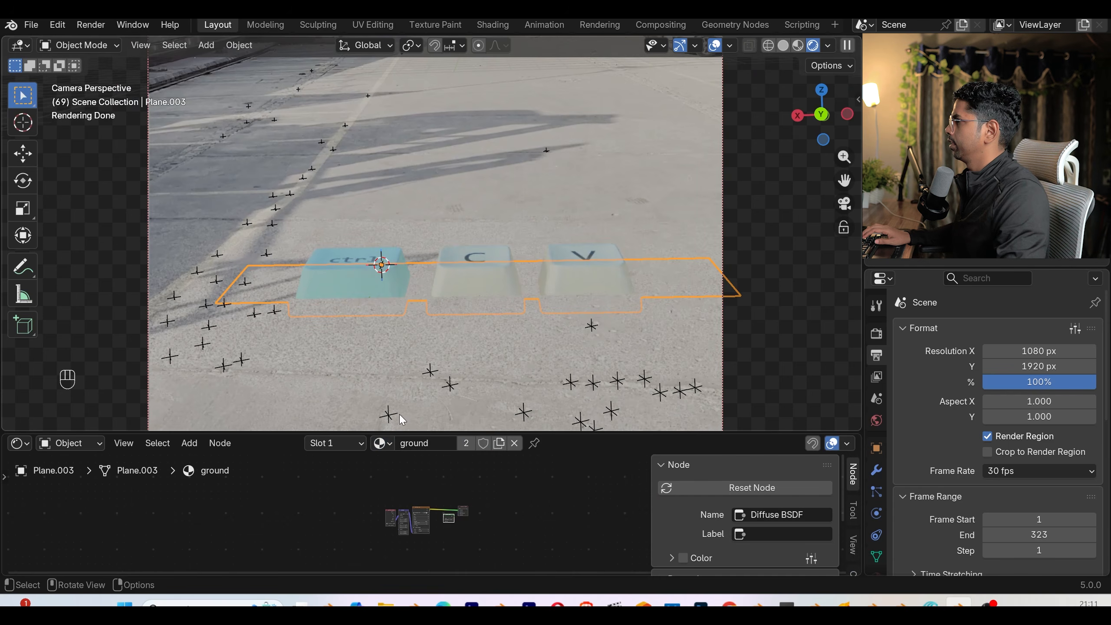
left_click(499, 443)
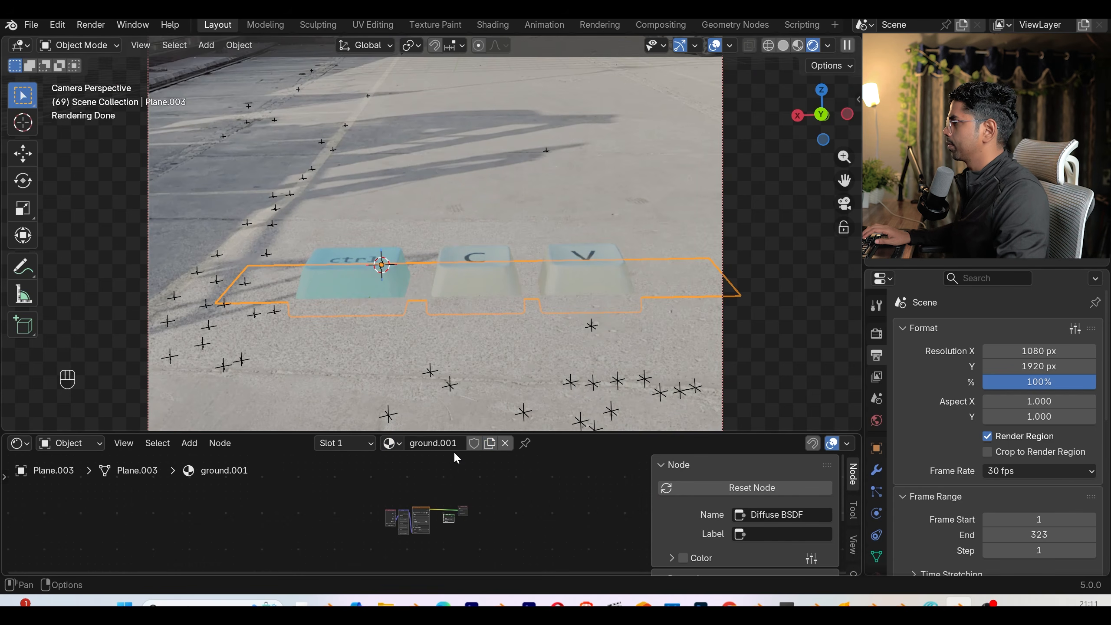
scroll(482, 487, "up", 3)
scroll(473, 498, "up", 5)
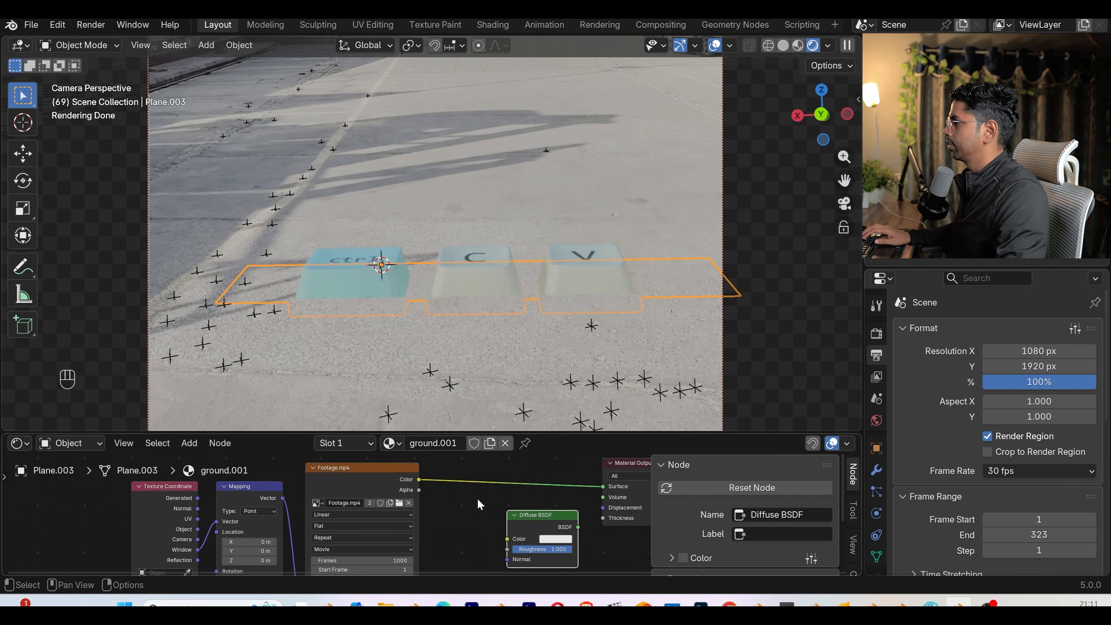
middle_click_drag(436, 511, 420, 514)
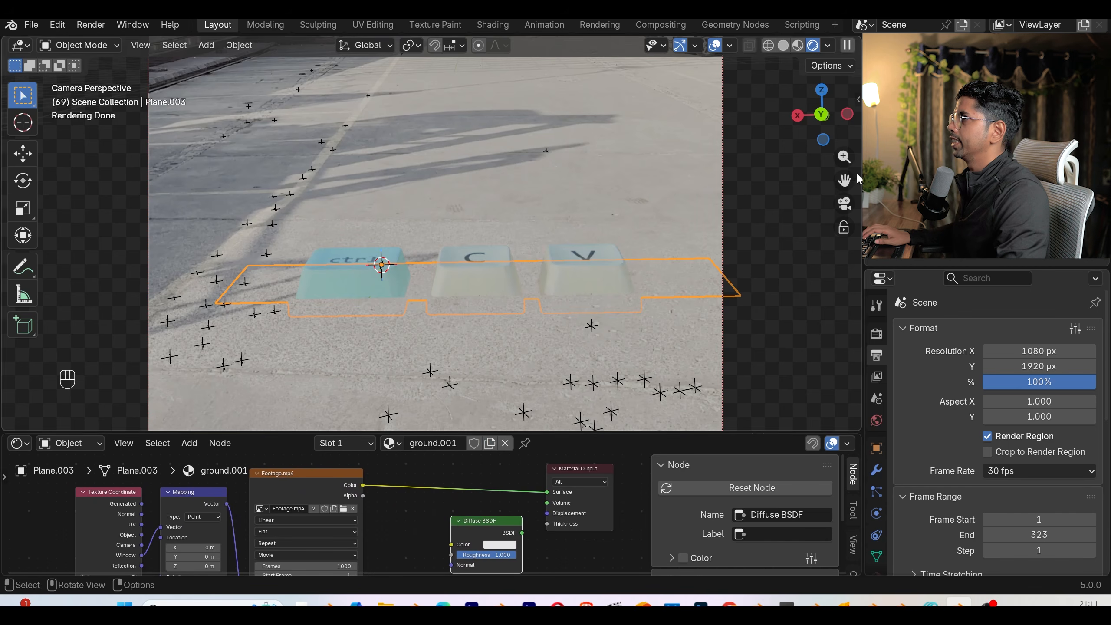
- Rename the Plane.003 object to "keyboard ground"
left_click(984, 45)
type("keyboard ground")
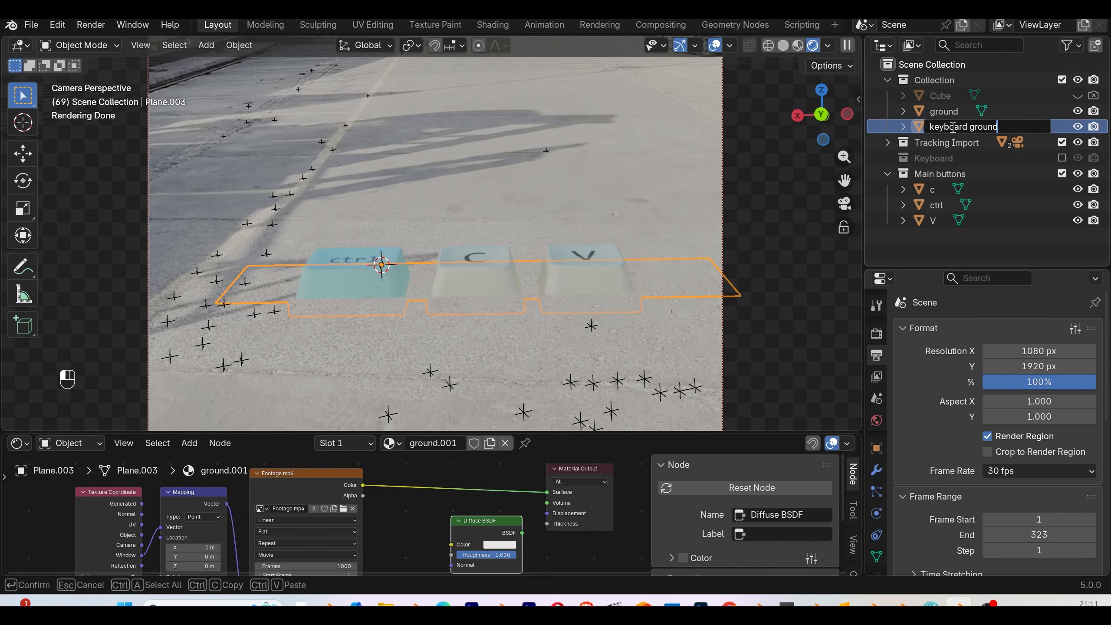
key("Return")
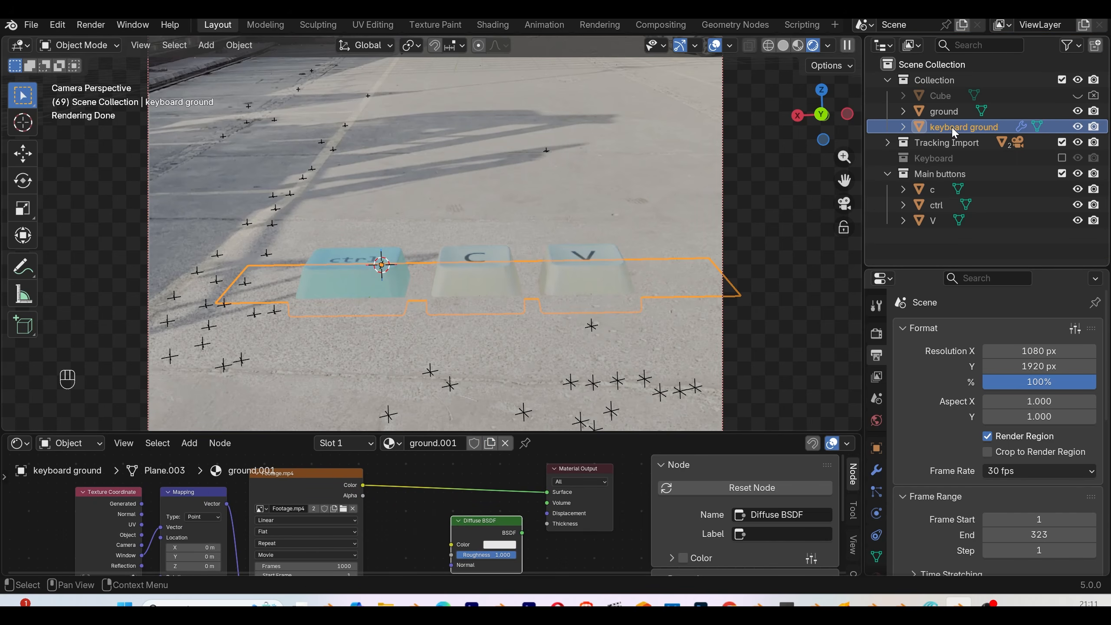
- Enable Shadow Catcher in the visibility settings of the keyboard ground object
left_click(876, 448)
scroll(921, 452, "down", 8)
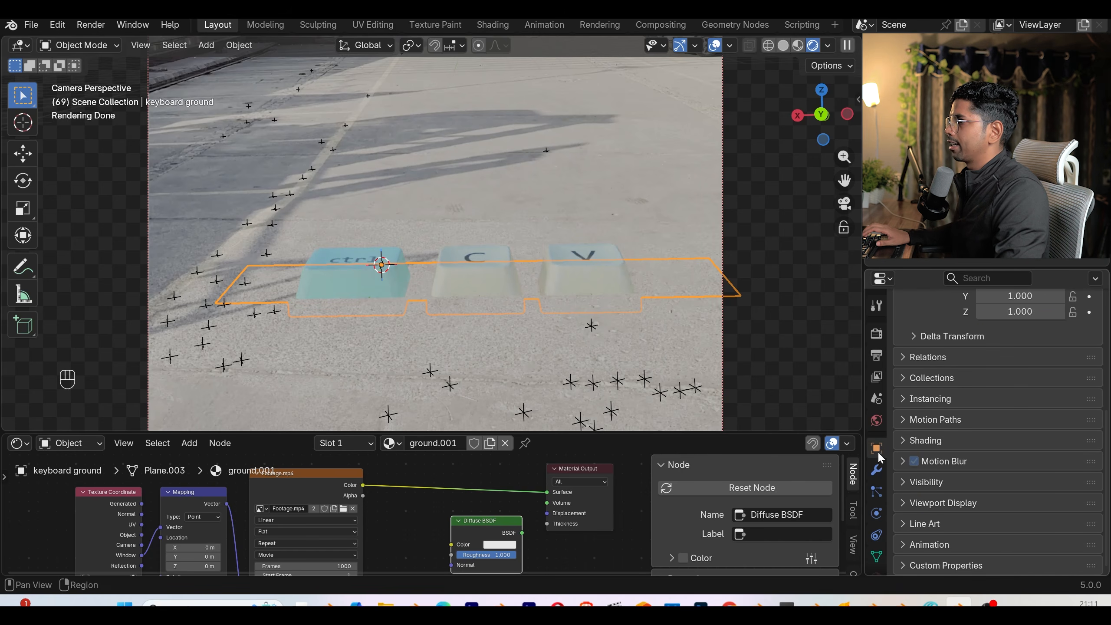
left_click(927, 483)
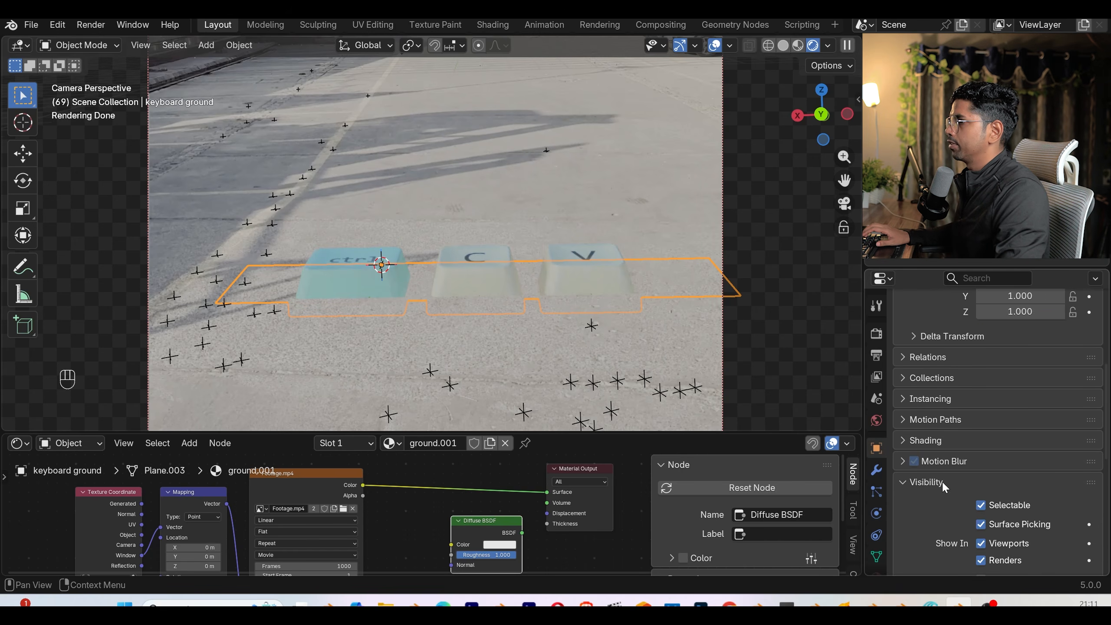
scroll(974, 499, "down", 4)
left_click(990, 490)
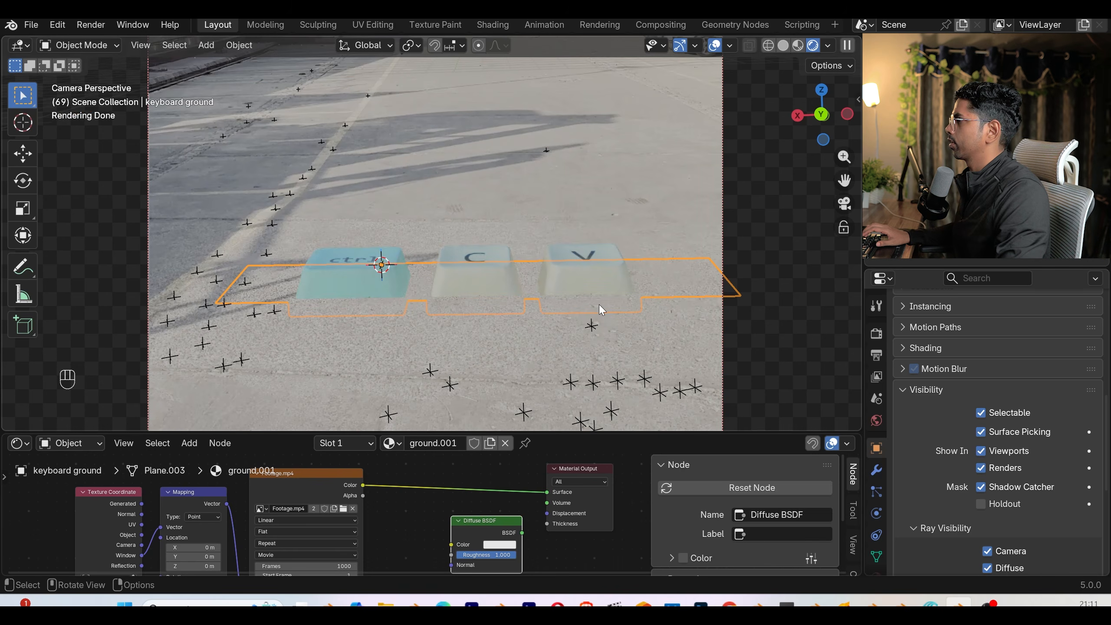
left_click(503, 210)
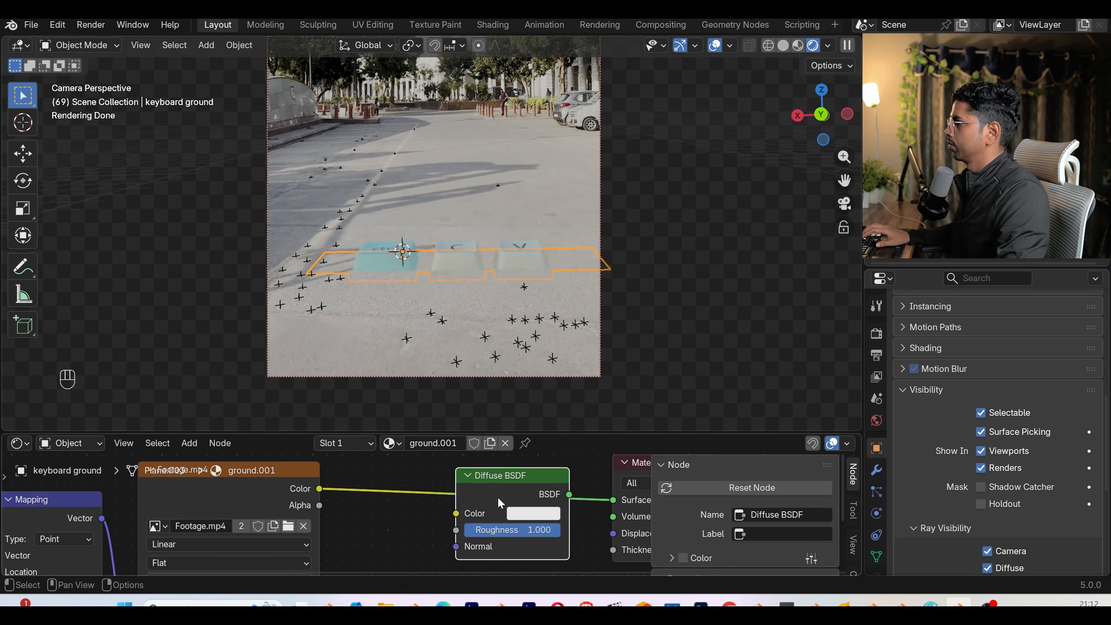
- Insert the Diffuse BSDF between the footage Color and the Material Output Surface in the ground.001 material
mouse_move(497, 497)
left_mouse_down()
mouse_move(477, 540)
mouse_move(469, 490)
mouse_move(477, 499)
left_mouse_up()
scroll(518, 240, "up", 3)
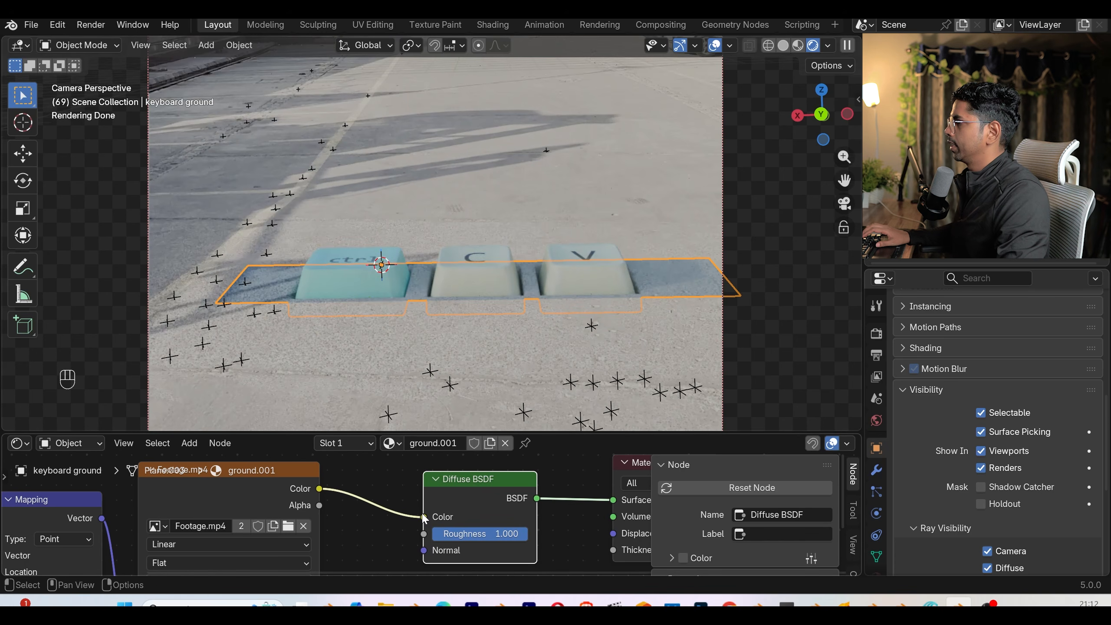
left_click_drag(424, 518, 613, 516)
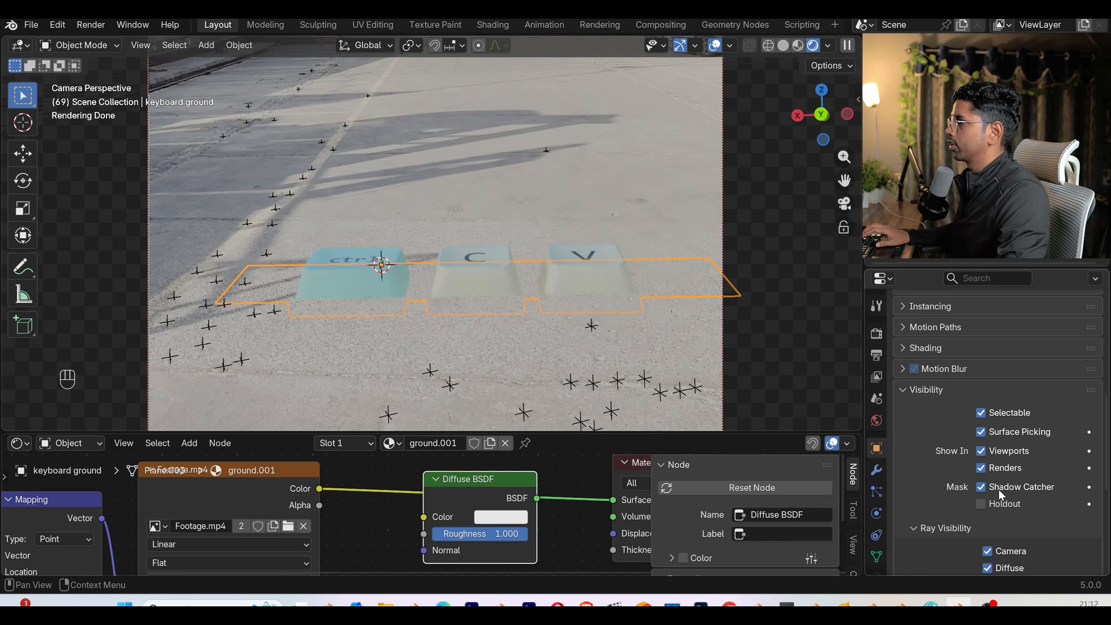
left_click_drag(456, 502, 470, 500)
- Switch the keyboard ground's Shadow Catcher off and on to compare its effect on the recess shadows
left_click(983, 487)
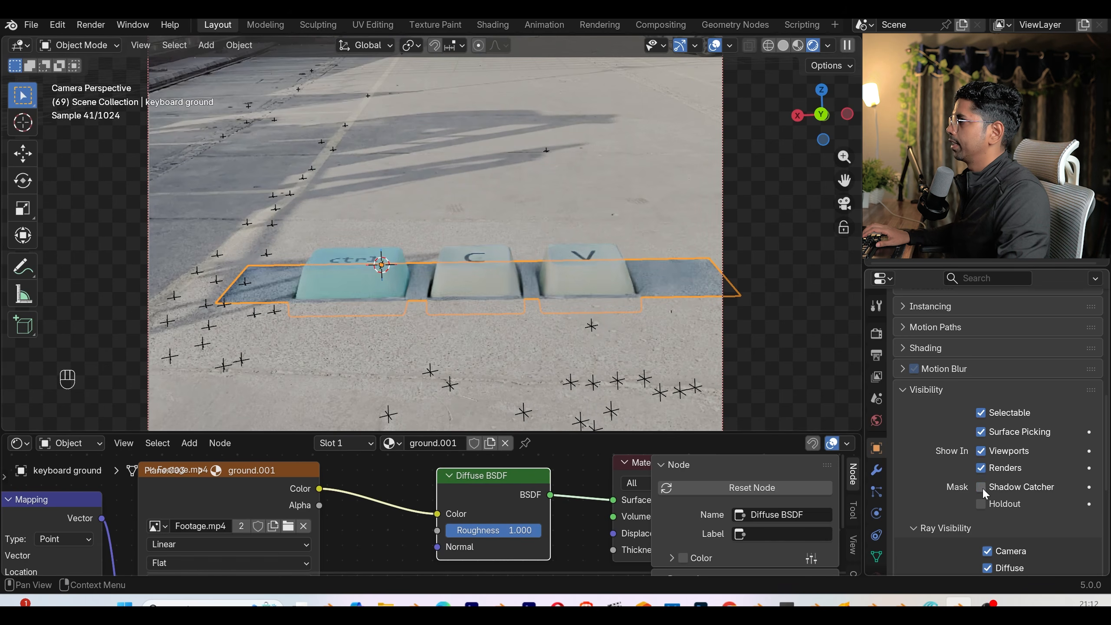
left_click(982, 488)
left_click(982, 487)
left_click(982, 487)
left_click(604, 212)
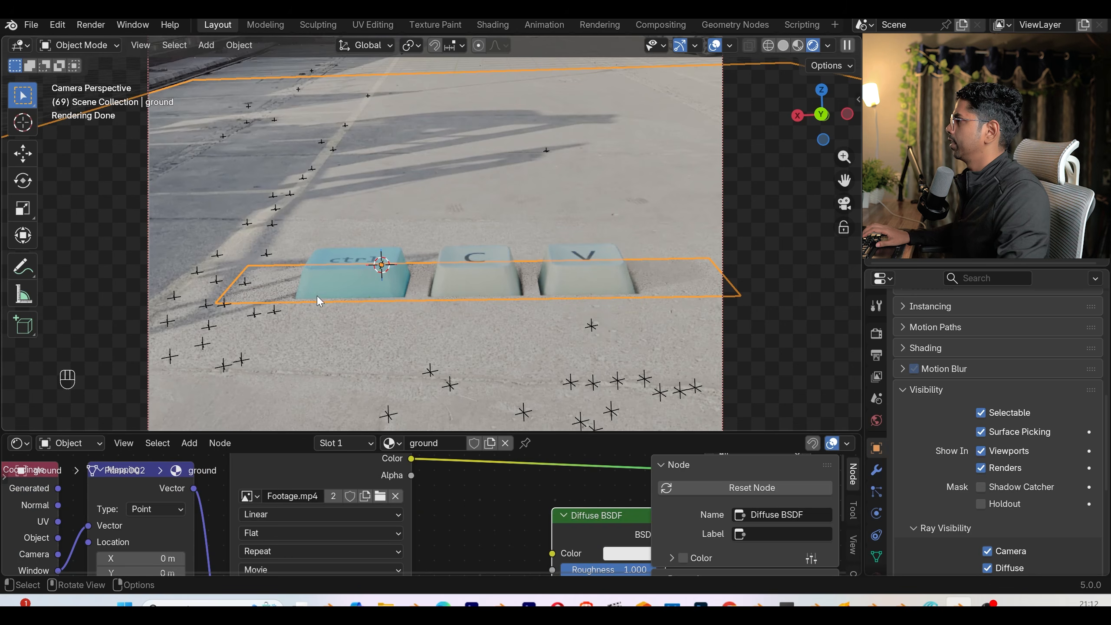
left_click(326, 289)
left_click(381, 279)
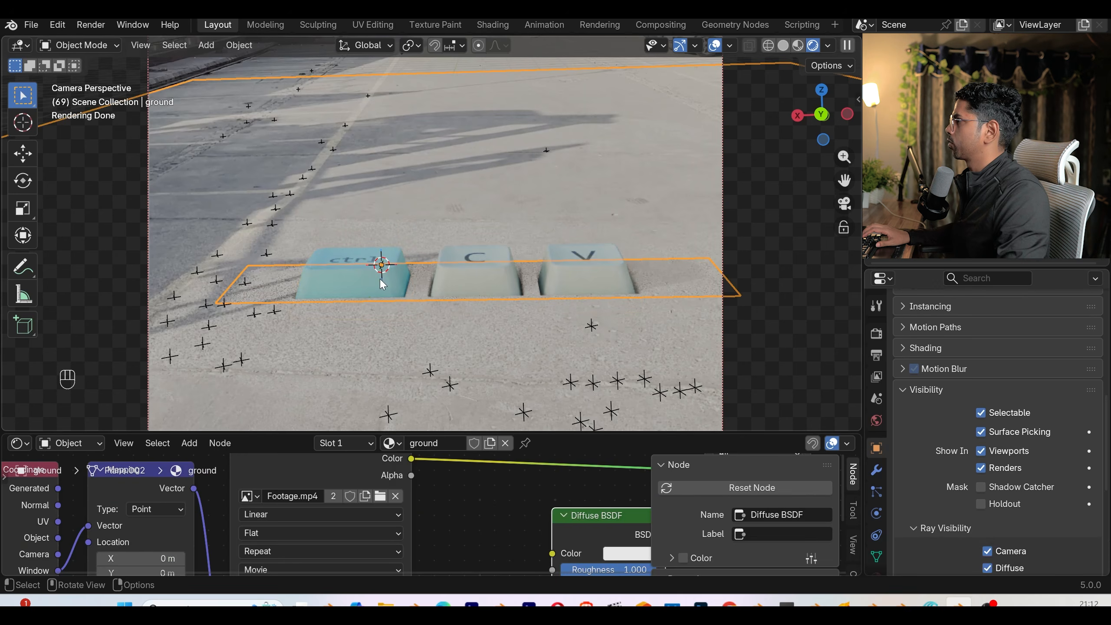
left_click(463, 281)
left_click(550, 224)
left_click(611, 274)
left_click(656, 213)
- Isolate the keyboard ground in local view with solid shading and select the middle recess's floor face in Edit Mode
left_click(532, 283)
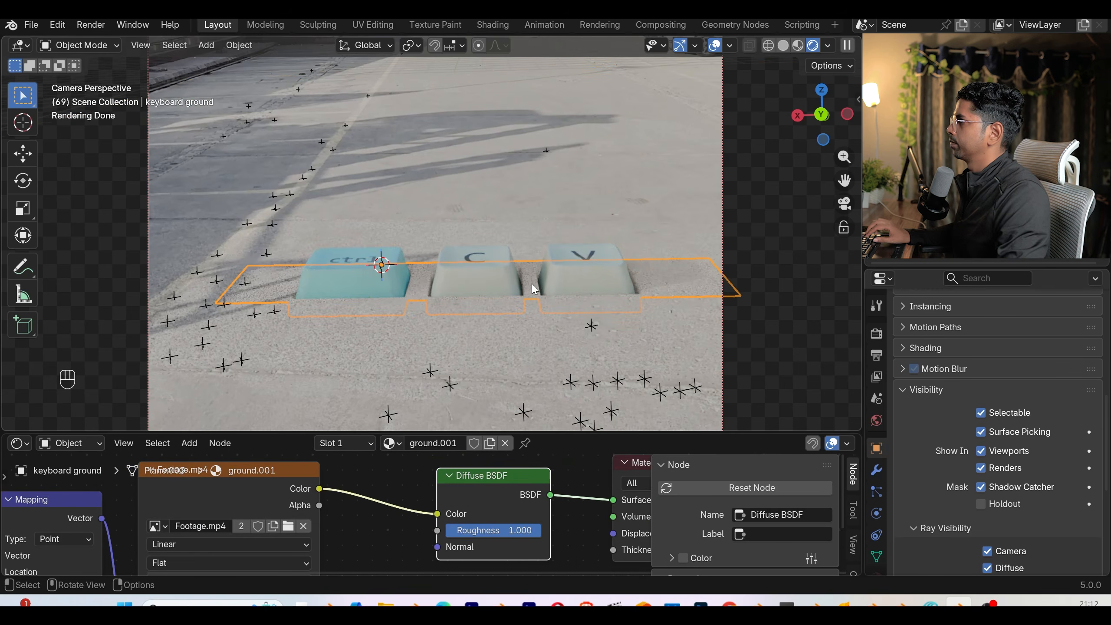
key("slash")
middle_click_drag(518, 279, 524, 303)
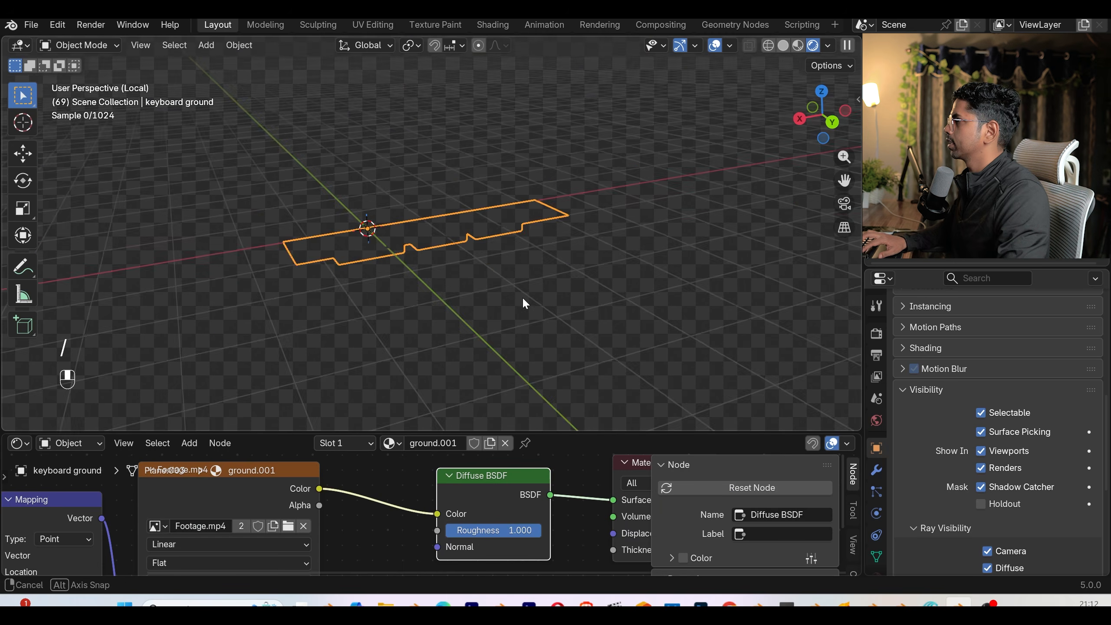
scroll(548, 317, "up", 5)
left_click(782, 48)
mouse_move(507, 228)
middle_mouse_down()
mouse_move(513, 257)
mouse_move(495, 264)
mouse_move(450, 232)
middle_mouse_up()
key("Tab")
left_click(446, 238)
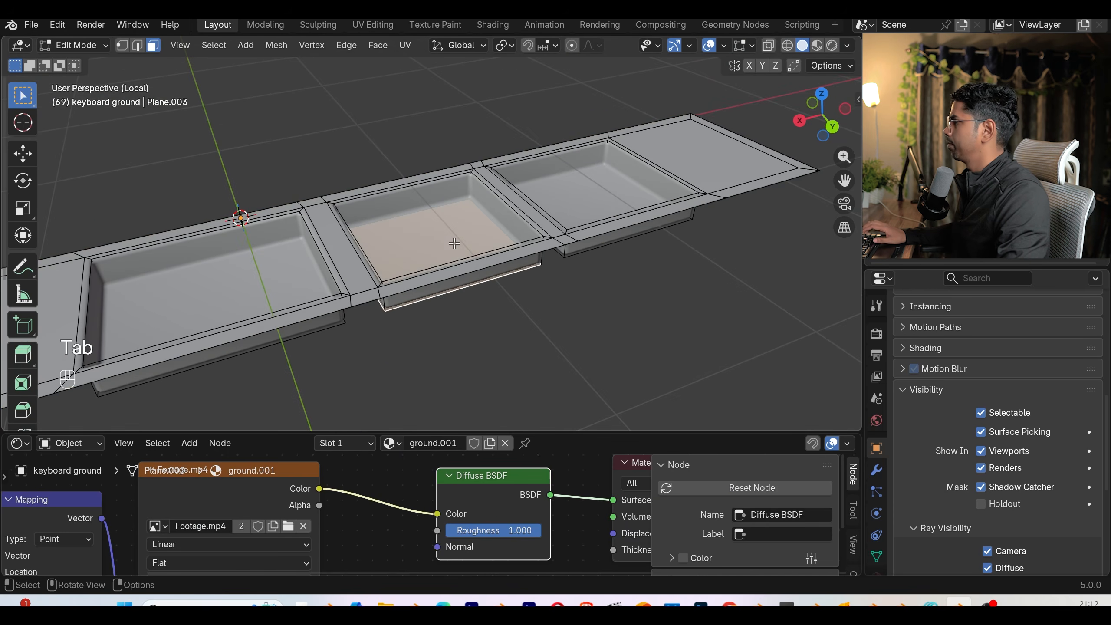
- Select the floor faces of all three key pockets and move them down along Z to deepen the pockets
left_click(205, 297, "shift")
left_click(636, 173, "shift")
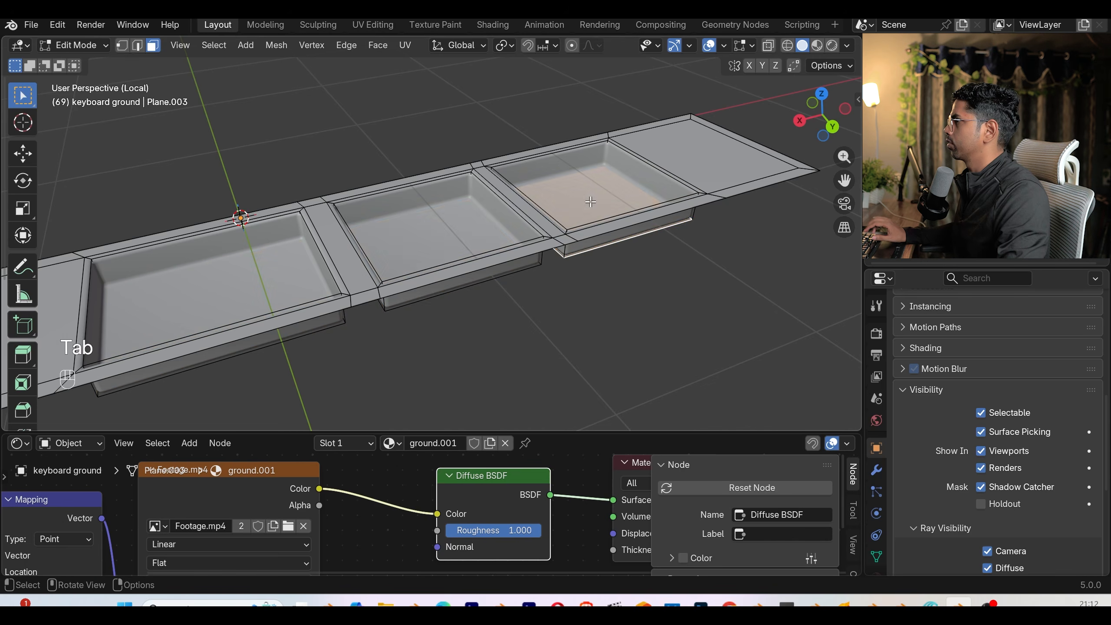
key("g")
key("z")
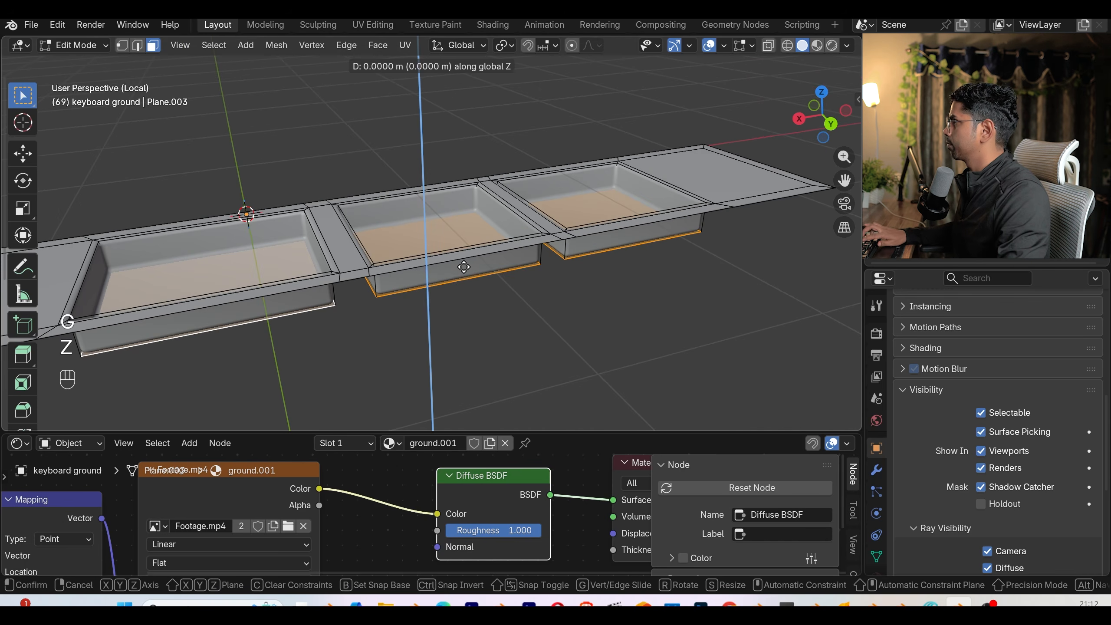
left_click(472, 327)
middle_click_drag(561, 330, 546, 353)
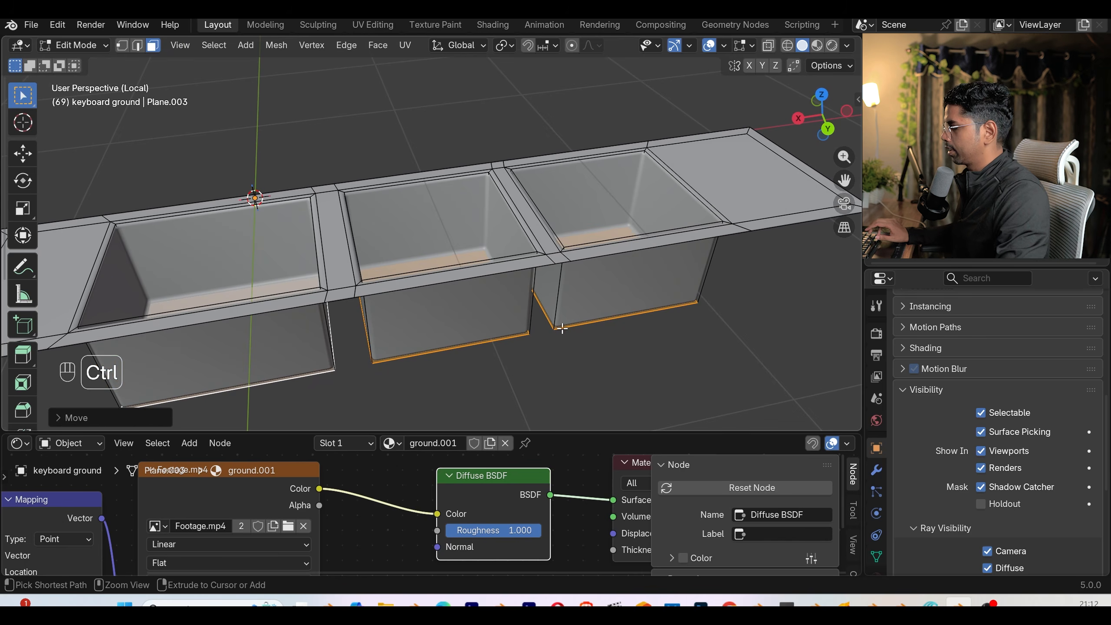
- Grow the selection from the pocket floors to include their walls, and add a second material slot to the keyboard ground
key("ctrl+KP_Add")
middle_click_drag(562, 328, 499, 302)
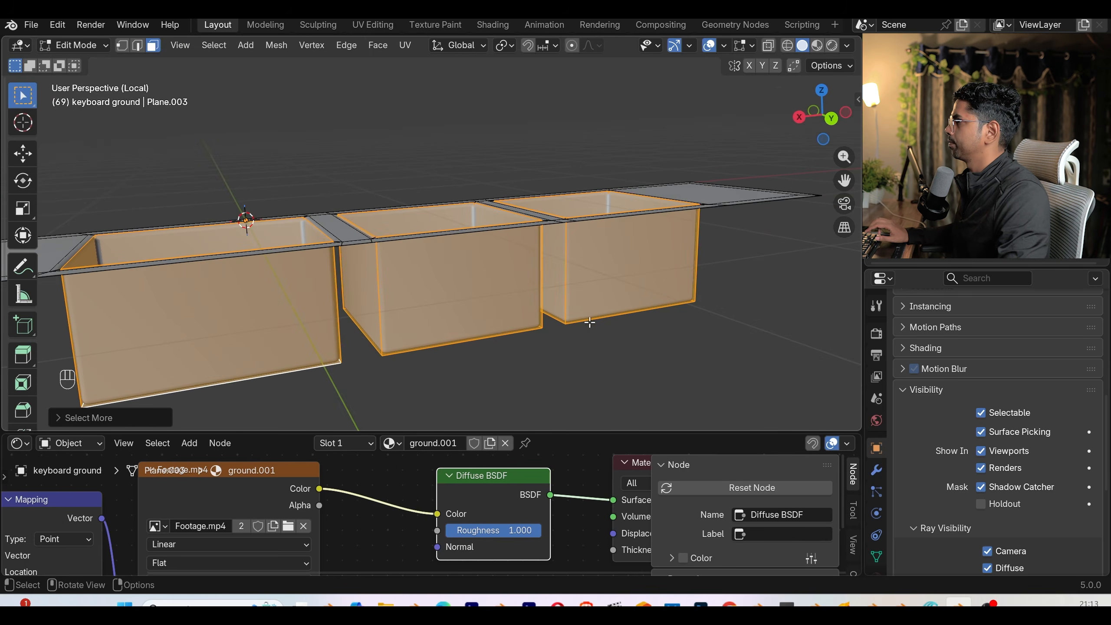
scroll(875, 500, "down", 2)
left_click(875, 538)
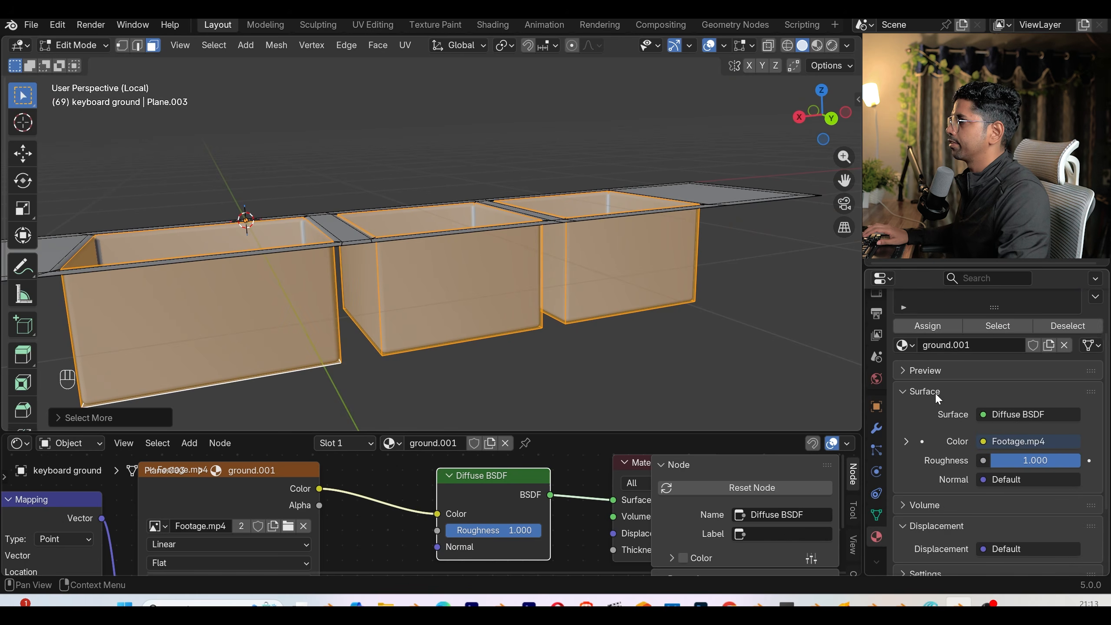
scroll(935, 393, "up", 3)
left_click(1095, 330)
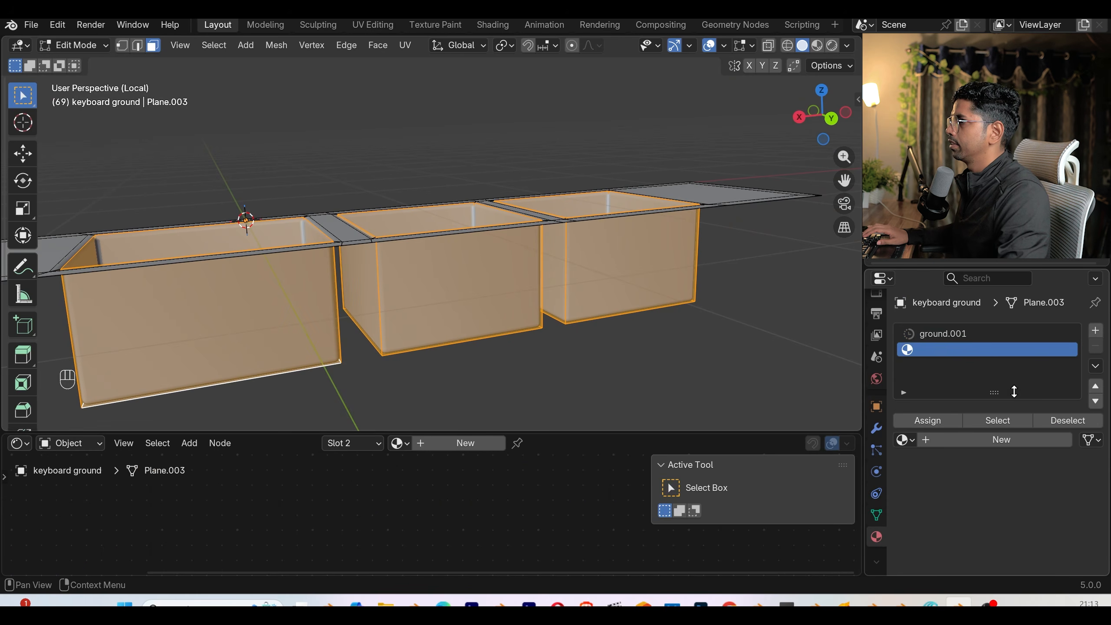
- Create a new material in the empty slot and name it "backside of ground"
left_click(973, 438)
left_click(976, 441)
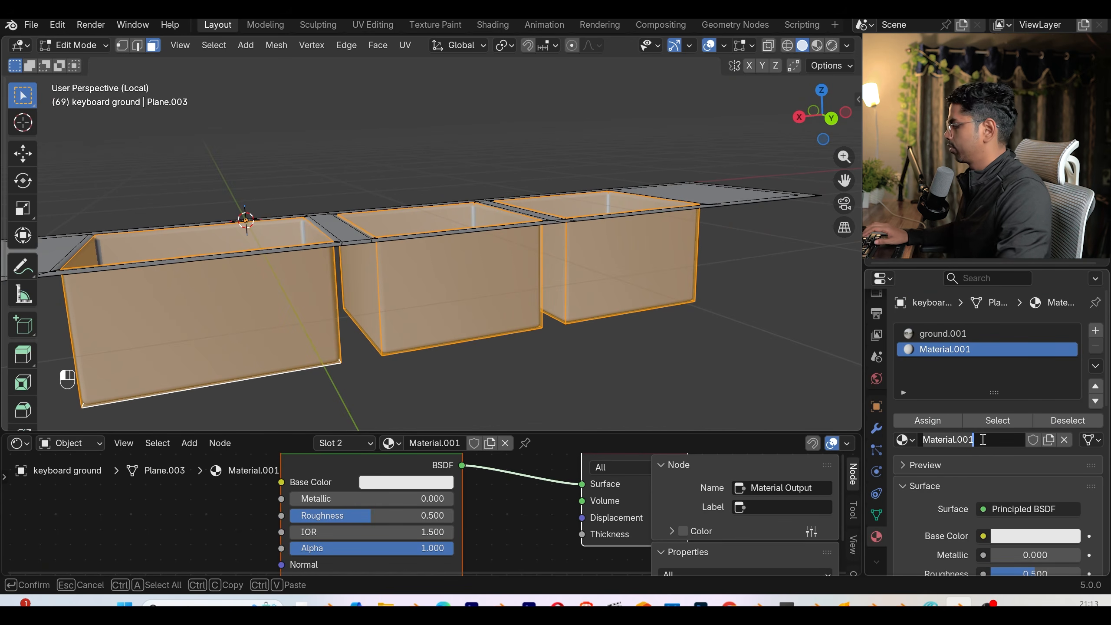
type("backl")
key("BackSpace")
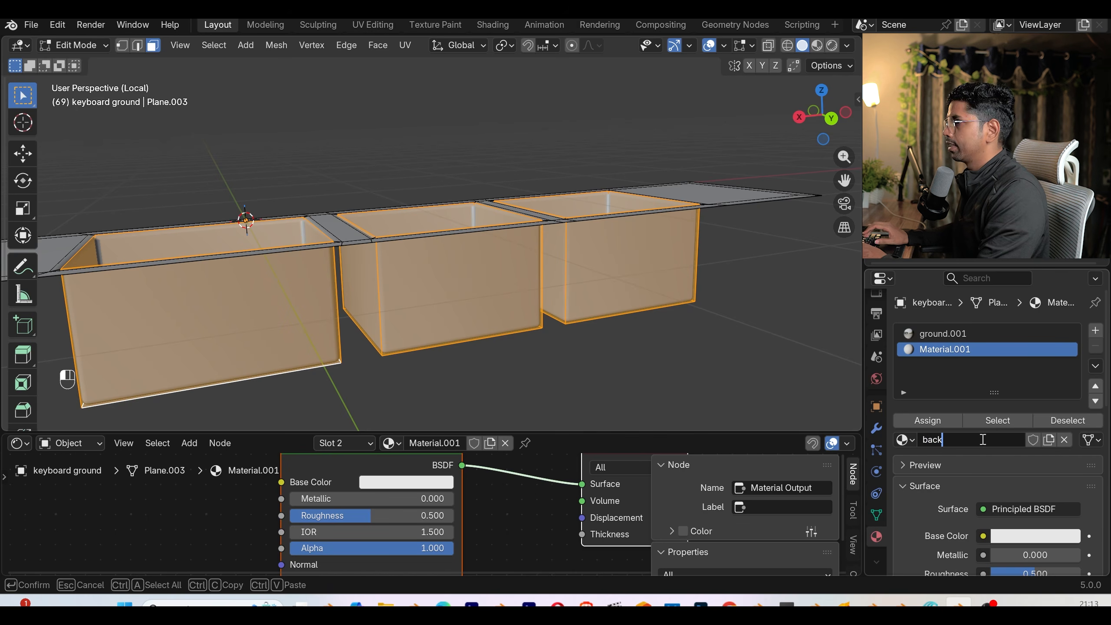
type("side")
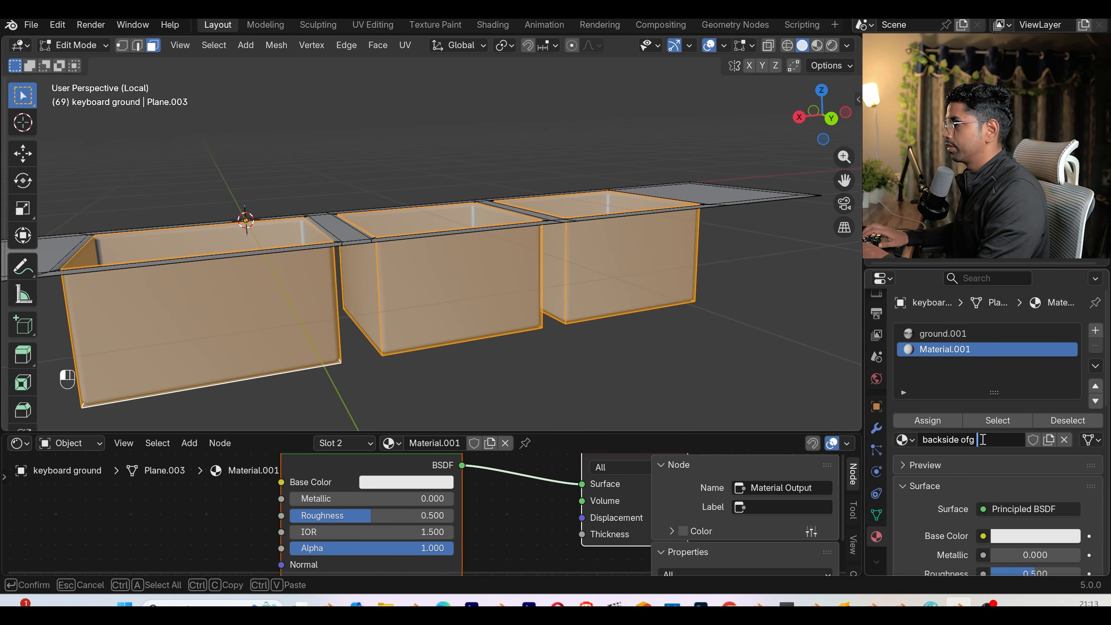
type(" of ground")
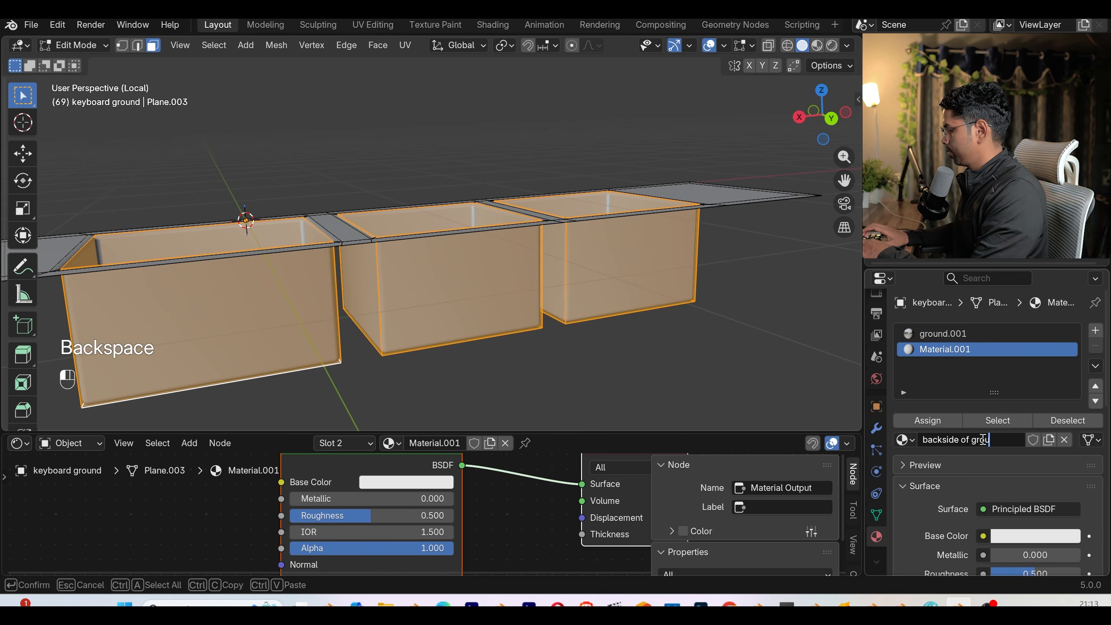
key("Return")
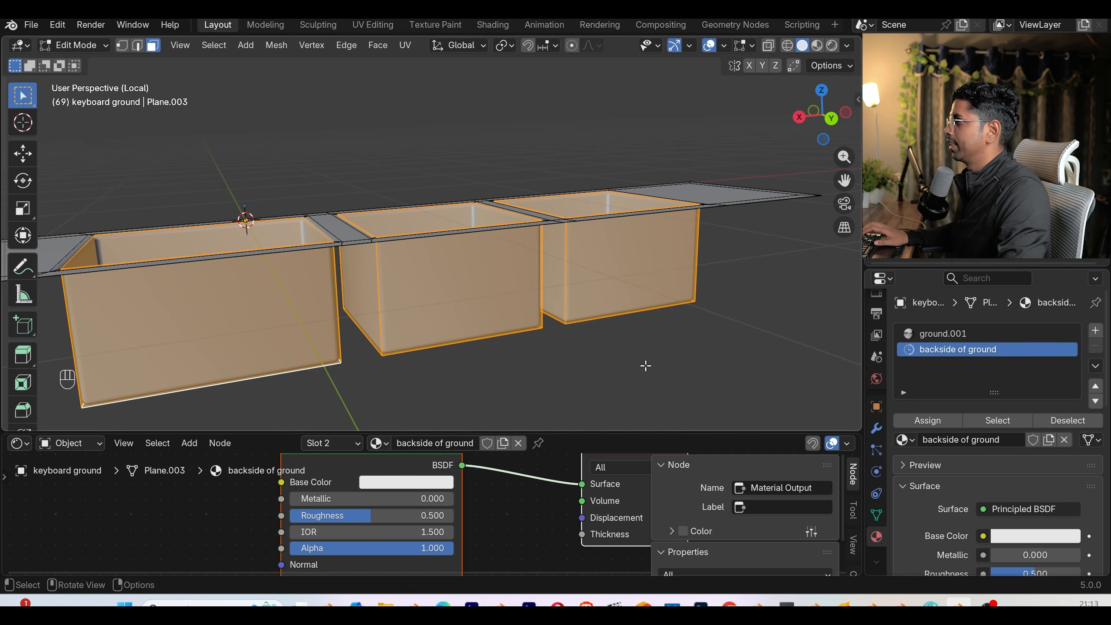
- Select the faces using the backside of ground material and separate them from the keyboard ground into their own object
key("Tab")
key("slash")
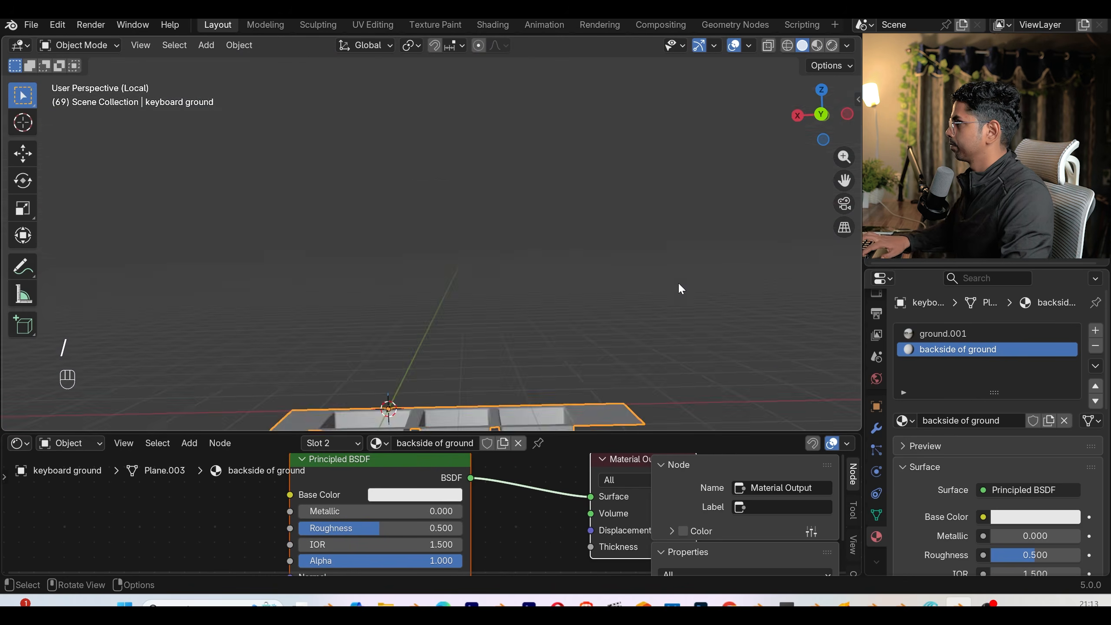
scroll(622, 312, "up", 3)
middle_click_drag(557, 281, 682, 317)
key("Tab")
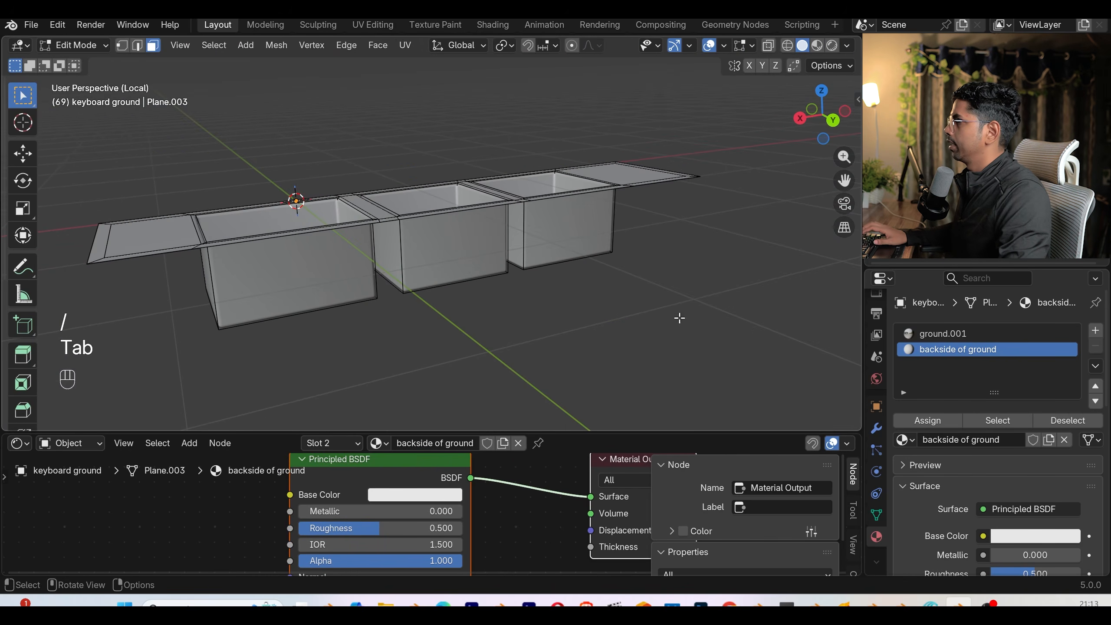
left_click(996, 419)
middle_click_drag(718, 359, 657, 382)
key("F3")
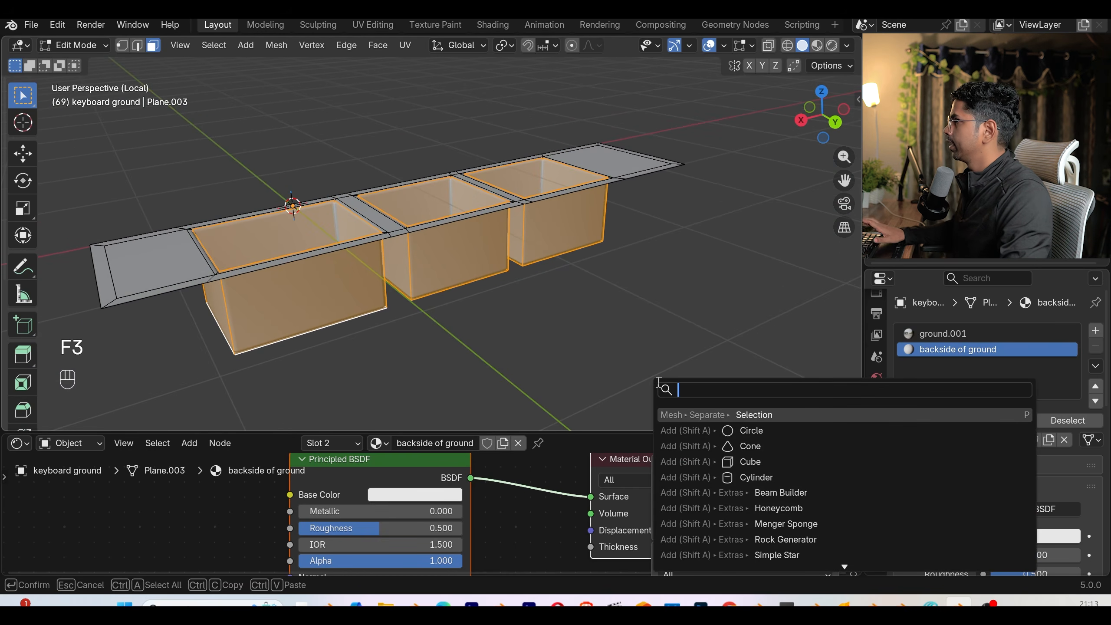
left_click(735, 418)
key("Tab")
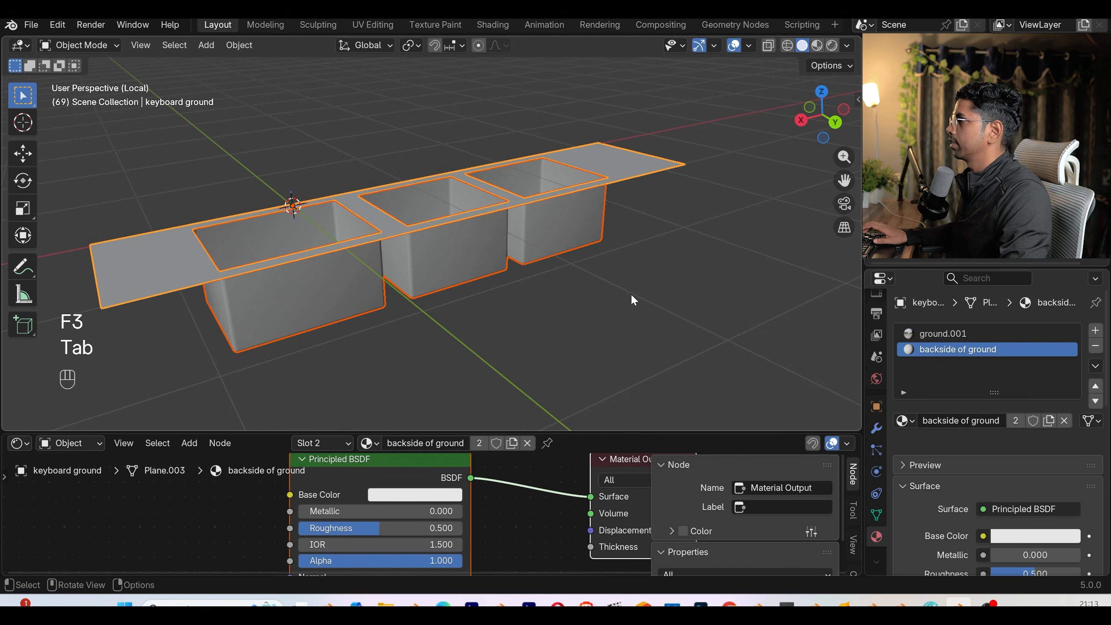
- Turn off Shadow Catcher for the separated pocket object
left_click(551, 242)
middle_click_drag(581, 253, 557, 261)
scroll(552, 248, "up", 3)
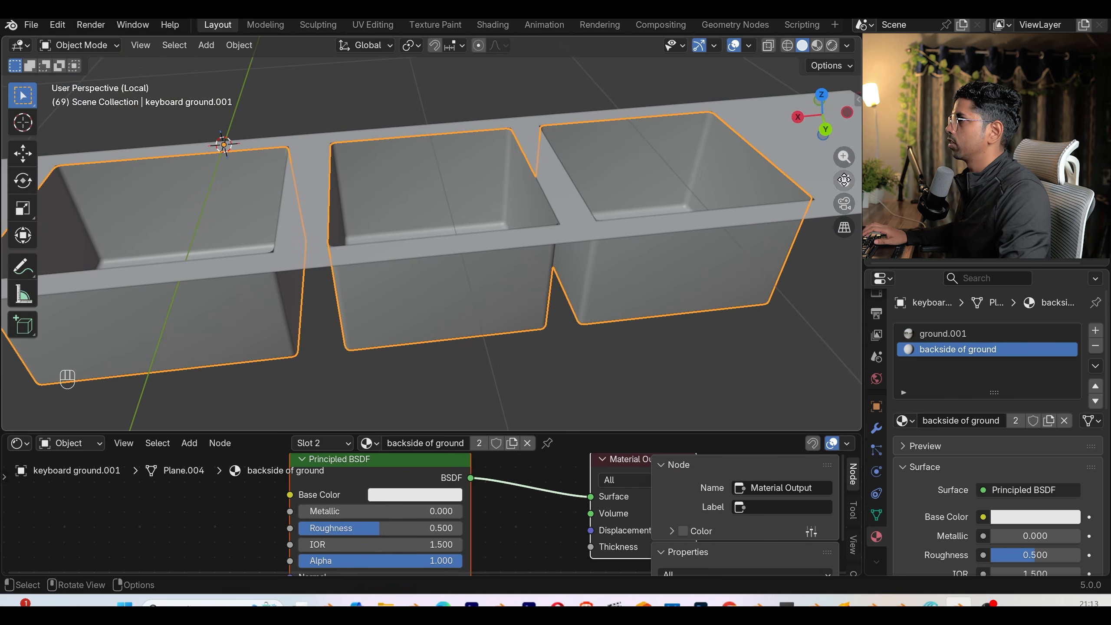
left_click(876, 407)
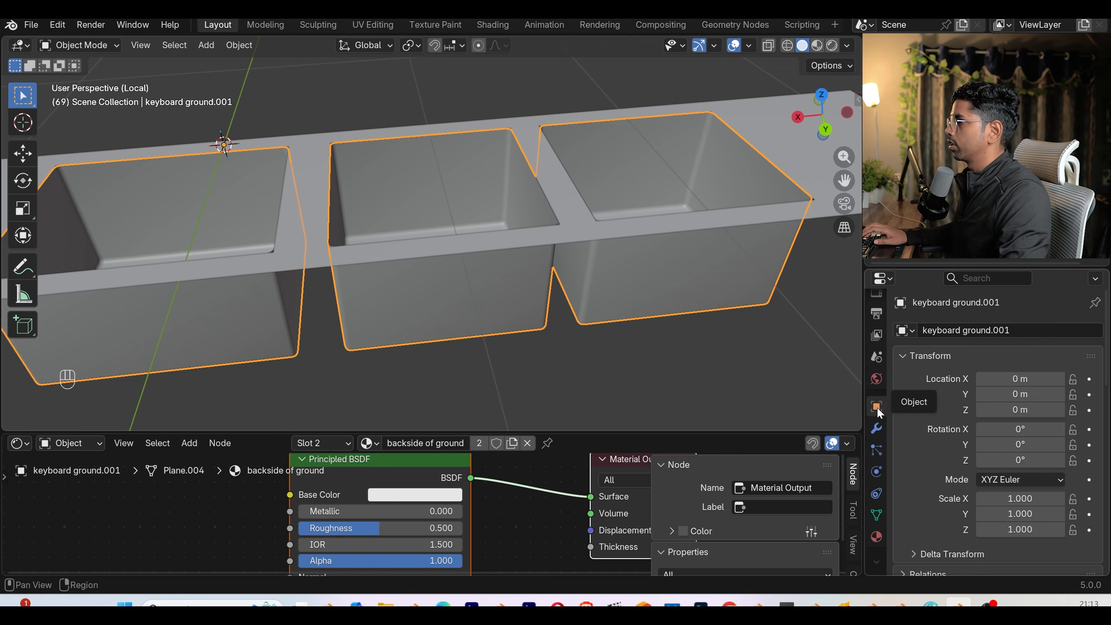
scroll(922, 417, "down", 10)
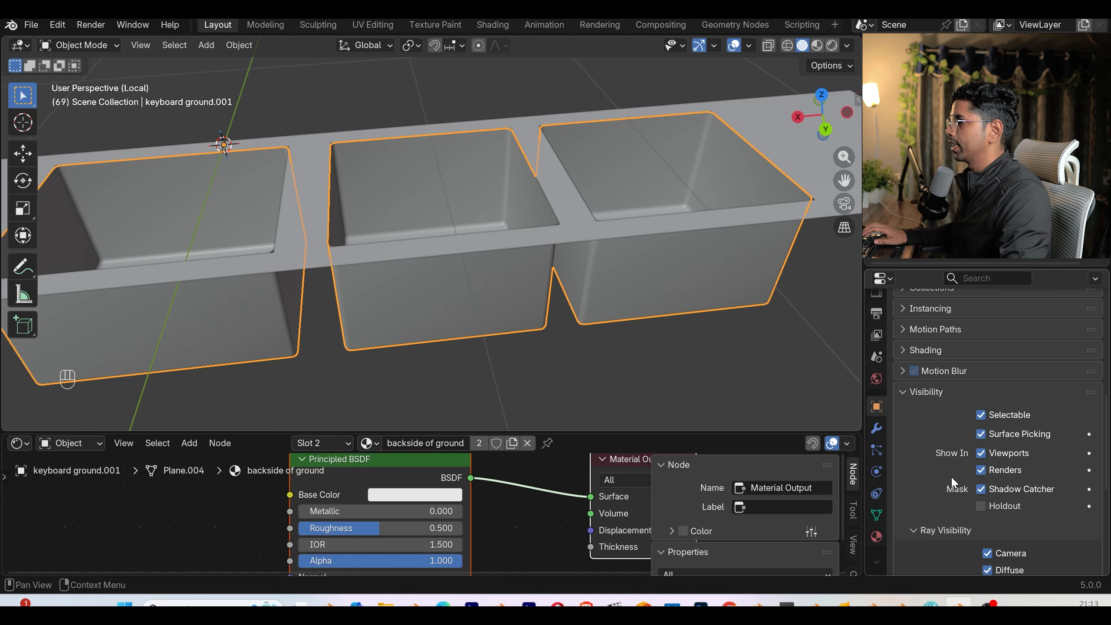
left_click(981, 489)
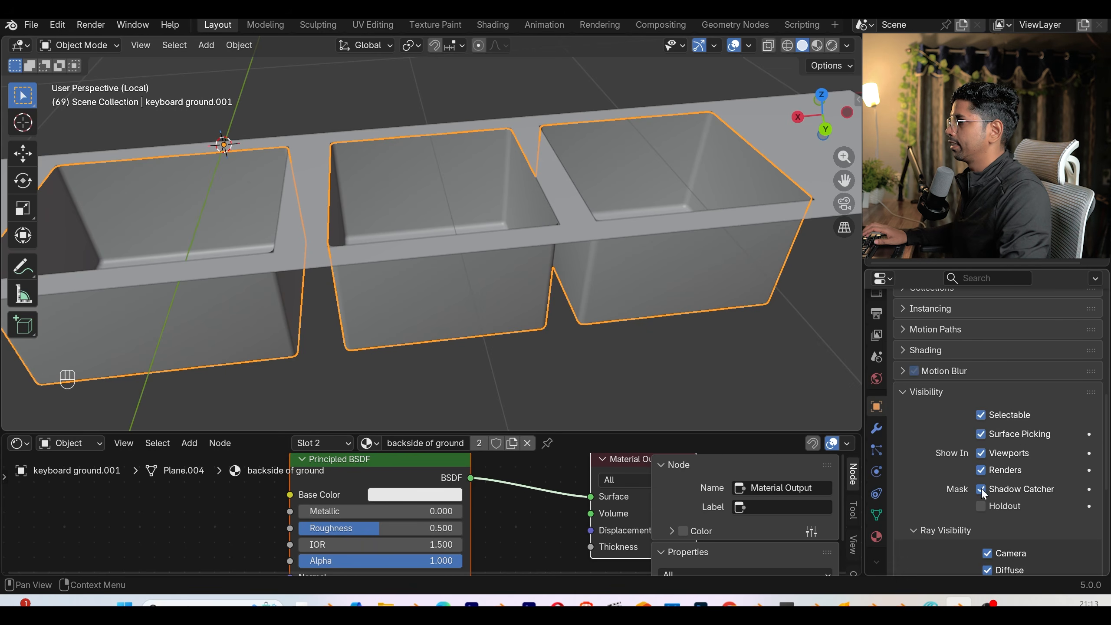
- Leave the isolated view and preview the three keys through the camera with rendered shading
left_click(844, 204)
key("slash")
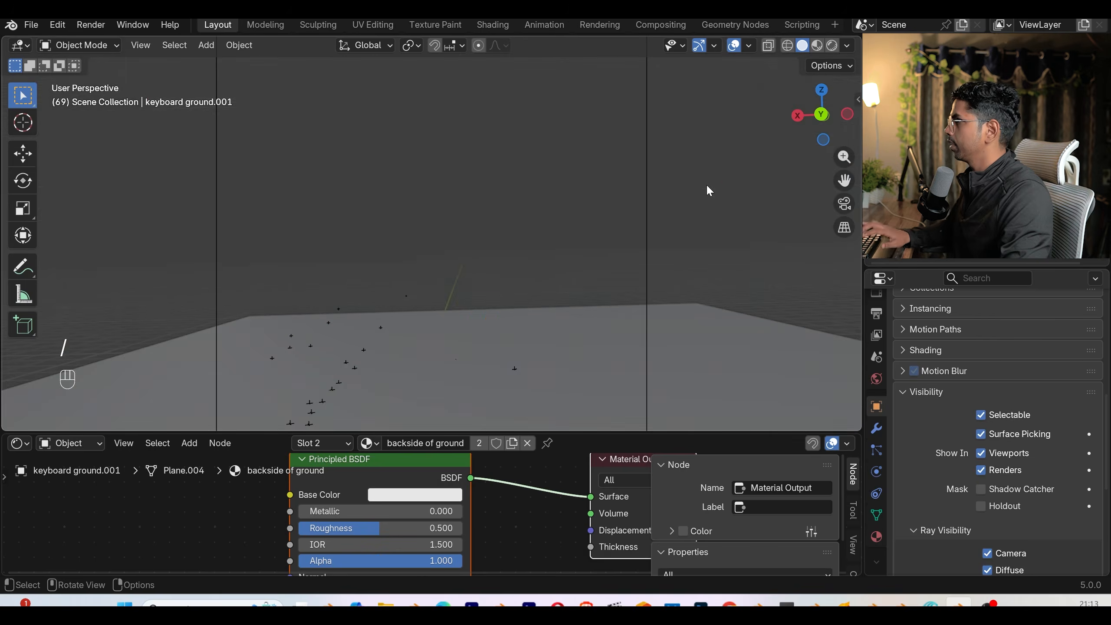
left_click(830, 45)
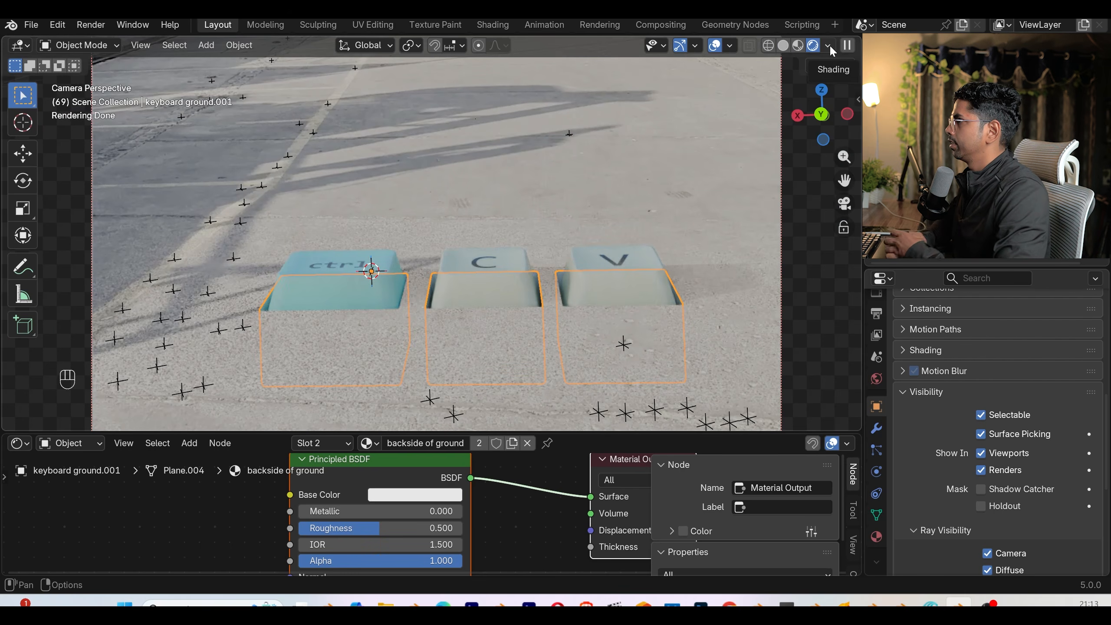
scroll(549, 321, "up", 3)
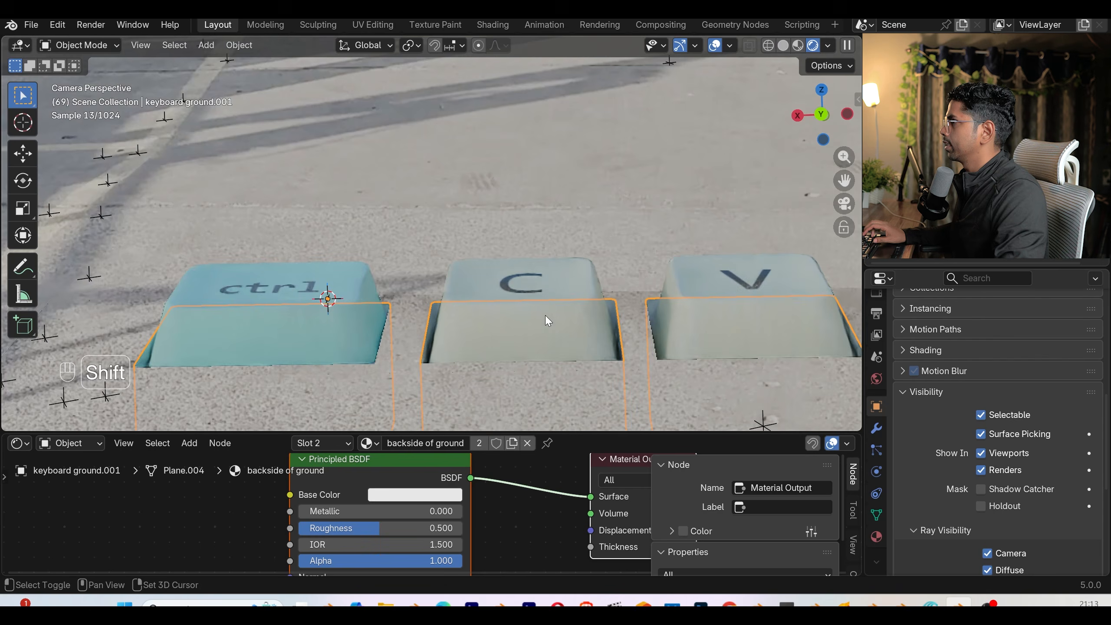
middle_click_drag(545, 315, 533, 229, "shift")
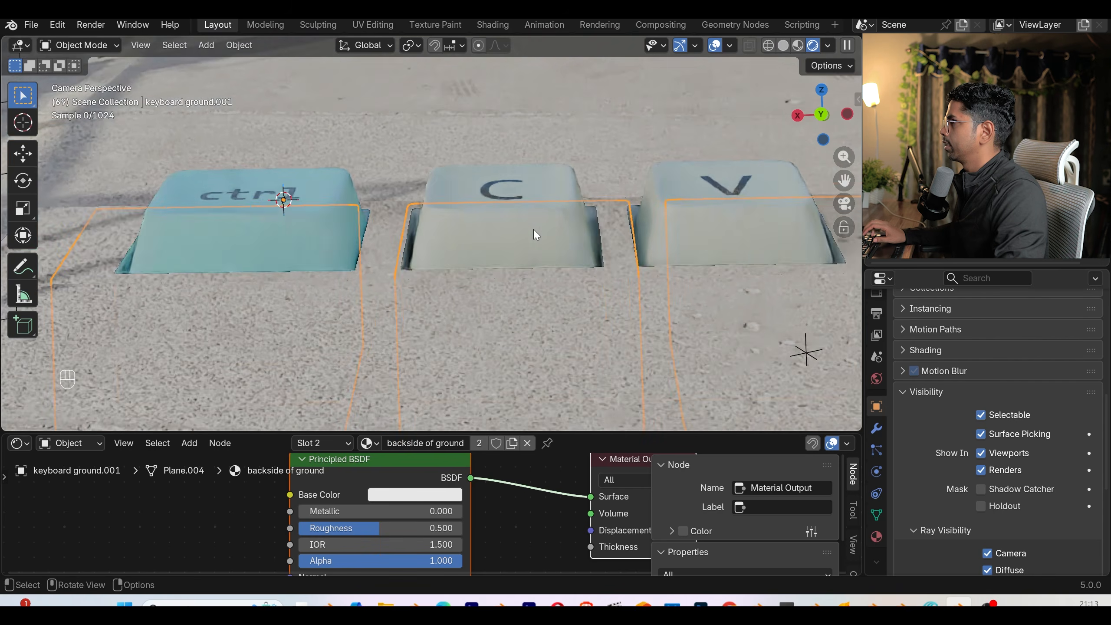
- Lift the C key along Z to inspect the pocket beneath it, and undo the move
scroll(533, 229, "up", 3)
left_click(499, 236)
key("g")
key("z")
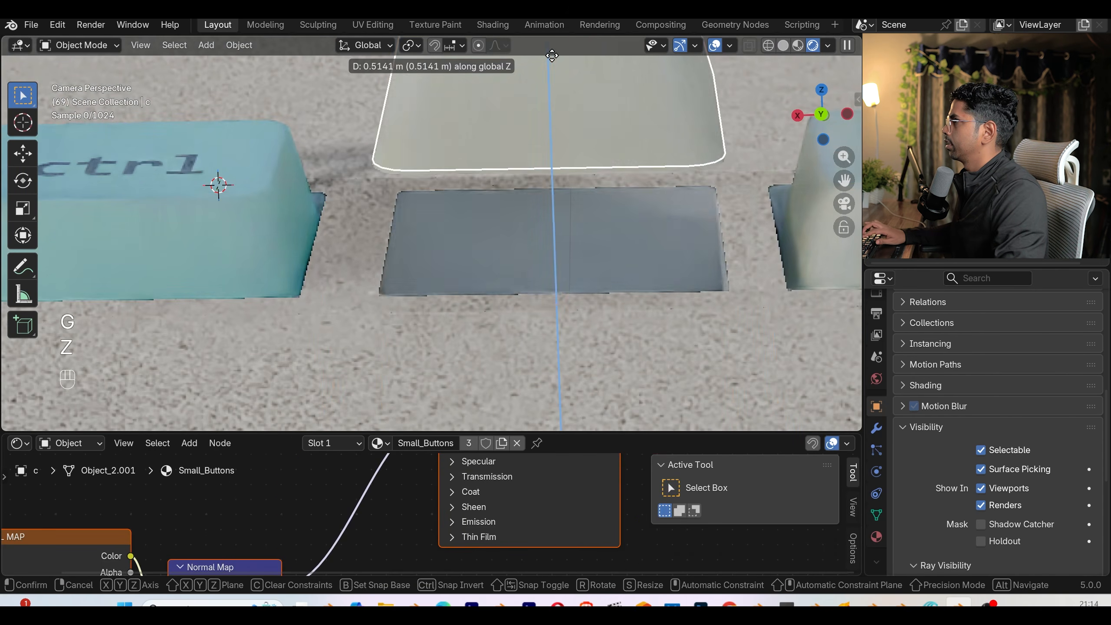
left_click(548, 209)
key("ctrl+z")
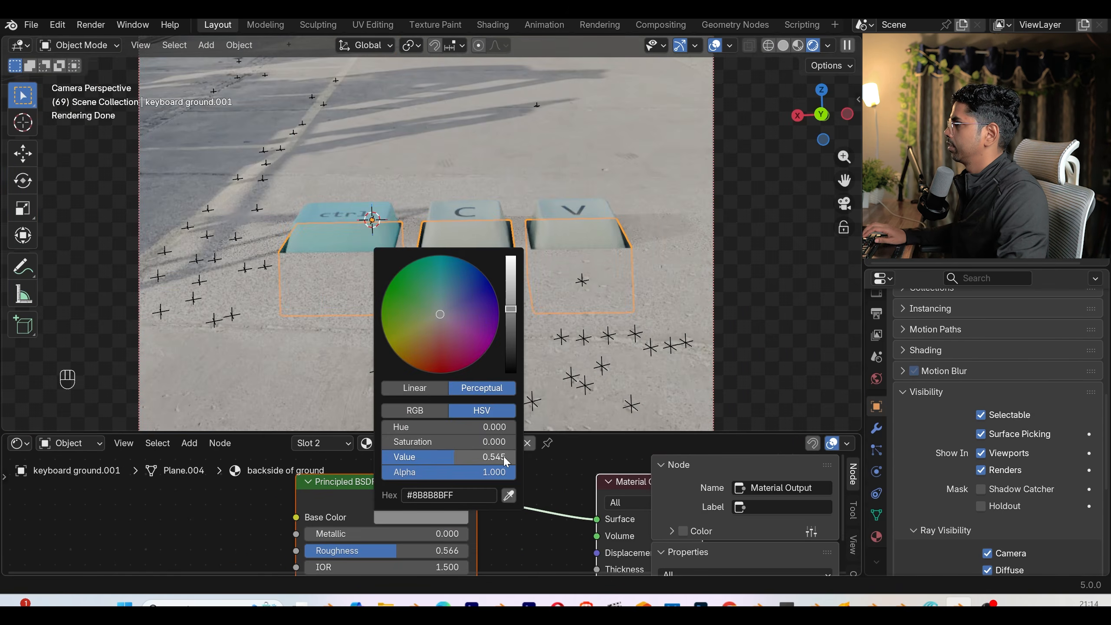
- Sample the concrete beside the V key as the base color of the backside of ground material
left_click(516, 489)
left_click(689, 265)
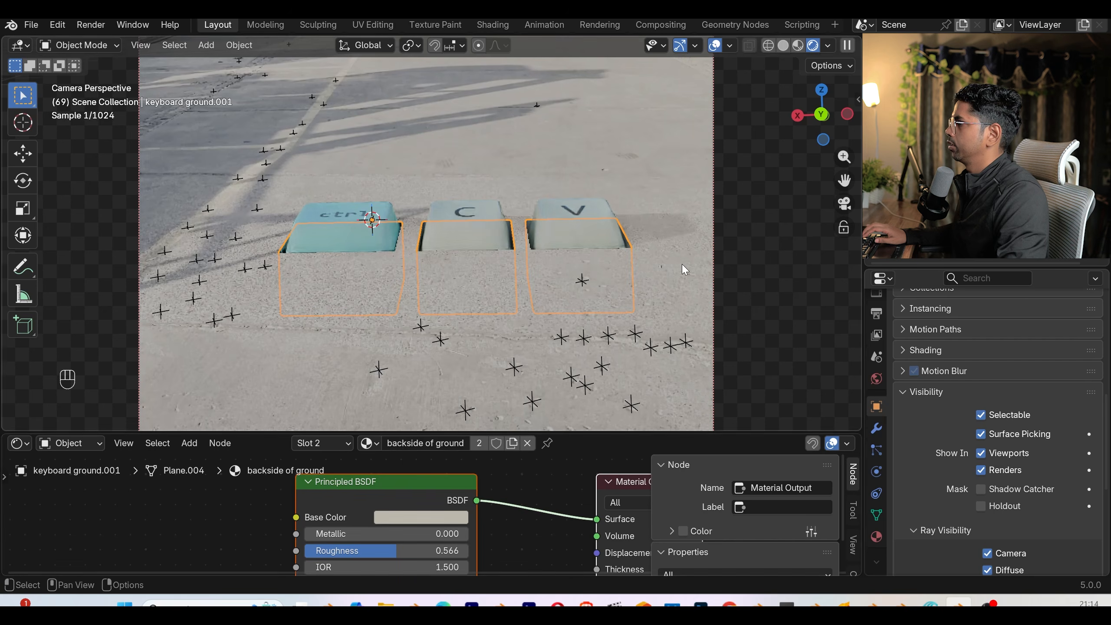
- Move the V key up to inspect its recolored pocket, and undo the move
left_click(549, 228)
left_click(550, 227)
key("g")
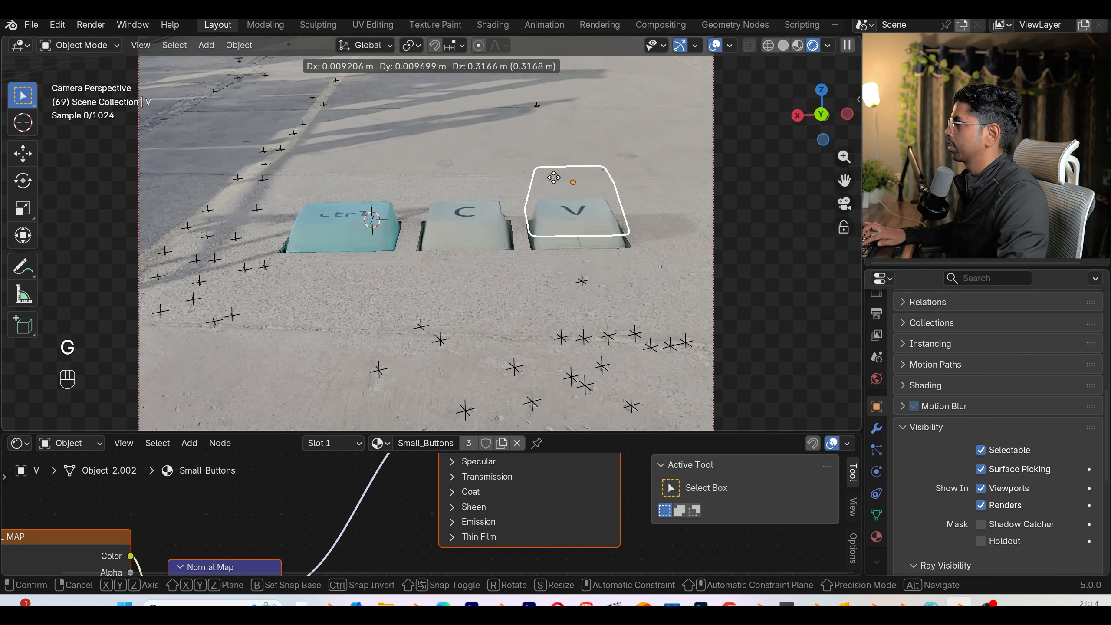
left_click(551, 128)
key("ctrl+z")
- Select the large ground plane and insert its Diffuse BSDF node between the footage texture and the Material Output
scroll(506, 199, "down", 3)
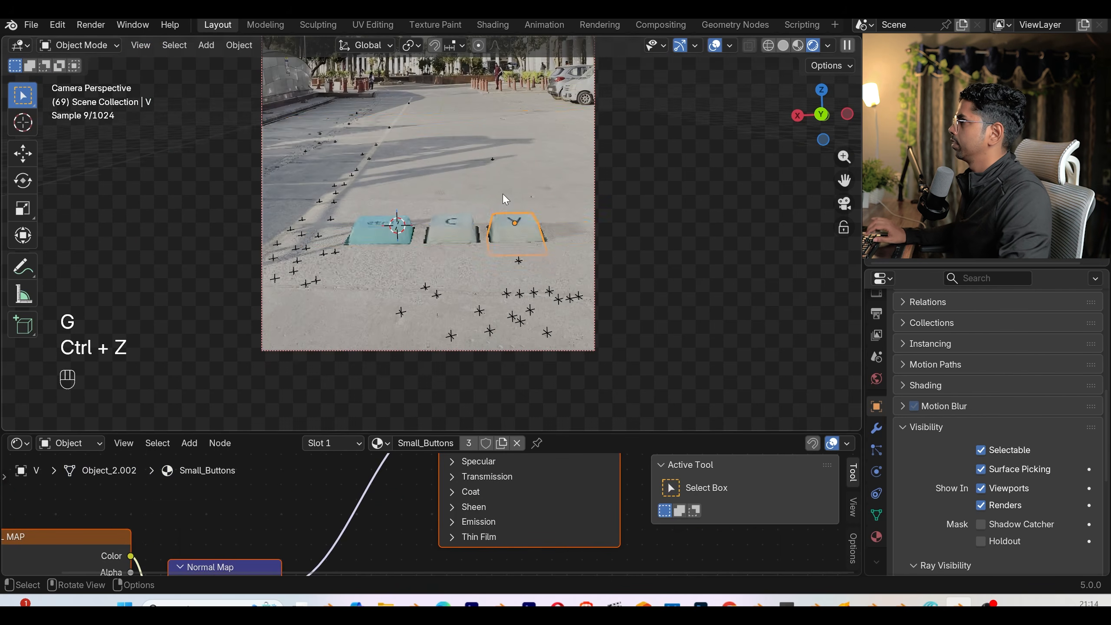
left_click(505, 199)
scroll(482, 197, "up", 3)
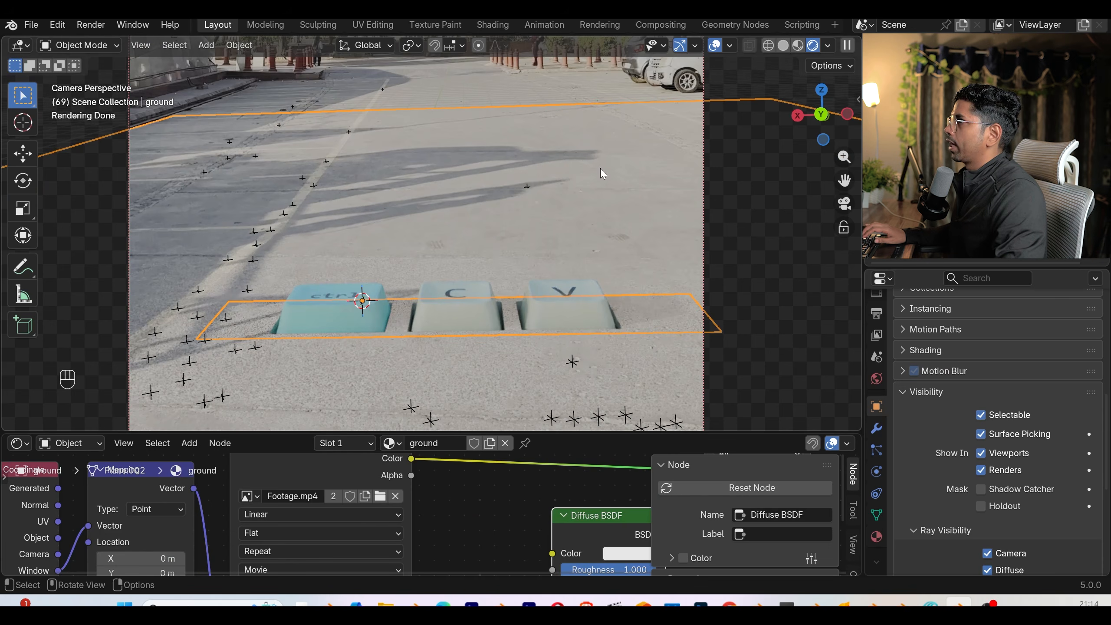
scroll(440, 509, "down", 5)
middle_click_drag(493, 520, 450, 520)
left_click_drag(501, 524, 488, 489)
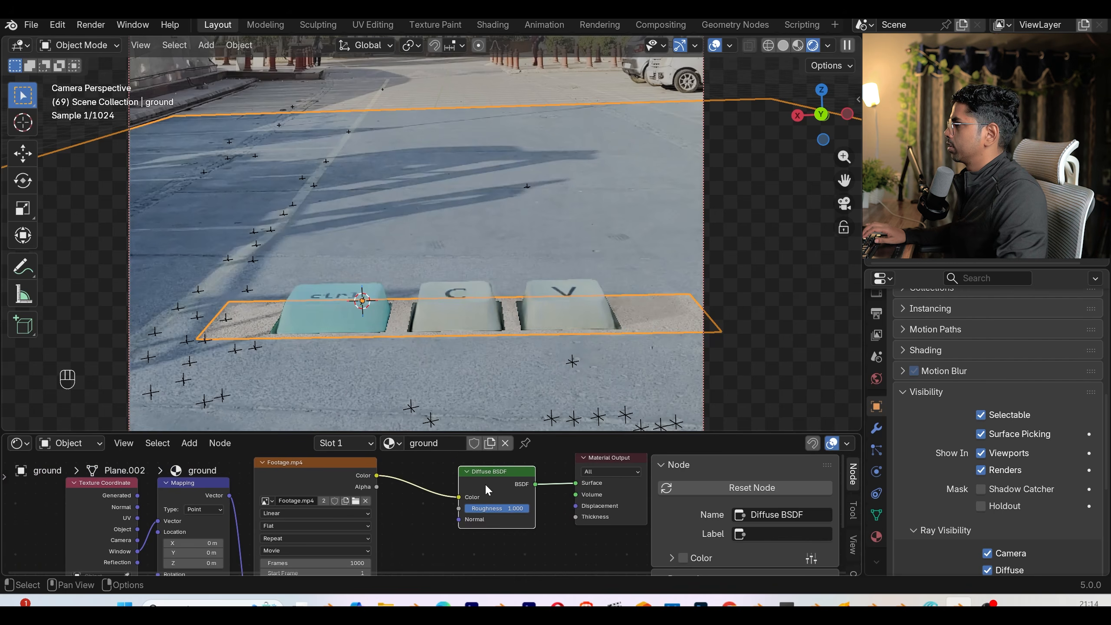
- Add an RGB Curves node between the footage texture and the Diffuse BSDF in the ground material
scroll(436, 518, "up", 1)
key("Delete")
key("shift+a")
type("cur")
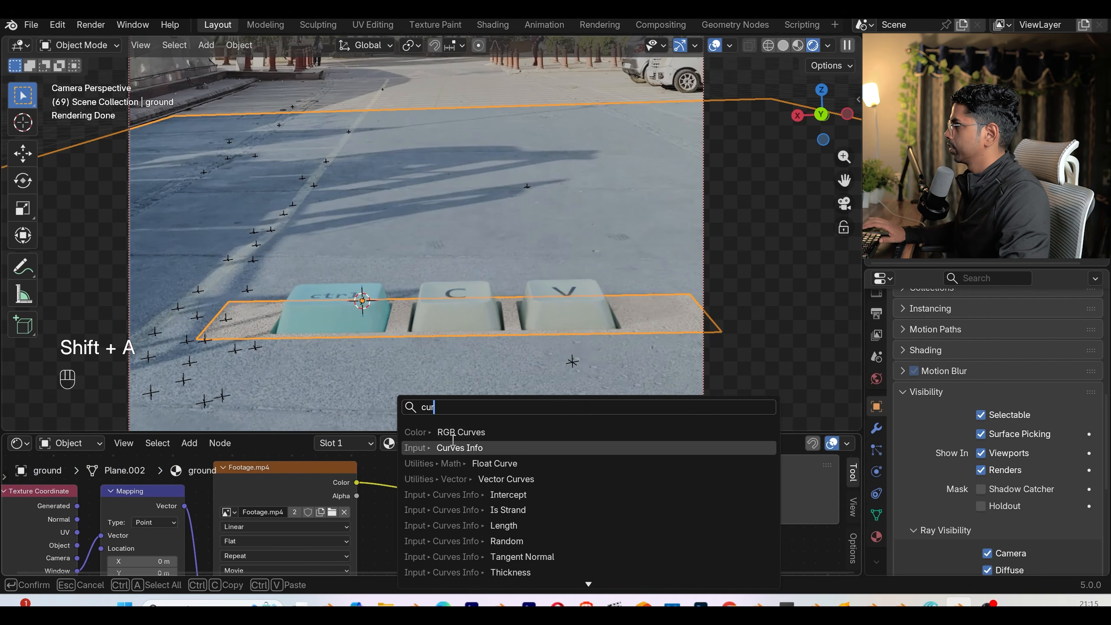
left_click(452, 433)
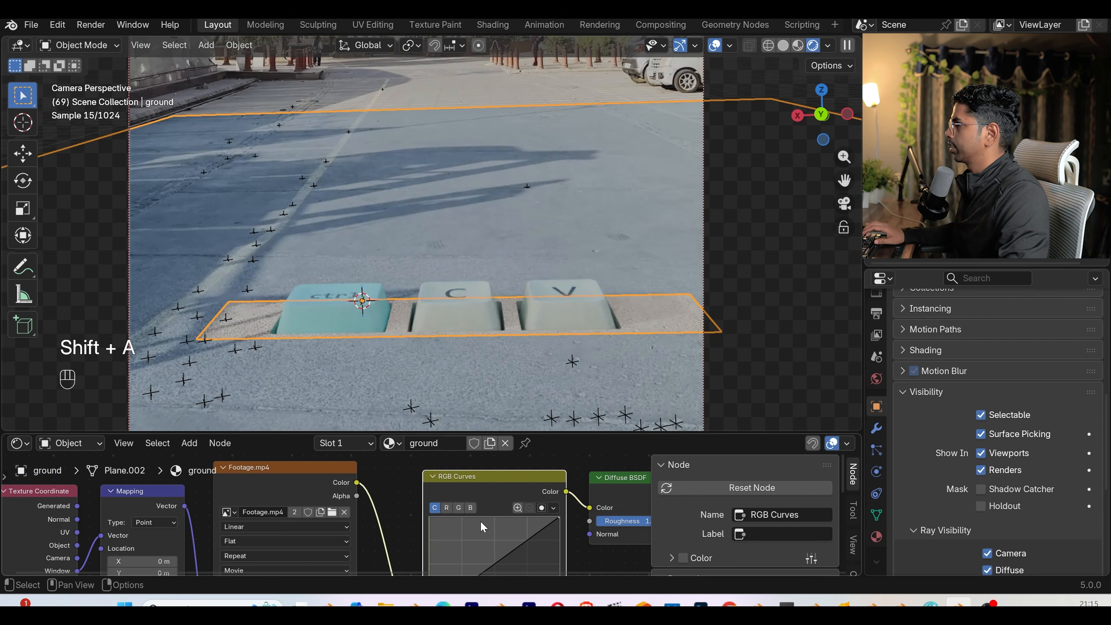
left_click(468, 526)
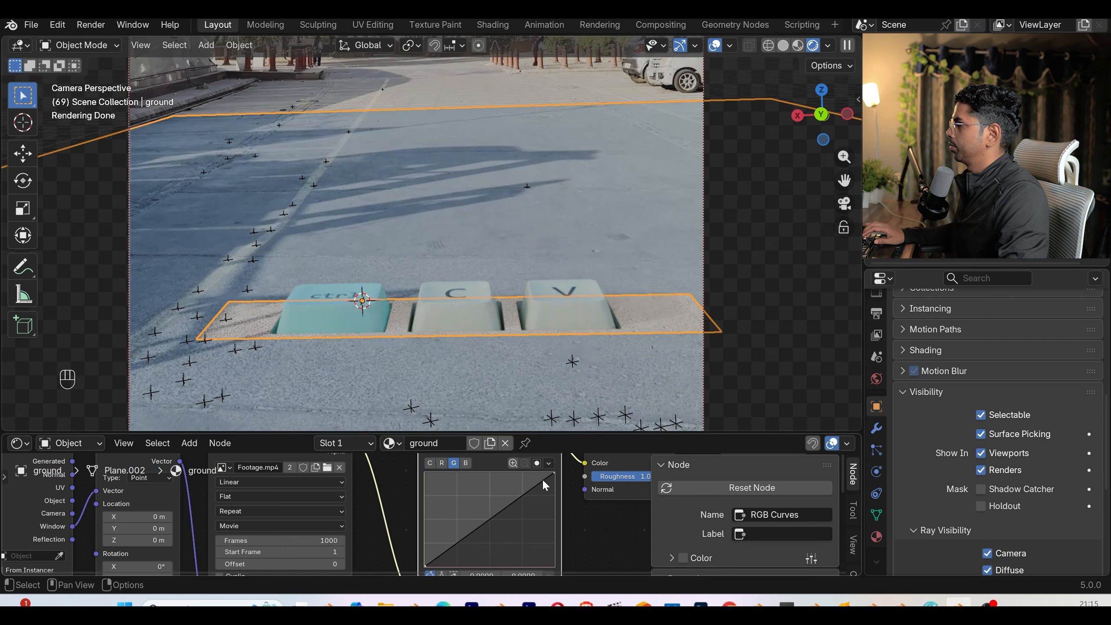
- In the ground's RGB Curves node, lower the blue curve's upper endpoint to about (0.98, 0.69) and lower the green curve's upper endpoint slightly
left_click(469, 463)
left_click_drag(553, 474, 554, 520)
key("ctrl+z")
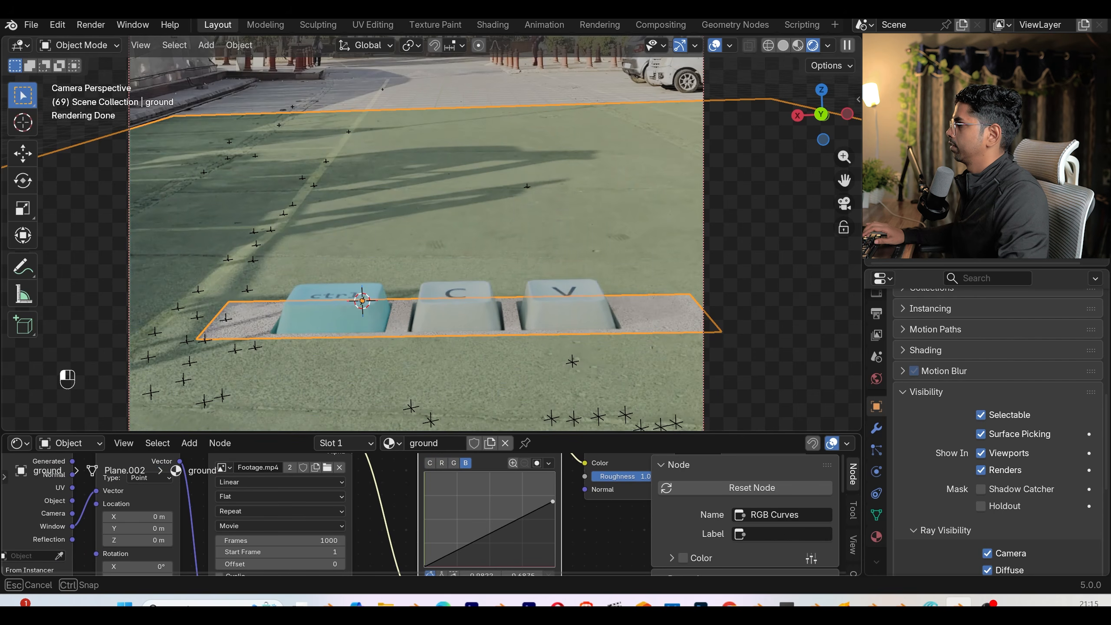
left_click(454, 463)
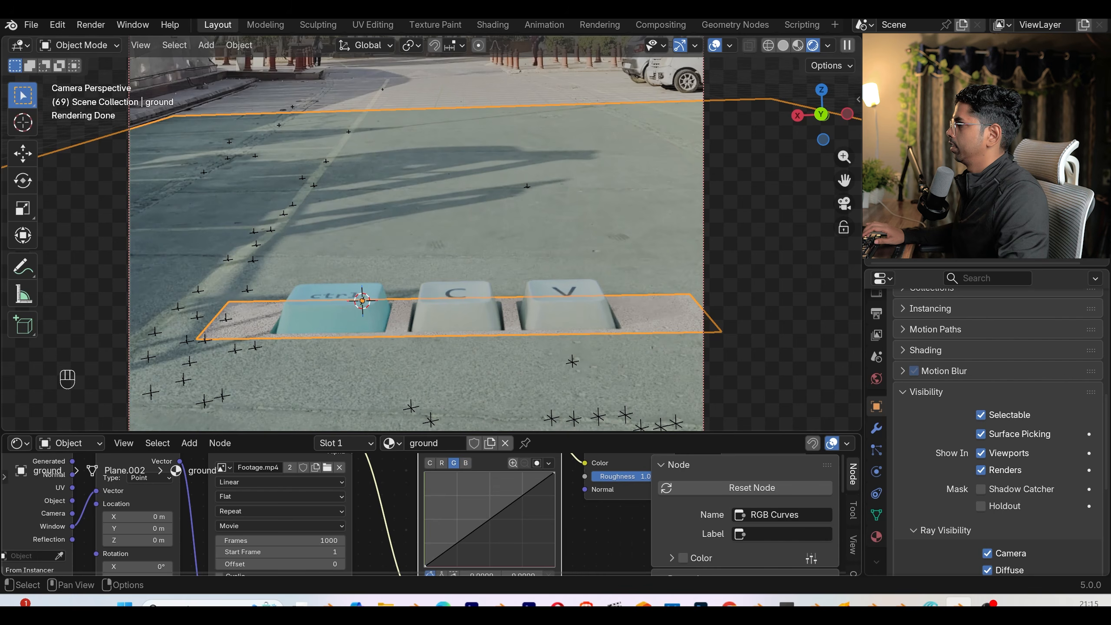
left_click_drag(553, 474, 555, 494)
left_click(442, 463)
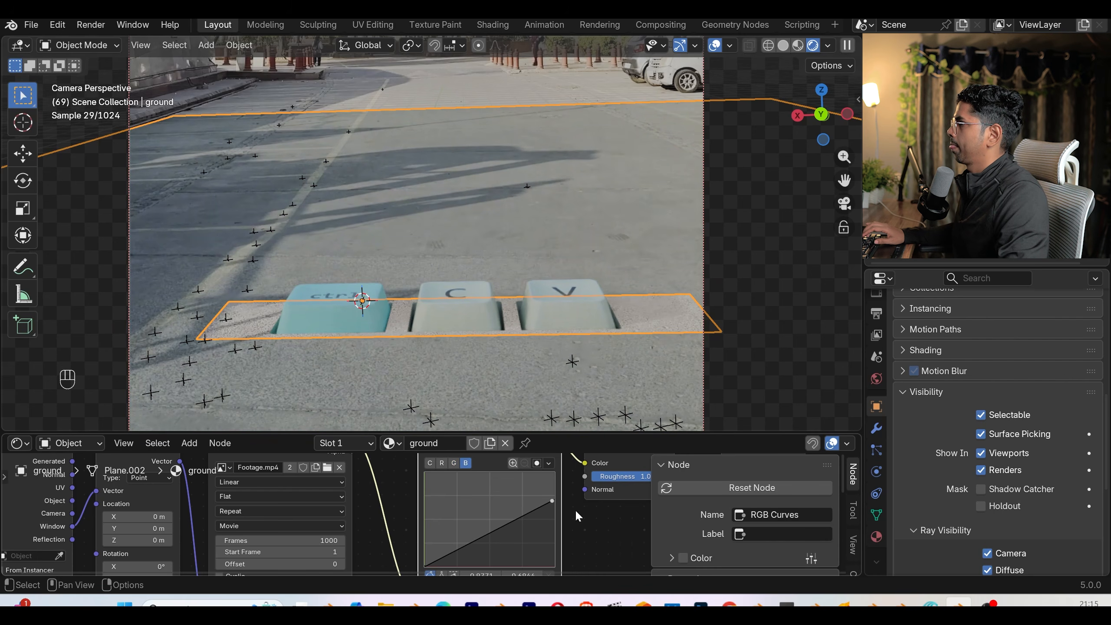
scroll(578, 516, "down", 4)
scroll(515, 272, "down", 4)
left_click(473, 148)
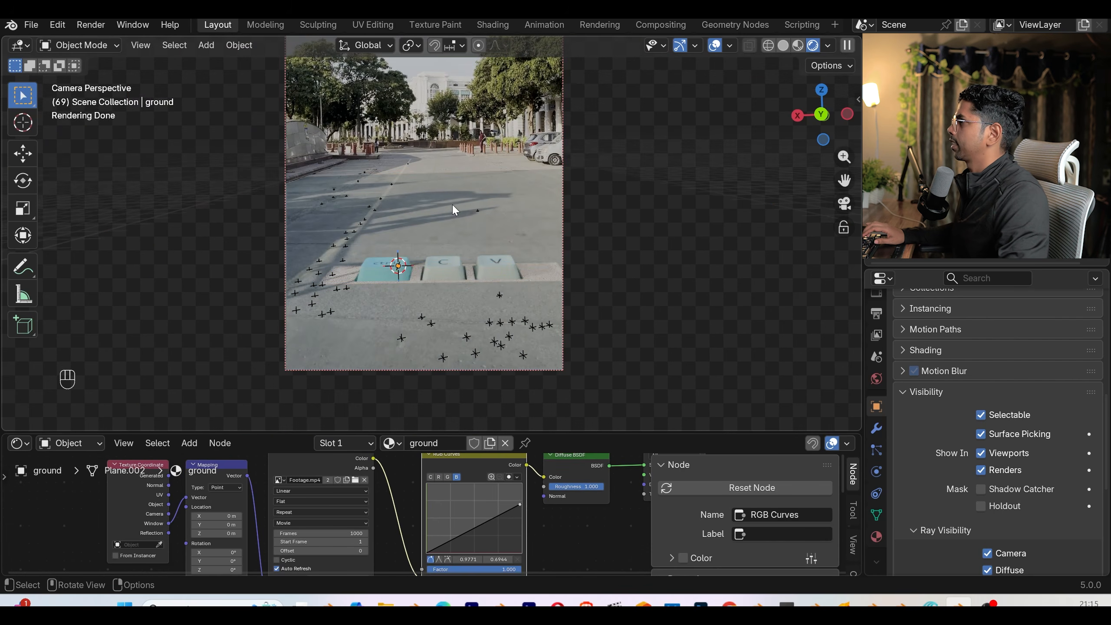
scroll(452, 296, "up", 2)
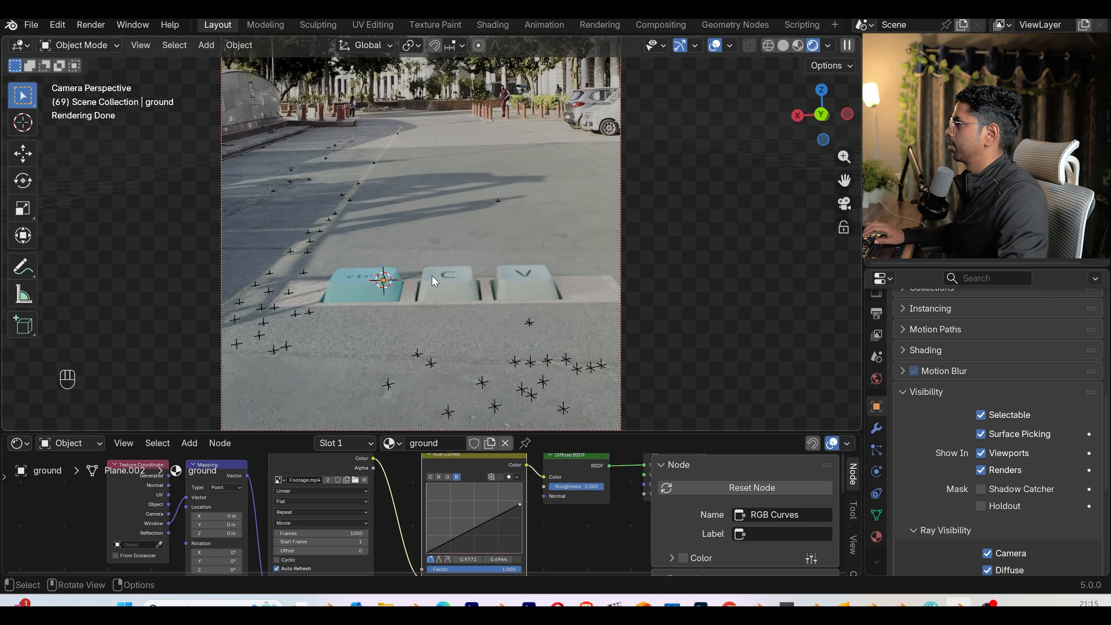
- In the world shader, set the strength of the Background node fed by the photosphere image to 3
left_click(70, 443)
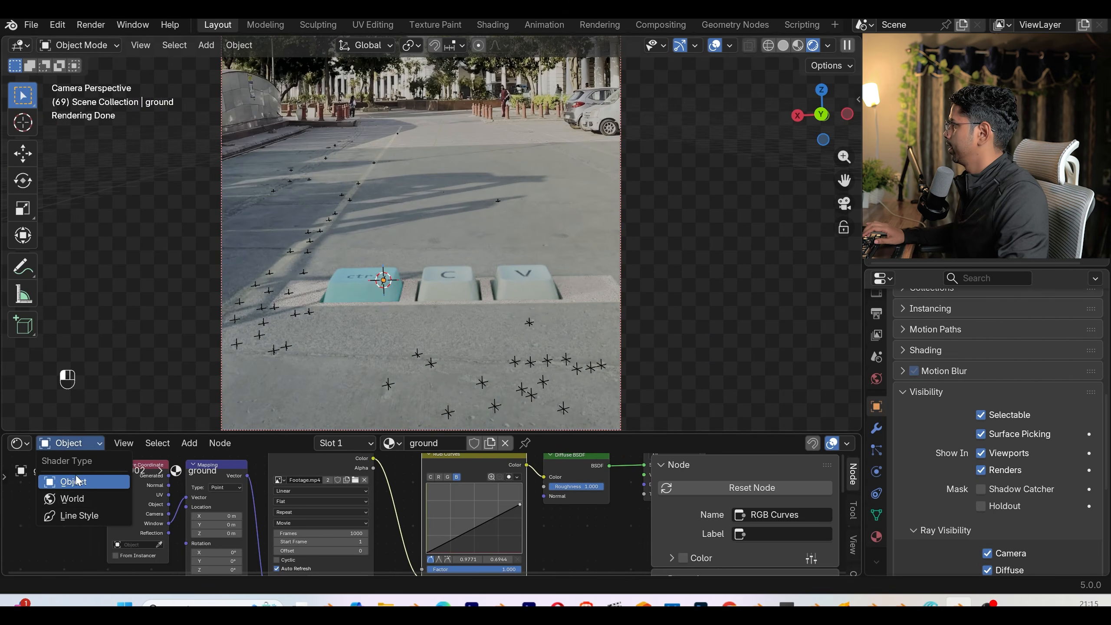
left_click(69, 496)
scroll(486, 505, "up", 1)
middle_click_drag(496, 501, 434, 527)
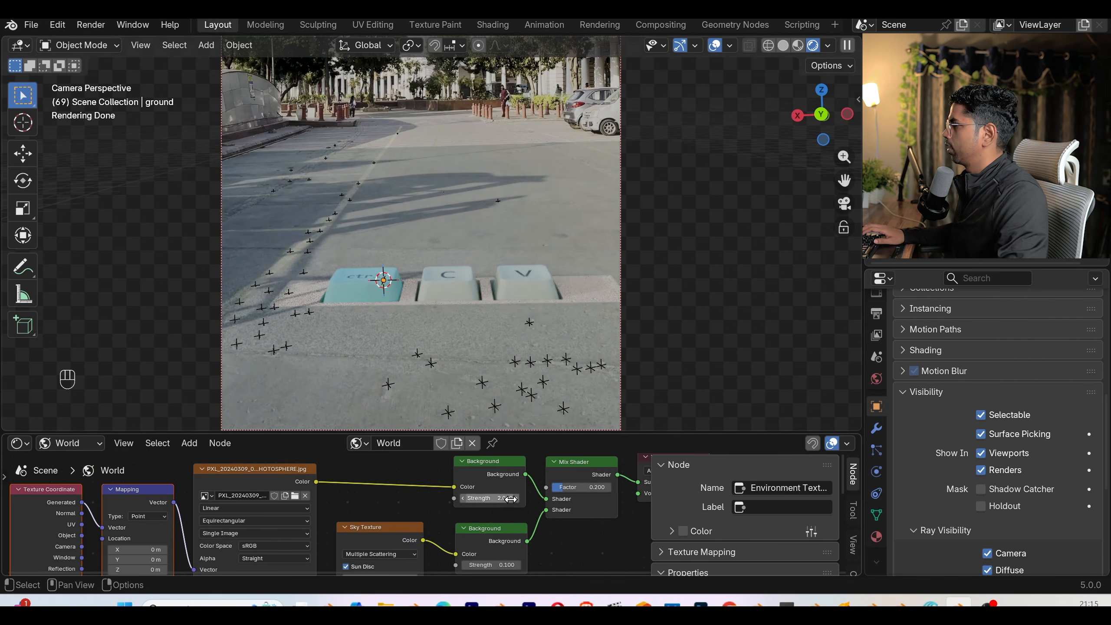
left_click(481, 500)
type("3")
key("Return")
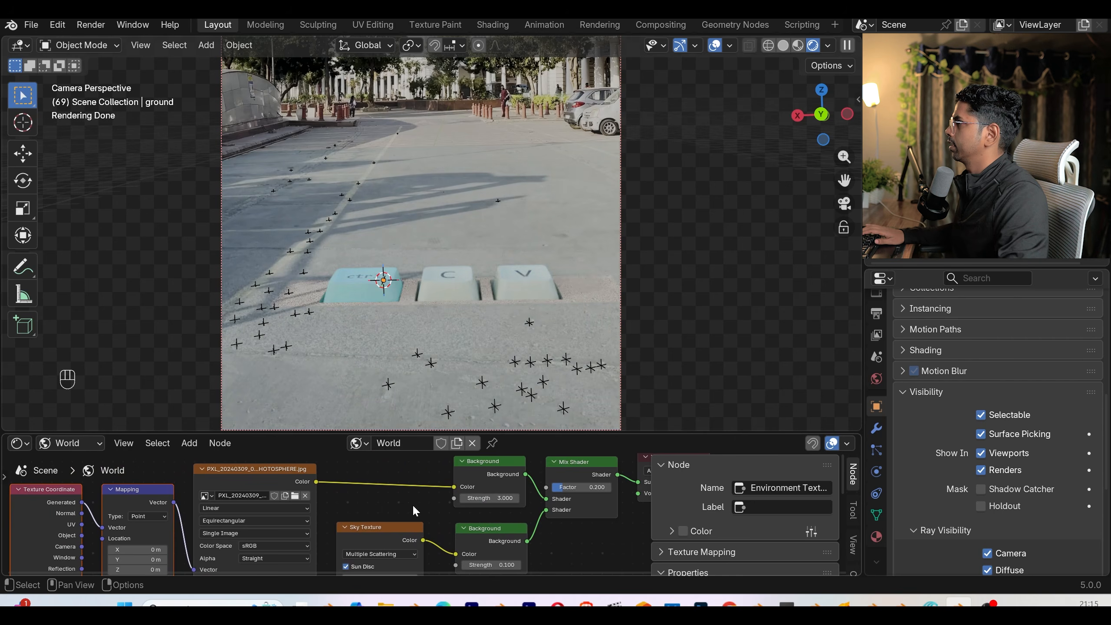
- Set the strength of the Background node fed by the Sky Texture to 0.2
middle_click_drag(508, 505, 494, 471)
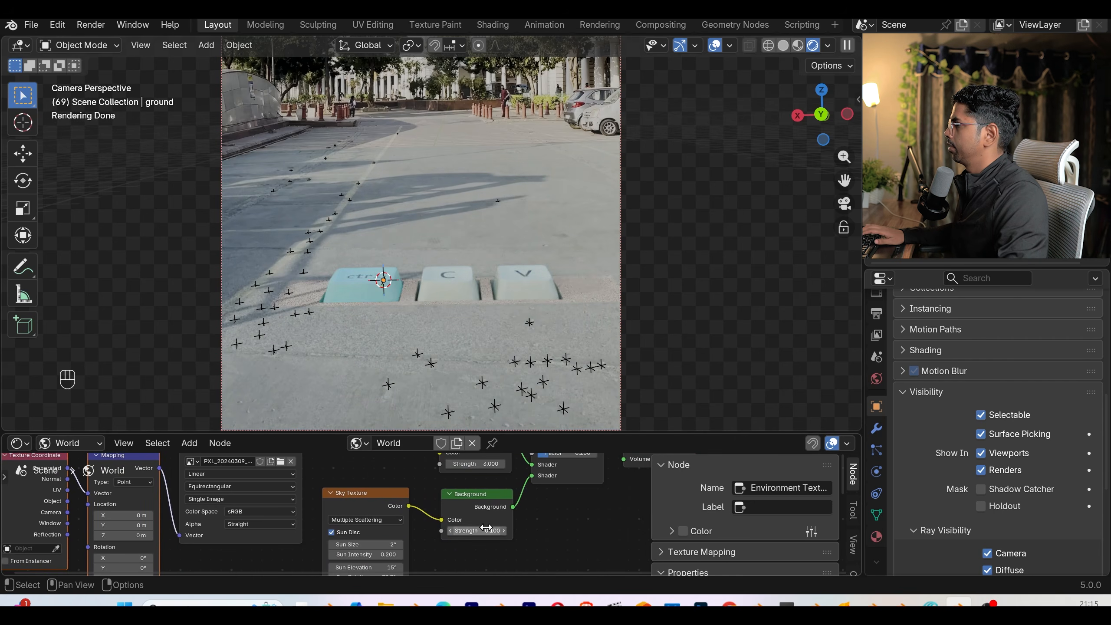
left_click(485, 530)
type(".2")
key("Return")
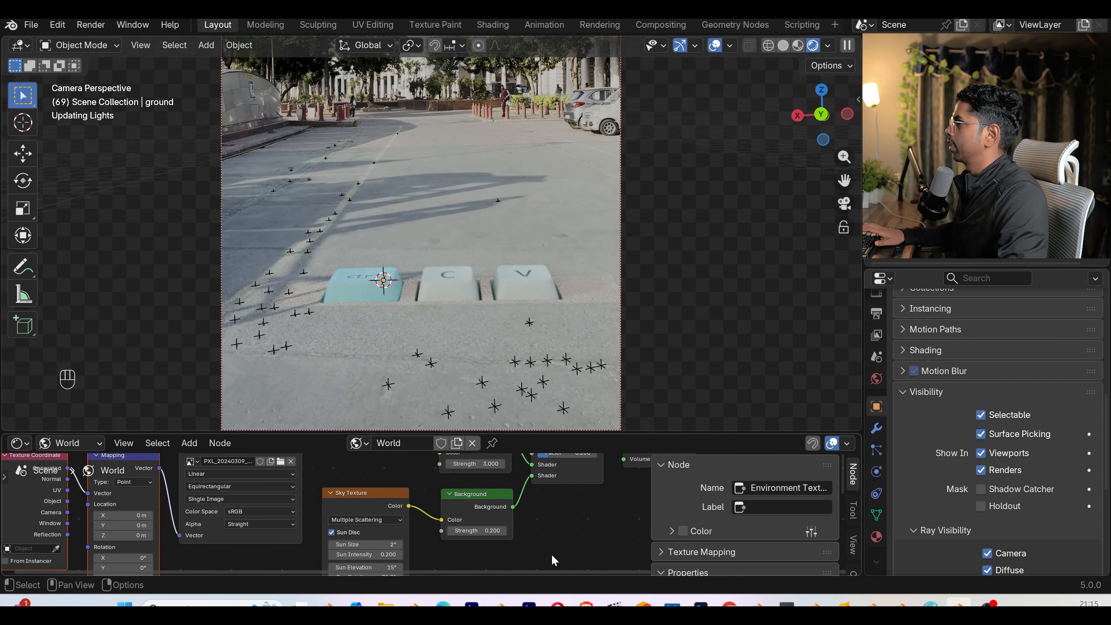
- Make the ground plane a shadow catcher and save the file
left_click(458, 306)
key("ctrl+s")
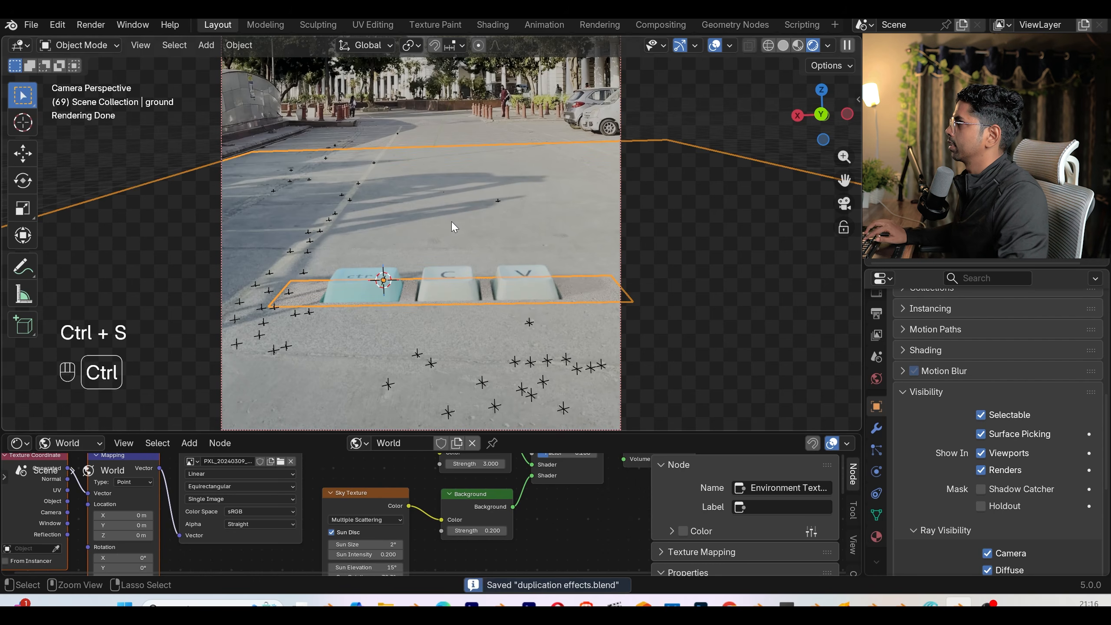
left_click(987, 491)
left_click(440, 92)
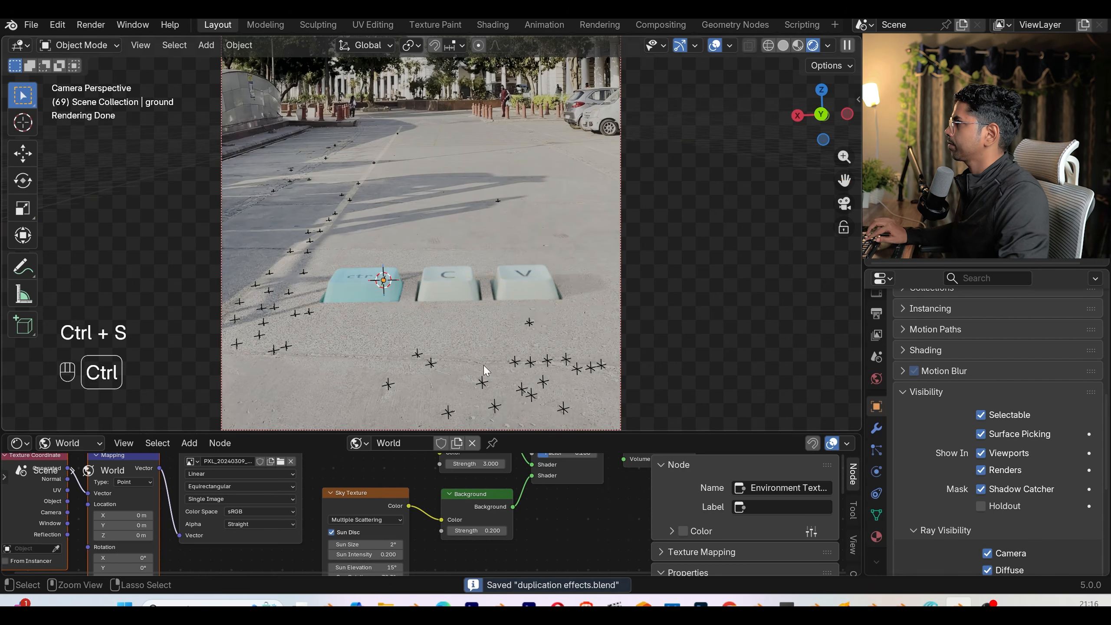
scroll(426, 493, "down", 4)
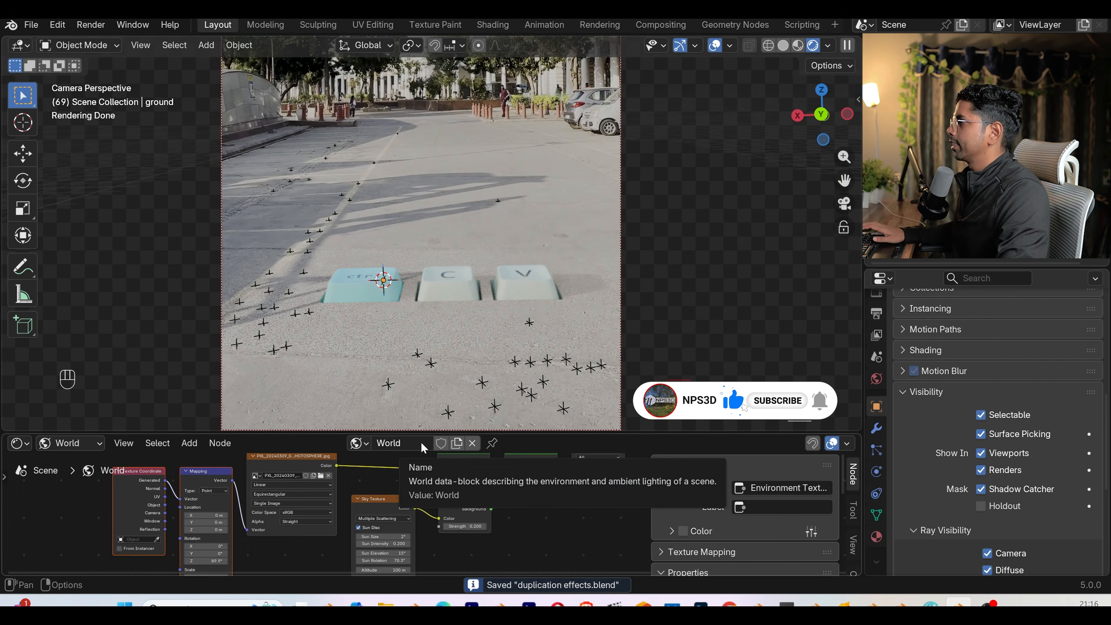
scroll(469, 313, "down", 3)
middle_click_drag(473, 313, 477, 314, "shift")
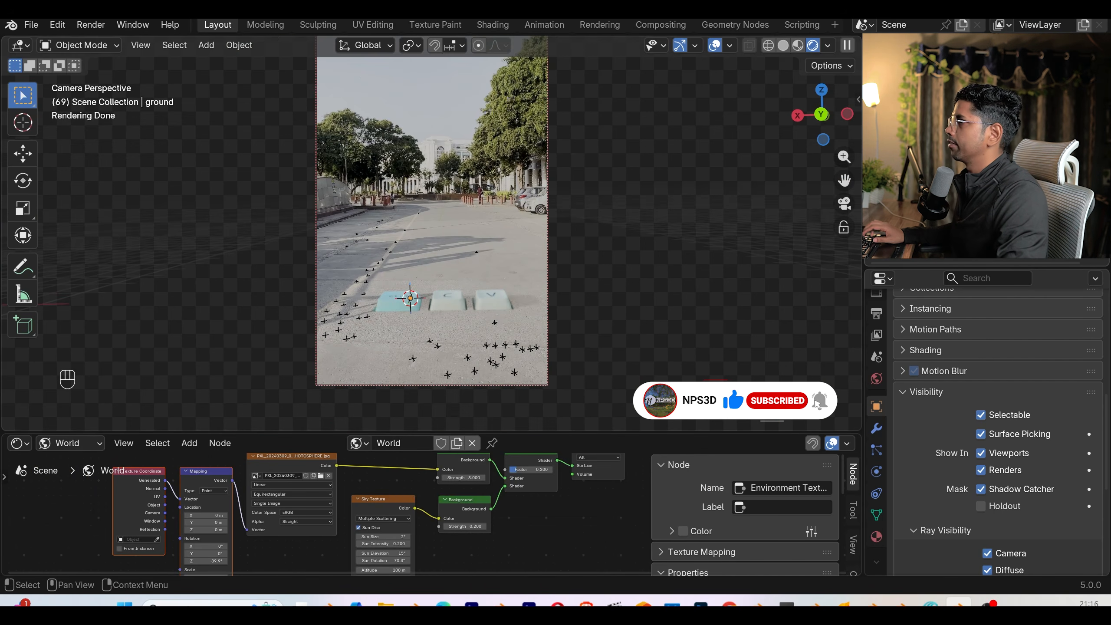
scroll(500, 309, "up", 3)
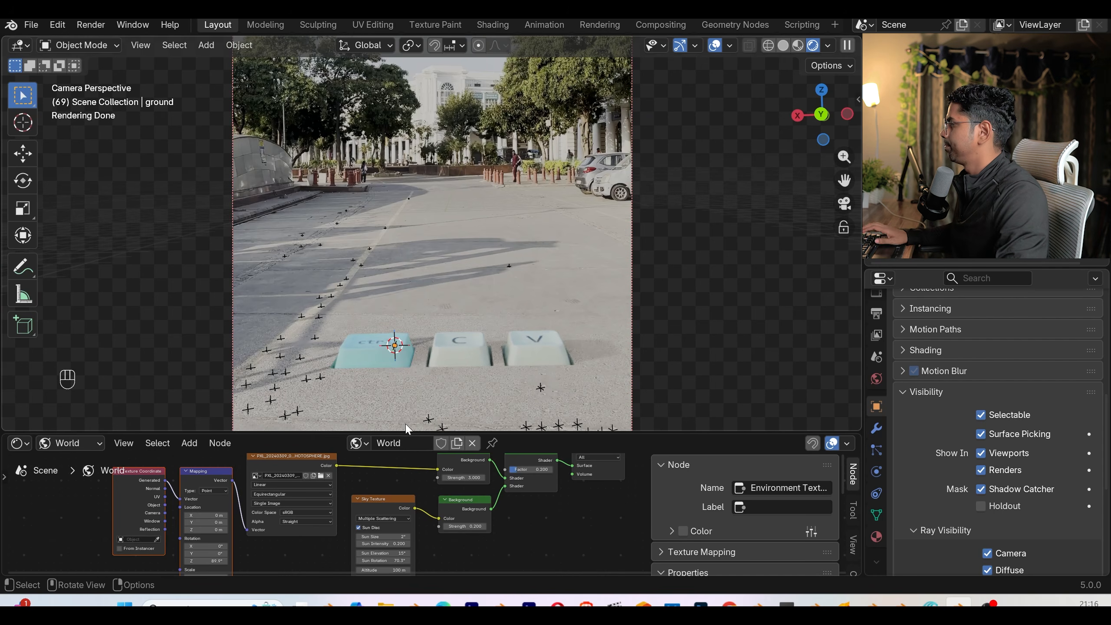
key("ctrl+s")
- Replace the shader node editor with the Timeline
left_click(53, 443)
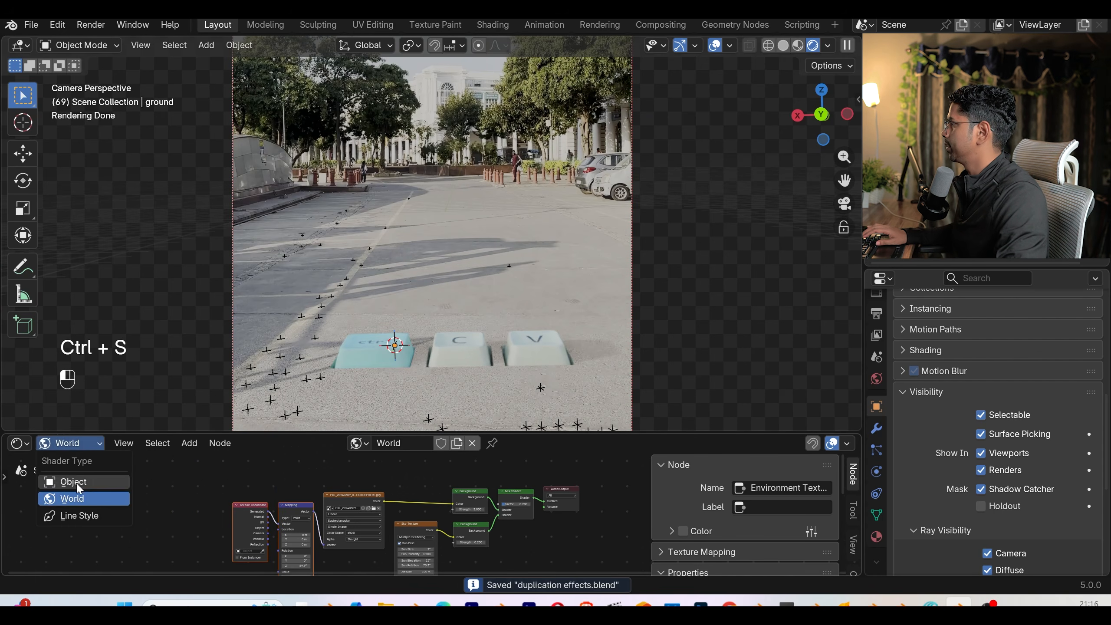
left_click(20, 443)
left_click(223, 303)
- Switch the scene's render engine to EEVEE
scroll(962, 385, "up", 10)
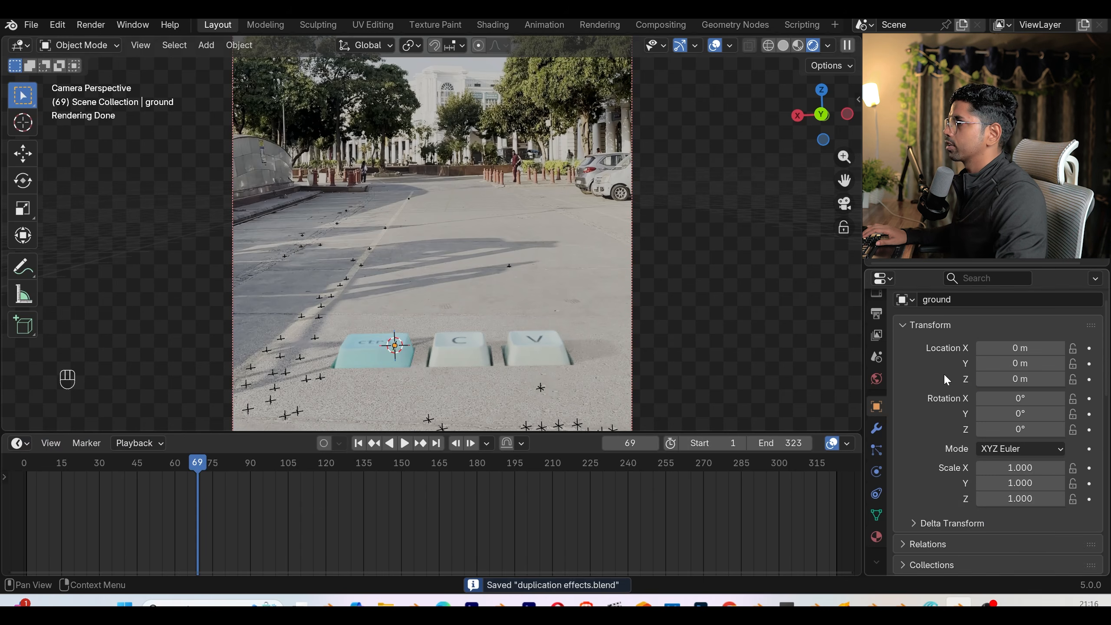
scroll(943, 373, "up", 2)
scroll(878, 306, "up", 2)
left_click(879, 337)
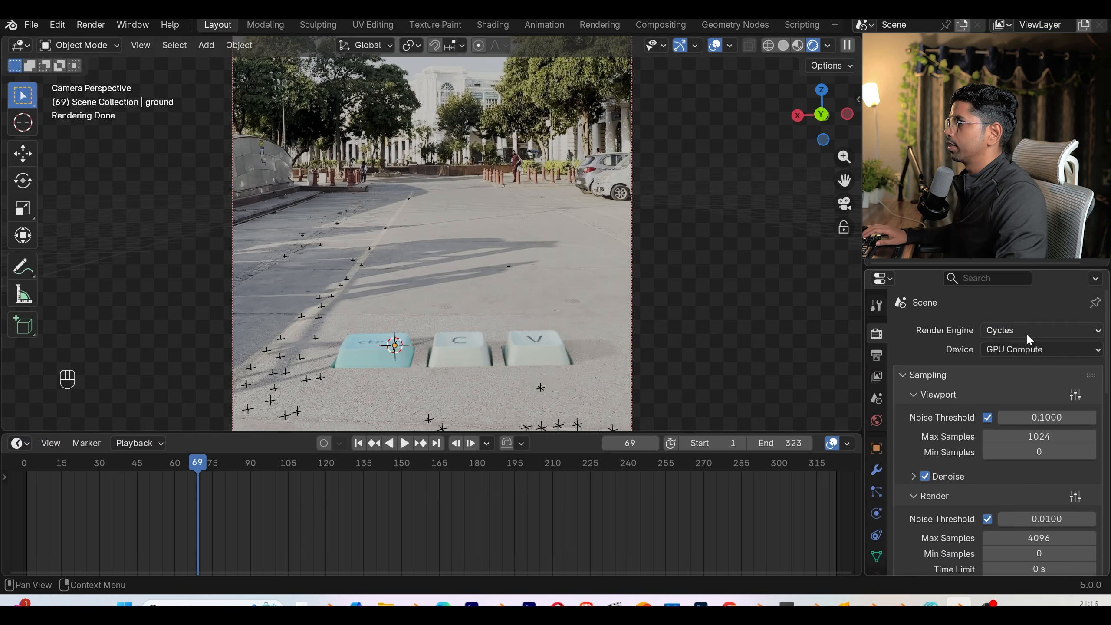
left_click(1026, 331)
left_click(1015, 348)
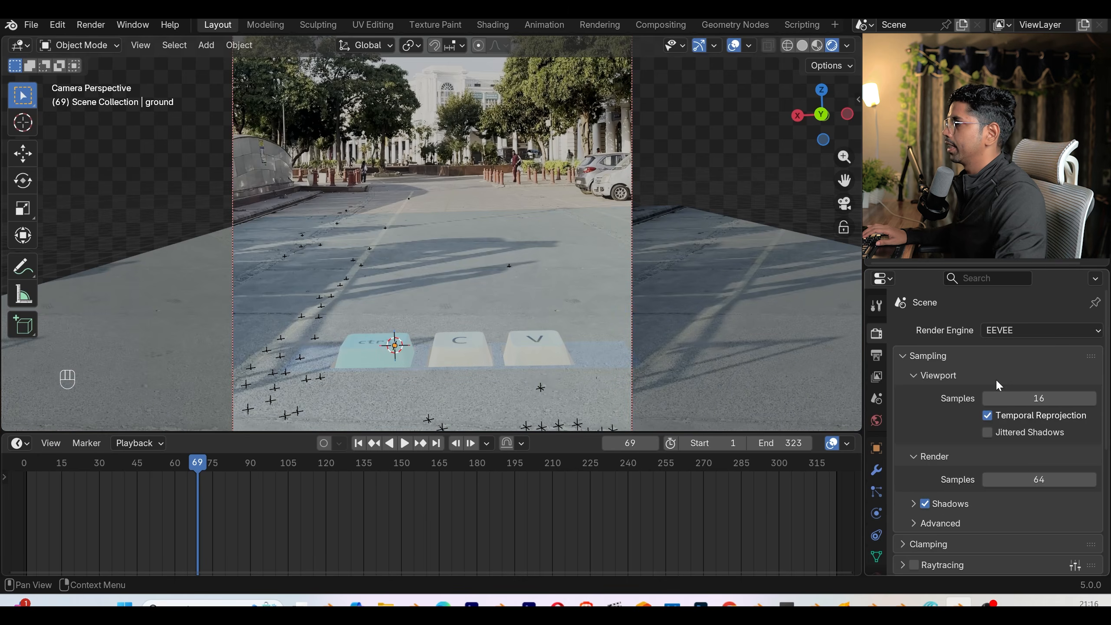
- Enable Raytracing in the EEVEE render settings and check the whole camera frame
scroll(996, 378, "down", 5)
left_click(915, 441)
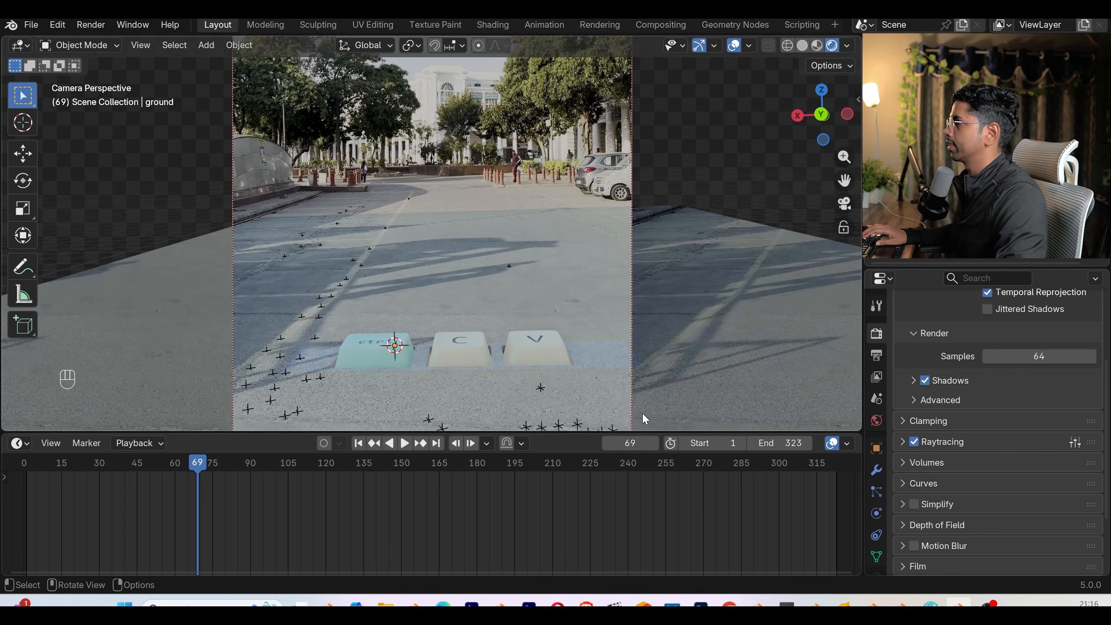
scroll(549, 300, "down", 3)
scroll(556, 309, "down", 4)
scroll(466, 310, "up", 5)
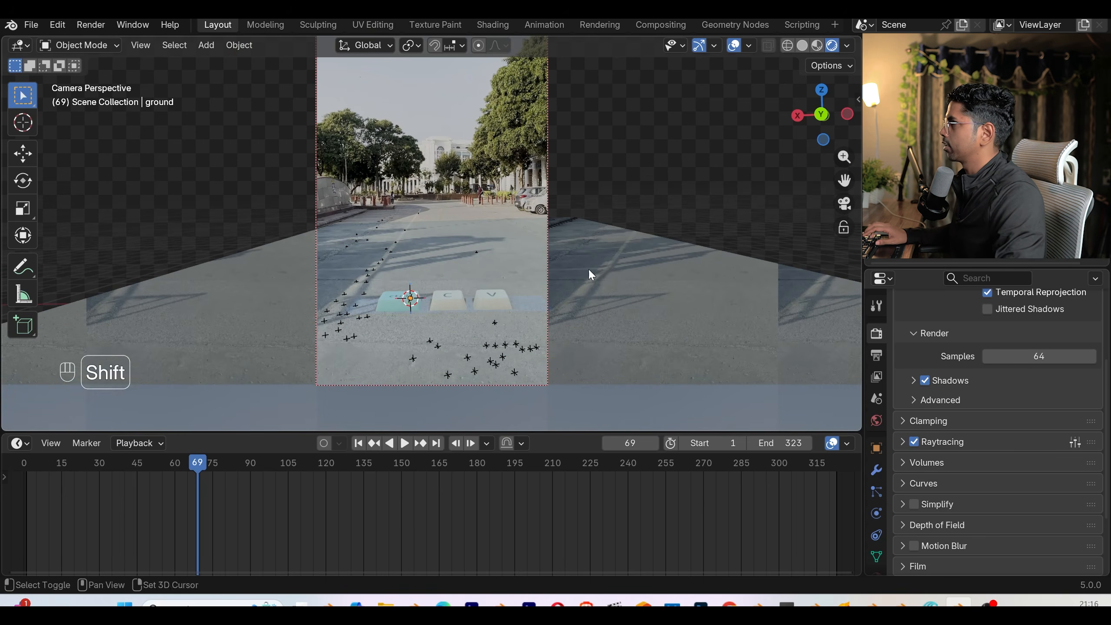
scroll(585, 296, "up", 2)
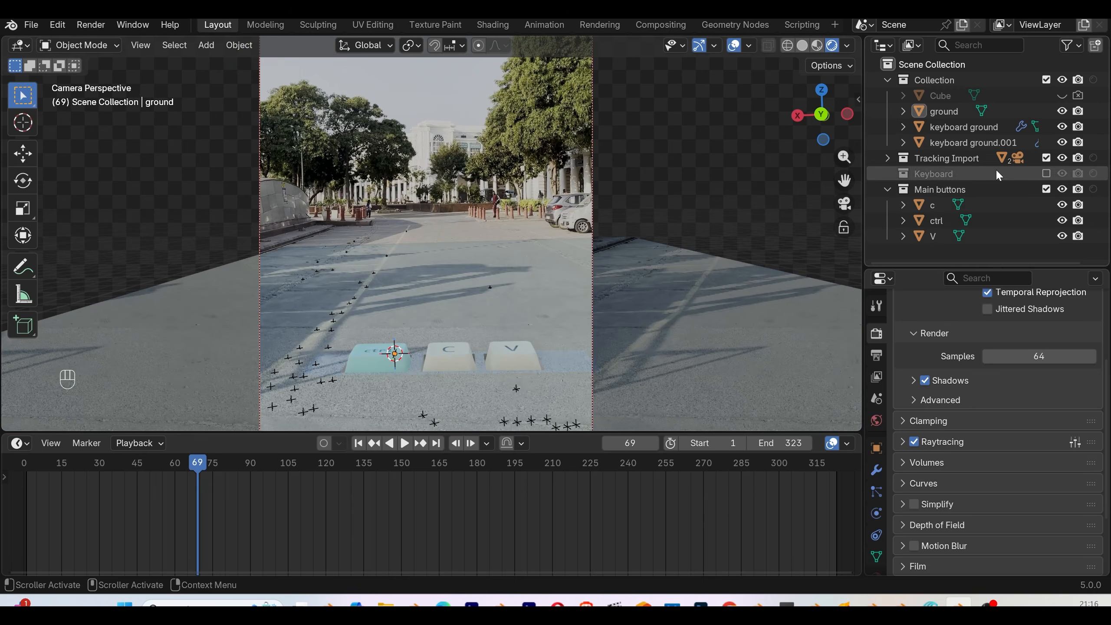
- Raise the tracking camera's passepartout to full opacity so everything outside the camera frame is blacked out
left_click(1018, 159)
left_click(876, 512)
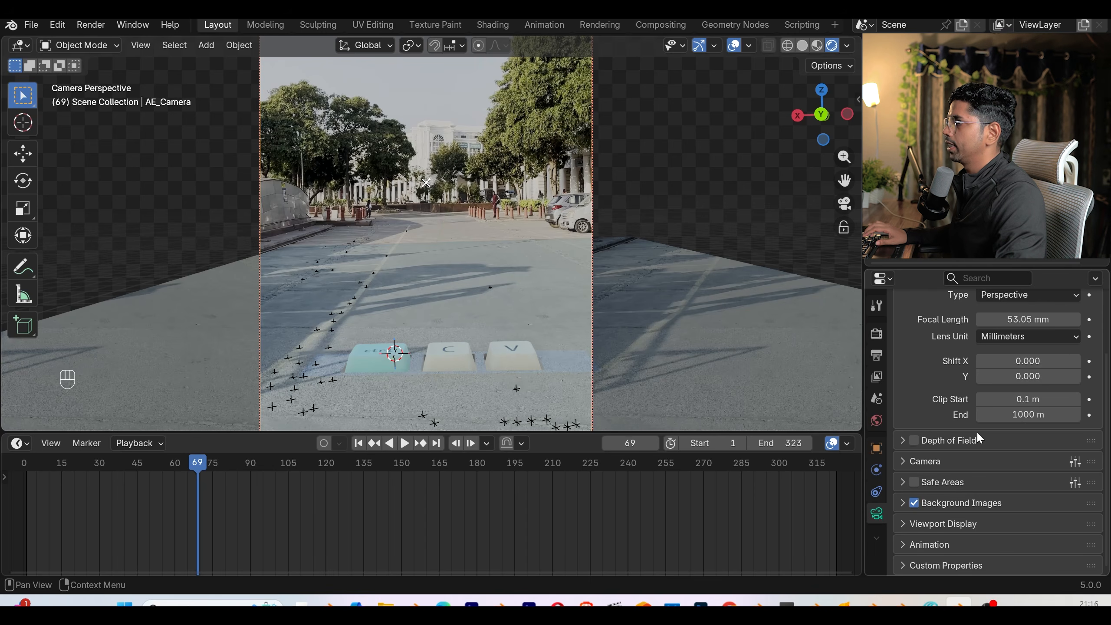
left_click(949, 522)
scroll(948, 514, "down", 5)
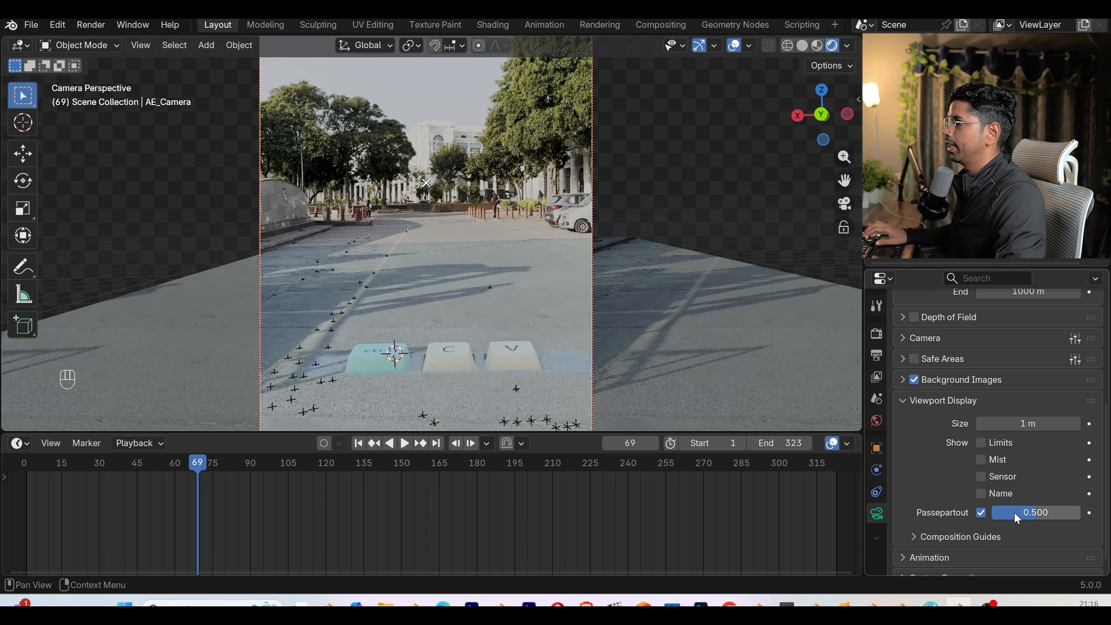
left_click_drag(1014, 512, 1077, 513)
left_click(962, 400)
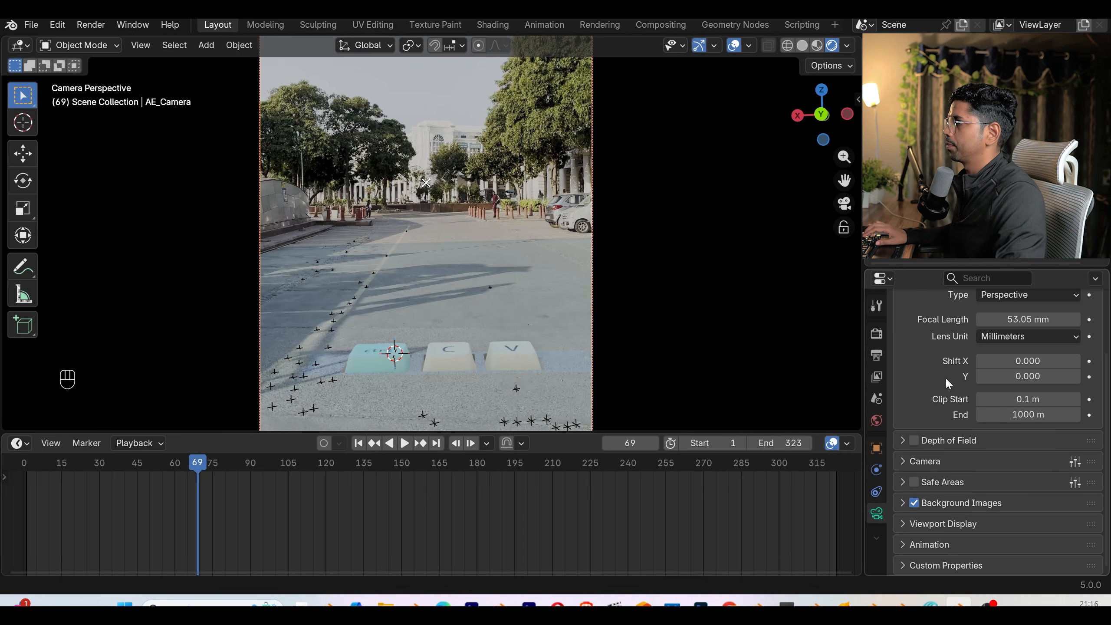
scroll(946, 378, "up", 4)
left_click(908, 356)
- Play the shot through the camera to check how the keys sit in the moving footage
key("space")
scroll(466, 264, "down", 2)
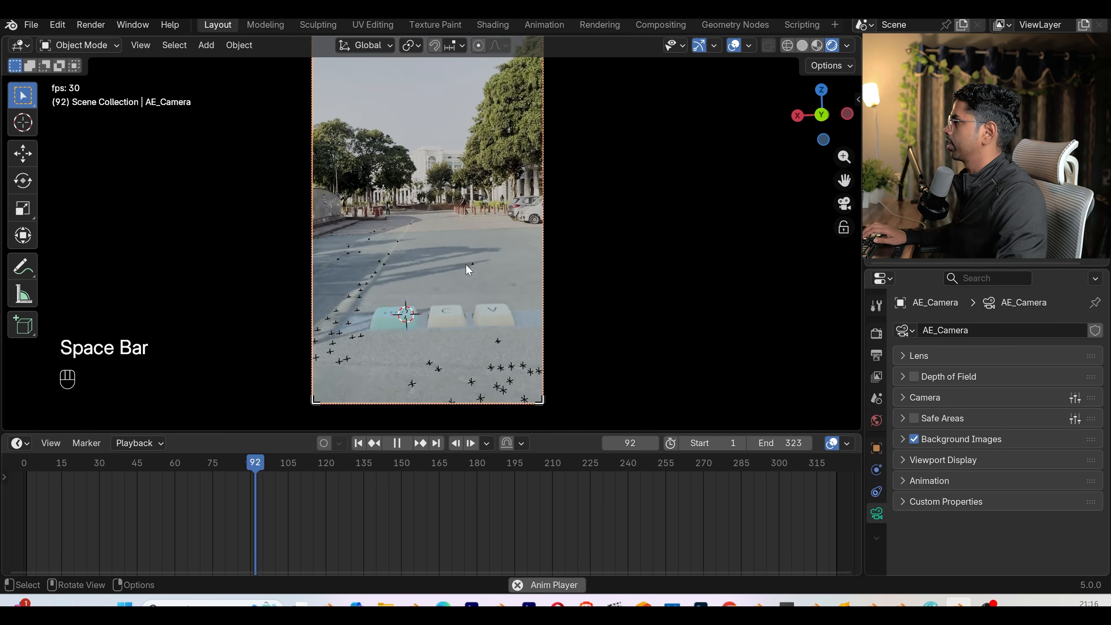
scroll(469, 266, "up", 2)
key("space")
left_click(748, 45)
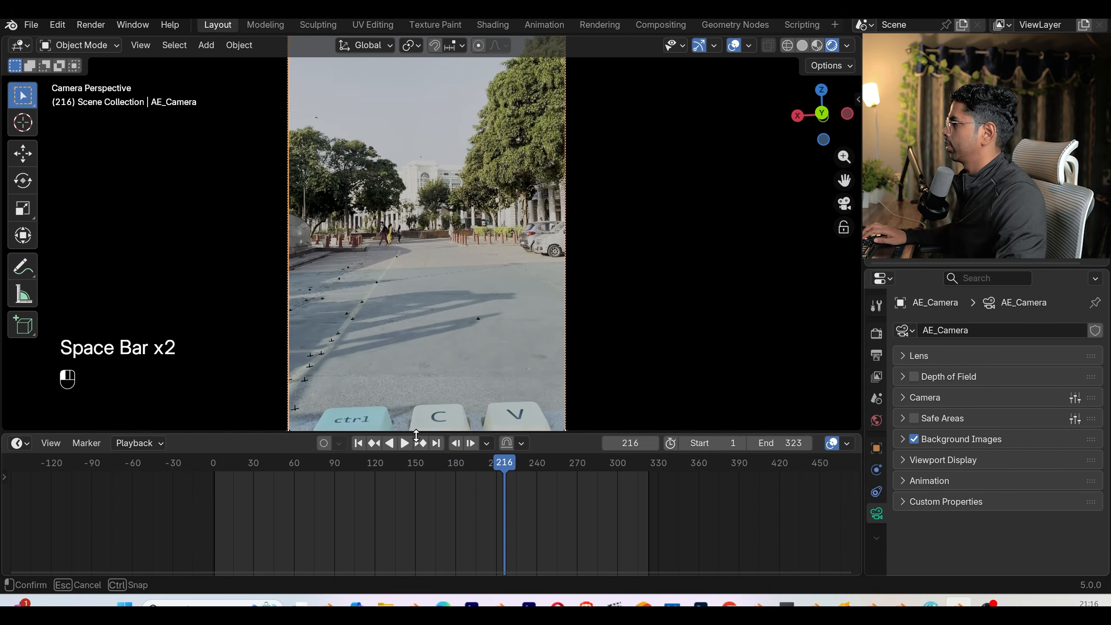
- Enlarge the 3D viewport by shrinking the Timeline, and split it into two side-by-side viewports
left_click_drag(427, 433, 427, 504)
left_click(358, 513)
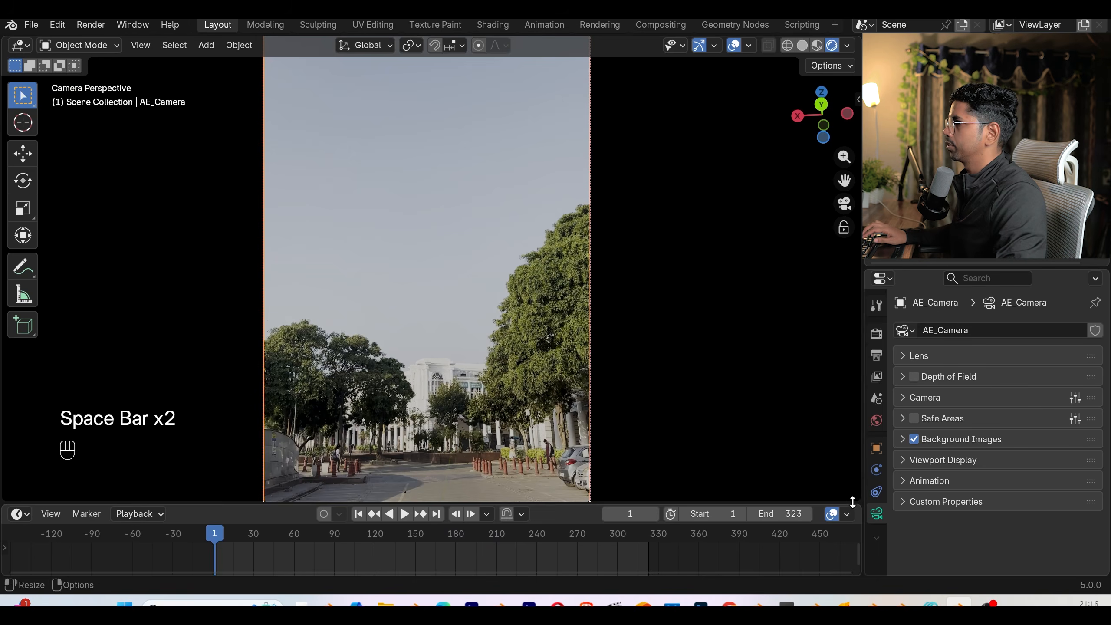
left_click_drag(859, 500, 414, 492)
left_click_drag(414, 492, 396, 490)
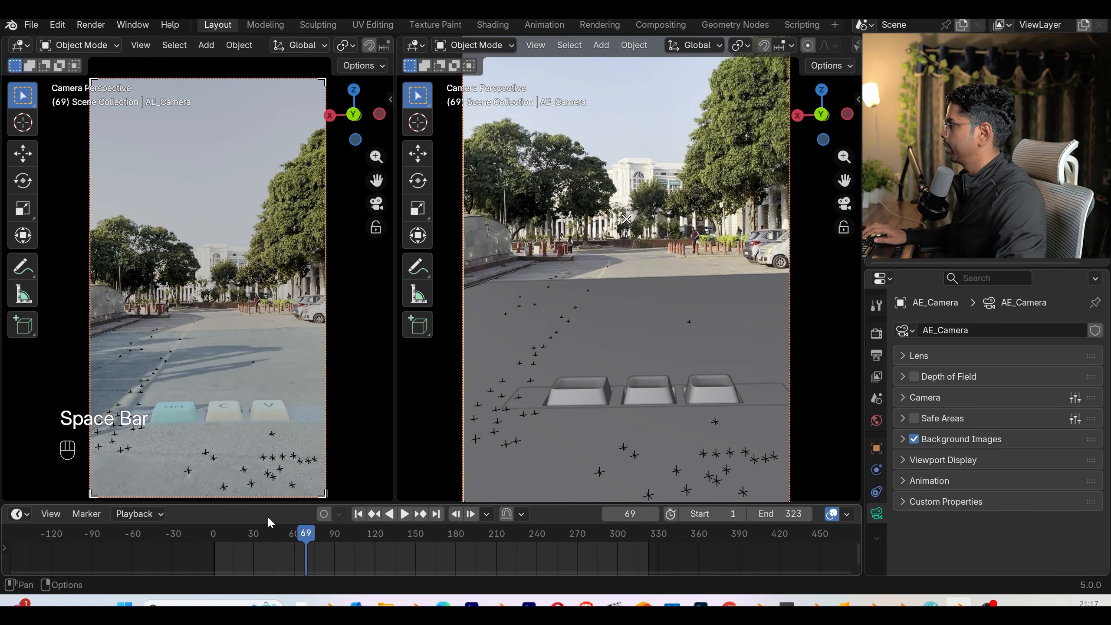
- Play the shot in both viewports and park the playhead at frame 76
left_click_drag(305, 534, 293, 535)
key("space")
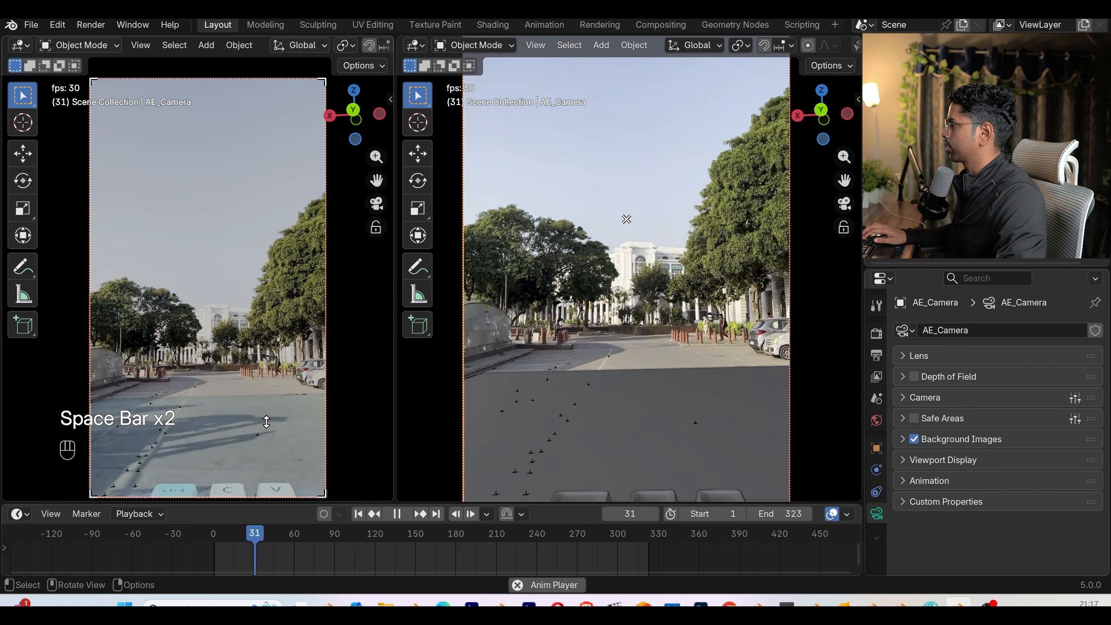
key("space")
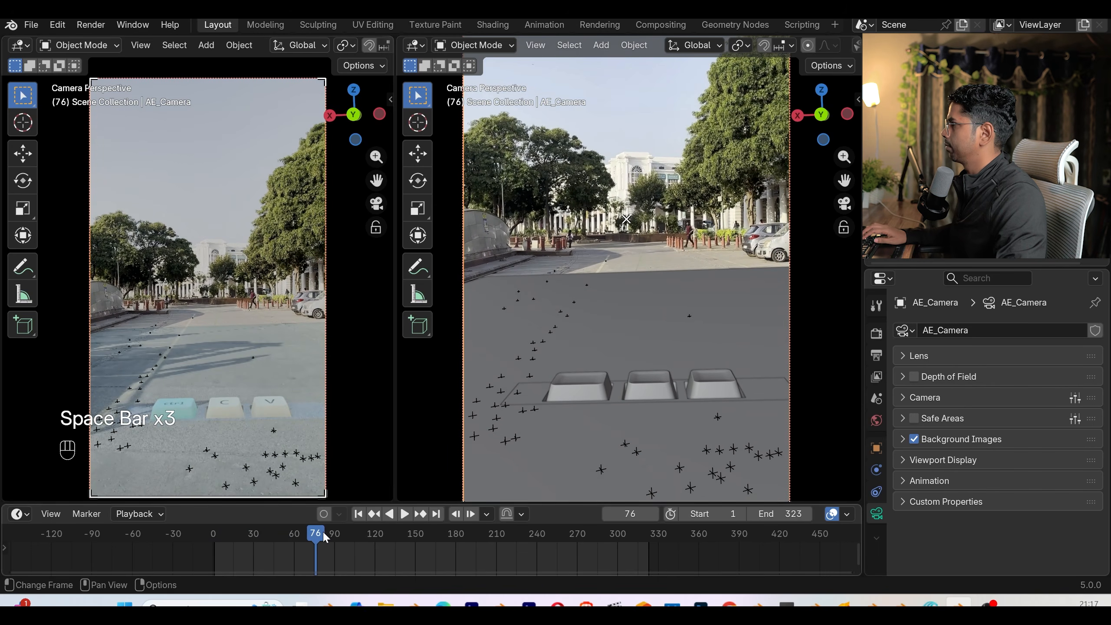
- Select the ctrl, C and V keys, apply all their transforms, and set each origin to its geometry
left_click(182, 413)
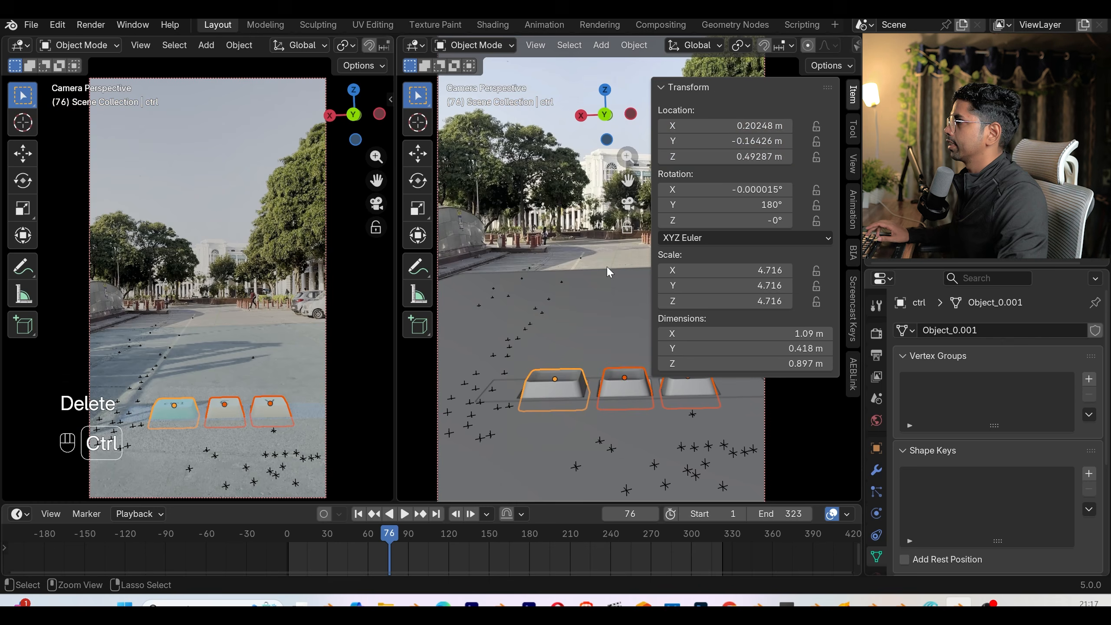
key("ctrl+a")
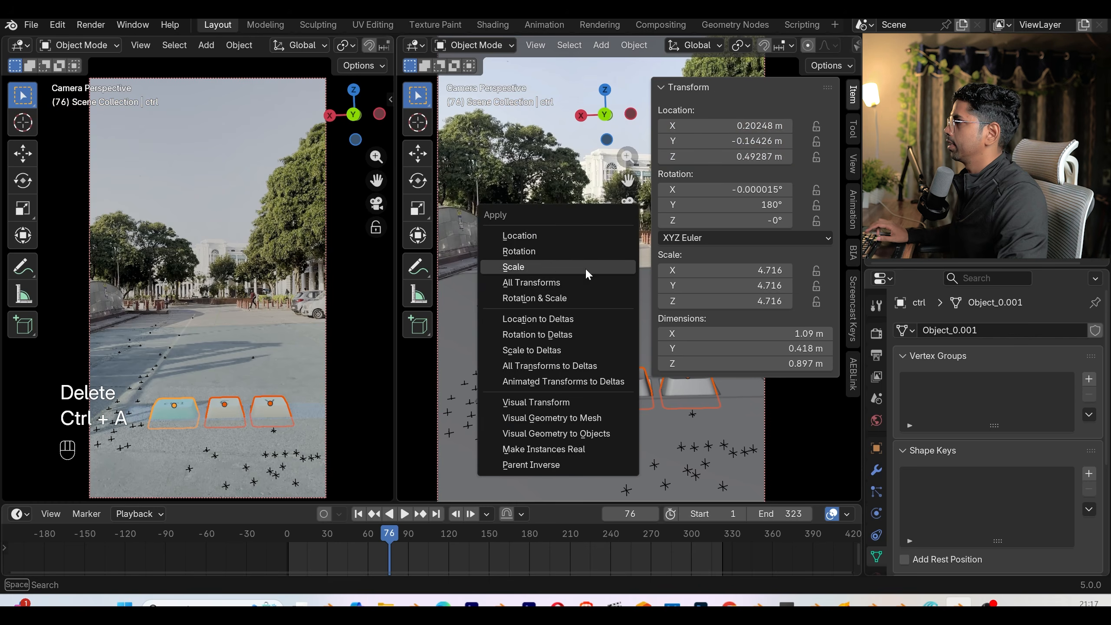
left_click(561, 283)
right_click(564, 389)
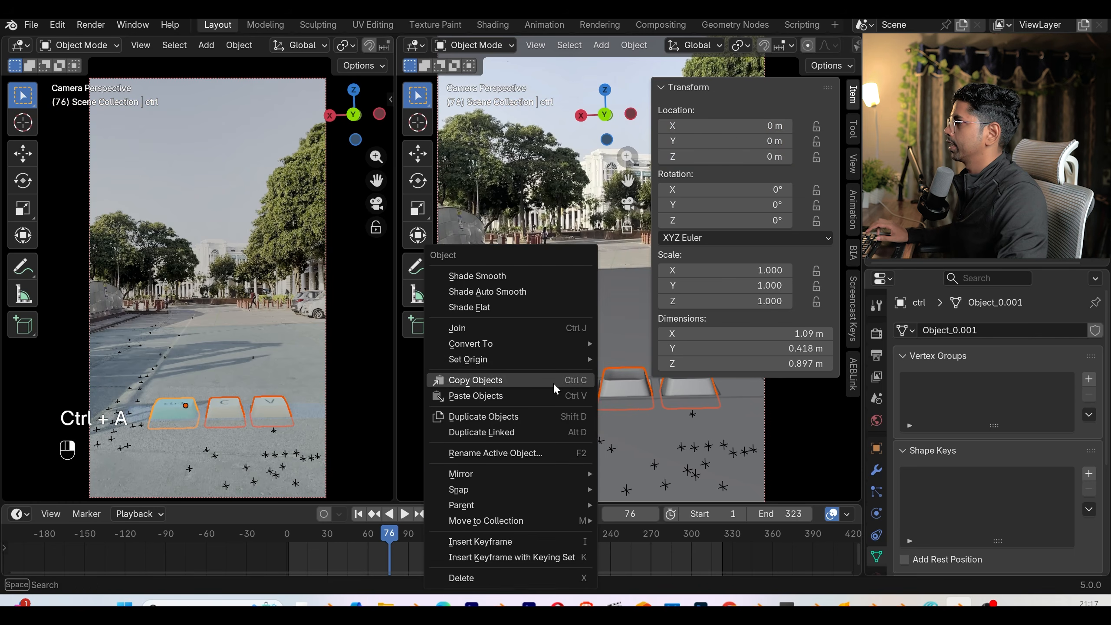
mouse_move(502, 354)
left_click(656, 375)
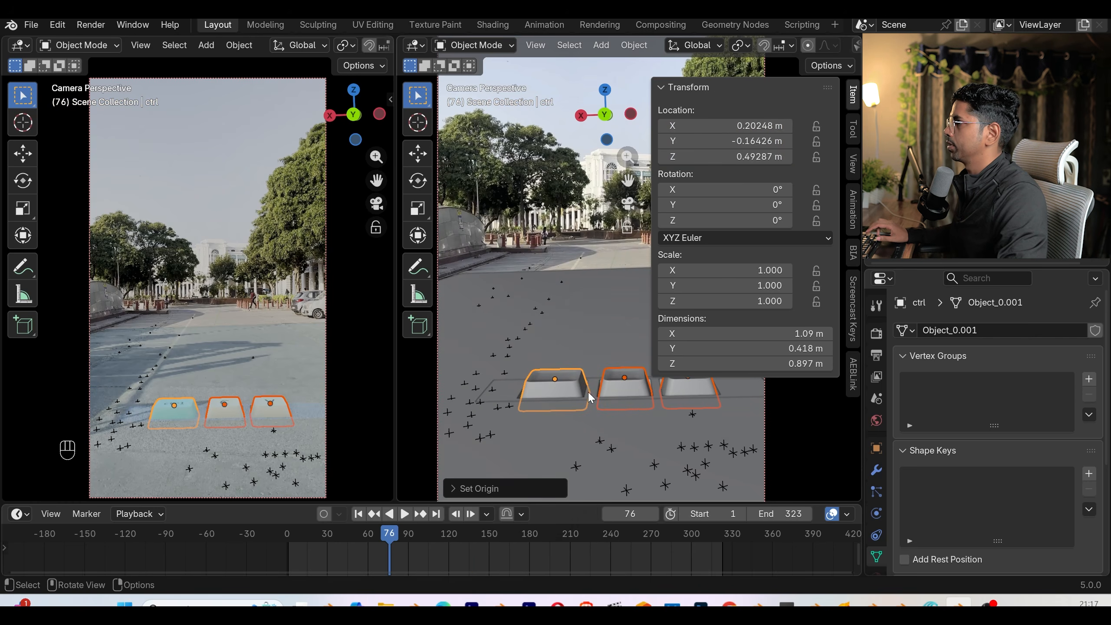
- Insert a Location keyframe for the ctrl key alone at frame 76 and advance the playhead to frame 90
left_click(553, 401)
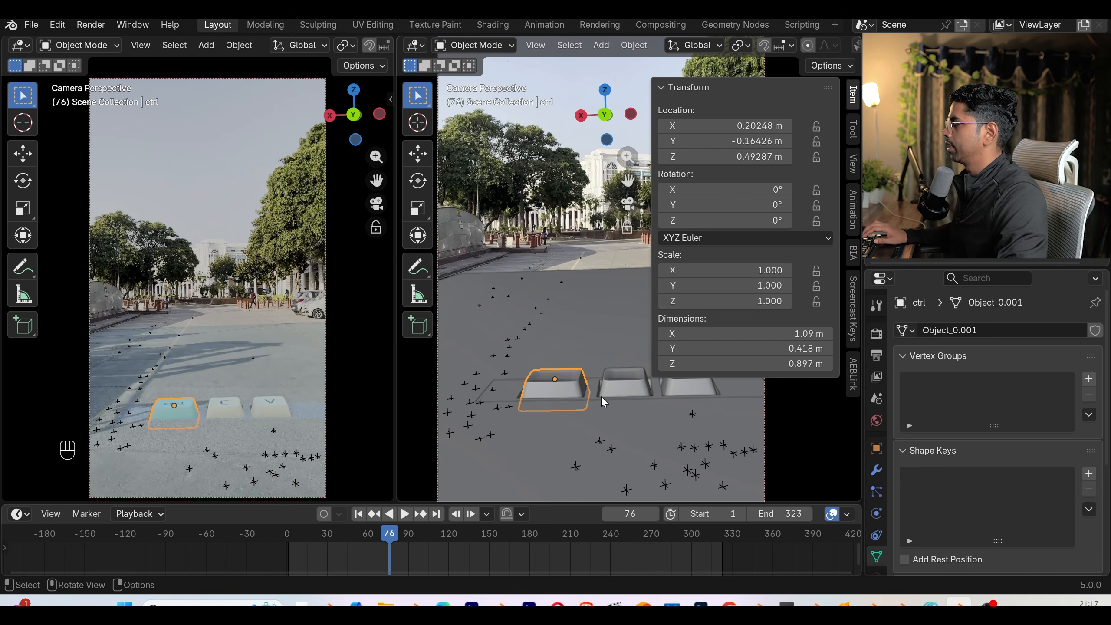
key("k")
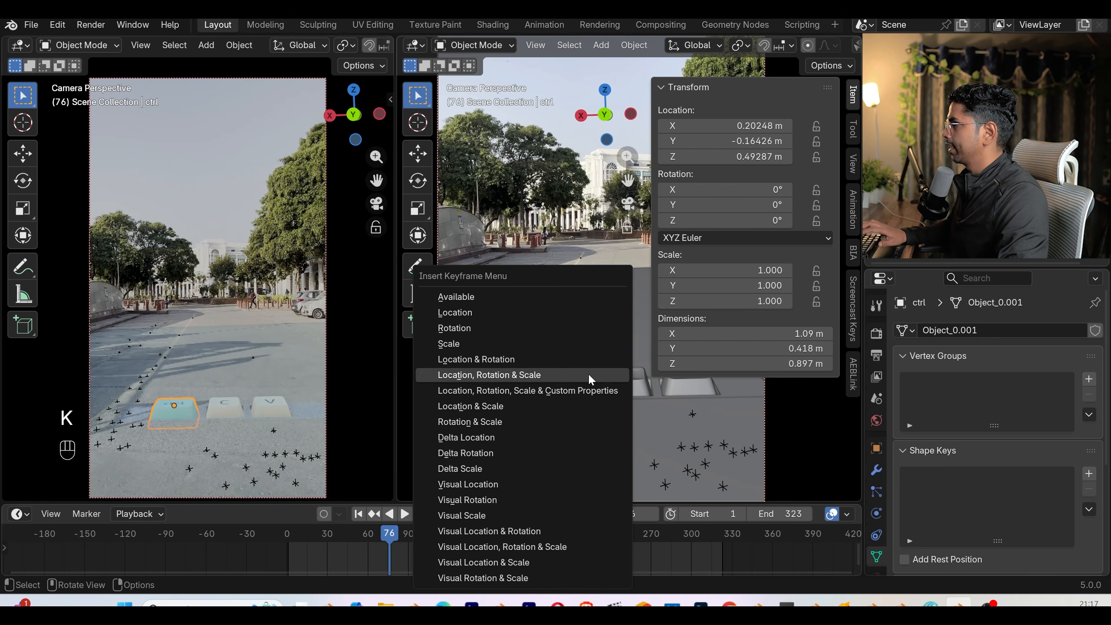
left_click(493, 317)
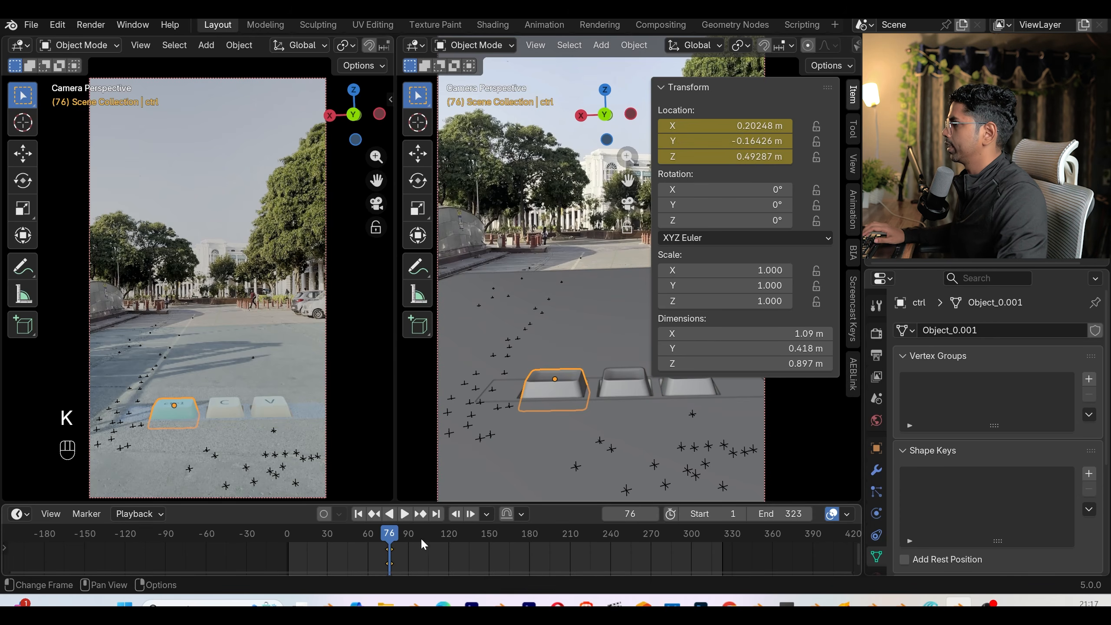
scroll(356, 541, "up", 5)
key("space")
key("space")
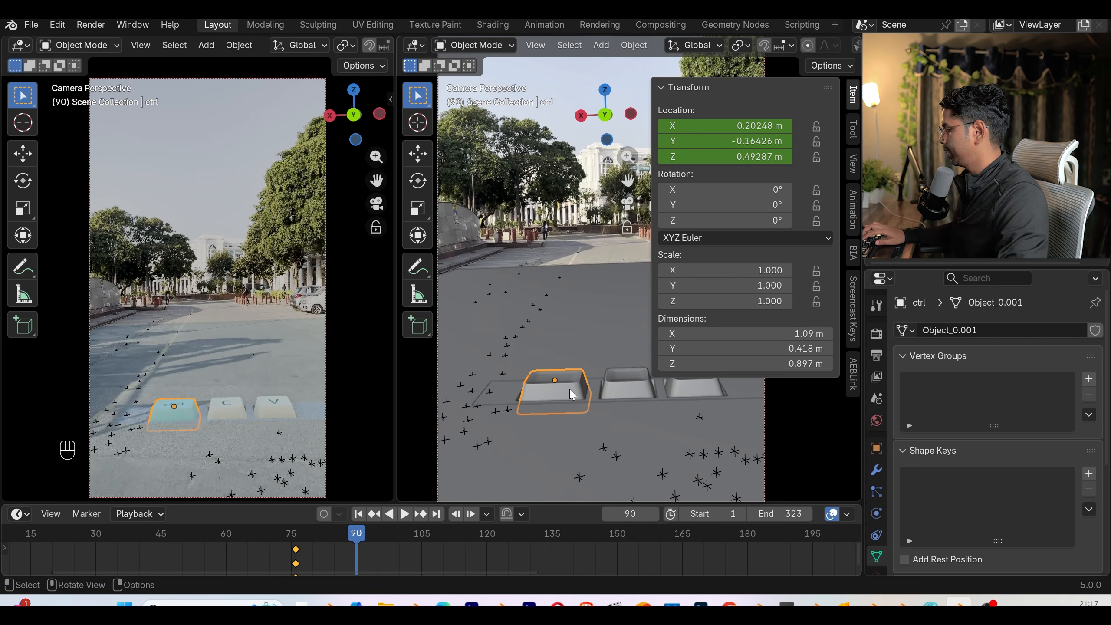
key("g")
key("z")
left_click(570, 389)
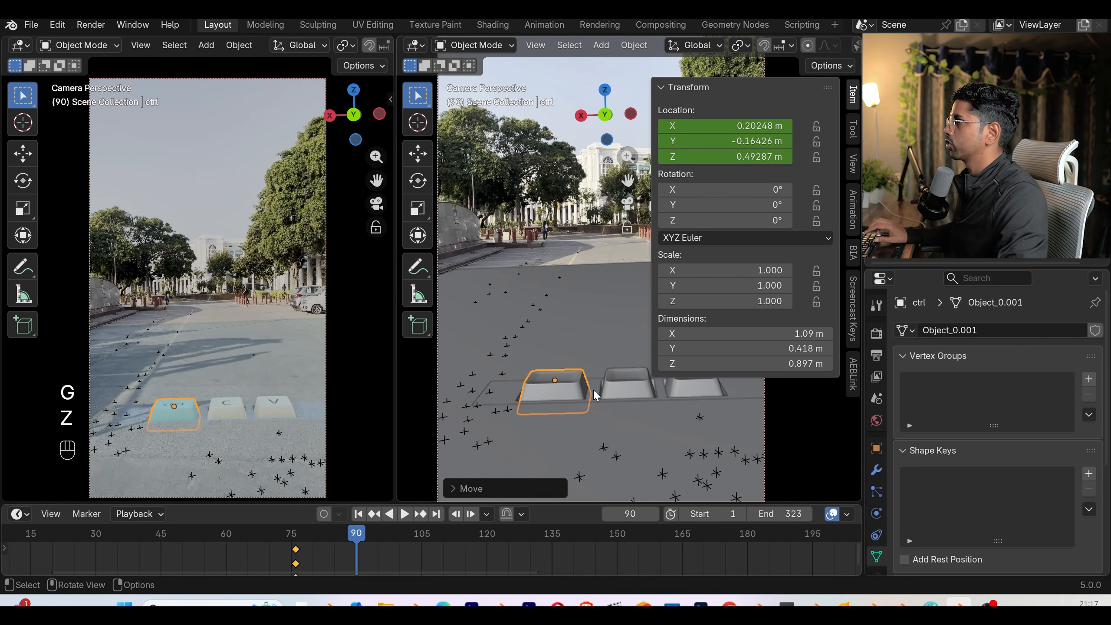
key("ctrl+z")
scroll(746, 159, "up", 15, "ctrl")
key("ctrl+z")
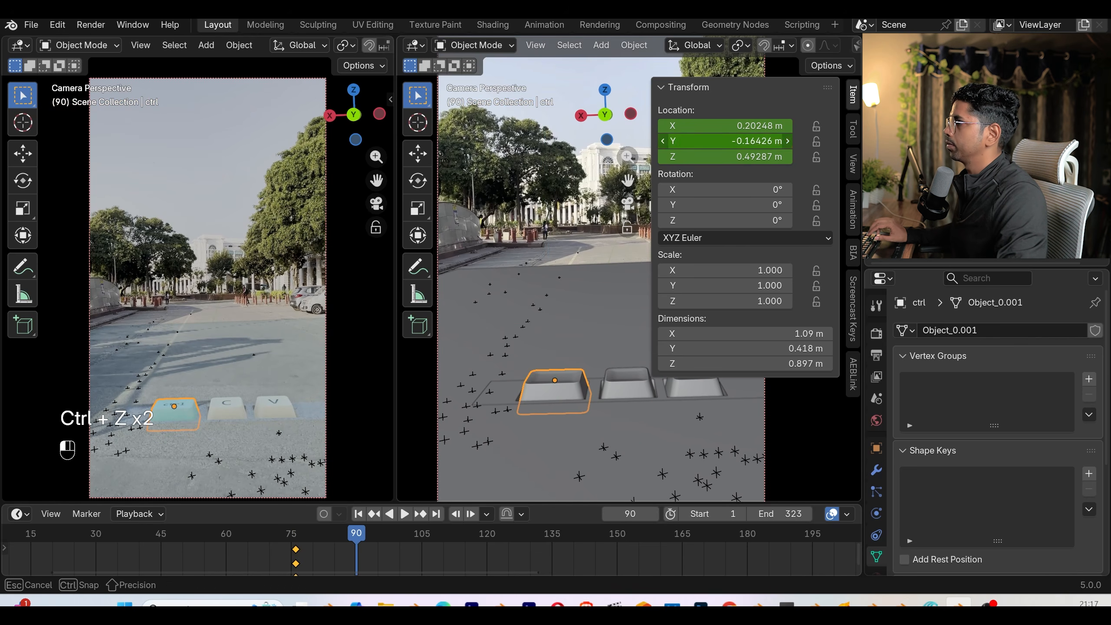
key("ctrl+z")
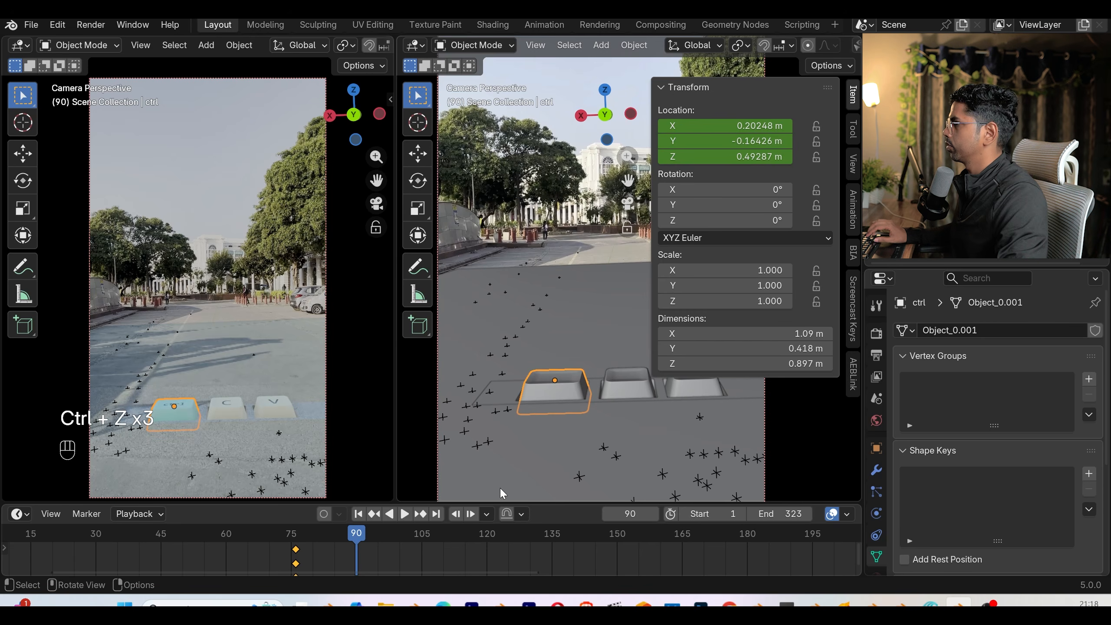
- Lower the ctrl key along global Z to a Y location of about 0.081 m and keyframe its location at frame 90
key("g")
key("z")
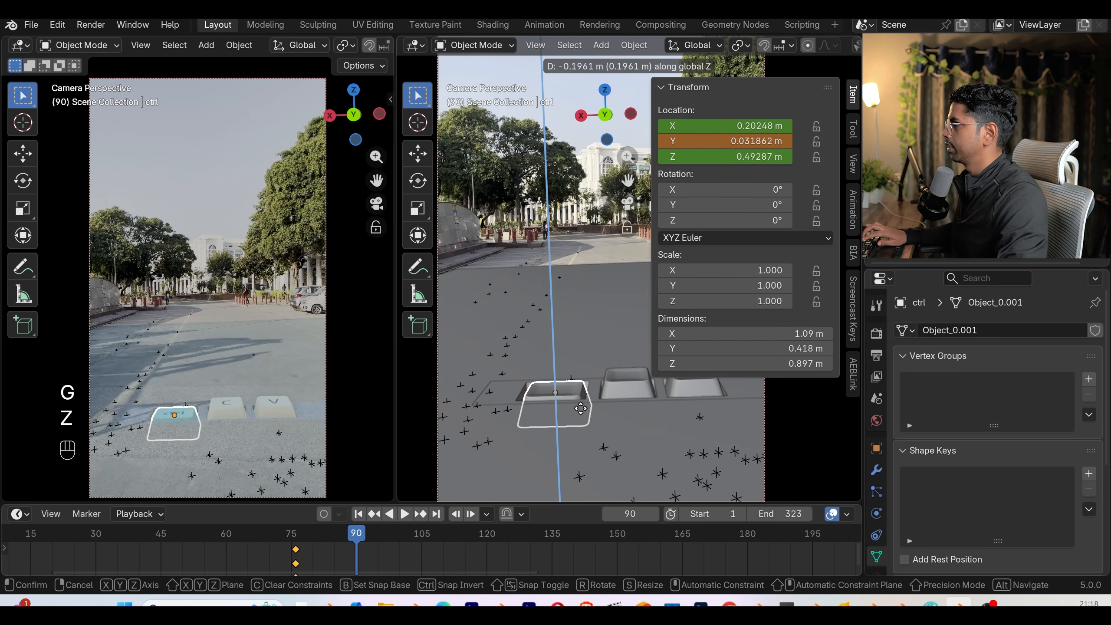
left_click(581, 411)
key("k")
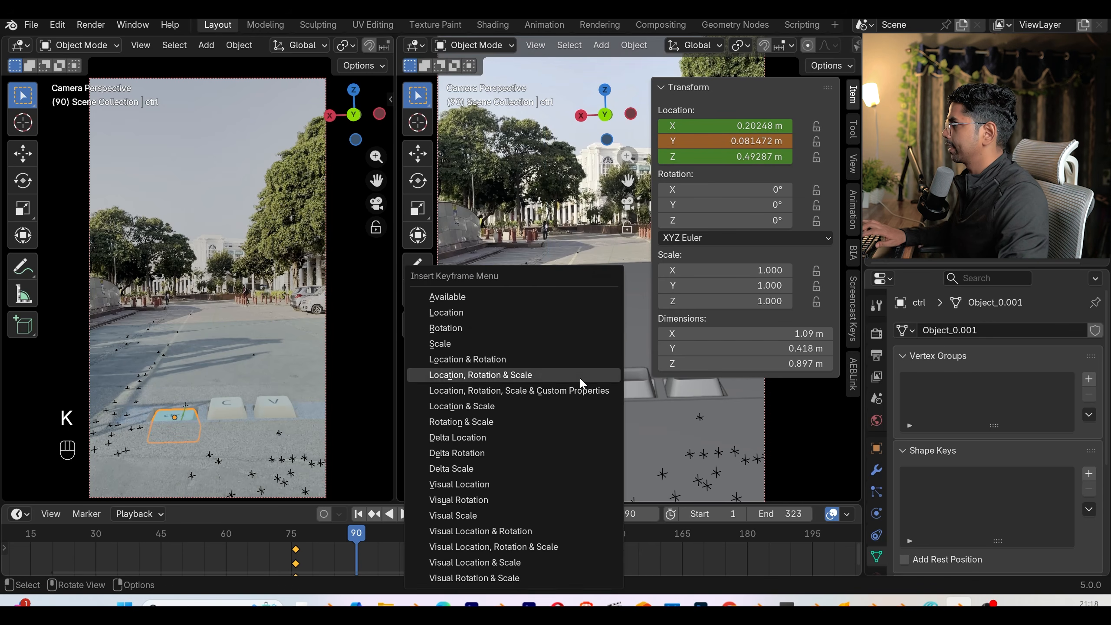
left_click(496, 311)
- Play the ctrl key's motion briefly and set the interpolation of both its keyframes to Bézier
key("space")
key("space")
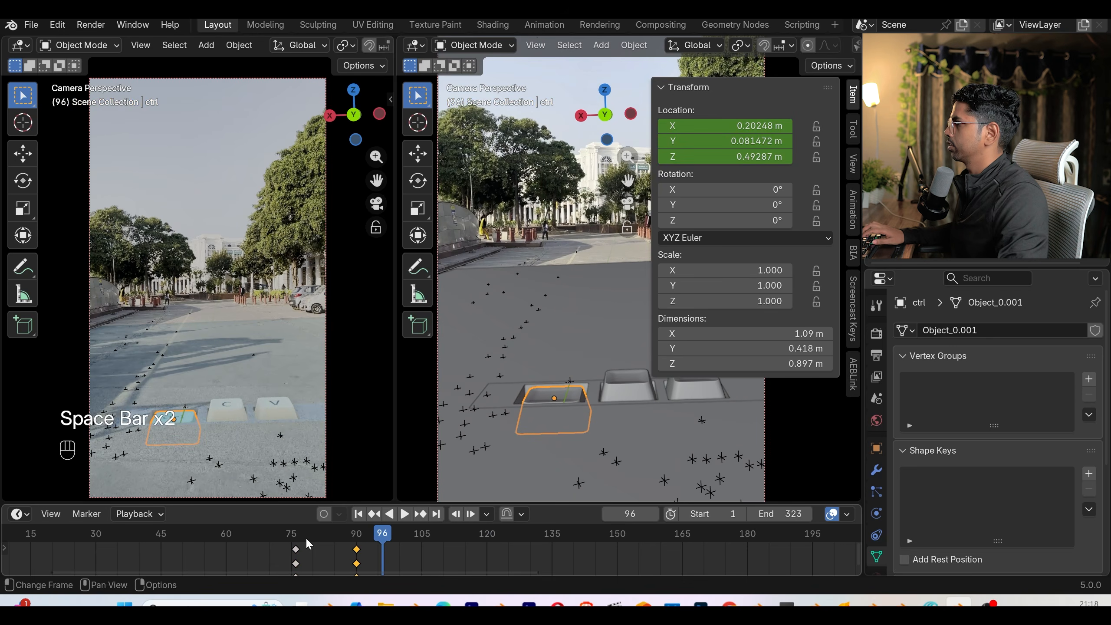
left_click_drag(288, 549, 415, 574)
key("t")
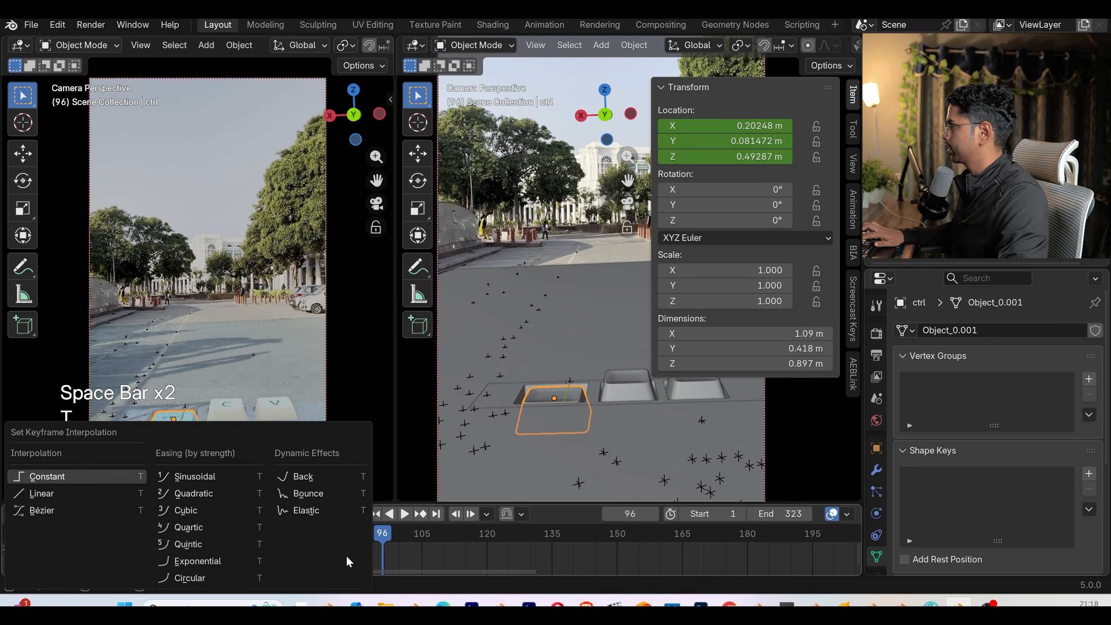
left_click(42, 511)
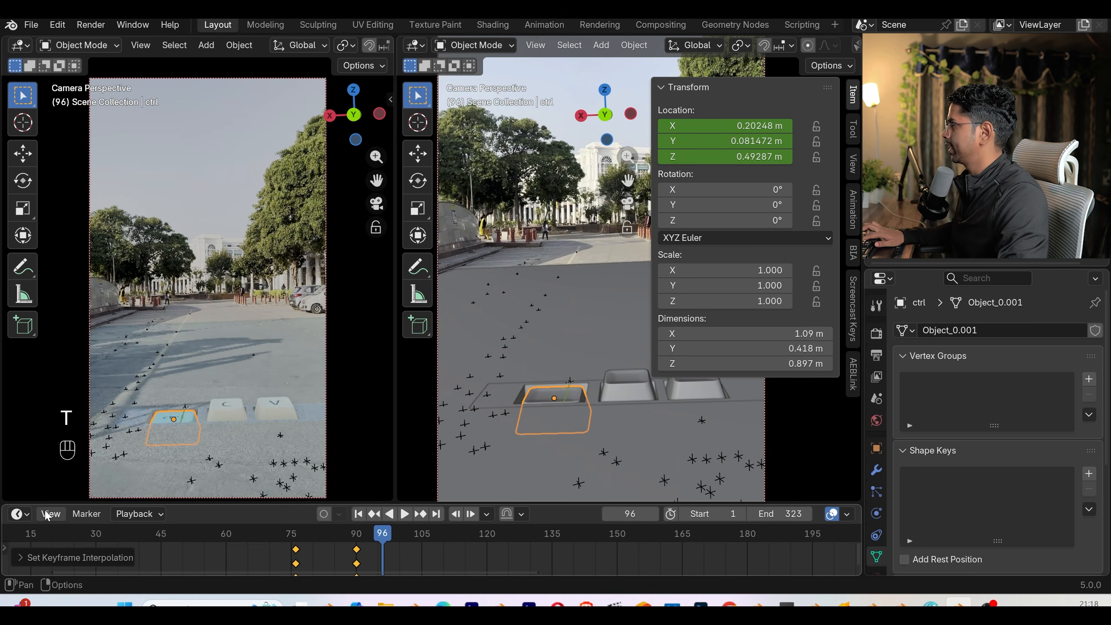
- Split the solid-shaded viewport horizontally, make its lower half a Graph Editor without the sidebar, and frame all curves
left_click_drag(400, 502, 408, 330)
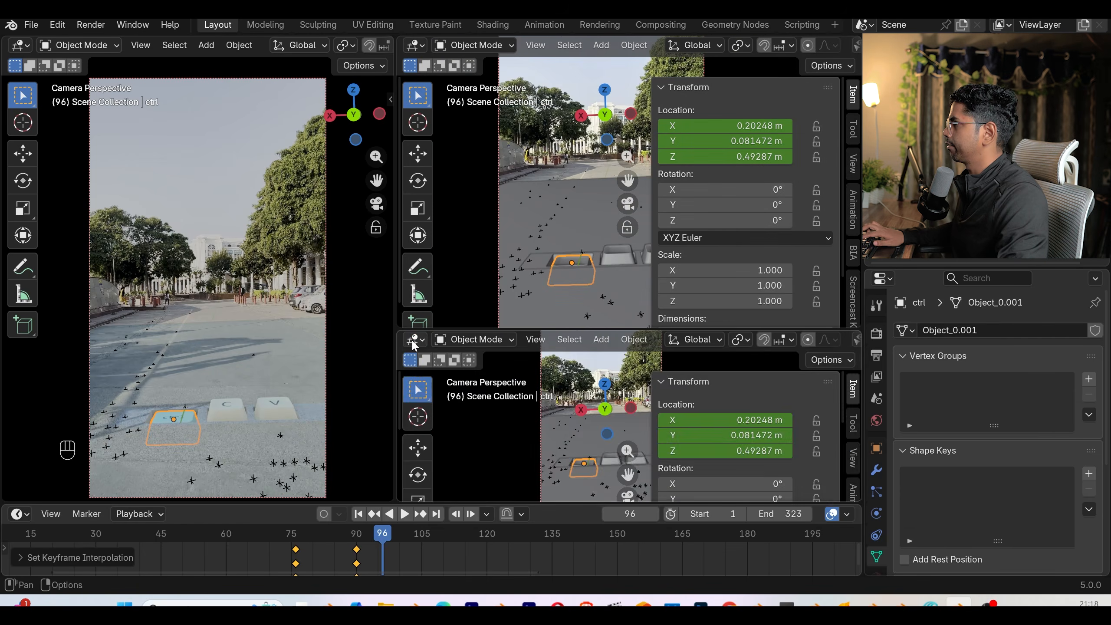
left_click(413, 342)
left_click(617, 414)
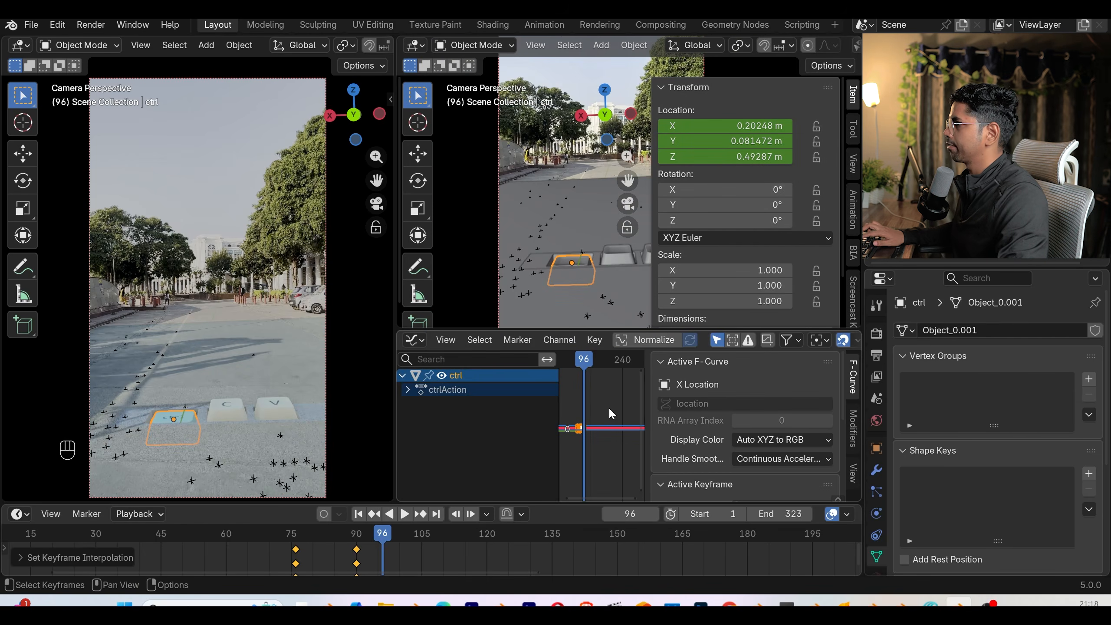
key("n")
key("Home")
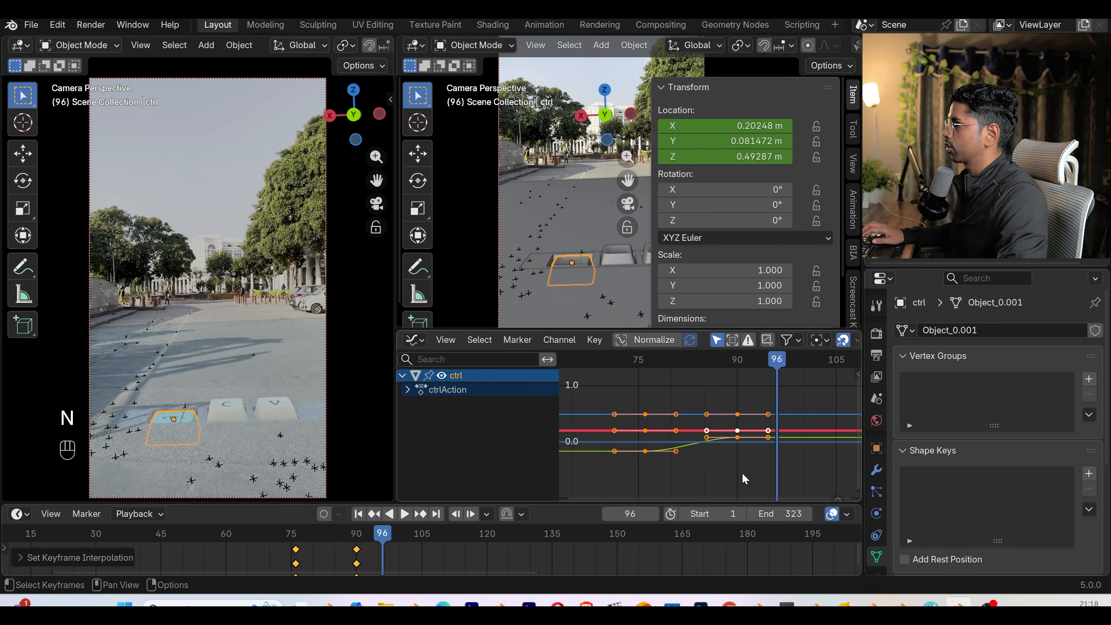
- Delete the X and Z Location channels from the ctrl key's action and frame the Y Location curve
left_click(407, 390)
left_click(412, 404)
left_click(455, 432)
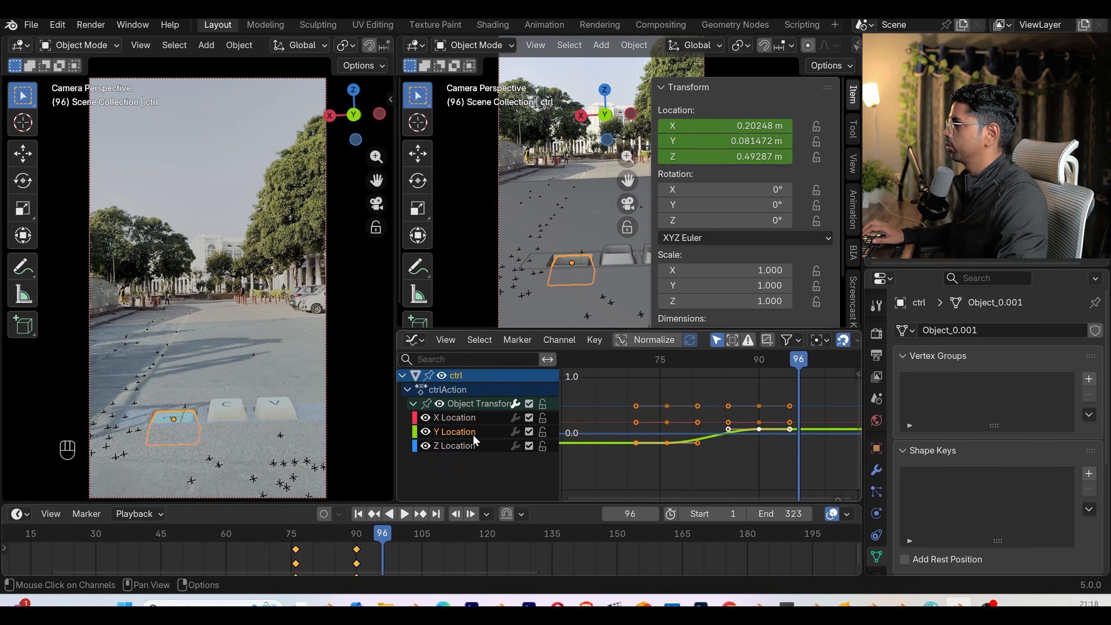
left_click(449, 416)
key("Delete")
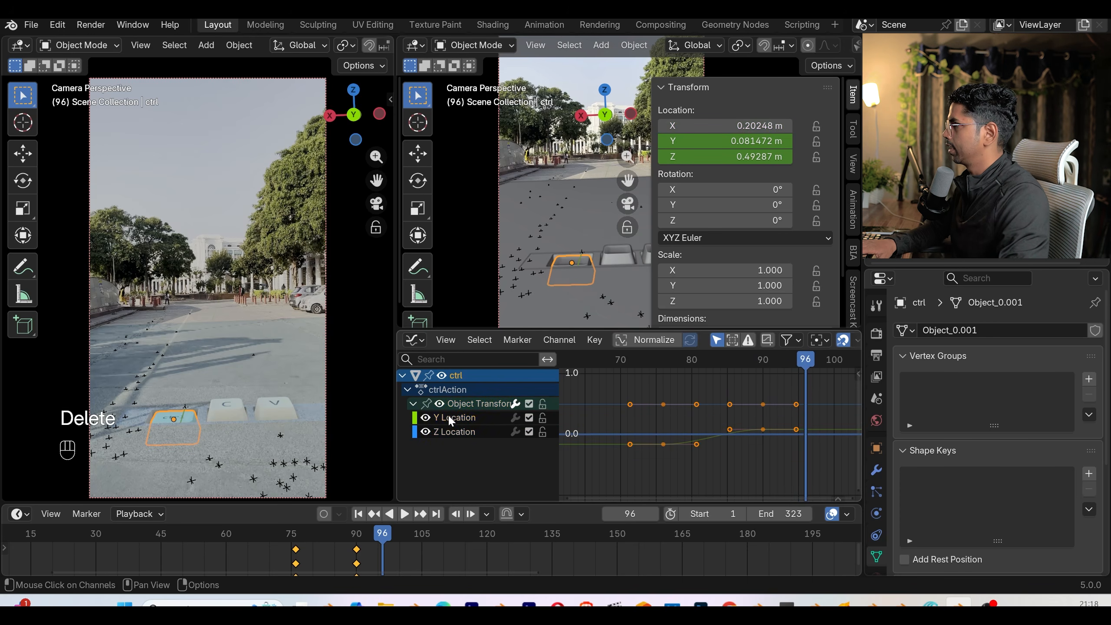
left_click(447, 427)
key("Delete")
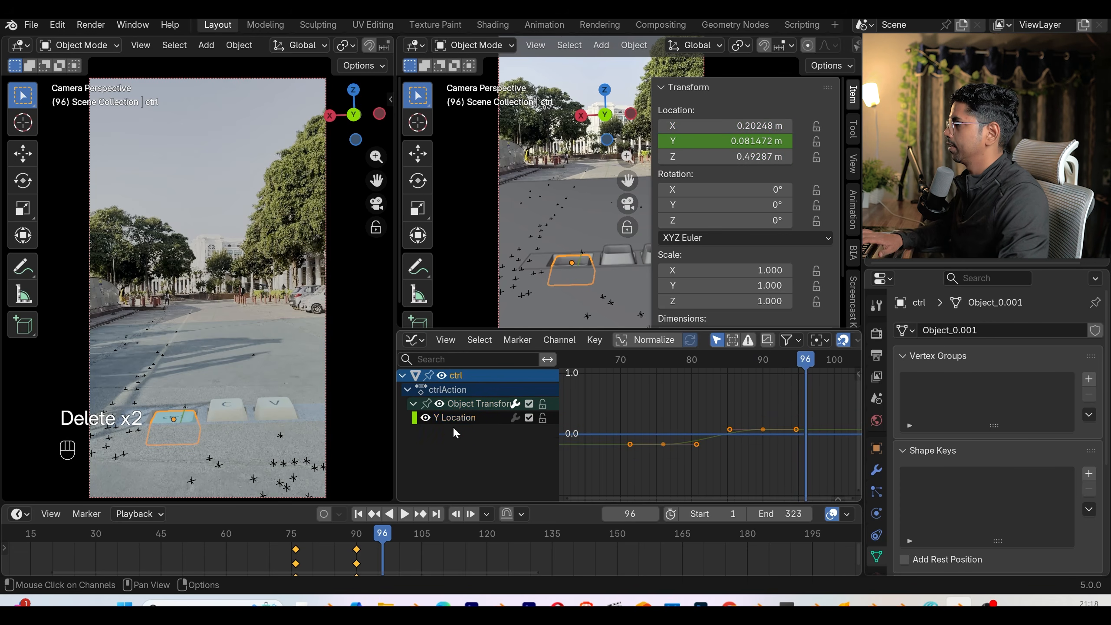
left_click(449, 419)
key("Home")
- Lengthen the inner Bézier handles of the ctrl key's Y Location curve to steepen the middle of the press
key("space")
key("space")
key("space")
key("space")
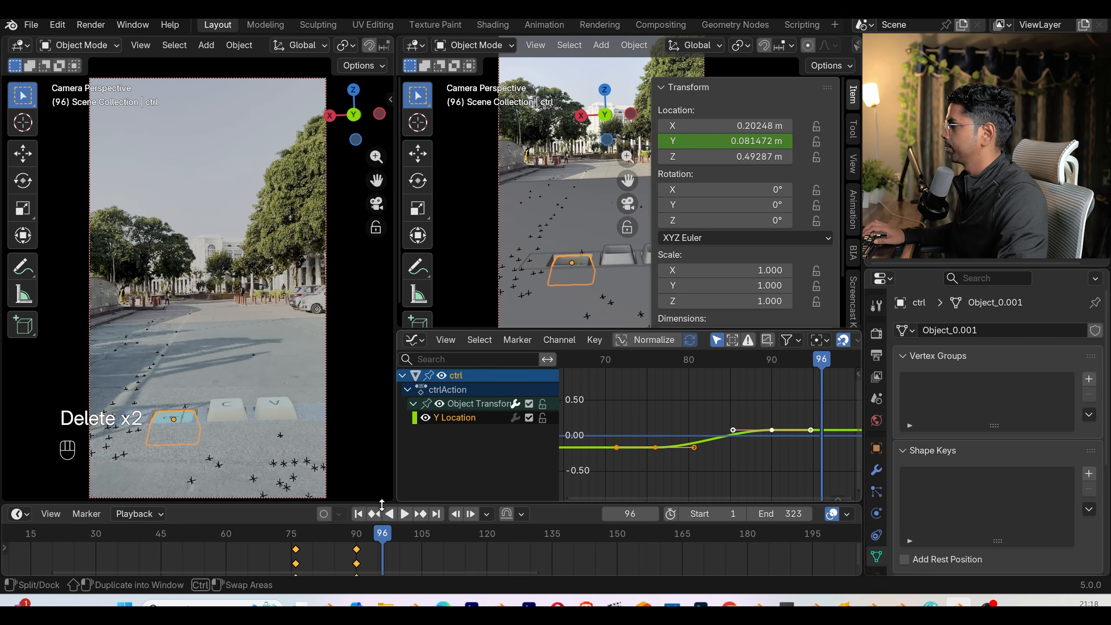
scroll(721, 463, "up", 3)
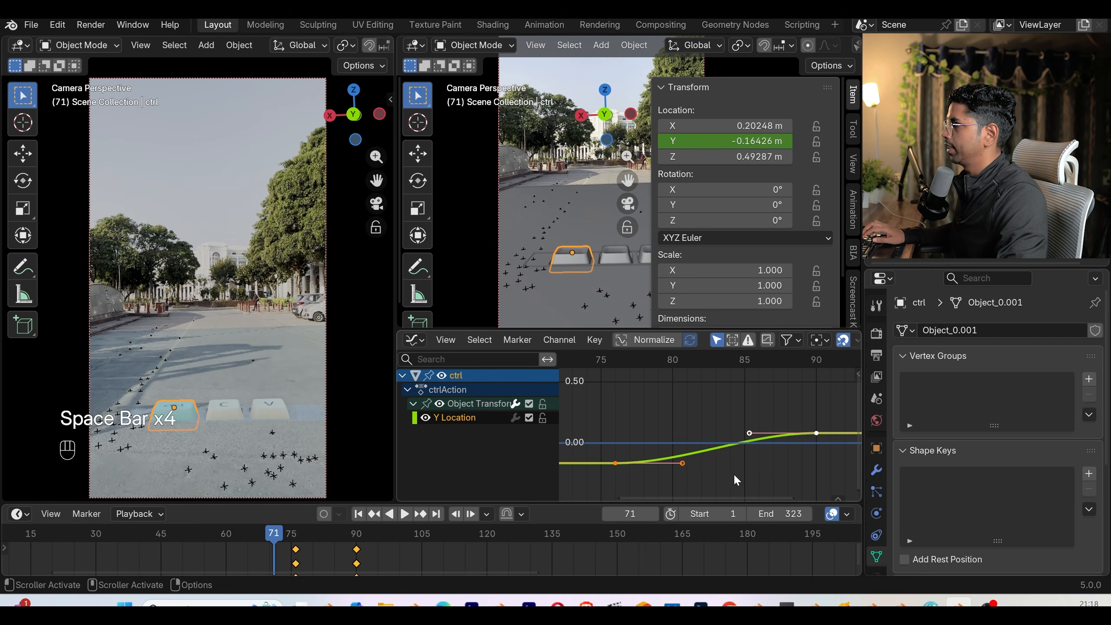
left_click(734, 473)
left_click(749, 433)
key("g")
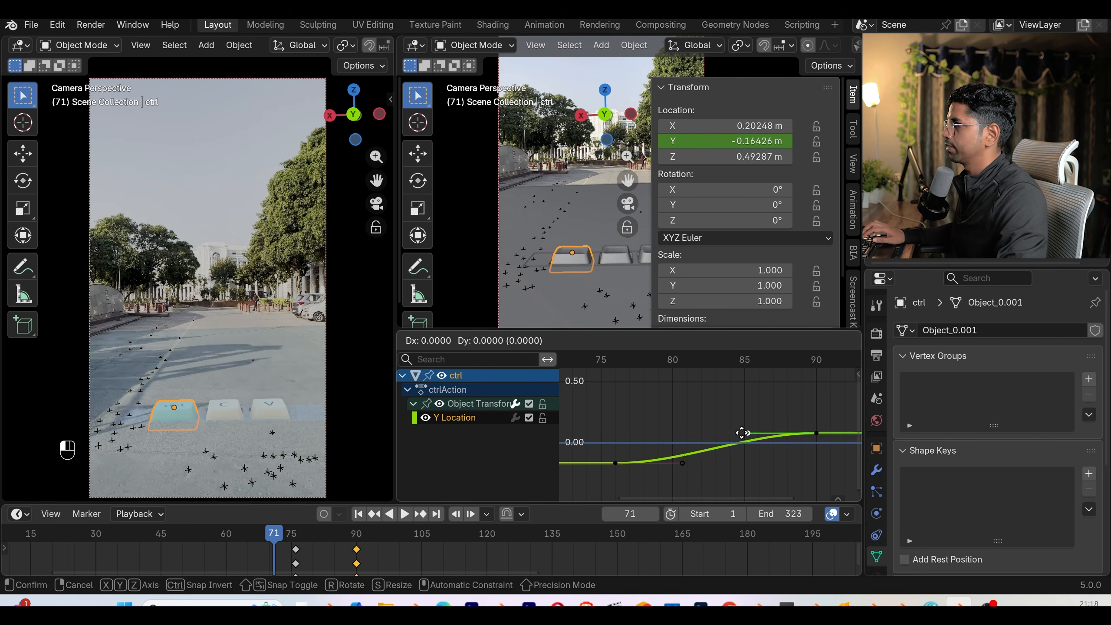
left_click_drag(649, 431, 775, 463)
key("ctrl+z")
left_click_drag(749, 433, 687, 432, "shift")
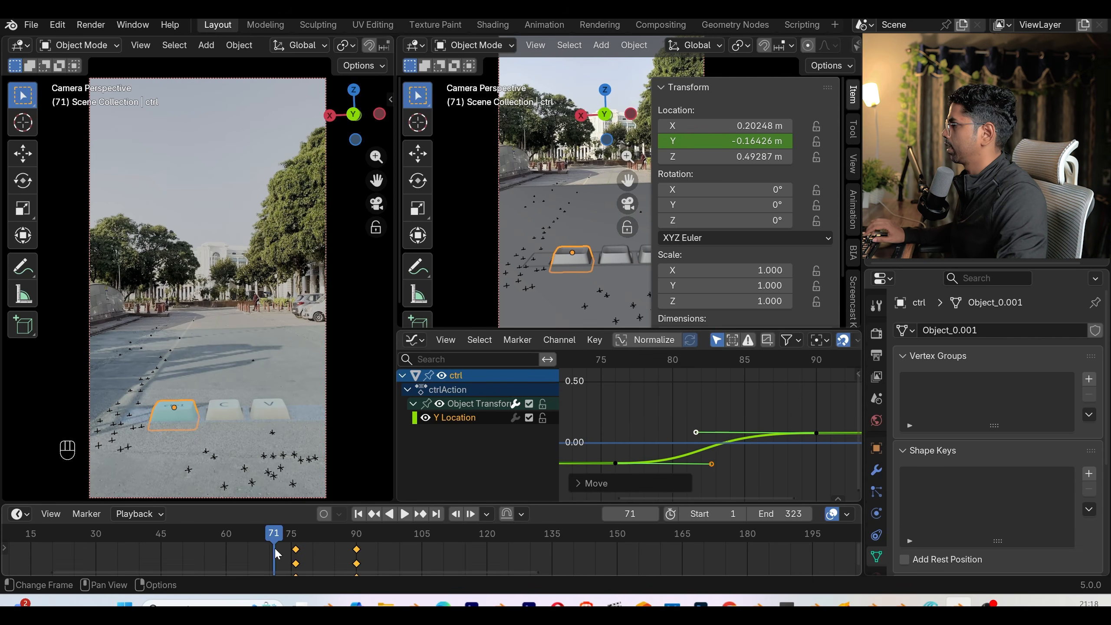
- Play back the ctrl key's press to check the adjusted easing
key("space")
left_click(244, 546)
left_click(234, 534)
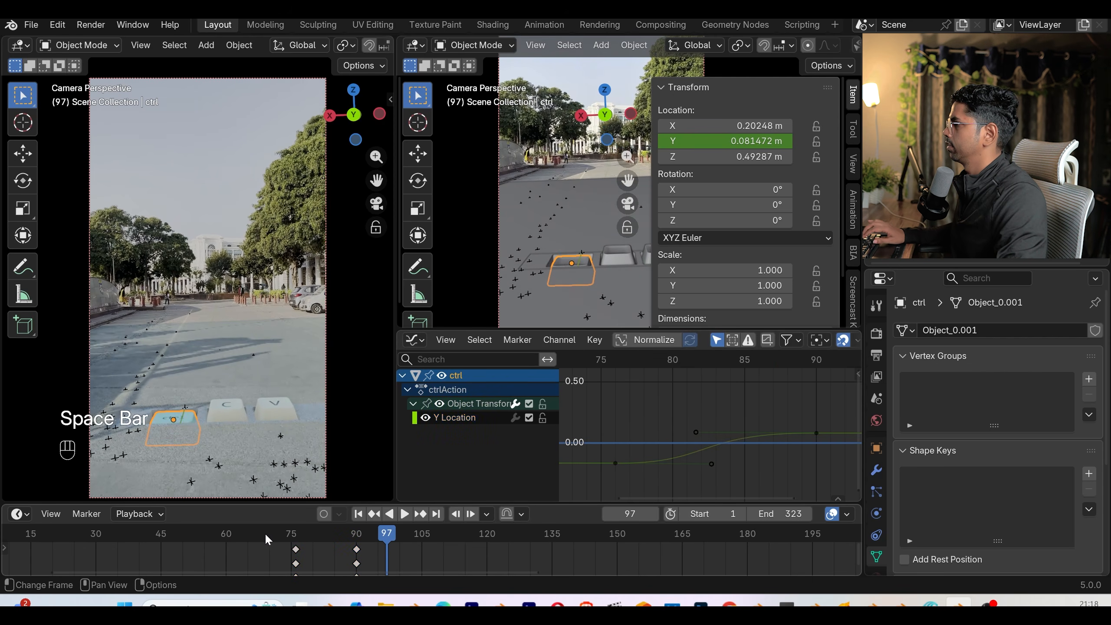
- Select the C key at frame 94 and insert a Location keyframe
left_click_drag(316, 533, 373, 533)
left_click(616, 253)
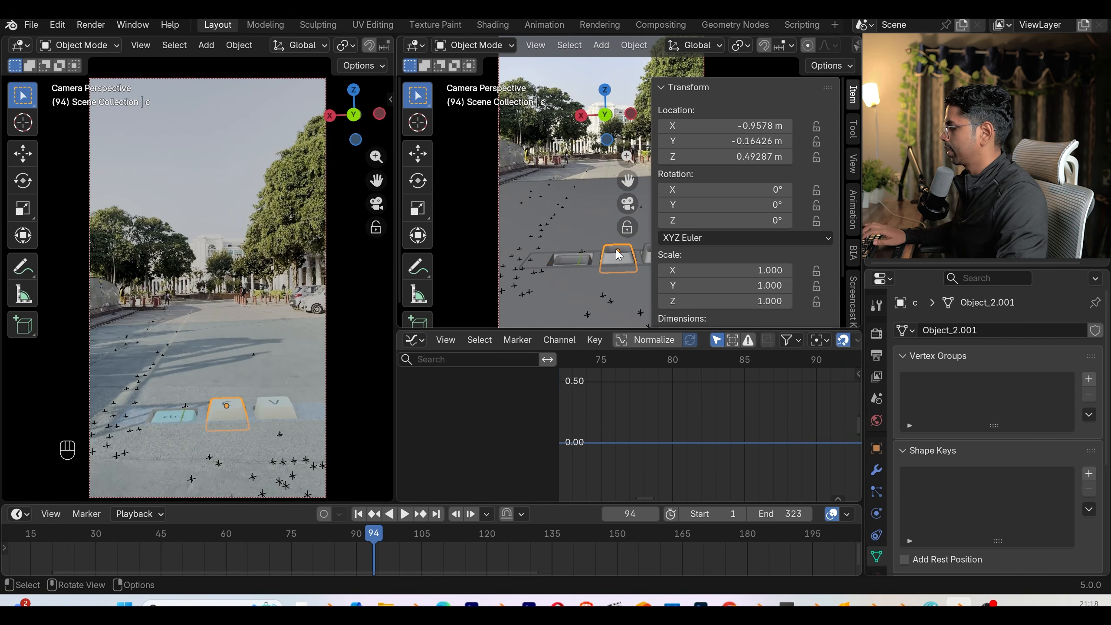
key("k")
left_click(616, 249)
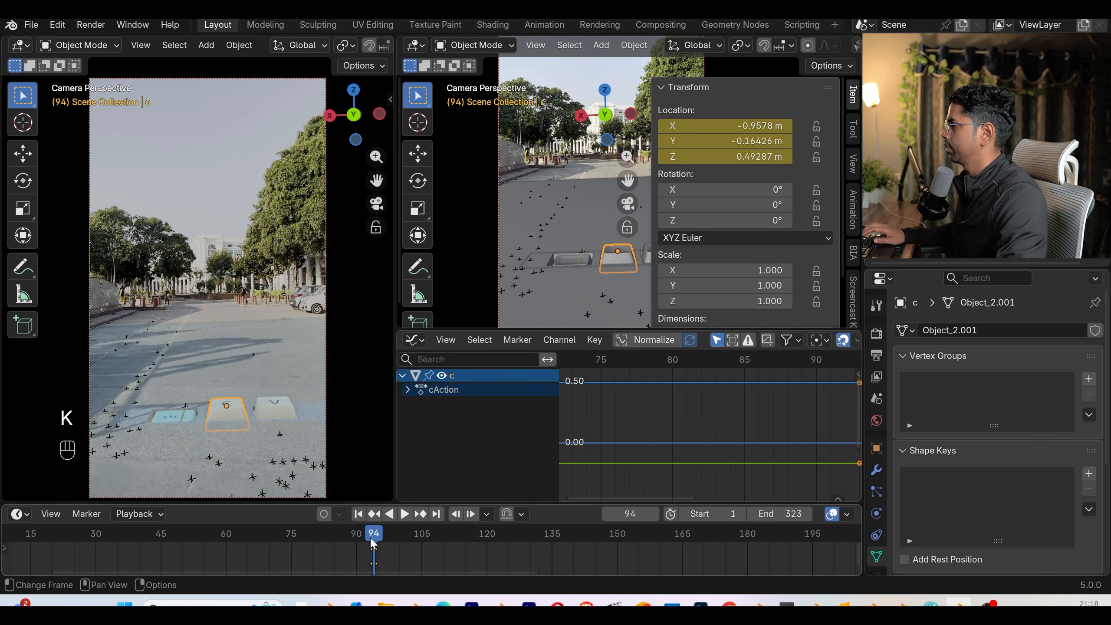
- At frame 105, lower the C key along global Z to a Y location of about 0.082 m and keyframe its location
left_click_drag(372, 543, 421, 533)
key("g")
key("z")
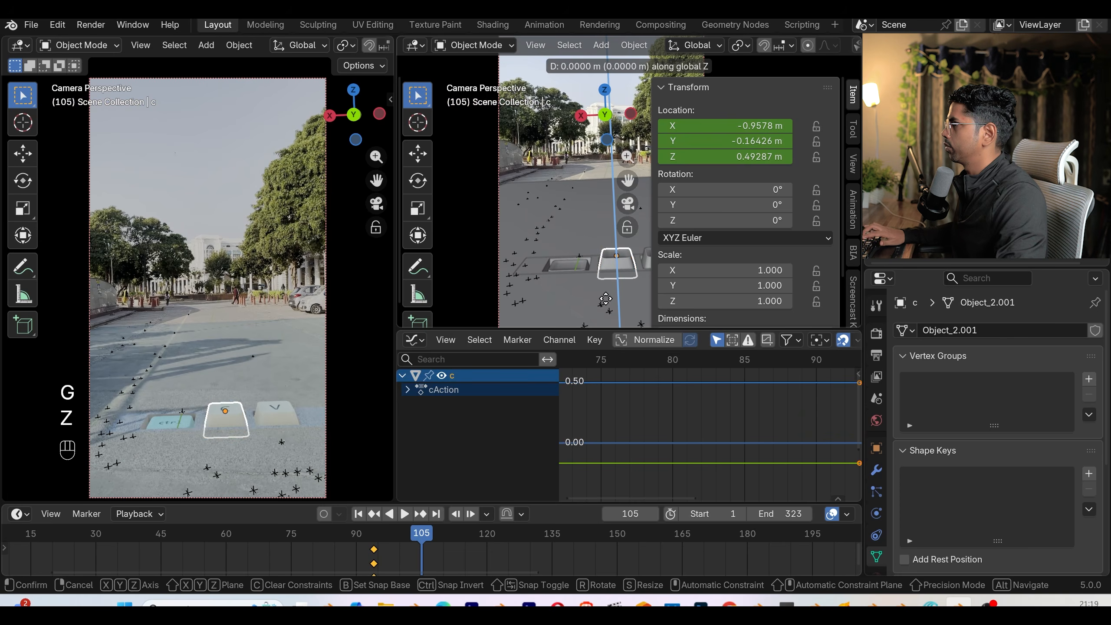
left_click(616, 276)
middle_click_drag(590, 298, 596, 224, "shift")
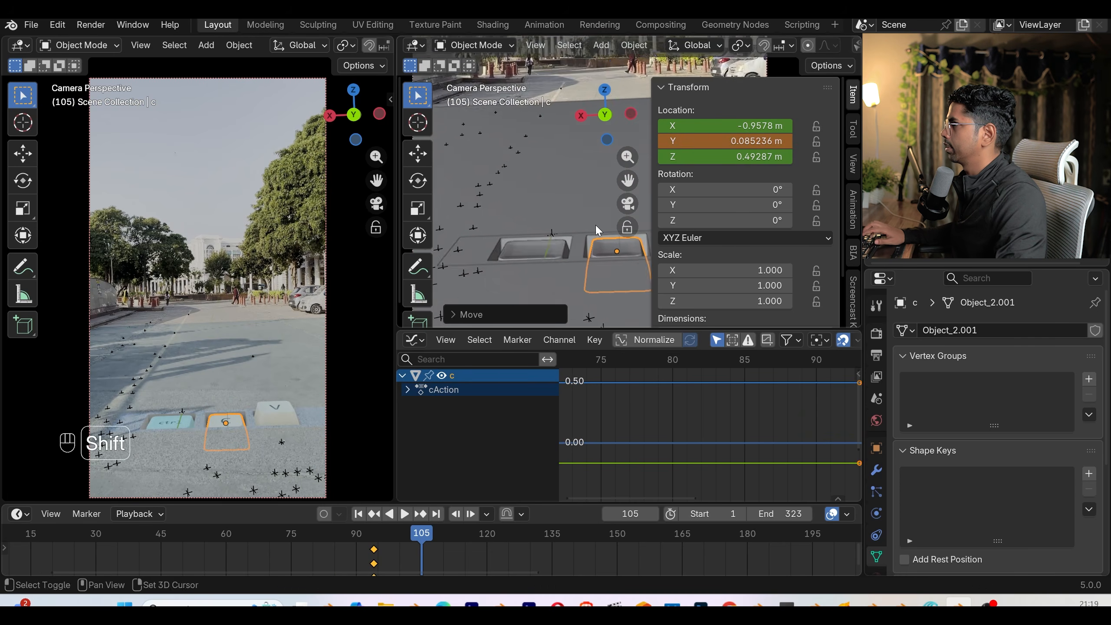
scroll(595, 224, "up", 3)
middle_click_drag(592, 280, 595, 251, "shift")
key("k")
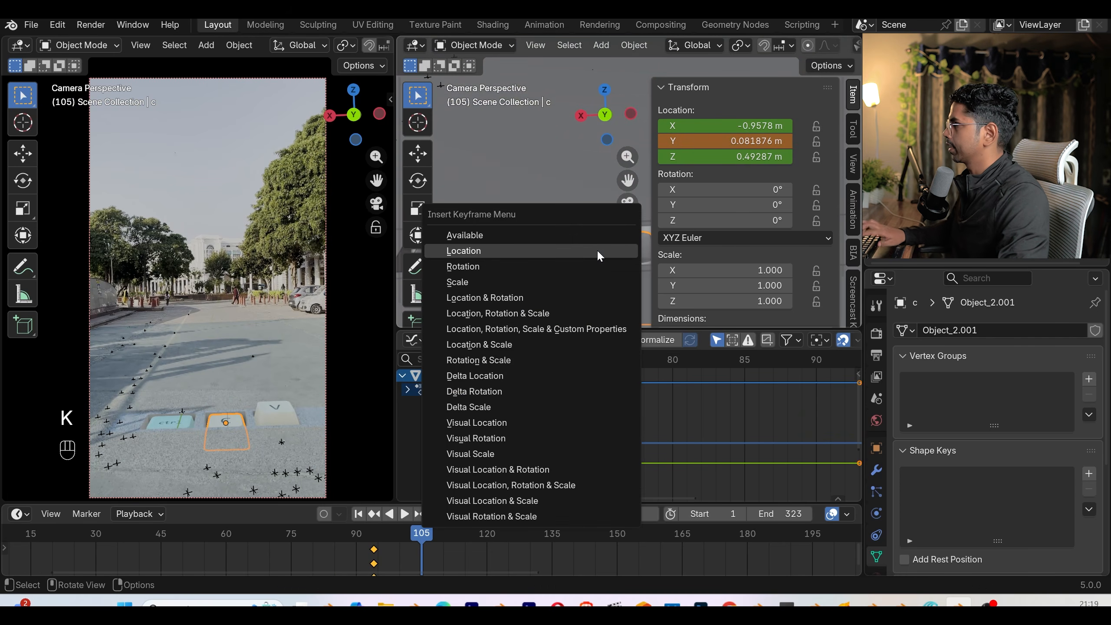
left_click(597, 249)
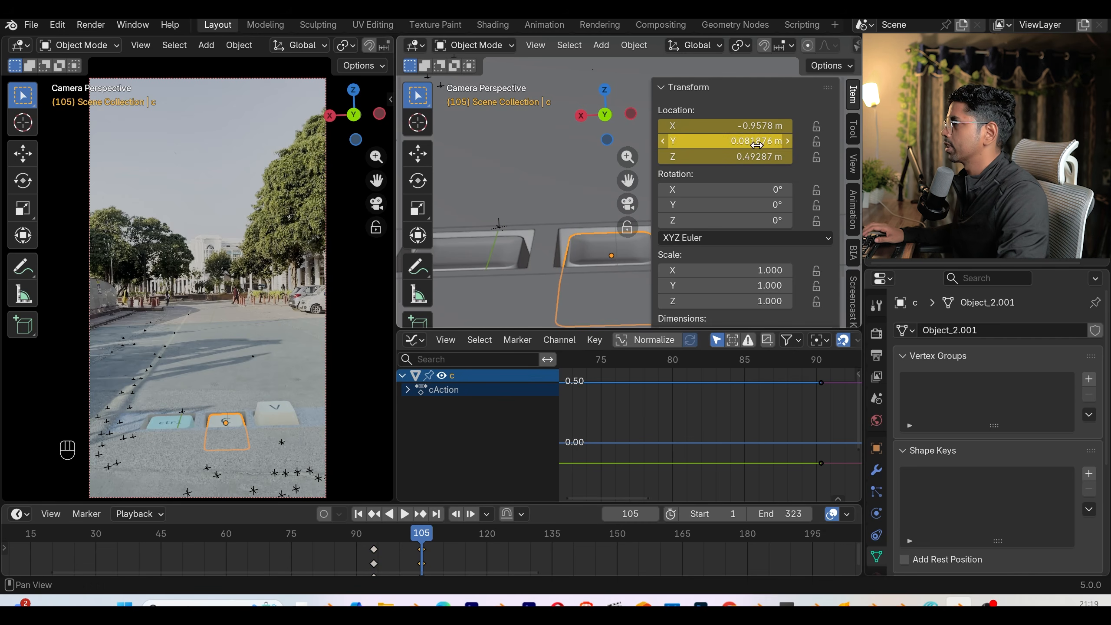
- Play the C key's motion briefly and set the interpolation of its keyframes to Bézier
key("space")
key("space")
key("t")
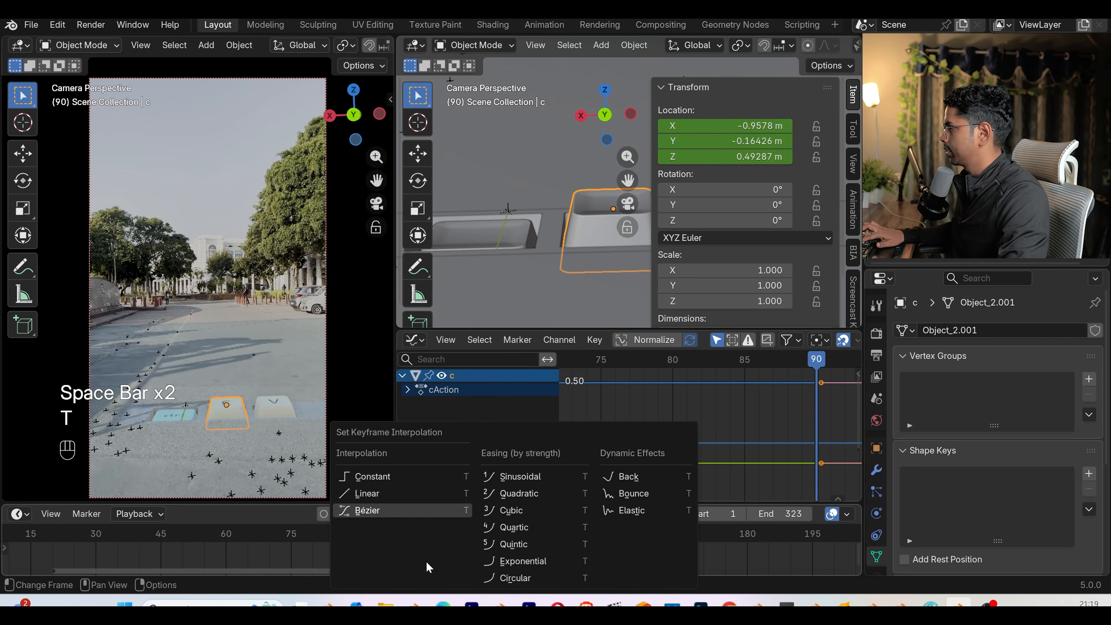
left_click(365, 516)
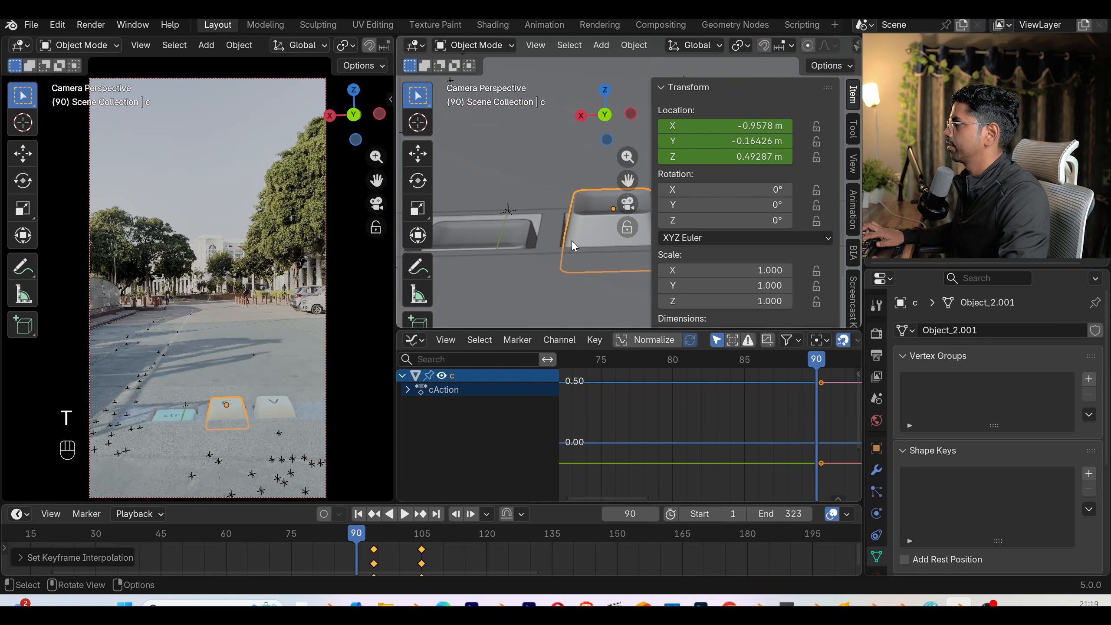
- Expand the C key's action in the Graph Editor and delete its Z and X Location channels
left_click(407, 389)
key("Delete")
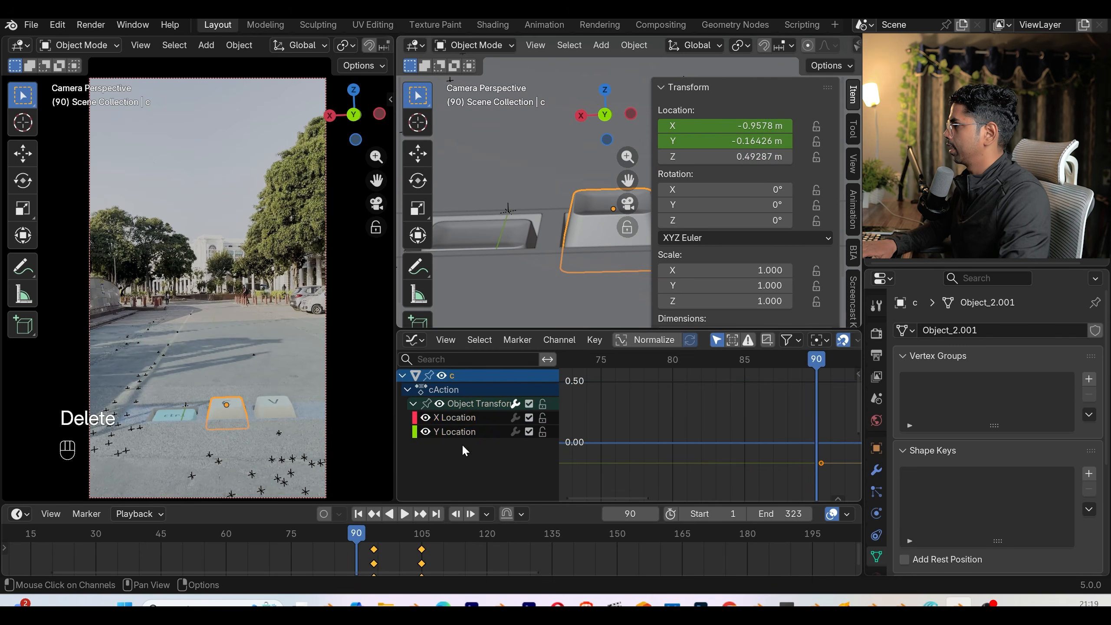
left_click(453, 418)
key("Delete")
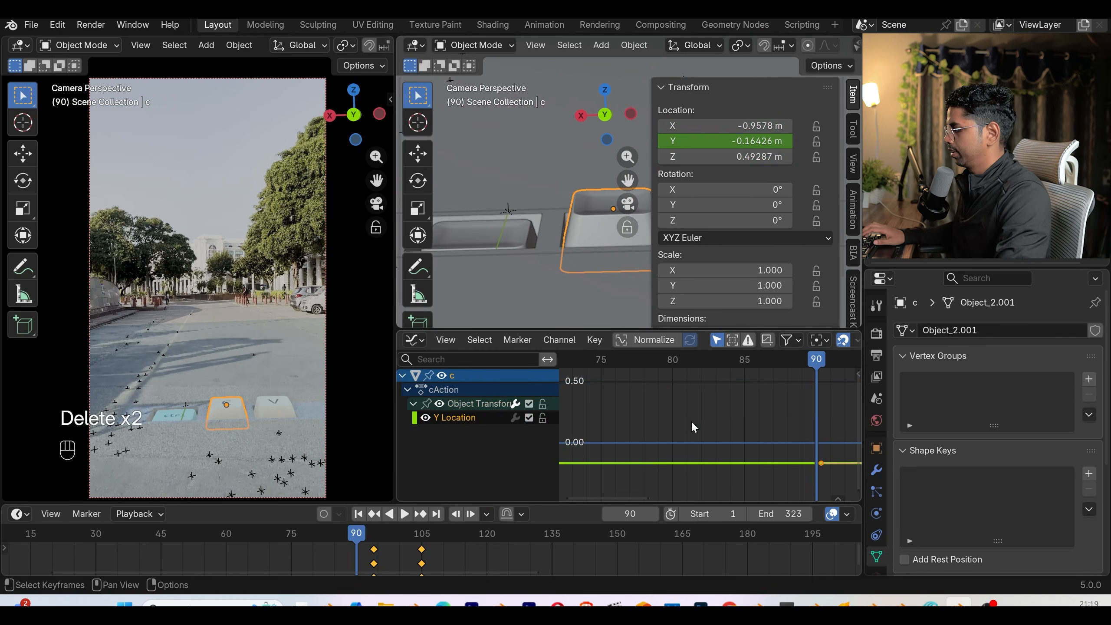
- Lengthen the outgoing Bézier handle of the C key's first Y Location keyframe for sharper easing and play back the press
key("Home")
key("ctrl+z")
left_click_drag(735, 373, 771, 374, "shift")
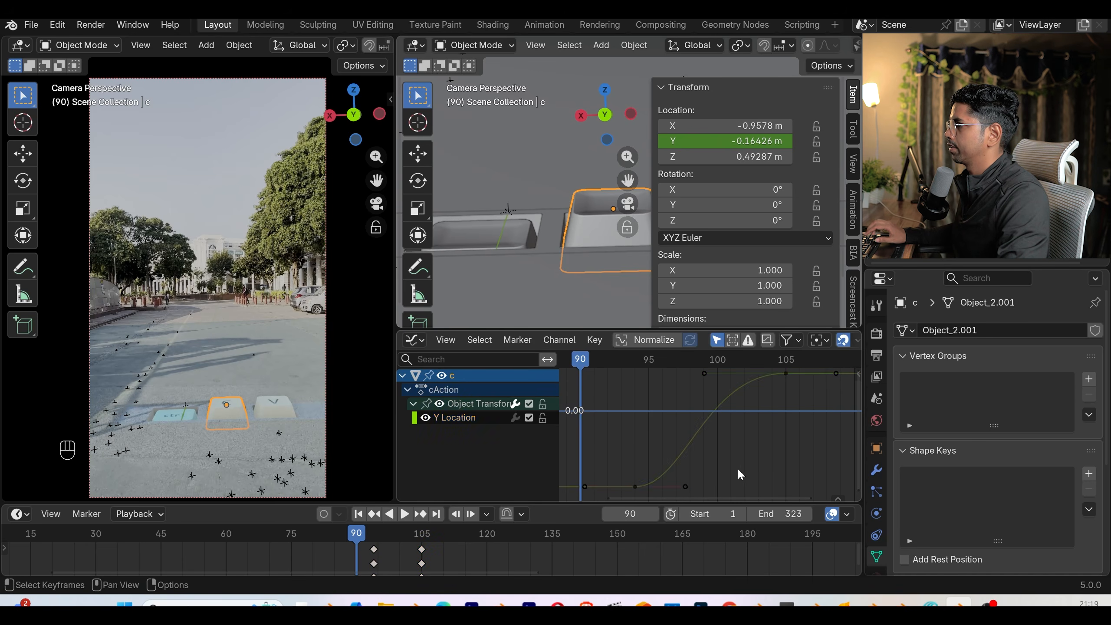
left_click(684, 487)
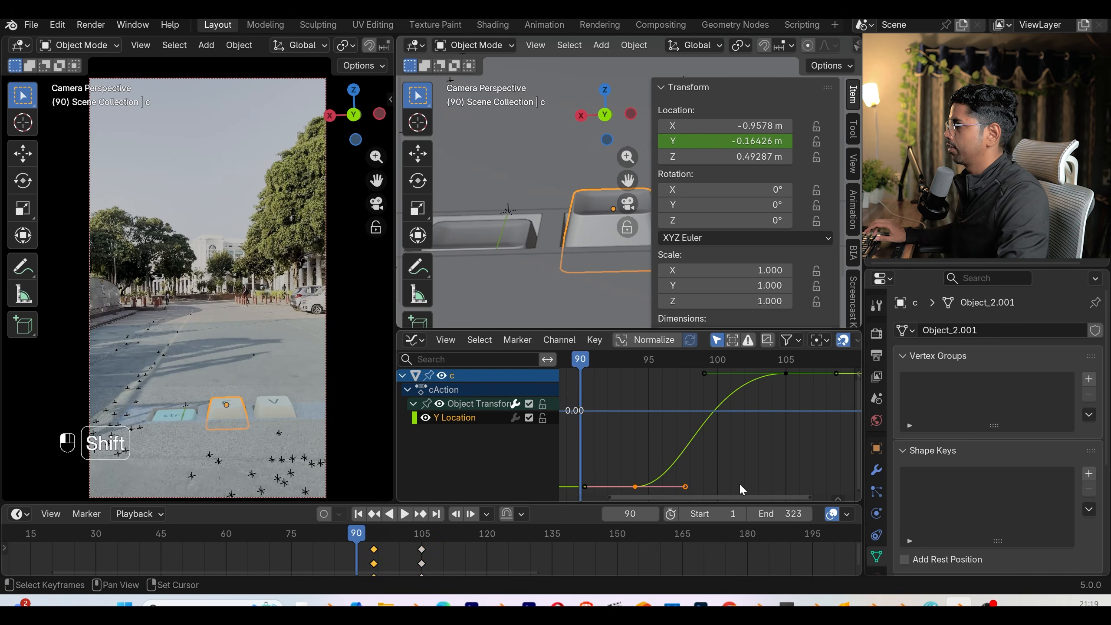
key("g")
key("shift")
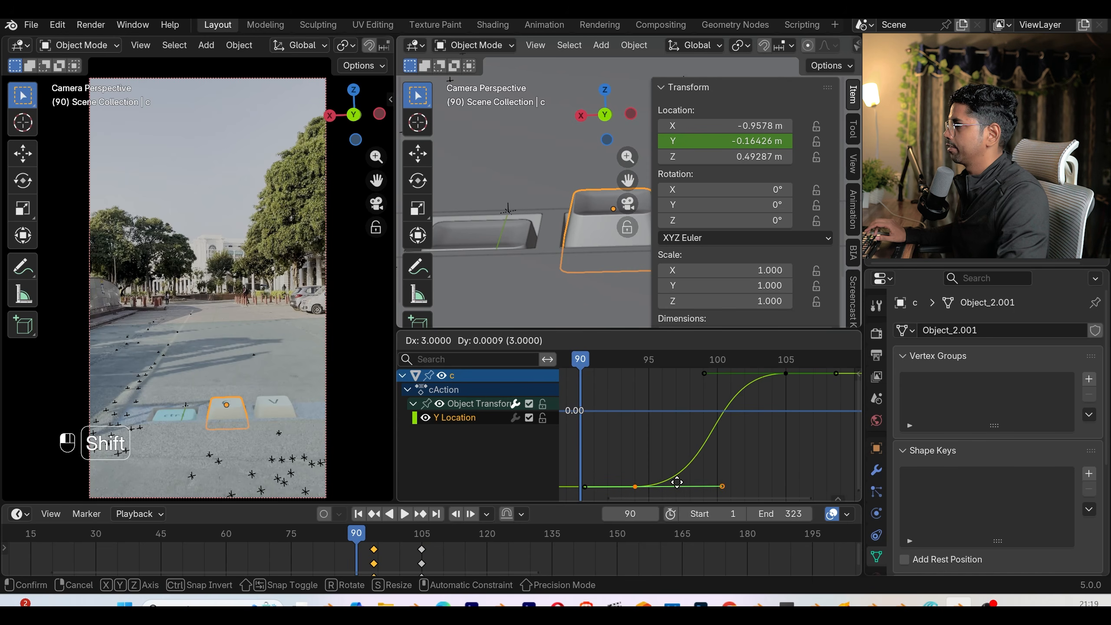
key("space")
key("space")
key("space")
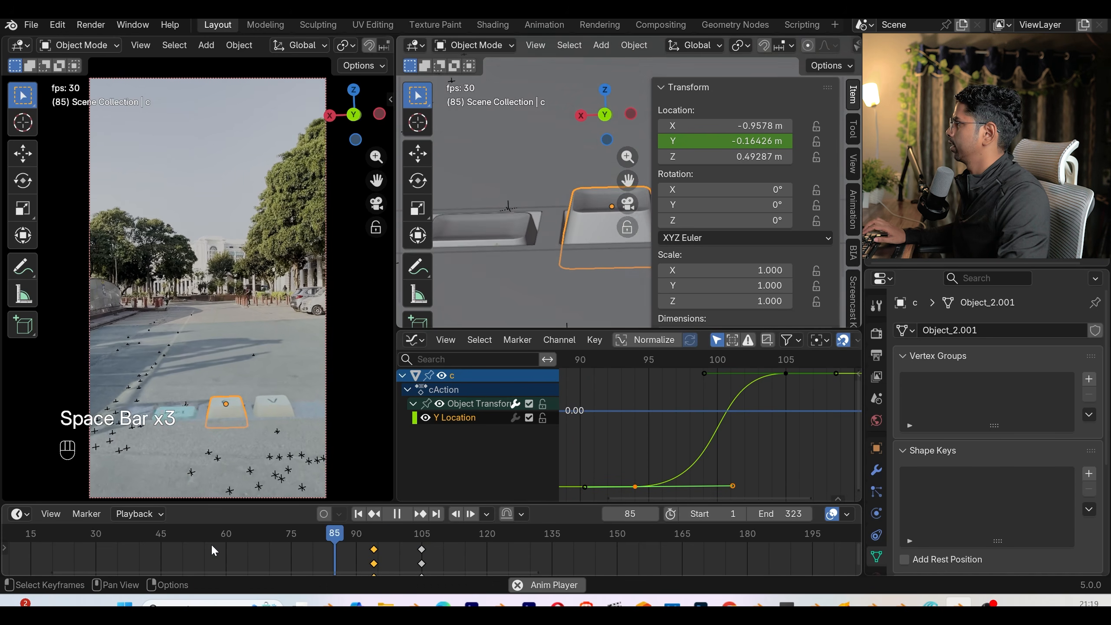
key("space")
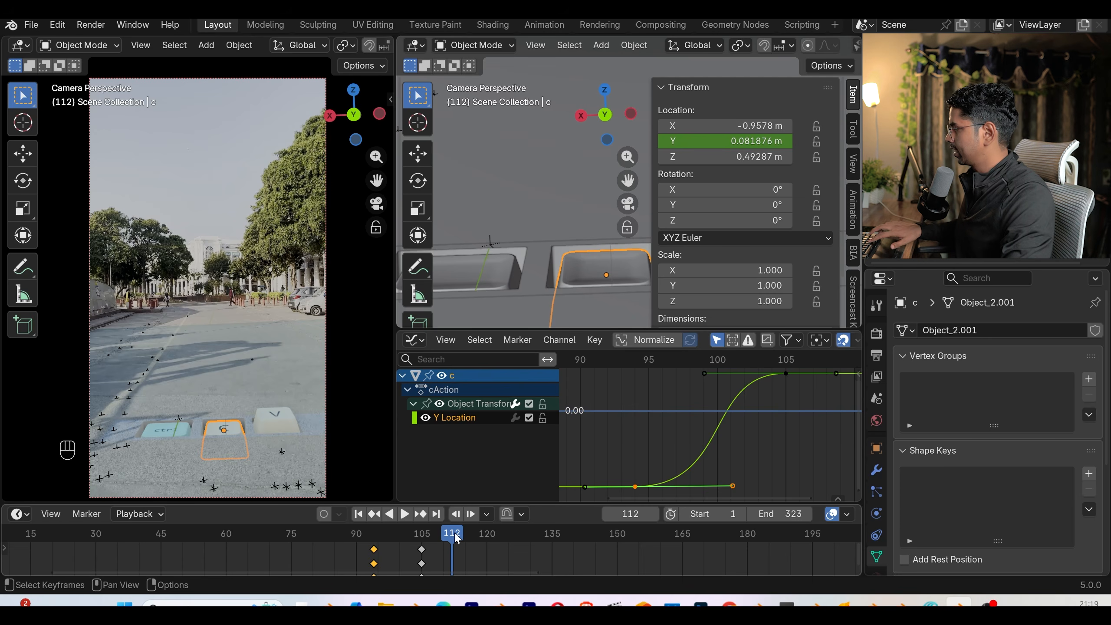
- Copy the C key's pressed keyframes from frame 105 to frame 120 so it holds down
left_click(486, 531)
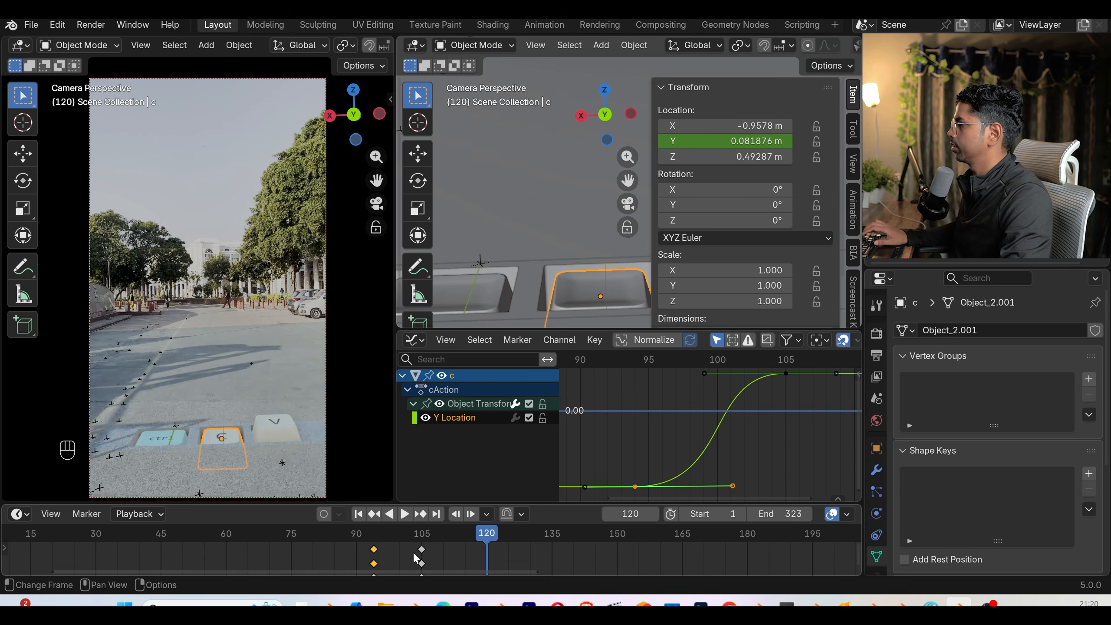
left_click_drag(445, 593, 443, 582)
left_click_drag(439, 504, 469, 482)
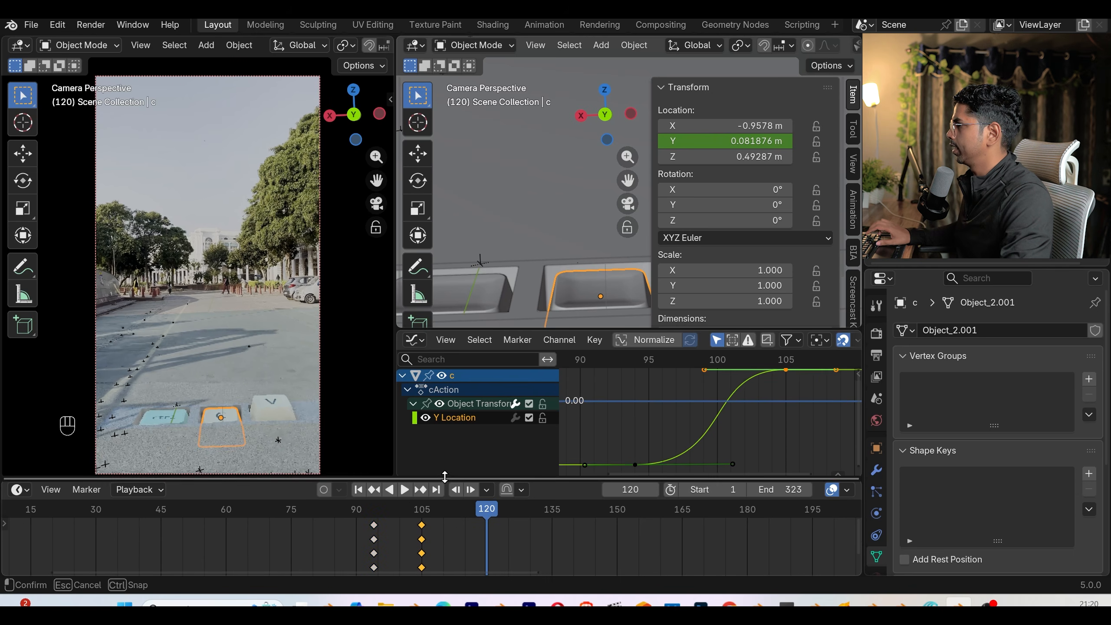
key("ctrl+c")
key("ctrl+v")
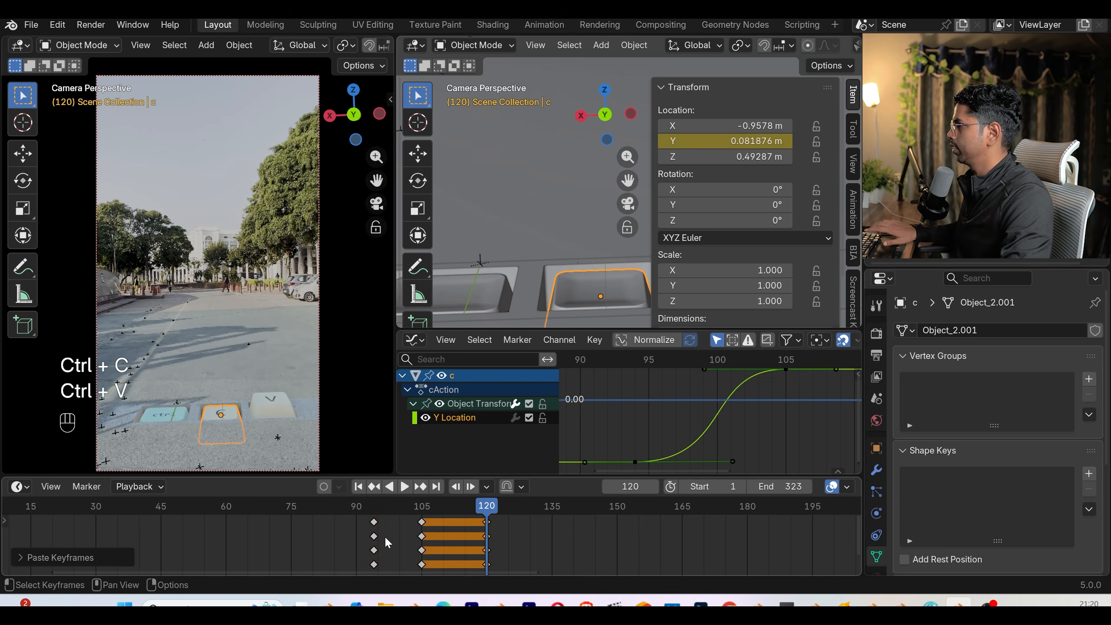
- Copy the C key's raised keyframes from frame 94 to about frame 130 and play back its release
left_click_drag(384, 536, 356, 578)
left_click_drag(487, 519, 533, 507)
key("ctrl+v")
left_click(397, 512)
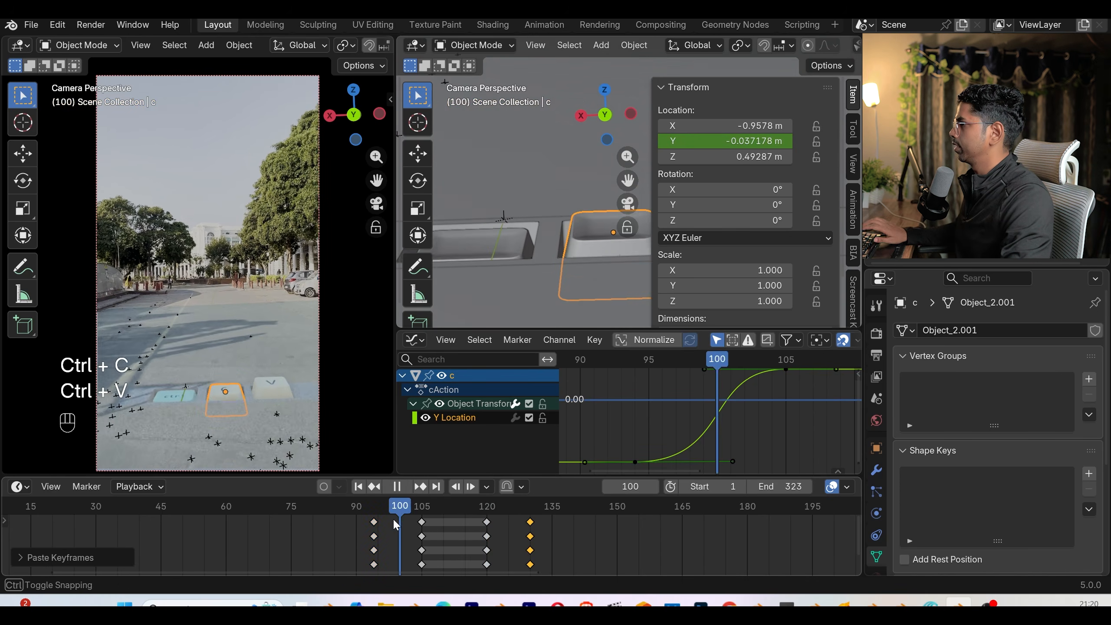
key("space")
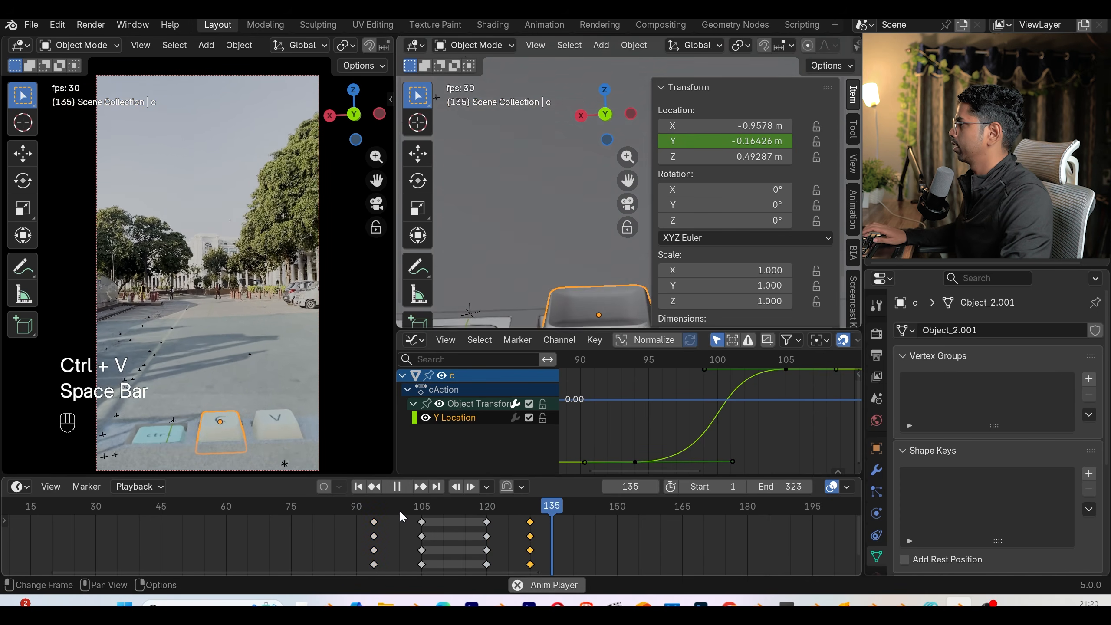
key("space")
- Select the V key and insert a Location keyframe at frame 136
left_click_drag(580, 508, 614, 508)
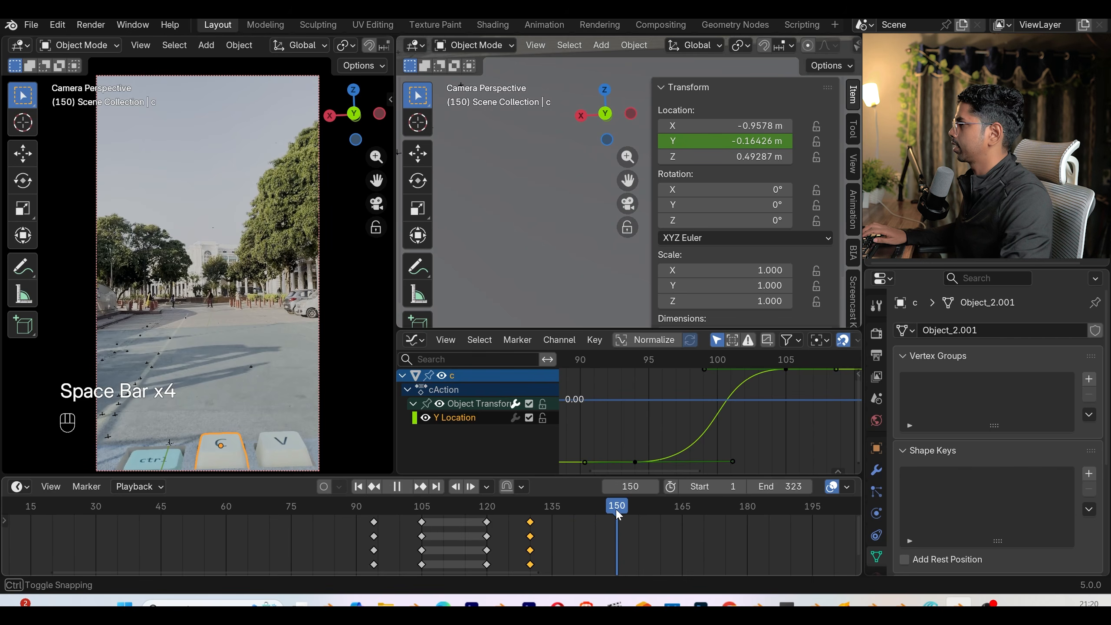
left_click(284, 453)
left_click(555, 525)
key("n")
key("k")
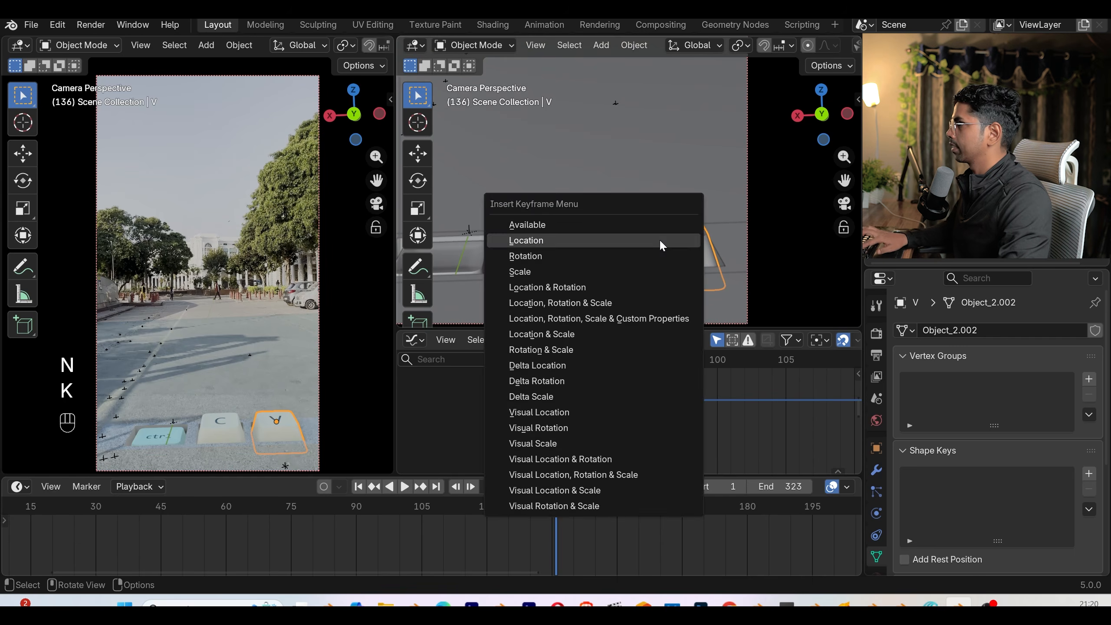
left_click(660, 239)
- At frame 147, lower the V key along global Z into its socket and keyframe its location
left_click_drag(553, 527, 603, 509)
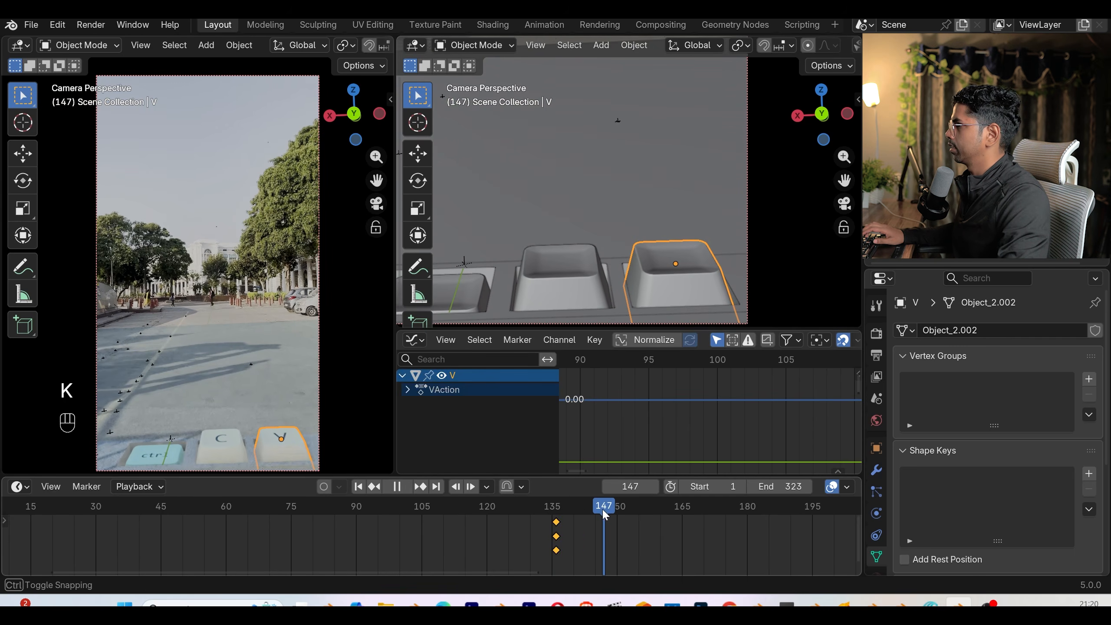
key("g")
key("z")
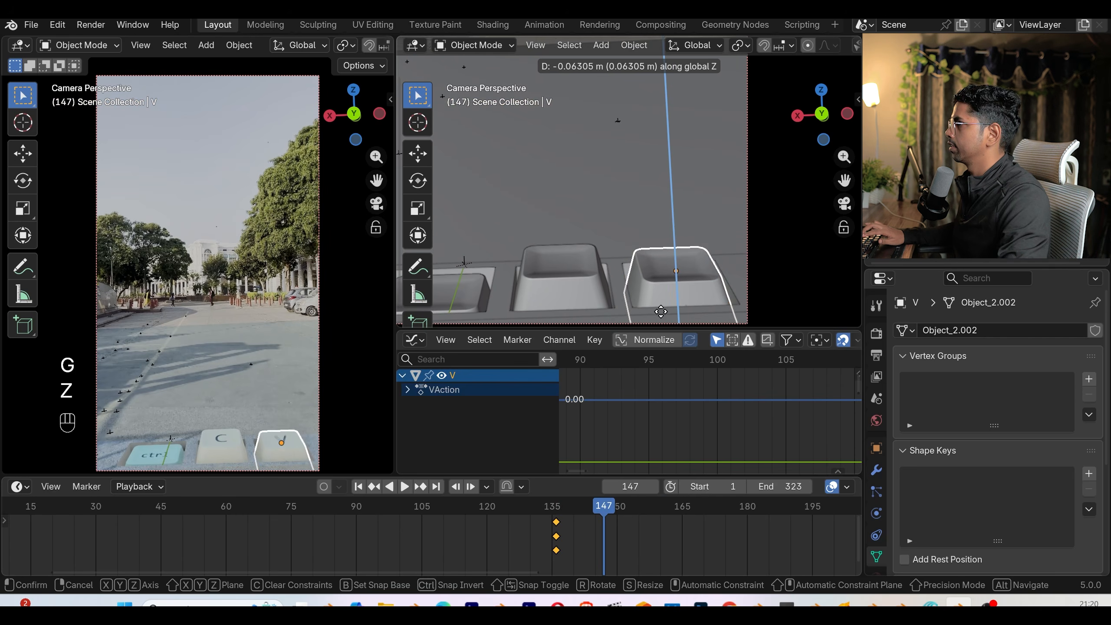
left_click(699, 232)
key("k")
left_click(699, 233)
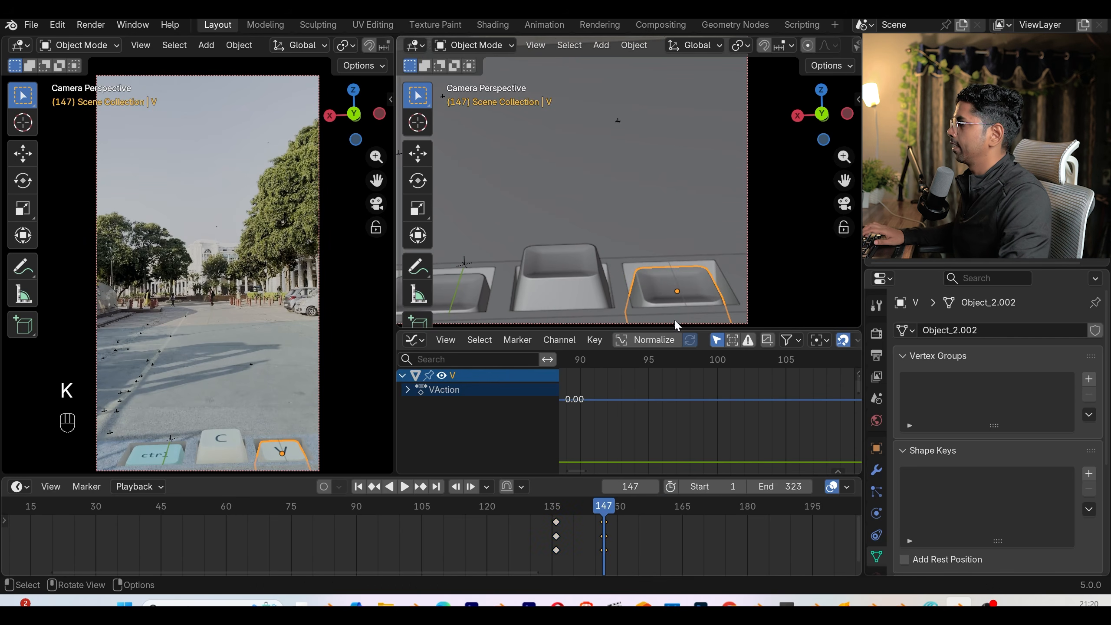
- Set the V key's keyframes to Bézier interpolation and delete its X and Z Location channels
key("t")
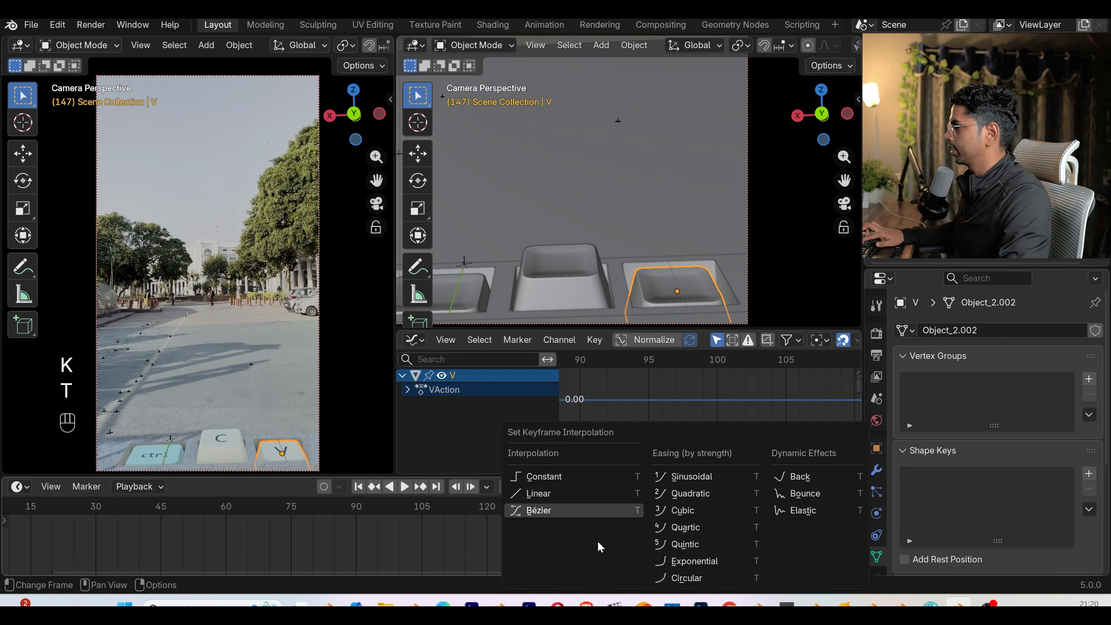
left_click(531, 512)
left_click(407, 389)
left_click(459, 404)
left_click(413, 404)
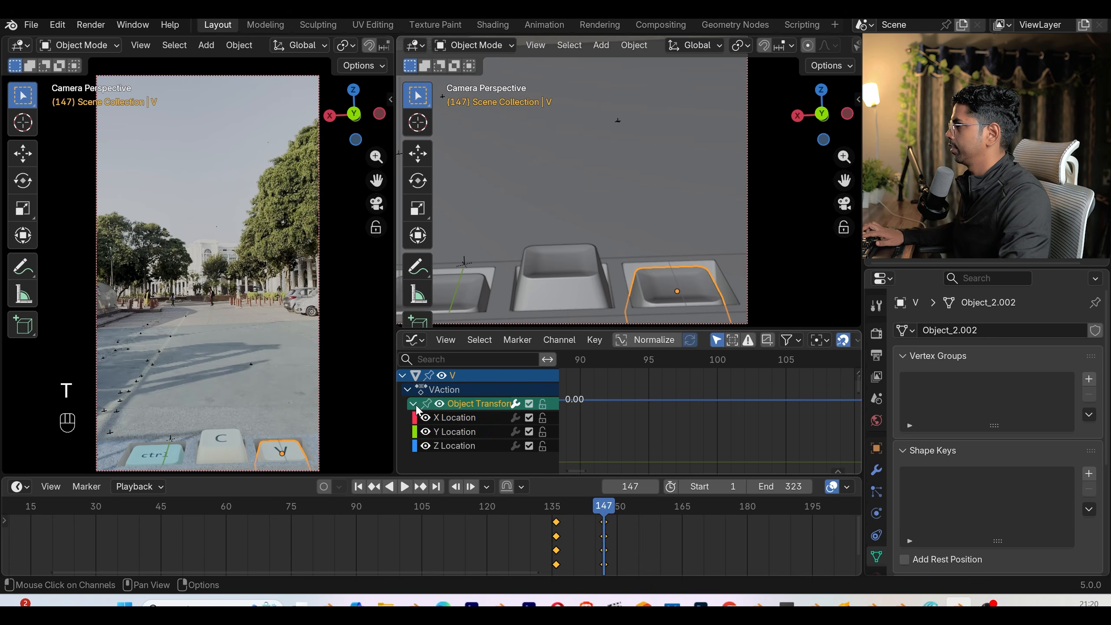
key("Delete")
left_click(458, 432)
key("Delete")
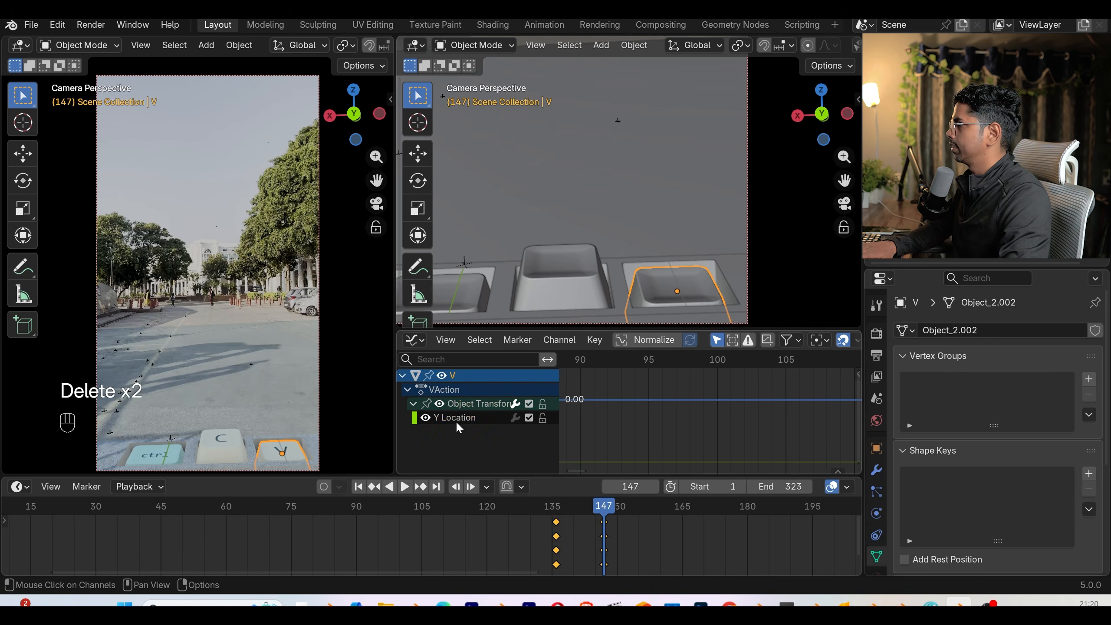
- Frame the V key's Y Location curve and lengthen the Bézier handles between its two keyframes for sharper easing
left_click(457, 423)
key("Home")
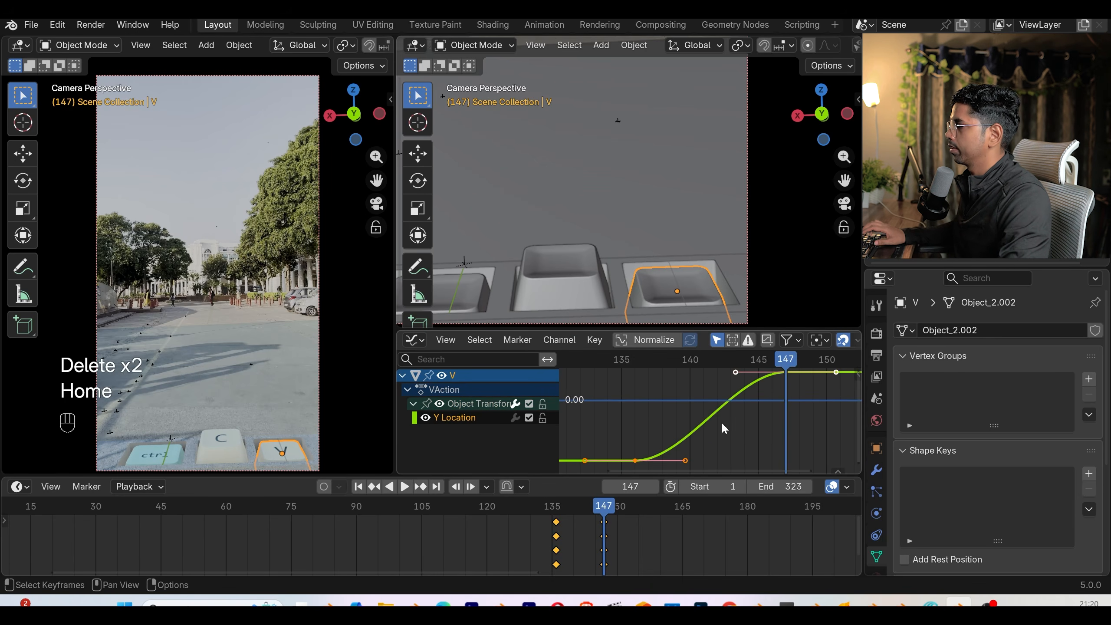
left_click_drag(686, 461, 763, 456, "shift")
left_click_drag(614, 454, 618, 455, "shift")
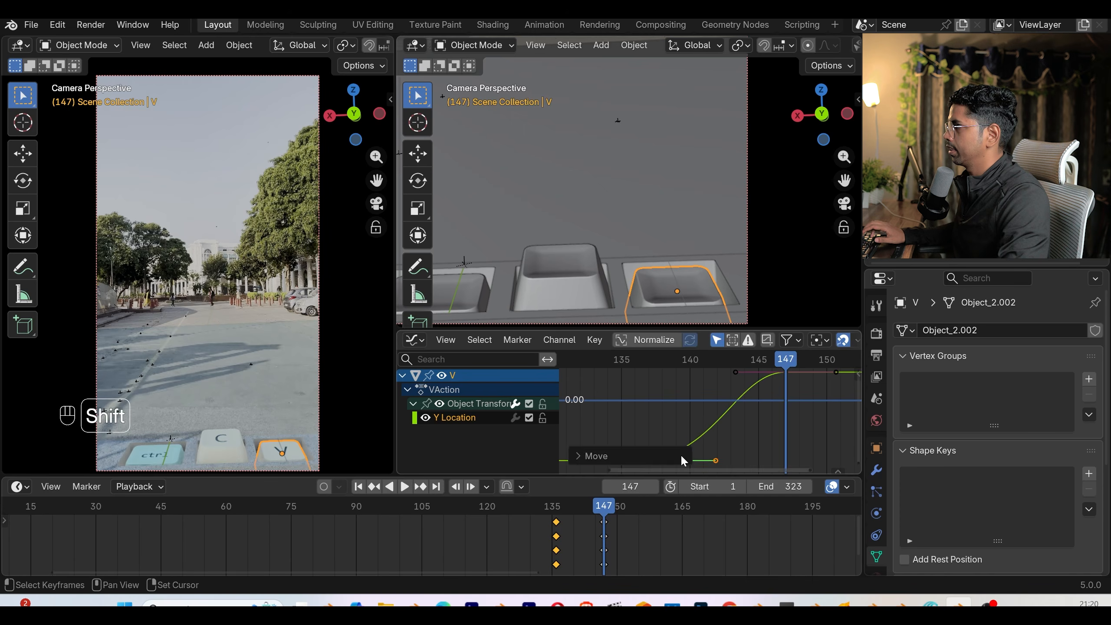
- Play back the animation to review the ctrl, C and V key presses in sequence
key("space")
key("space")
key("space")
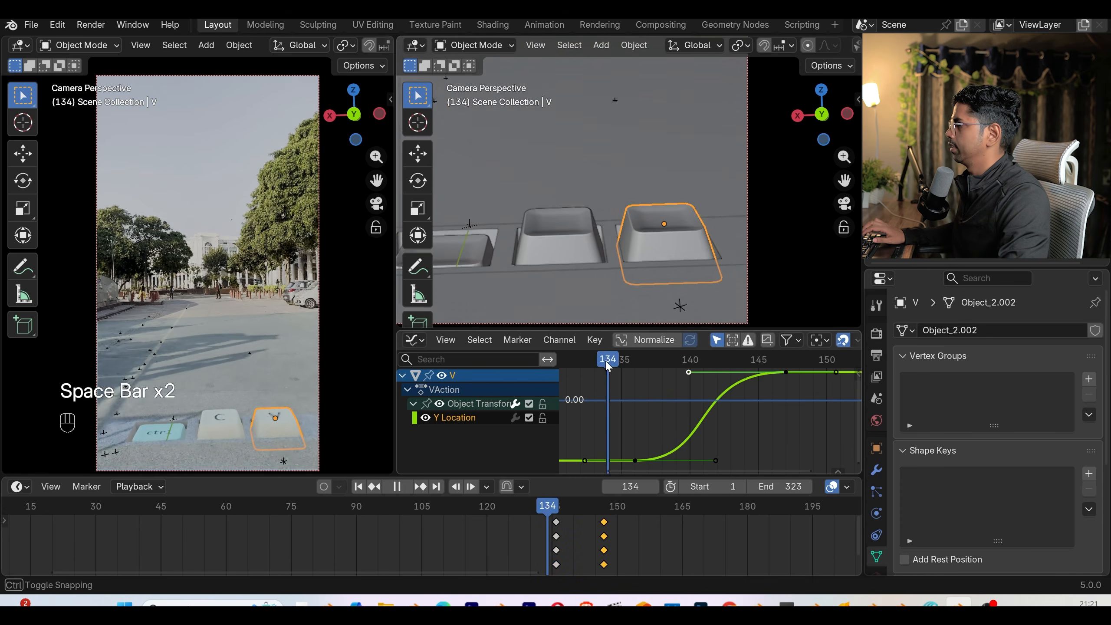
key("space")
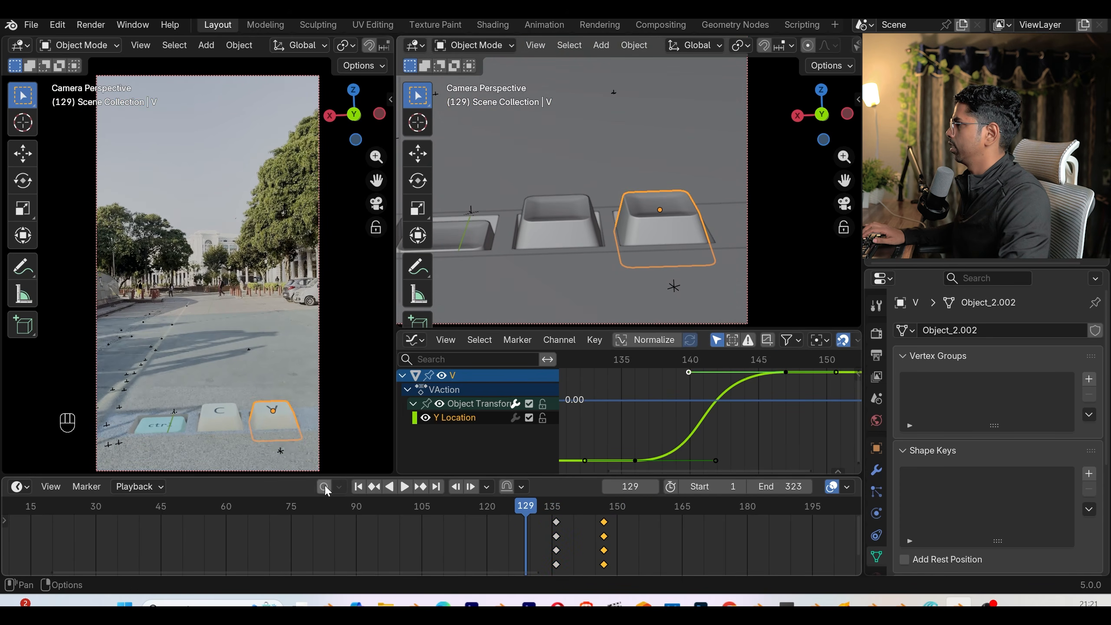
left_click_drag(185, 506, 130, 509)
key("space")
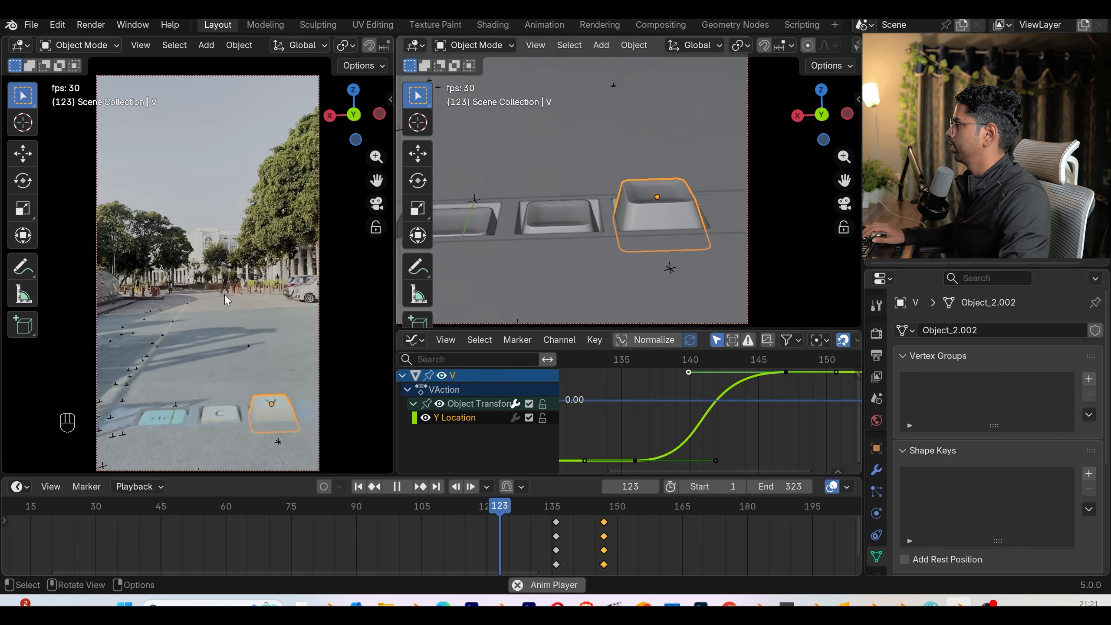
key("space")
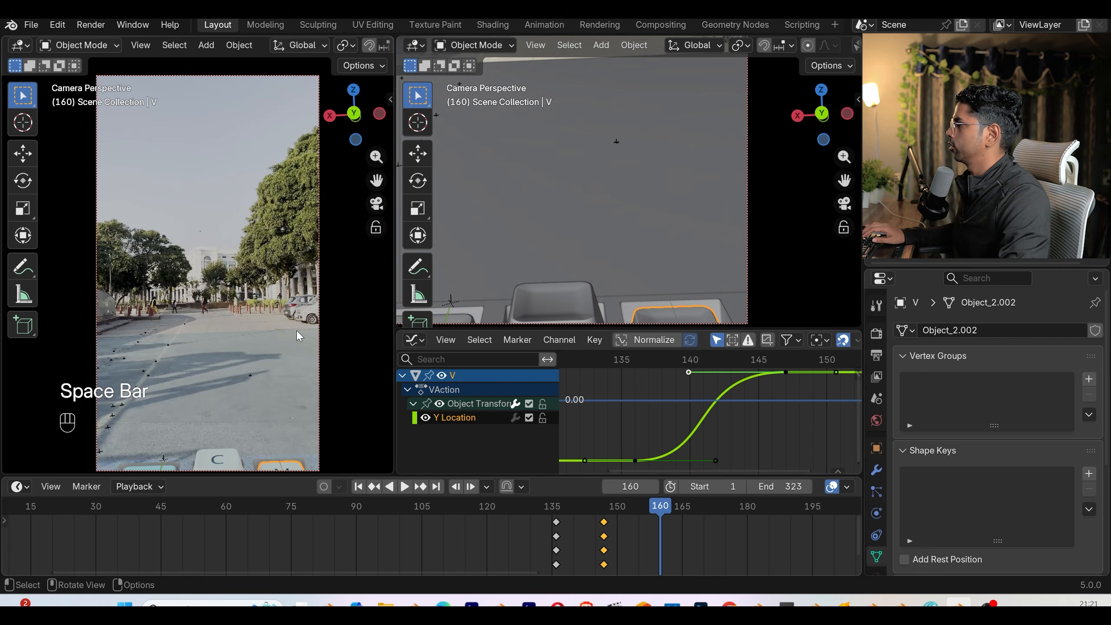
- Copy the V key's pressed keyframes from frame 147 to frame 214 to hold it down
scroll(612, 540, "down", 2)
left_click_drag(651, 525, 755, 537)
scroll(755, 537, "down", 2)
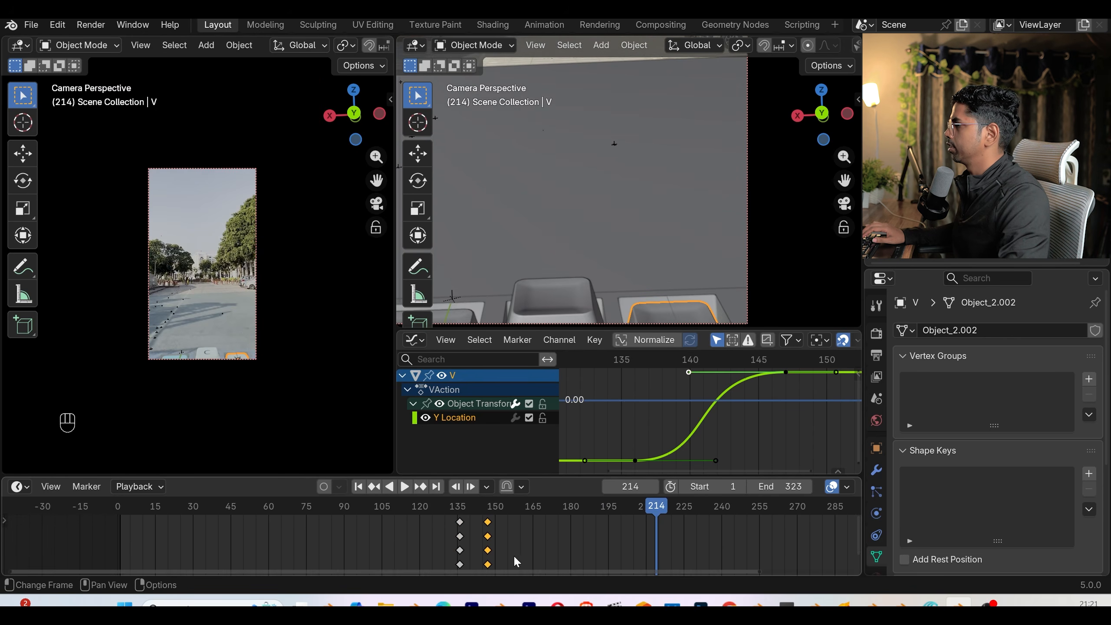
key("ctrl+z")
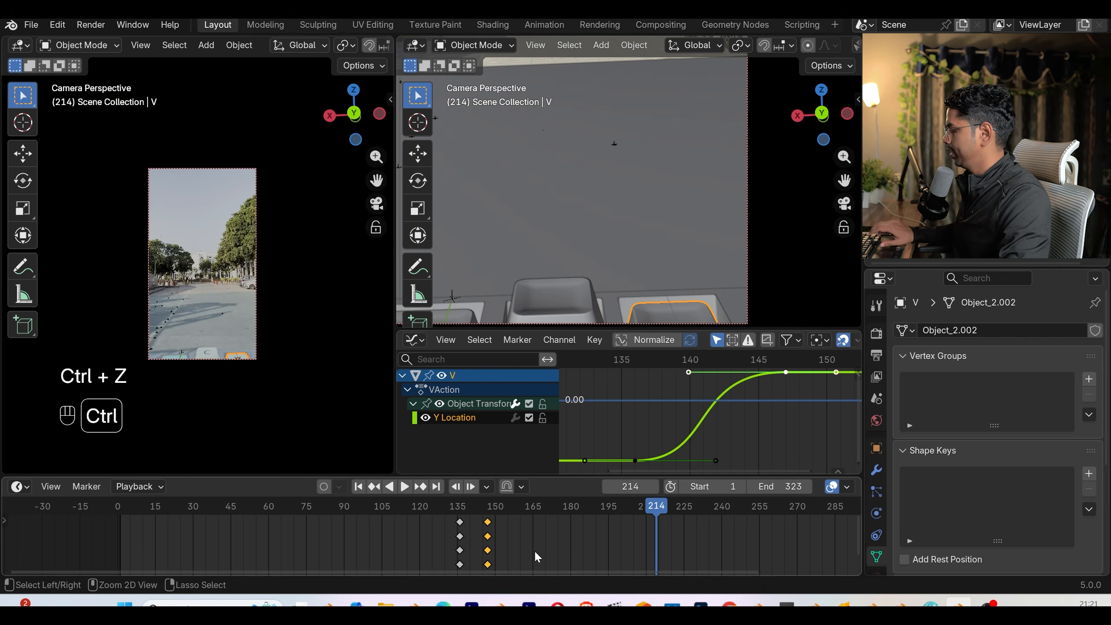
key("ctrl+v")
- Copy the V key's raised keyframes from frame 136 to about frame 224 and again to frame 239
left_click_drag(442, 539, 474, 560)
key("ctrl+c")
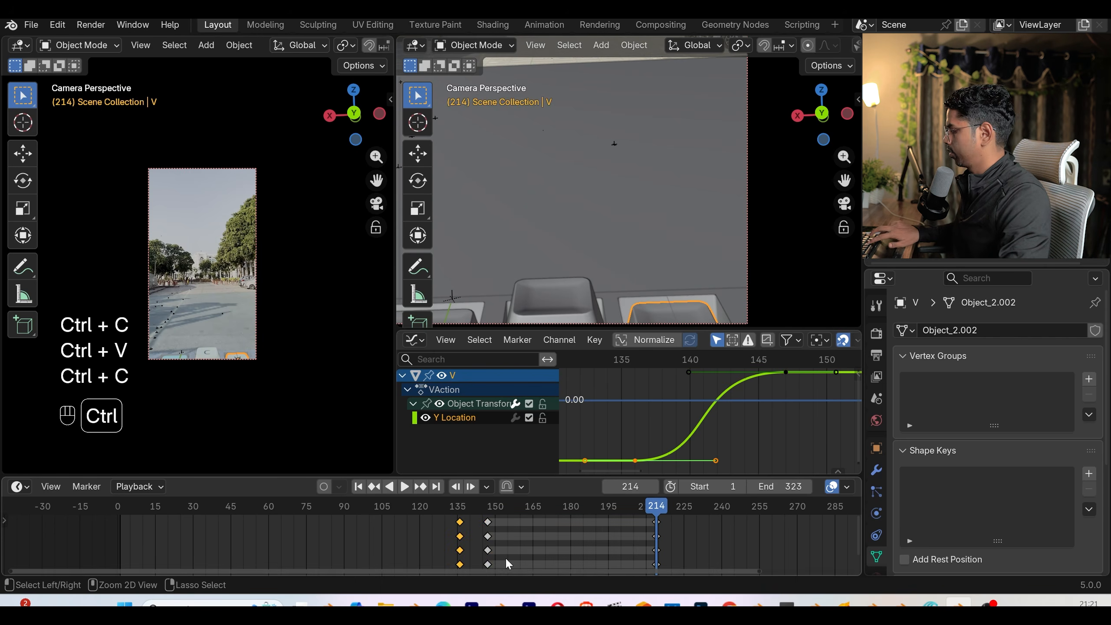
left_click_drag(672, 511, 651, 518)
key("ctrl+v")
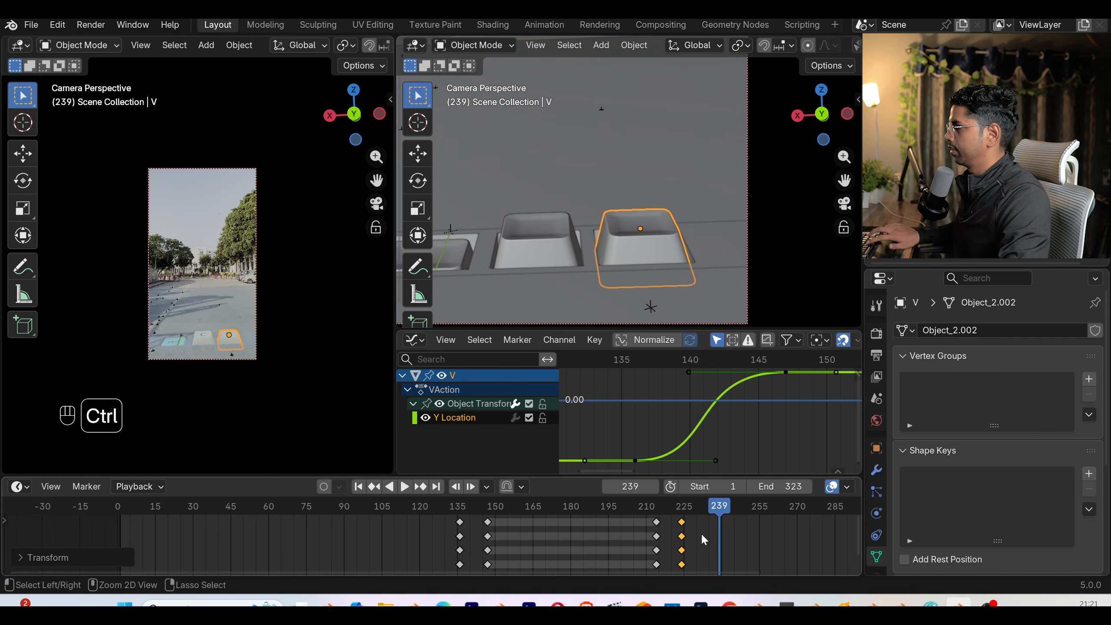
key("ctrl+v")
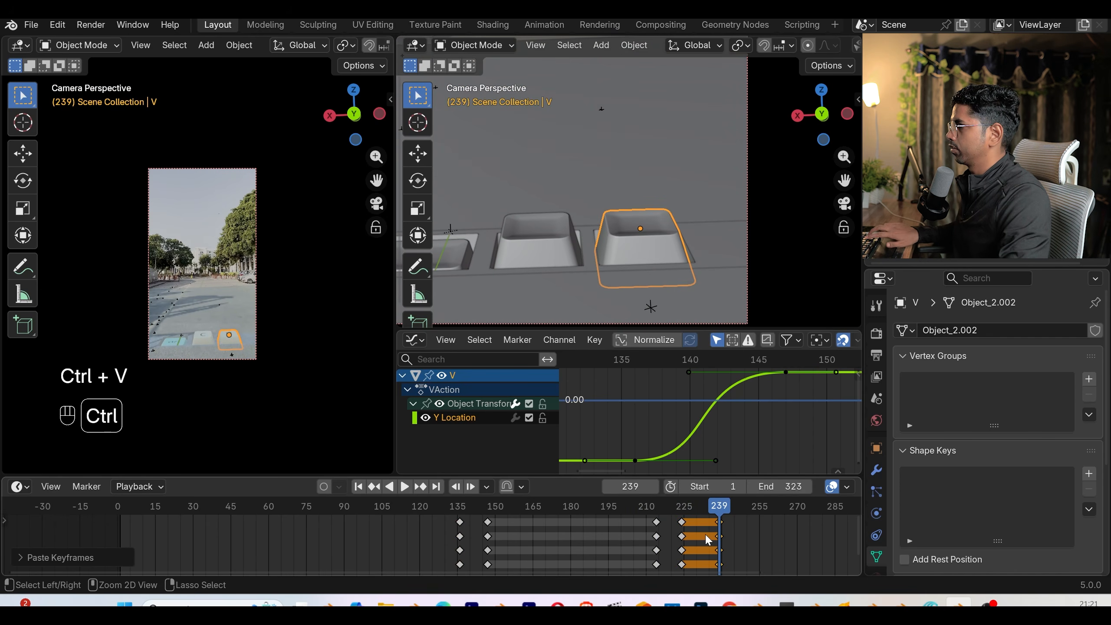
- Copy the V key's pressed keyframes from frame 214 to about frame 252 and play back the repeated press
left_click(657, 565, "ctrl")
key("ctrl+c")
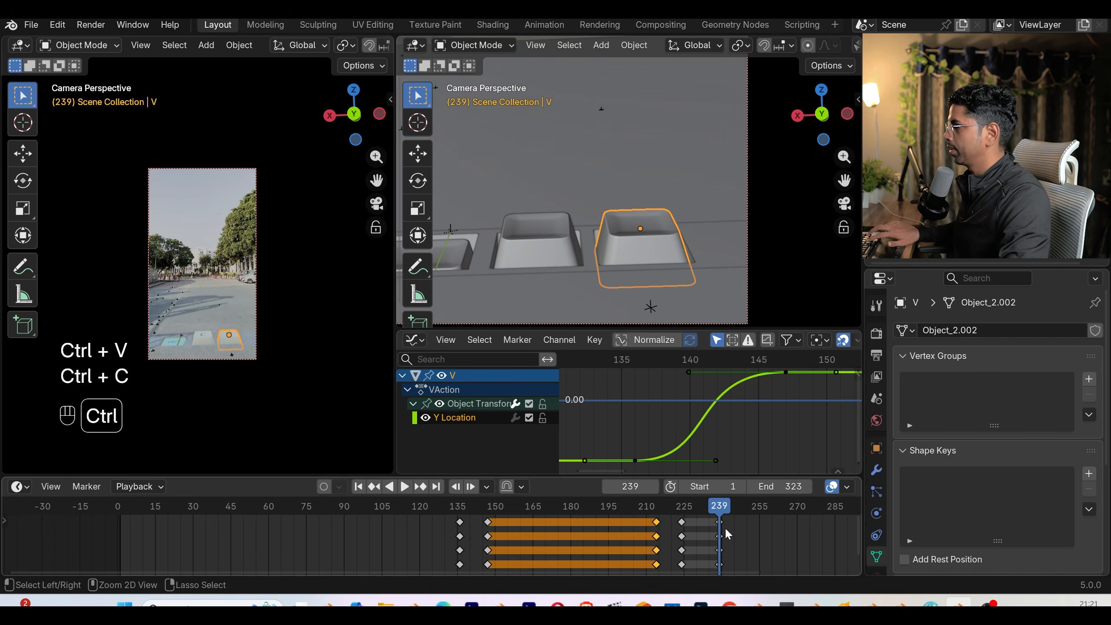
left_click_drag(724, 508, 752, 521)
key("ctrl+v")
key("space")
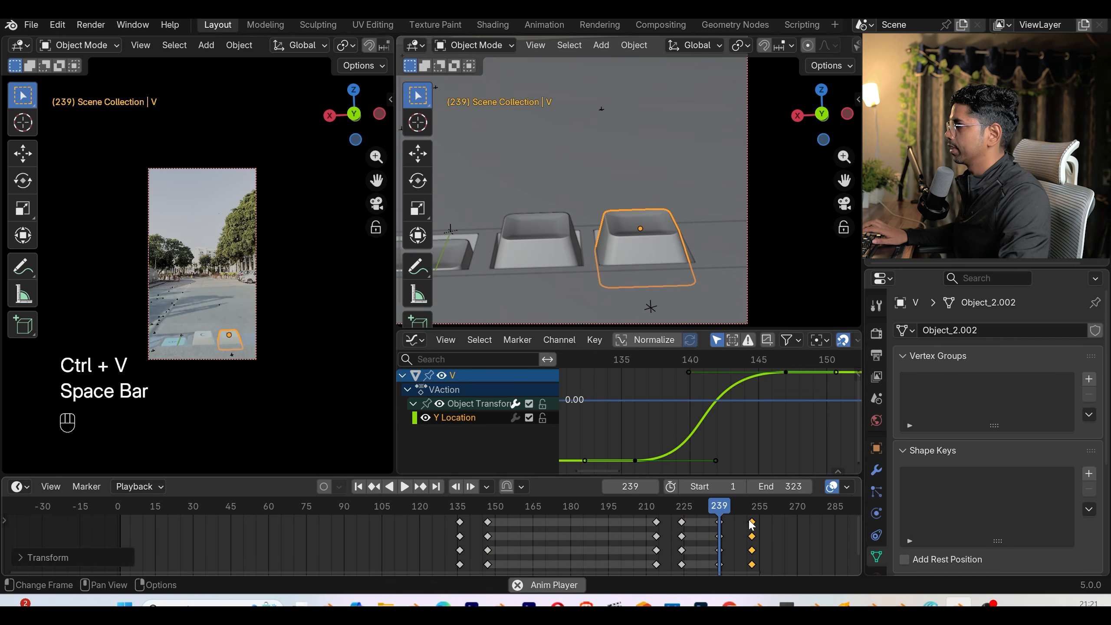
key("space")
key("space")
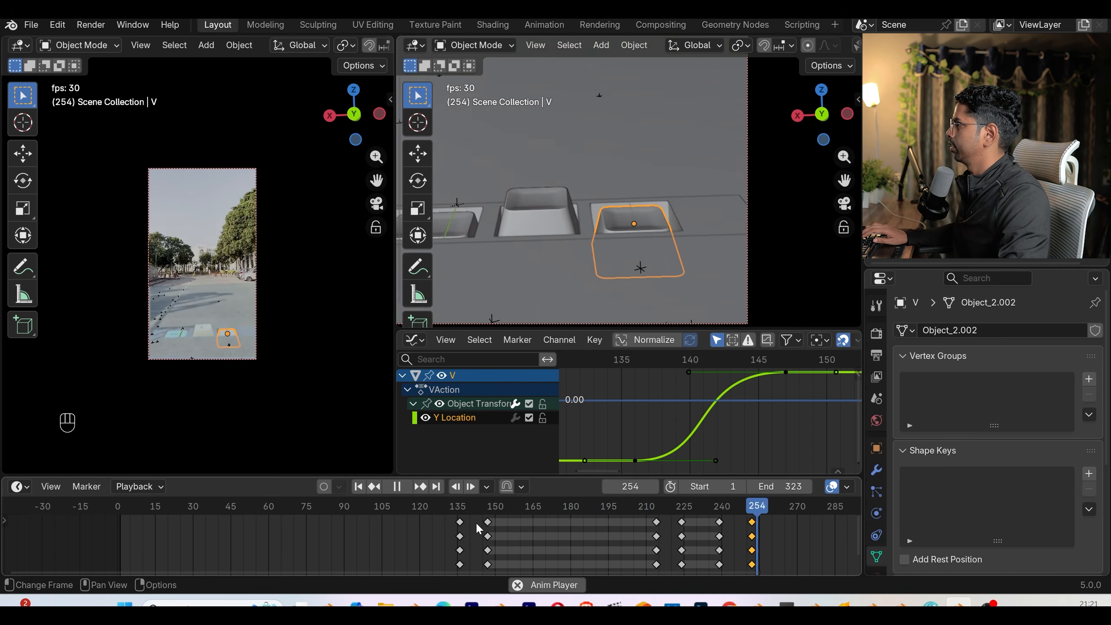
key("space")
- Shift the V key's last pressed keyframes to about frame 255 and play back the slower press
left_click_drag(755, 522, 762, 522)
left_click(707, 507)
key("space")
key("space")
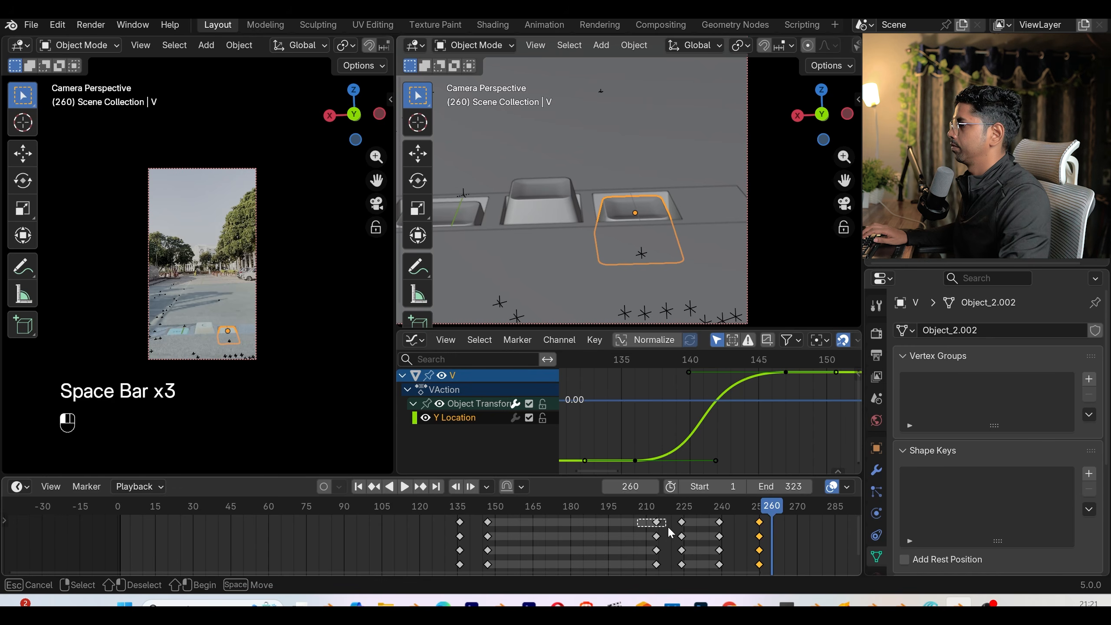
- Copy the V key's keyframes from frame 214 onward, paste them starting at frame 267, and play back the repeated presses
left_click_drag(670, 532, 787, 572)
key("ctrl+c")
left_click(790, 508)
key("ctrl+v")
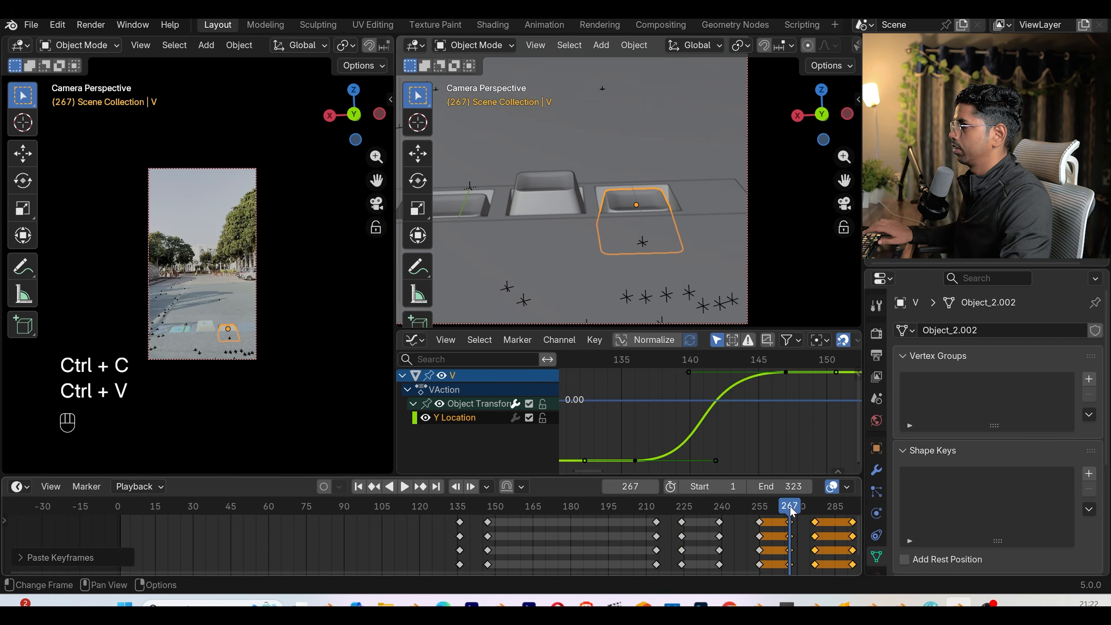
left_click(651, 507)
key("space")
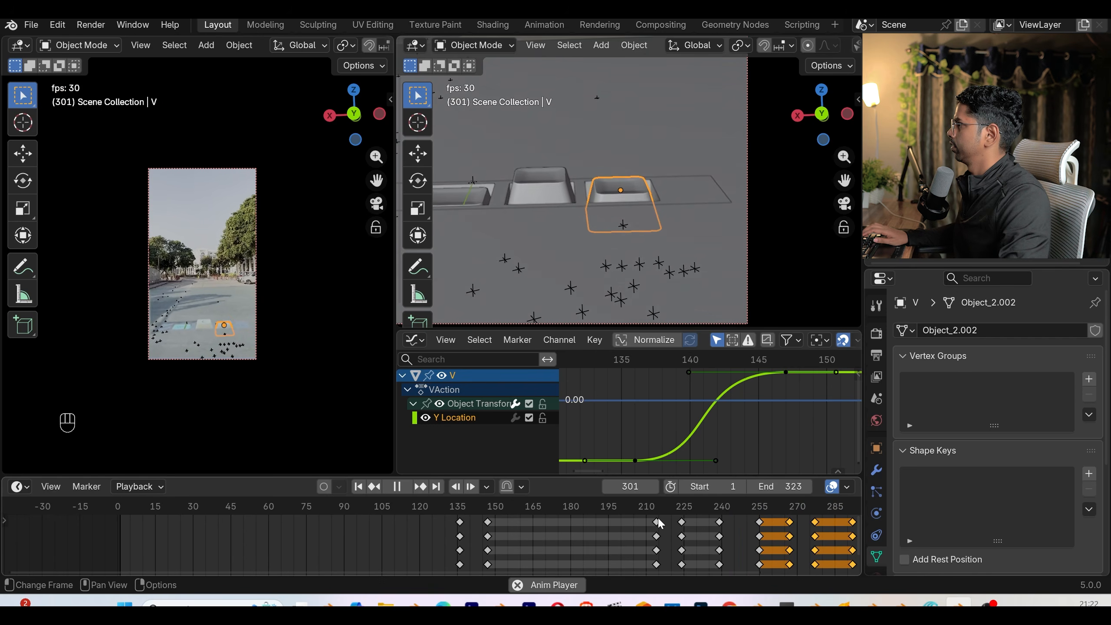
- Replay the animation and jump back to about frame 219 to review the V key's repeated presses
key("space")
scroll(759, 542, "down", 5)
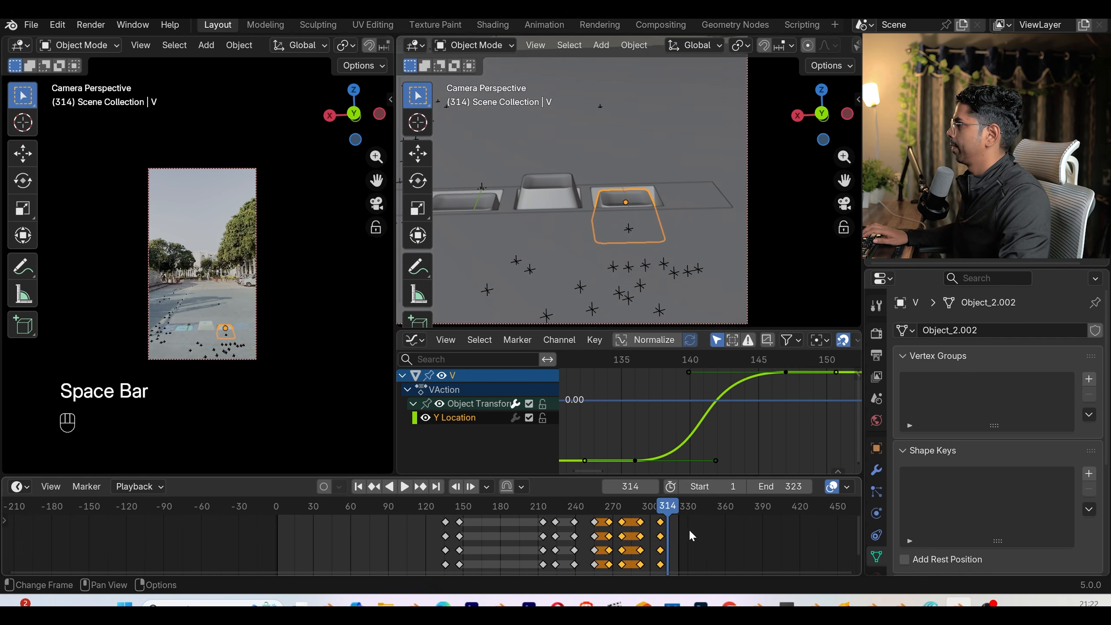
key("space")
key("space")
key("space")
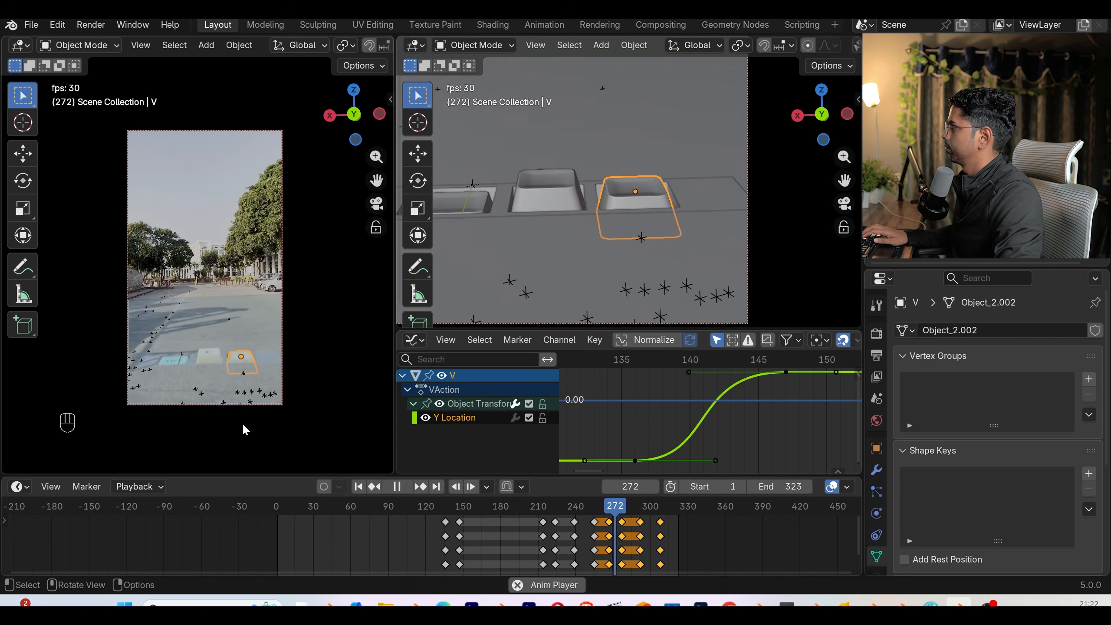
left_click_drag(468, 518, 532, 533)
key("space")
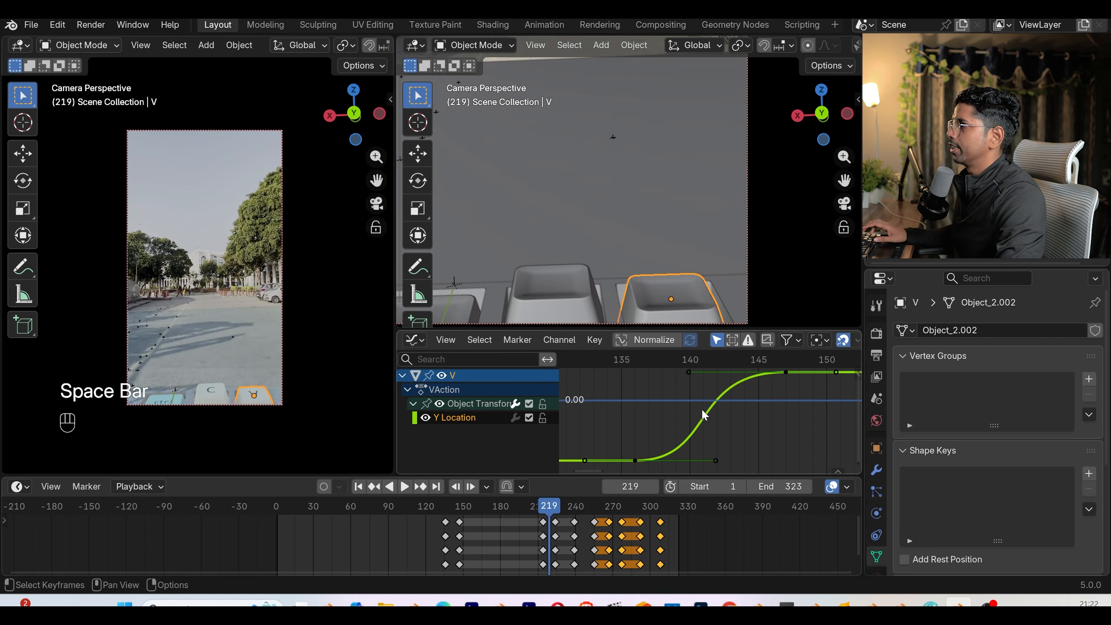
- Save the blend file and shrink the graph editor to give the 3D viewport above it more room
scroll(681, 276, "down", 4)
key("ctrl+s")
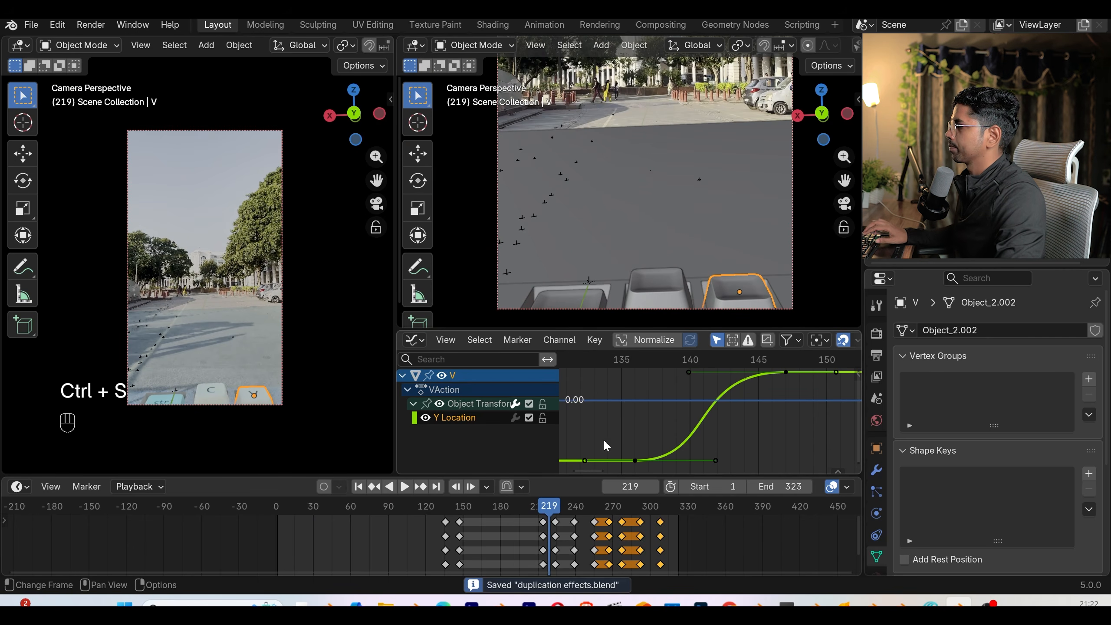
key("n")
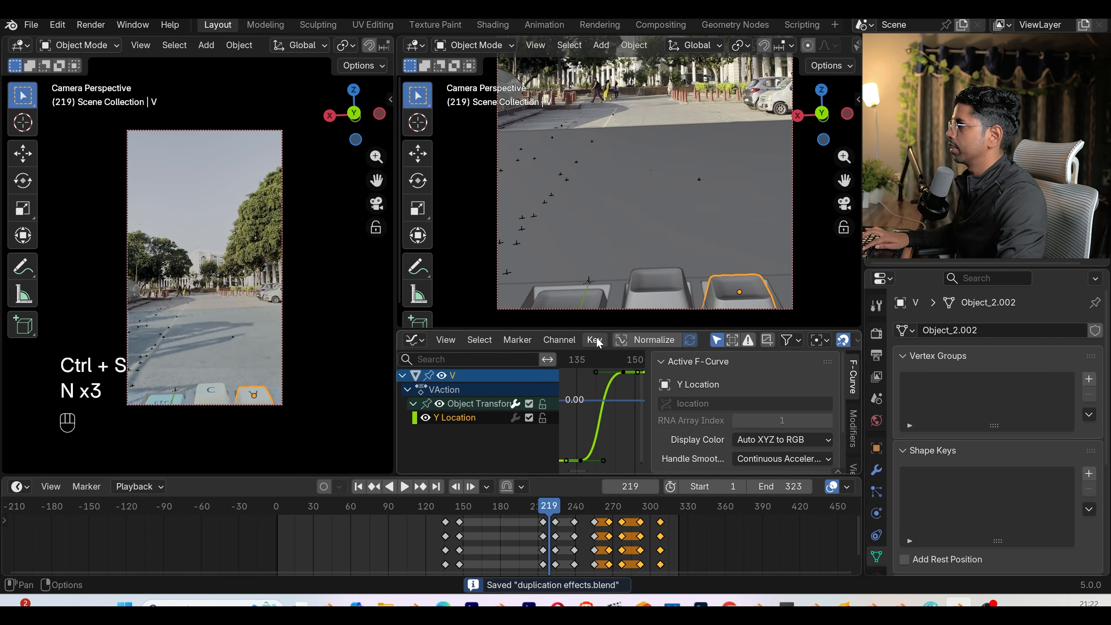
key("n")
left_click_drag(599, 330, 632, 402)
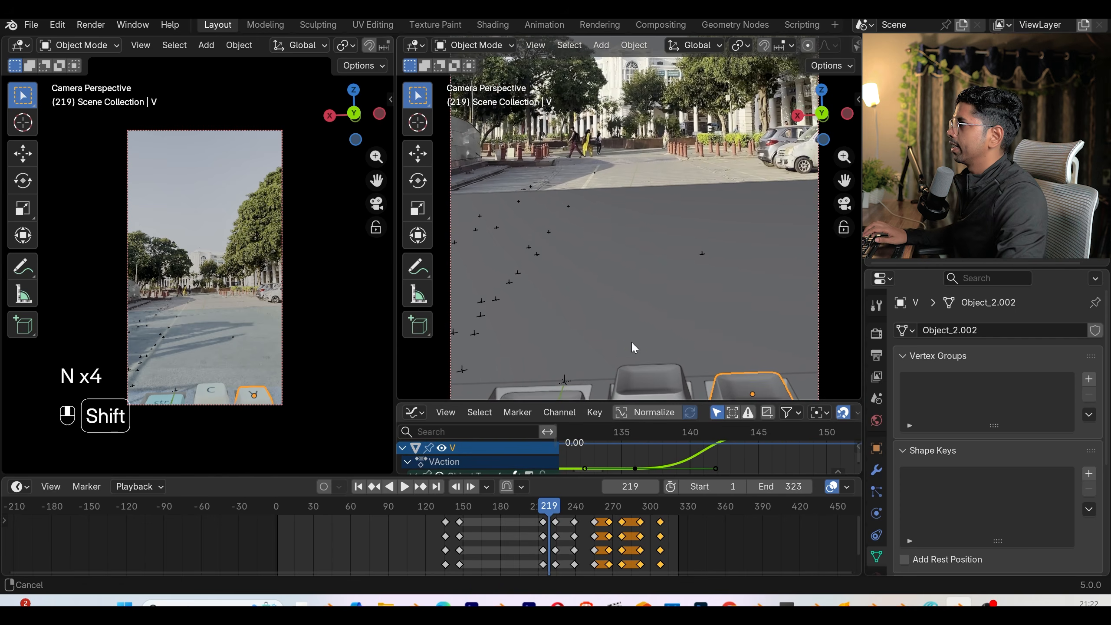
key("ctrl+s")
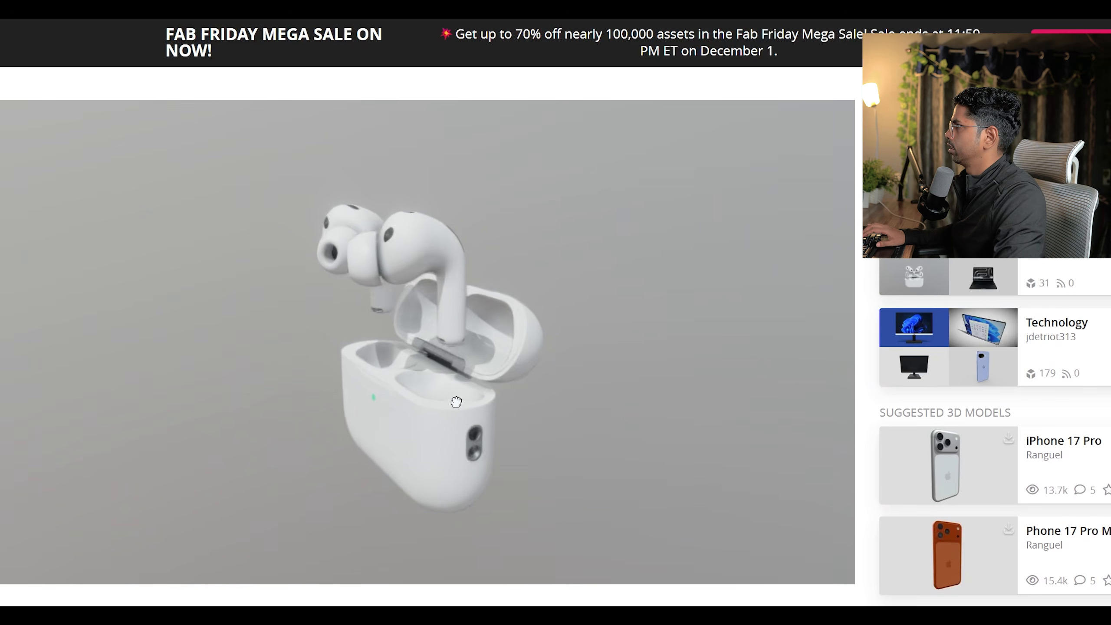
- Download the free AirPods Pro 3 model from its Sketchfab page in the converted glTF format
scroll(465, 400, "down", 7)
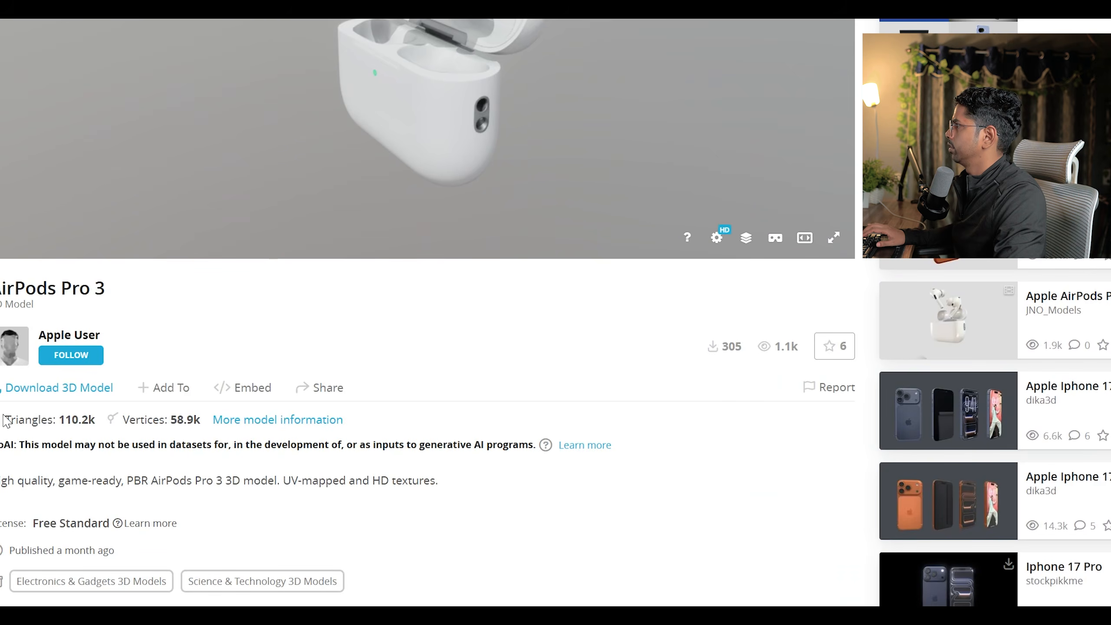
left_click(48, 386)
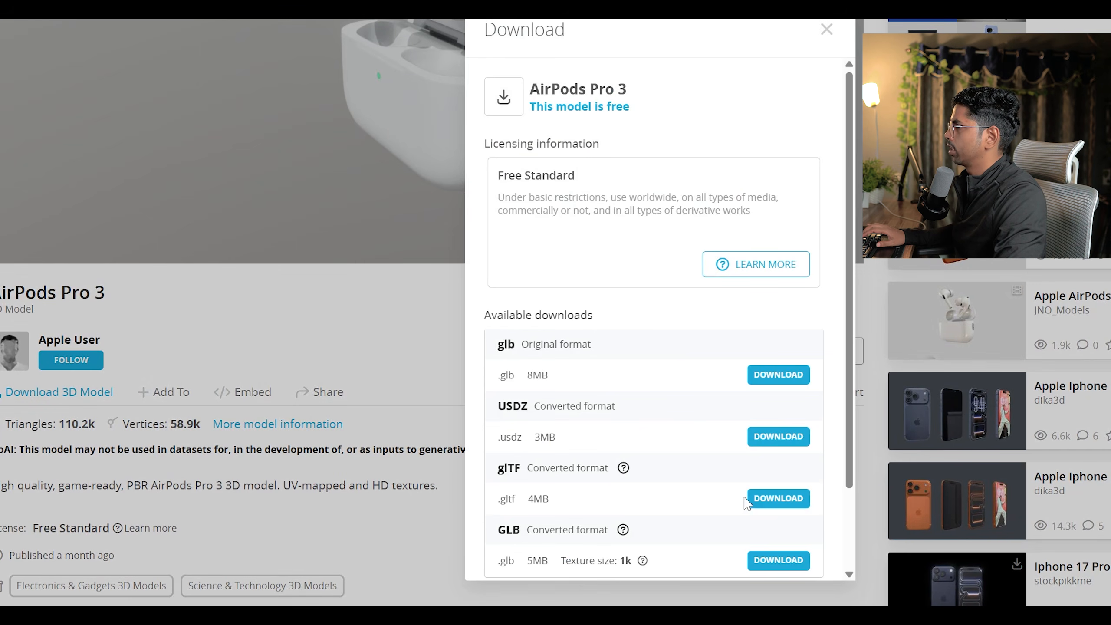
left_click(776, 499)
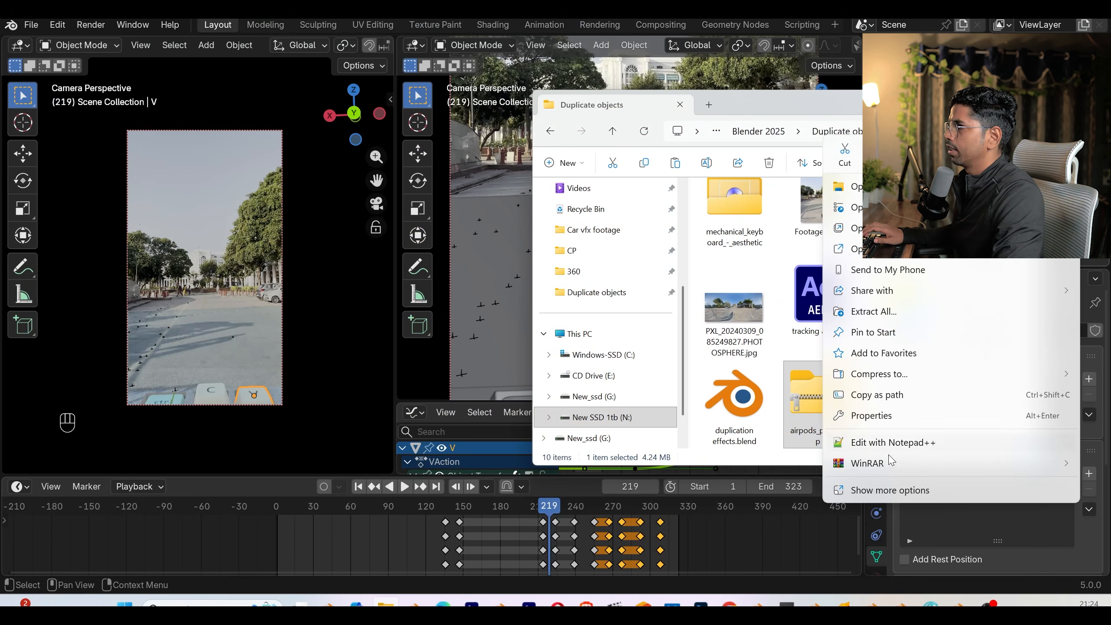
- Extract the AirPods archive into its own airpods_pro_3 folder, open that folder and copy its path
mouse_move(871, 463)
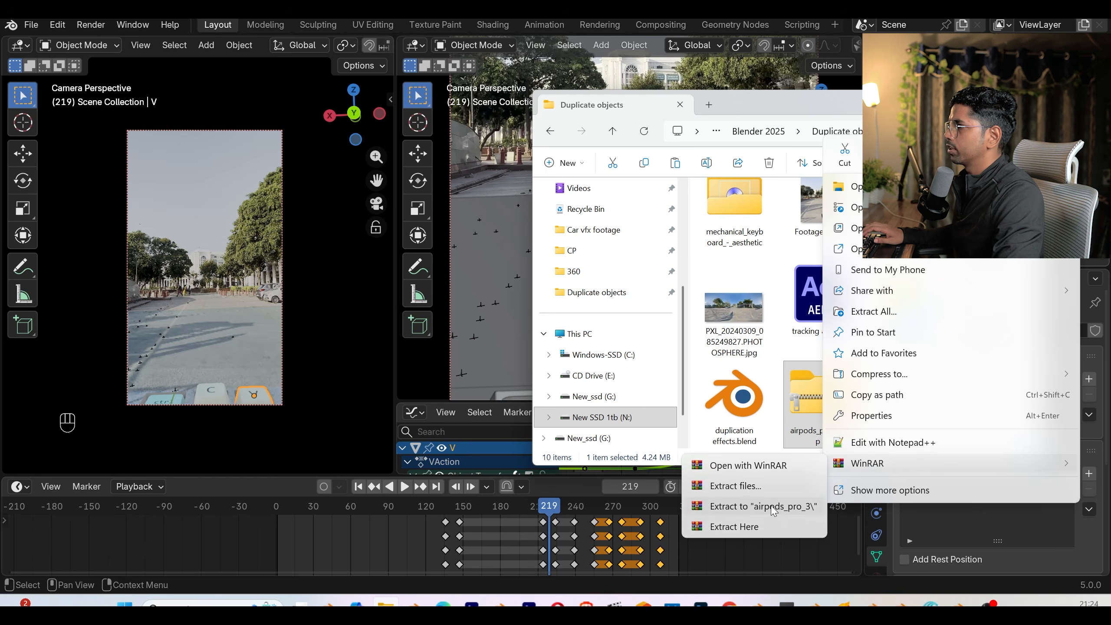
left_click(772, 507)
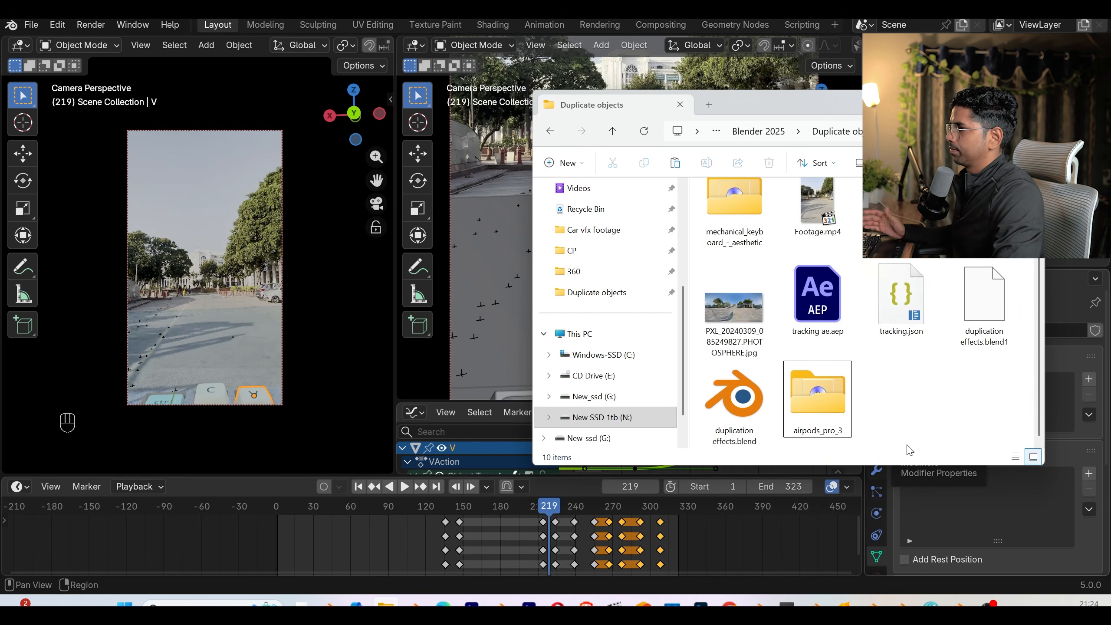
double_click(821, 396)
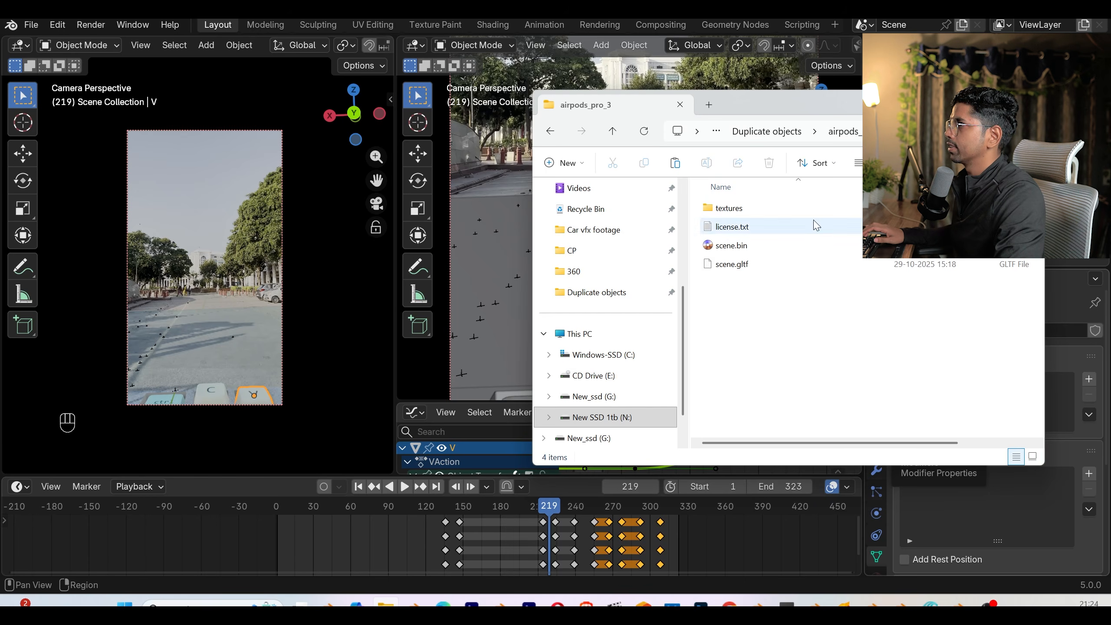
left_click(901, 132)
key("ctrl+x")
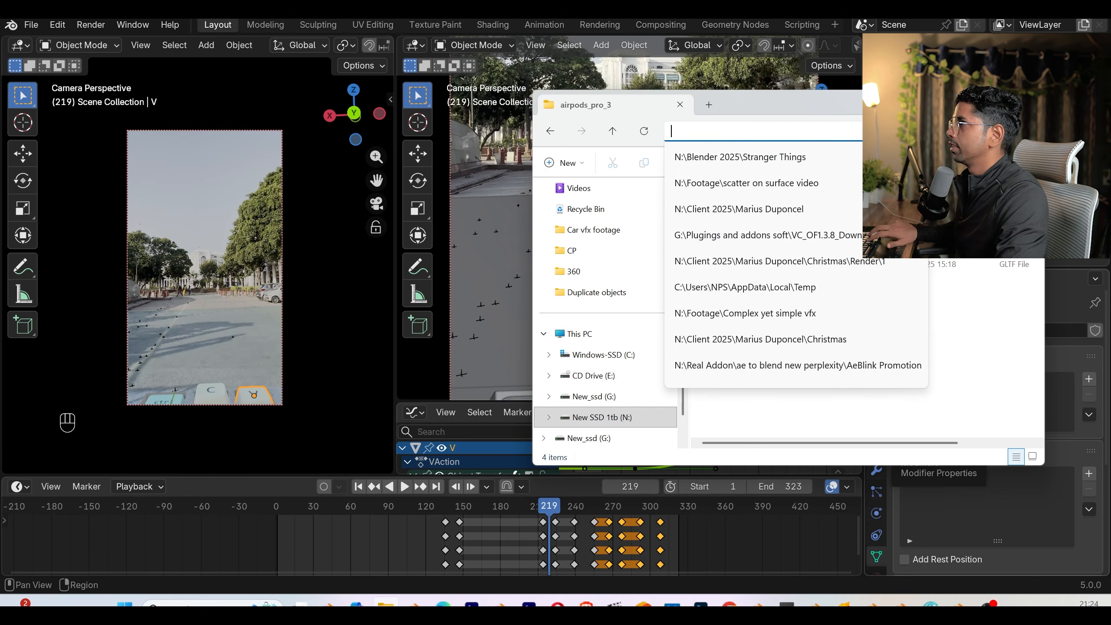
left_click(996, 397)
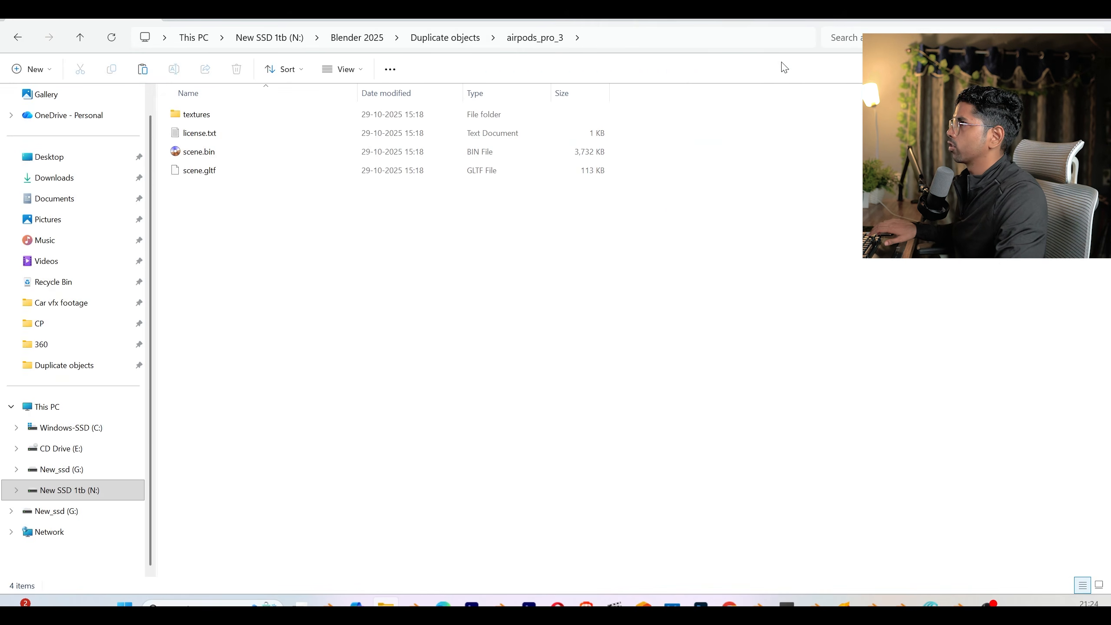
left_click(752, 35)
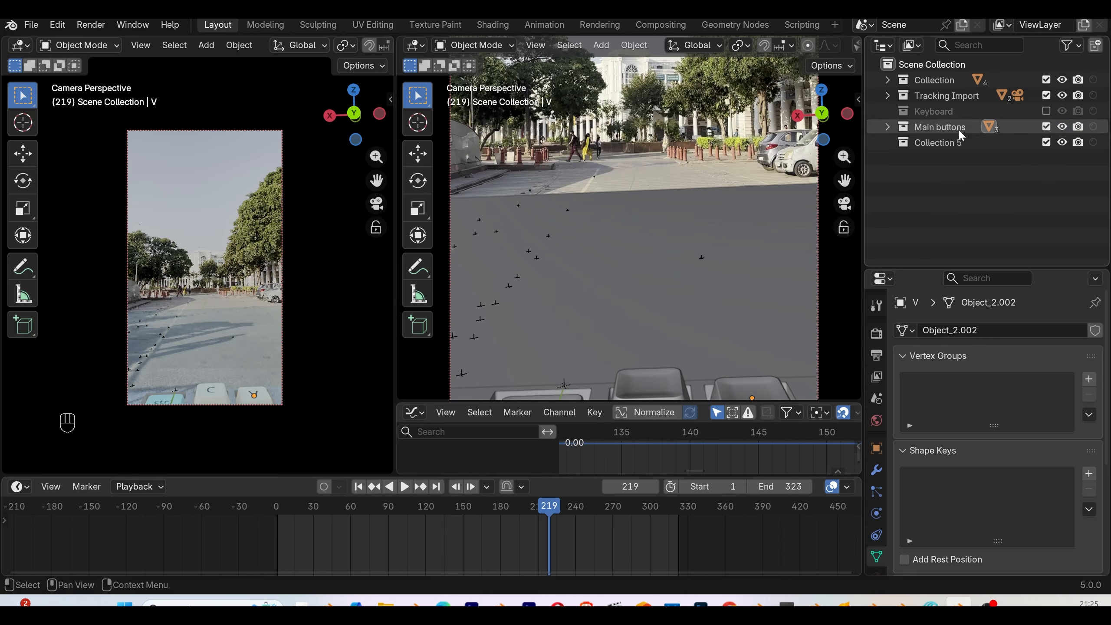
- Rename Collection 5 as Airpods
double_click(944, 140)
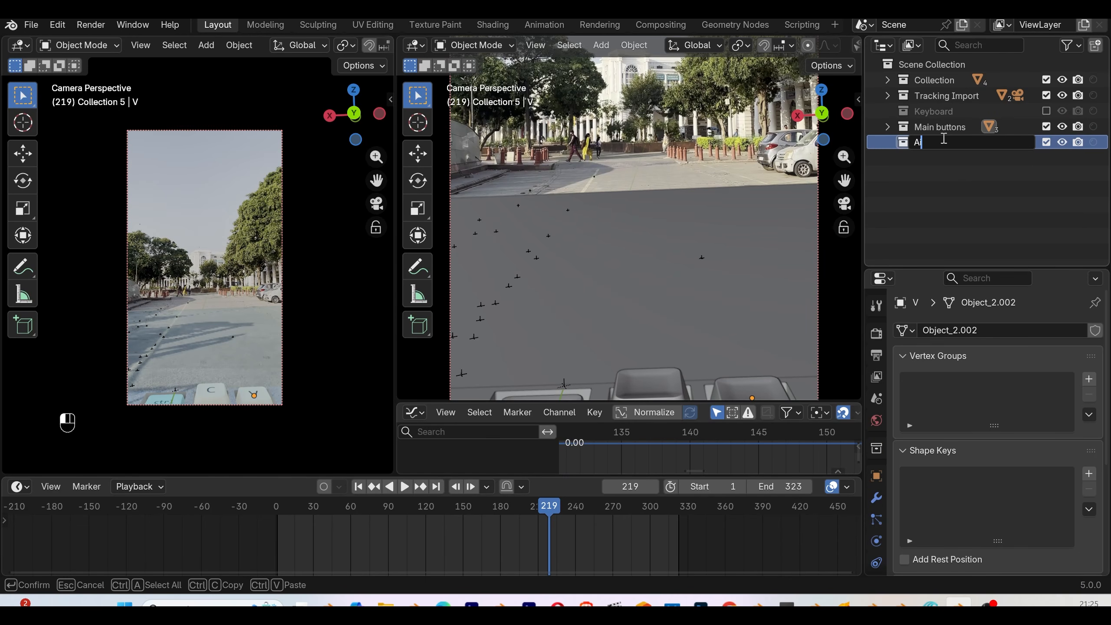
type("Airpods")
key("Return")
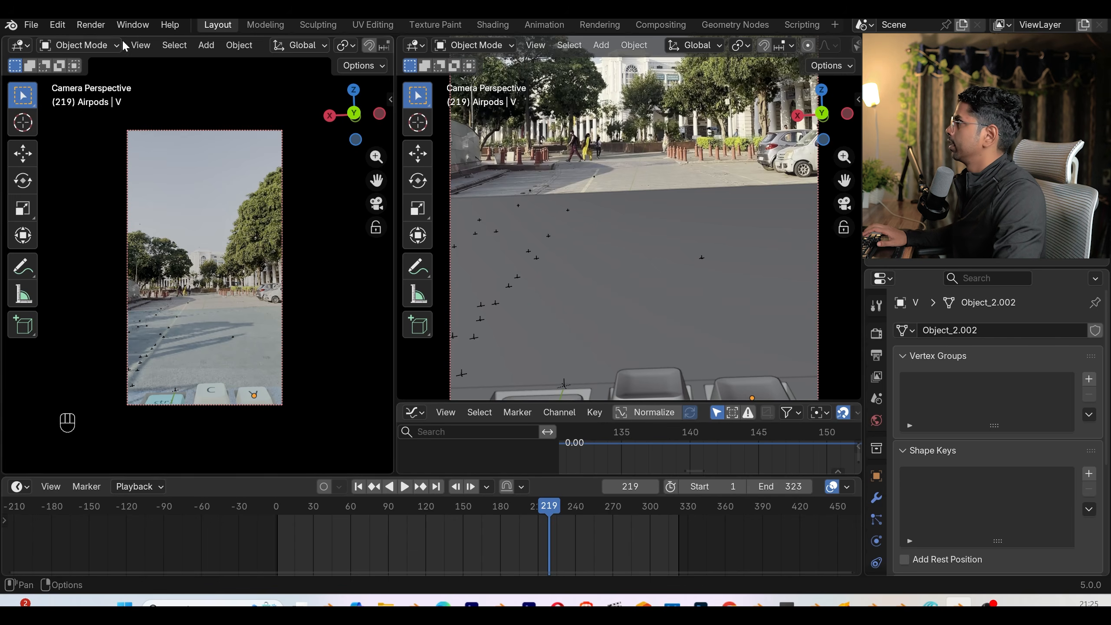
- Import scene.gltf from the airpods_pro_3 folder into the Airpods collection, using the copied folder path
left_click(31, 25)
mouse_move(90, 249)
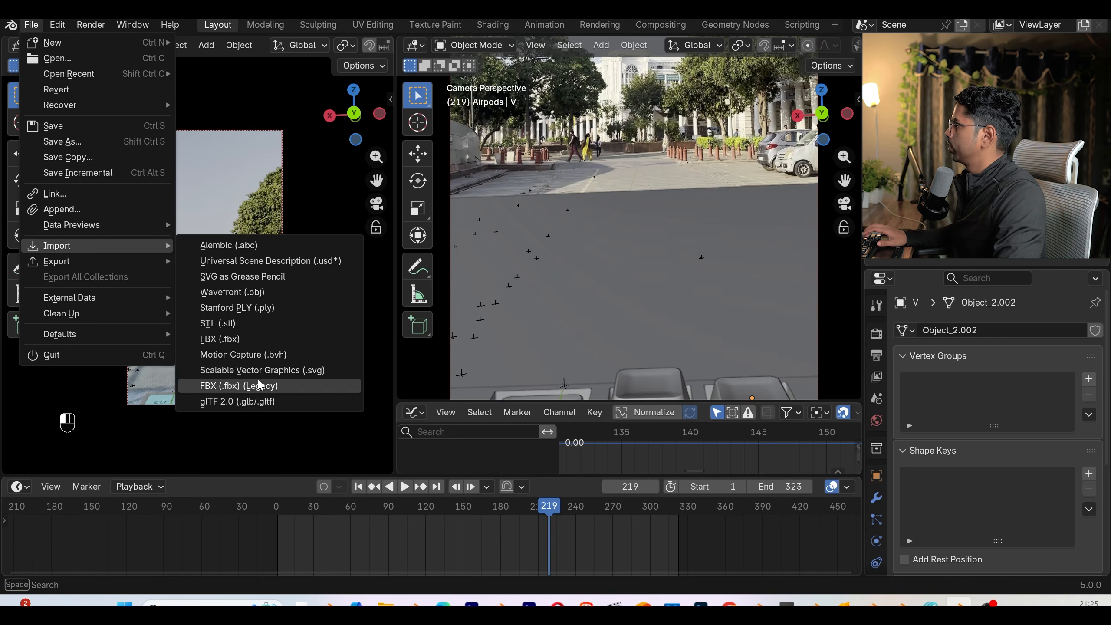
left_click(236, 401)
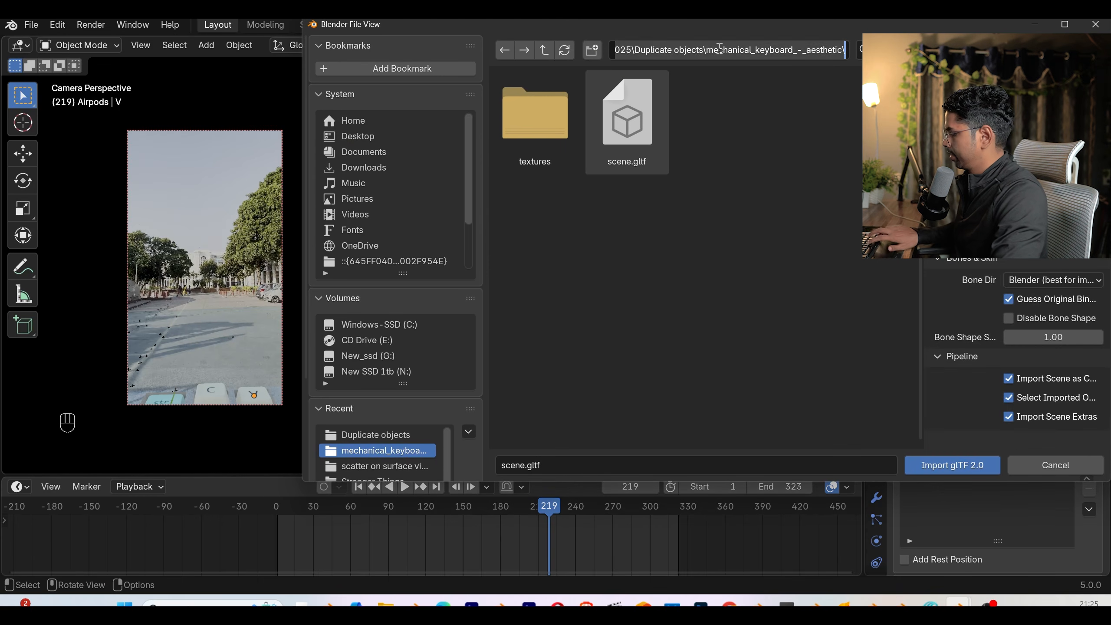
key("ctrl+v")
key("Return")
left_click(645, 102)
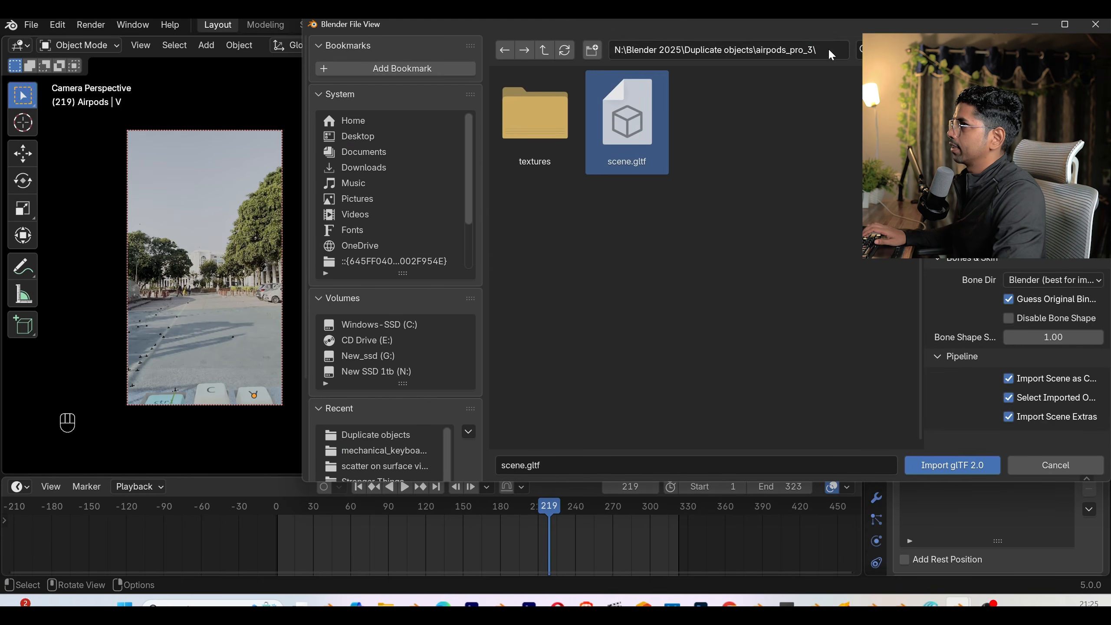
left_click(929, 464)
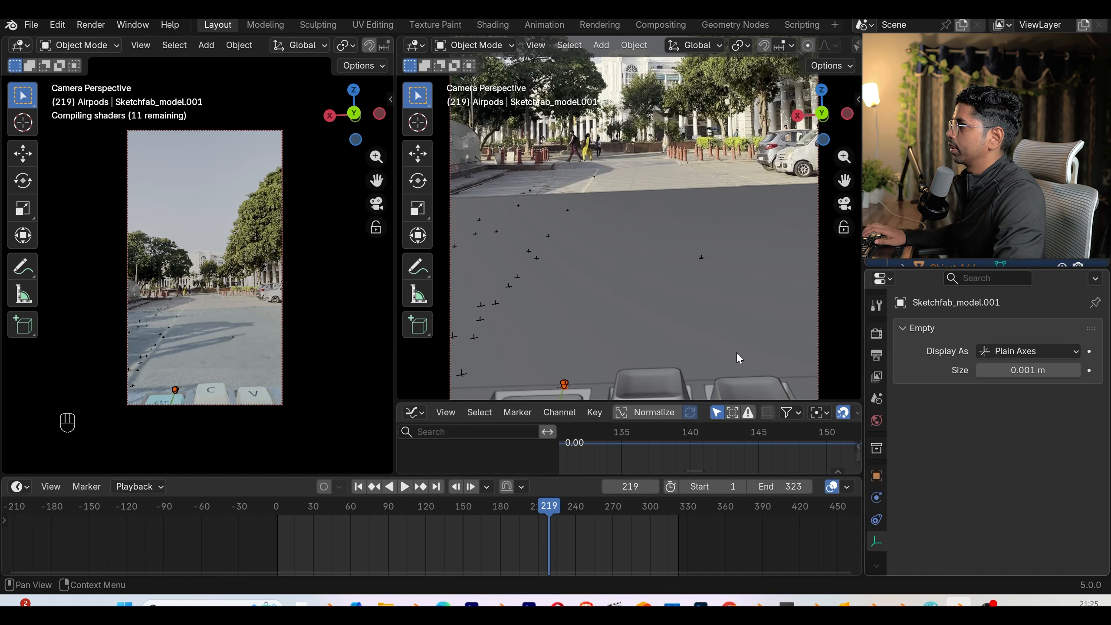
- Enlarge the outliner and isolate the imported AirPods model in local view
left_click_drag(914, 267, 916, 555)
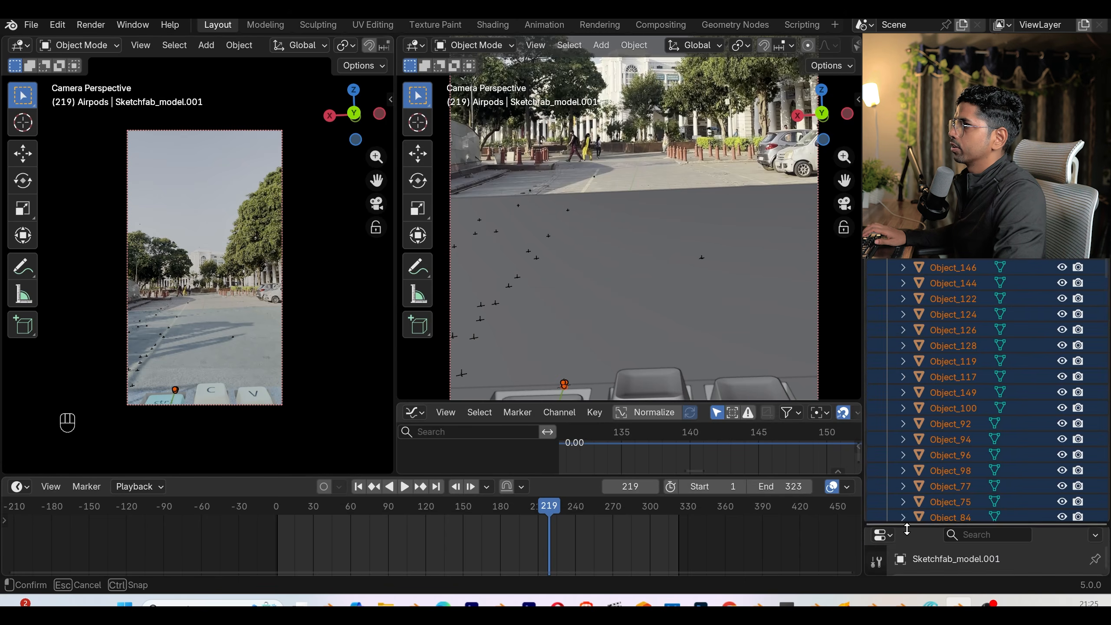
scroll(933, 418, "down", 8)
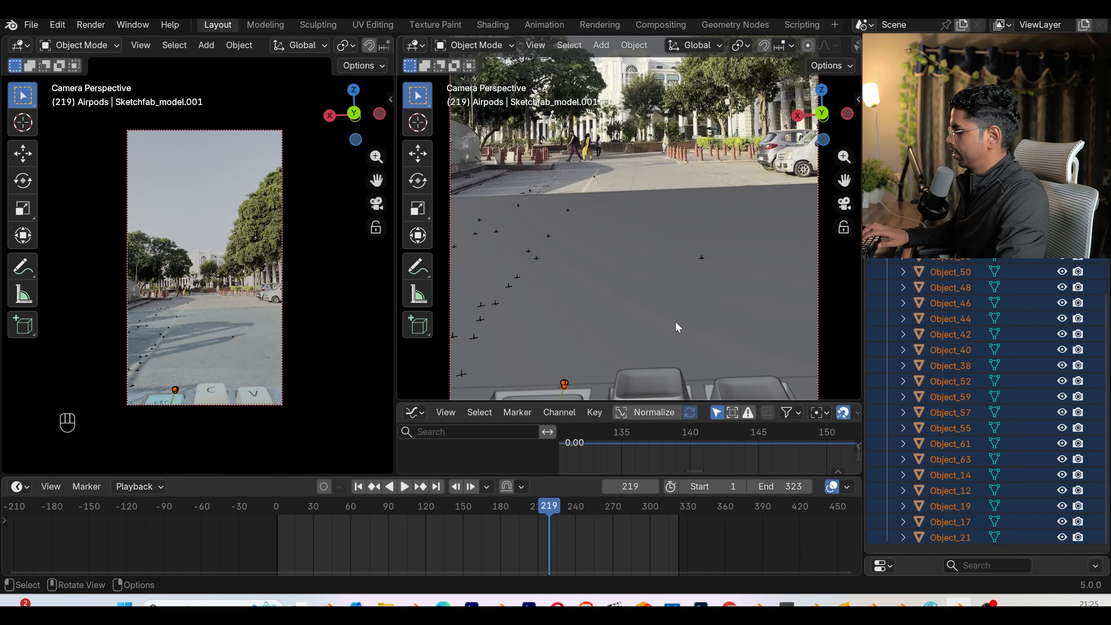
key("slash")
middle_click_drag(675, 321, 759, 315)
scroll(705, 298, "down", 3)
middle_click_drag(650, 297, 608, 258)
left_click(665, 268)
left_click_drag(738, 335, 572, 218)
- Select all objects in the Airpods collection and clear their parents
right_click(927, 141)
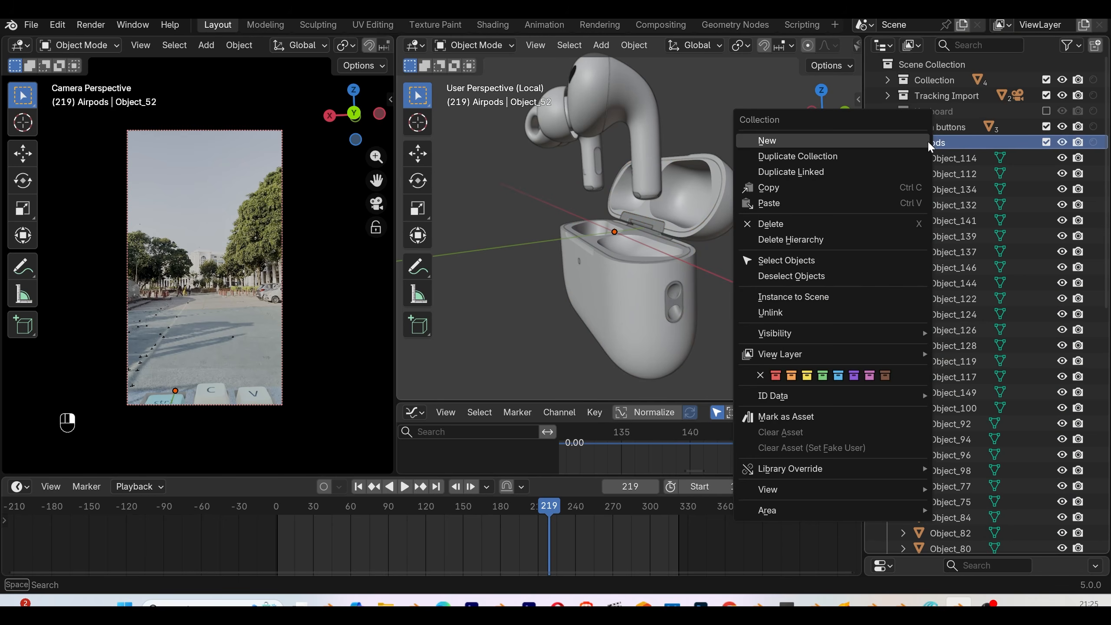
left_click(809, 259)
key("alt+p")
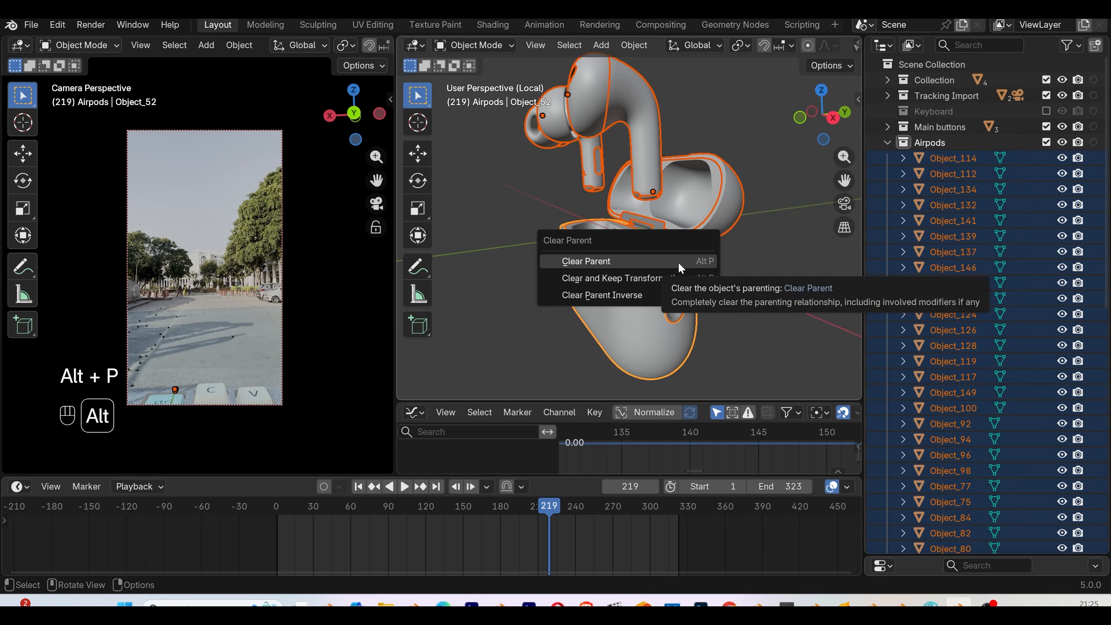
left_click(677, 261)
- Delete all parts of the charging case, including its lid, body and hinge, leaving only the two earbuds
left_click(710, 210)
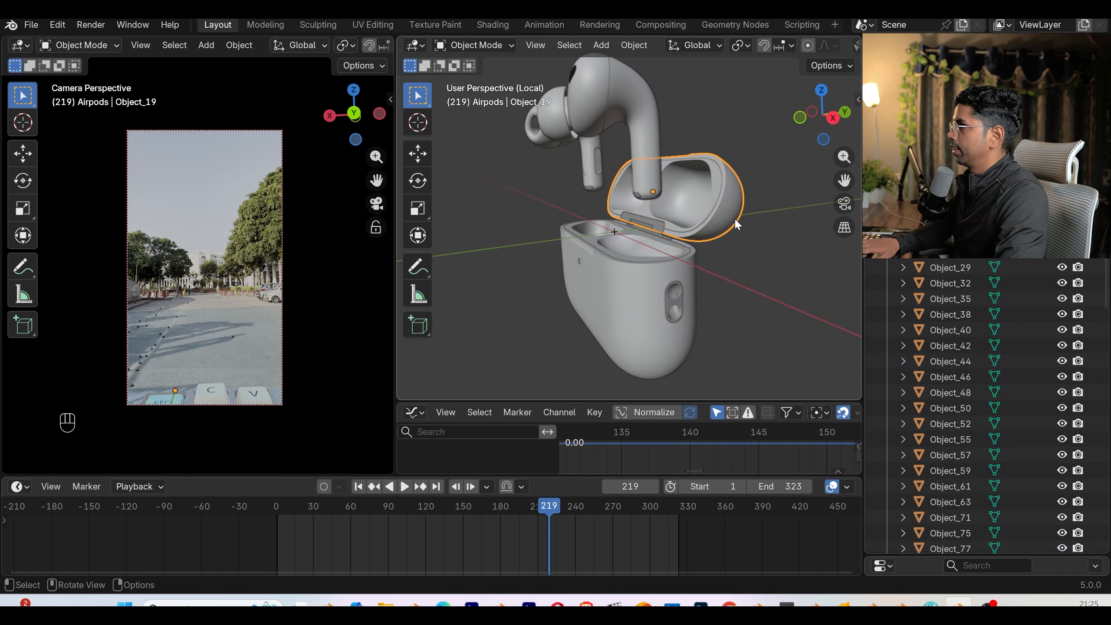
key("Delete")
key("Delete")
left_click(708, 225)
left_click_drag(747, 353, 548, 276)
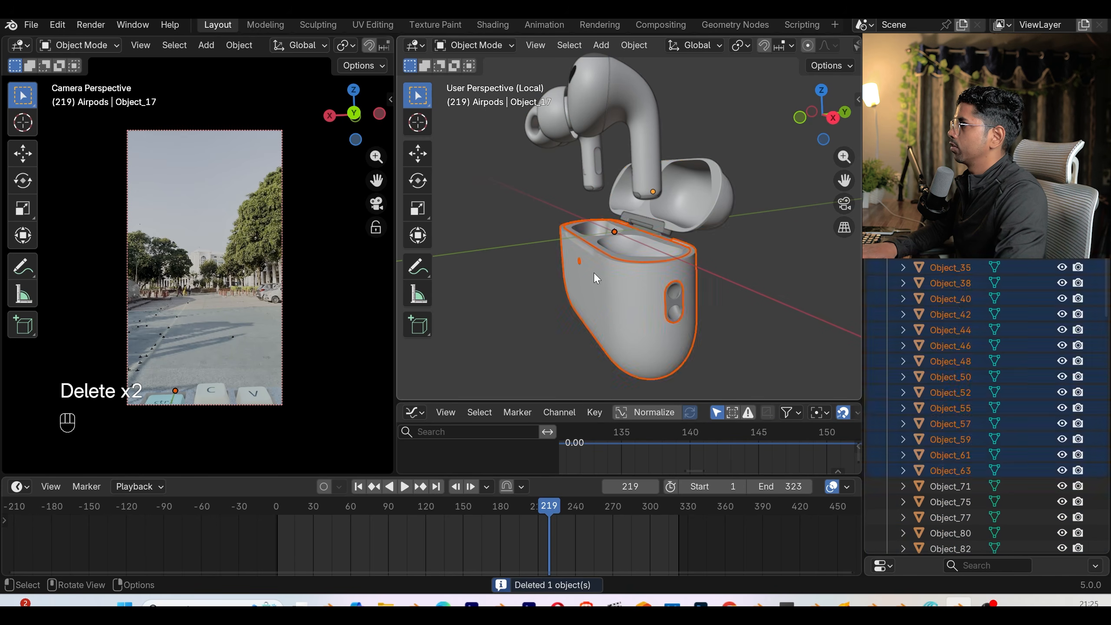
key("Delete")
left_click(688, 216)
key("Delete")
left_click_drag(730, 261, 622, 226)
key("Delete")
- Turn on X-ray, select all parts of the R earbud with its stem active, and join them into one object
left_click(641, 169)
mouse_move(637, 168)
middle_mouse_down()
mouse_move(684, 203)
mouse_move(634, 158)
middle_mouse_up()
middle_click_drag(632, 153, 655, 235, "shift")
middle_click_drag(636, 169, 693, 172)
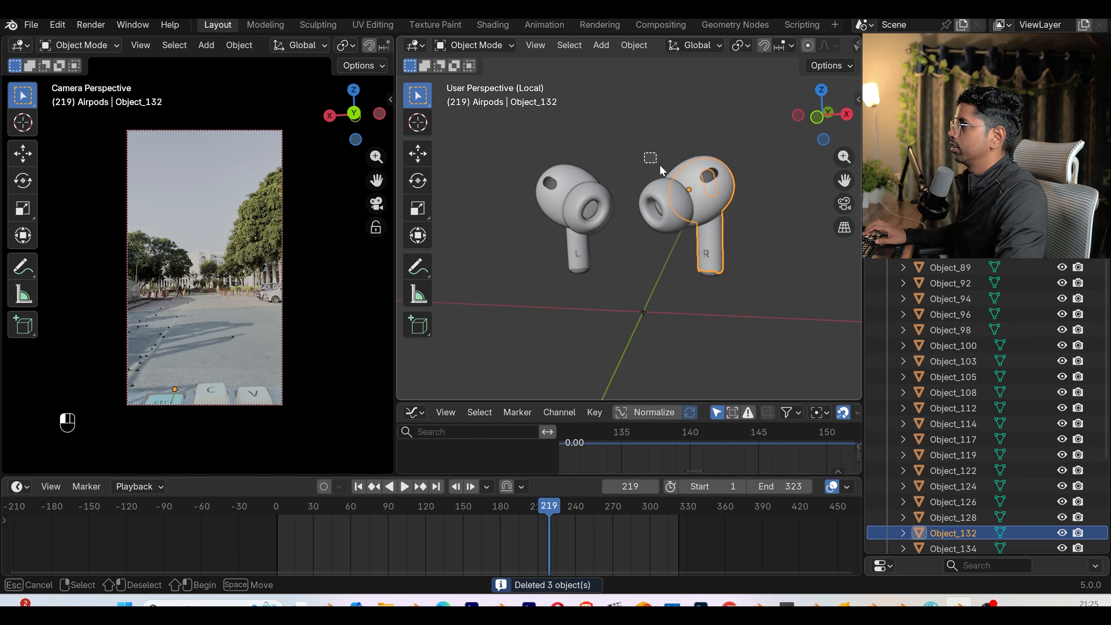
left_click_drag(765, 275, 764, 274)
mouse_move(730, 266)
middle_mouse_down()
mouse_move(743, 245)
mouse_move(680, 257)
mouse_move(702, 250)
middle_mouse_up()
scroll(805, 49, "down", 6)
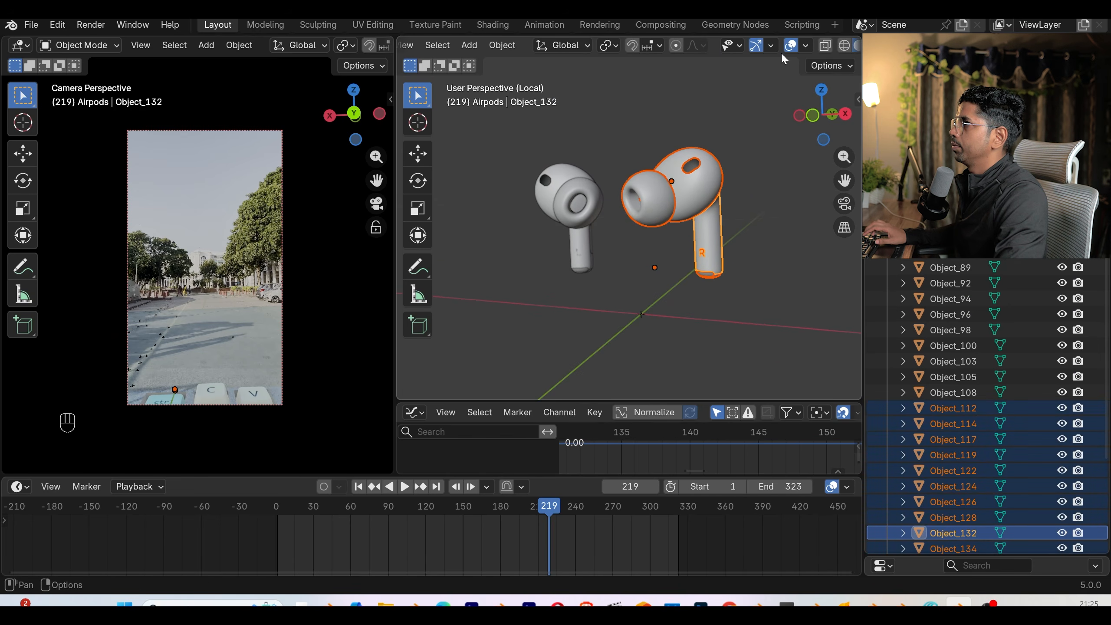
left_click(825, 49)
middle_click_drag(745, 189, 681, 166)
left_click_drag(654, 140, 757, 279, "shift")
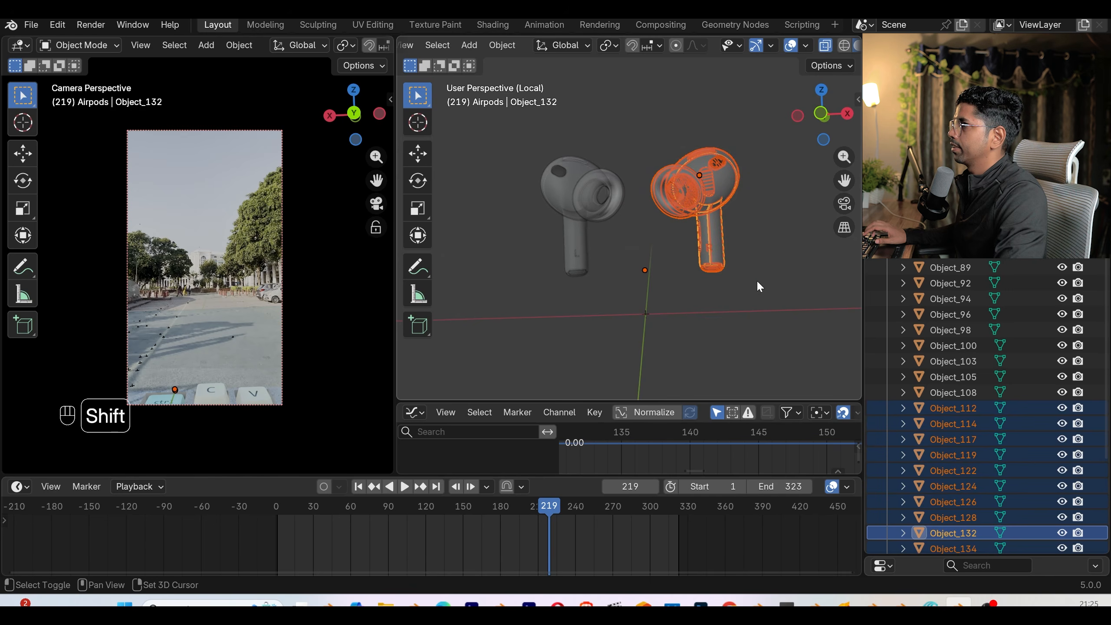
left_click(716, 251, "shift")
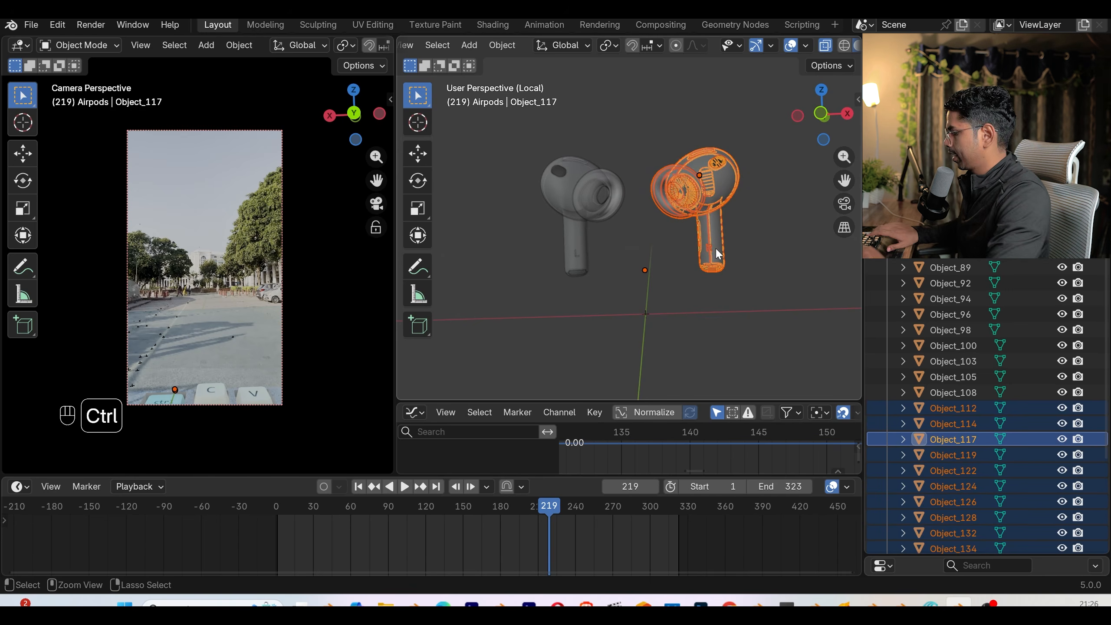
key("ctrl+j")
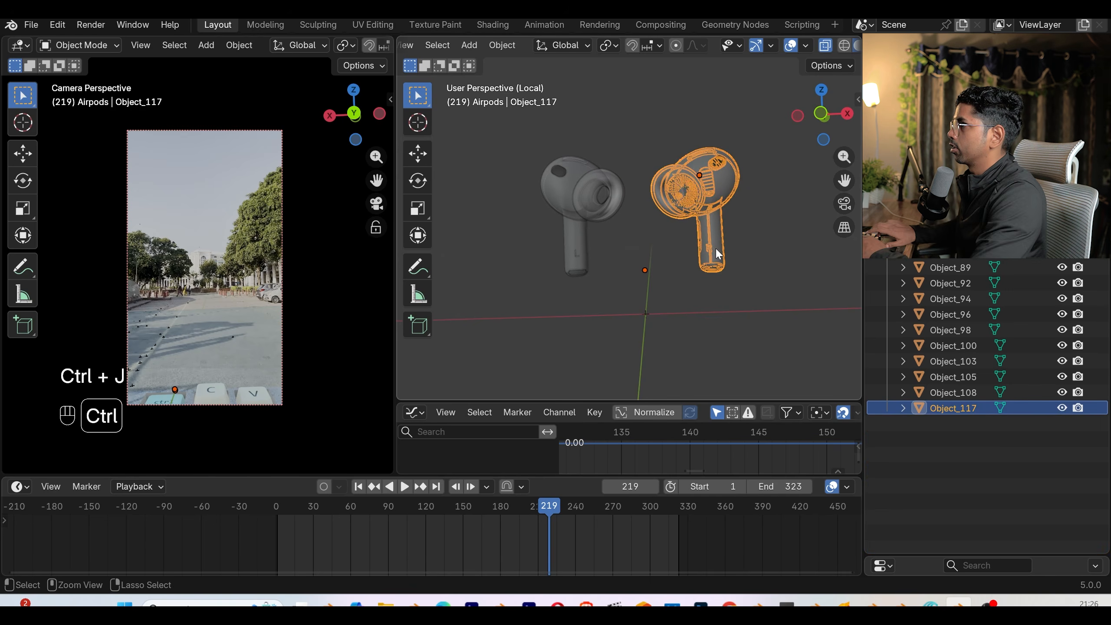
- Select all parts of the L earbud with its stem active, join them into one object, and turn off X-ray
left_click(519, 128)
left_click_drag(492, 128, 625, 307)
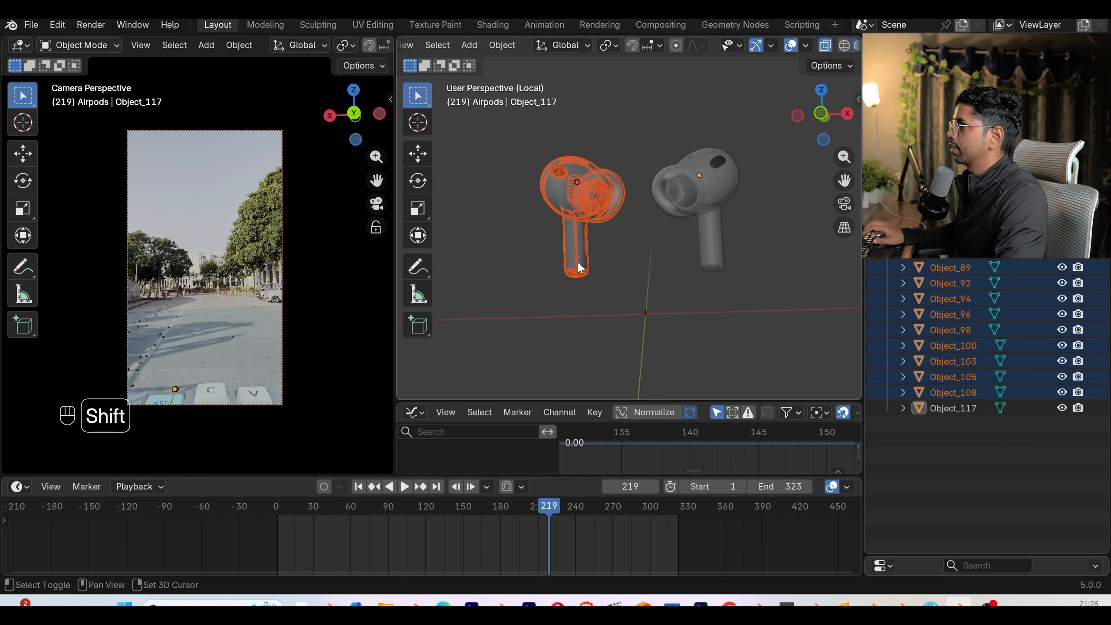
left_click(571, 256, "shift")
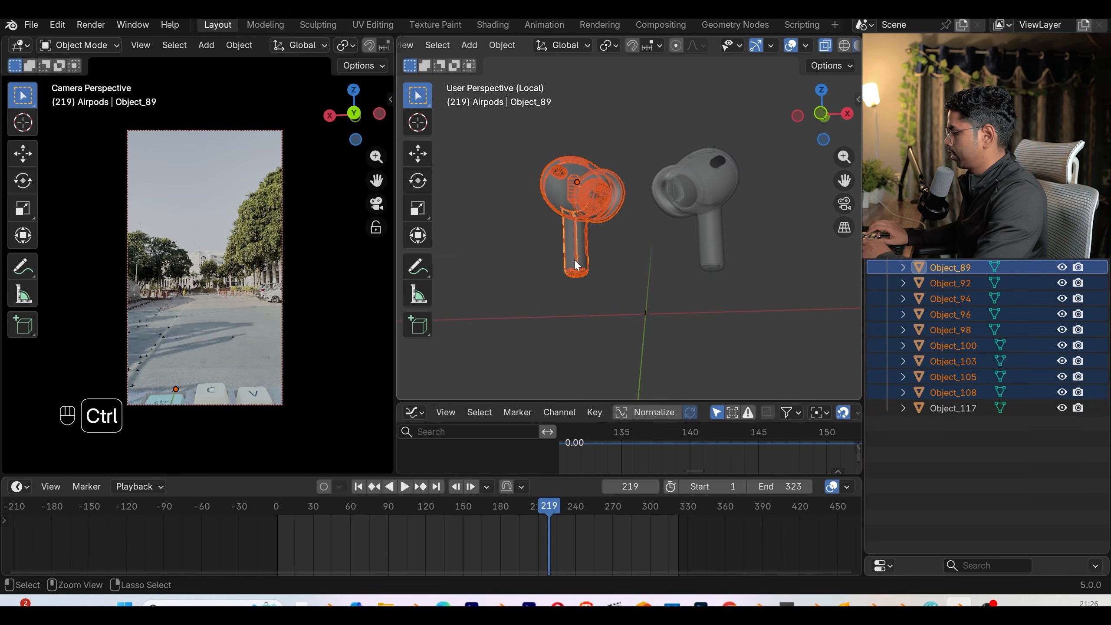
key("ctrl+j")
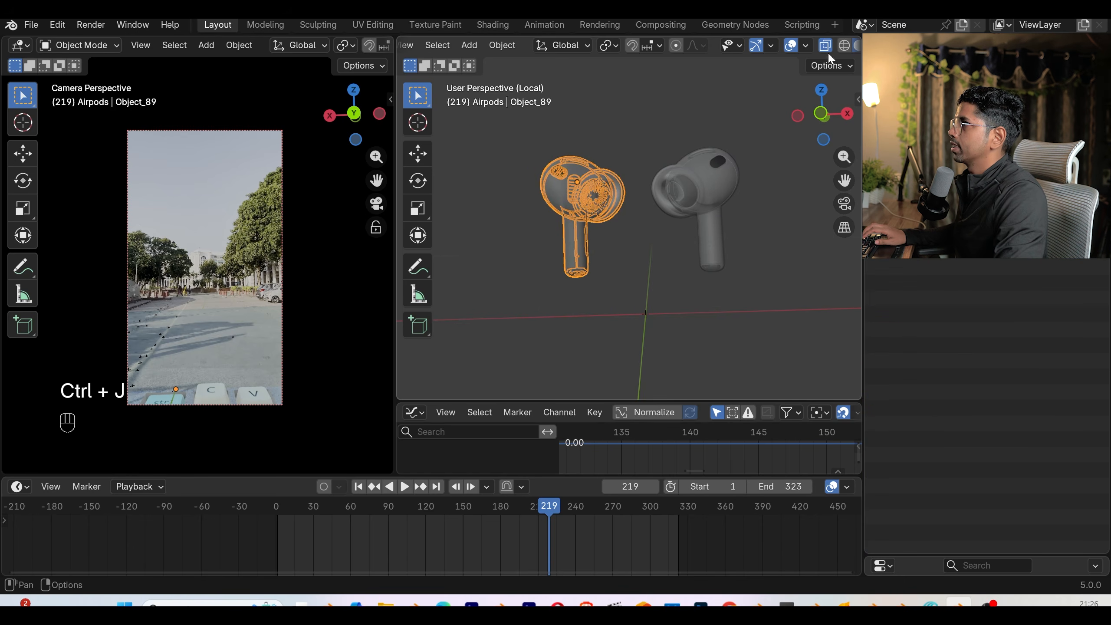
scroll(827, 51, "down", 2)
left_click(785, 46)
scroll(597, 241, "up", 4)
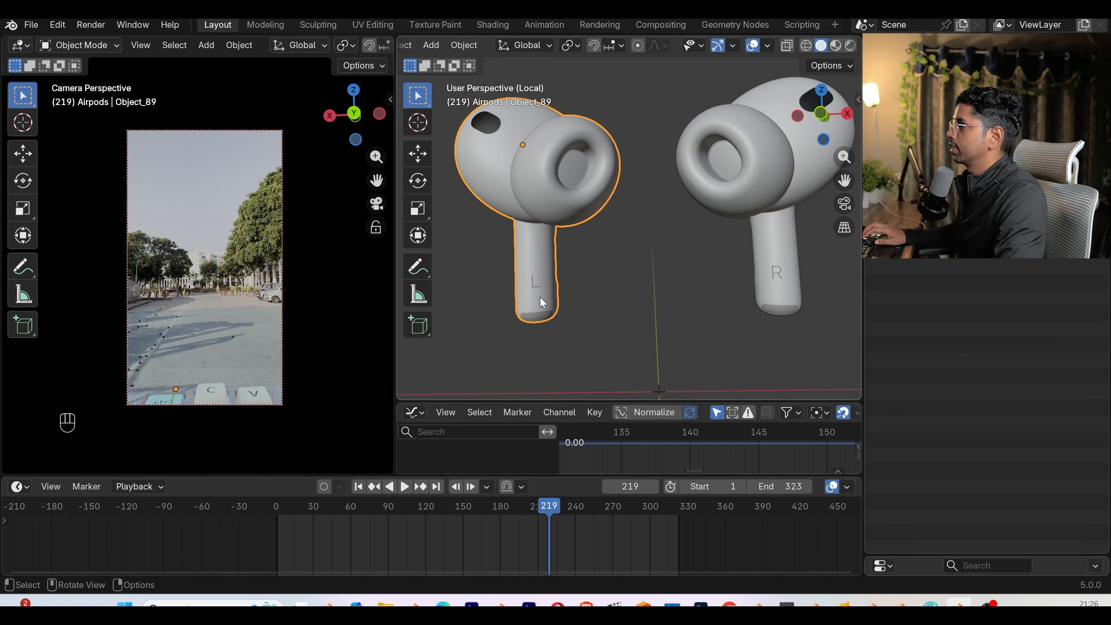
- Rename the joined earbuds as Airpod_L and Airpod_R, then bring up the apply-transform options for them
double_click(945, 158)
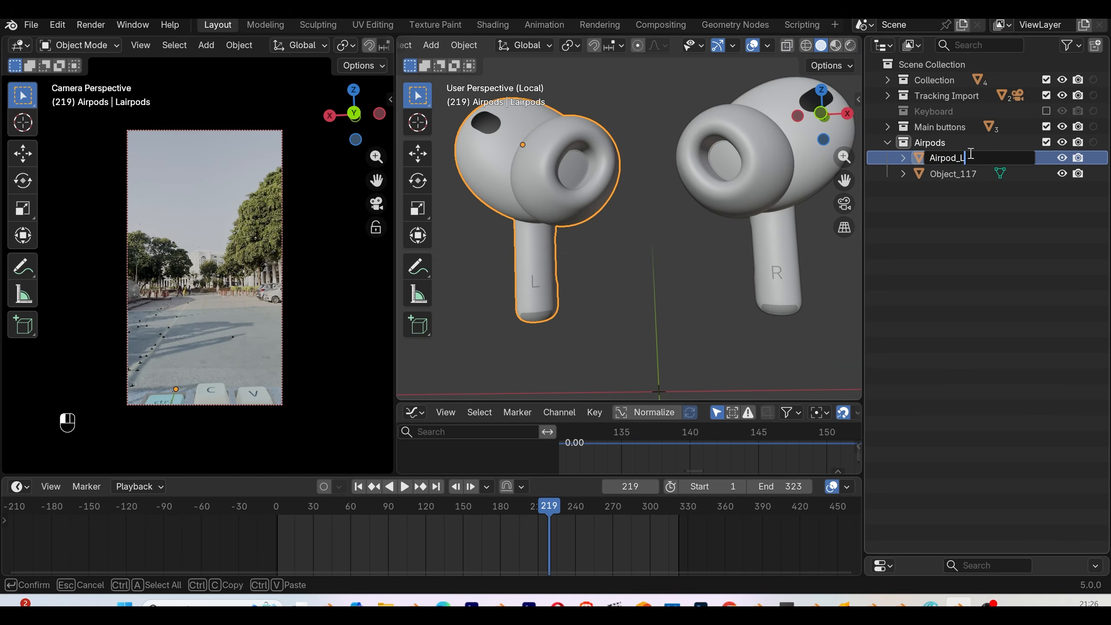
type("L")
key("Return")
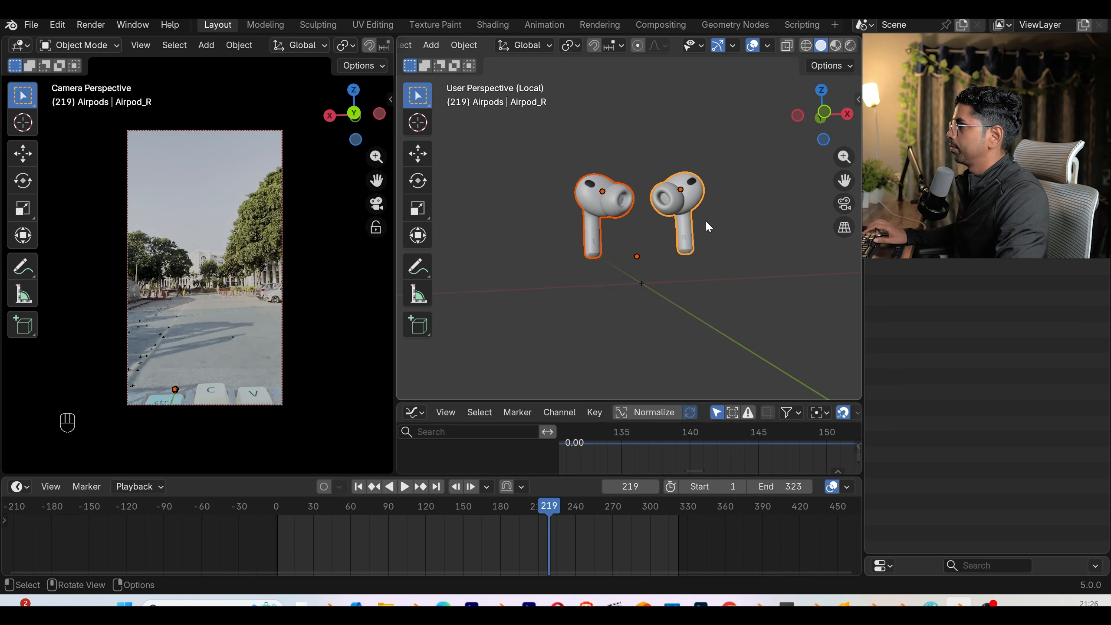
key("ctrl+a")
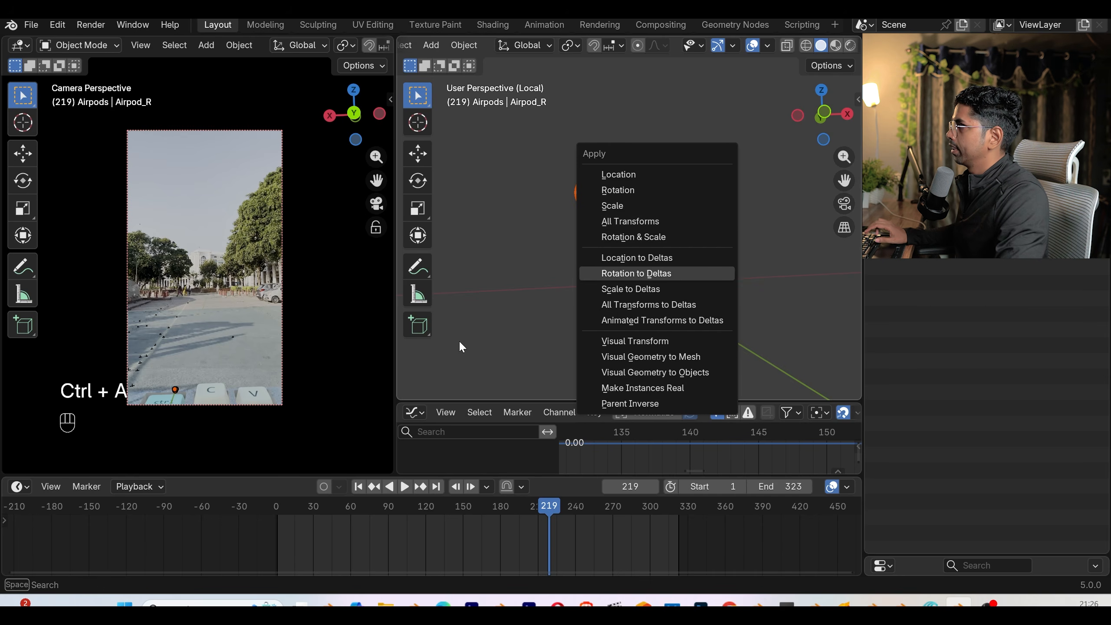
key("Up")
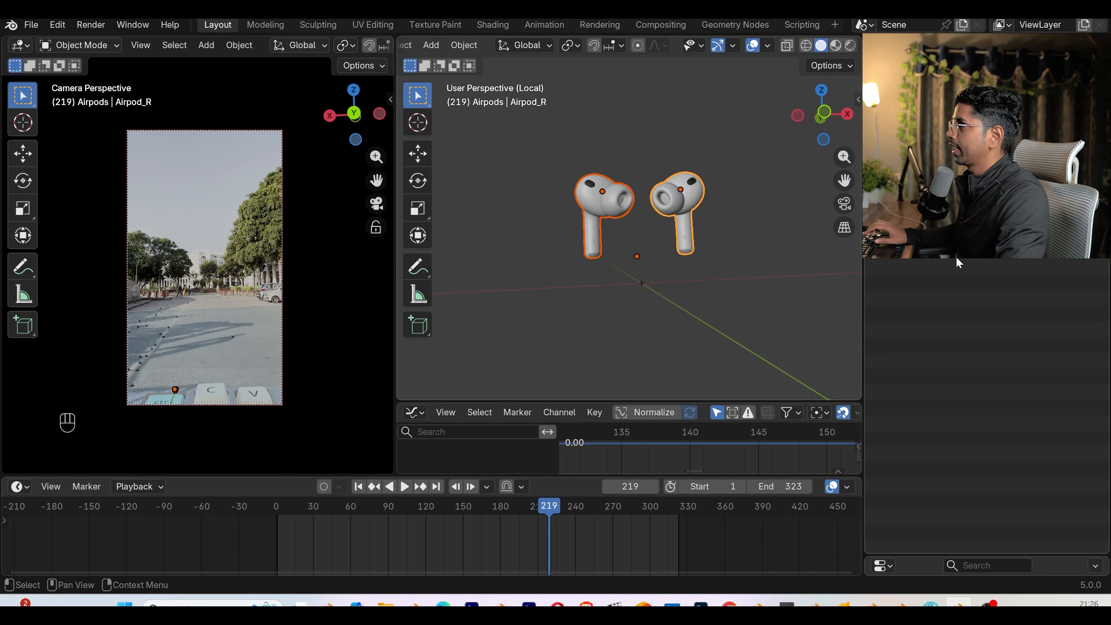
- Scale up both earbuds together to more than twice their size
key("s")
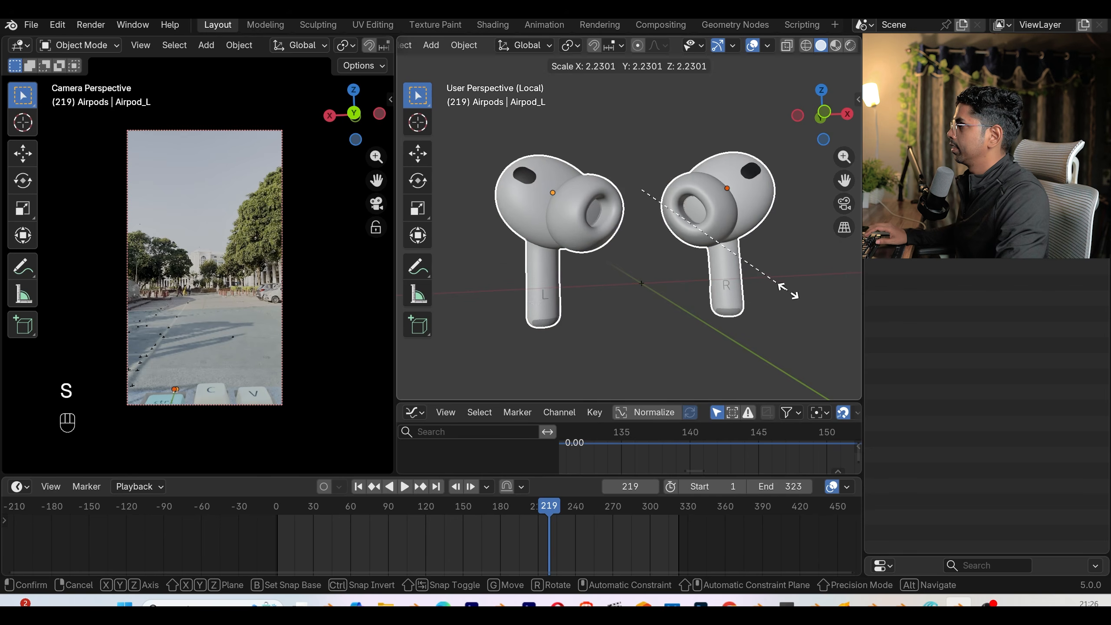
left_click(790, 301)
key("s")
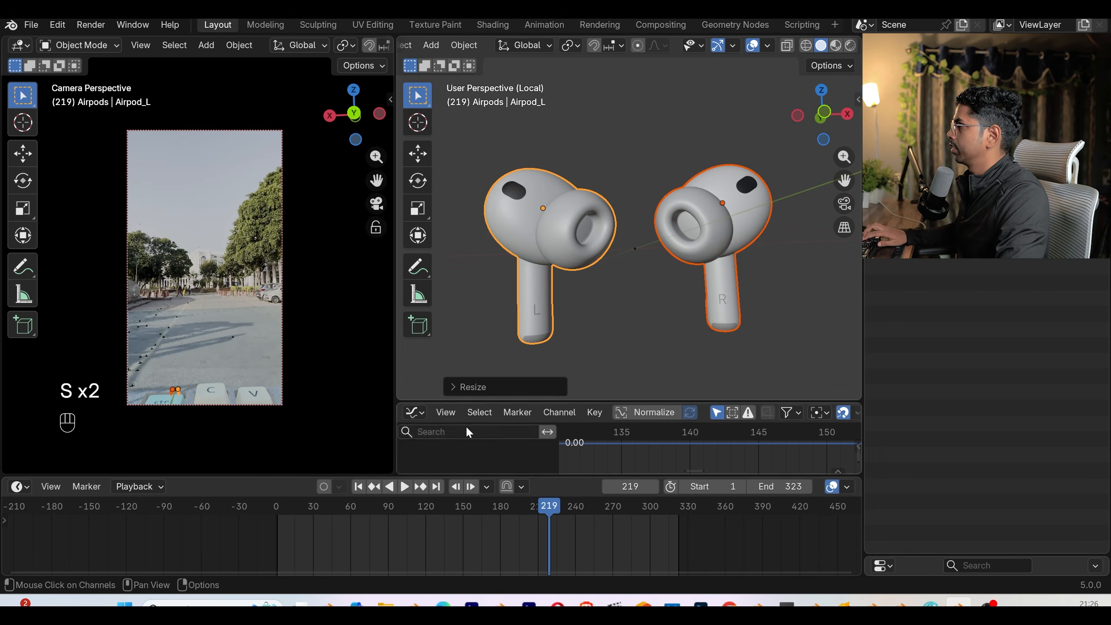
- Leave local view and, at frame 107, move both earbuds in top view down the road beyond the ctrl, C and V keys
key("g")
key("space")
left_click(358, 486)
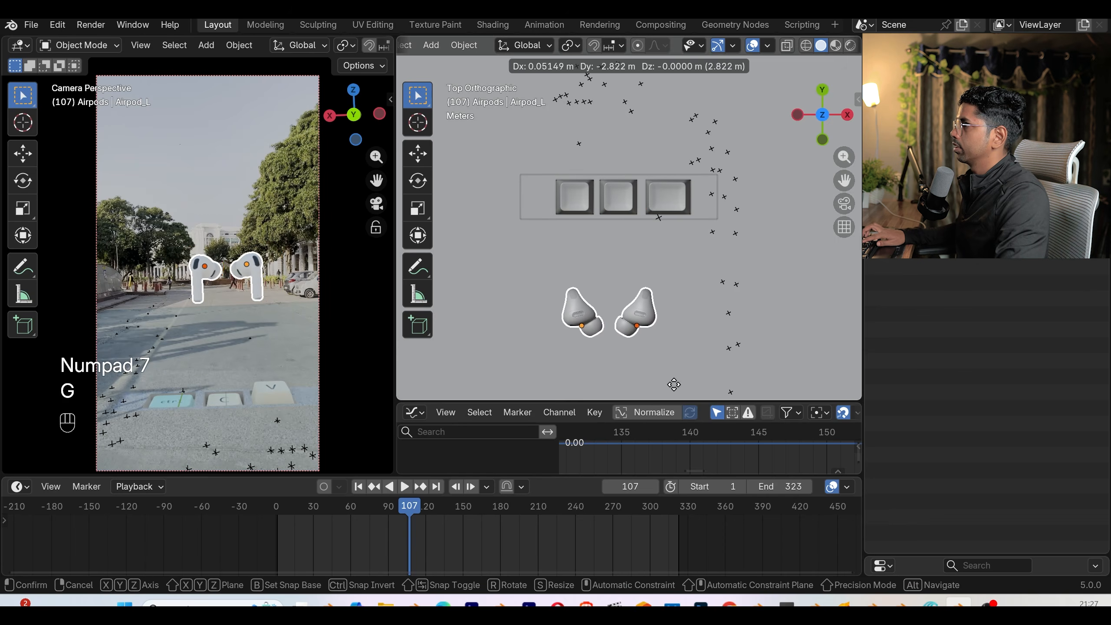
left_click(686, 57)
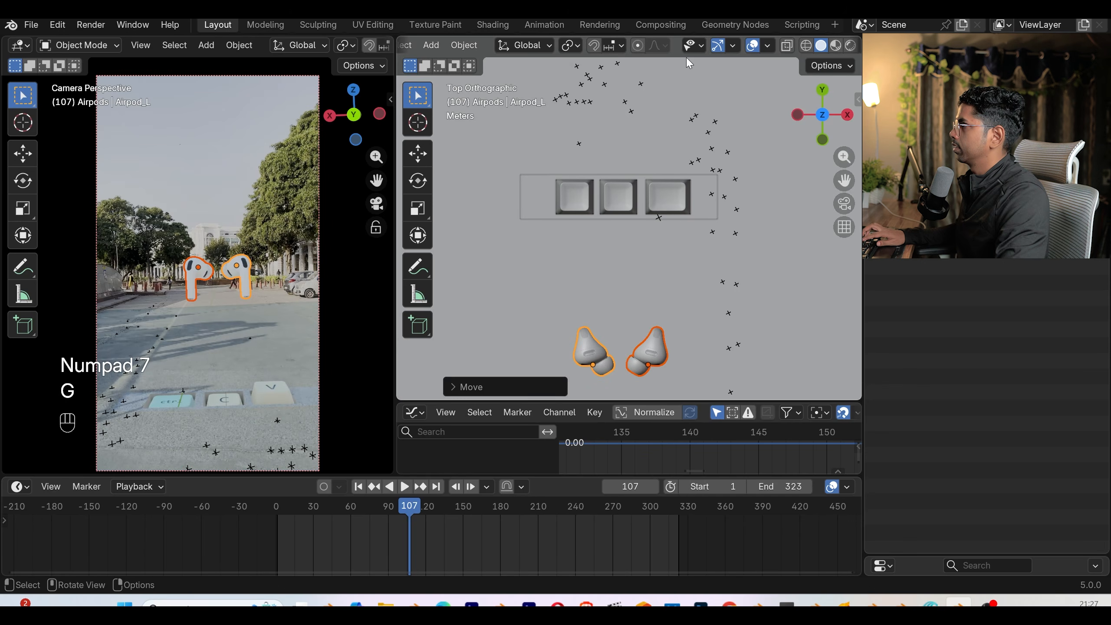
- Rotate both earbuds 180 degrees about the global Z axis
scroll(671, 211, "down", 3)
type("rz180")
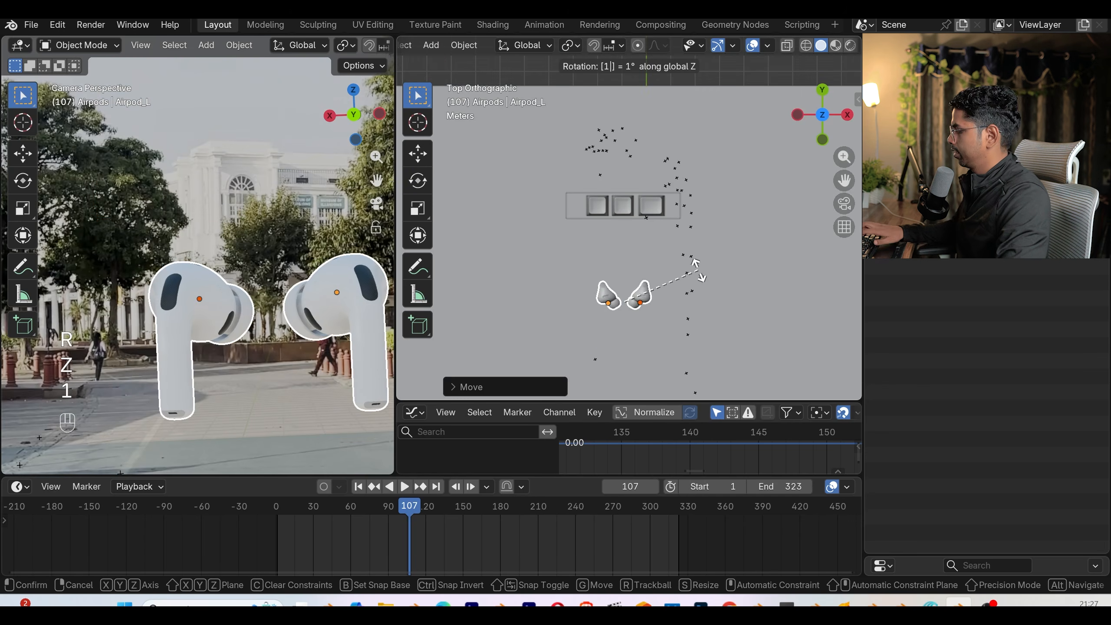
key("Return")
scroll(290, 334, "down", 3)
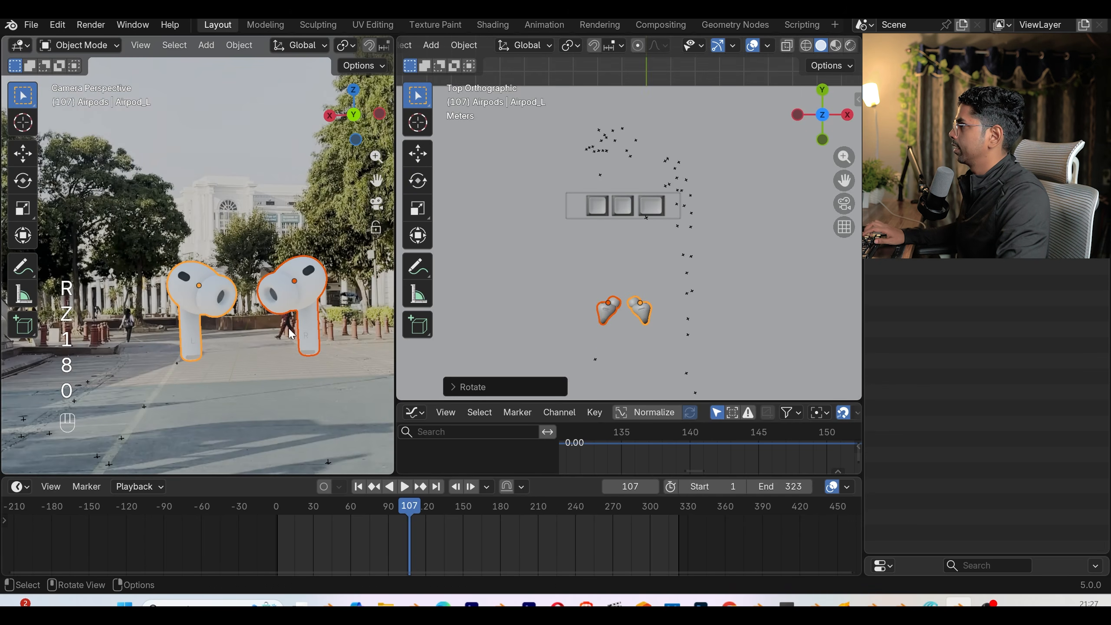
- Try a larger scale for both earbuds in the camera view and undo the resize
middle_click_drag(658, 297, 645, 231, "shift")
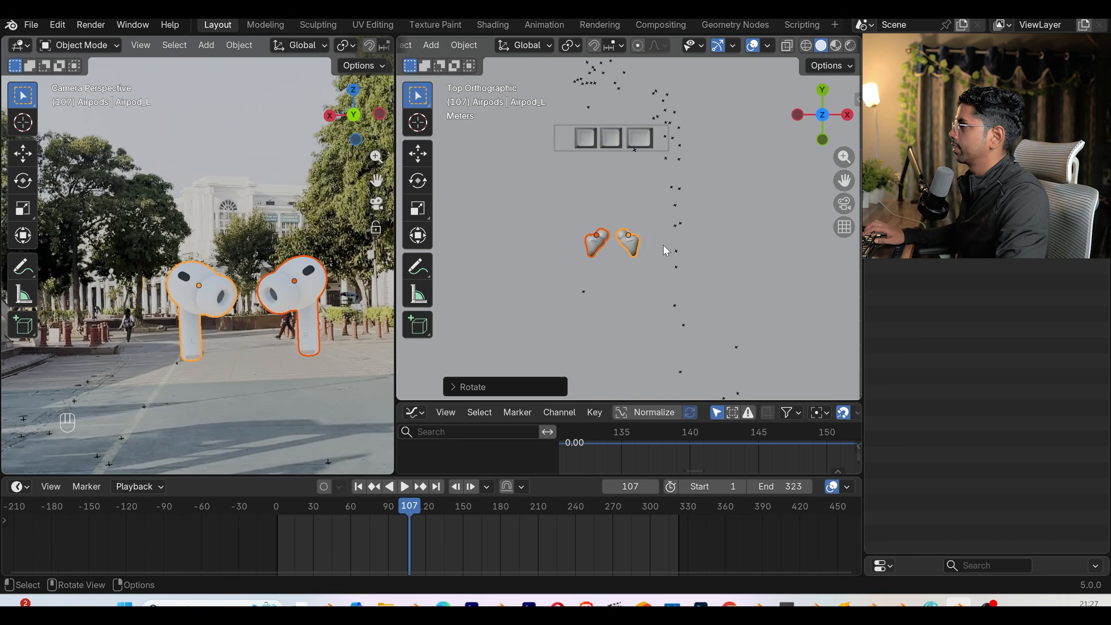
scroll(663, 245, "down", 1)
scroll(297, 307, "down", 5)
key("s")
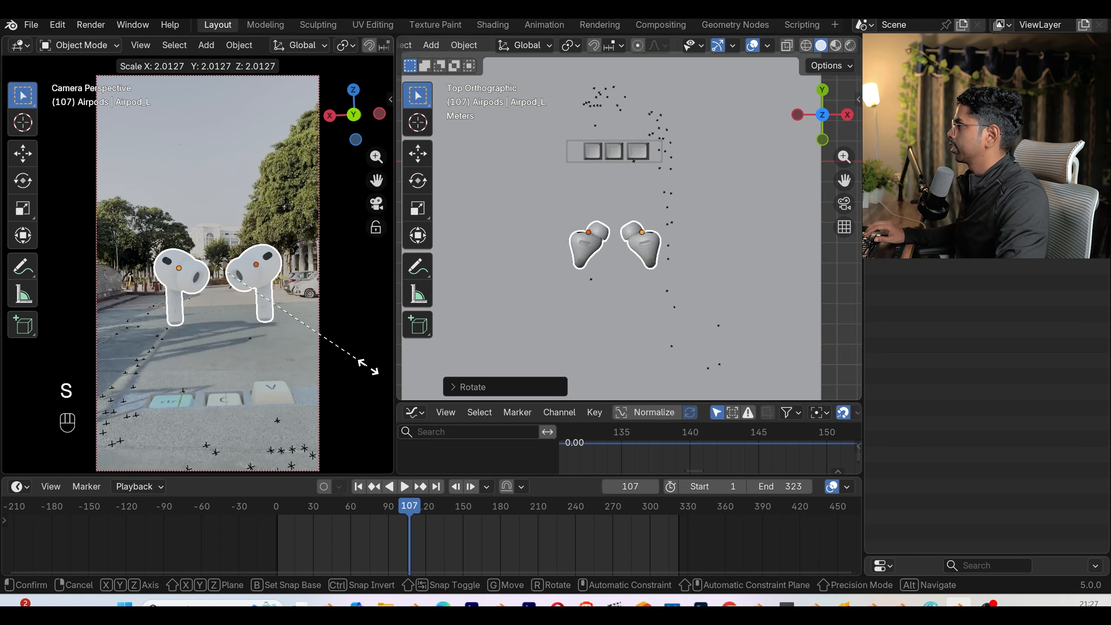
left_click(322, 344)
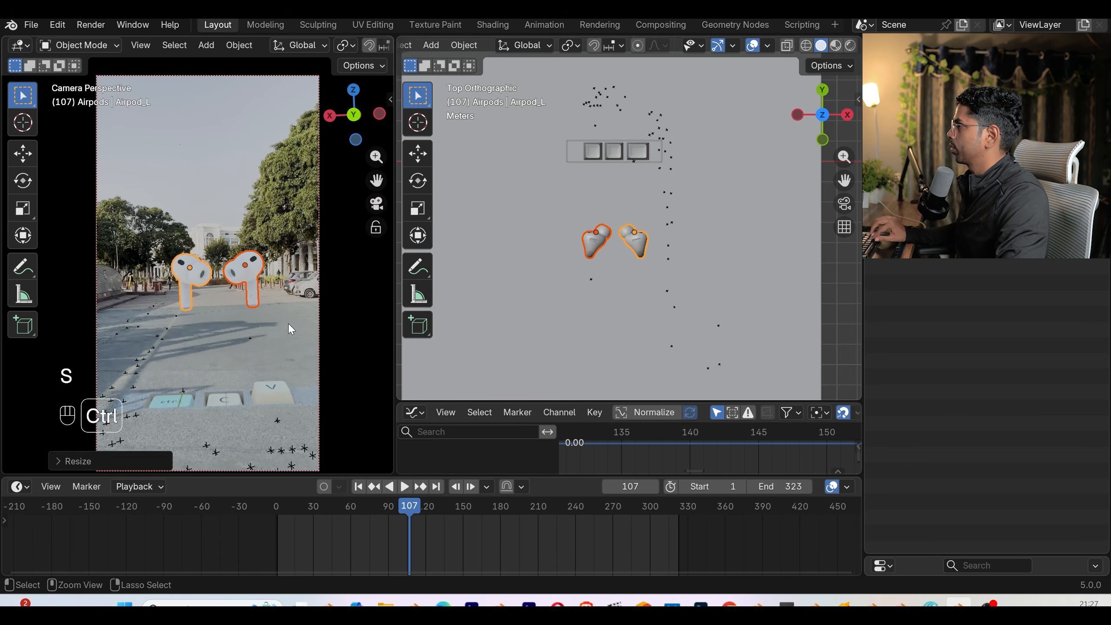
key("ctrl+z")
- Apply the object transforms of both earbuds and set their origins to their geometry
scroll(232, 310, "up", 4)
middle_click_drag(295, 332, 257, 287, "shift")
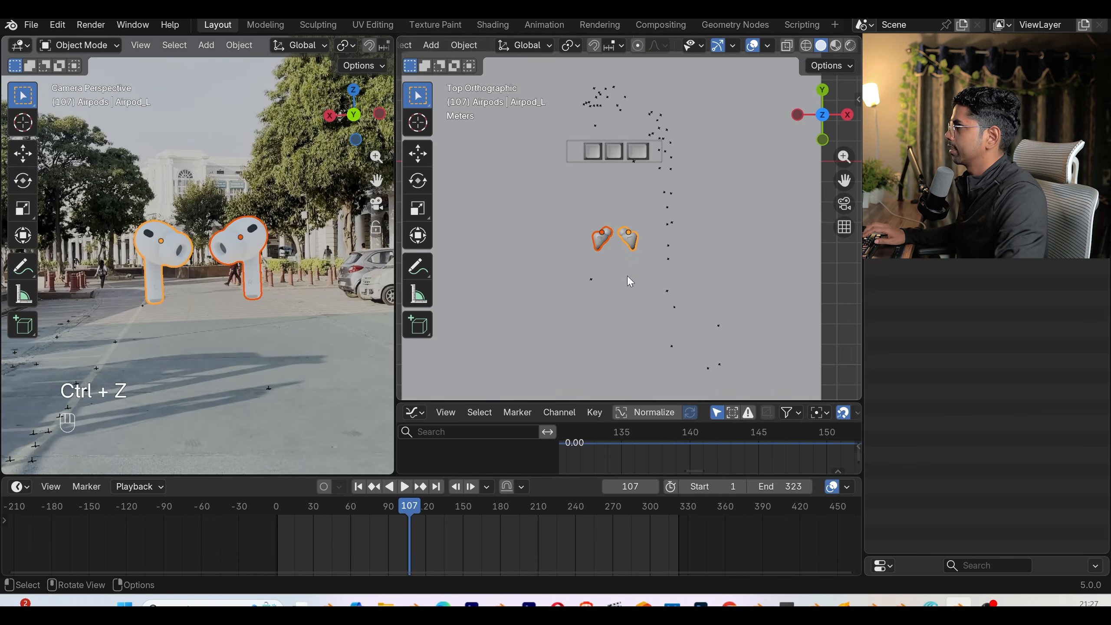
middle_click_drag(627, 276, 632, 214)
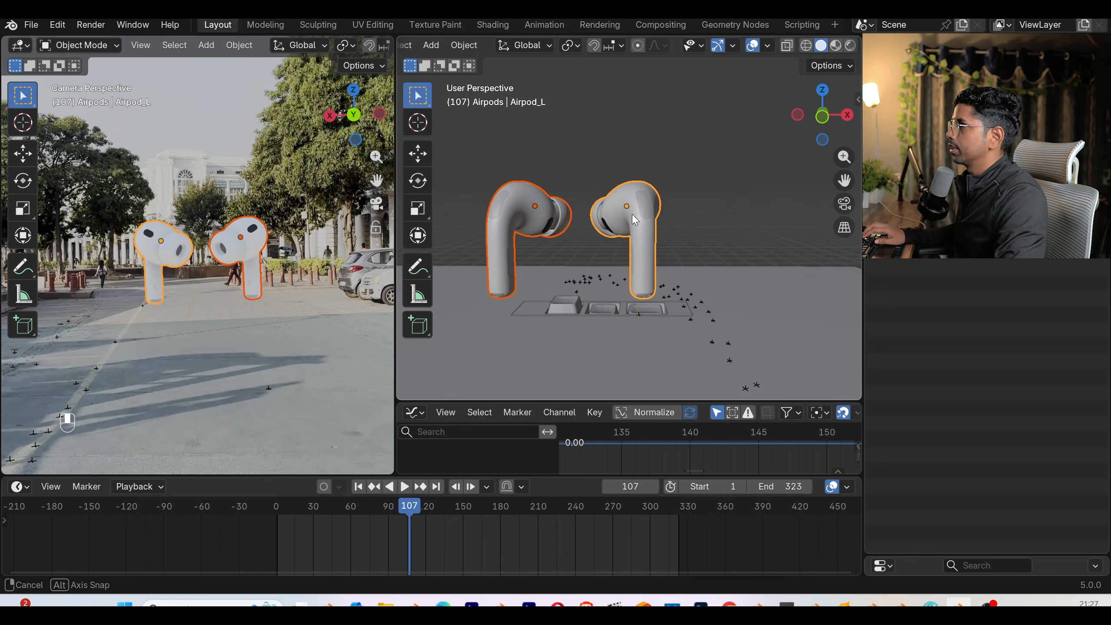
key("ctrl+a")
left_click(667, 211)
right_click(649, 229)
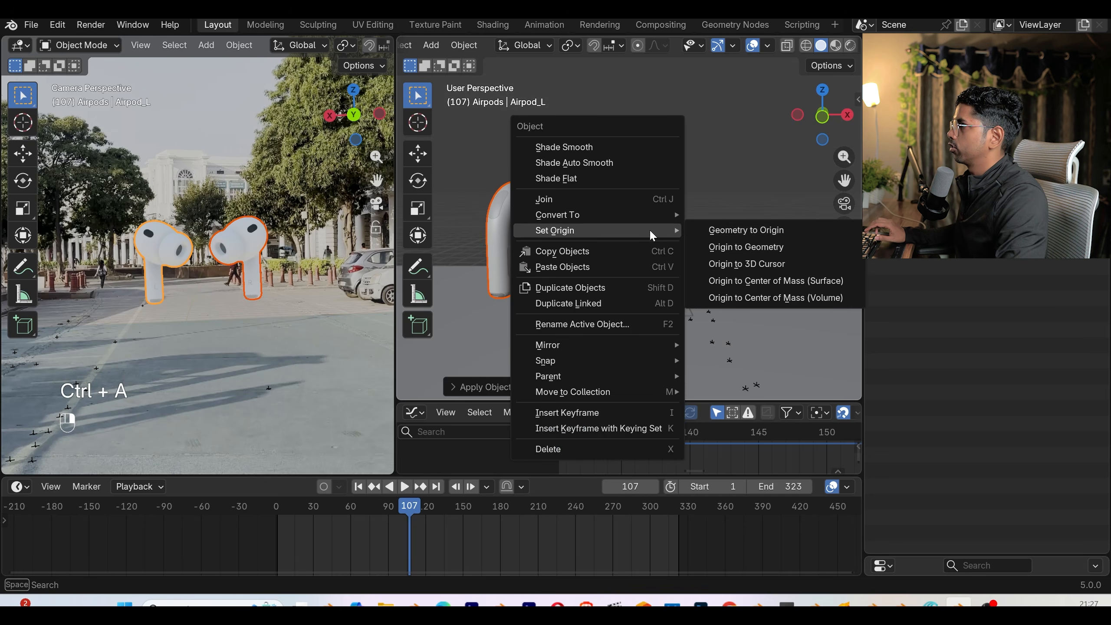
left_click(741, 244)
- Inspect the mesh of Airpod_L in Edit Mode from several angles and return to Object Mode
middle_click_drag(741, 244, 654, 222)
key("Tab")
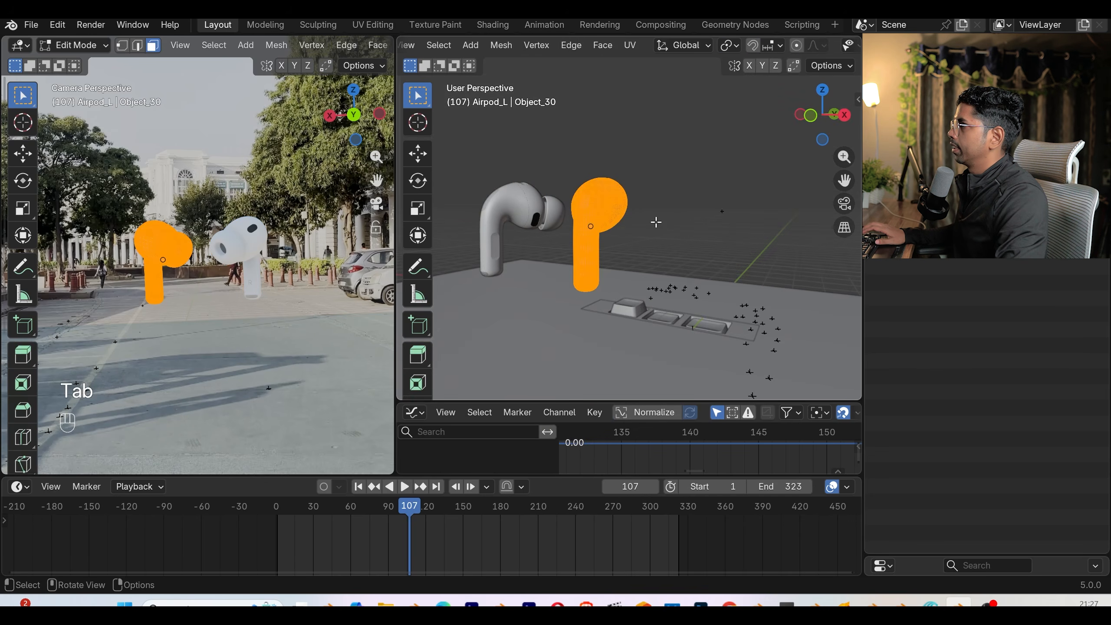
scroll(612, 221, "up", 8)
scroll(714, 254, "down", 8)
middle_click_drag(715, 255, 636, 294)
scroll(642, 238, "up", 5)
key("Tab")
scroll(642, 236, "down", 5)
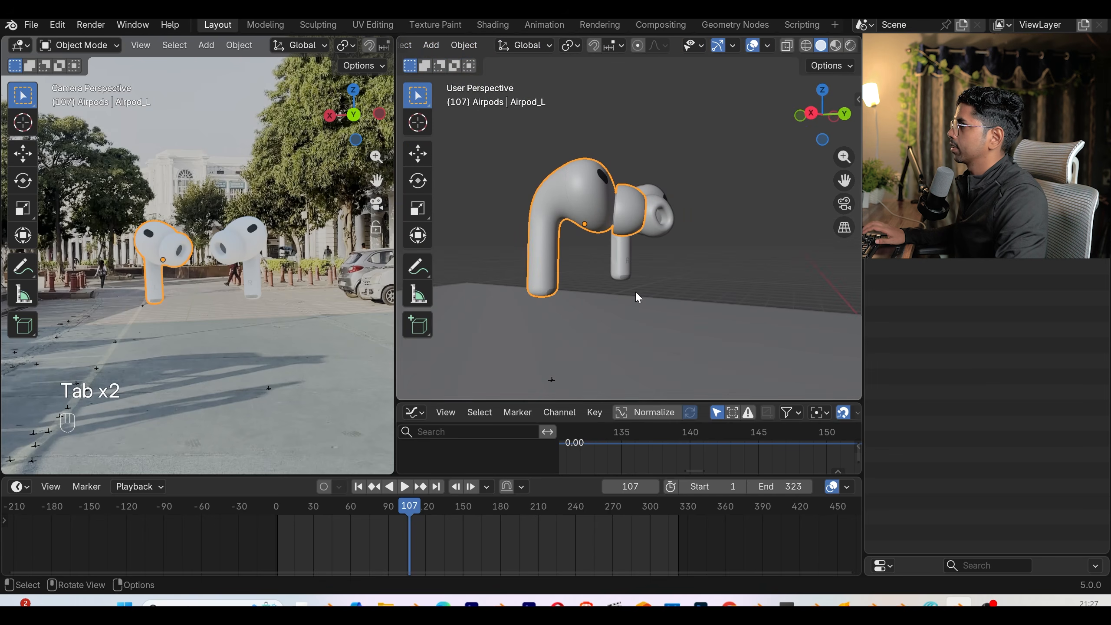
- Enlarge the properties editor, return to frame 1, and add active rigid body physics to Airpod_L
left_click_drag(914, 556, 965, 259)
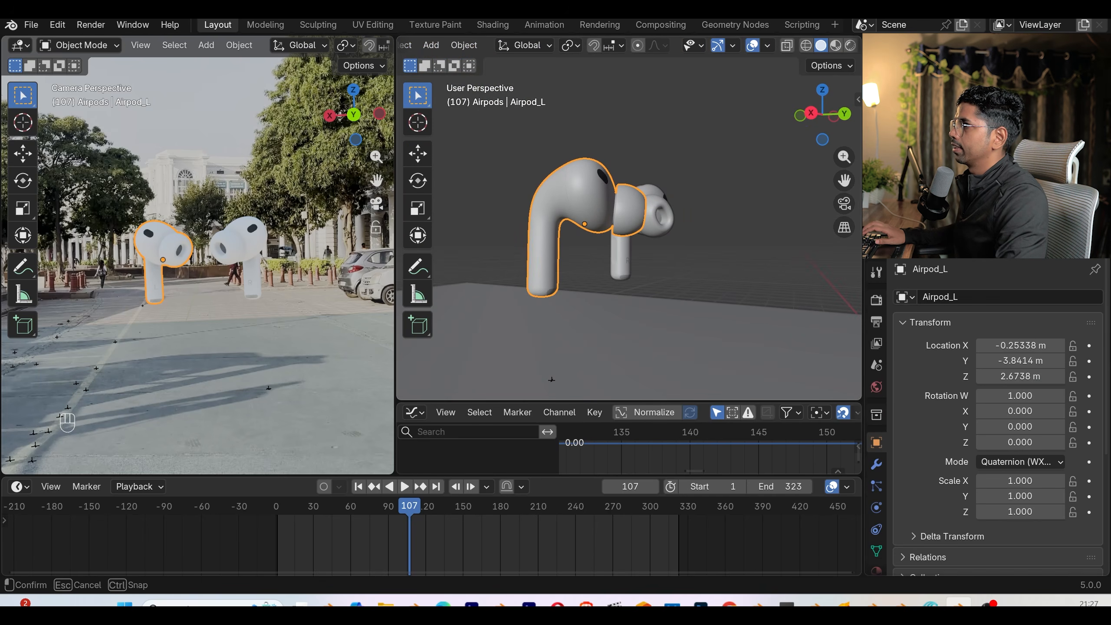
middle_click_drag(709, 280, 630, 249)
left_click(357, 486)
scroll(669, 253, "down", 3)
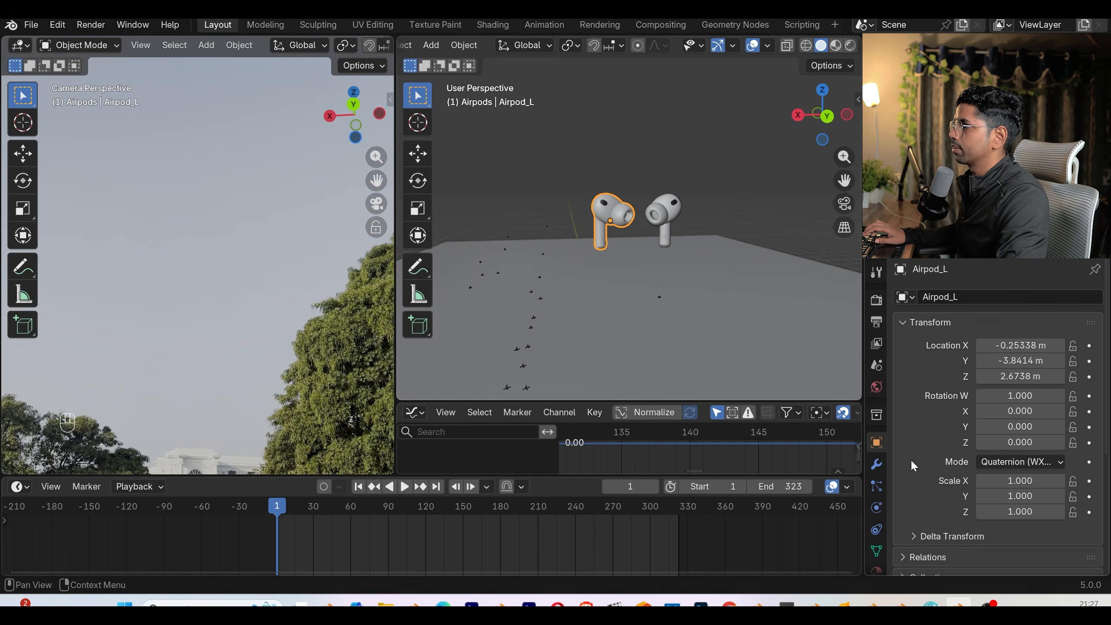
left_click(879, 472)
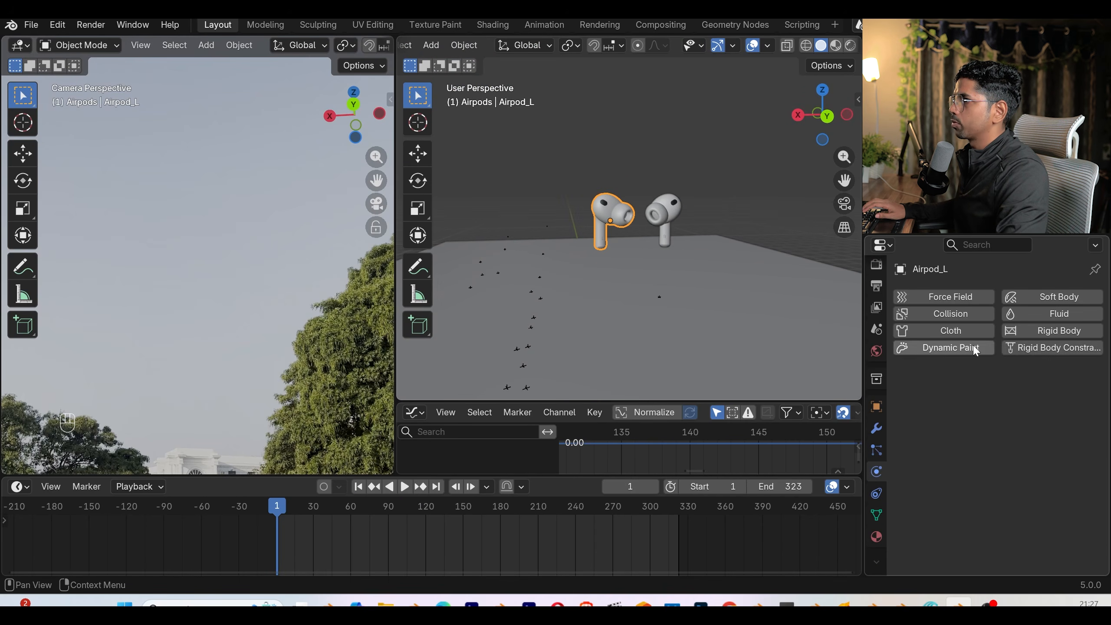
left_click(1064, 336)
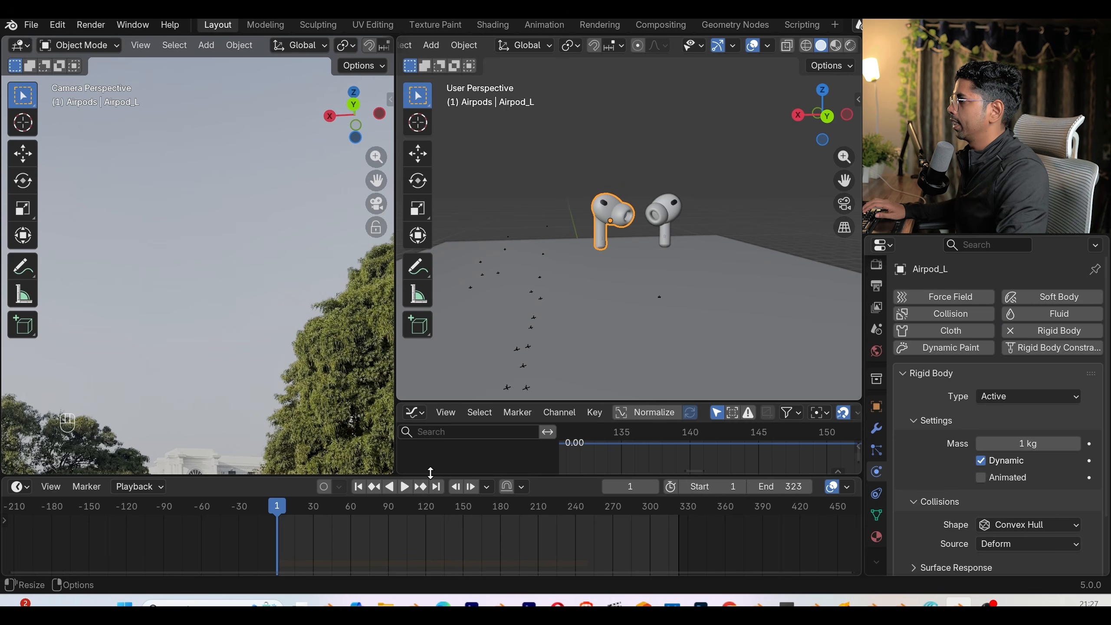
- Play the simulation to check how Airpod_L falls and return to the first frame
left_click(405, 487)
left_click(404, 486)
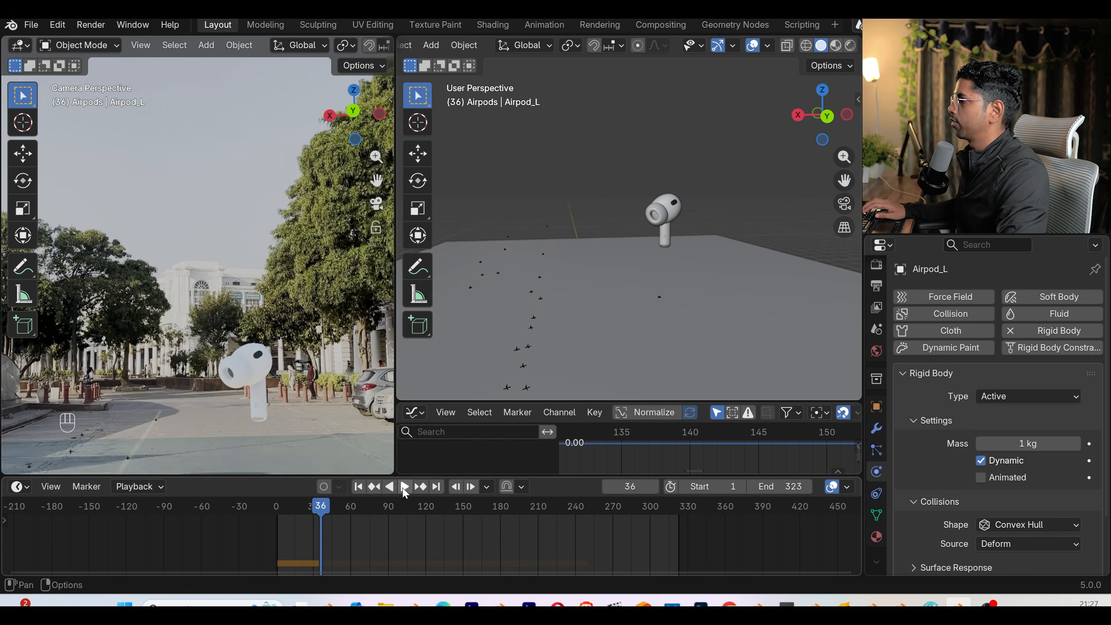
left_click(358, 486)
- Add rigid body physics to the ground object and set its type to Passive
left_click(656, 308)
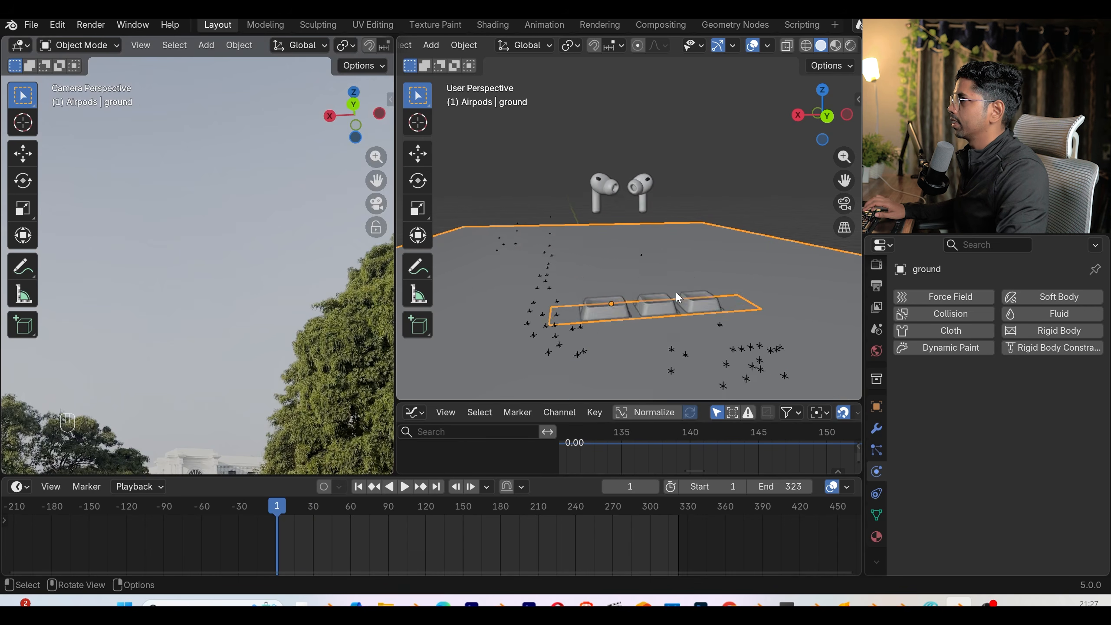
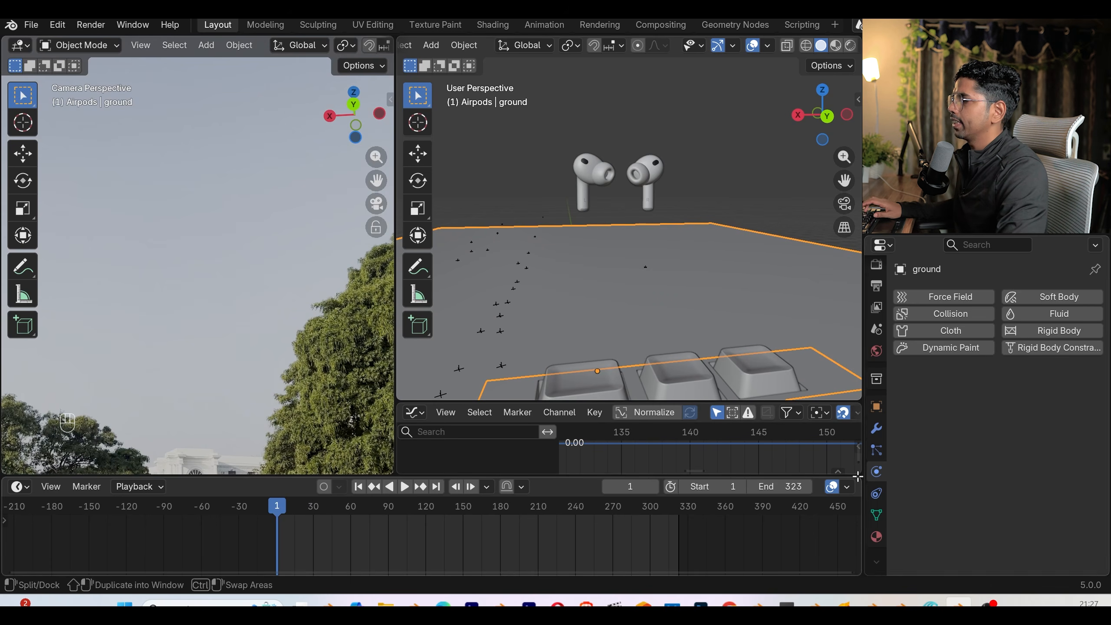
left_click(1051, 332)
left_click(1004, 396)
left_click(999, 411)
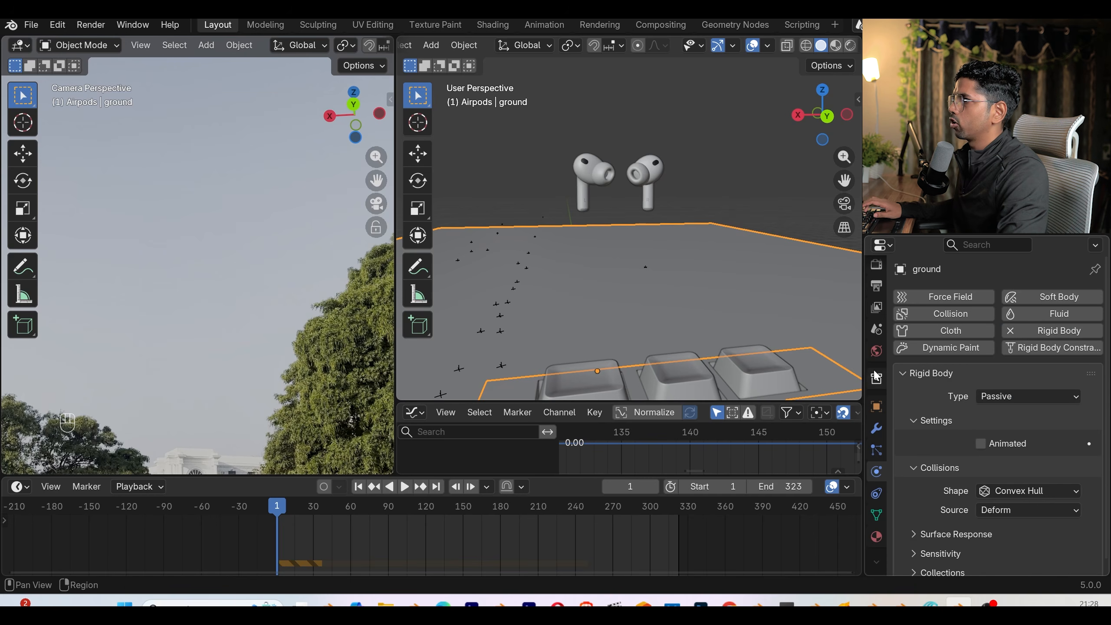
- Set the ground's rigid body collision shape to Box and switch it to Mesh
scroll(998, 451, "down", 1)
left_click(1017, 483)
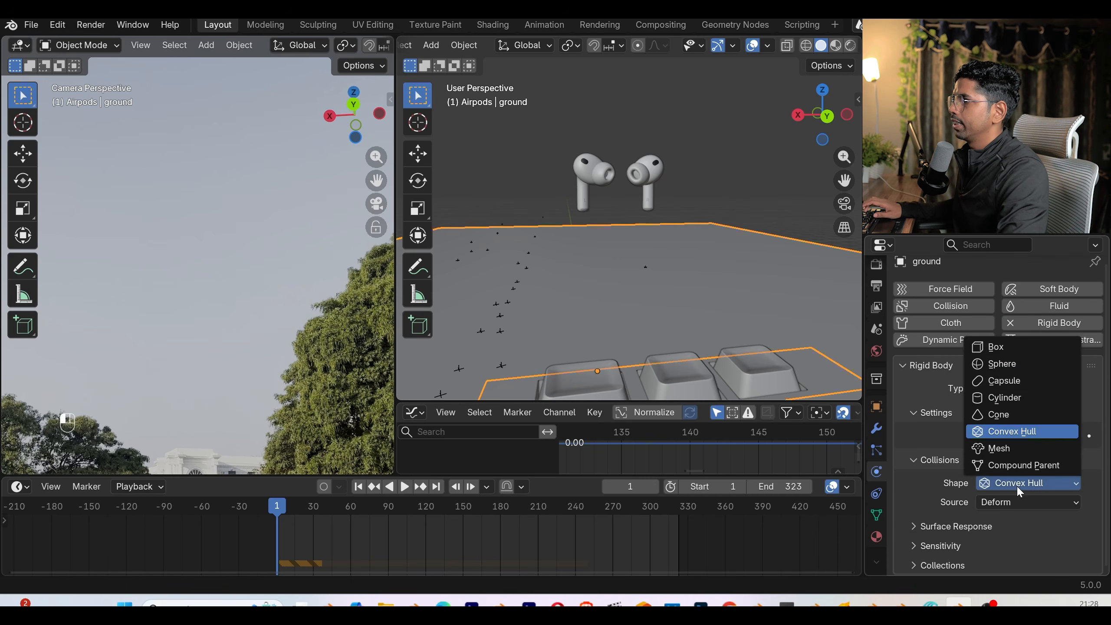
left_click(1022, 346)
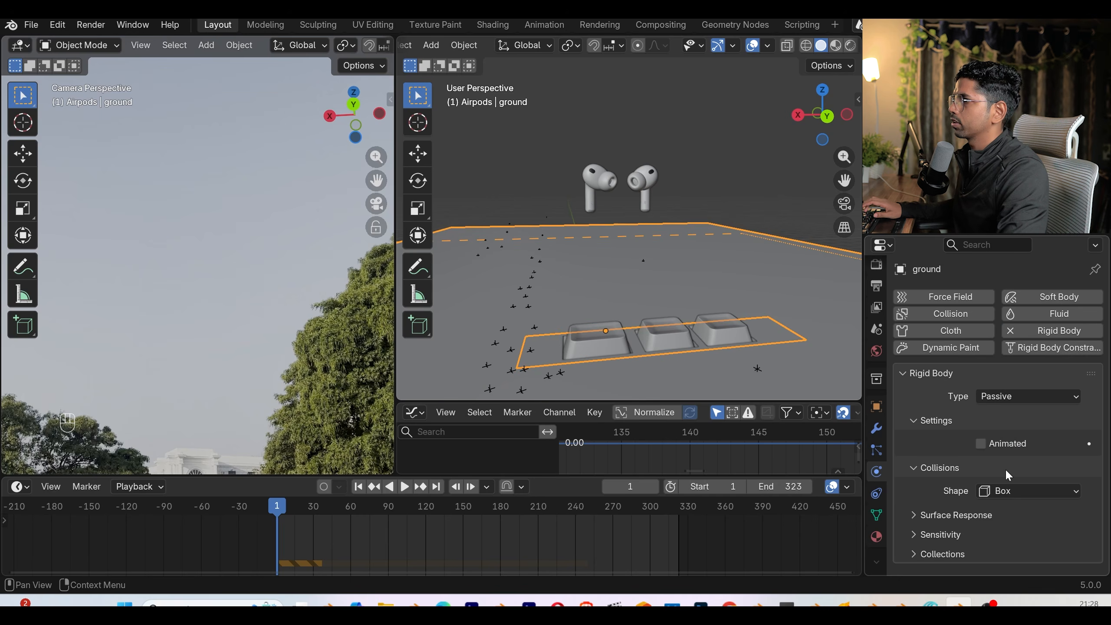
left_click(1006, 490)
scroll(951, 449, "down", 2)
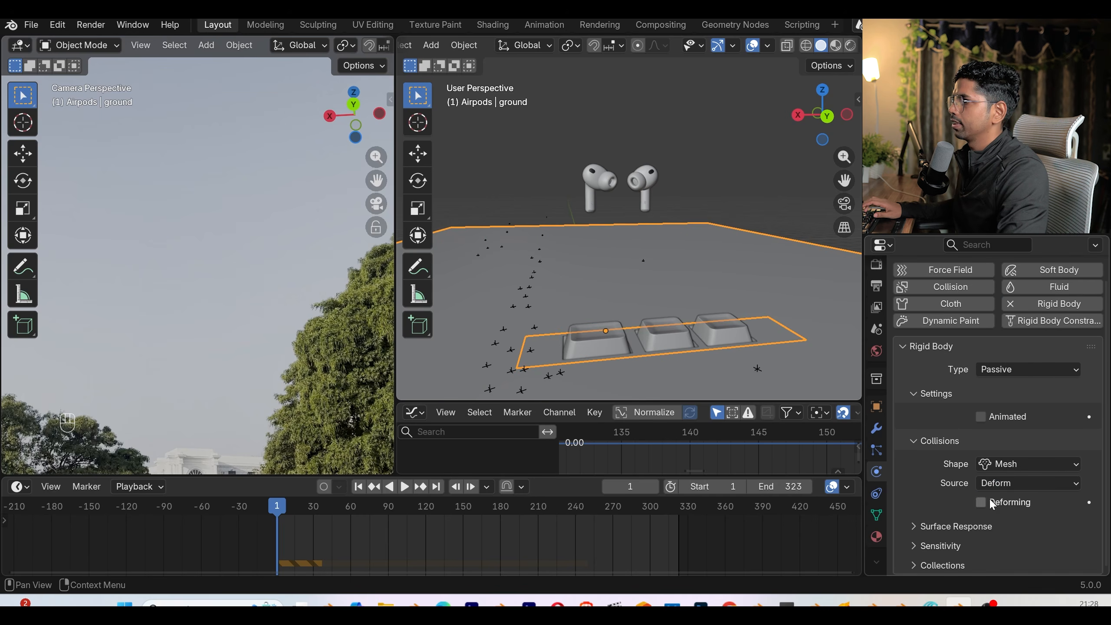
- Expand the ground's surface response and sensitivity settings and set its collision margin to 0.001 m
left_click(938, 525)
scroll(940, 528, "down", 2)
left_click(957, 538)
scroll(956, 525, "down", 1)
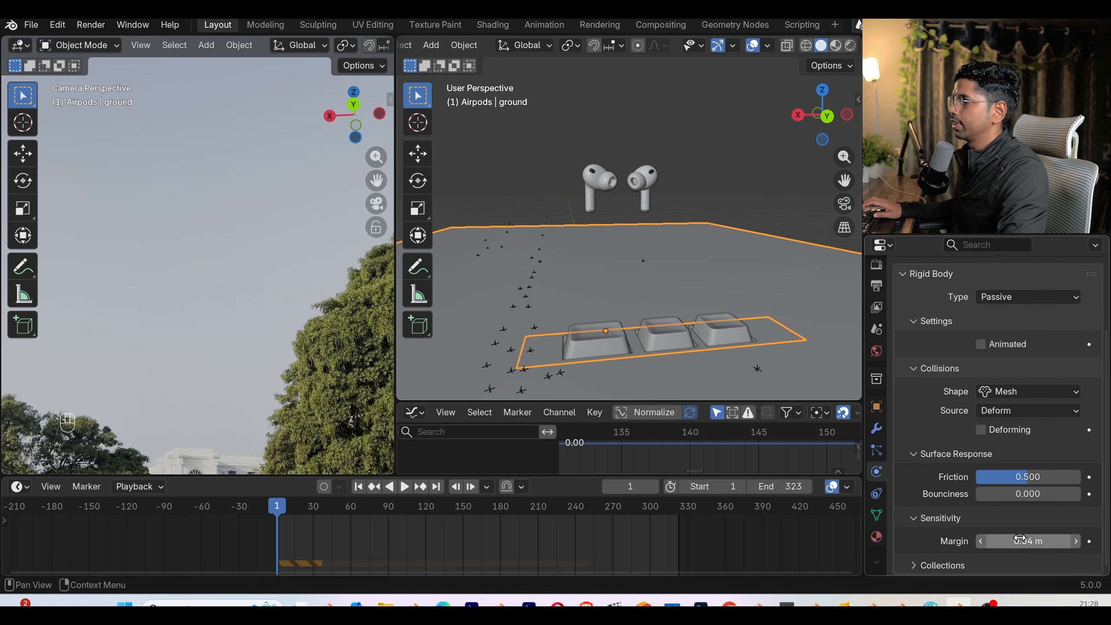
left_click_drag(1010, 542, 994, 541)
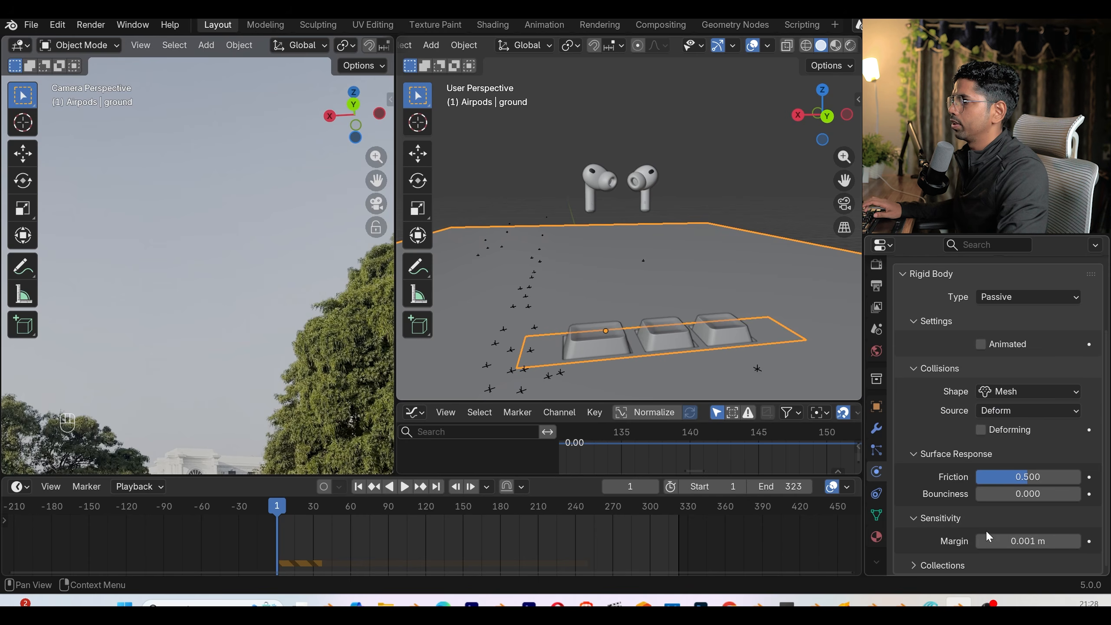
- Play the simulation to check how Airpod_L lands on the ground, select Airpod_L, and return to the first frame
left_click(960, 523)
key("space")
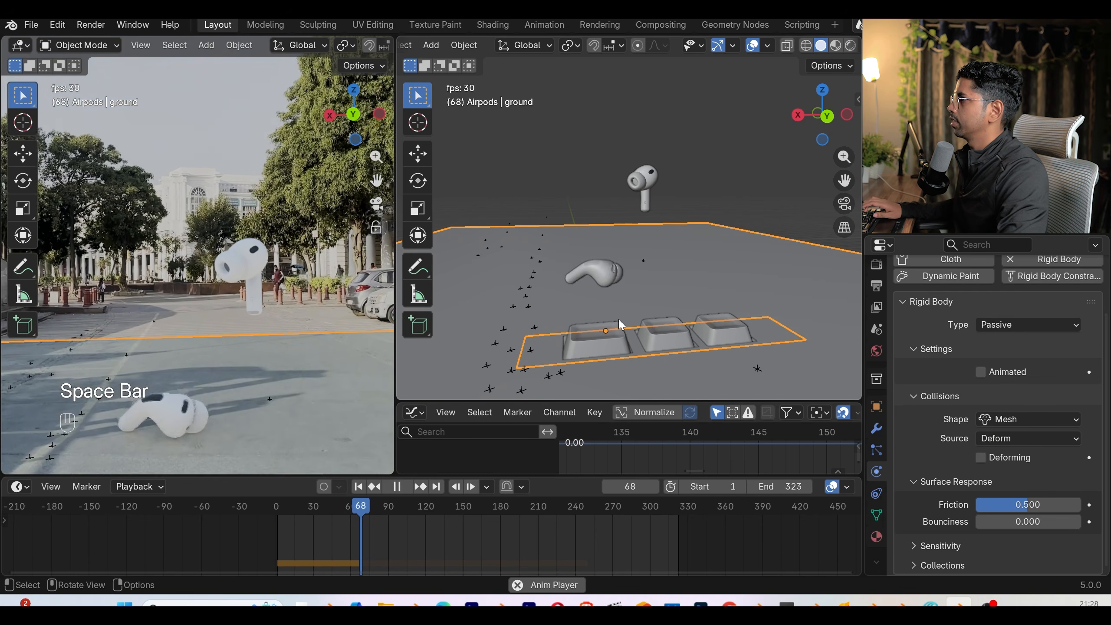
key("space")
left_click(600, 280)
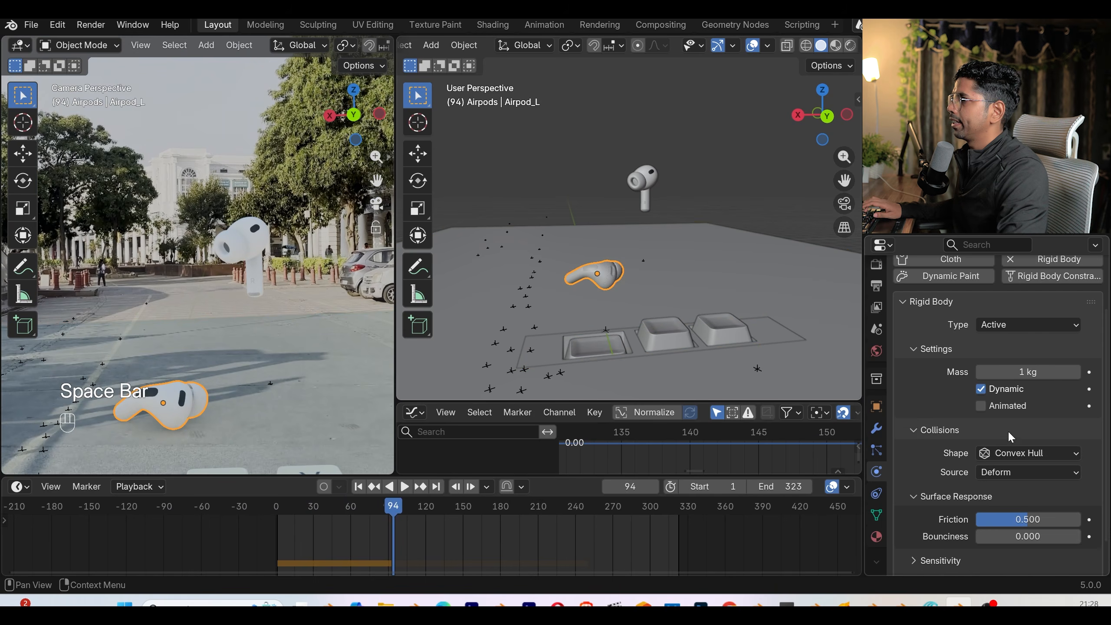
key("space")
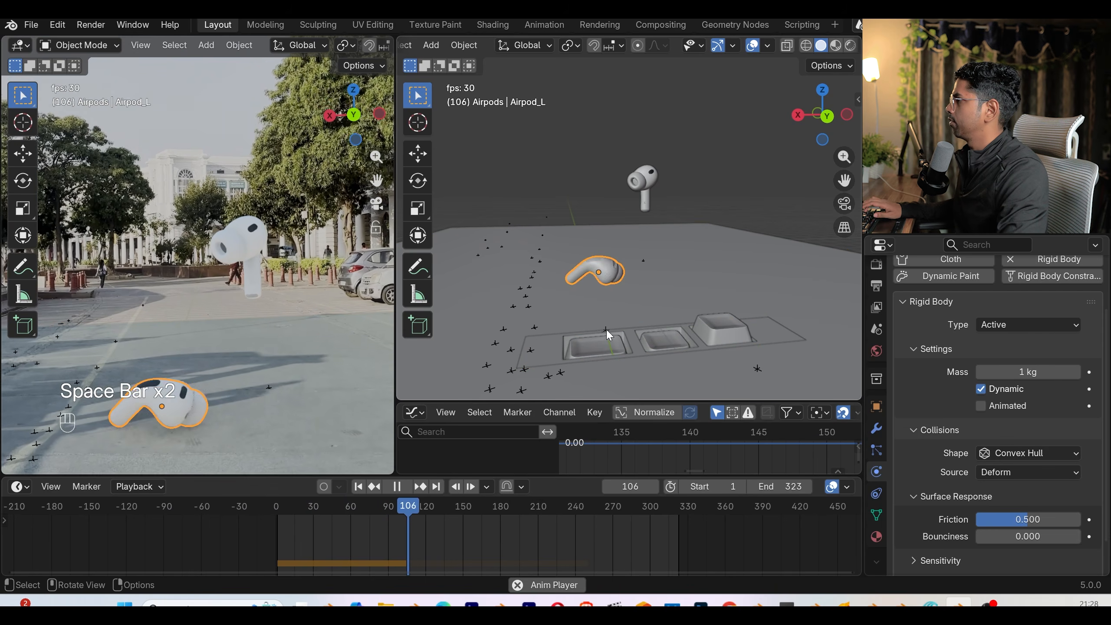
key("space")
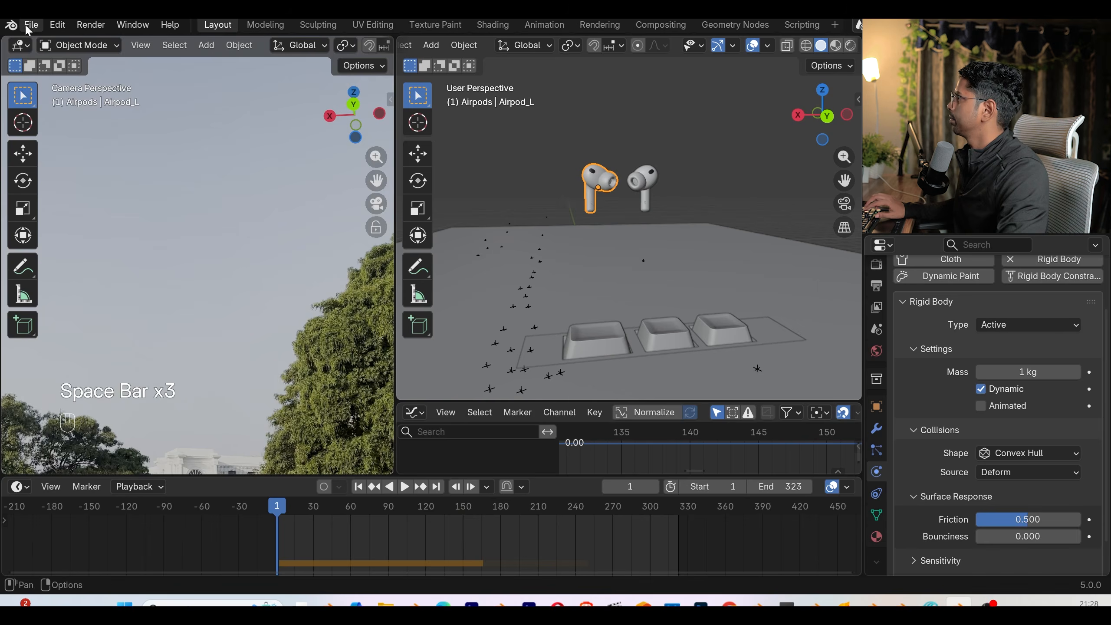
- Save an incremental version of the file and add rigid body physics to Airpod_R
left_click(32, 24)
left_click(110, 174)
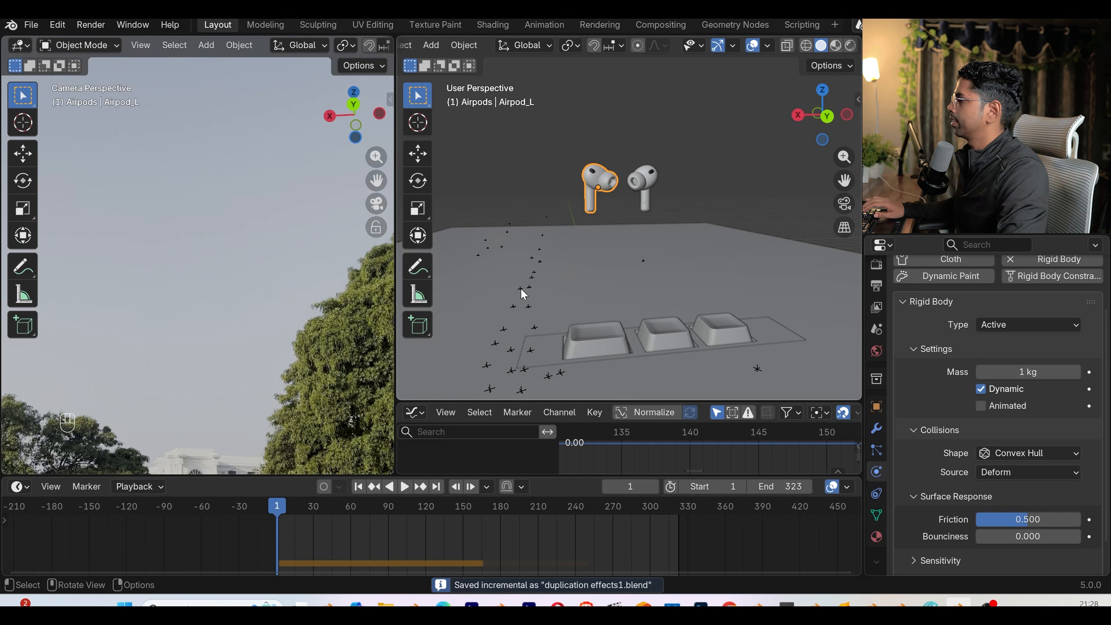
left_click(638, 189)
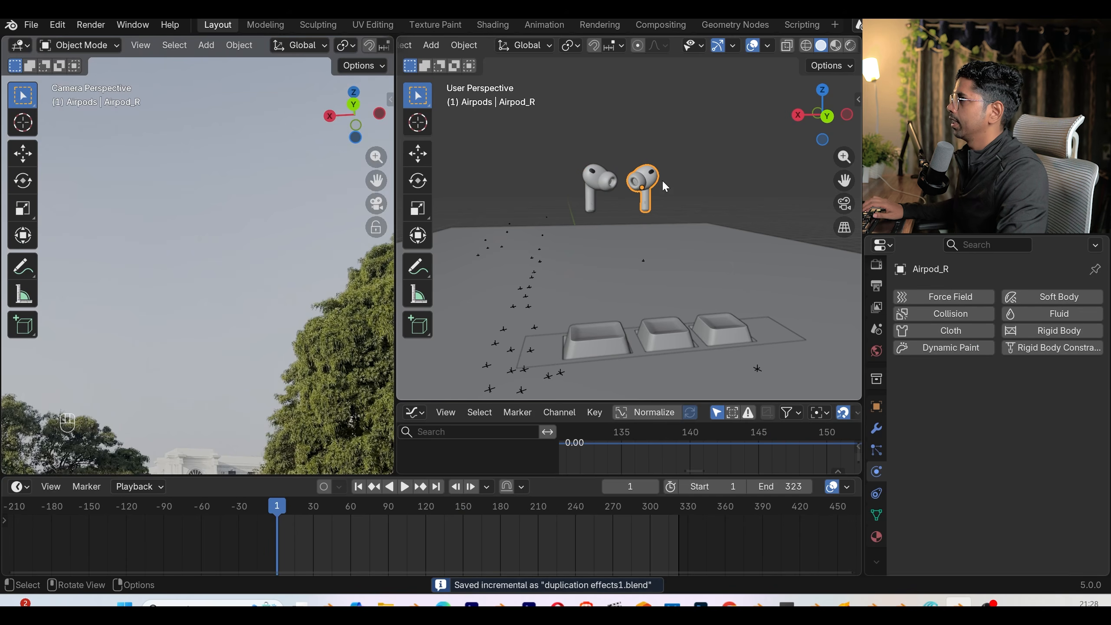
left_click(1040, 332)
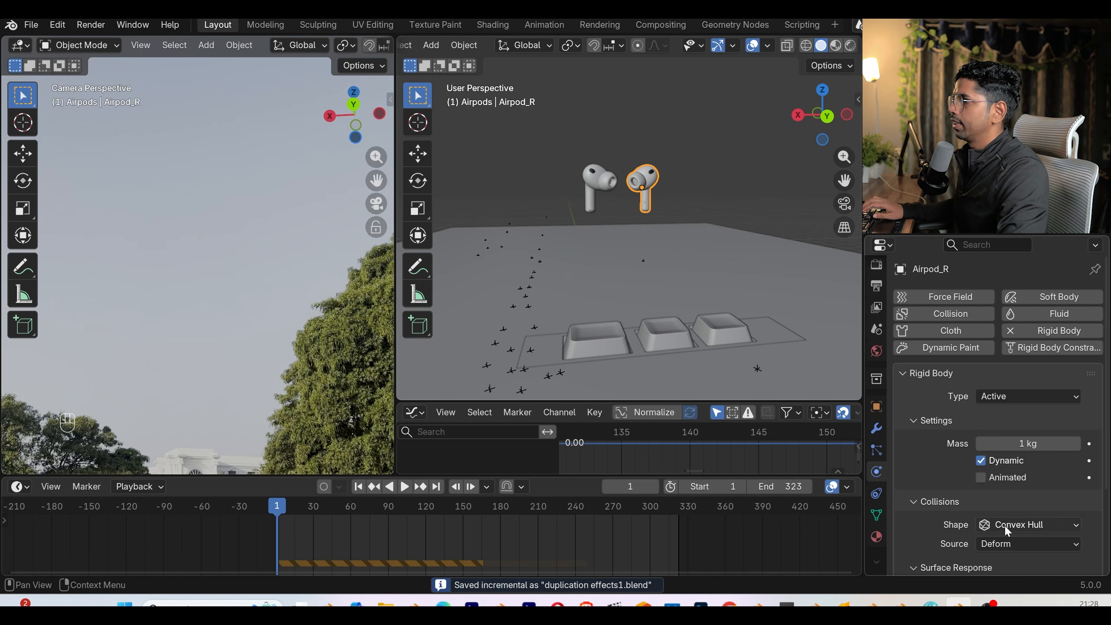
- Enable the collision margin in Airpod_R's sensitivity settings and set it to 0 m
scroll(984, 508, "down", 5)
left_click(945, 541)
scroll(957, 523, "down", 3)
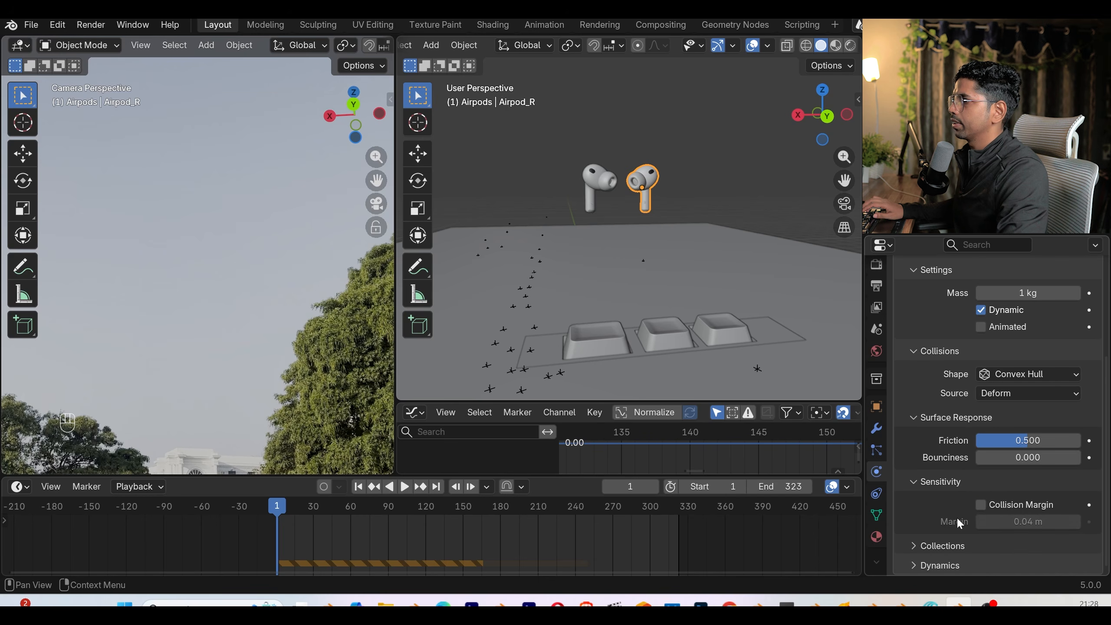
left_click(1005, 521)
type("0")
key("Return")
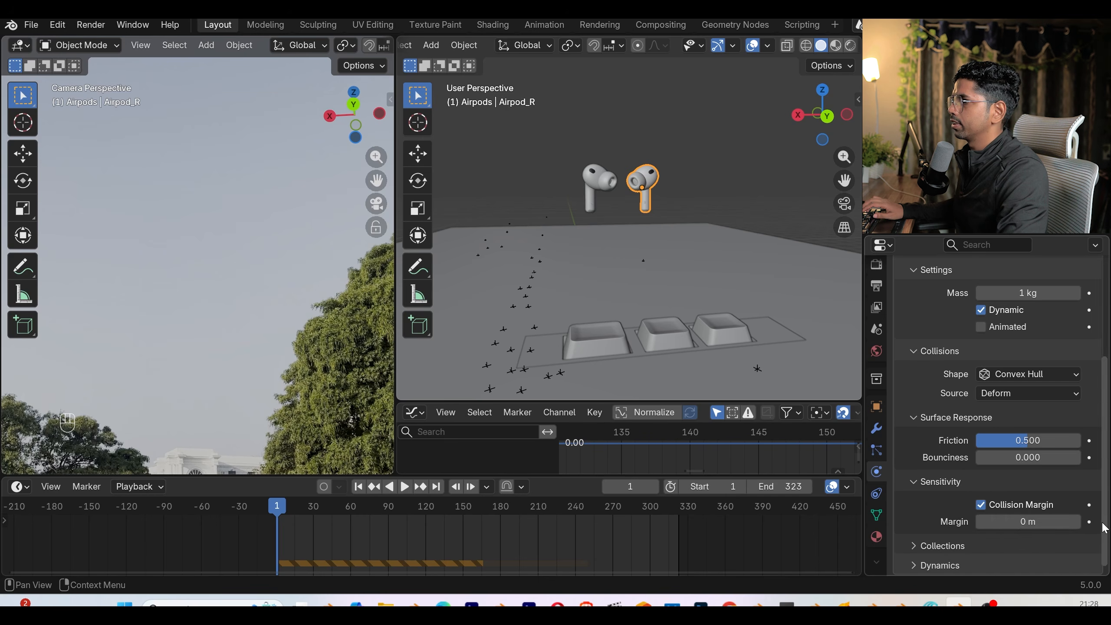
- Enable the collision margin for Airpod_L and set it to 0.001 m
left_click(603, 195)
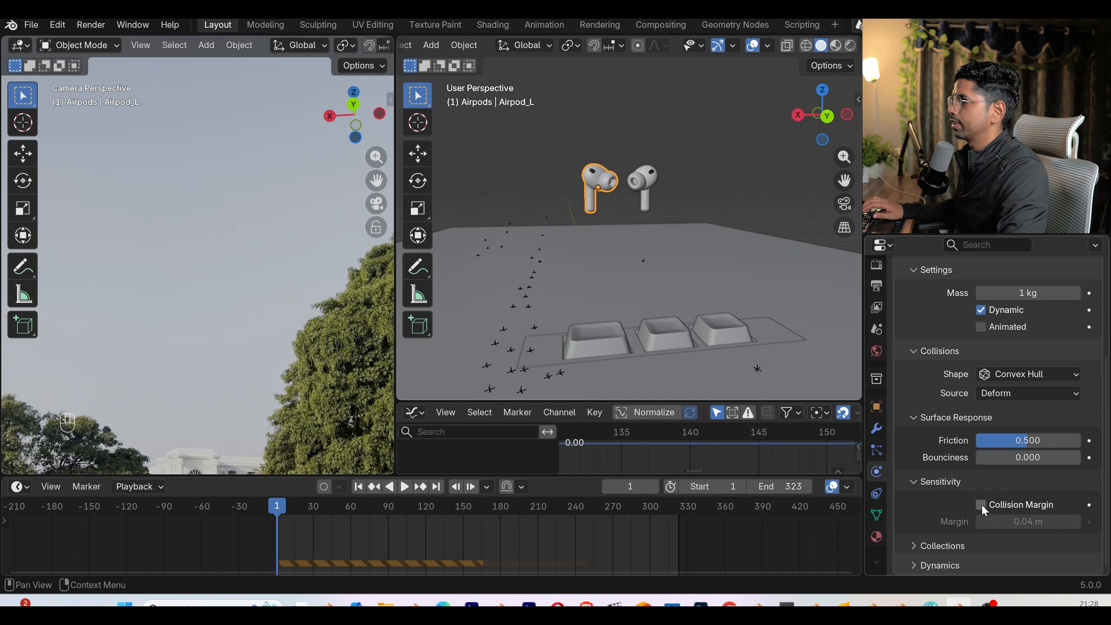
left_click(1028, 522)
type("0.001")
key("Return")
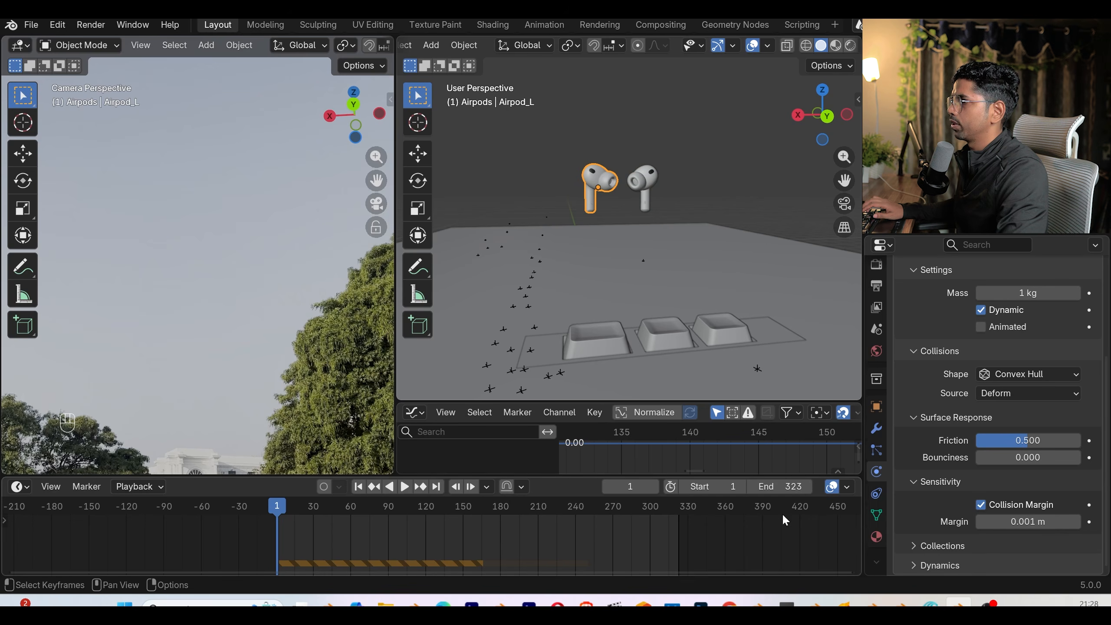
- Play the simulation to check both AirPods falling, return to the first frame, and save the file
key("space")
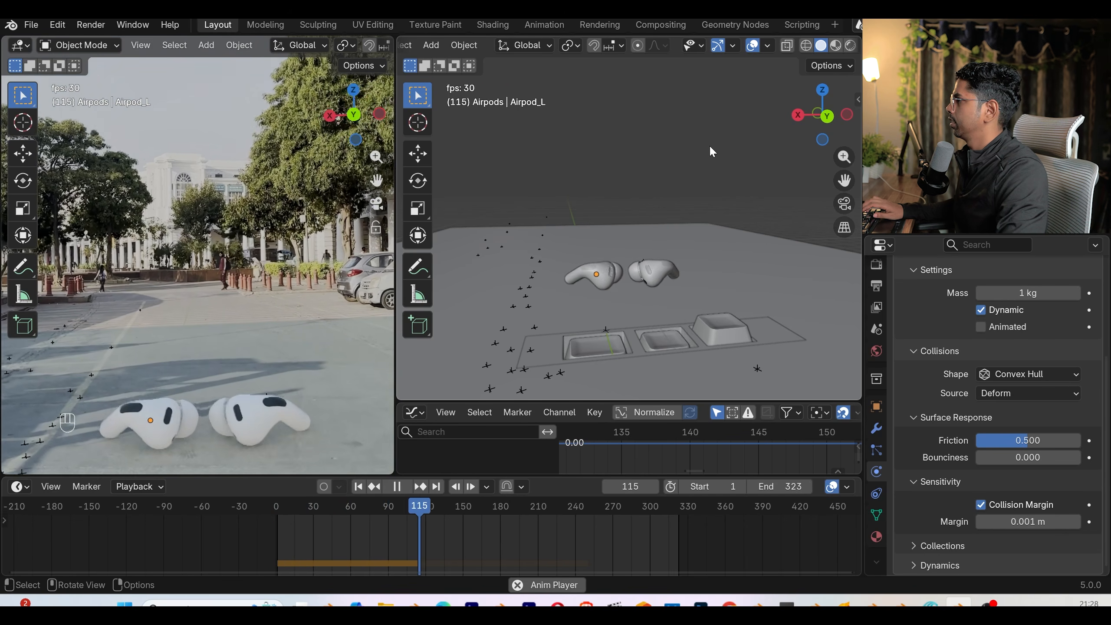
key("space")
left_click(359, 486)
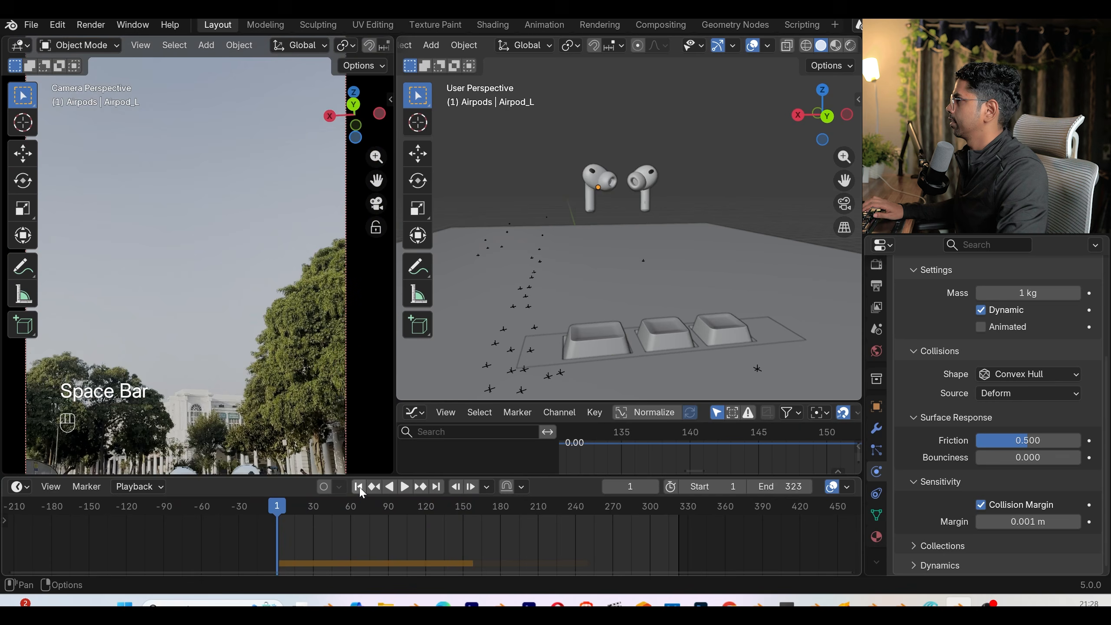
key("ctrl+s")
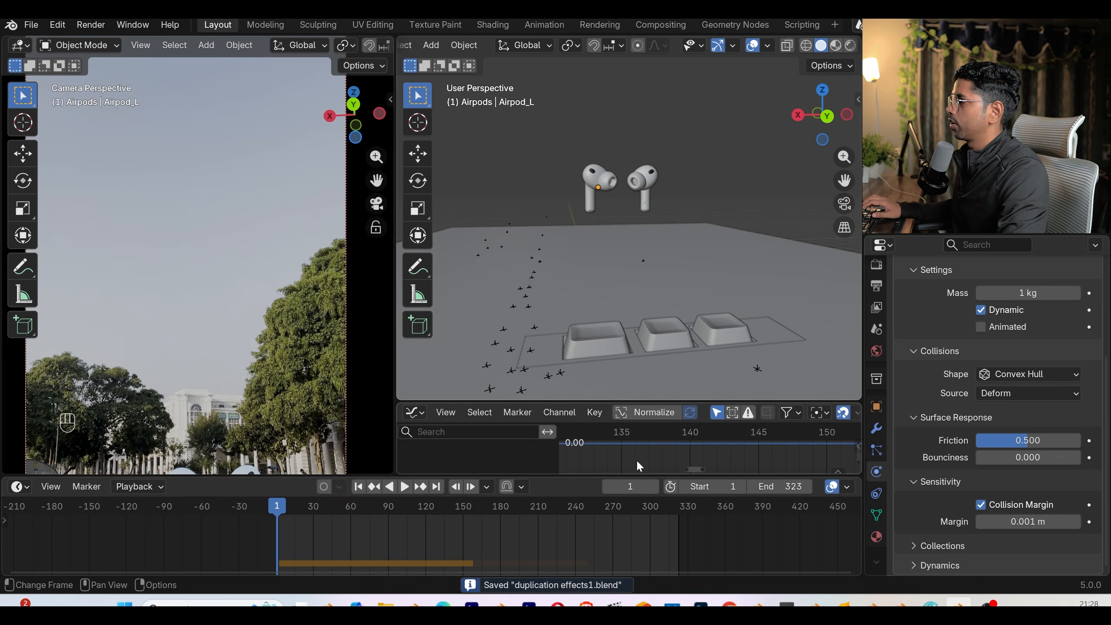
- Turn off gravity for the scene and play the simulation to check the AirPods, returning to the first frame
left_click(877, 329)
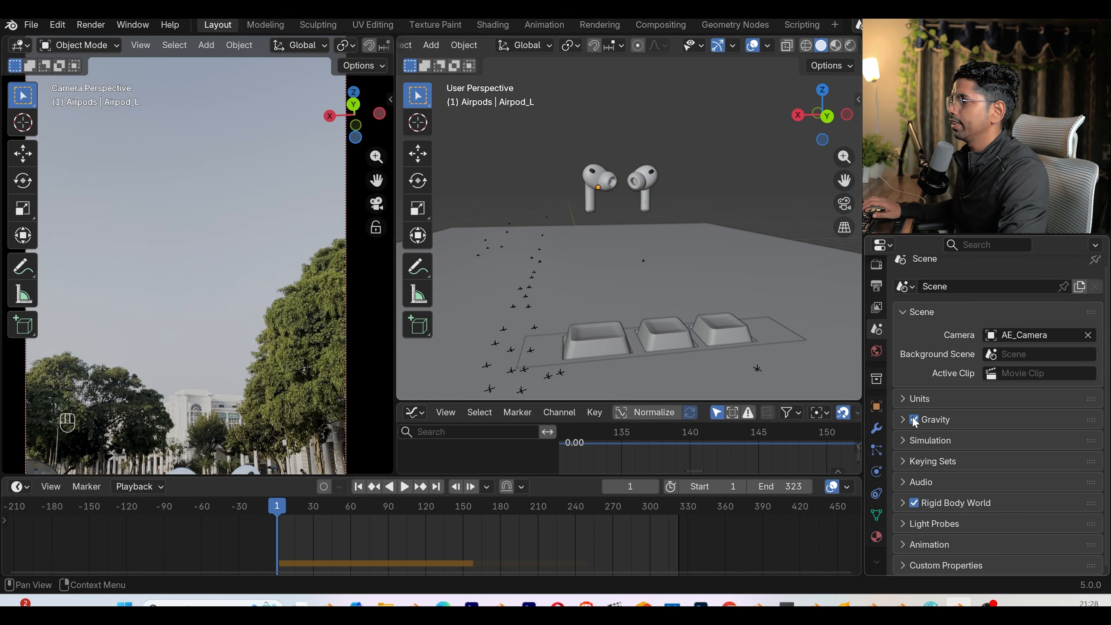
key("space")
key("space")
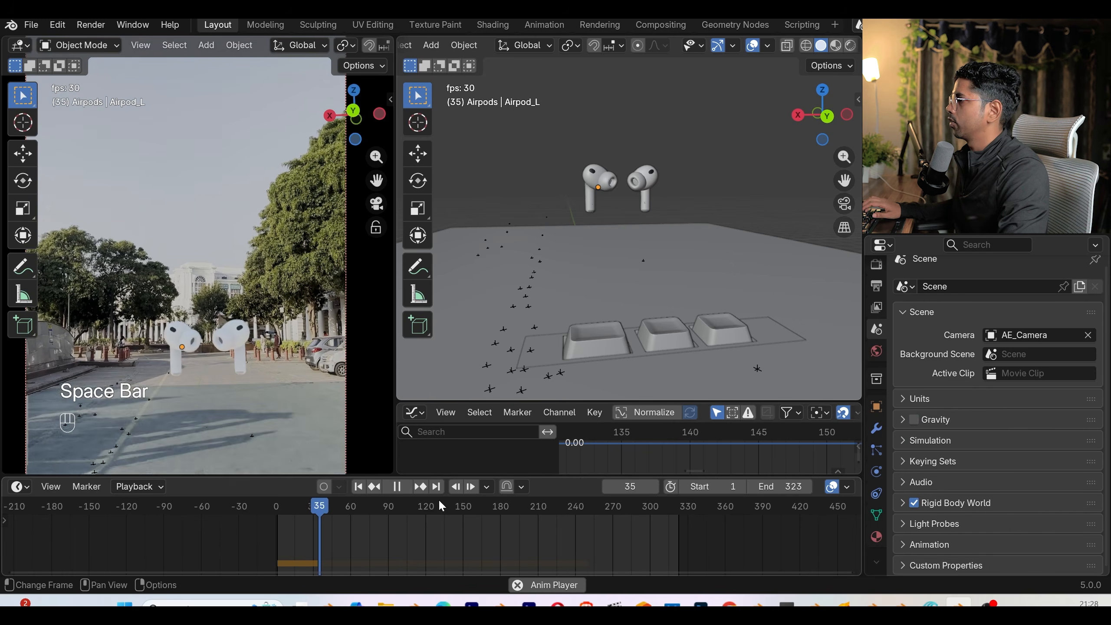
left_click(380, 486)
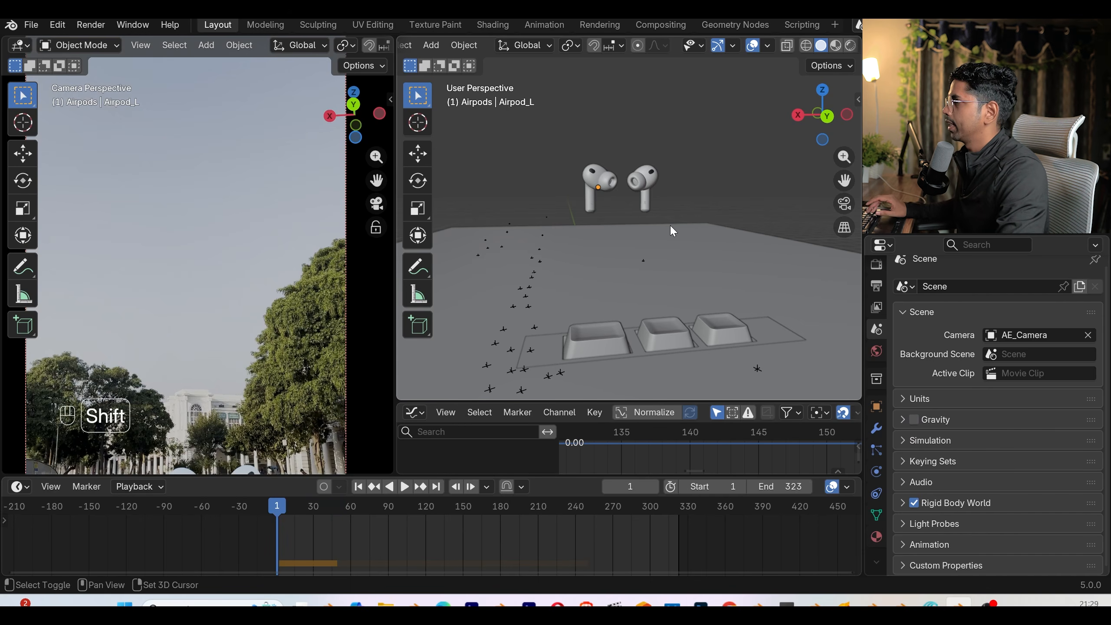
- Add a Turbulence force field and move it into a new collection named forces
key("shift+a")
mouse_move(612, 527)
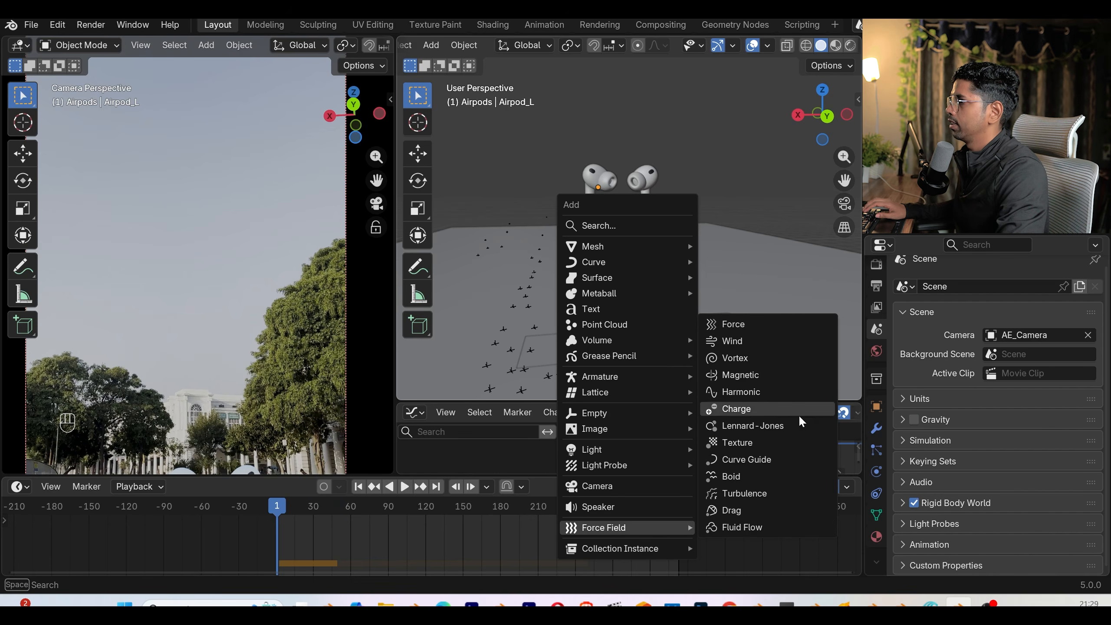
left_click(763, 495)
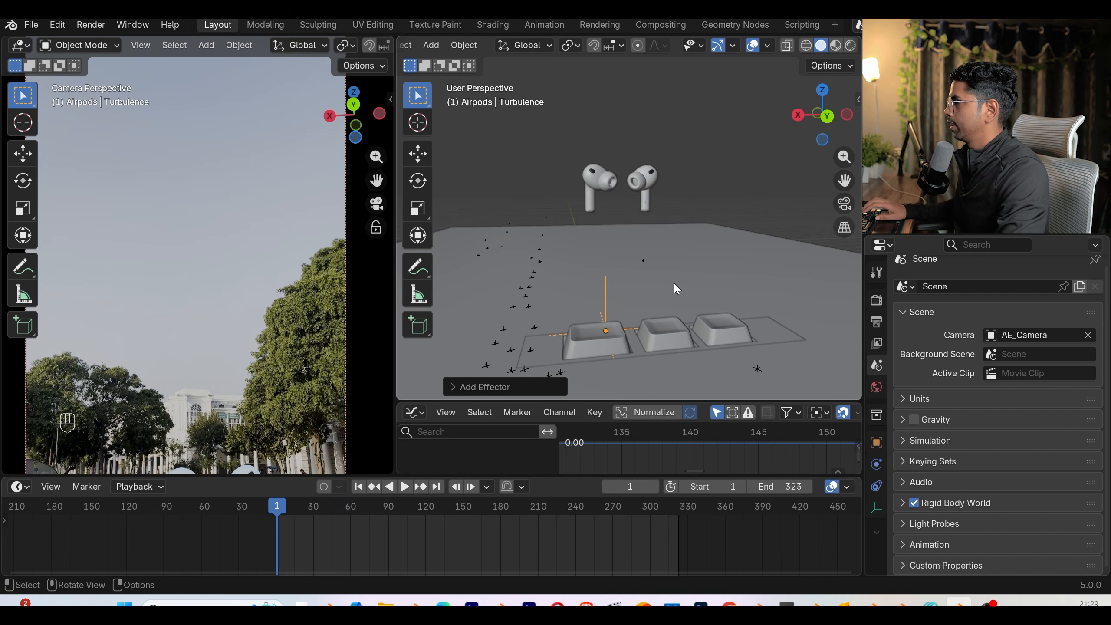
key("m")
left_click(674, 283)
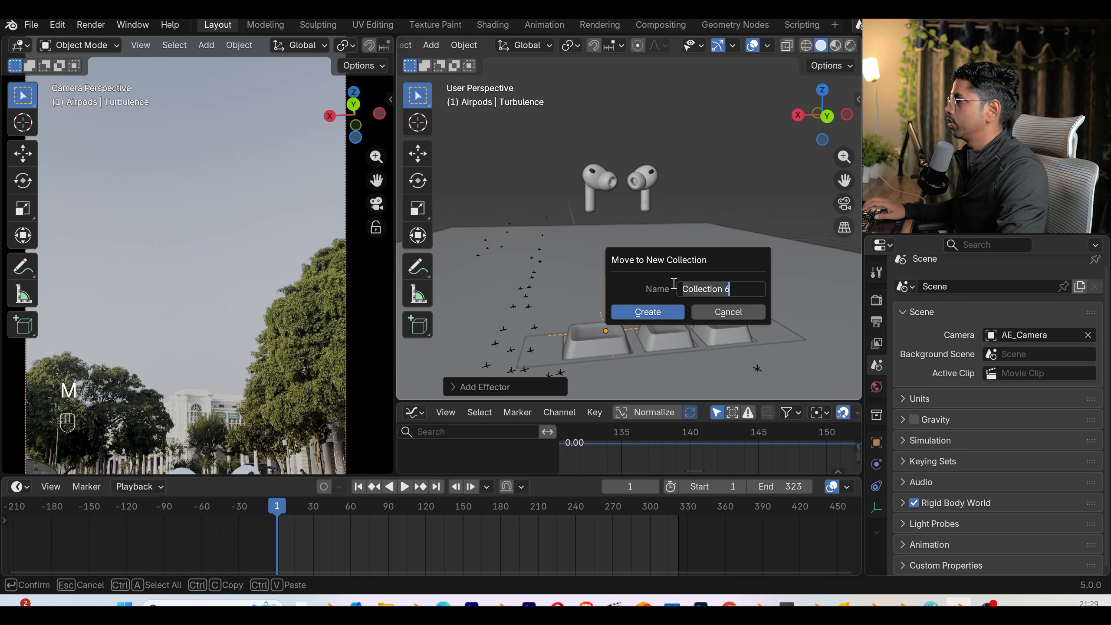
type("forces")
key("Return")
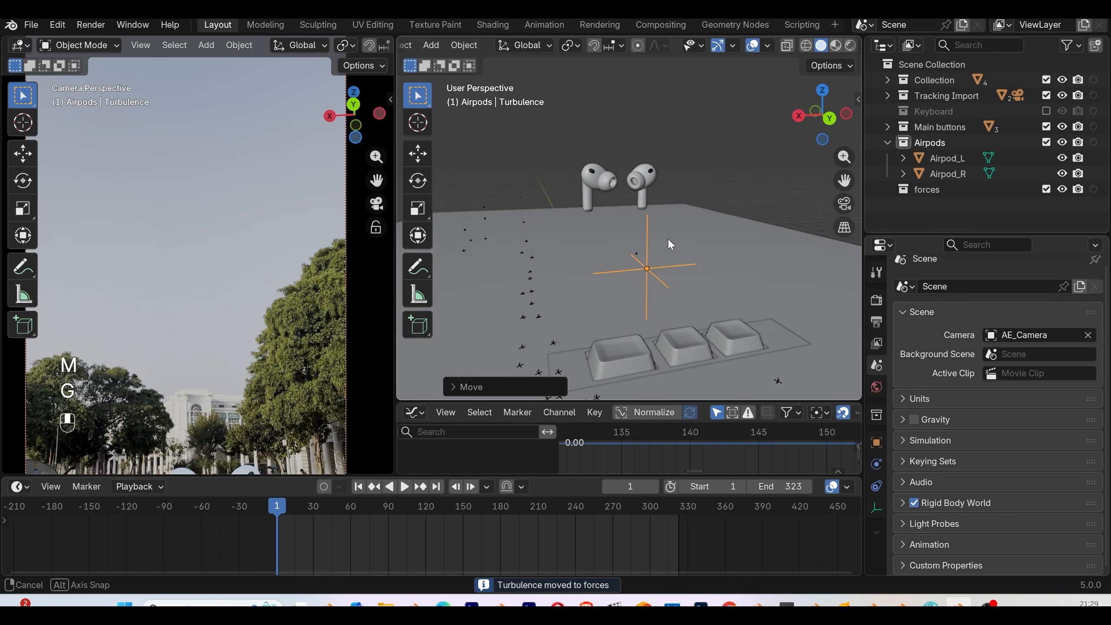
- Move the turbulence field from the keys toward the AirPods
middle_click_drag(667, 242, 718, 281)
key("g")
left_click(634, 228)
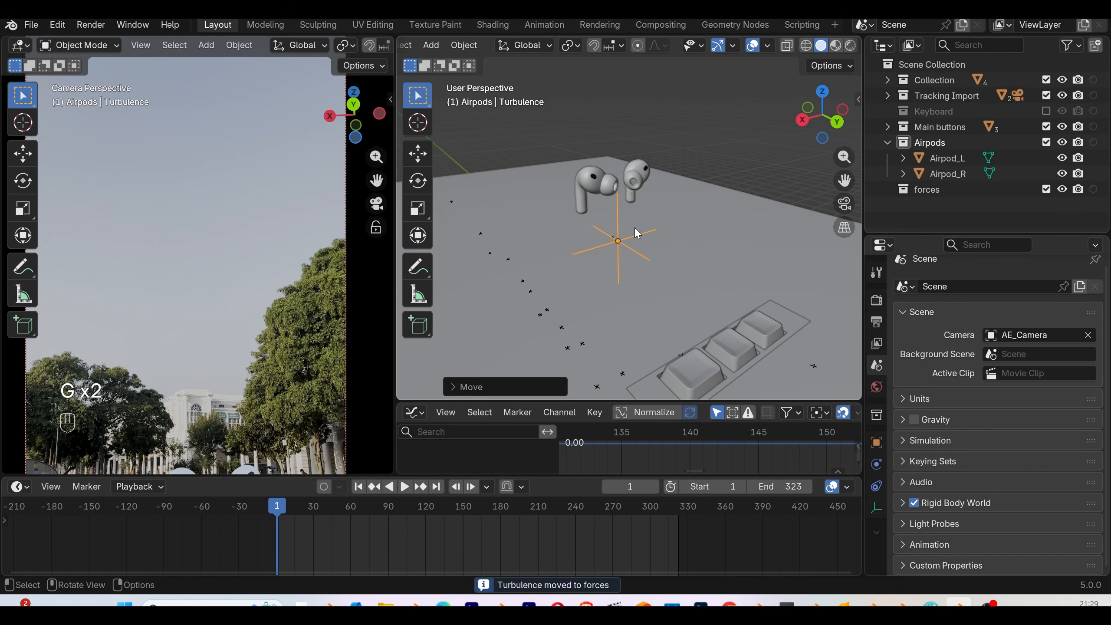
- Show empties in the outliner and collapse the Airpods collection
left_click(1070, 45)
left_click(969, 405)
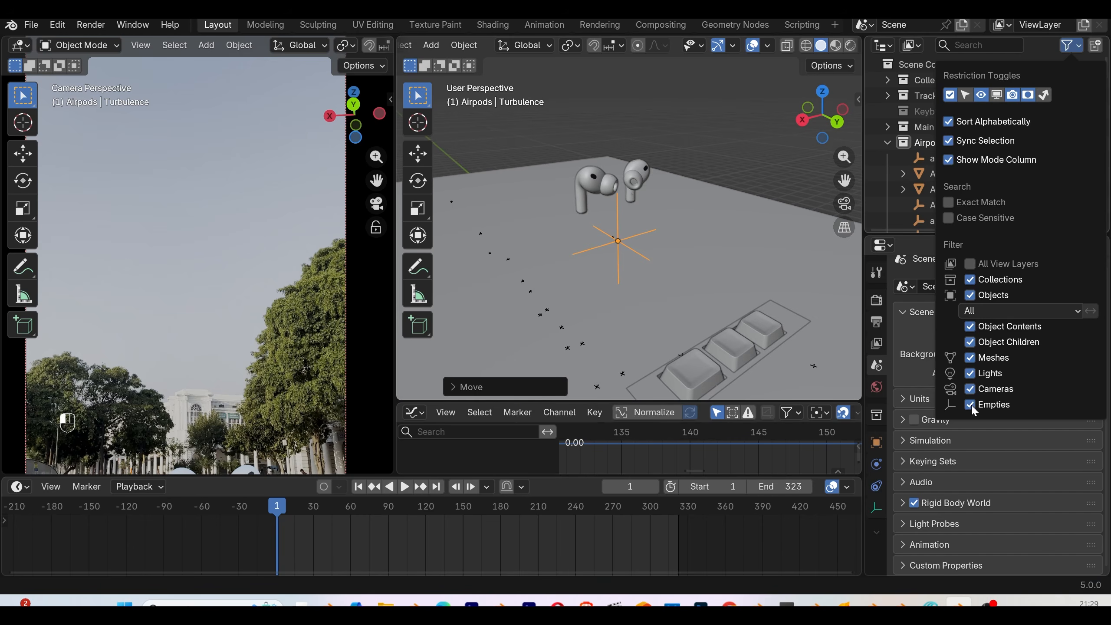
left_click(887, 143)
- Centre the turbulence field between the AirPods in top view, lower it beneath them, and play the simulation
middle_click_drag(704, 228, 650, 244)
key("KP_7")
key("g")
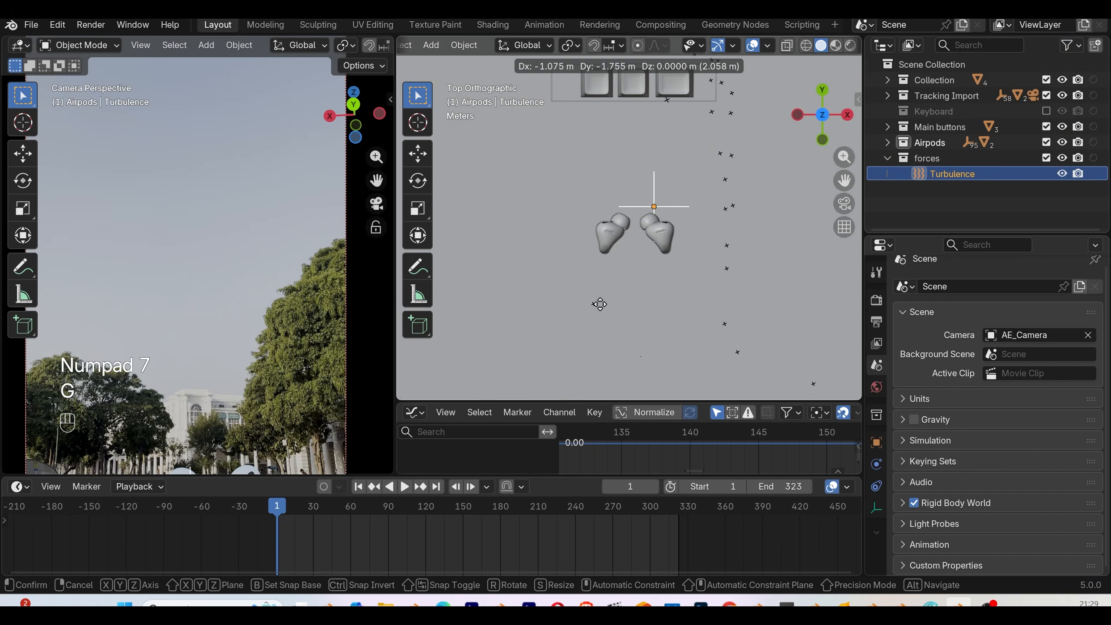
left_click(565, 332)
middle_click_drag(565, 332, 708, 213)
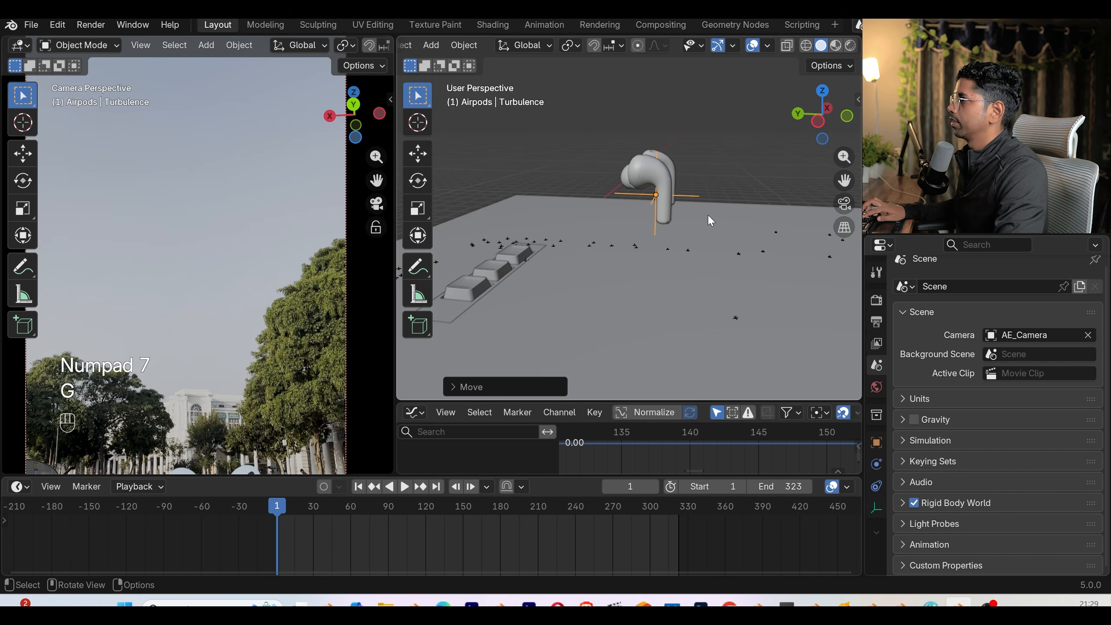
key("g")
left_click(702, 305)
key("space")
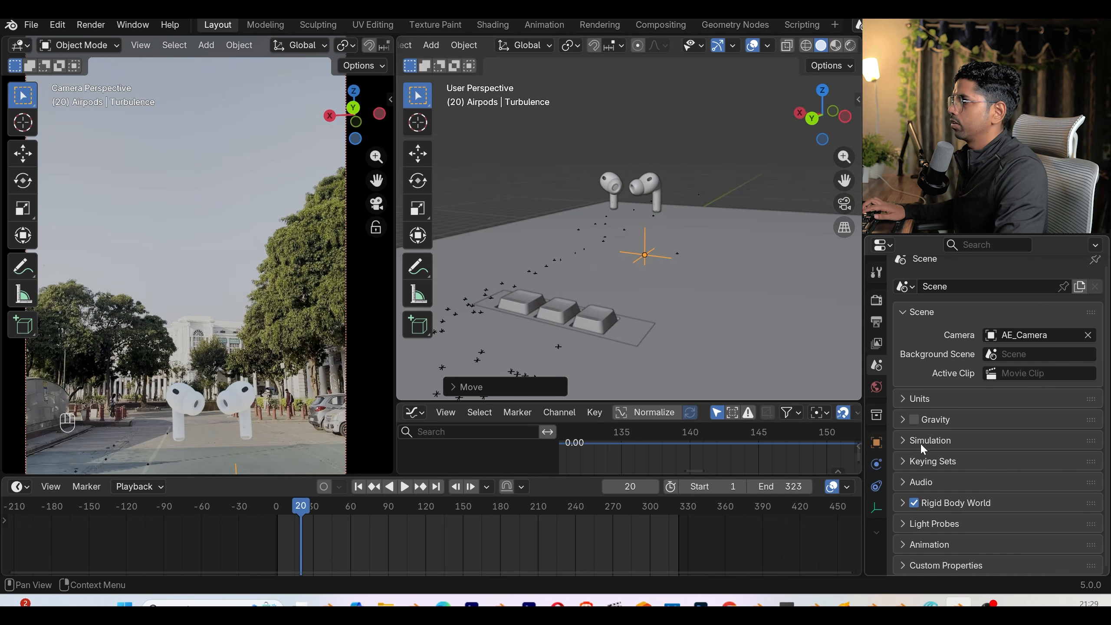
- Turn gravity back on, set its Z value to -1 m/s², and return to the first frame
left_click(913, 420)
left_click(945, 420)
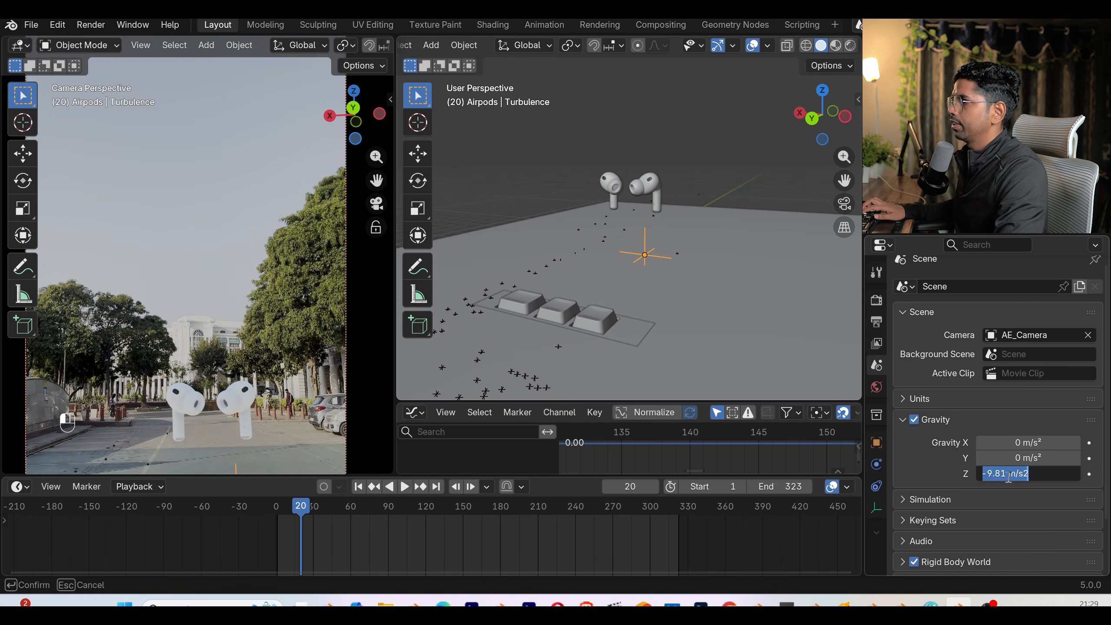
type("1")
key("Return")
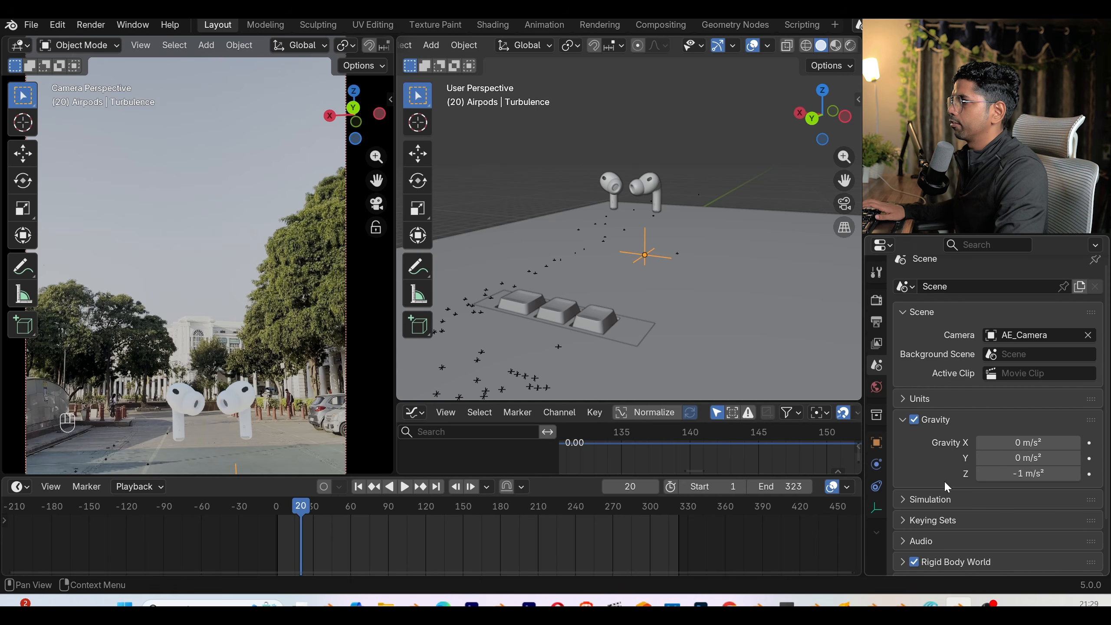
scroll(932, 531, "down", 3)
left_click(925, 440)
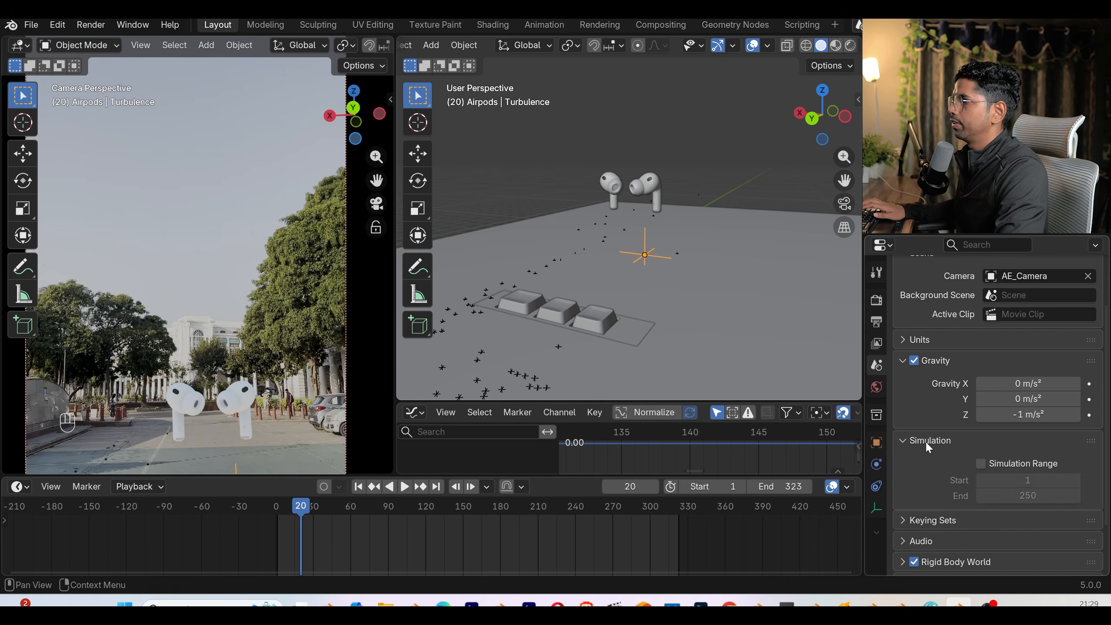
left_click(925, 440)
left_click(358, 486)
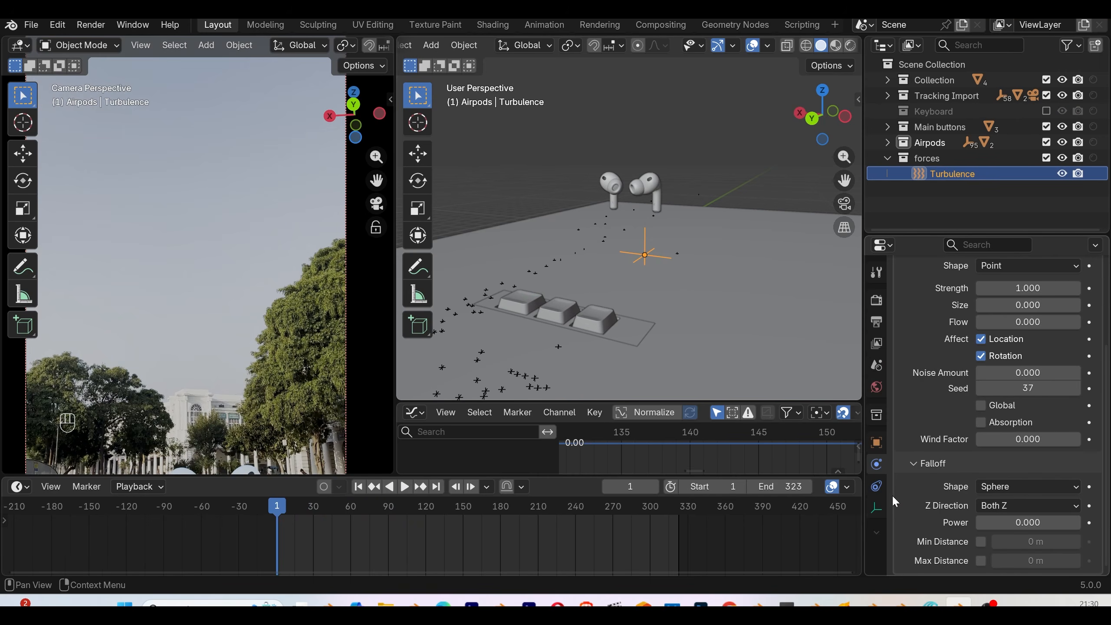
- Set the turbulence field's strength to 100, its size to 1, and its flow to 1
scroll(962, 397, "up", 5)
left_click(1028, 380)
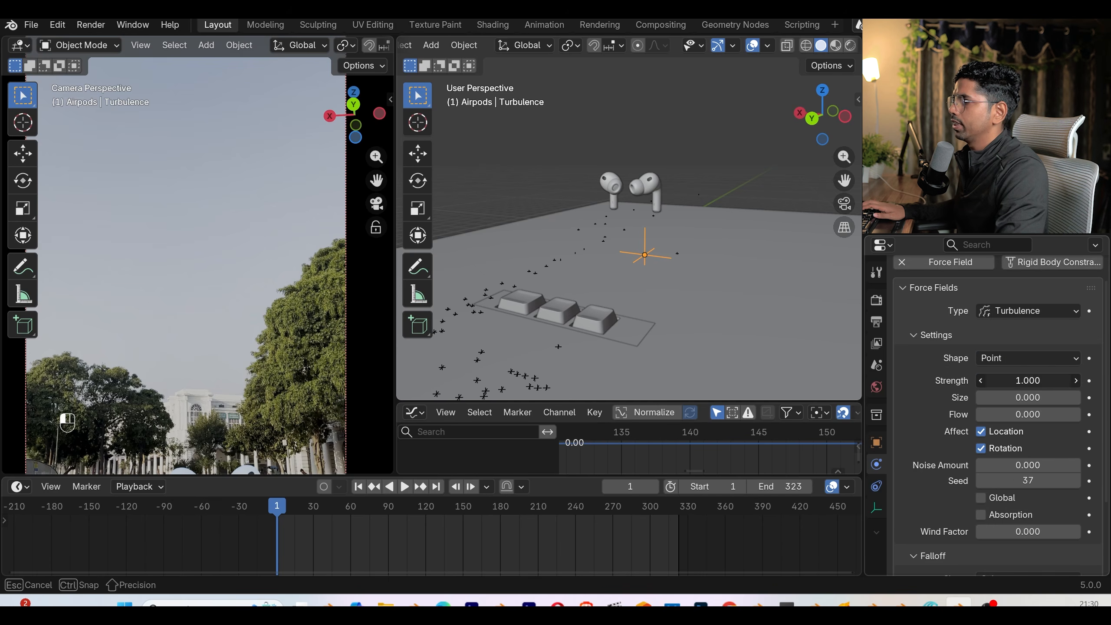
type("100")
key("Return")
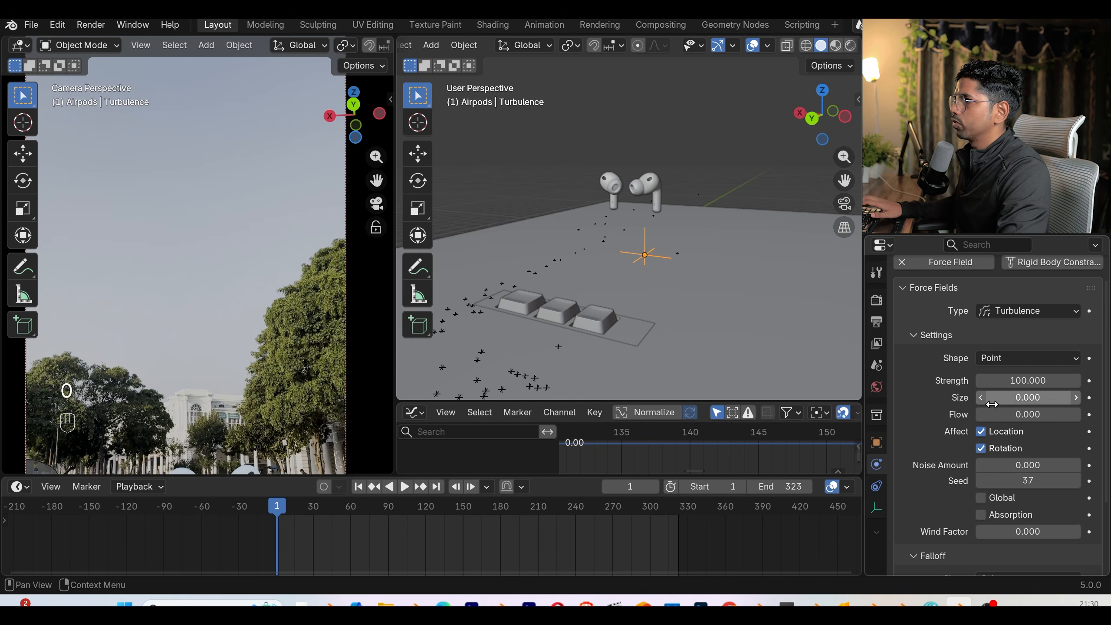
left_click(1020, 398)
type("1")
key("Return")
left_click(1028, 415)
type("1")
key("Return")
- Play the simulation to check the turbulence's effect on the AirPods and return to the first frame
key("space")
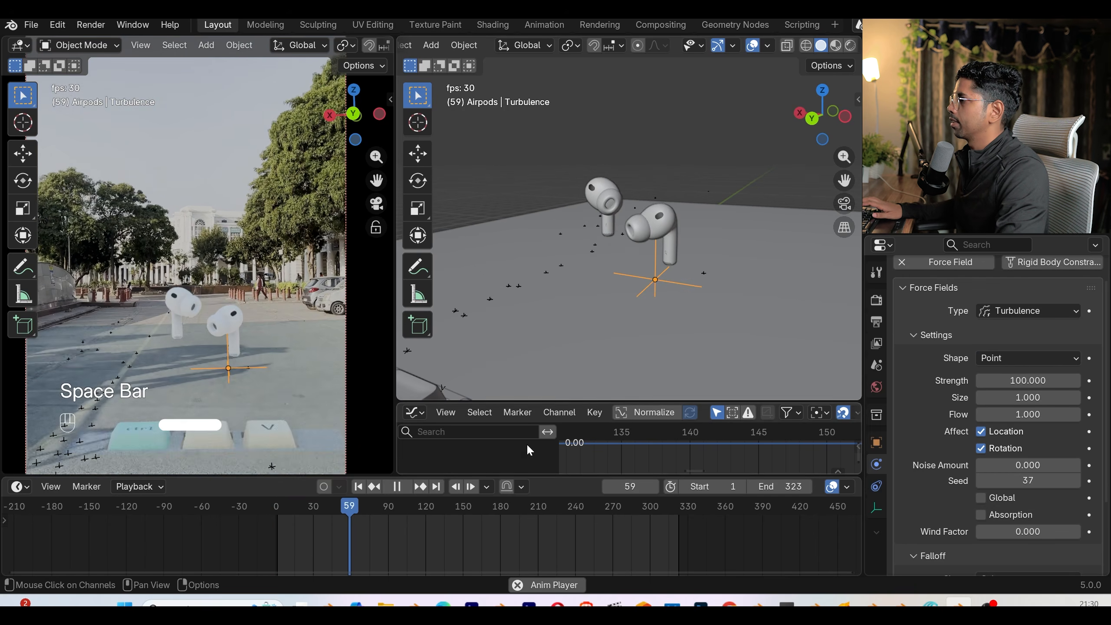
key("space")
left_click(358, 486)
- Disable the scene's gravity and play the simulation with only the turbulence acting on the AirPods
left_click(877, 365)
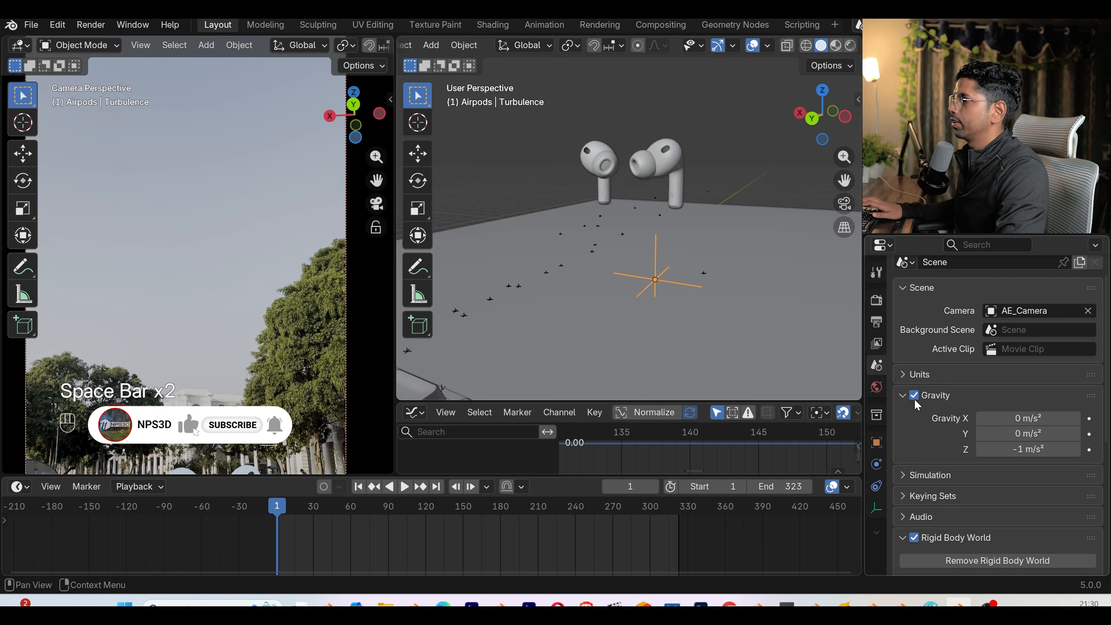
left_click(914, 396)
key("space")
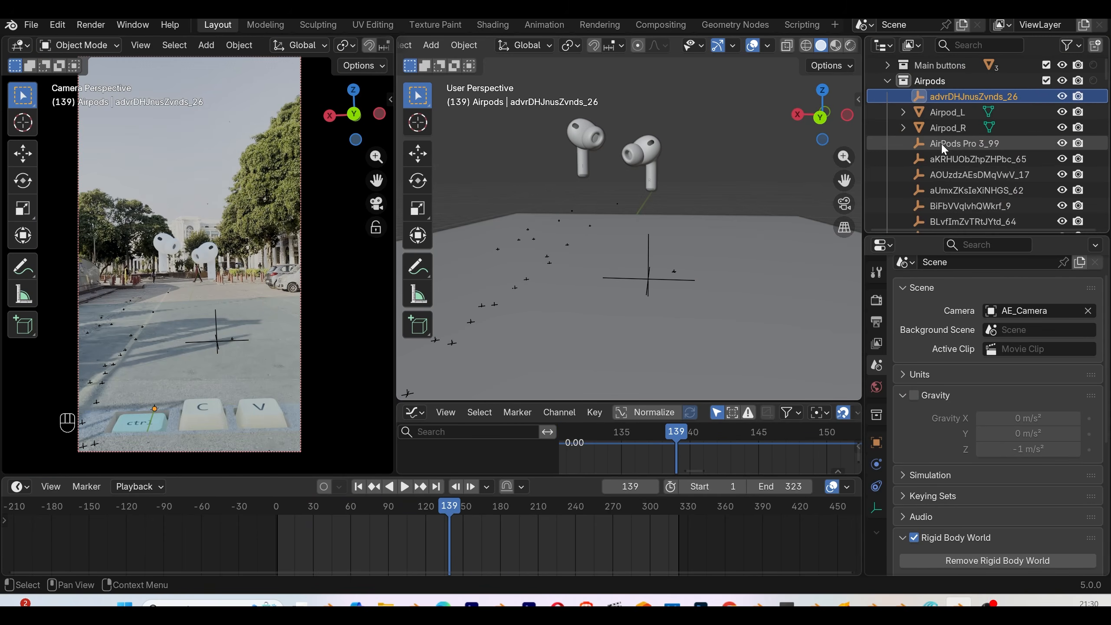
- Delete all the leftover empties from the Airpods collection, keeping only Airpod_L and Airpod_R
left_click(942, 144)
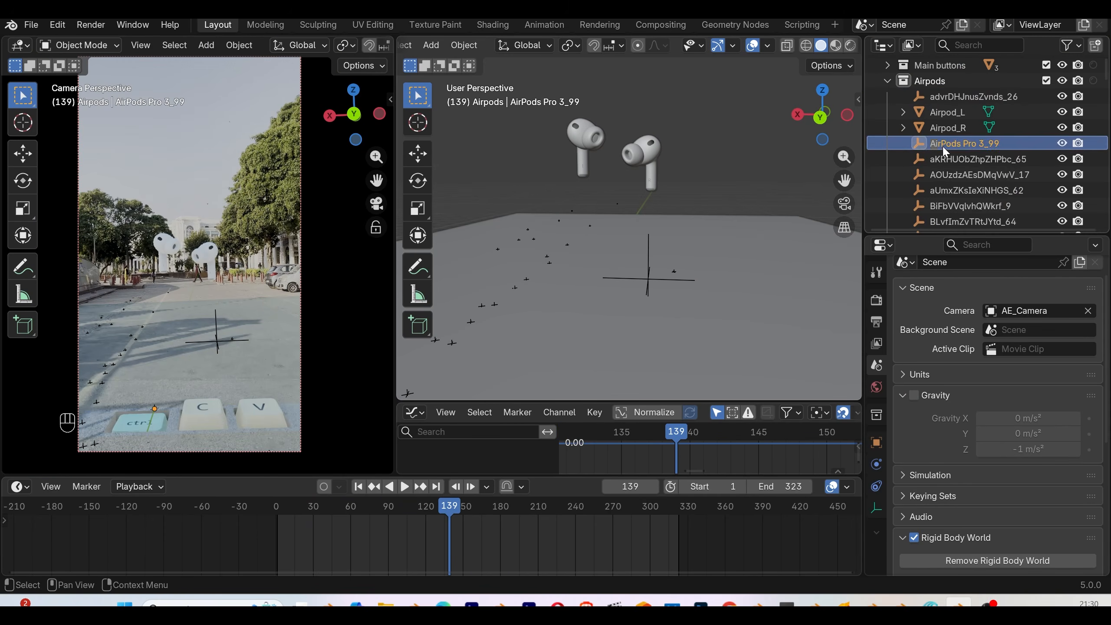
scroll(953, 187, "down", 15)
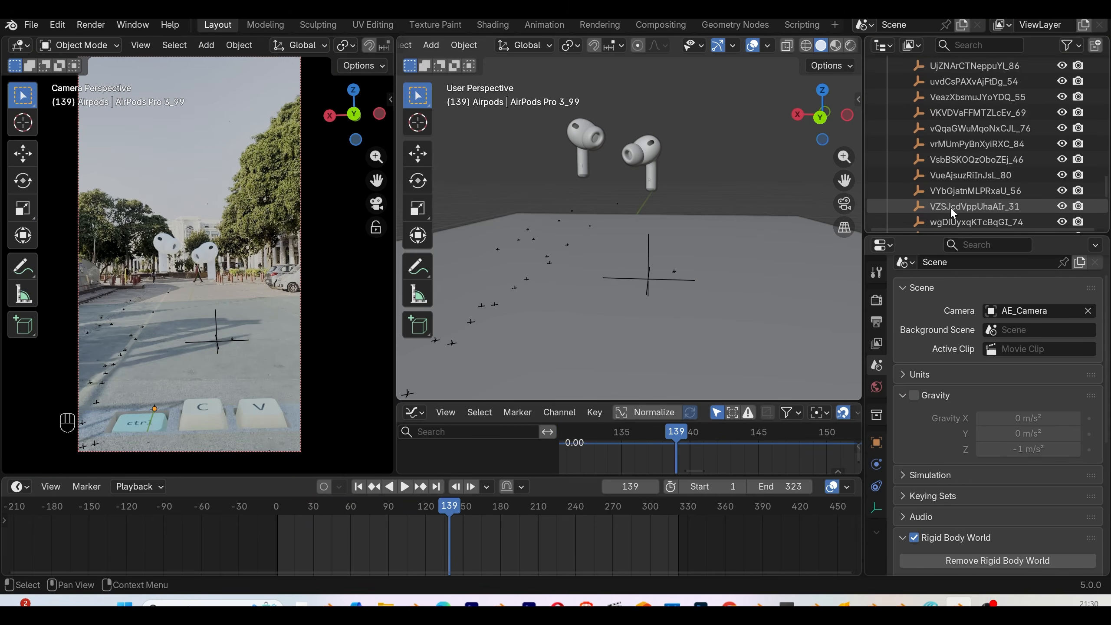
left_click(953, 199, "shift")
key("Delete")
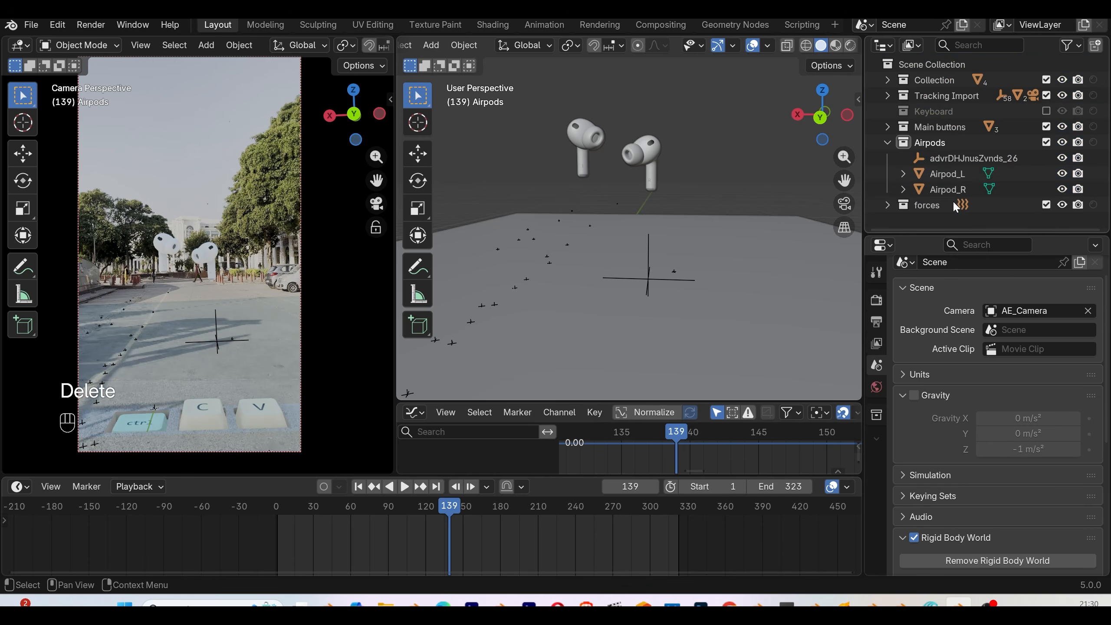
left_click(953, 173)
left_click(952, 160)
key("Delete")
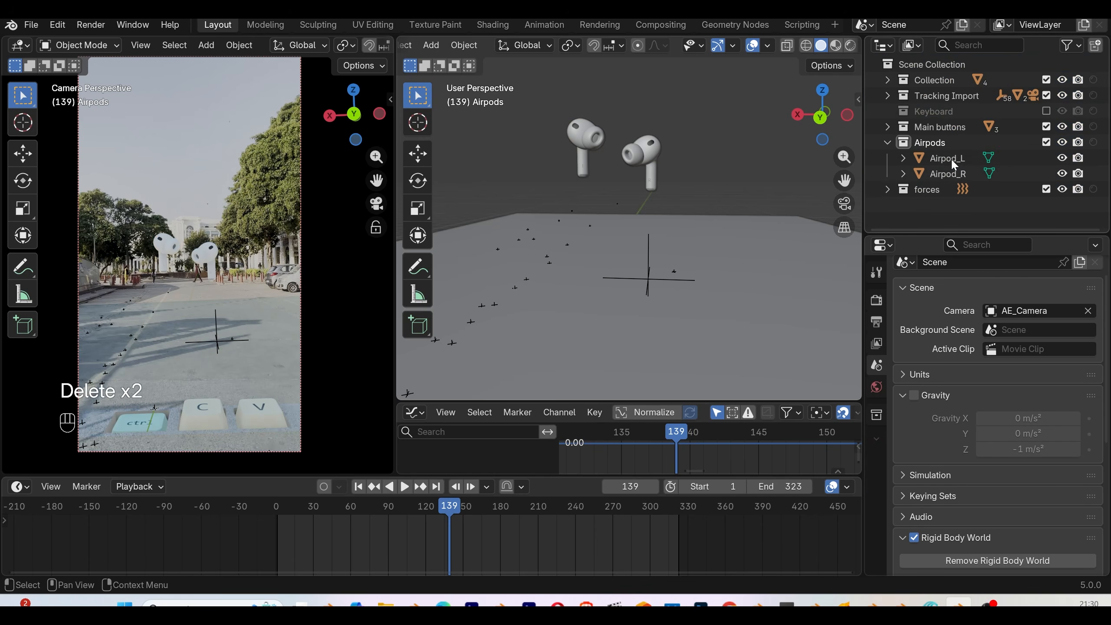
- Duplicate both AirPods in place and delete the right AirPod's copy
left_click(951, 158)
left_click(949, 174, "shift")
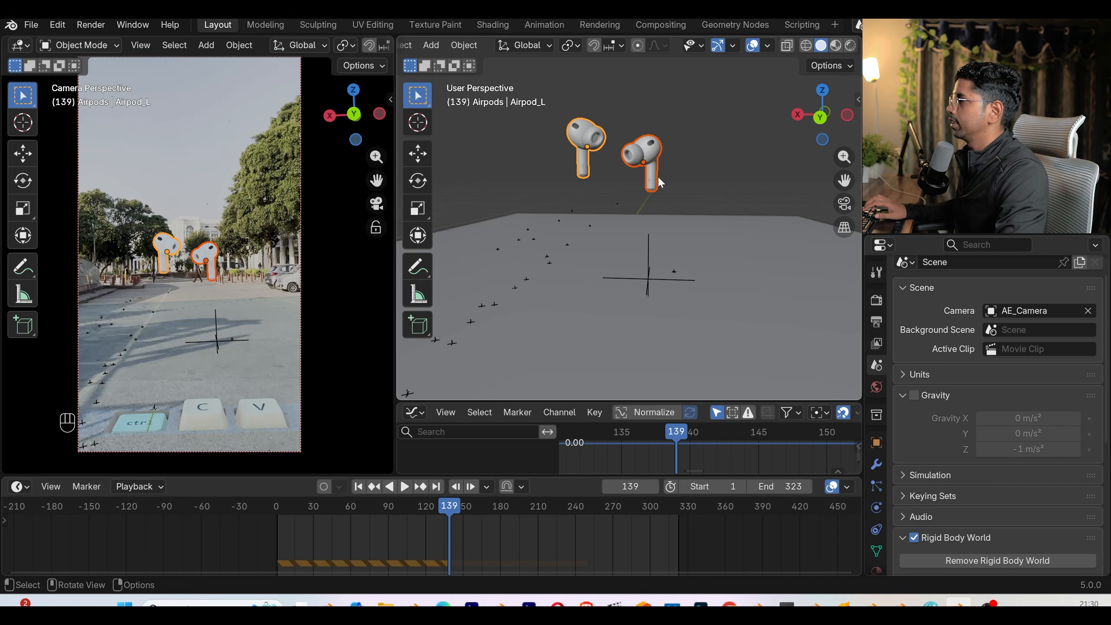
key("shift")
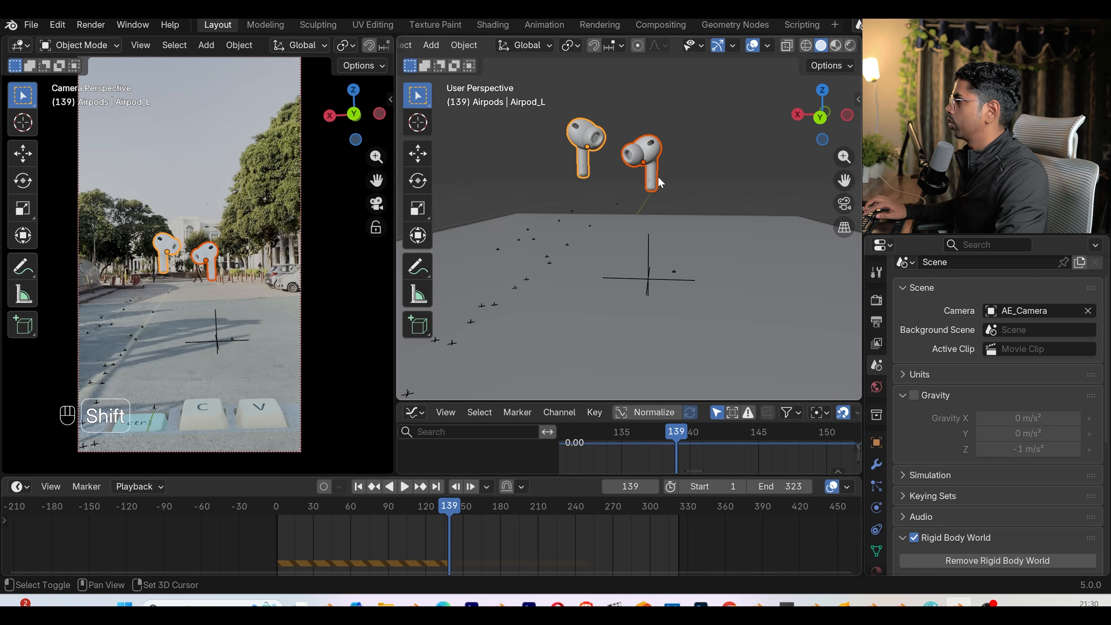
key("shift+d")
left_click(660, 184)
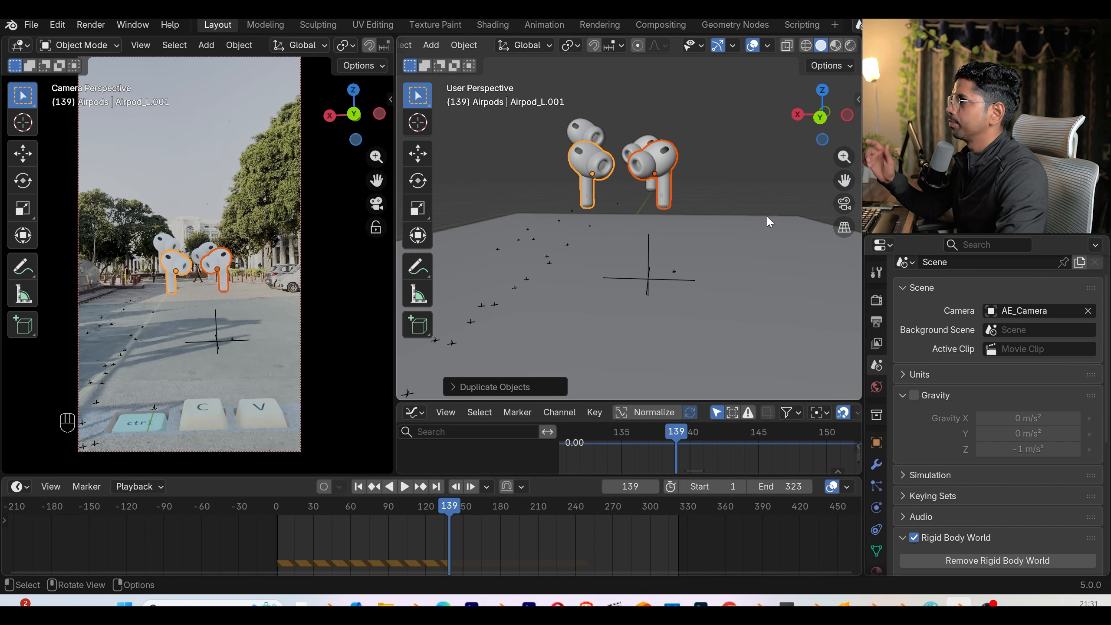
key("Delete")
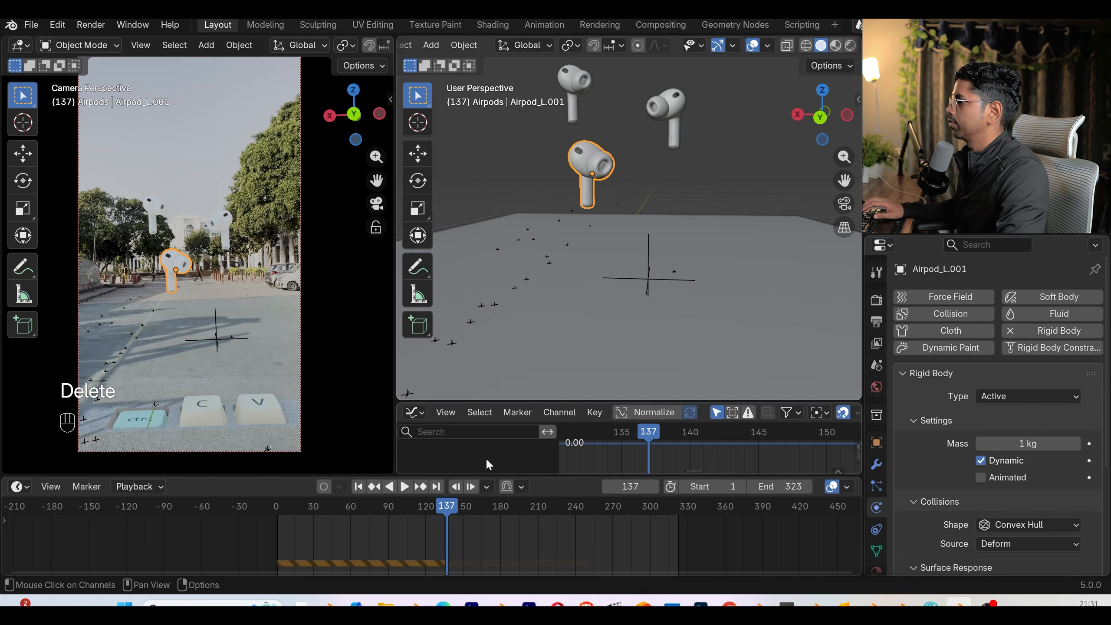
- Enable Animated in the duplicated left AirPod's rigid body settings and keyframe it at frame 143
mouse_move(447, 506)
left_mouse_down()
mouse_move(409, 507)
mouse_move(457, 507)
left_mouse_up()
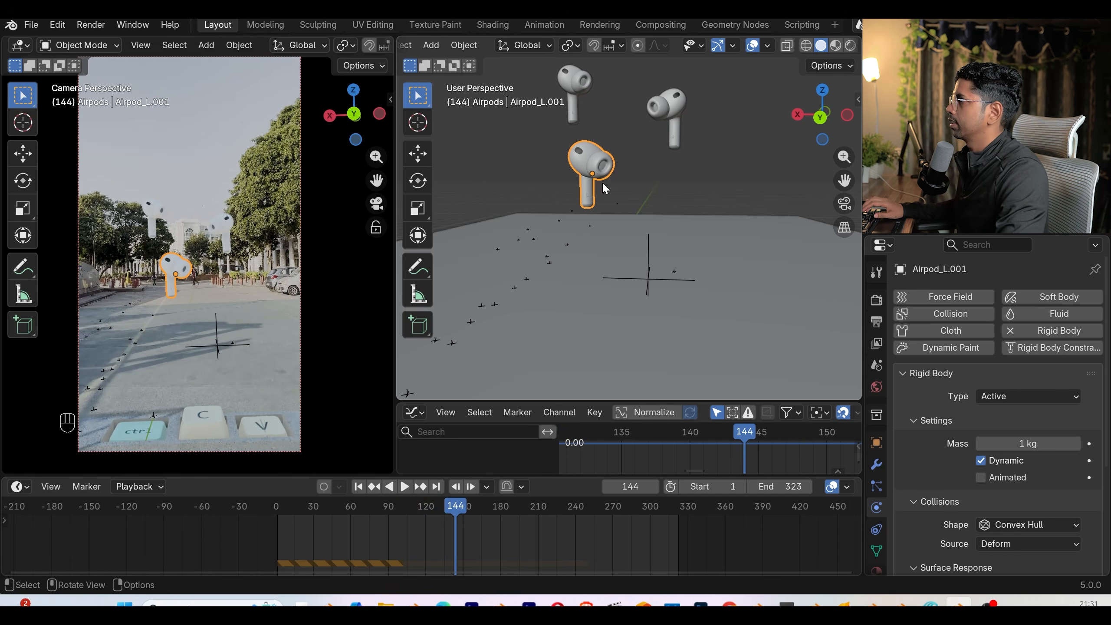
left_click(981, 478)
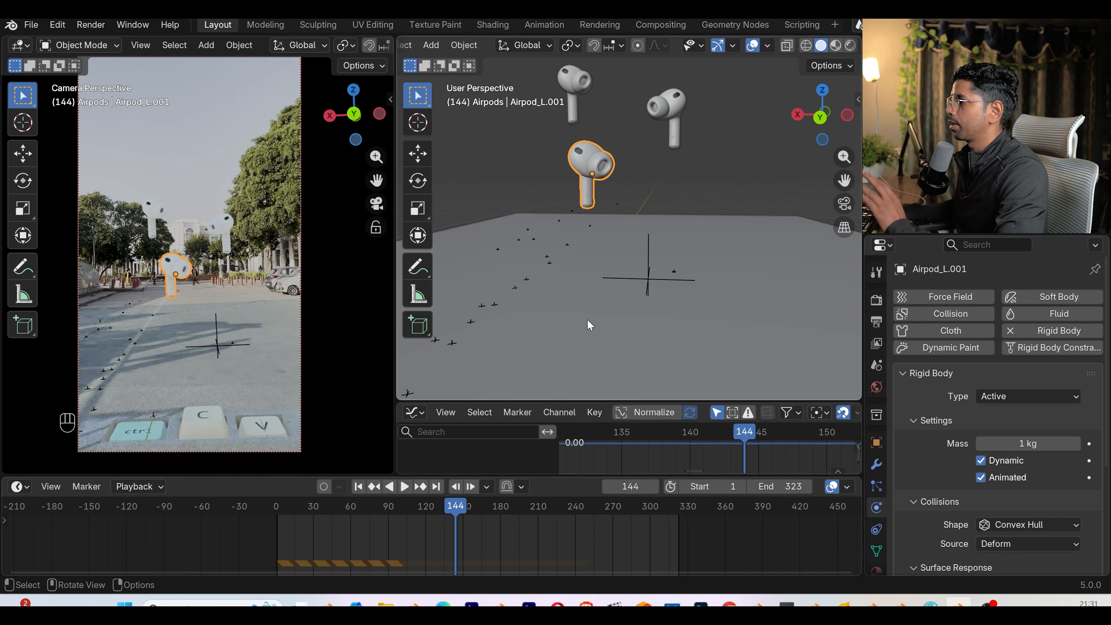
scroll(493, 527, "up", 17)
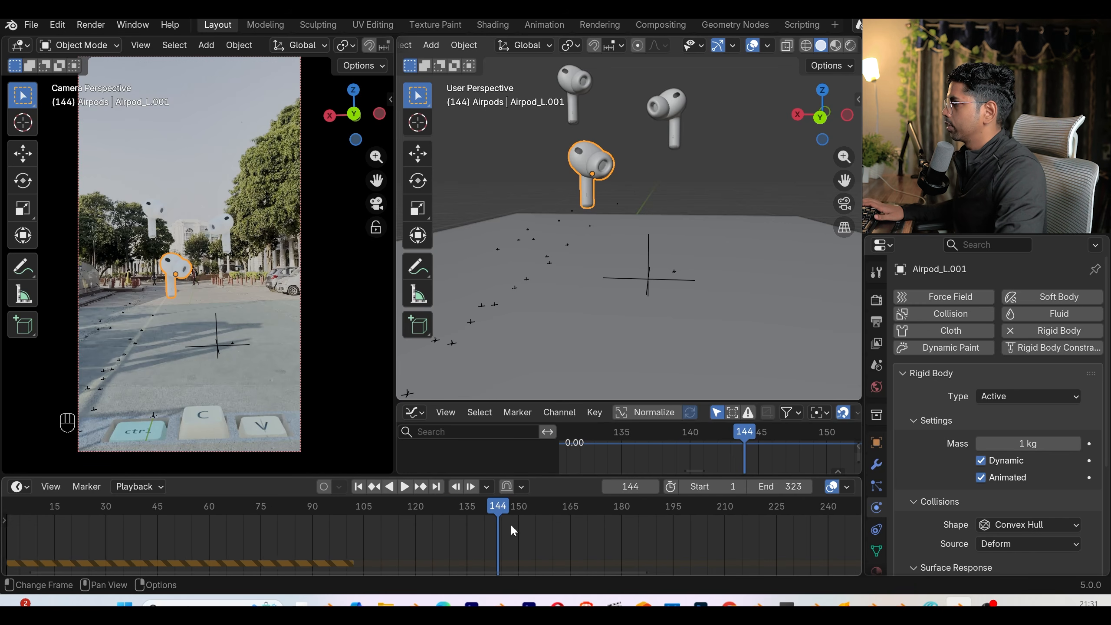
left_click_drag(522, 507, 516, 507)
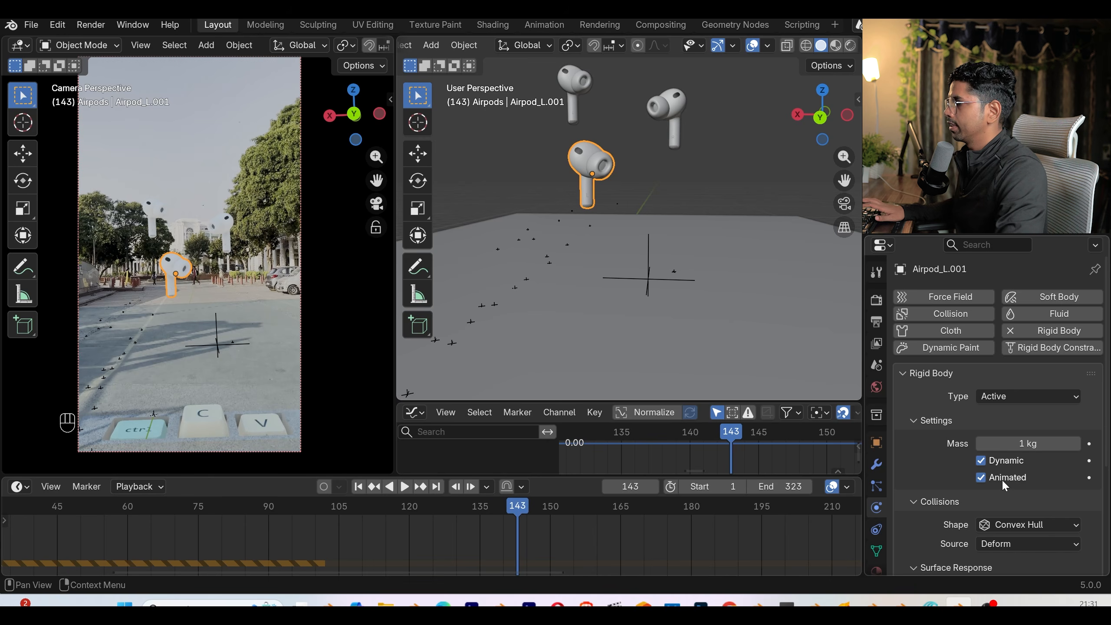
key("i")
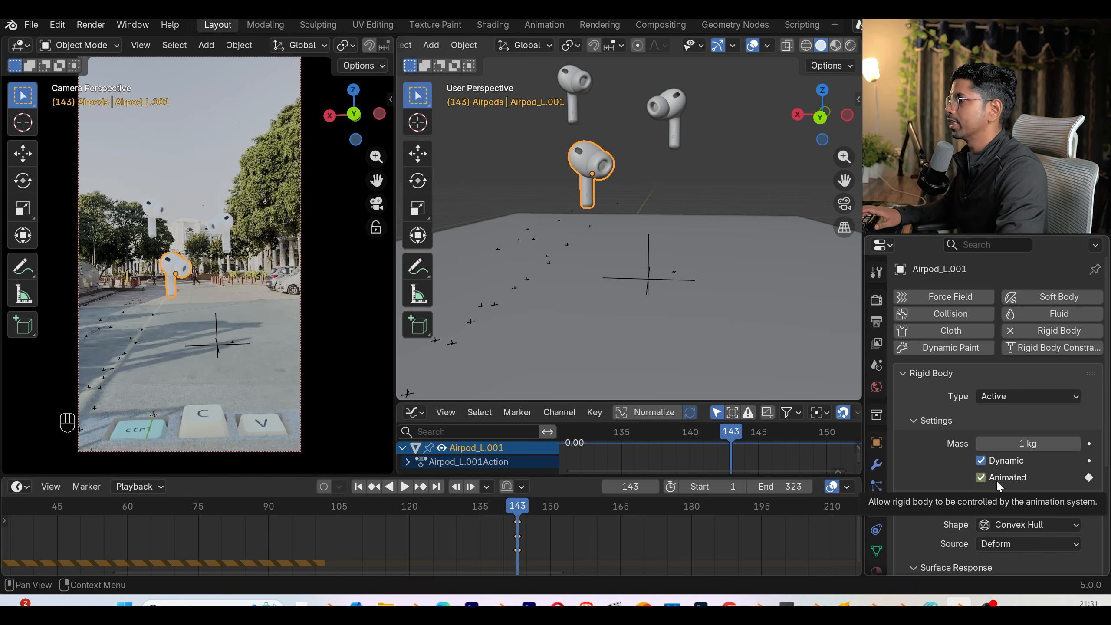
- Disable the duplicate AirPod's Animated rigid body setting at frame 144 and keyframe it
key("space")
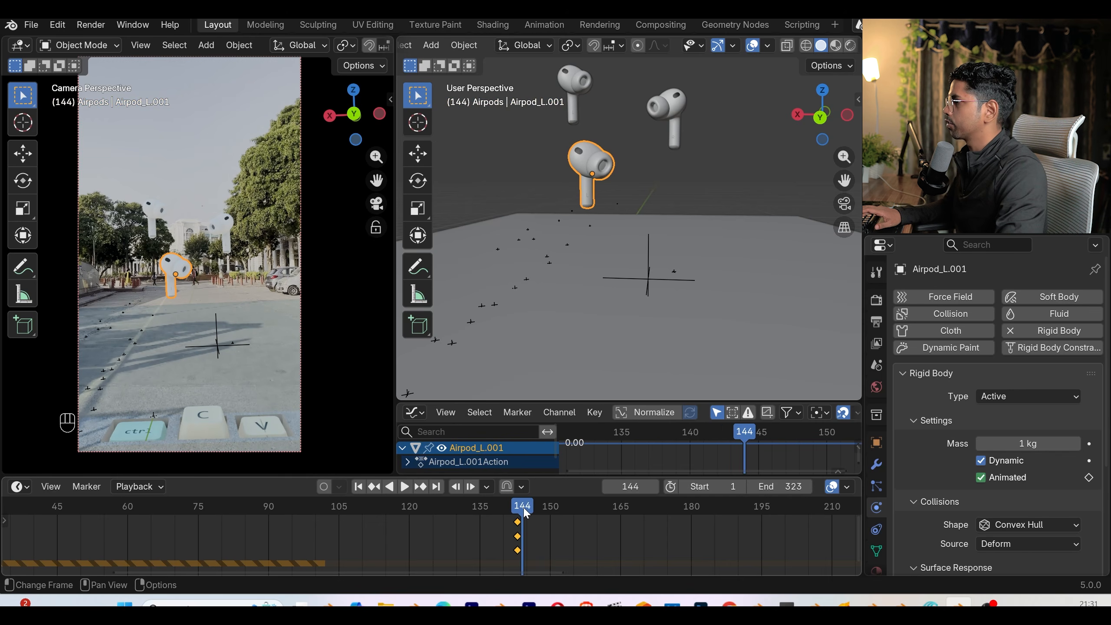
left_click(981, 477)
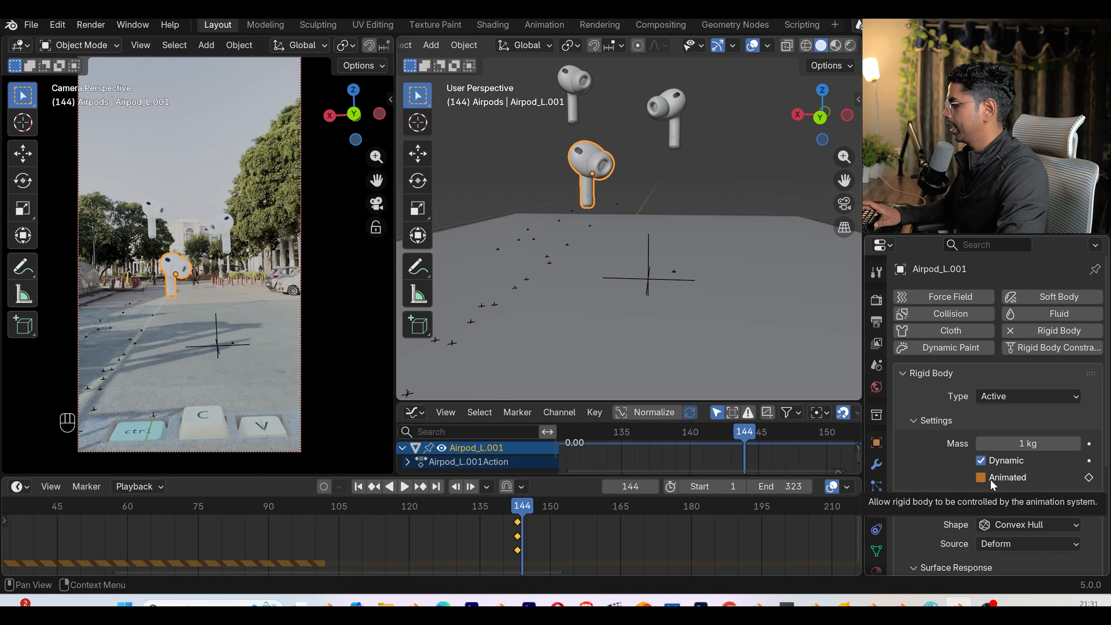
key("i")
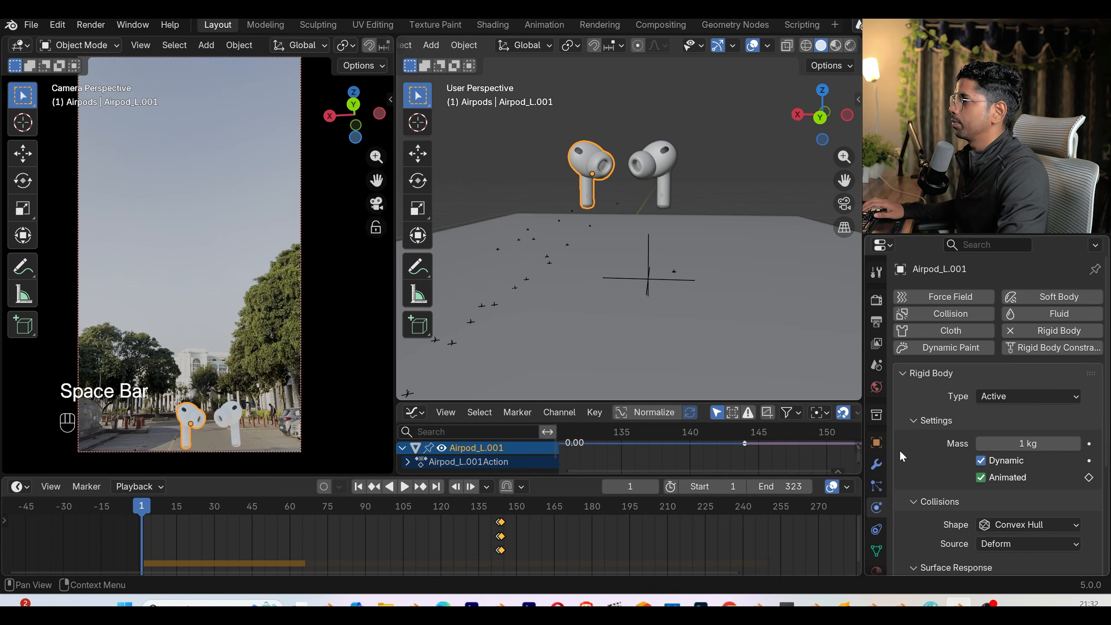
- Raise the duplicate AirPod along Z to about 4.32 m at the first frame and play the simulation
key("g")
key("z")
left_click(655, 202)
key("space")
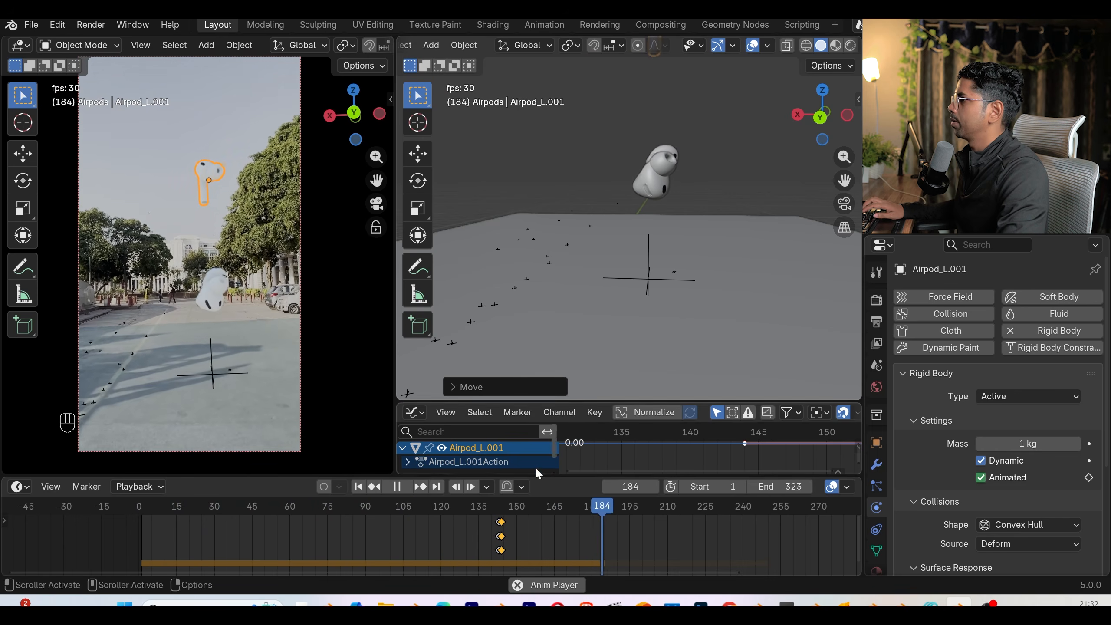
key("space")
- Set the duplicate AirPod's scale to 0 on all axes at frame 143 and keyframe it
mouse_move(492, 510)
left_mouse_down()
mouse_move(171, 512)
mouse_move(497, 517)
left_mouse_up()
scroll(592, 542, "up", 4)
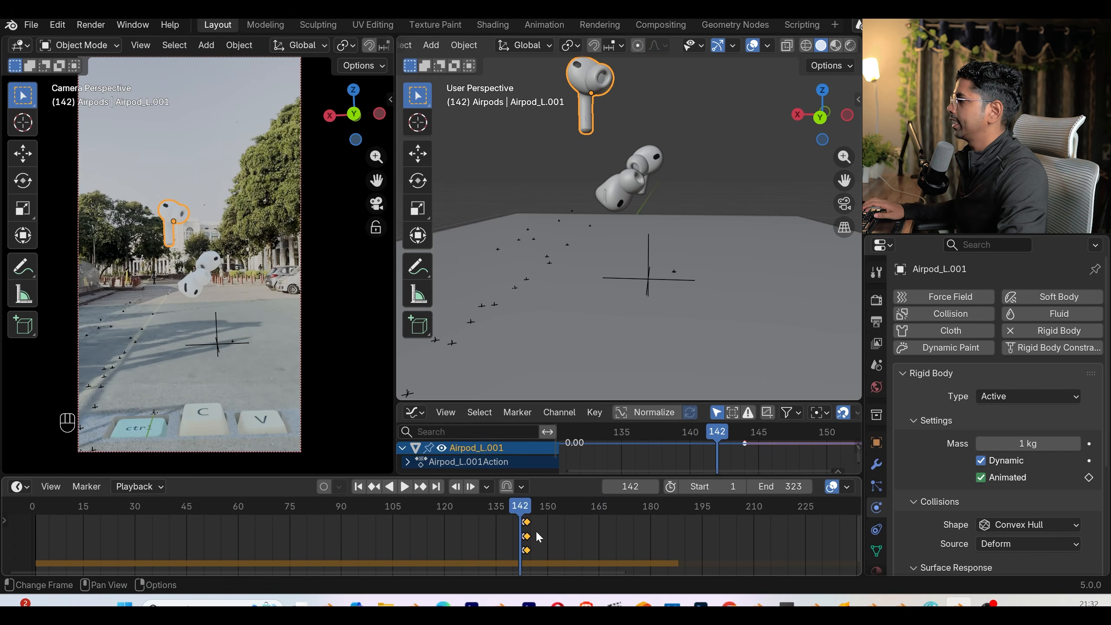
scroll(542, 531, "up", 8)
middle_click_drag(590, 536, 567, 552)
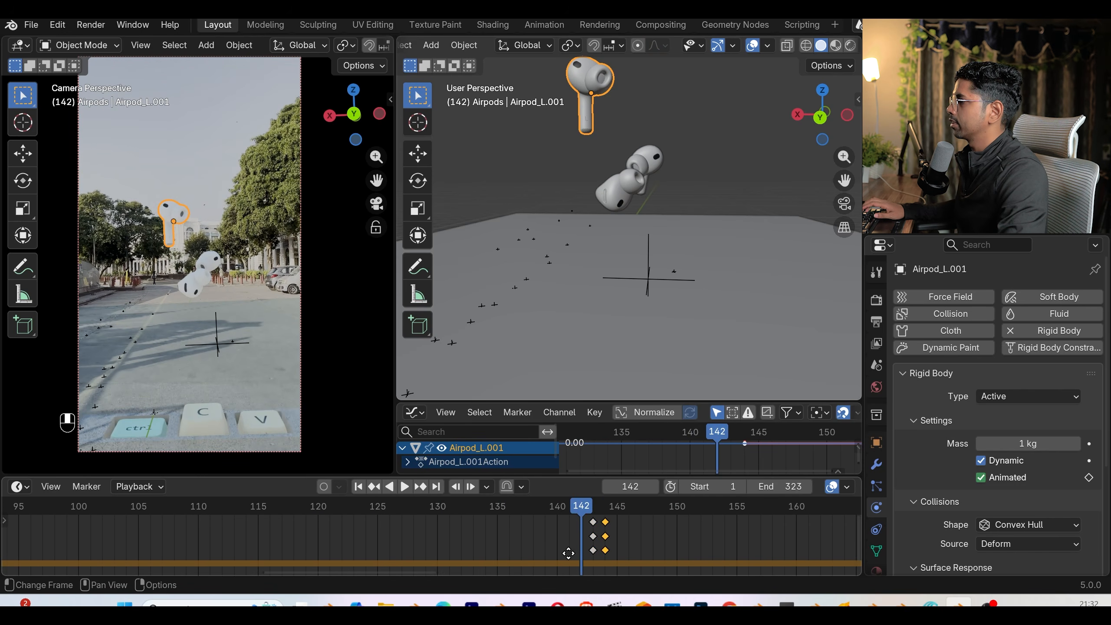
left_click(589, 514)
scroll(880, 441, "down", 5)
left_click(878, 443)
scroll(907, 428, "up", 6)
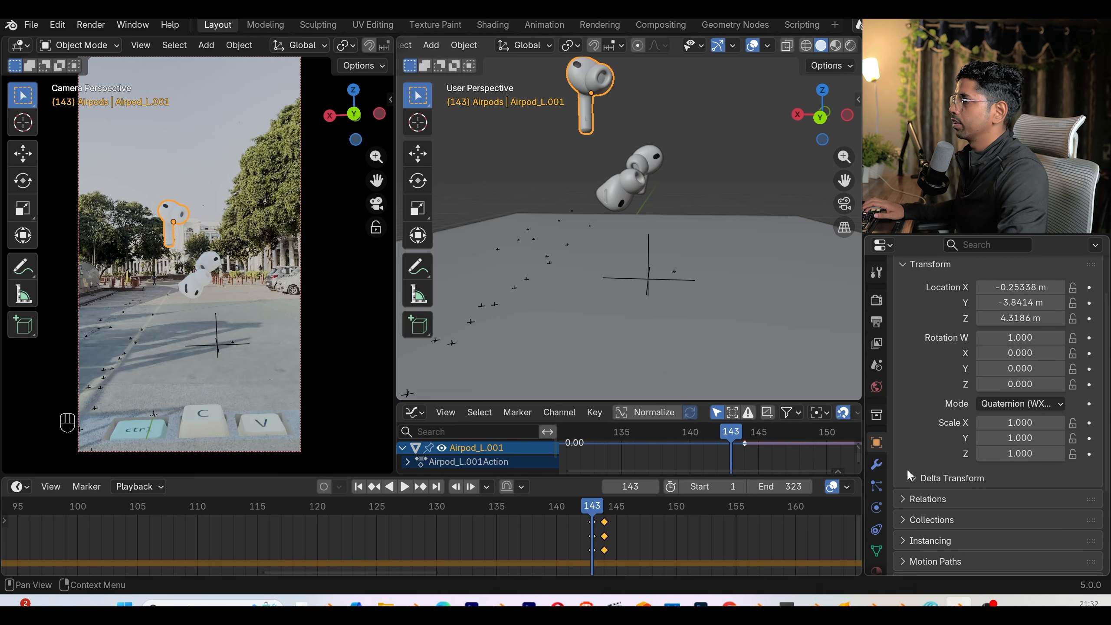
left_click_drag(994, 464, 994, 497)
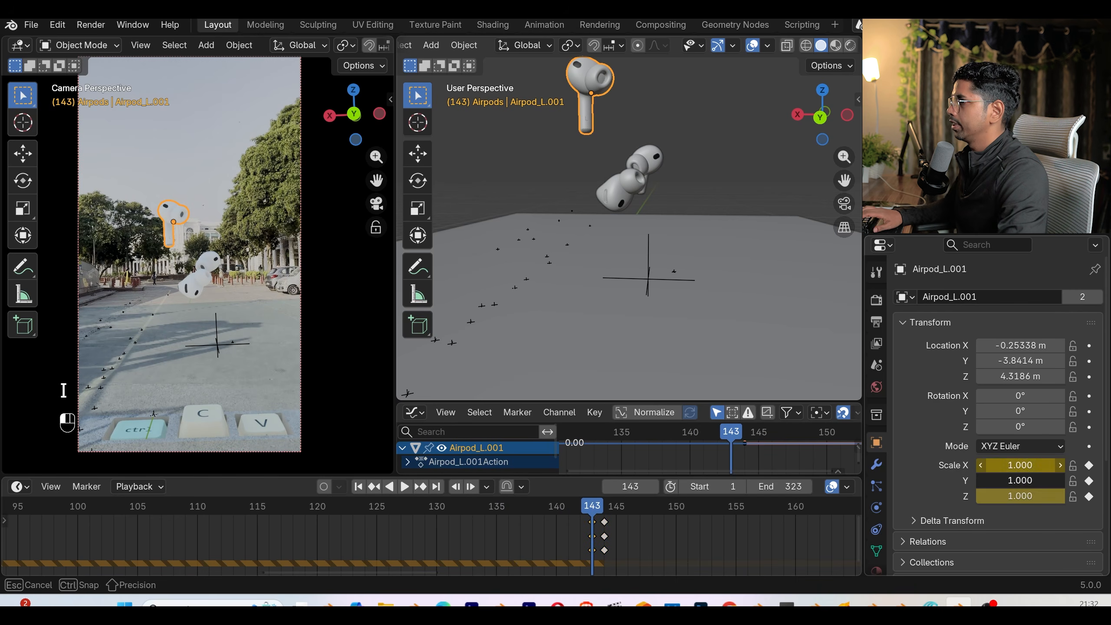
type("0")
key("Return")
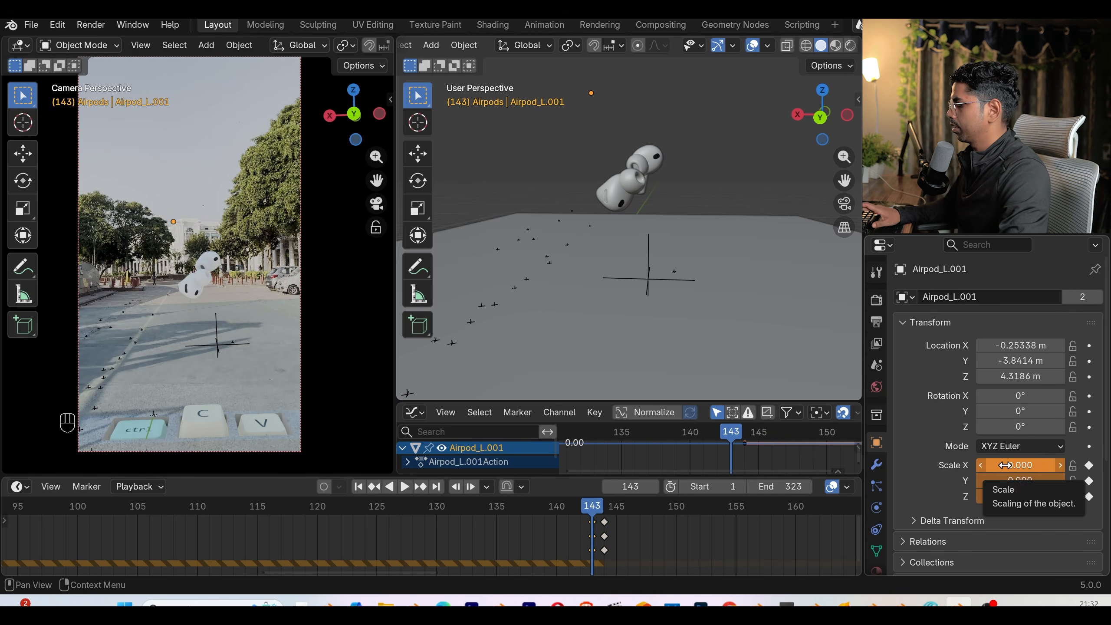
key("i")
- Set the duplicate AirPod's scale to 1 on all axes at frame 144 and keyframe it
left_click_drag(595, 513, 606, 513)
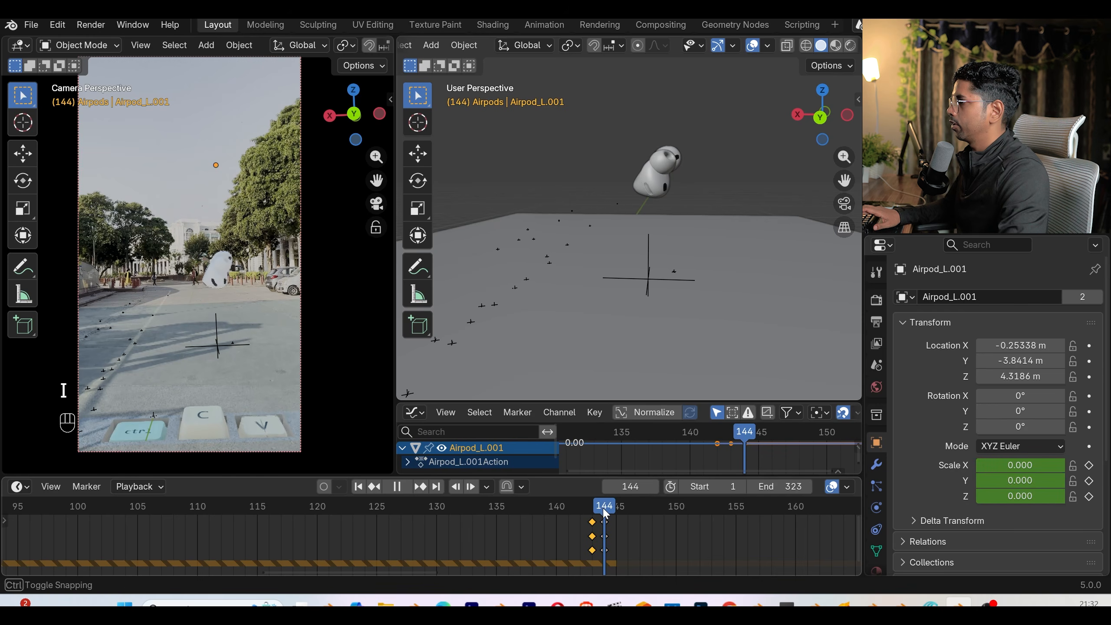
left_click_drag(1006, 465, 1006, 496)
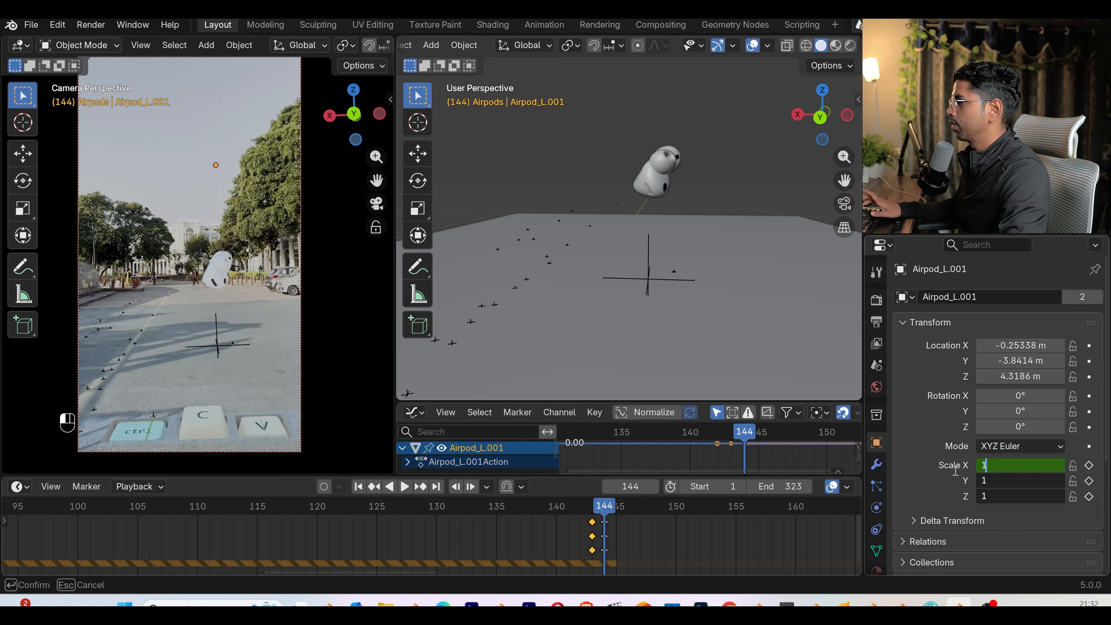
key("Return")
key("i")
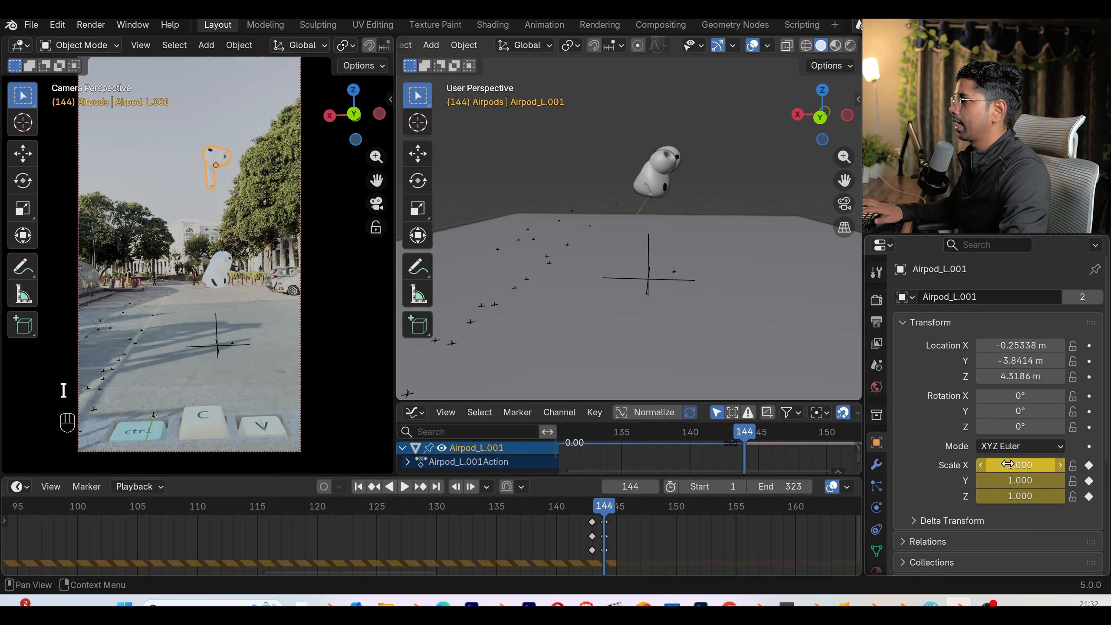
- Play the animation from the start to check the duplicate AirPod's appearance, and return to the first frame
left_click_drag(604, 511, 556, 508)
left_click(358, 486)
left_click(402, 486)
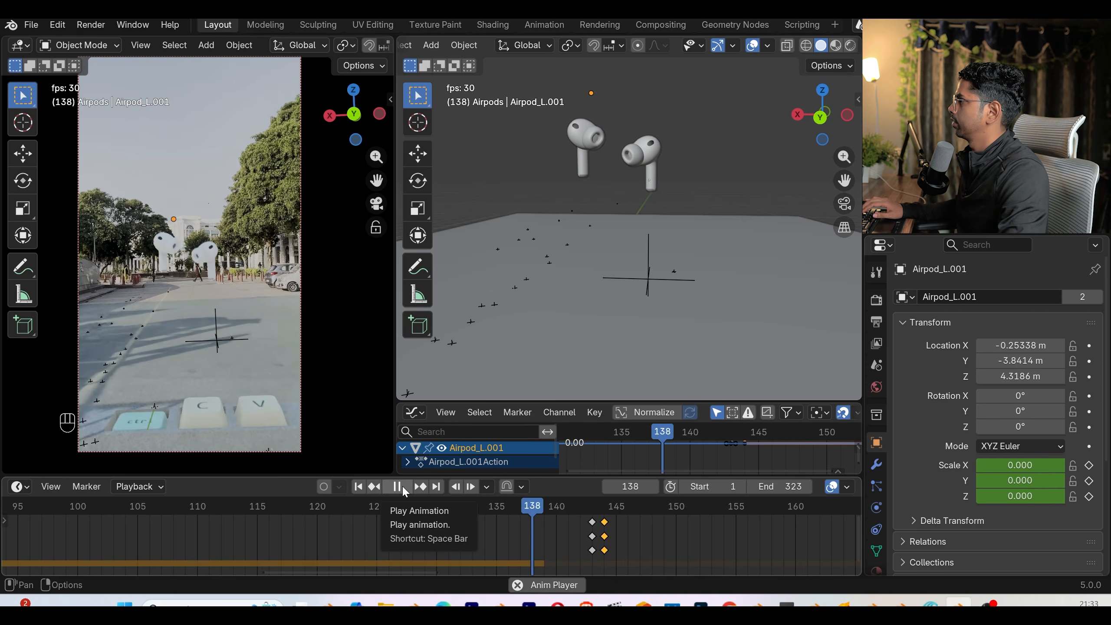
left_click(402, 484)
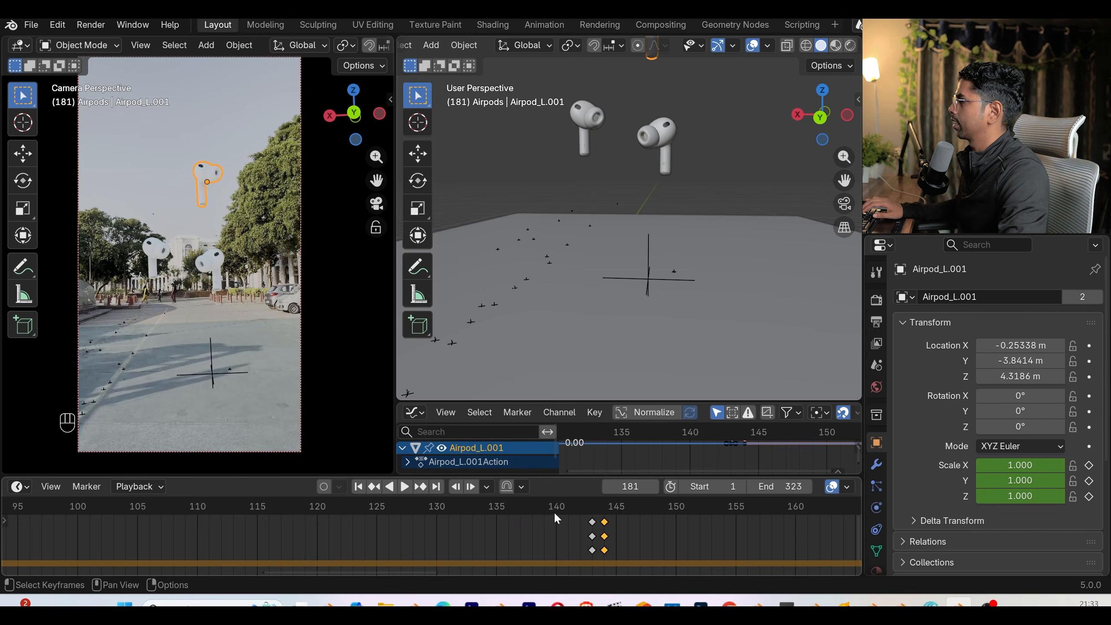
left_click_drag(553, 511, 580, 508)
left_click(362, 486)
- Rotate both original AirPods freehand at the first frame and move Airpod_R closer to Airpod_L, to about X -1.34 m
left_click(597, 177)
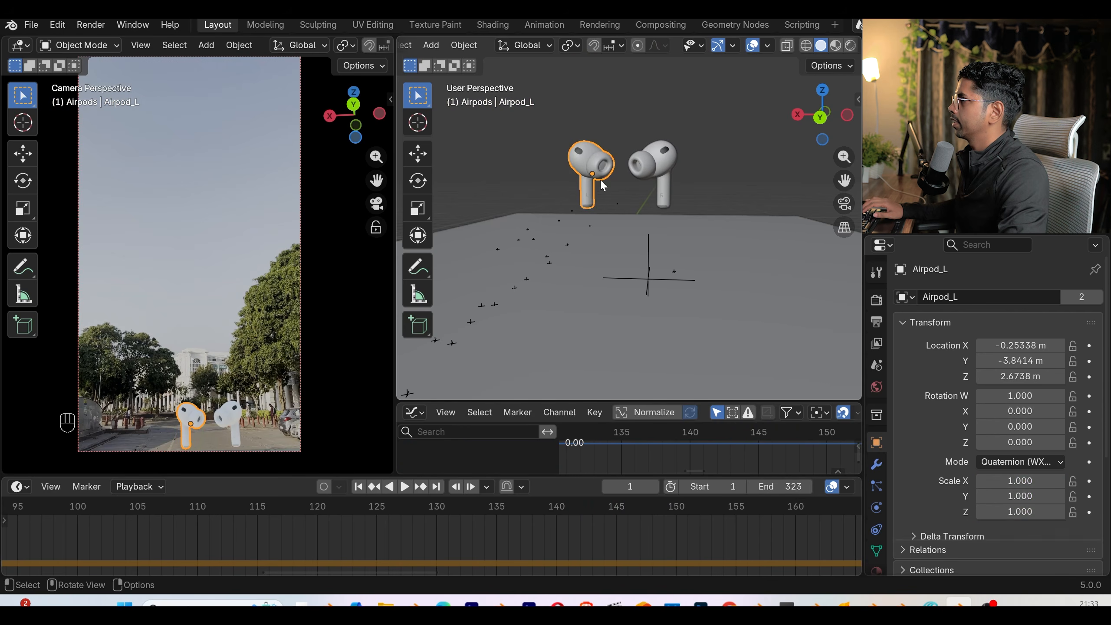
key("r")
left_click(671, 164)
left_click(671, 164)
key("r")
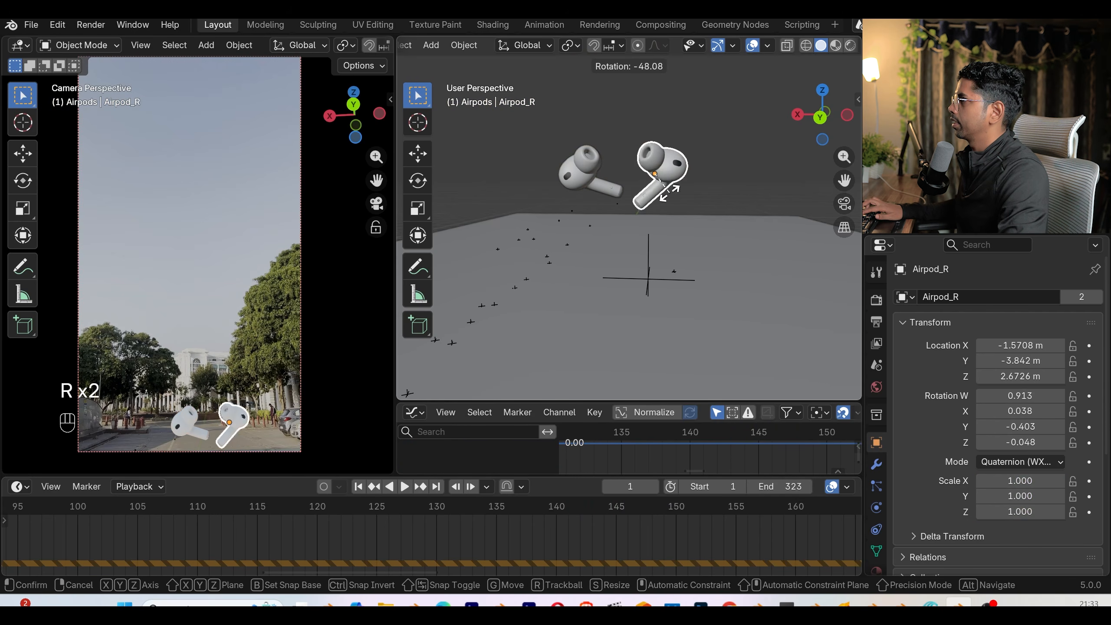
key("g")
left_click(659, 182)
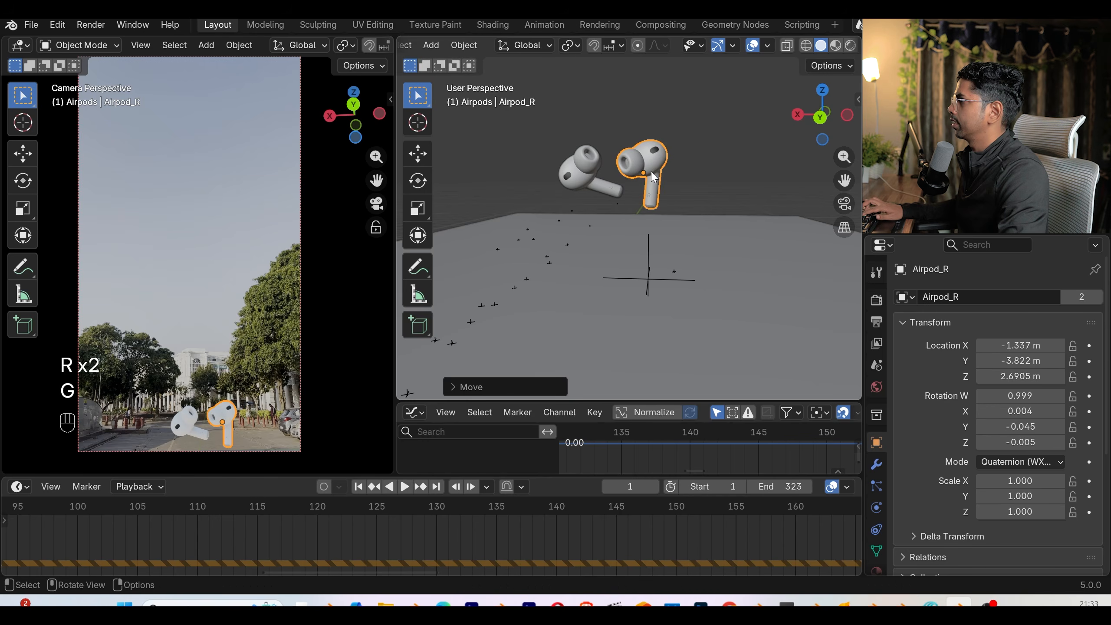
- Play the simulation to check how the repositioned AirPods move, stopping at frame 176
key("space")
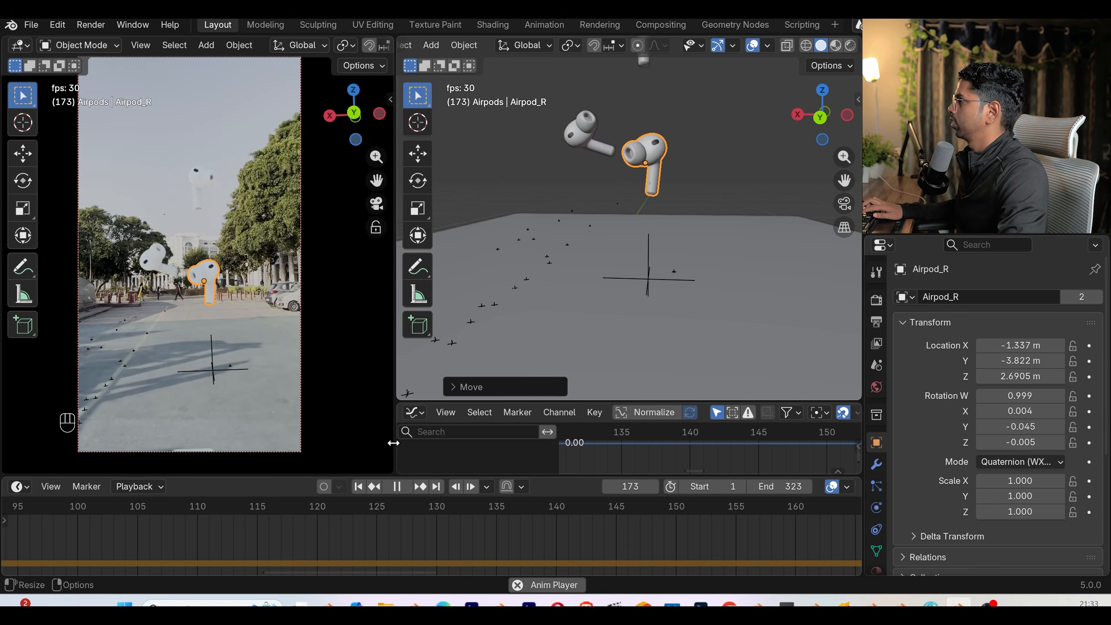
key("space")
scroll(394, 533, "down", 3)
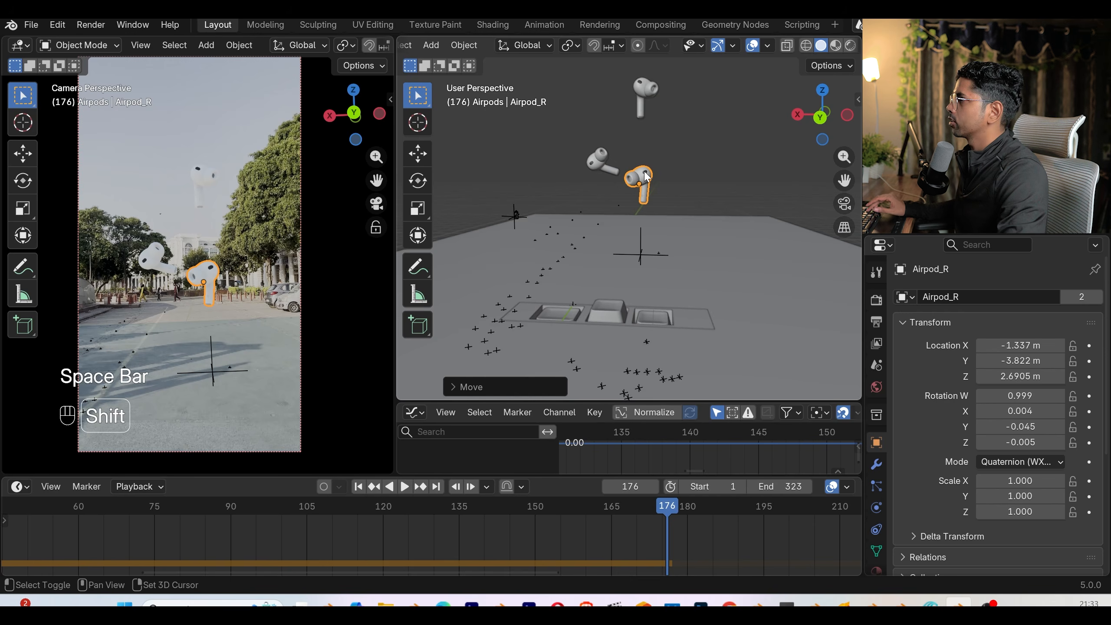
- Add a Force type force field to the scene at the world origin
key("shift+a")
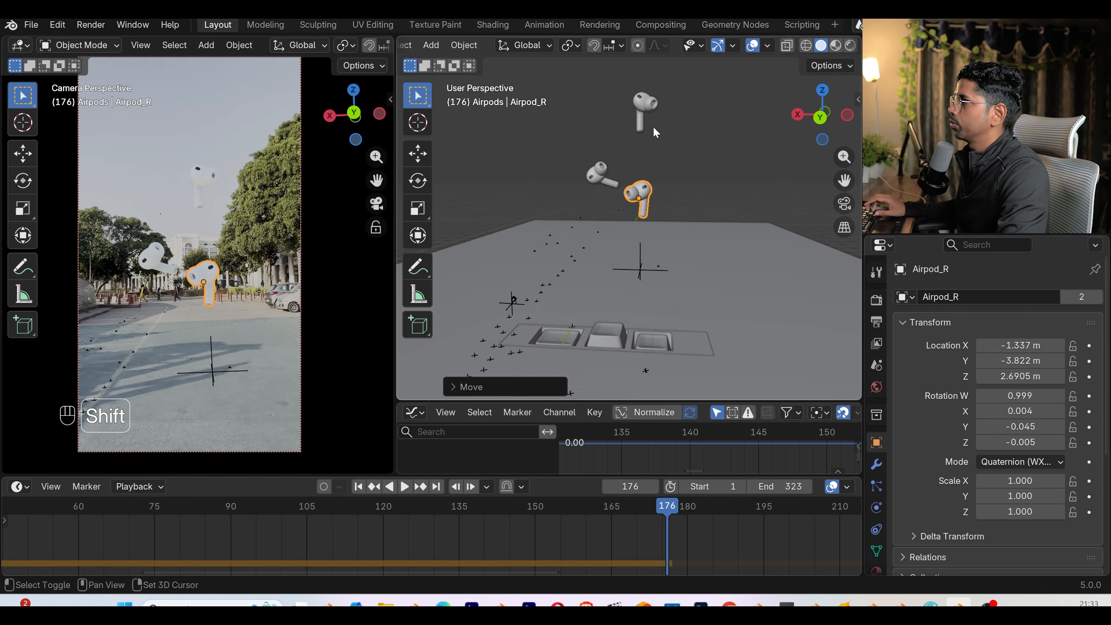
key("shift+a")
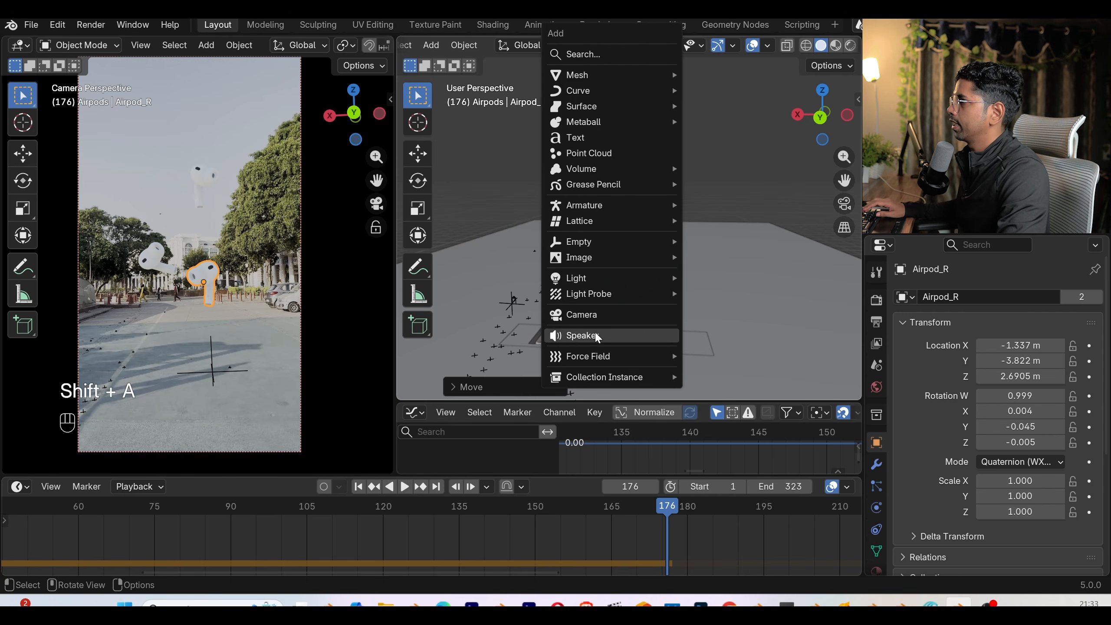
mouse_move(611, 358)
left_click(751, 352)
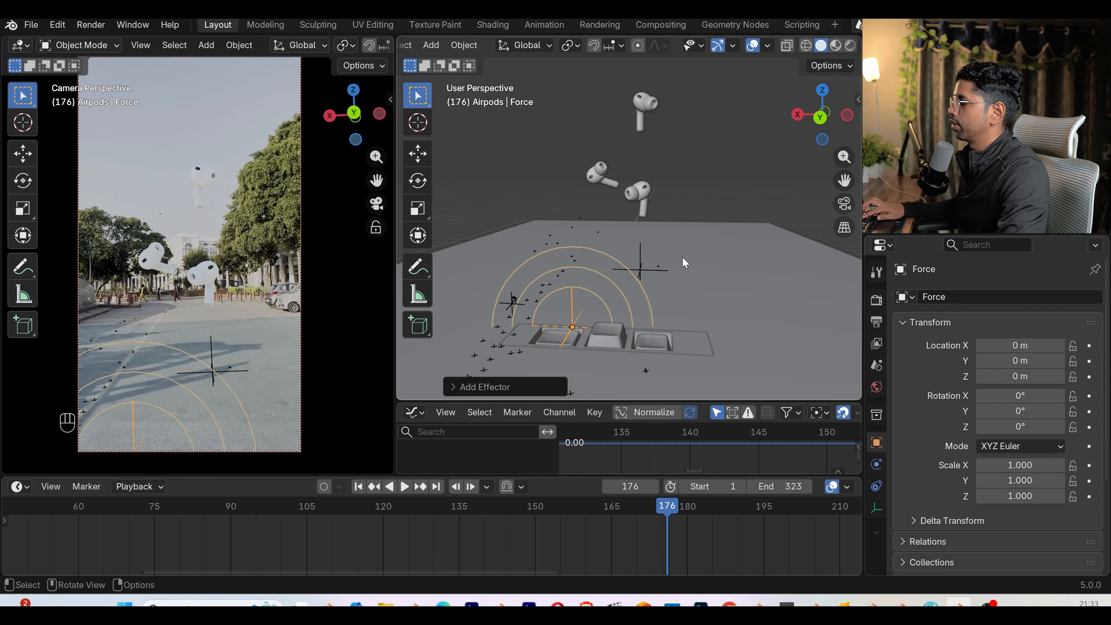
- Move the force field up among the floating AirPods, to about X -0.49 m, Y -5.21 m, Z 3.42 m
key("KP_7")
key("g")
left_click(677, 44)
middle_click_drag(680, 297, 745, 195)
key("g")
key("z")
left_click(711, 179)
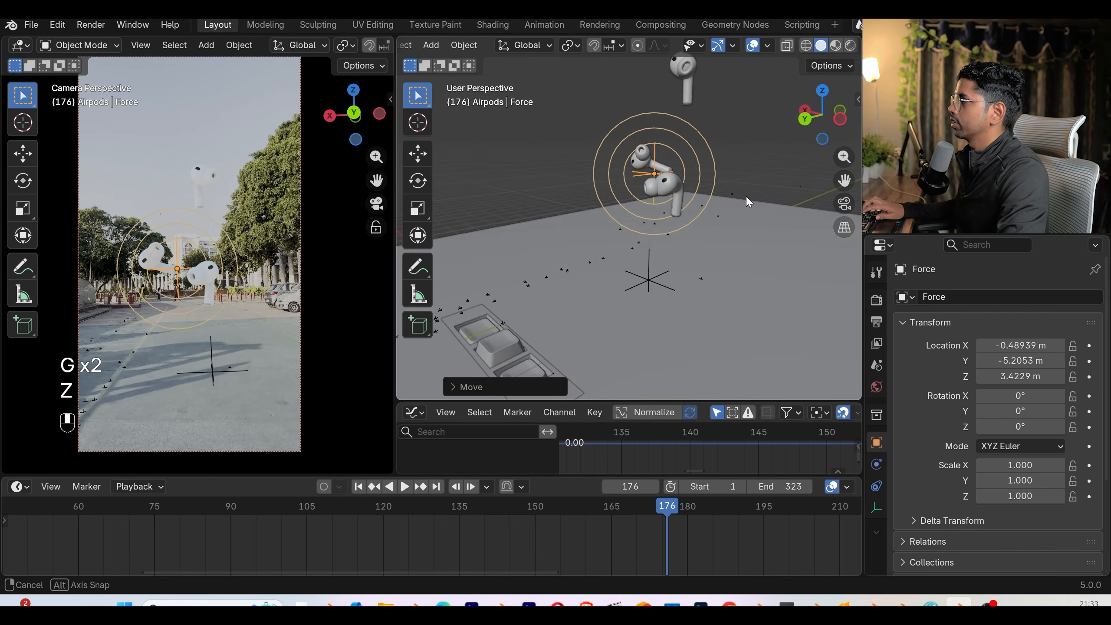
middle_click_drag(682, 74, 699, 102, "shift")
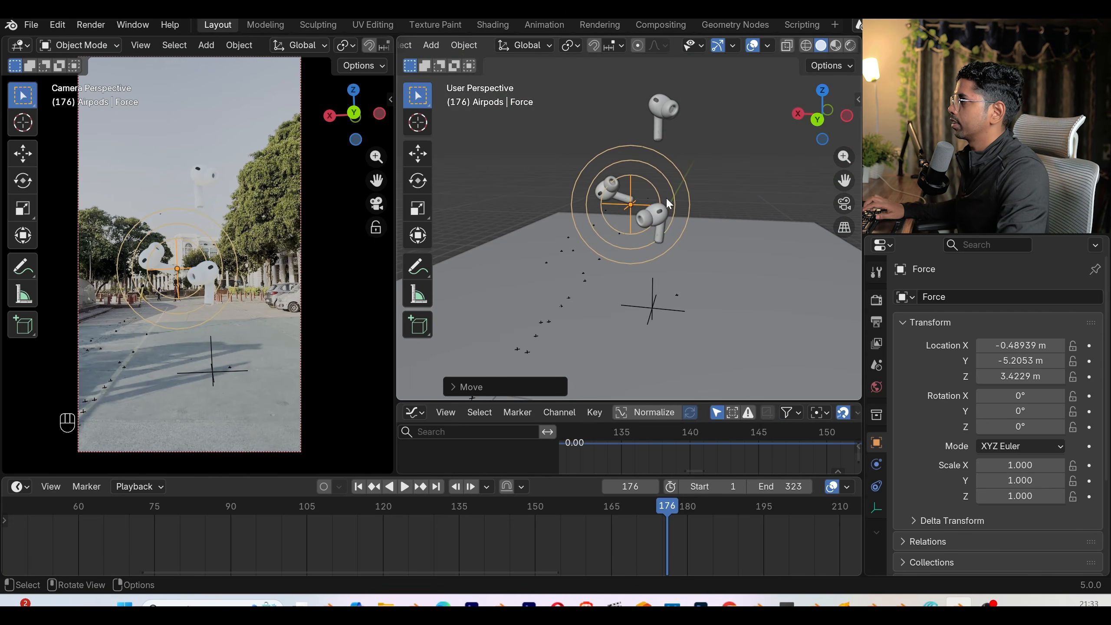
middle_click_drag(668, 200, 684, 208)
- Set the force field's strength to -100 and flow to 1, and play the simulation from the first frame
left_click(358, 486)
key("space")
key("space")
left_click(876, 464)
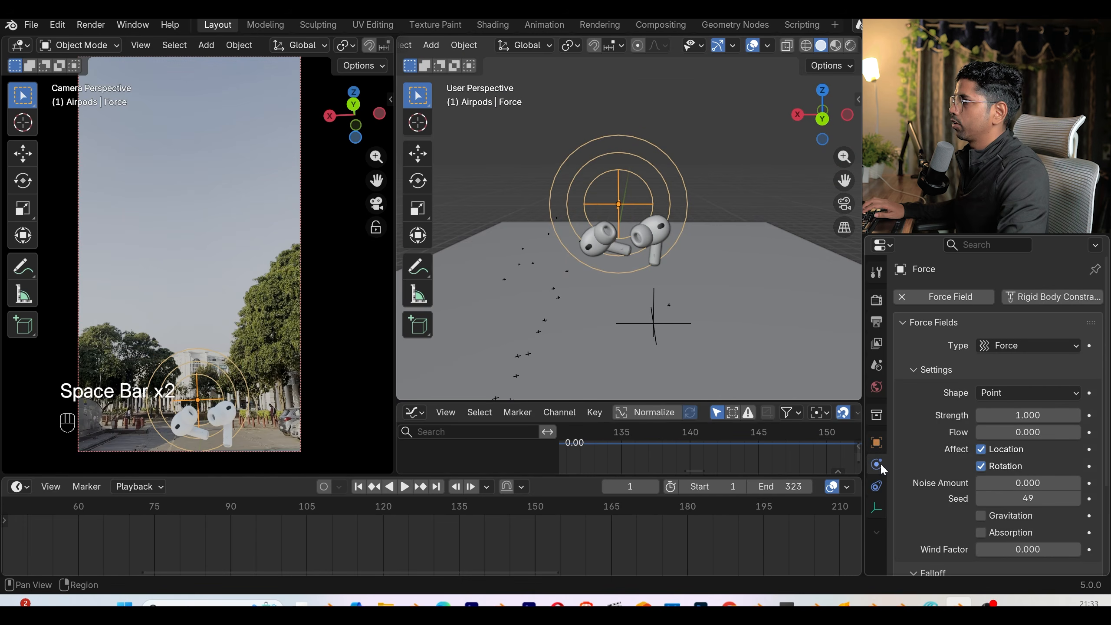
left_click_drag(1026, 413, 1027, 414)
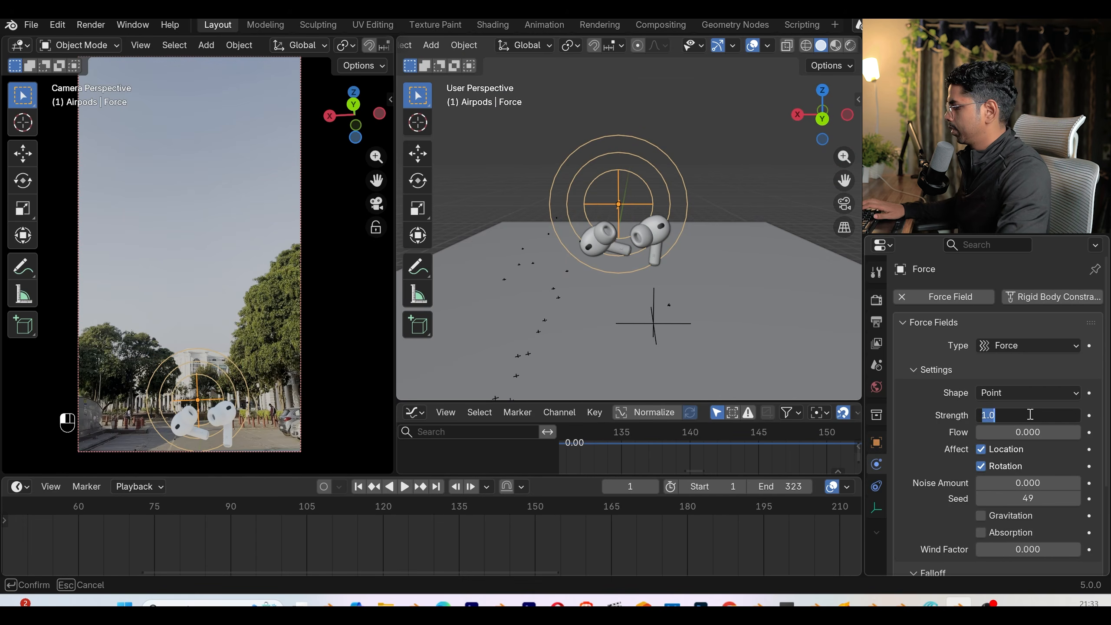
type("-100")
key("Return")
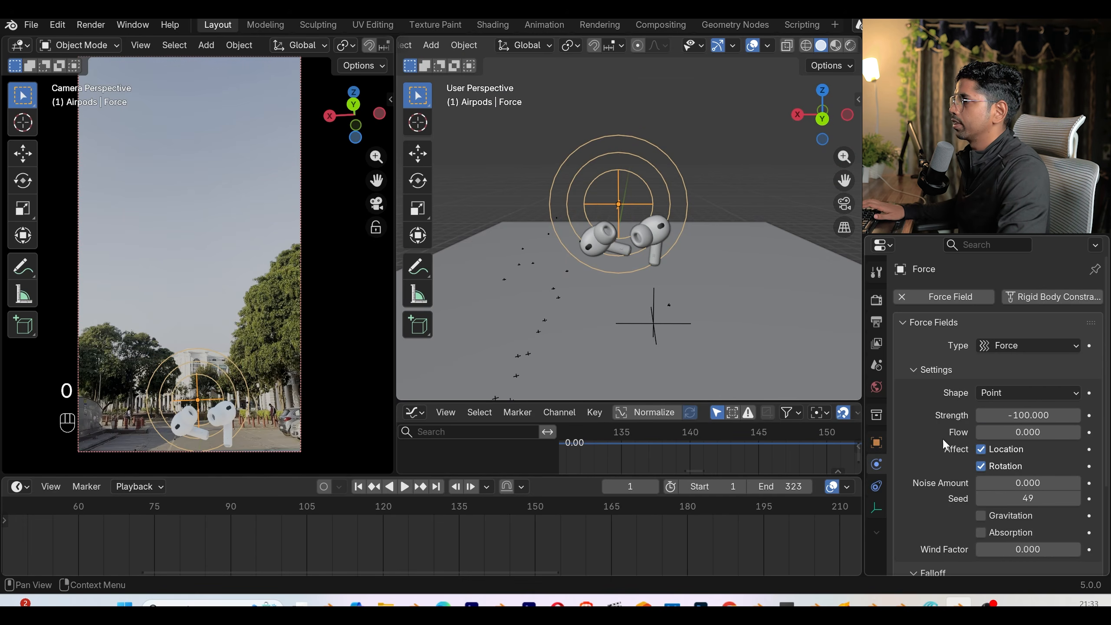
left_click(404, 486)
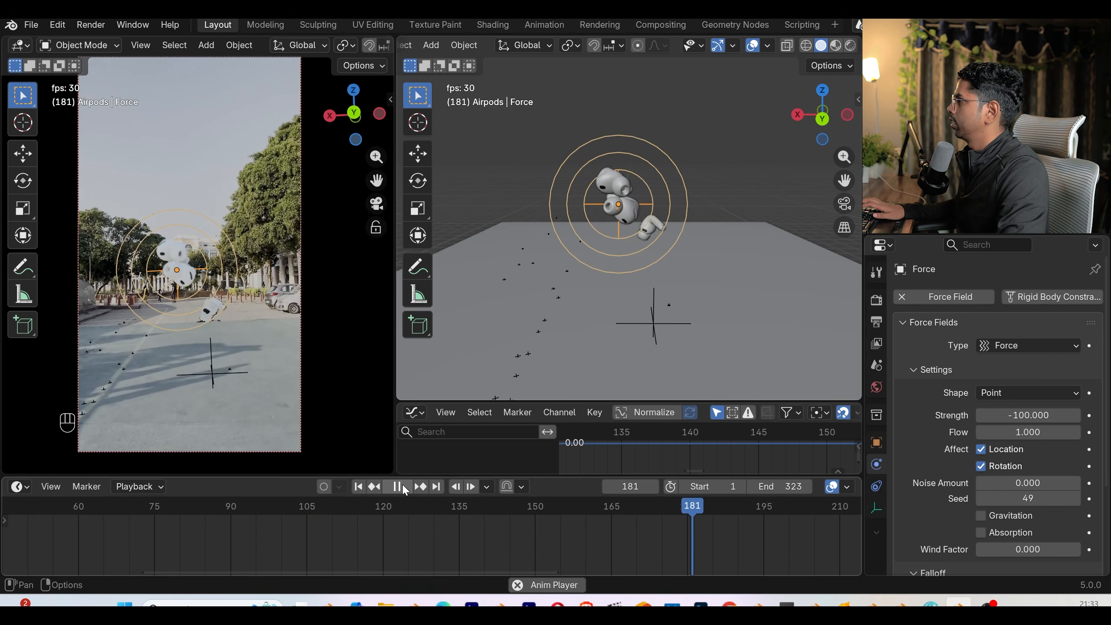
left_click(405, 486)
- Move the duplicate Airpod_L.001 freehand at frame 136 to change where it appears
left_click(655, 234)
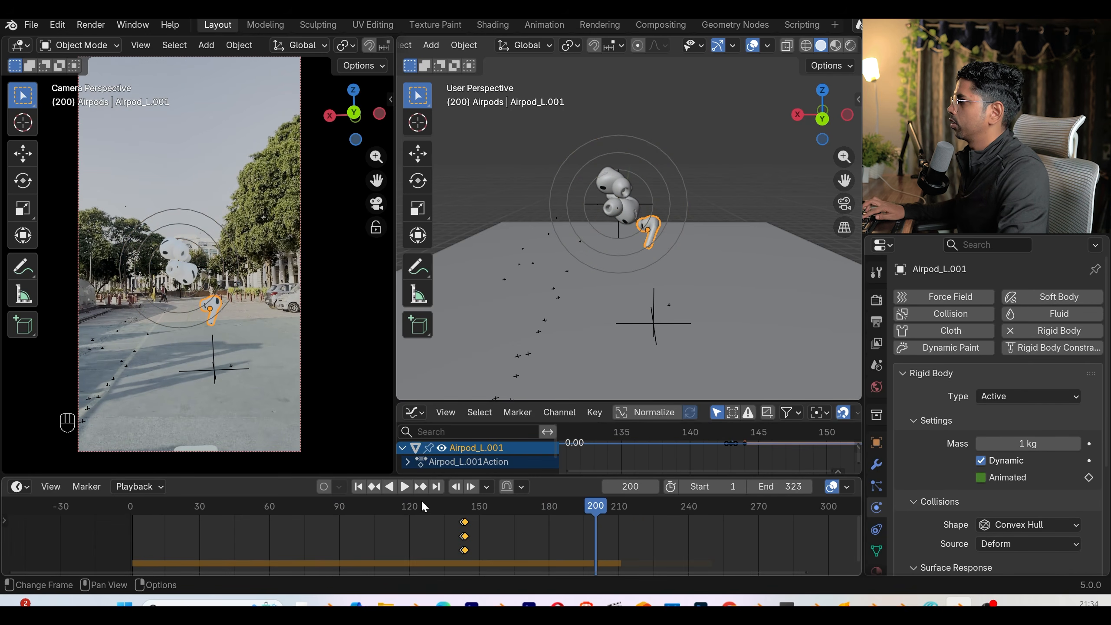
left_click_drag(451, 507, 447, 507)
key("g")
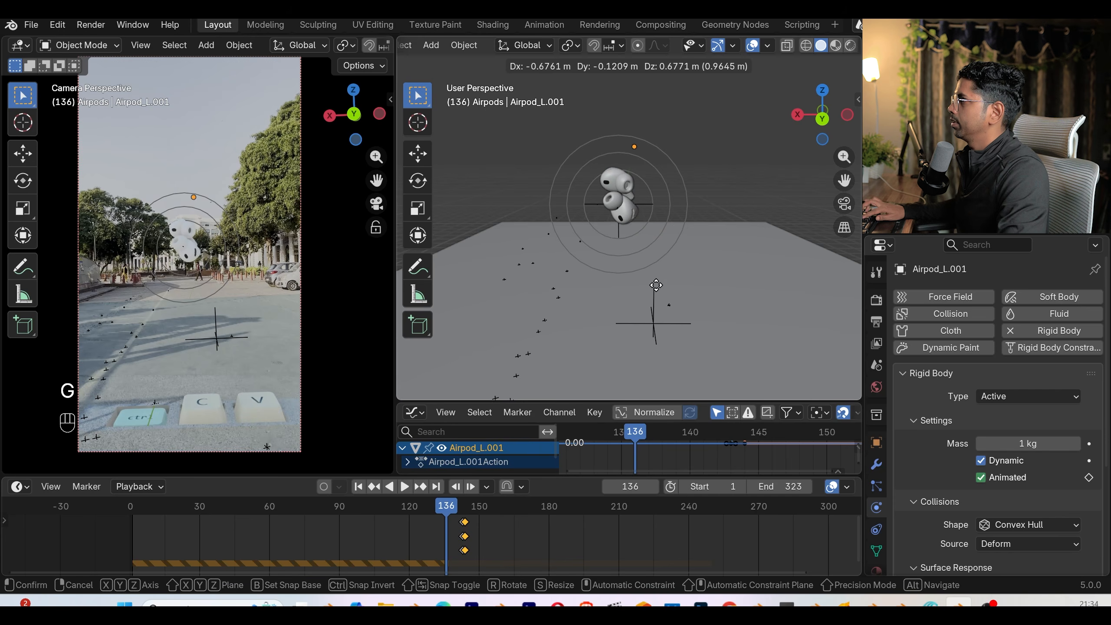
- Play the simulation to check how the repositioned duplicate reacts to the force field, stopping at frame 262
key("space")
key("space")
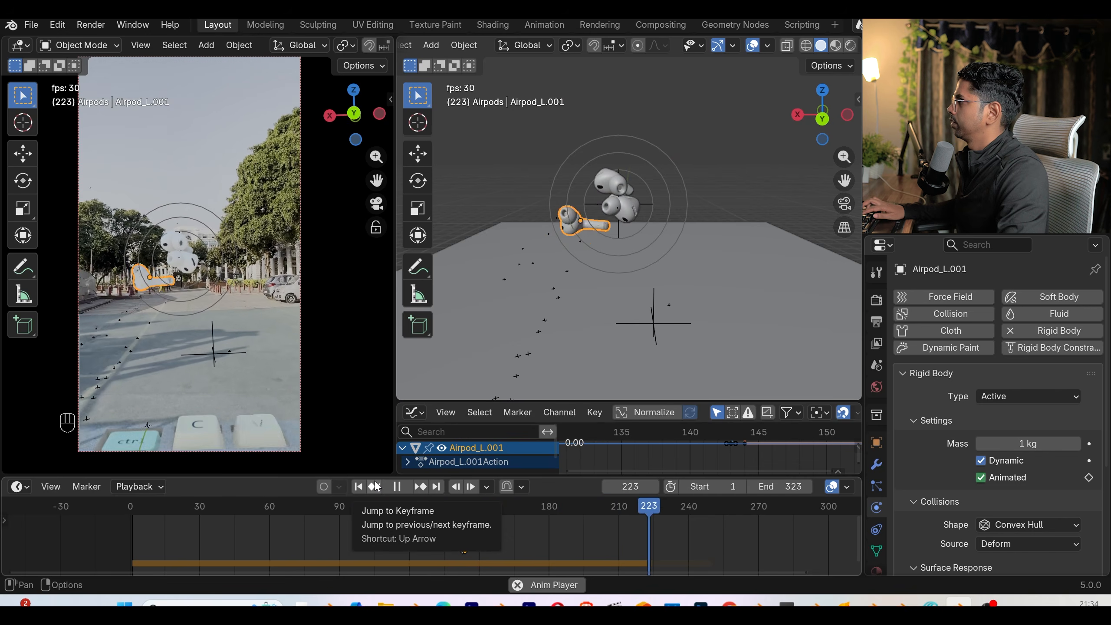
key("space")
key("space")
key("space")
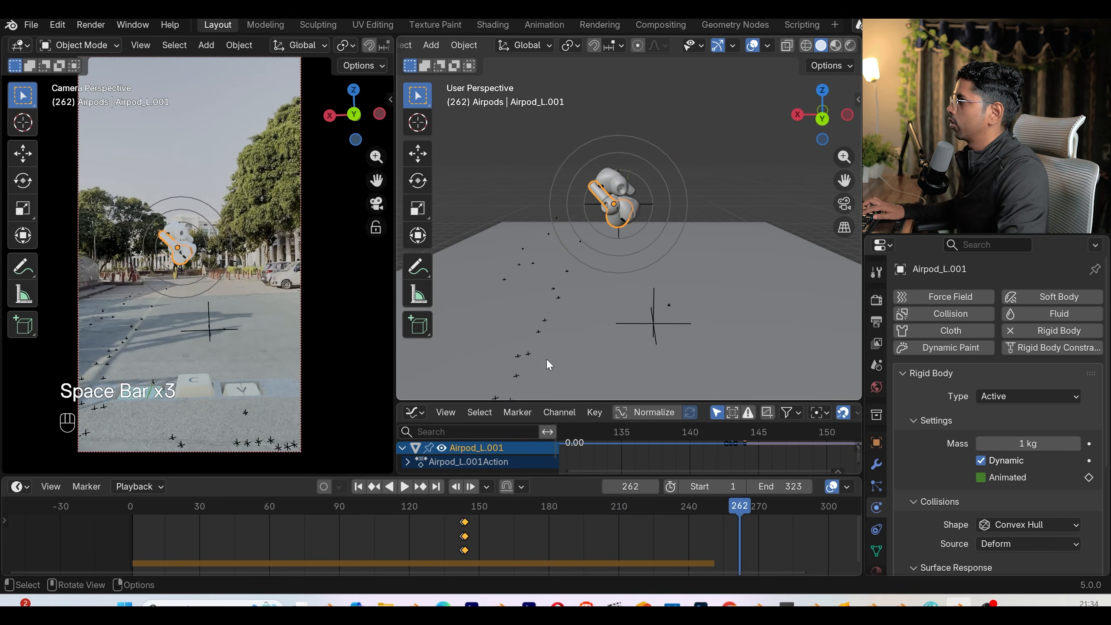
- Enable Split Impulse for the rigid body world and replay the simulation from the first frame
left_click(357, 486)
left_click(877, 365)
scroll(939, 496, "down", 10)
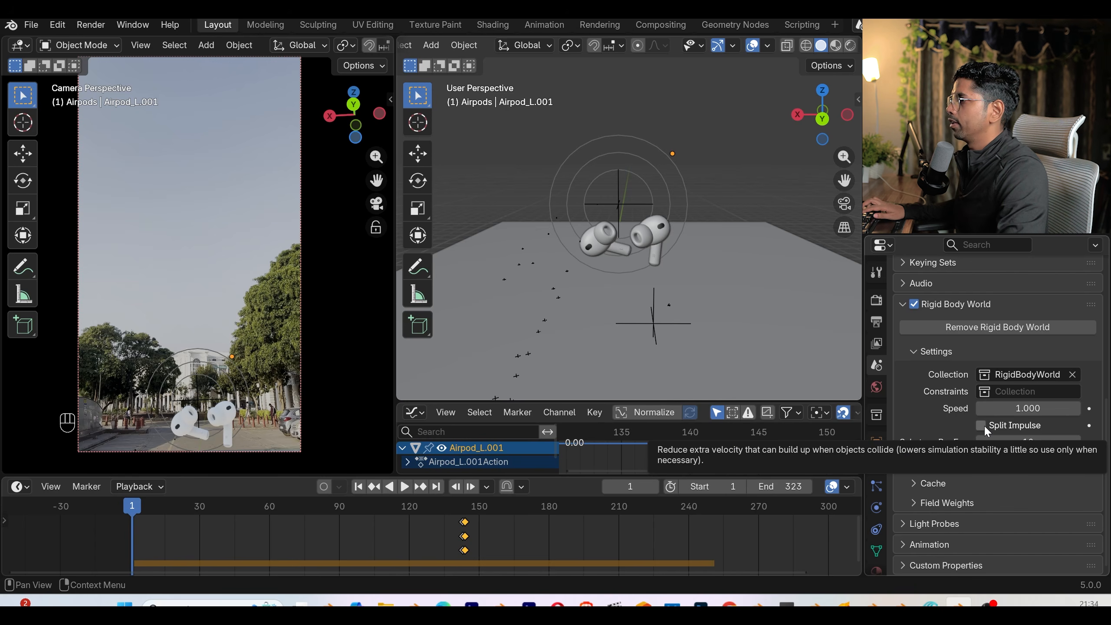
left_click(984, 424)
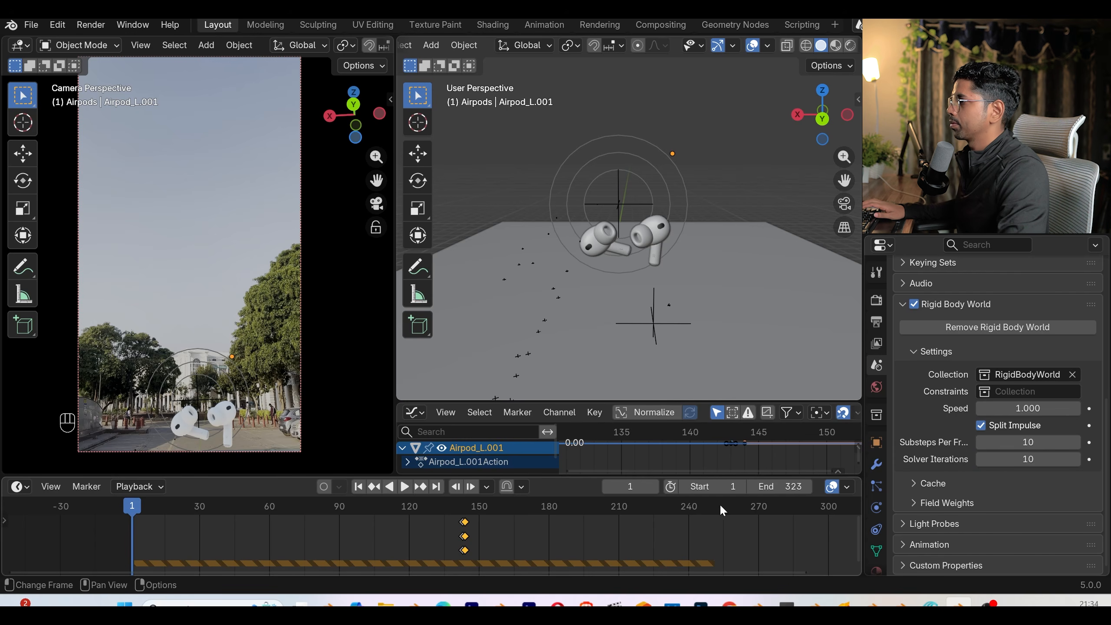
left_click(404, 486)
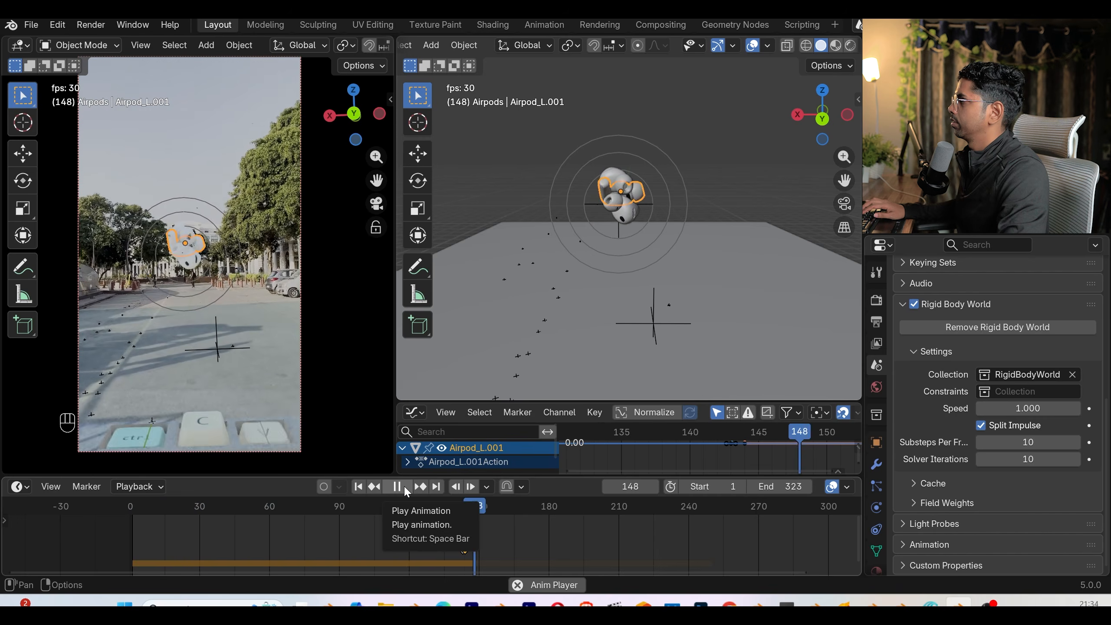
key("space")
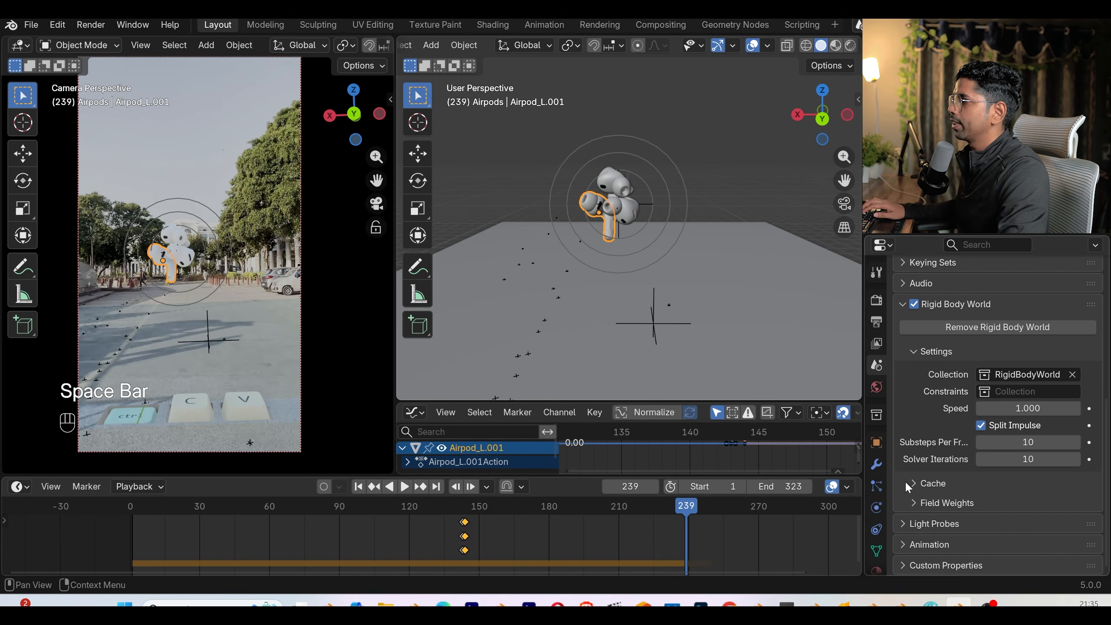
- Set Airpod_L.001's rotation damping to about 0.427 and replay the simulation from the first frame
scroll(882, 519, "down", 2)
left_click(884, 472)
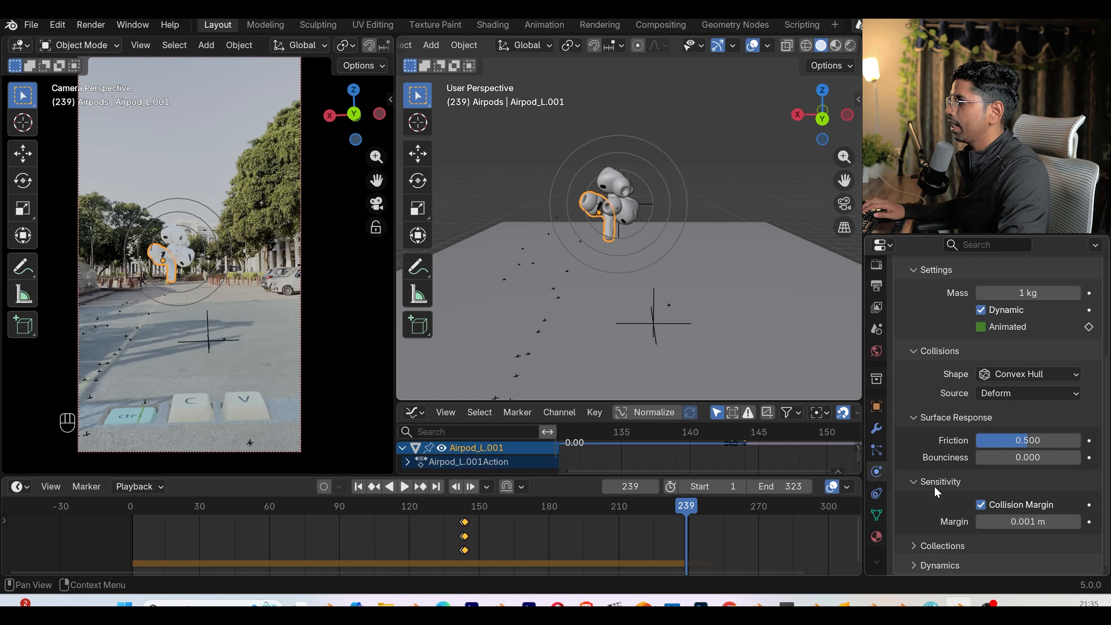
left_click(939, 564)
scroll(941, 538, "down", 4)
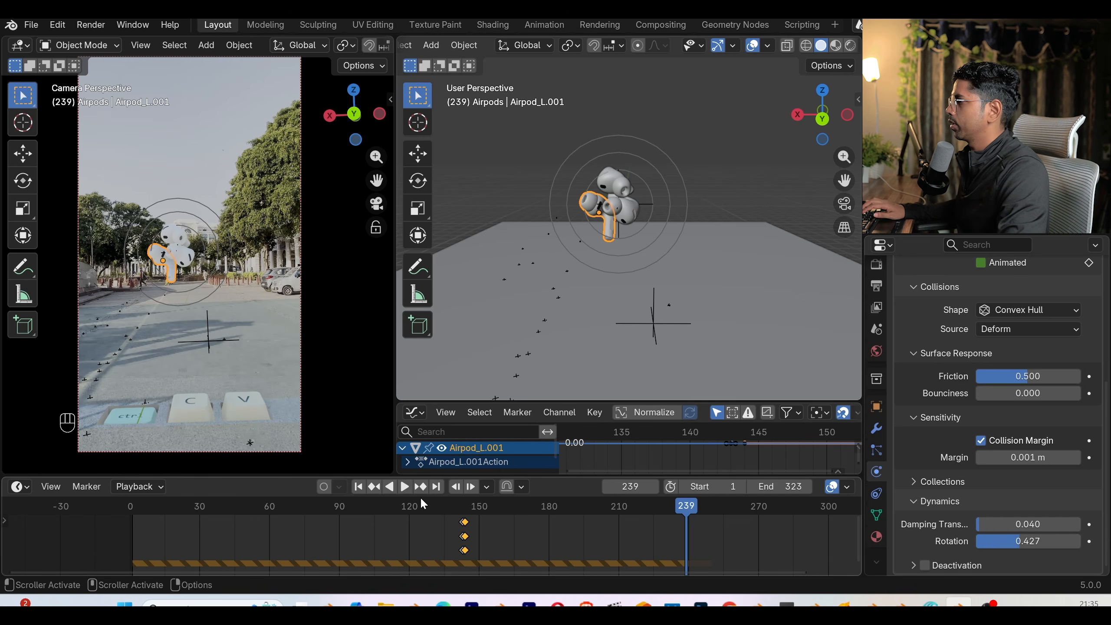
left_click(358, 486)
left_click(405, 486)
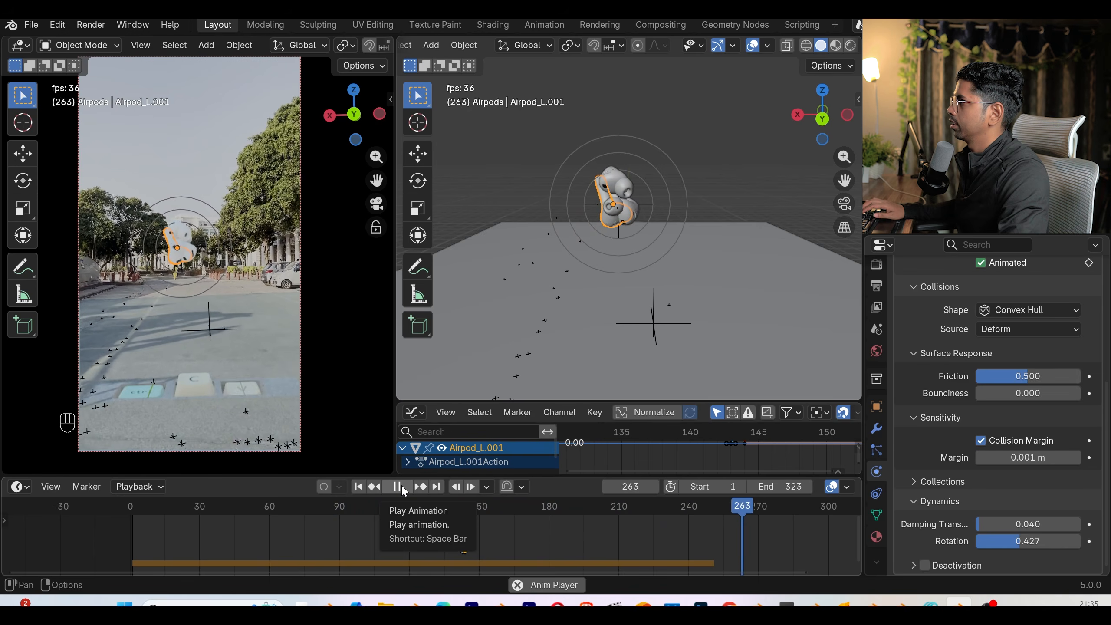
key("space")
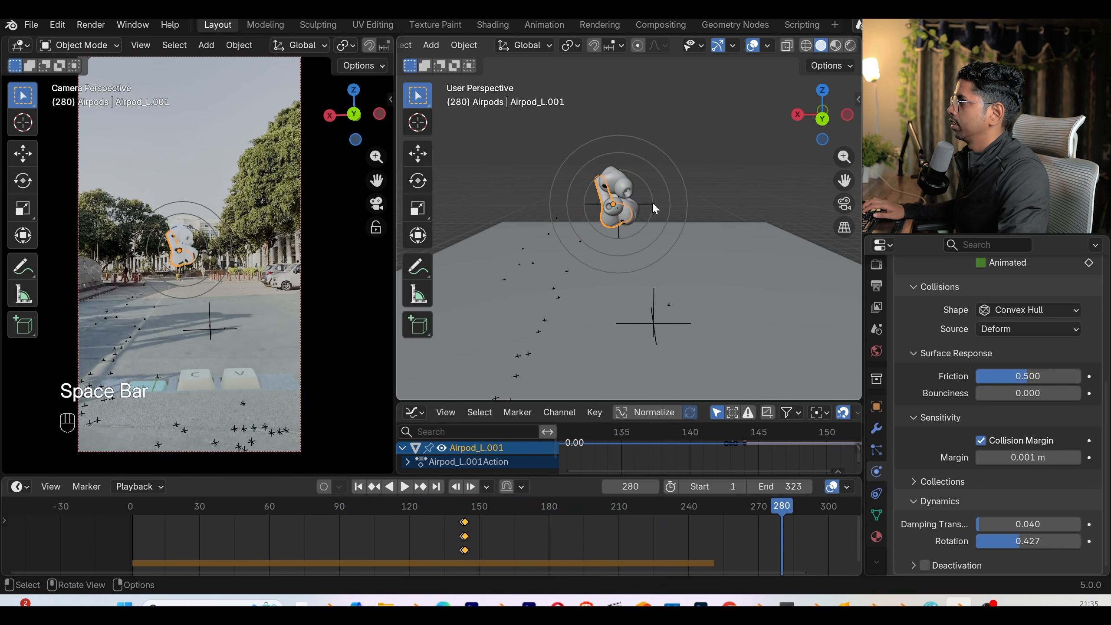
- Keyframe the force field's location at frame 1
left_click(651, 201)
key("shift+Left")
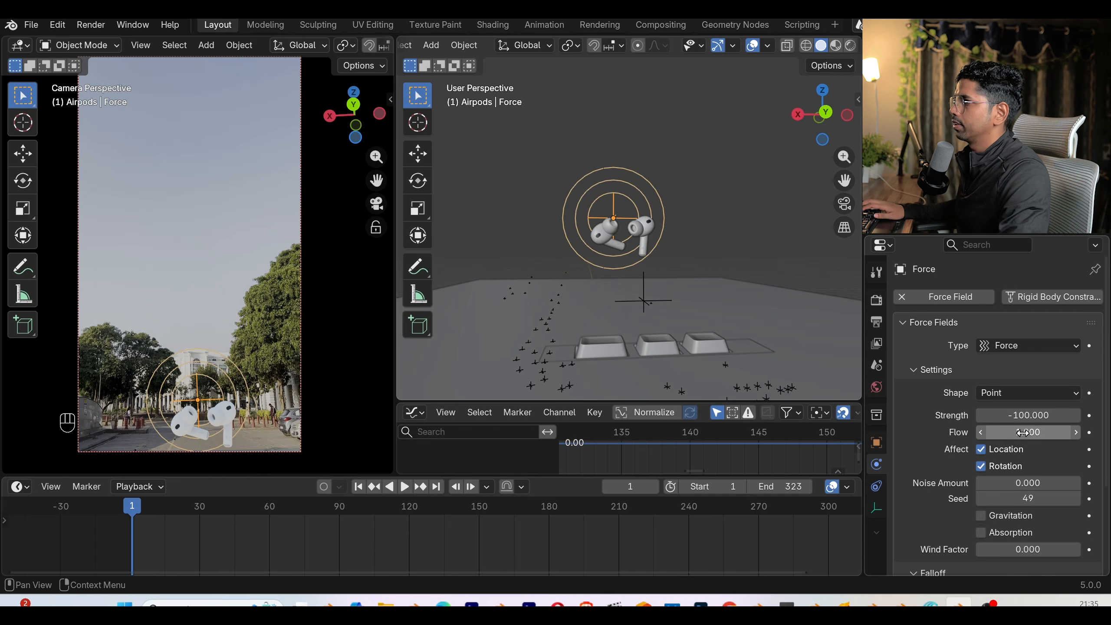
key("k")
left_click(615, 251)
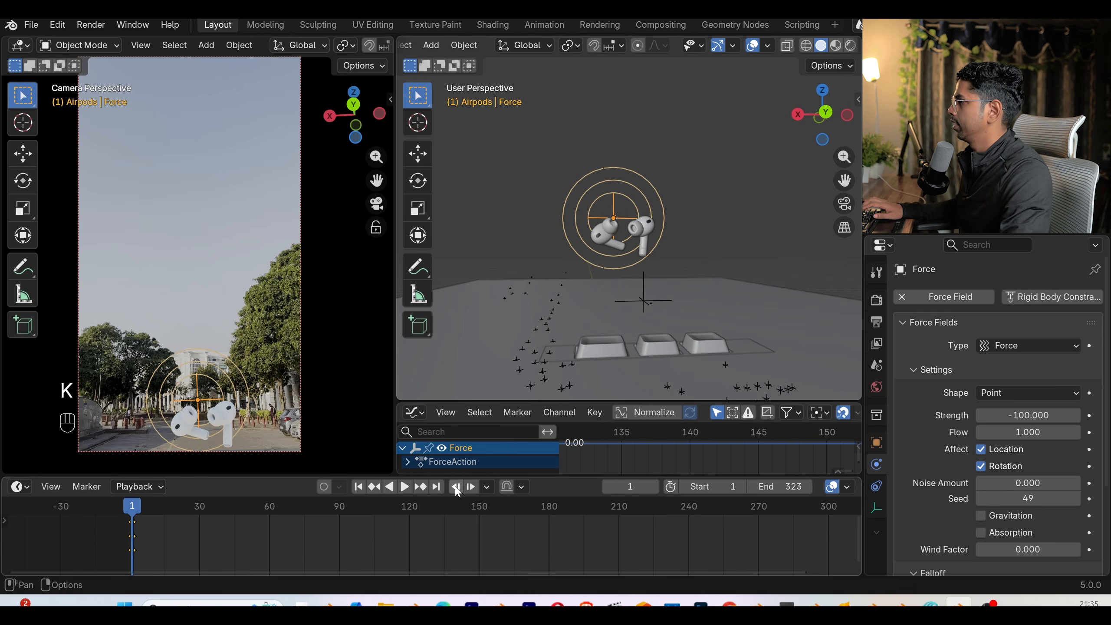
- Add a second location keyframe for the force field at the last frame, 323
key("shift+Right")
scroll(648, 372, "down", 4)
scroll(648, 238, "up", 4)
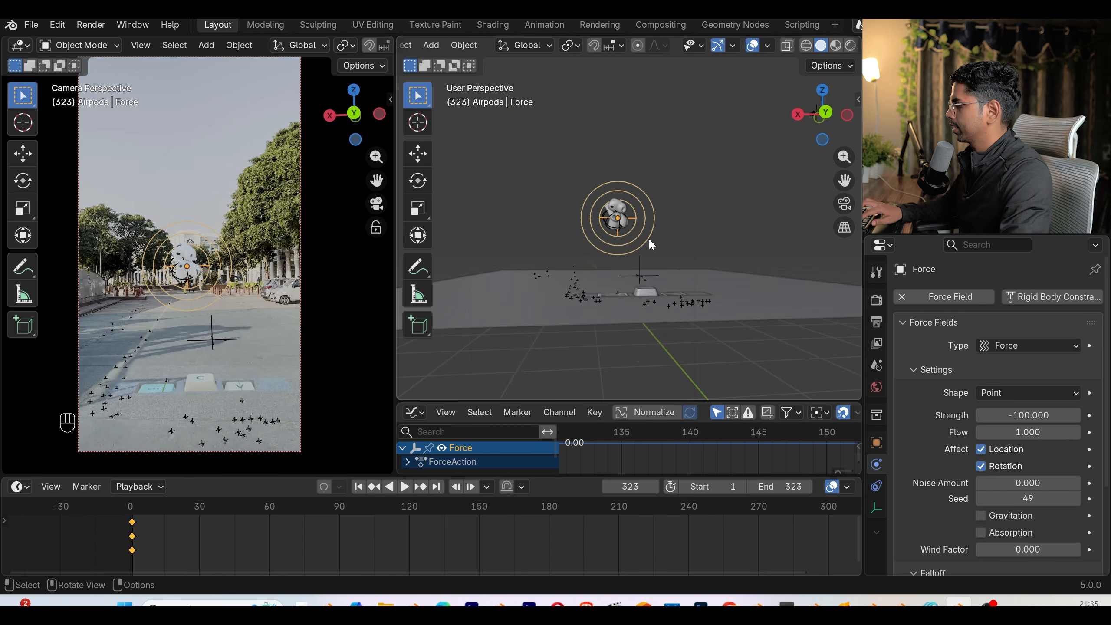
key("k")
left_click(648, 240)
scroll(677, 521, "down", 4)
scroll(682, 527, "up", 3)
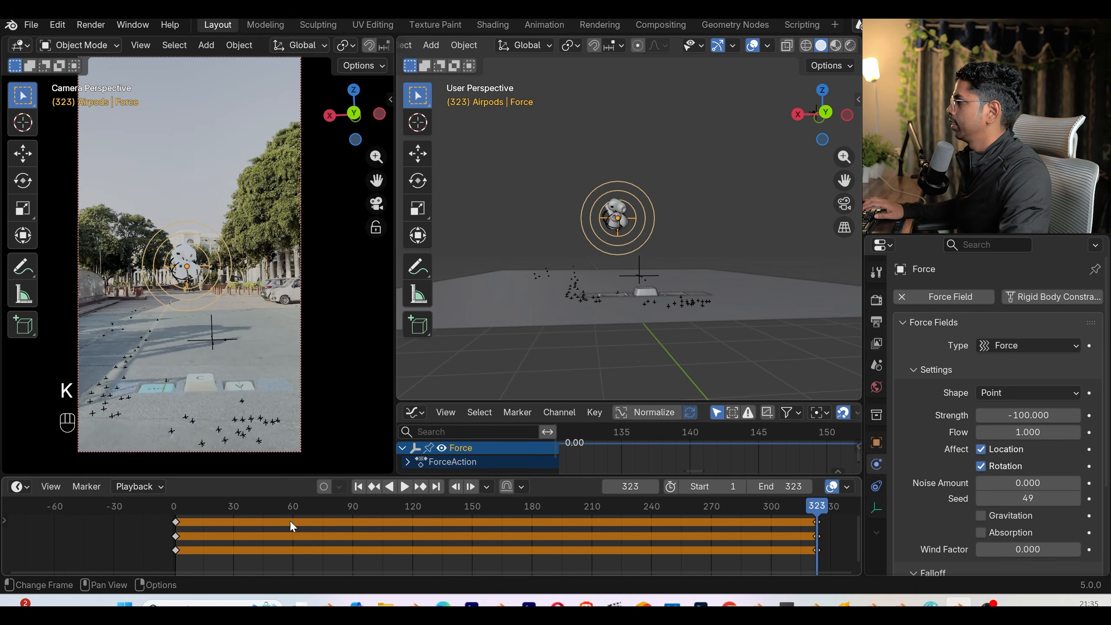
- Add a Noise modifier to the force field's Z Location curve and adjust the noise scale
left_click_drag(525, 400, 512, 282)
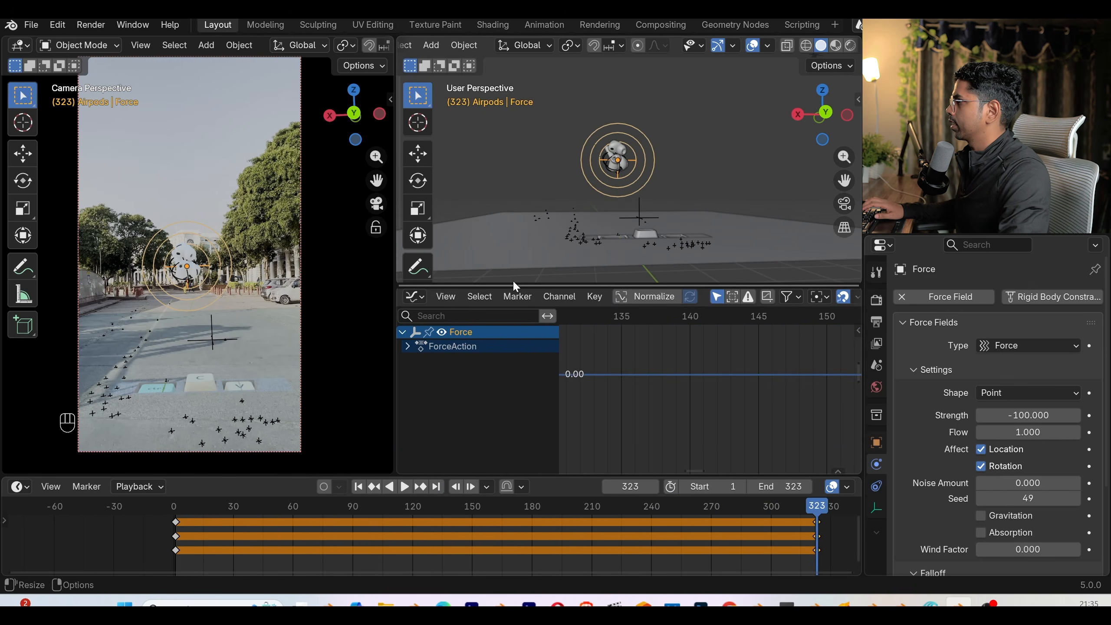
left_click(405, 346)
left_click(413, 361)
key("n")
key("ctrl+z")
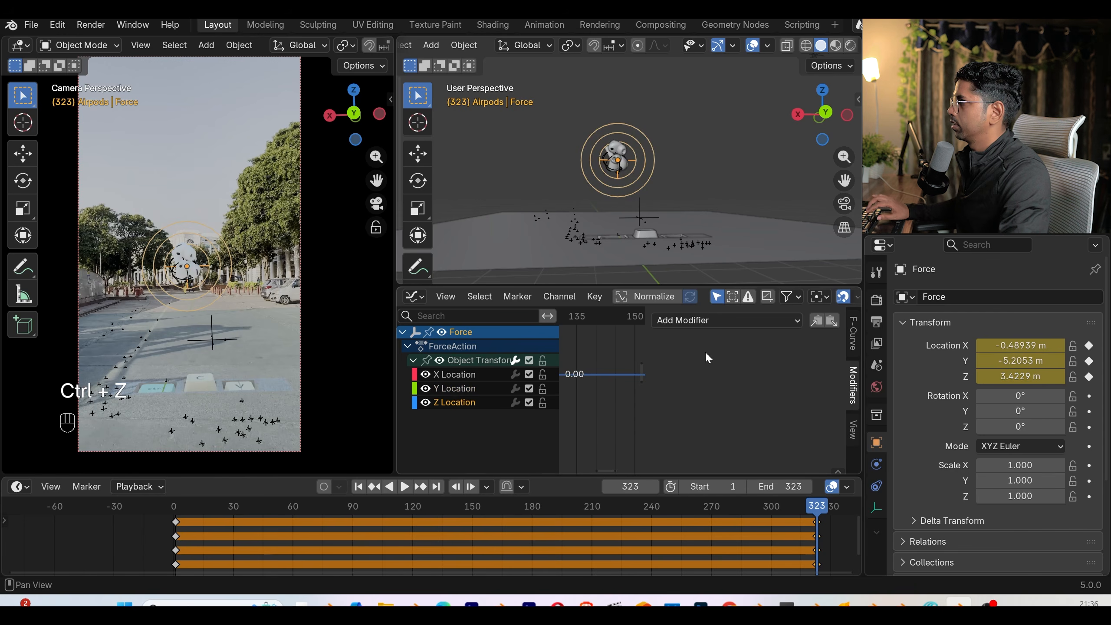
left_click(710, 319)
left_click(698, 405)
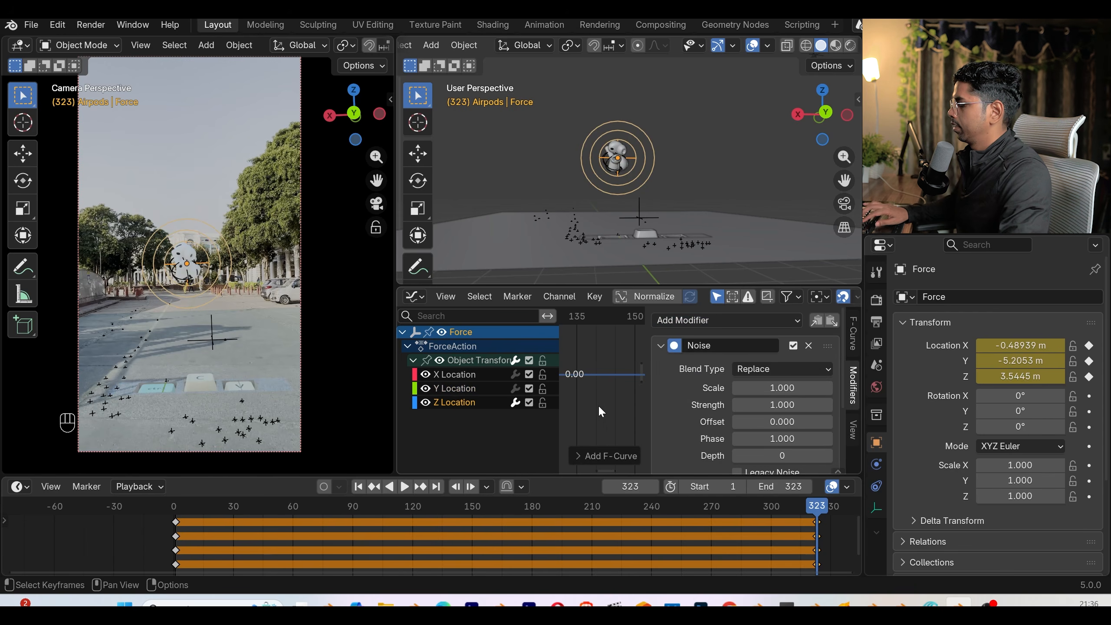
key("Home")
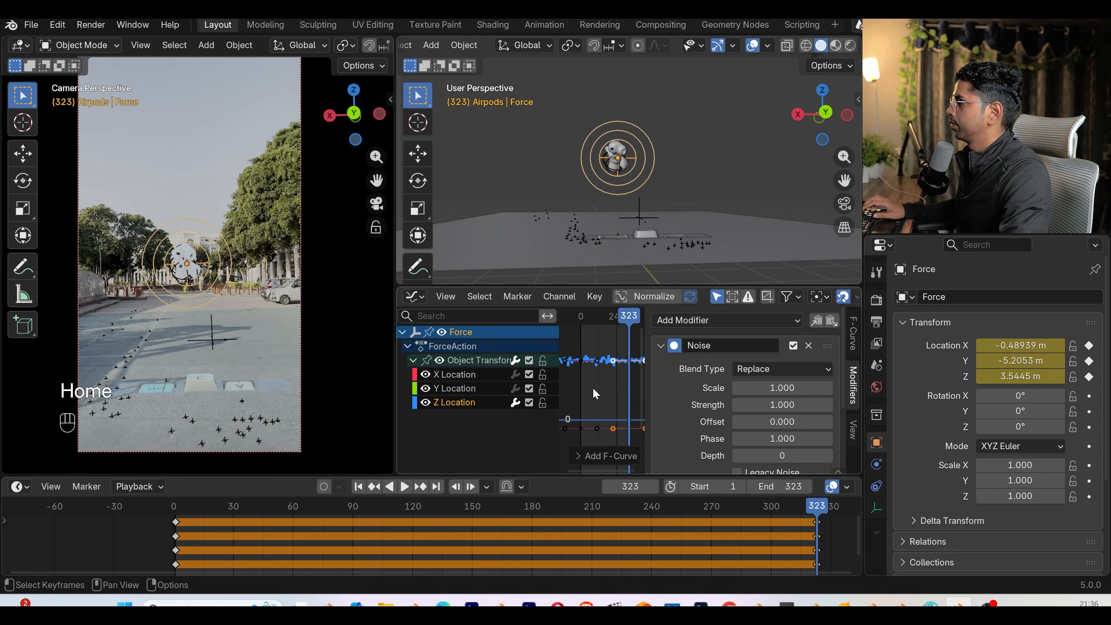
mouse_move(782, 388)
left_mouse_down()
mouse_move(835, 387)
mouse_move(811, 406)
mouse_move(790, 406)
mouse_move(794, 391)
left_mouse_up()
- Save the project file and play the simulation from the first frame, stopping at frame 169
key("space")
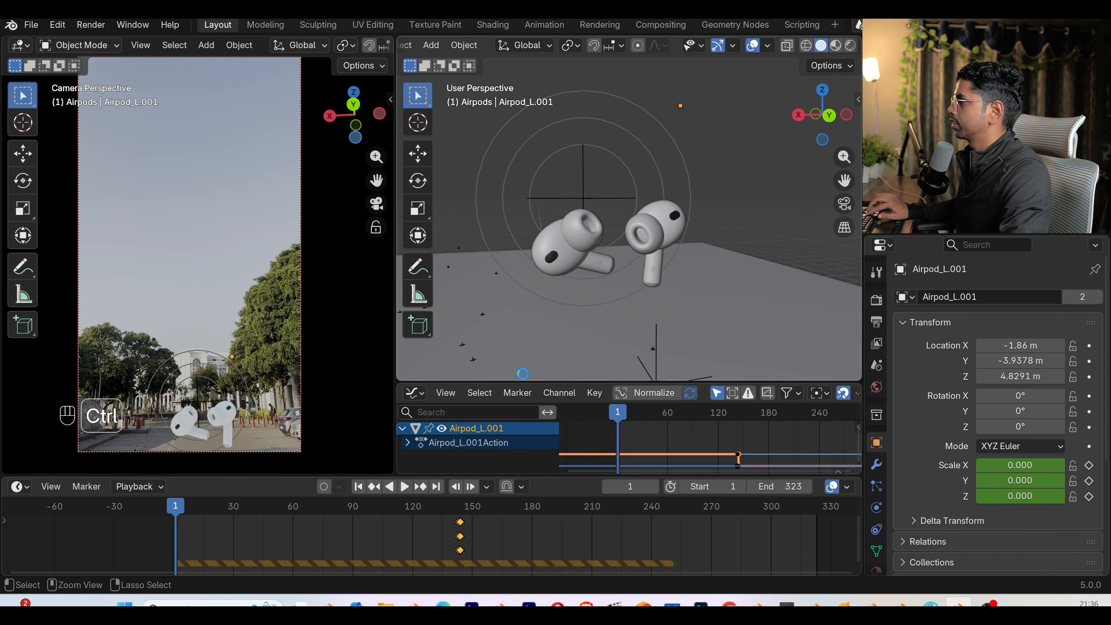
key("ctrl+s")
key("space")
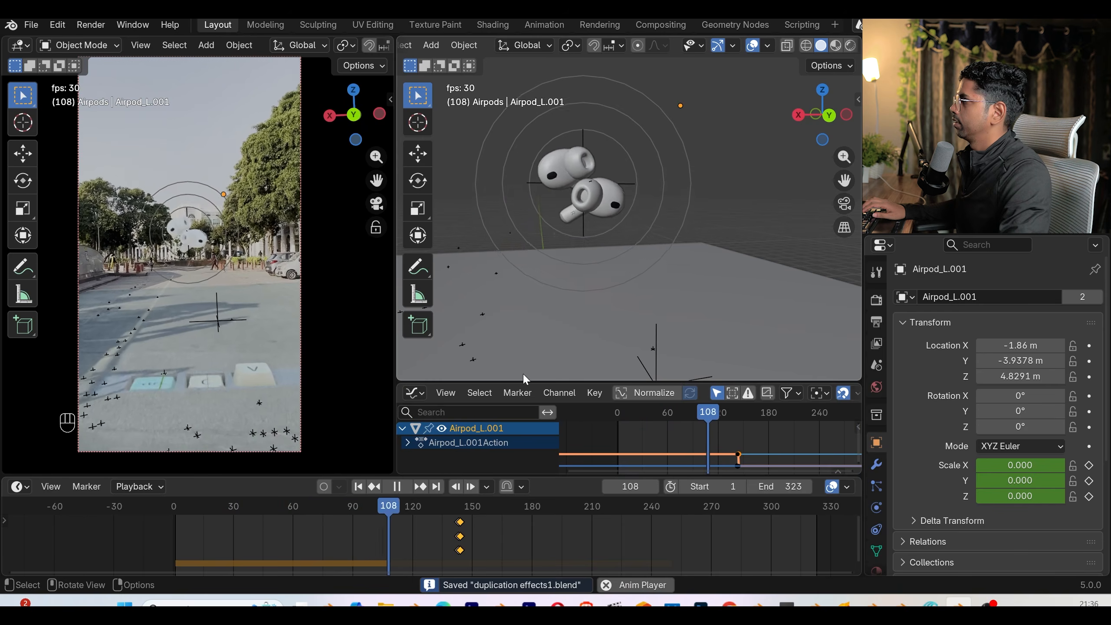
key("space")
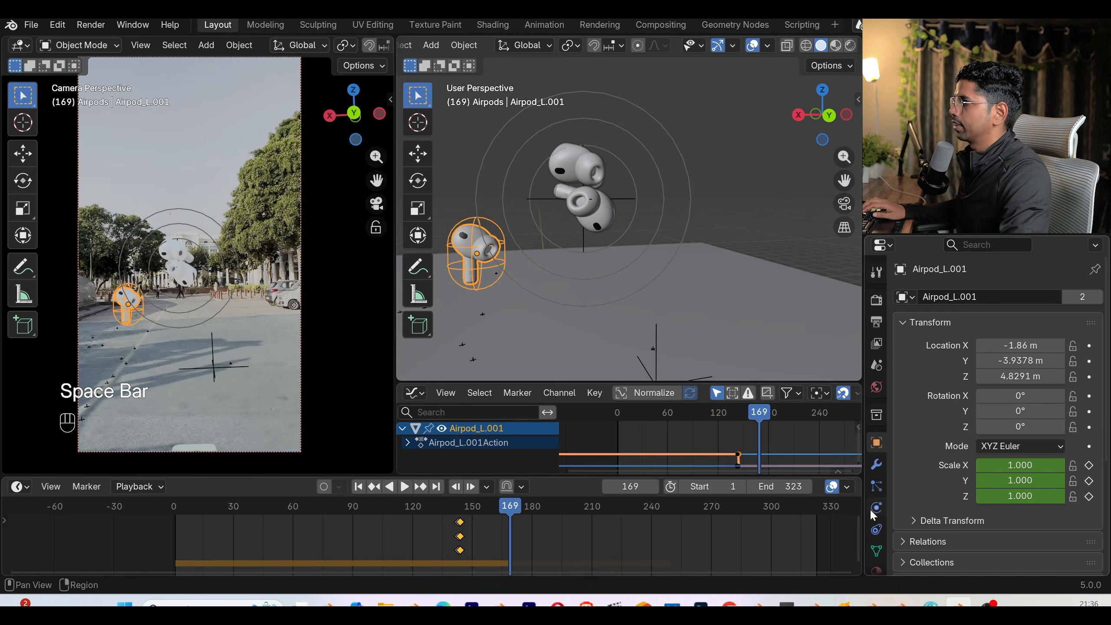
- Change Airpod_L.001's rigid body collision shape to Convex Hull
left_click(876, 508)
left_click(1014, 524)
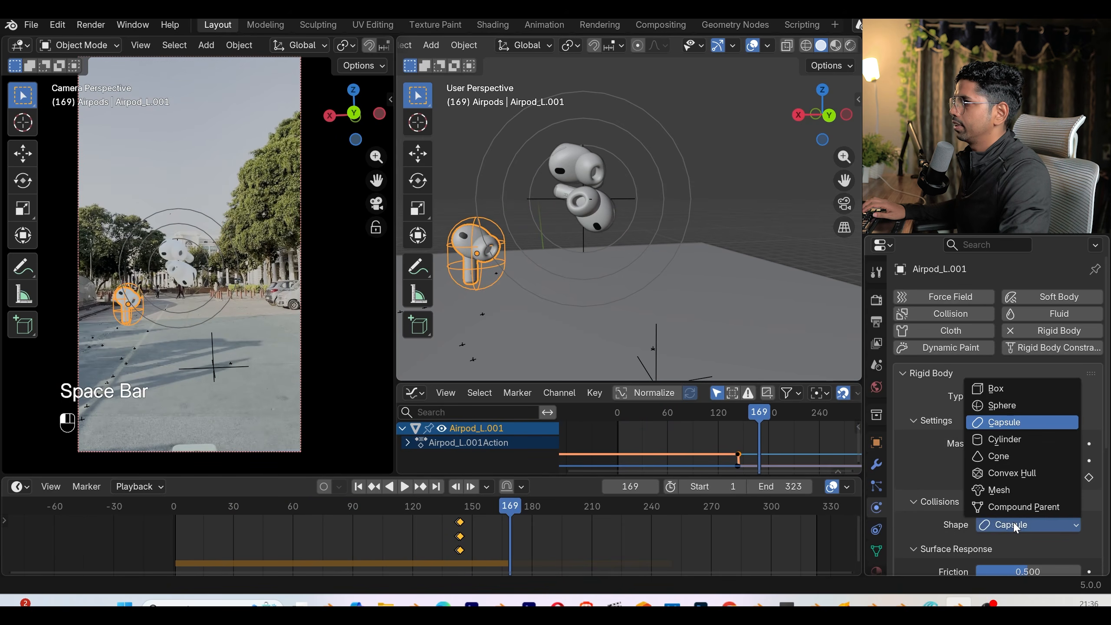
left_click(1006, 473)
- Replay the simulation from the first frame and scrub to frame 251 to check the AirPods' collisions
left_click(358, 487)
left_click(403, 486)
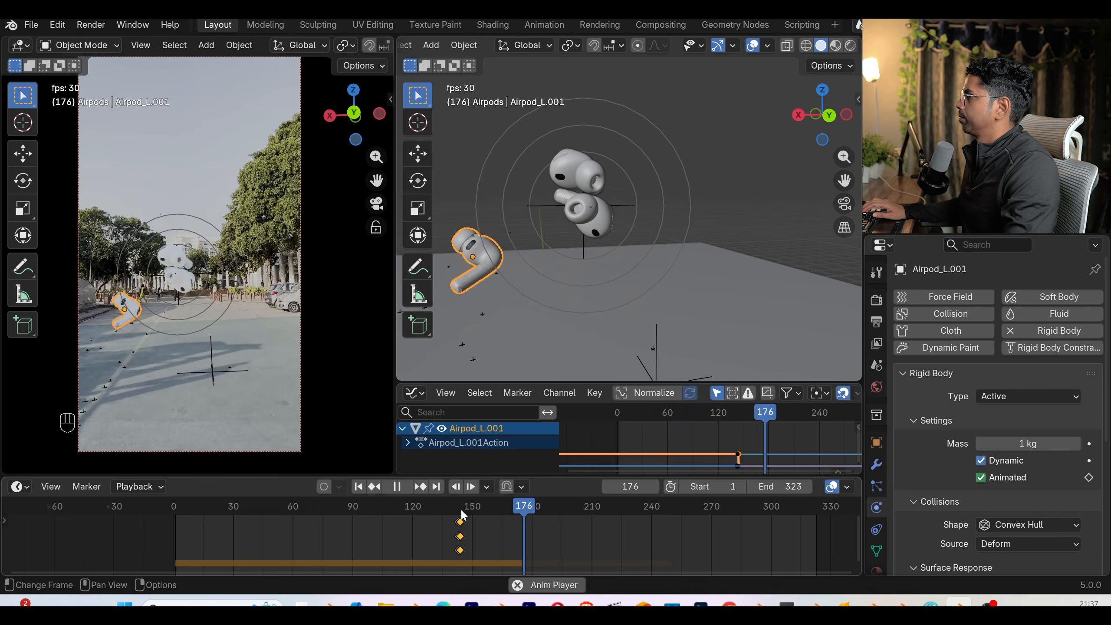
key("space")
left_click_drag(437, 503, 672, 514)
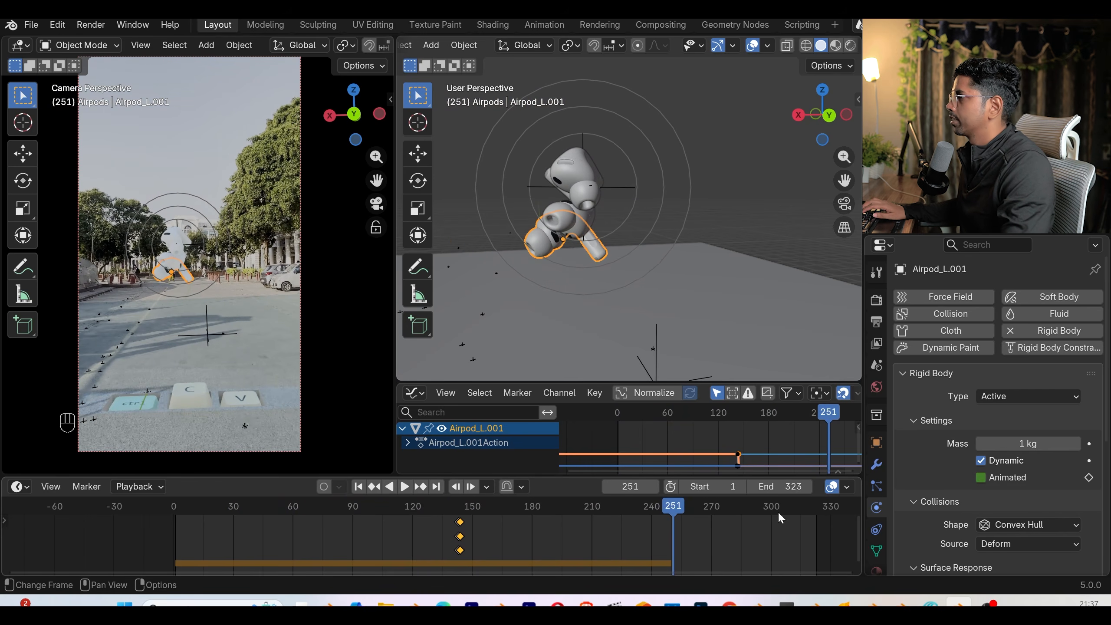
- Set the Rigid Body World cache's end frame to 323
scroll(926, 462, "down", 8)
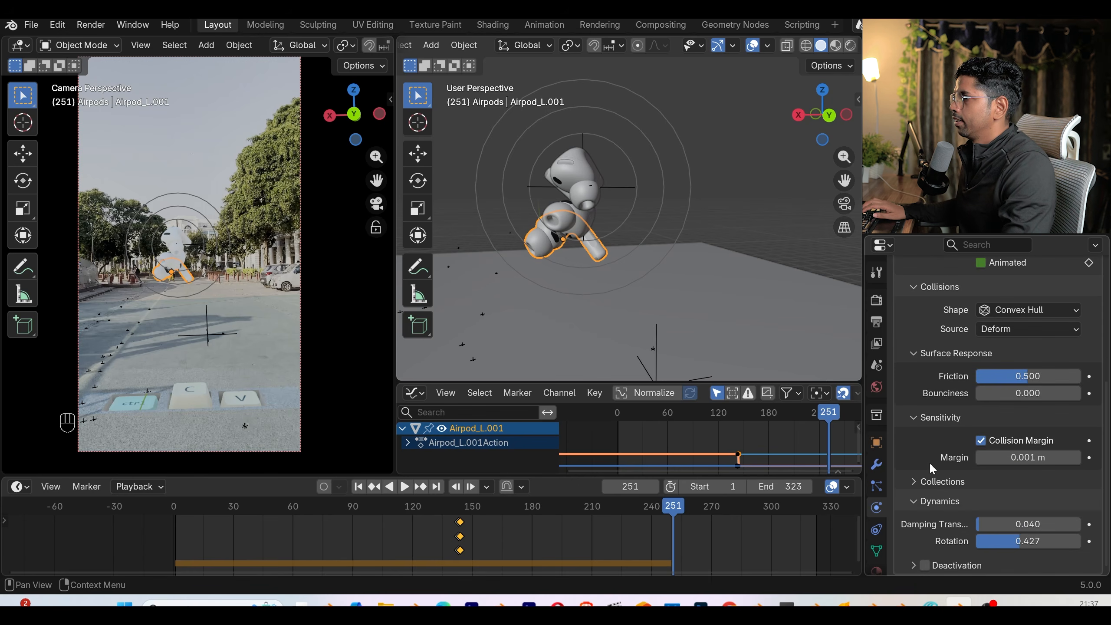
left_click(876, 366)
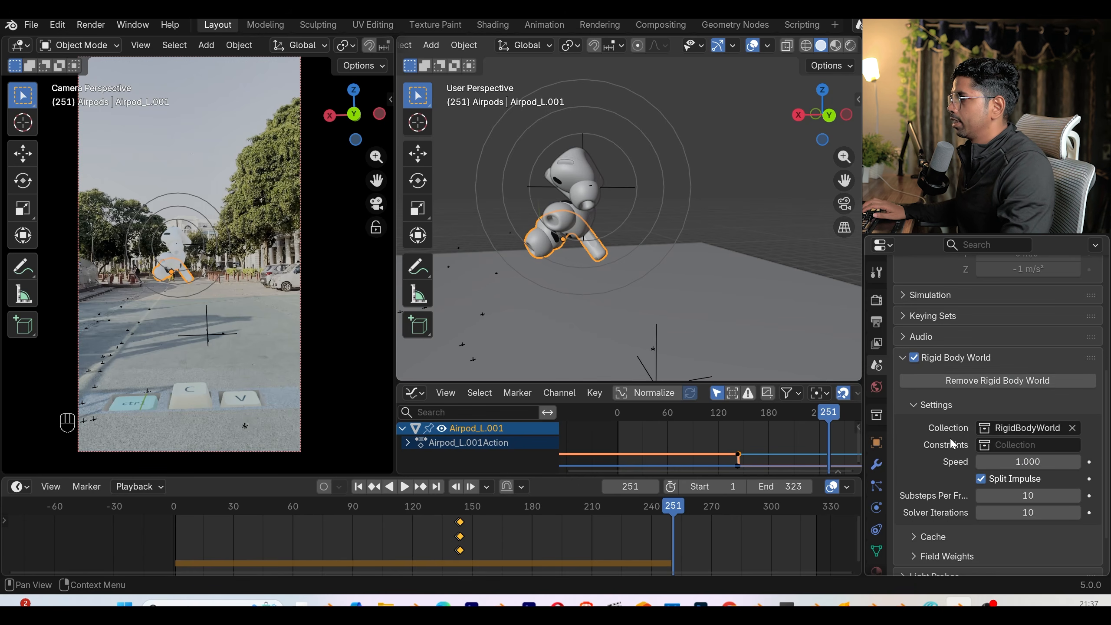
scroll(951, 442, "down", 3)
left_click(924, 477)
scroll(984, 464, "down", 5)
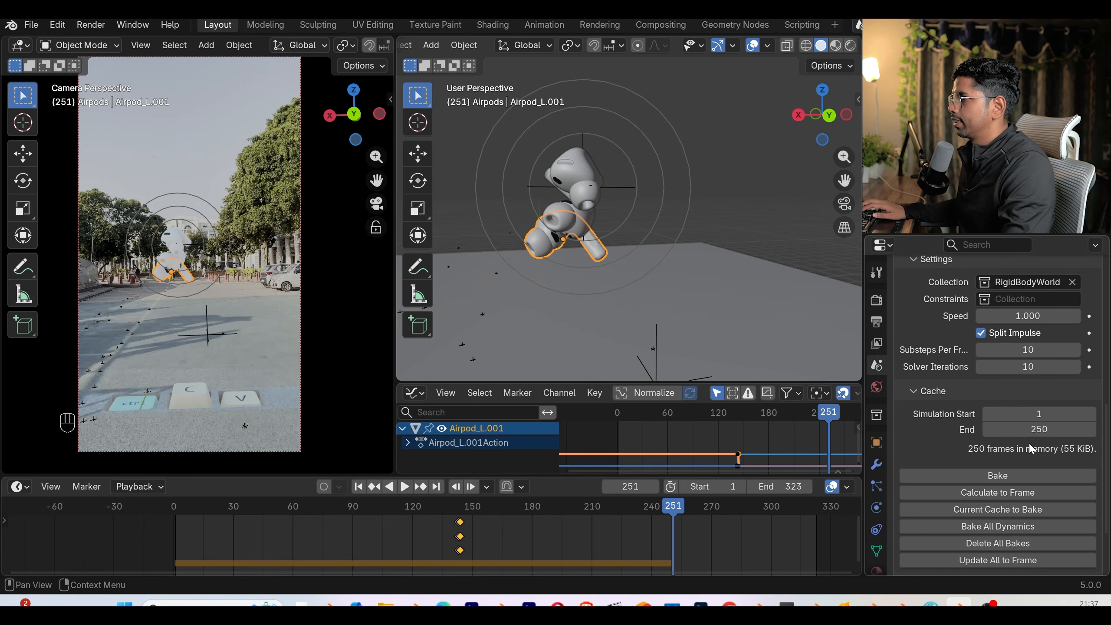
left_click(1033, 431)
type("32")
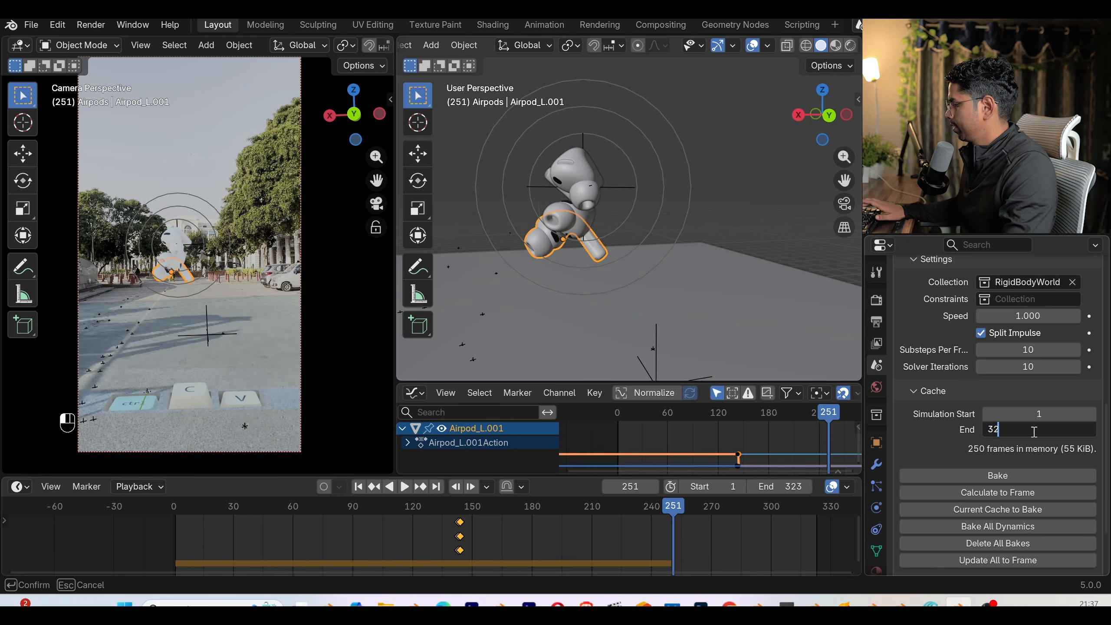
type("3")
key("Return")
- Set the Rigid Body World's substeps per frame and solver iterations to 20 and replay the simulation from the first frame
left_click_drag(1014, 367, 1015, 349)
type("2")
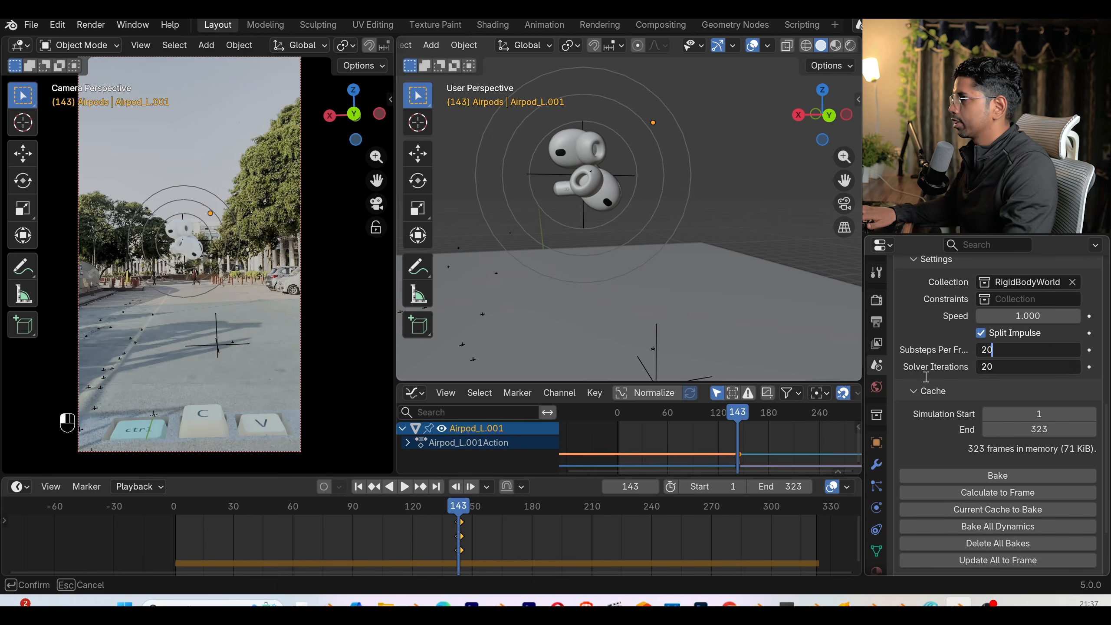
type("0")
key("Return")
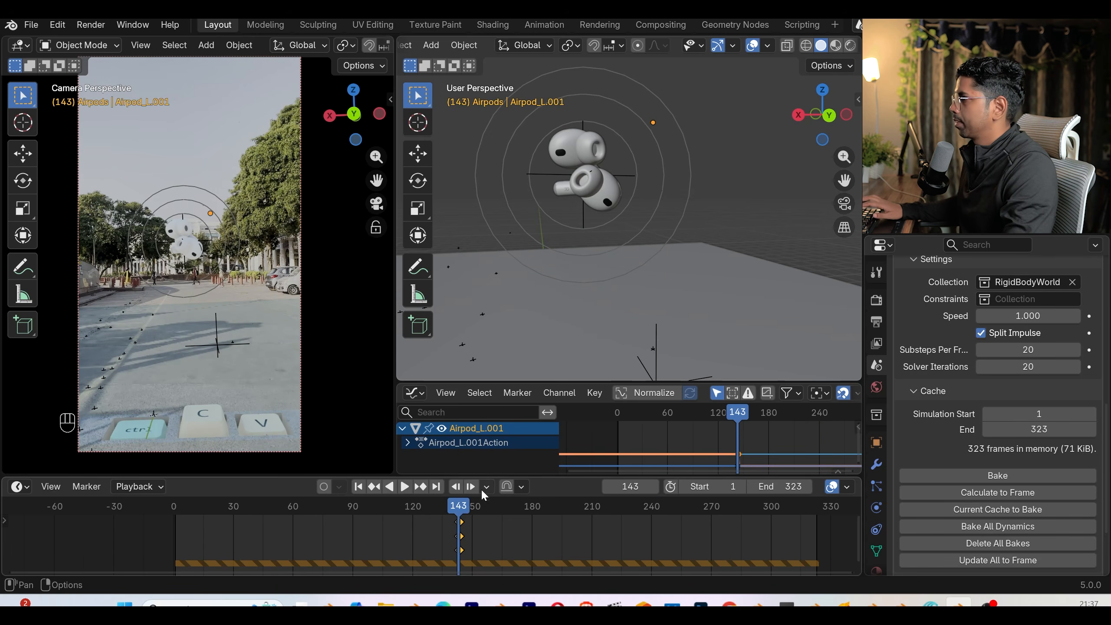
left_click(359, 486)
left_click(405, 486)
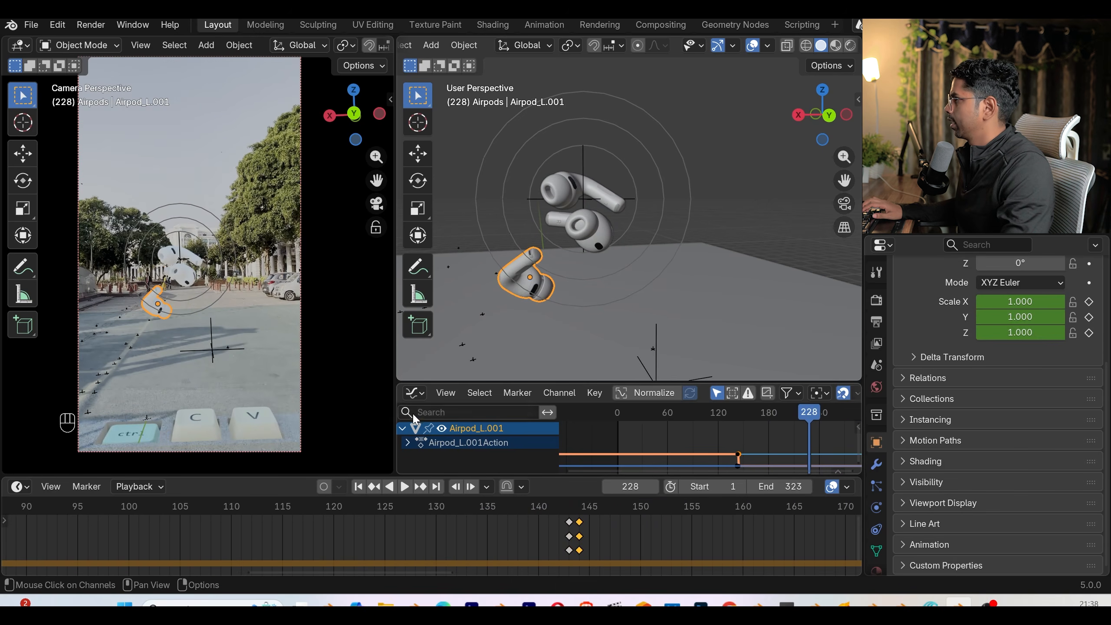
- Enlarge the Graph Editor area, switch it to a Timeline and show its channel list
left_click_drag(435, 384, 435, 295)
left_click(414, 305)
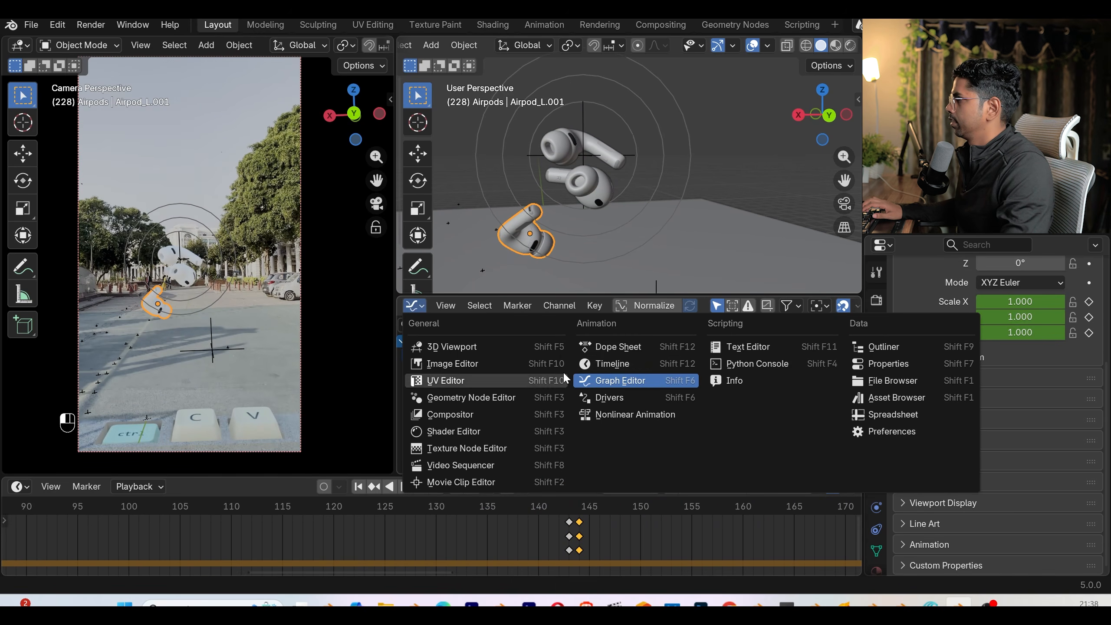
left_click(607, 365)
scroll(616, 375, "up", 3)
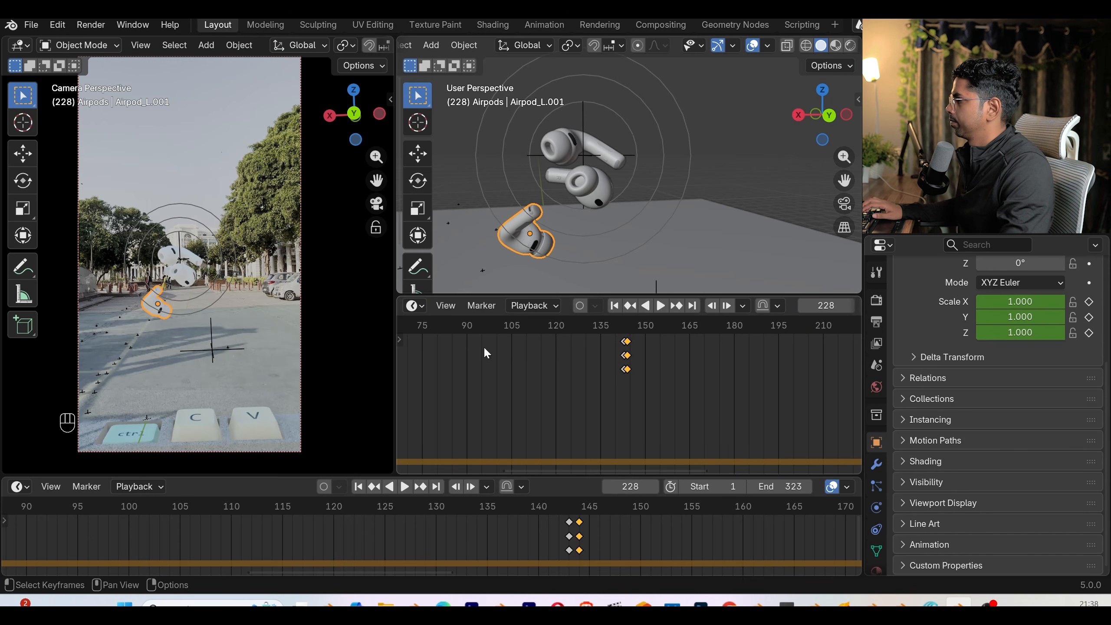
key("t")
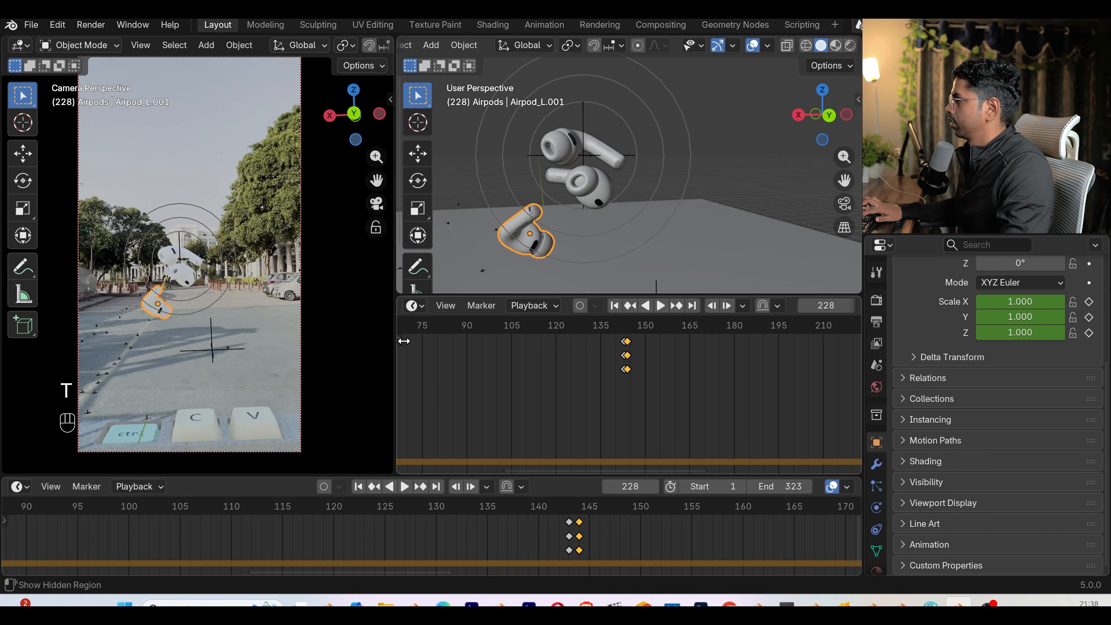
left_click(403, 341)
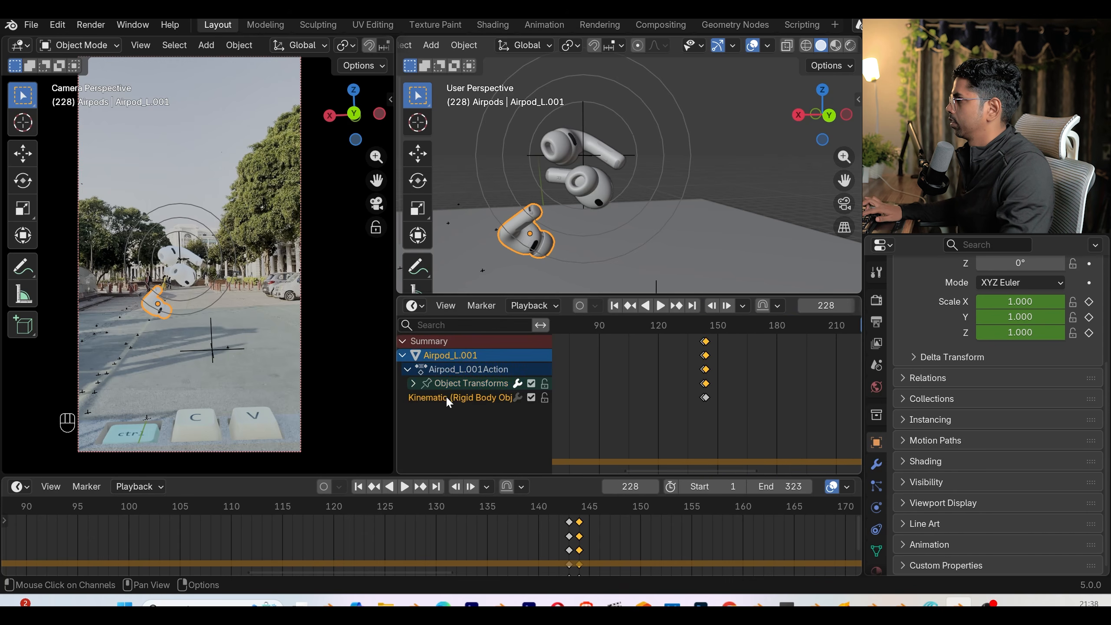
- Lock Airpod_L.001's Kinematic rigid body channel and expand its Object Transforms channels to show the scale keyframes
left_click(545, 398)
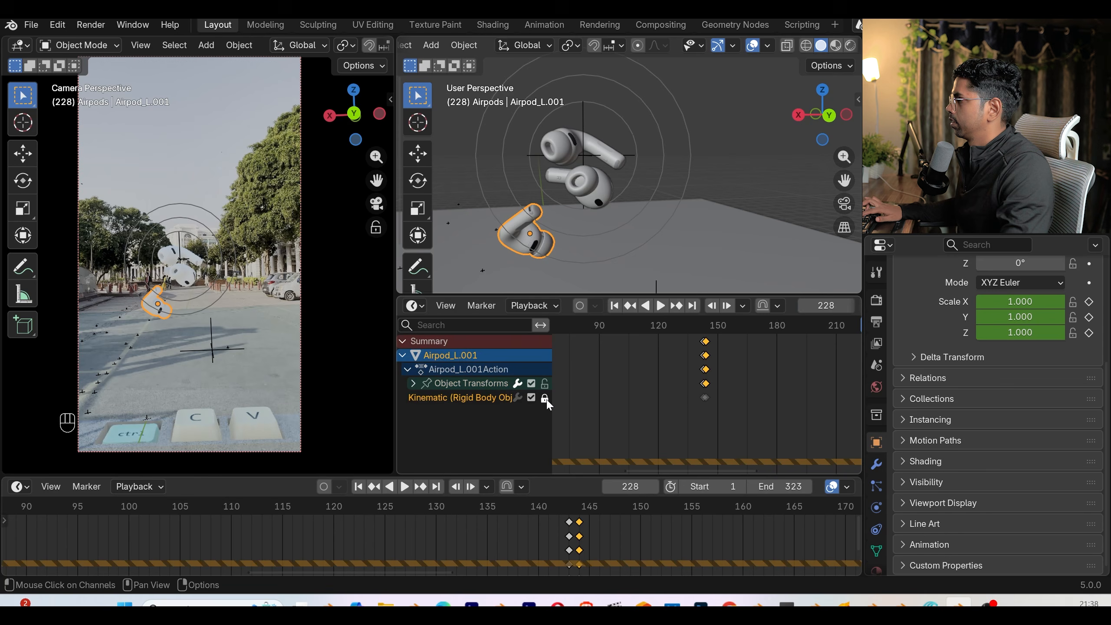
left_click(413, 383)
scroll(693, 411, "up", 8)
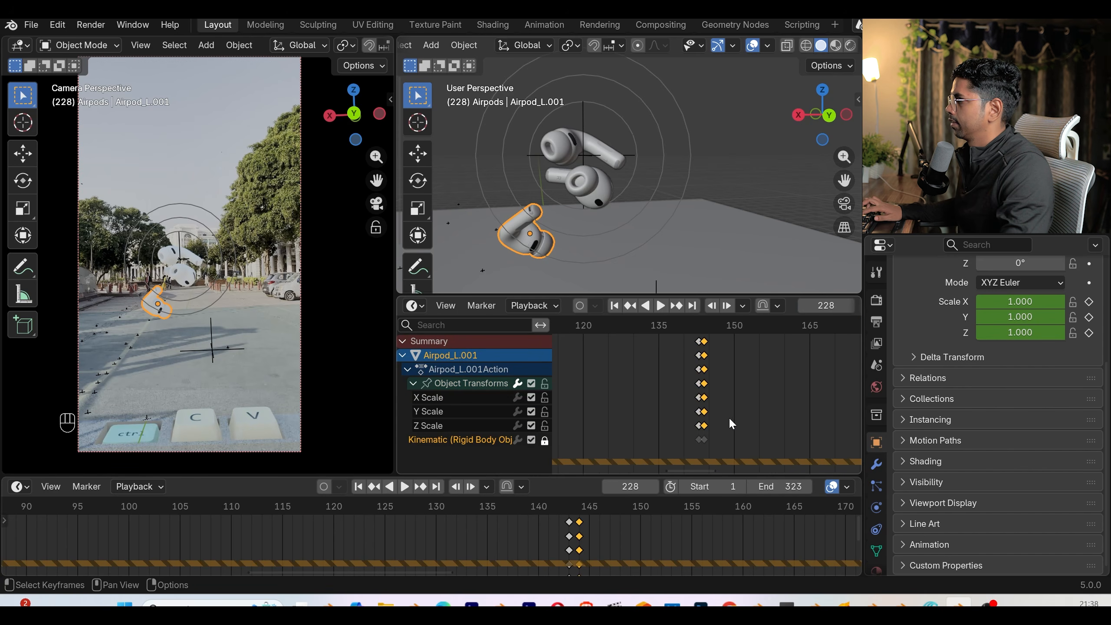
- Move the Z Scale keyframe of Airpod_L.001 to frame 141 and check the animation from the first frame, stopping at frame 141
left_click_drag(691, 425, 669, 426)
left_click_drag(661, 327, 629, 333)
left_click(614, 307)
left_click(660, 306)
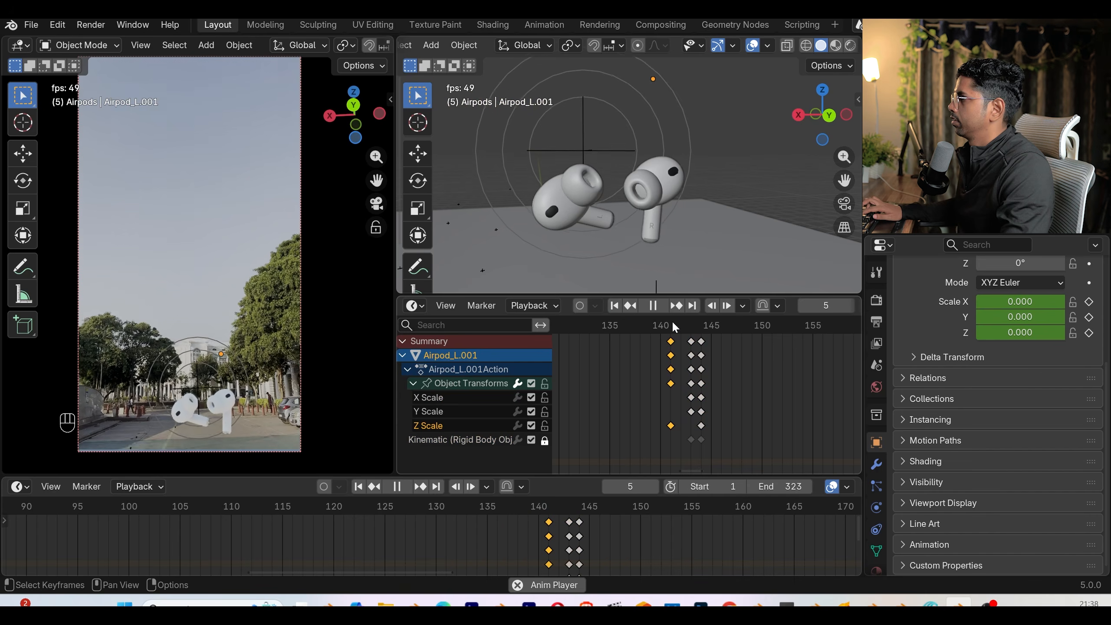
scroll(679, 384, "down", 3)
scroll(677, 384, "down", 3)
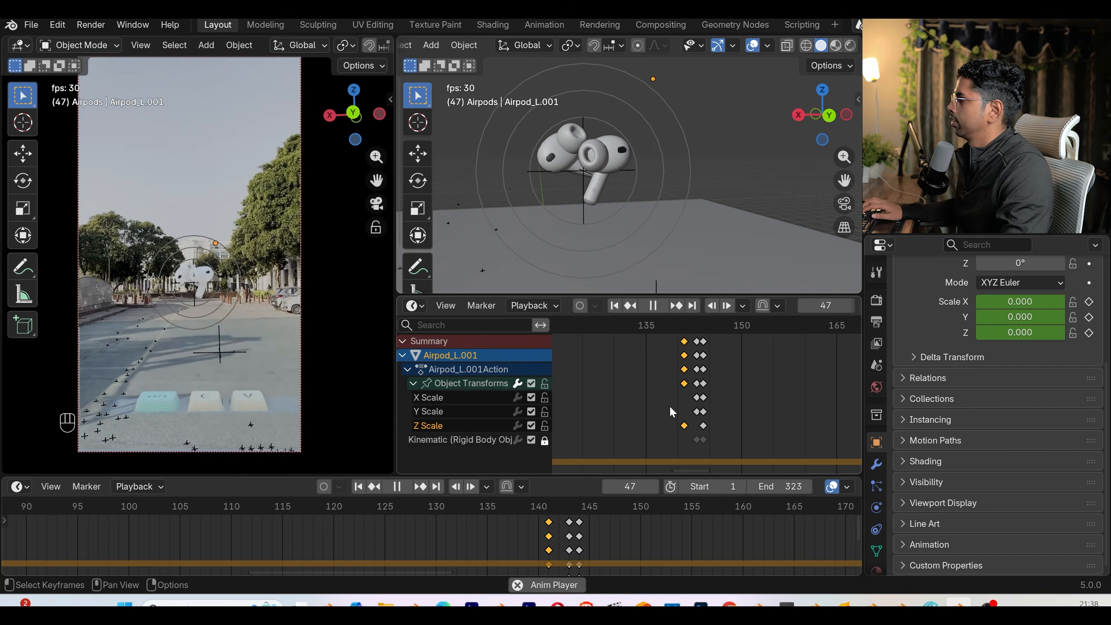
mouse_move(685, 326)
left_mouse_down()
mouse_move(707, 331)
mouse_move(684, 331)
mouse_move(708, 341)
mouse_move(677, 341)
mouse_move(687, 348)
left_mouse_up()
key("space")
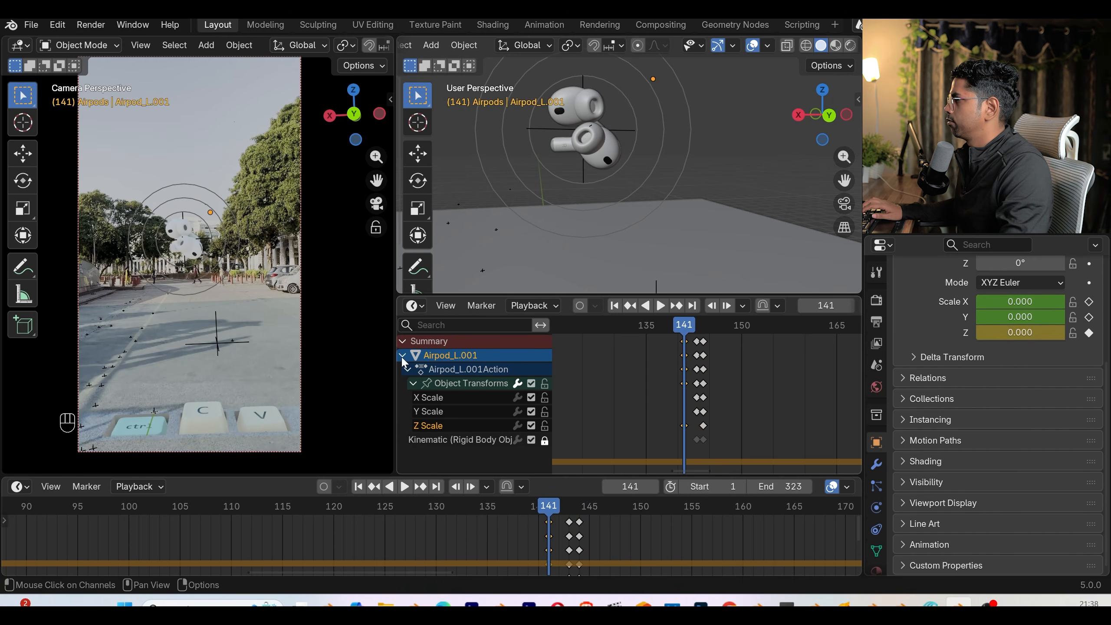
- Collapse the Airpod_L.001 animation channels and scrub to frame 157 to inspect the airpod's motion
left_click(402, 355)
scroll(571, 543, "down", 6)
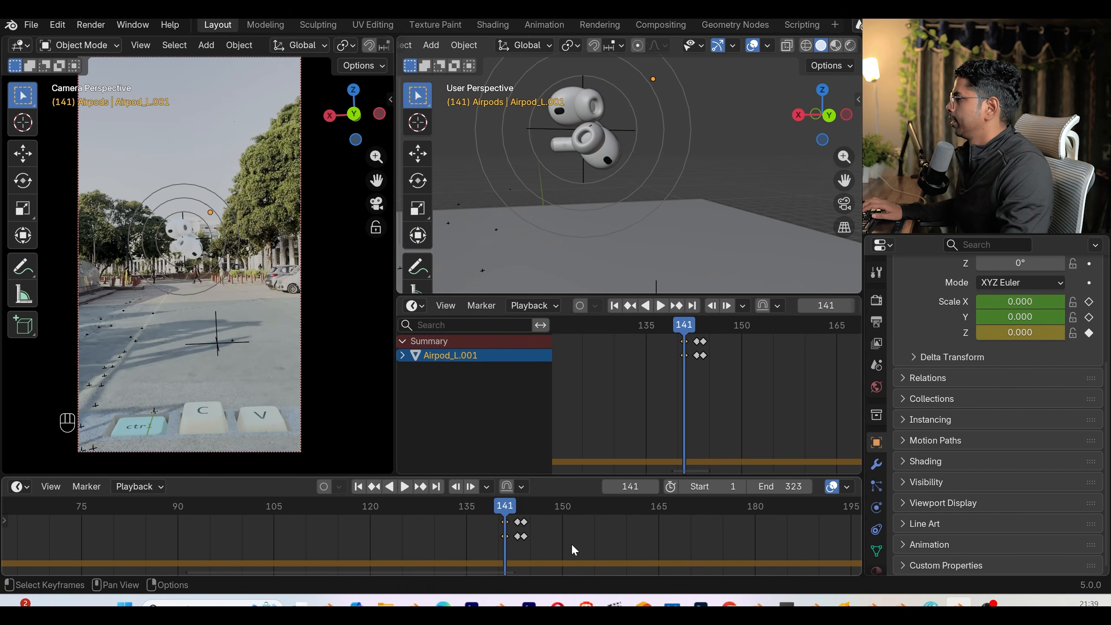
left_click_drag(460, 512, 506, 512)
scroll(979, 415, "up", 8)
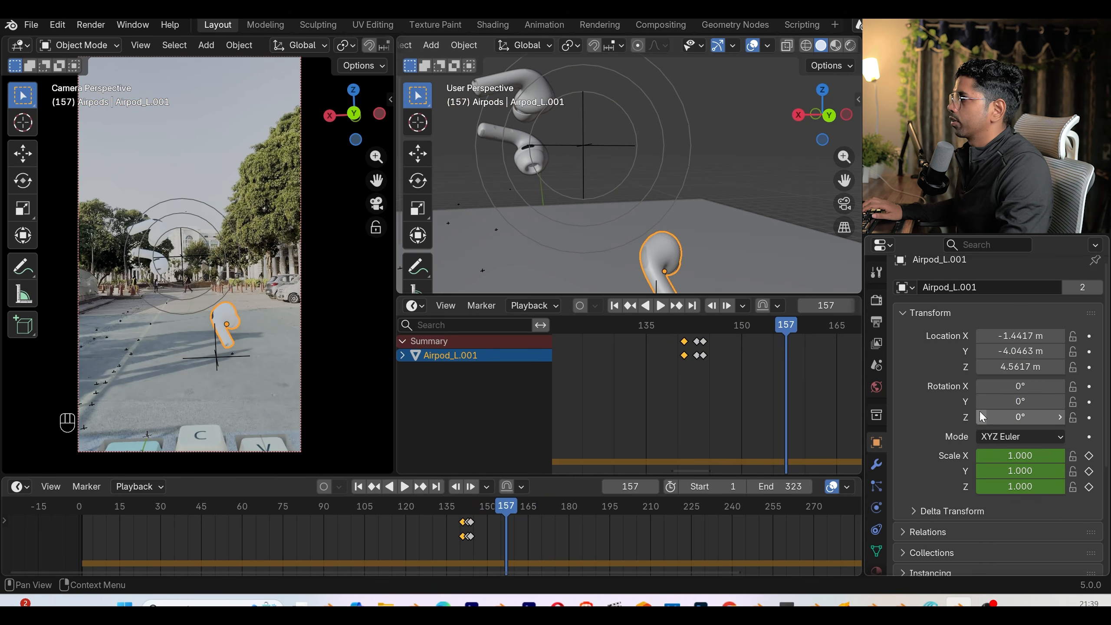
- Undo the last seventeen changes
scroll(534, 505, "down", 3)
key("ctrl+z")
key("ctrl+z")
key("ctrl+z")
key("ctrl+z")
key("ctrl+z")
key("ctrl+z")
key("ctrl+z")
key("ctrl+z")
key("ctrl+z")
key("ctrl+z")
key("ctrl+z")
key("ctrl+z")
key("ctrl+z")
key("ctrl+z")
key("ctrl+z")
key("ctrl+z")
key("ctrl+z")
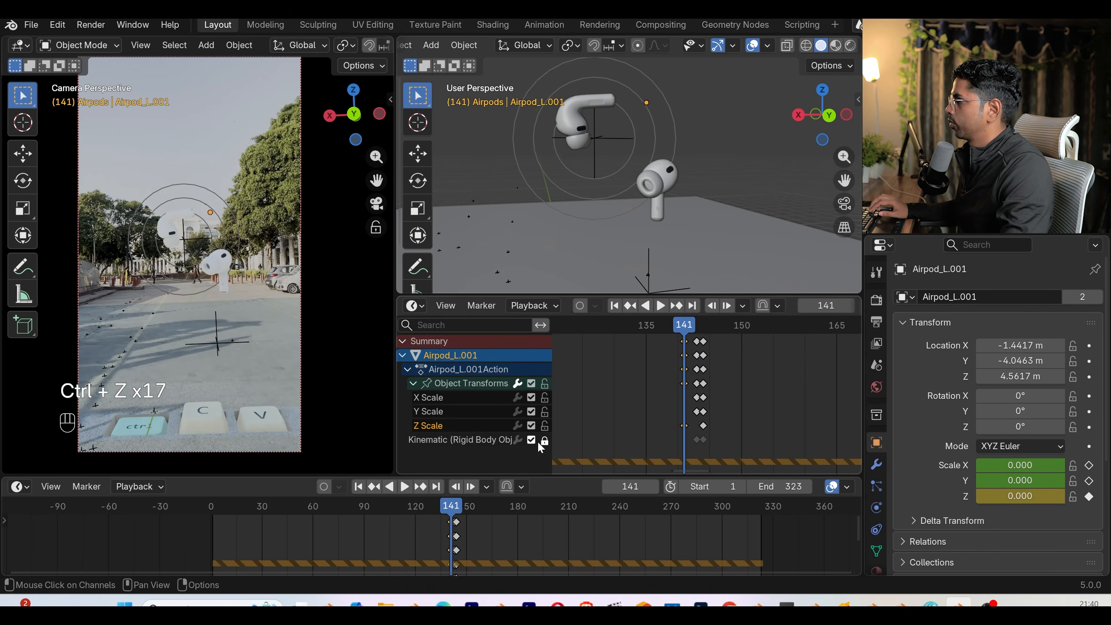
- Collapse the Airpod_L.001 animation channels and review the simulation by playing it from the start
left_click(543, 440)
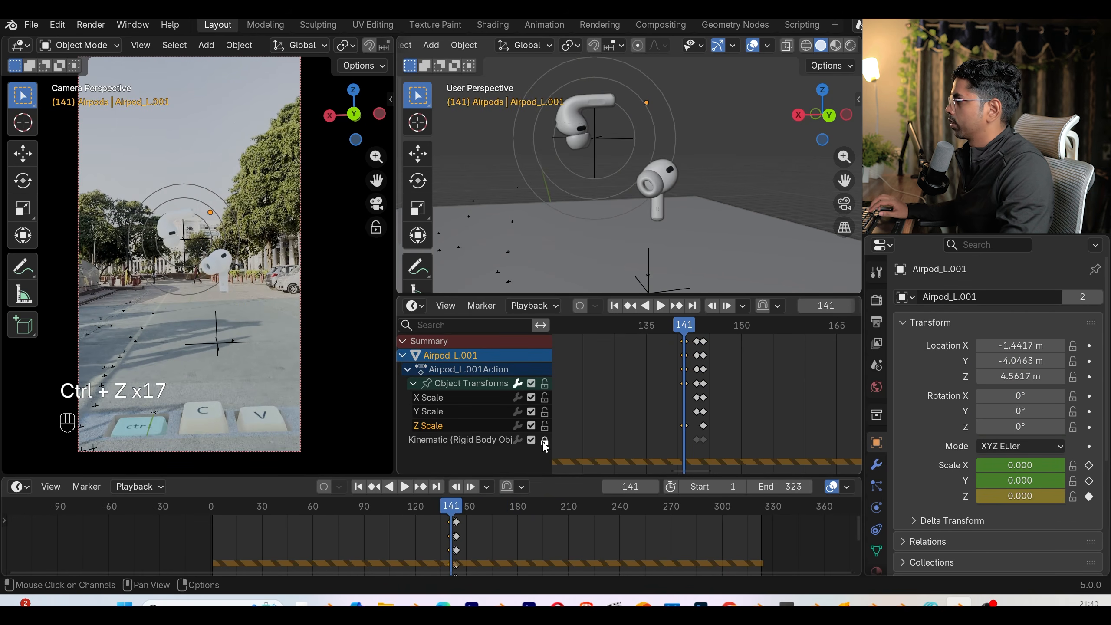
left_click(402, 355)
left_click_drag(455, 509, 508, 511)
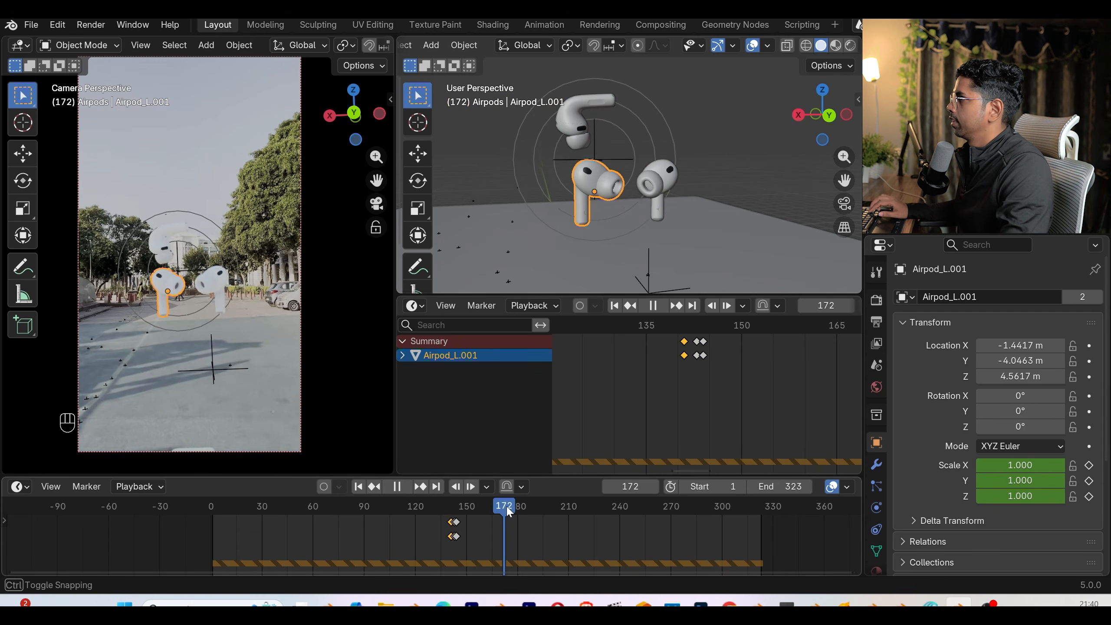
left_click_drag(578, 512, 380, 504)
key("shift+Left")
key("space")
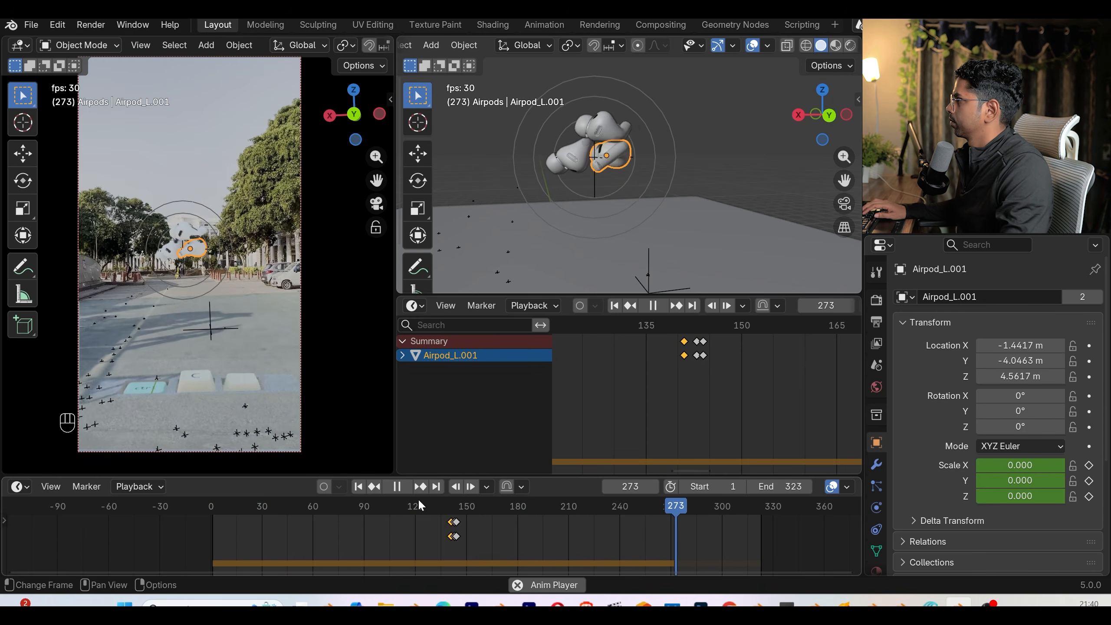
key("space")
- Duplicate Airpod_L.001 at frame 250 to about X 0.48, Y -4.11, Z 4.17 m and shift the copy's keyframes to about frame 250
mouse_move(660, 508)
left_mouse_down()
mouse_move(470, 505)
mouse_move(637, 509)
left_mouse_up()
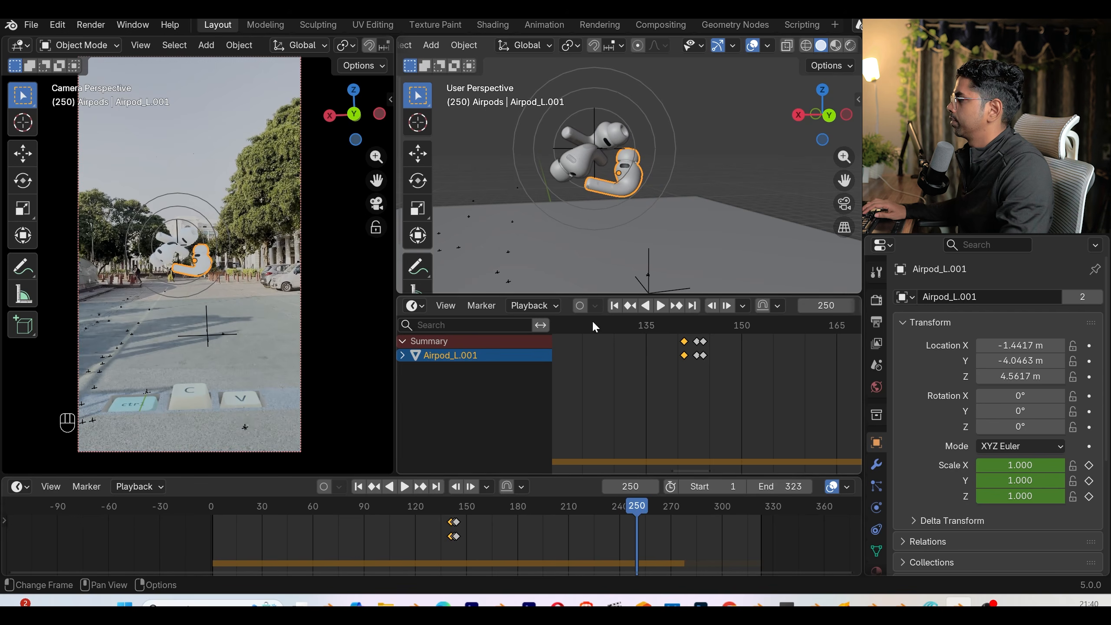
key("shift+d")
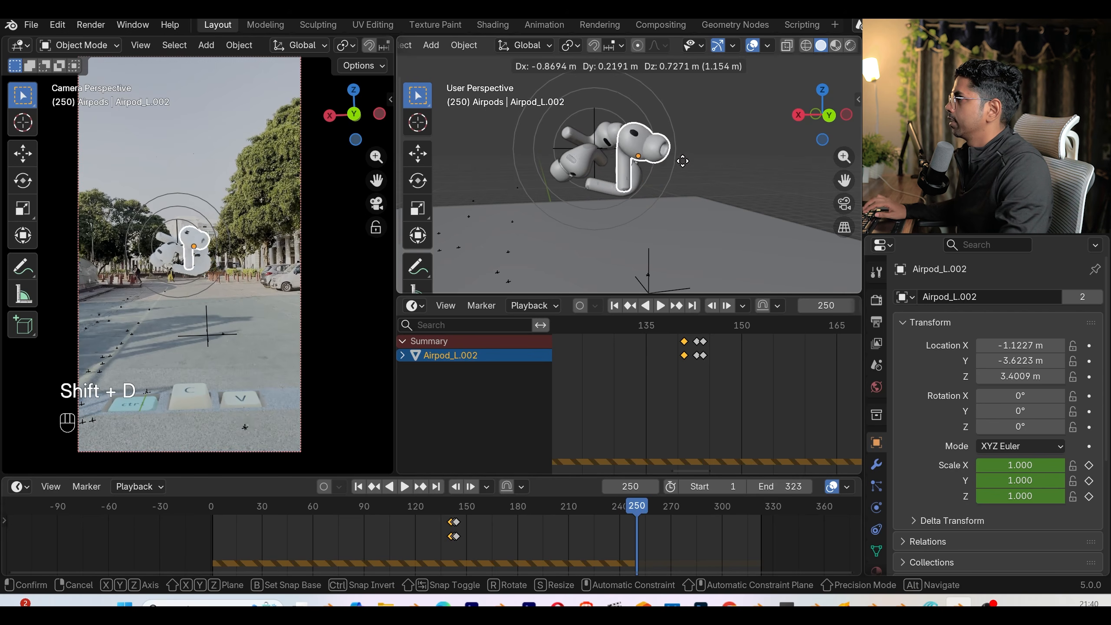
left_click(550, 274)
mouse_move(486, 542)
left_mouse_down()
mouse_move(454, 546)
mouse_move(481, 523)
left_mouse_up()
left_click_drag(631, 521, 639, 521)
- Duplicate Airpod_L.002 at frame 304 to about X -2.11, Y -3.33, Z 3.12 m and shift the copy's keyframes to about frame 304
key("space")
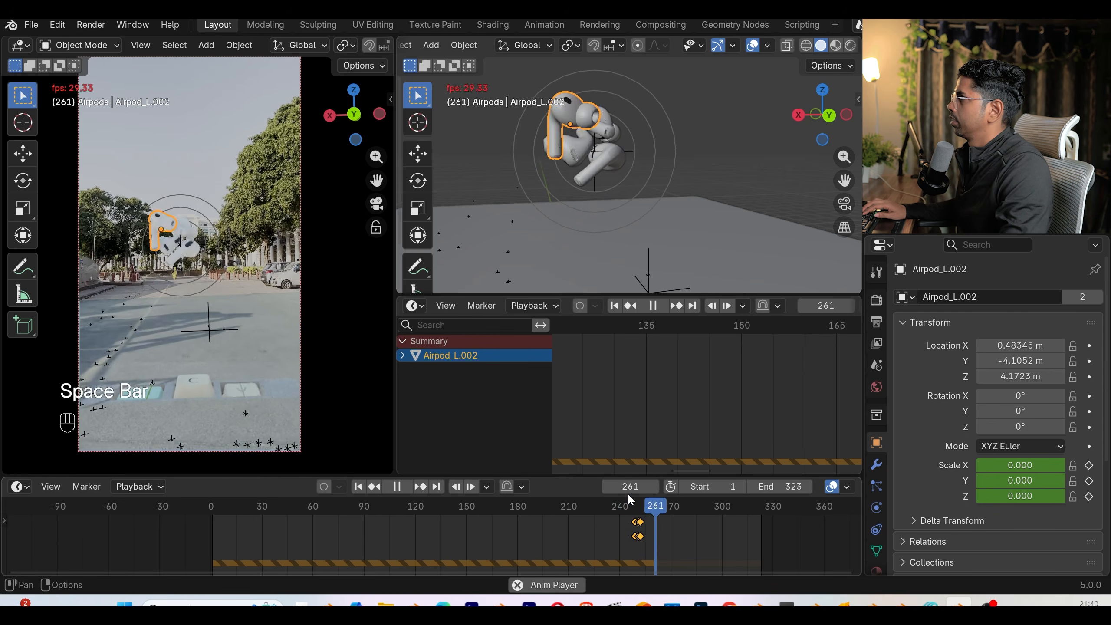
key("space")
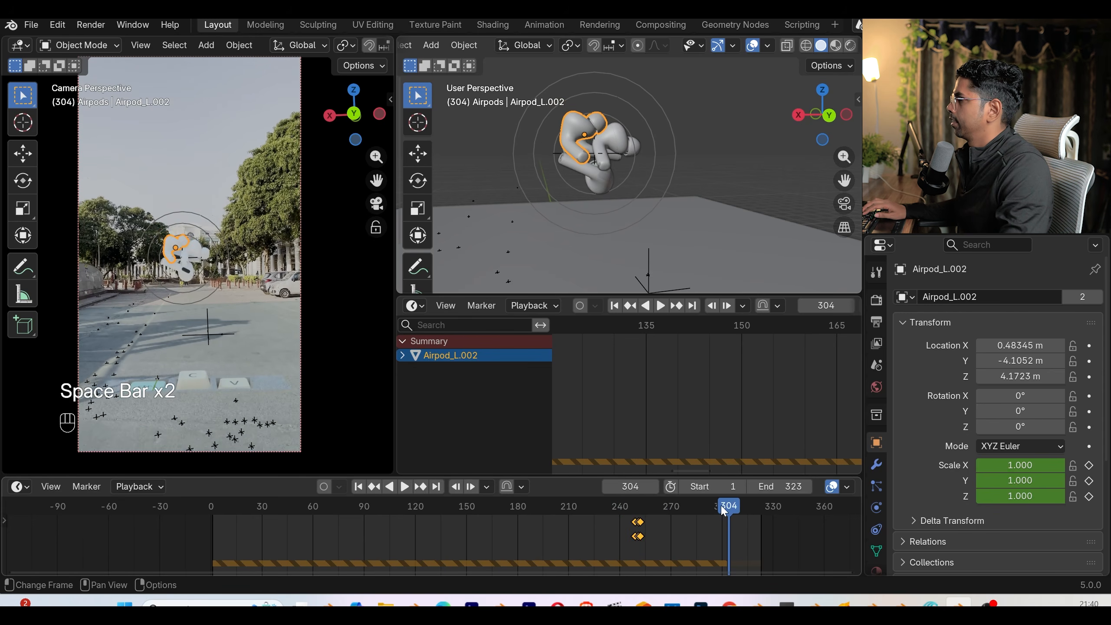
mouse_move(721, 507)
left_mouse_down()
mouse_move(680, 506)
mouse_move(731, 505)
left_mouse_up()
key("shift+d")
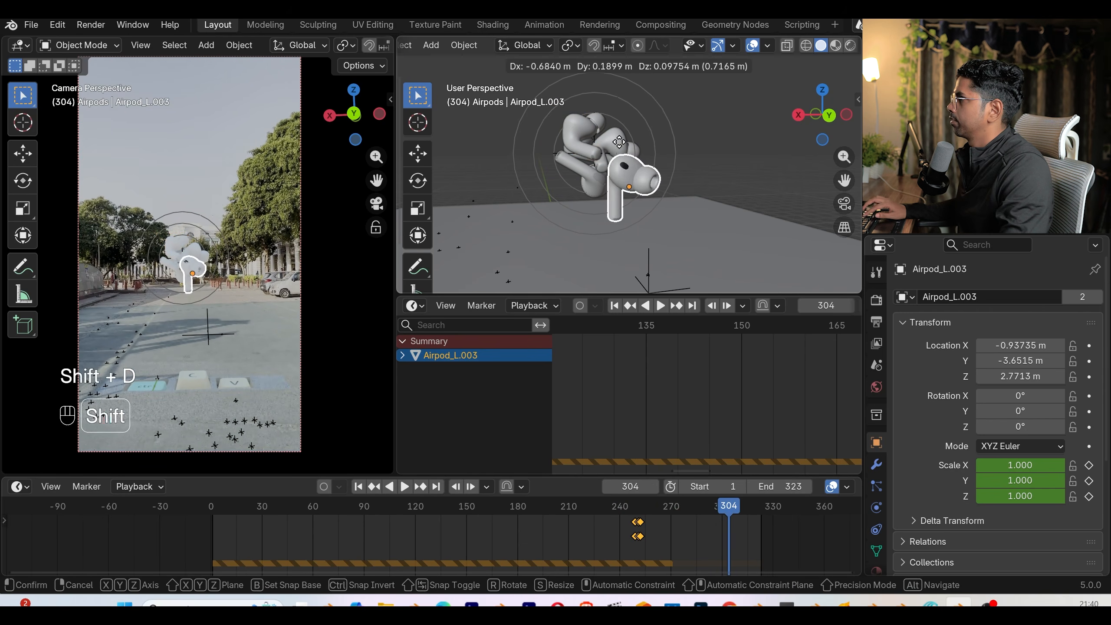
left_click(674, 124)
left_click_drag(675, 547, 723, 519)
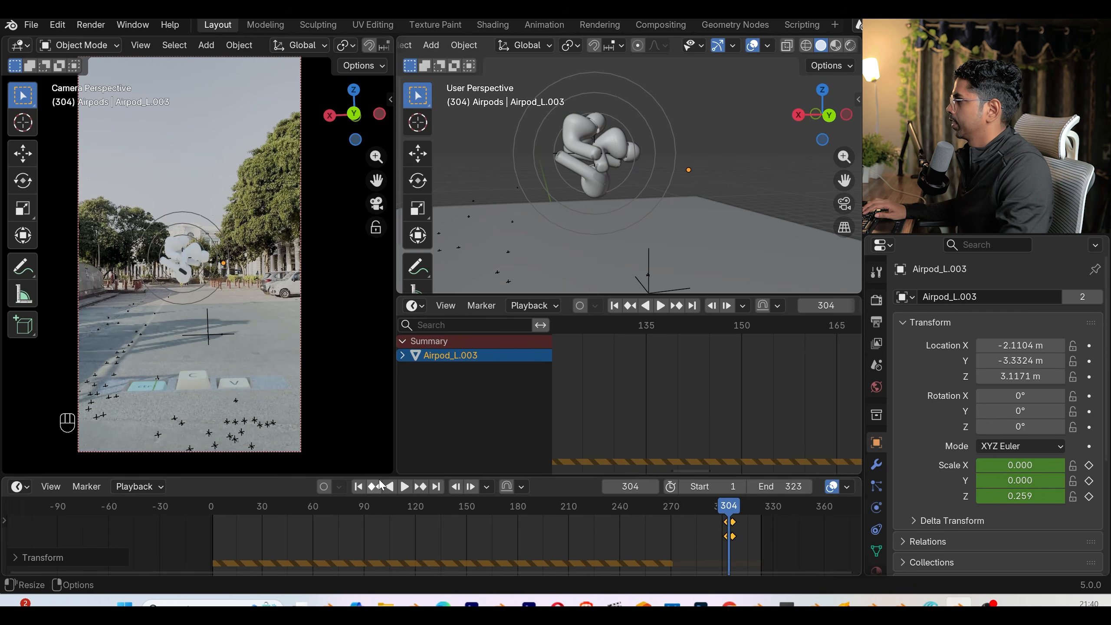
- Save the file and play the animation from the first frame to check the new airpod copies
left_click(359, 487)
key("ctrl+s")
left_click(404, 486)
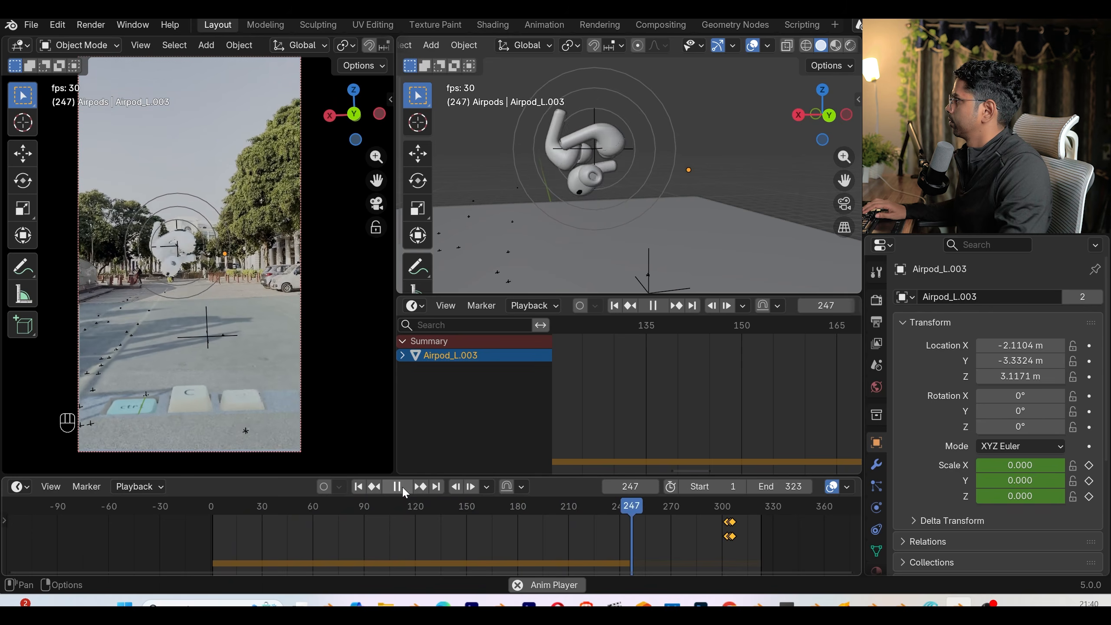
key("Escape")
- Enable Split Impulse in the Rigid Body World settings and save the file after replaying the animation from the first frame
left_click(876, 365)
scroll(919, 476, "down", 5)
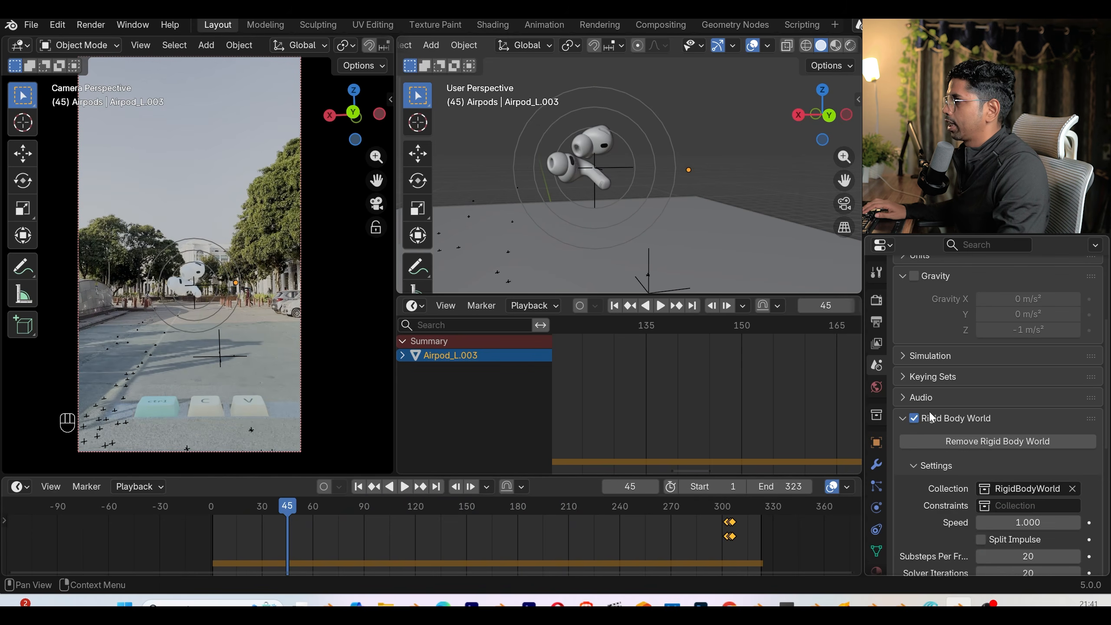
scroll(933, 490, "down", 3)
left_click(981, 447)
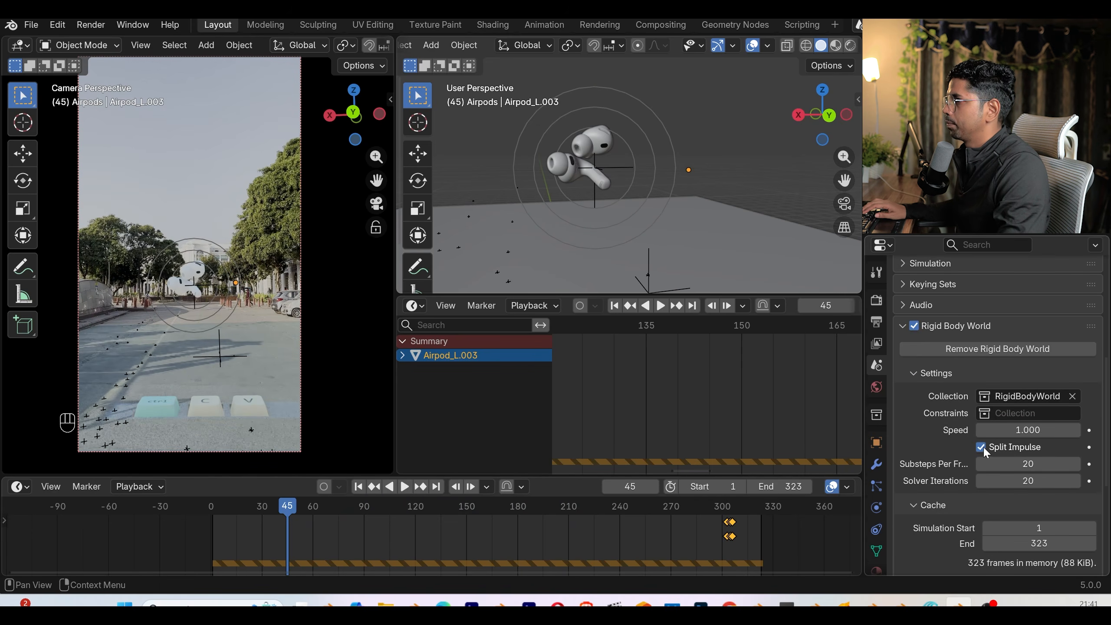
left_click(359, 486)
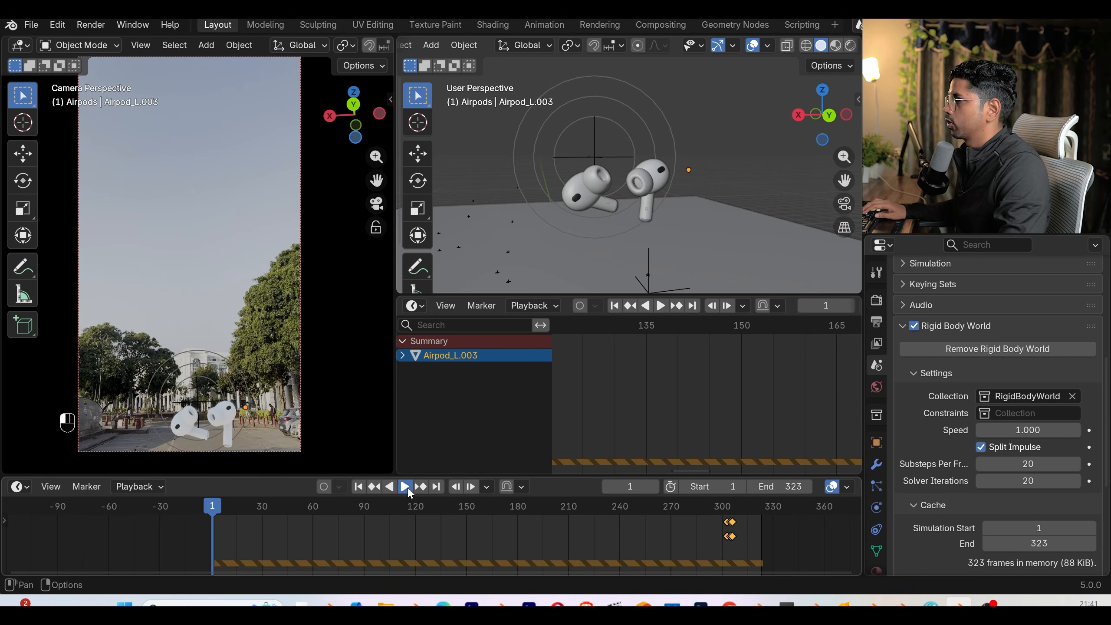
left_click(406, 486)
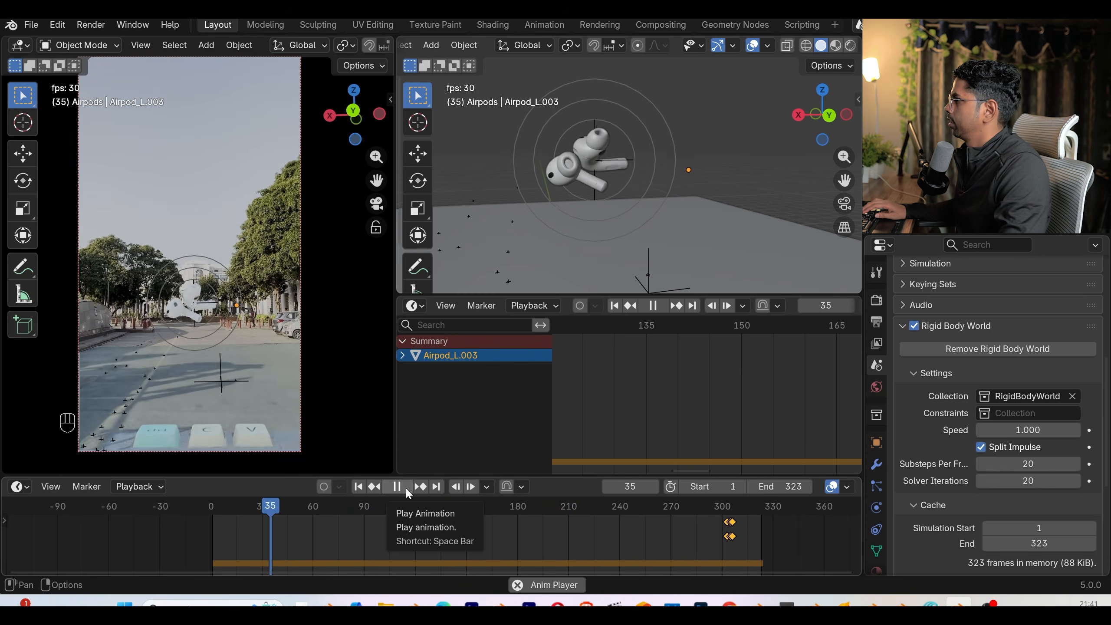
left_click(406, 488)
key("ctrl+s")
- Add an enlarged UV sphere and move it over the floating airpods in top view, at about Y -5.36 m
scroll(654, 158, "down", 3)
middle_click_drag(654, 158, 644, 155)
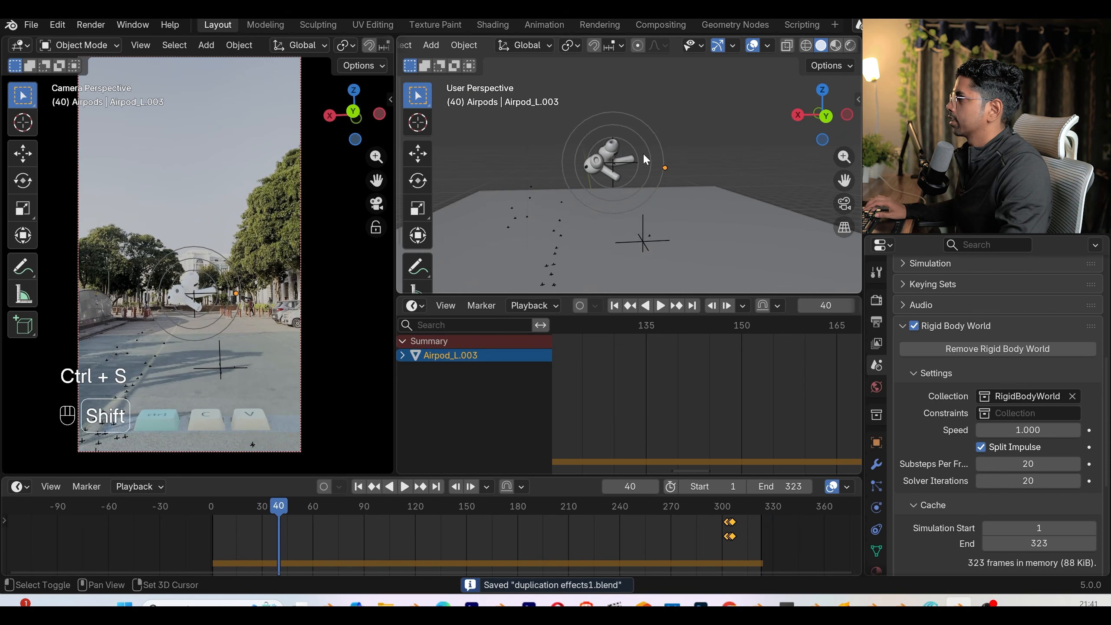
key("shift+a")
mouse_move(626, 76)
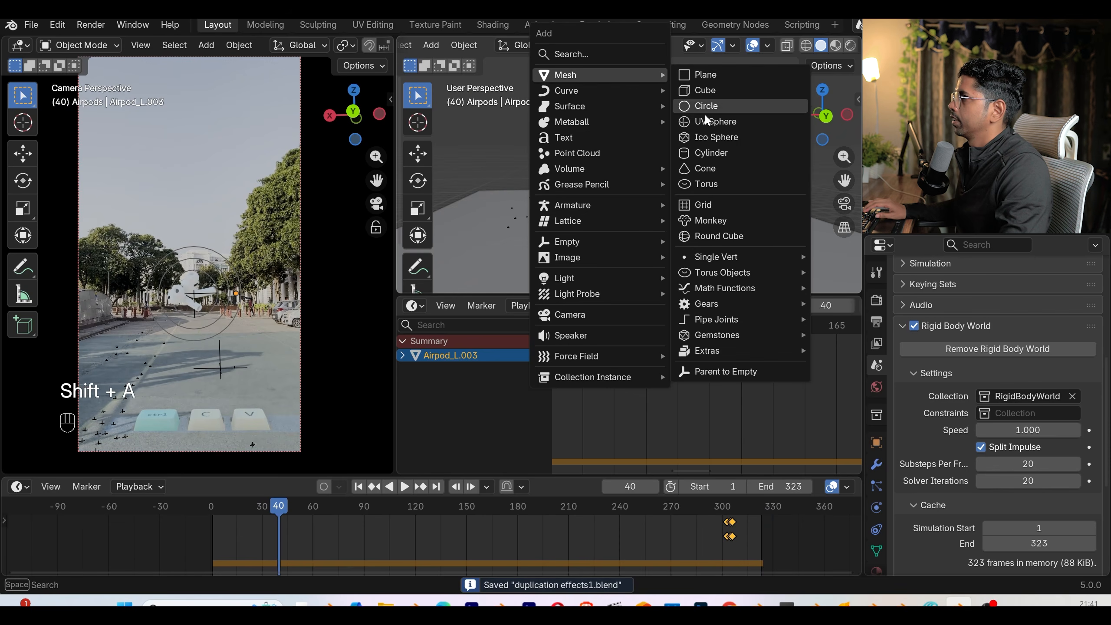
left_click(715, 121)
key("s")
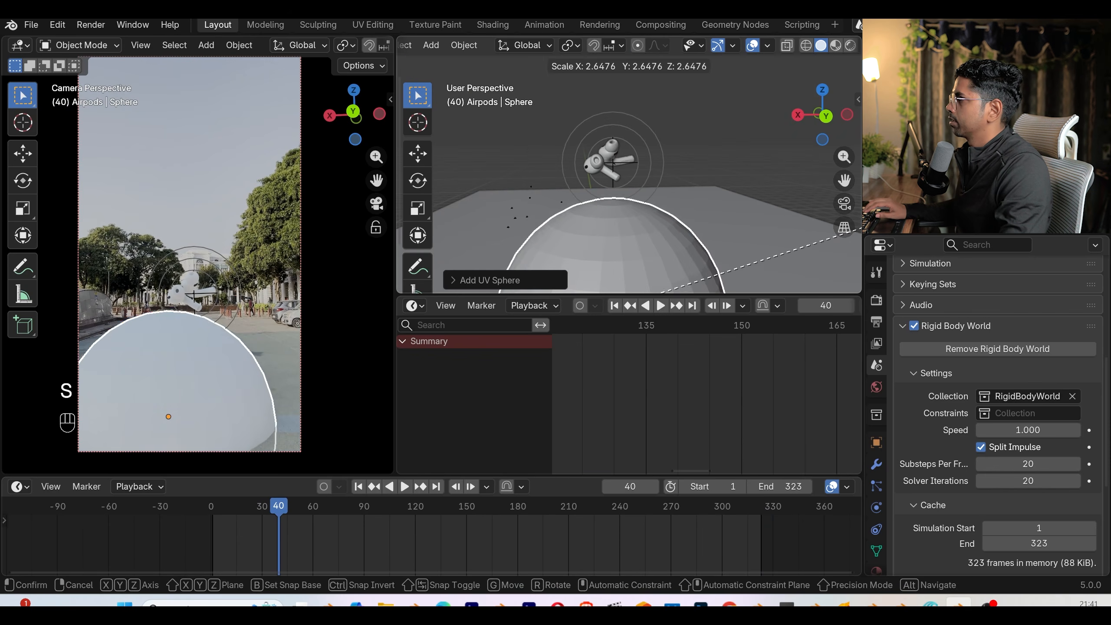
left_click(571, 222)
key("KP_7")
scroll(592, 168, "down", 3)
key("g")
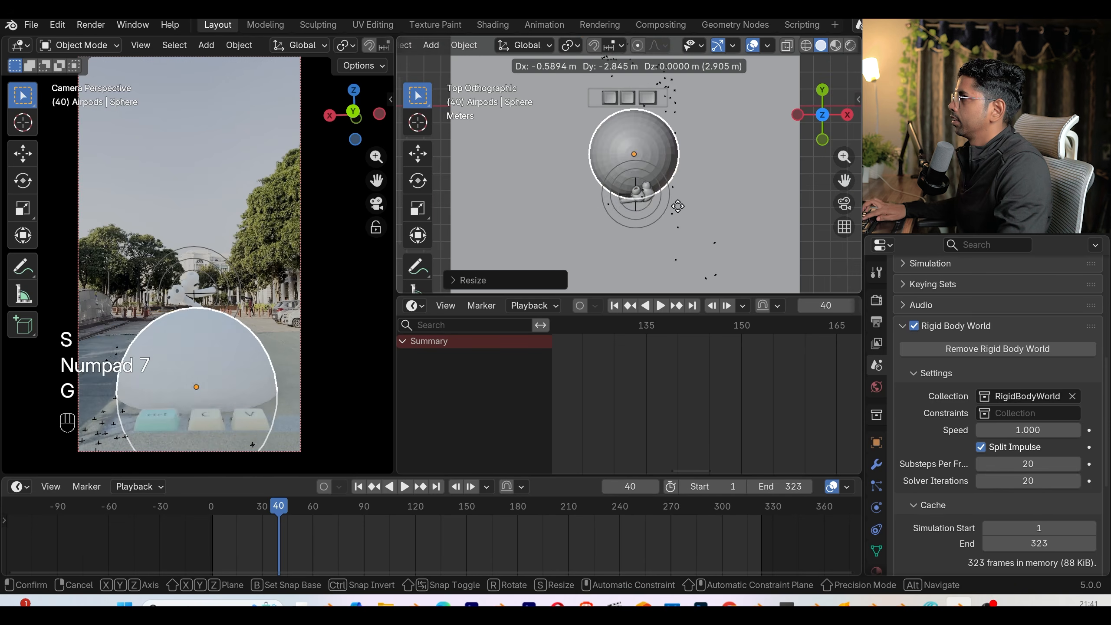
left_click(687, 241)
- Scale the sphere up to about 4.37 and raise it vertically to about Z 2.36 m so it encloses the airpods
key("s")
left_click(740, 246)
middle_click_drag(740, 246, 679, 210)
key("g")
key("z")
left_click(669, 195)
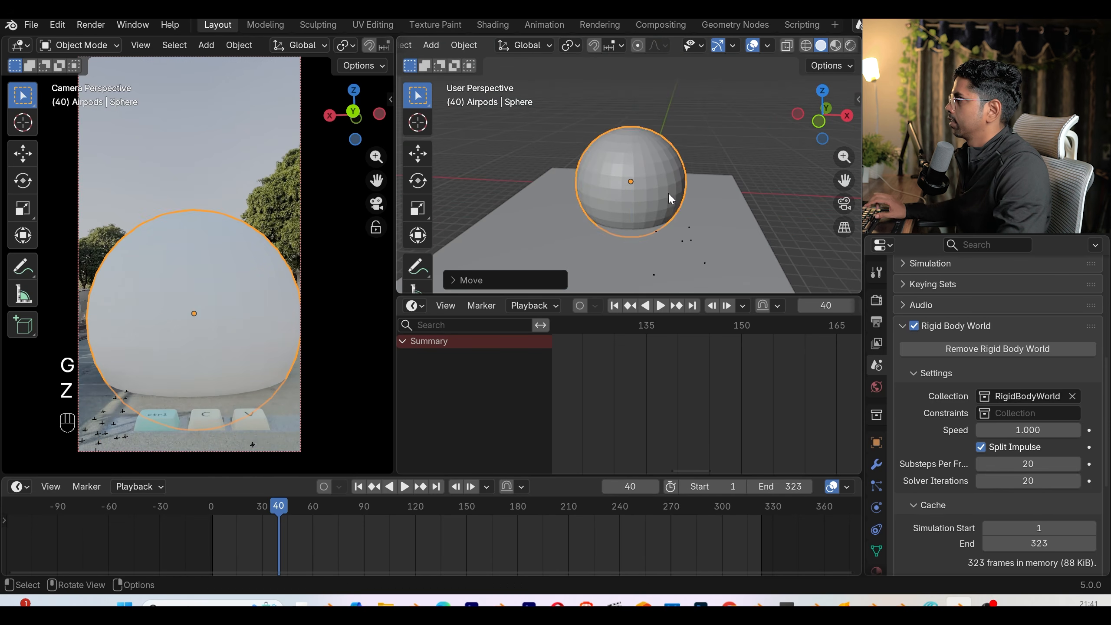
- Shade the sphere smooth and add a rigid body of type Passive to it
right_click(662, 175)
left_click(620, 129)
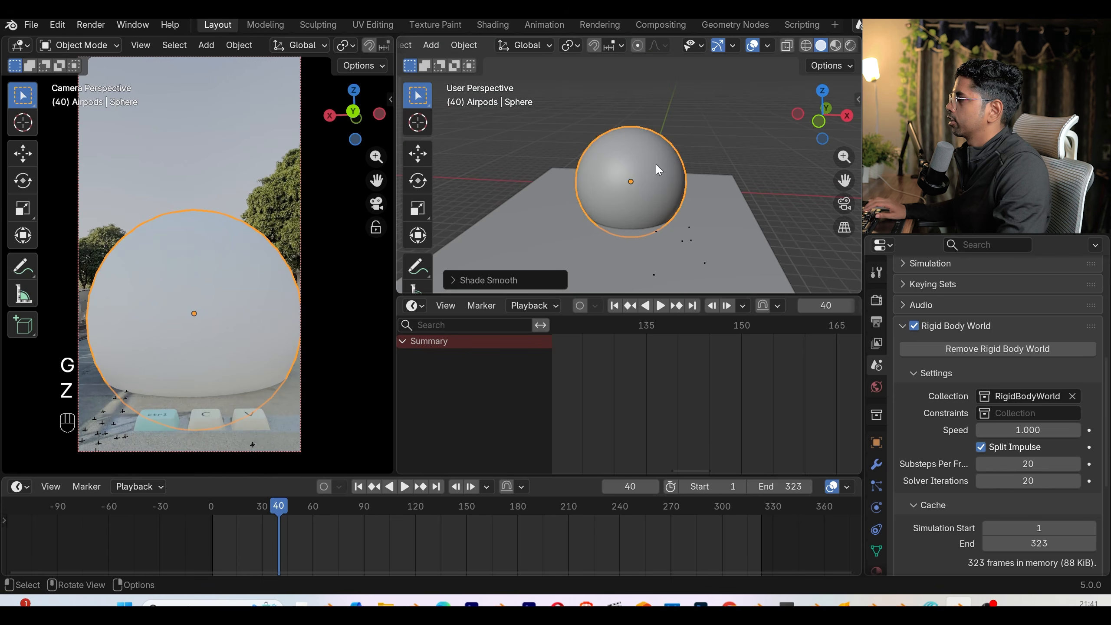
scroll(898, 481, "down", 2)
left_click(876, 507)
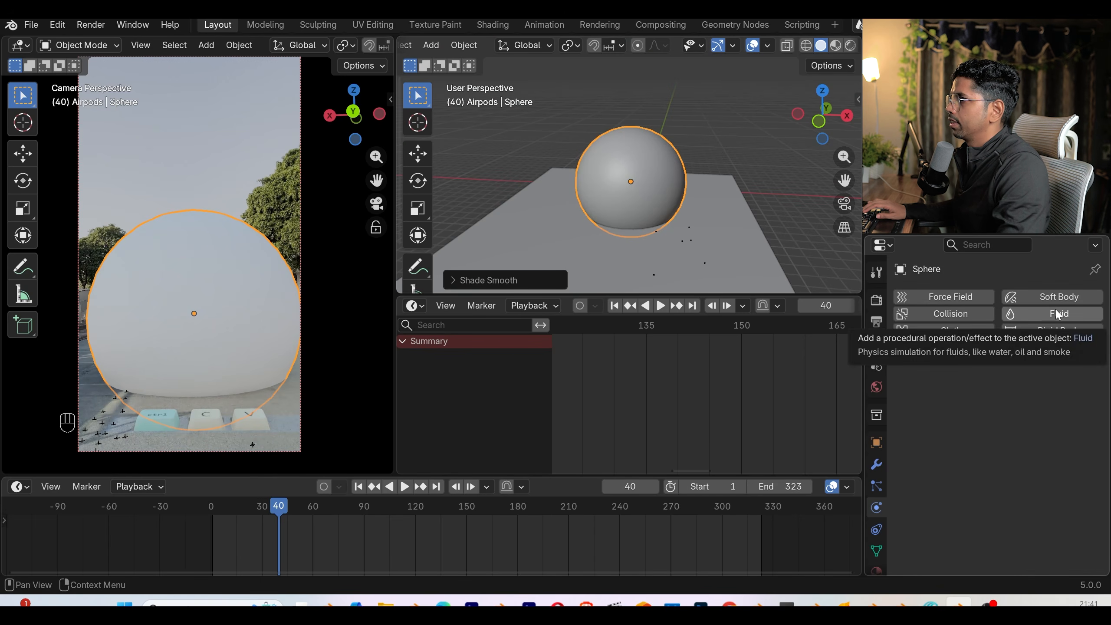
left_click(1043, 330)
left_click(1005, 397)
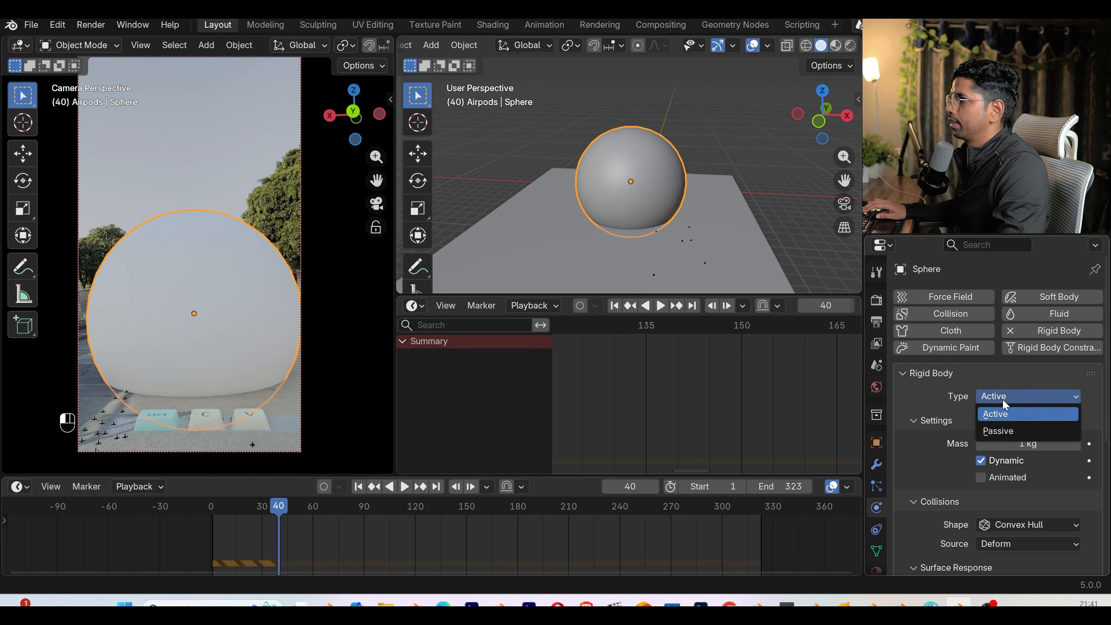
left_click(997, 427)
- Set the sphere's rigid body collision shape to Mesh and its collision margin to 0.001 m
left_click(1009, 491)
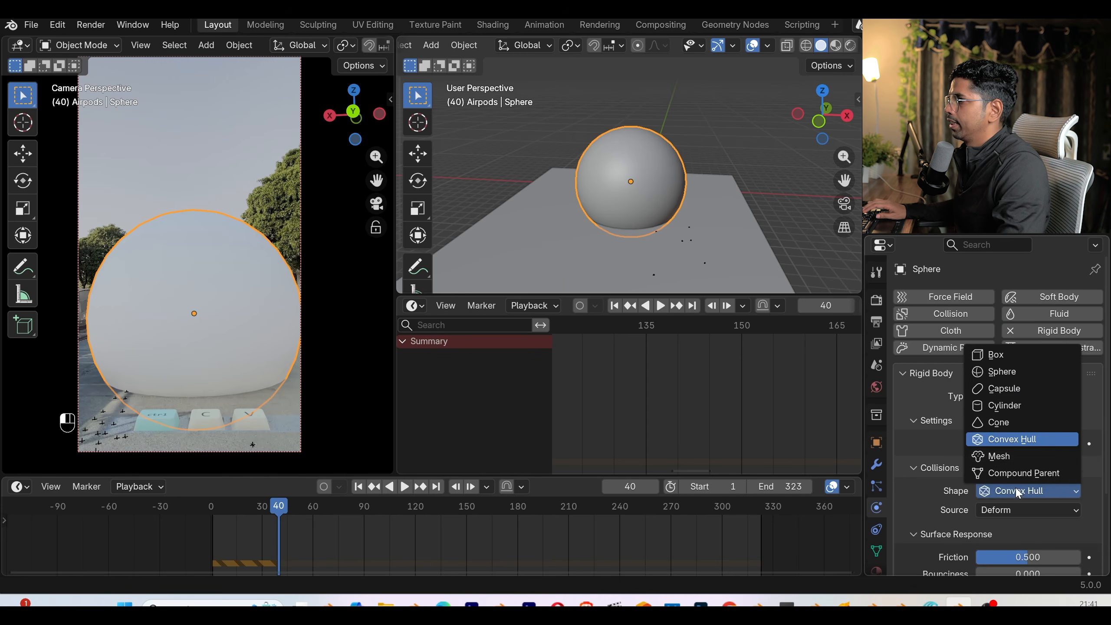
left_click(991, 458)
scroll(944, 450, "down", 5)
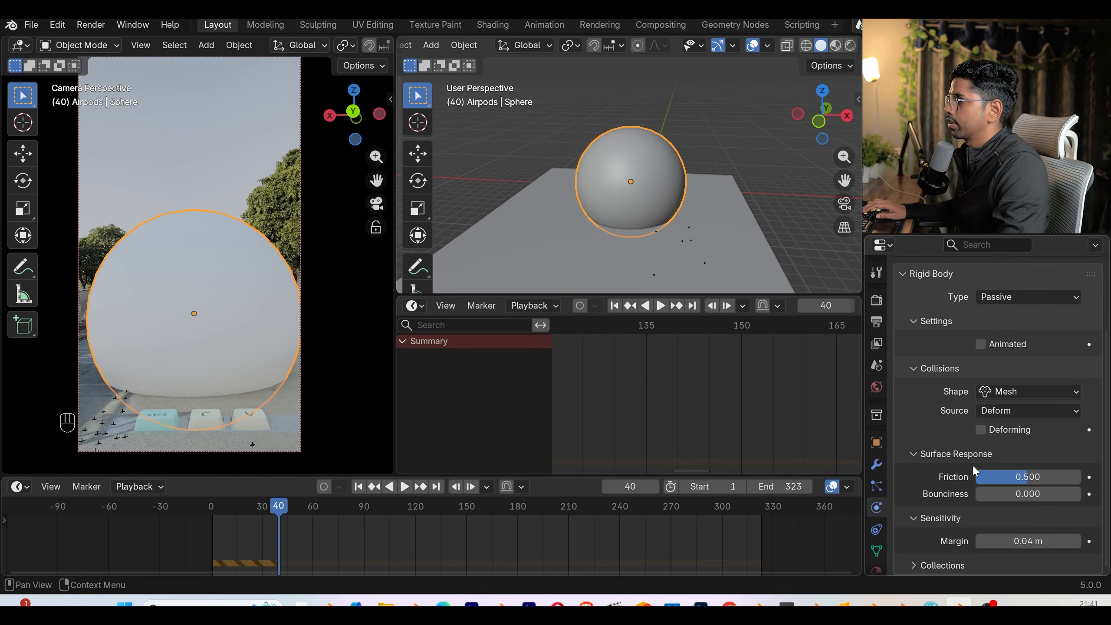
left_click(1074, 541)
type("0.001")
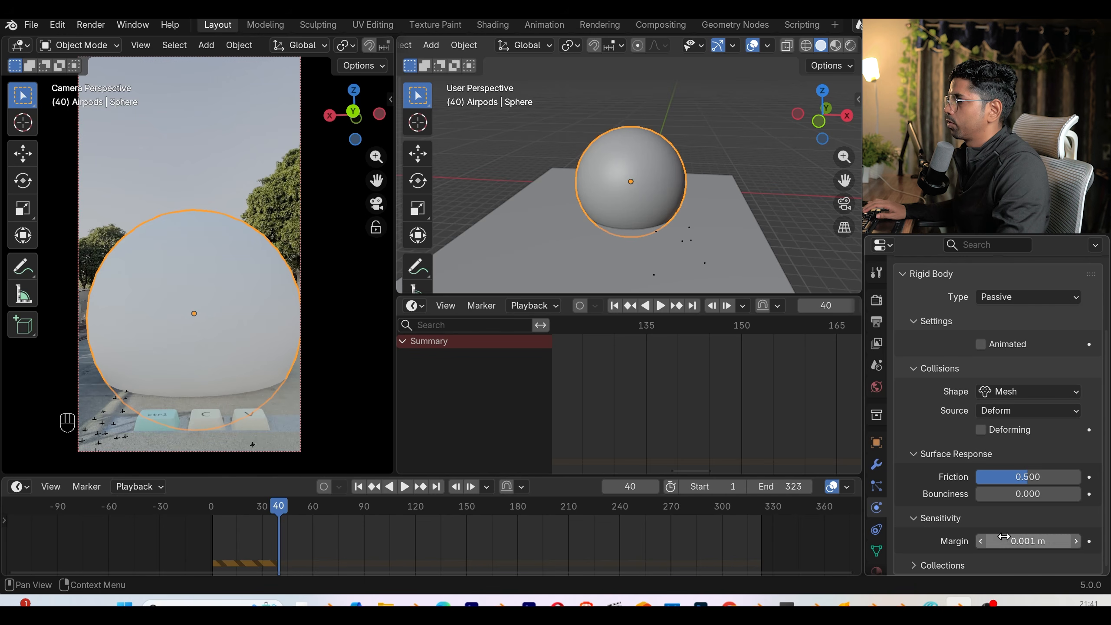
key("Return")
- Set the sphere's viewport display to Bounds
left_click(876, 442)
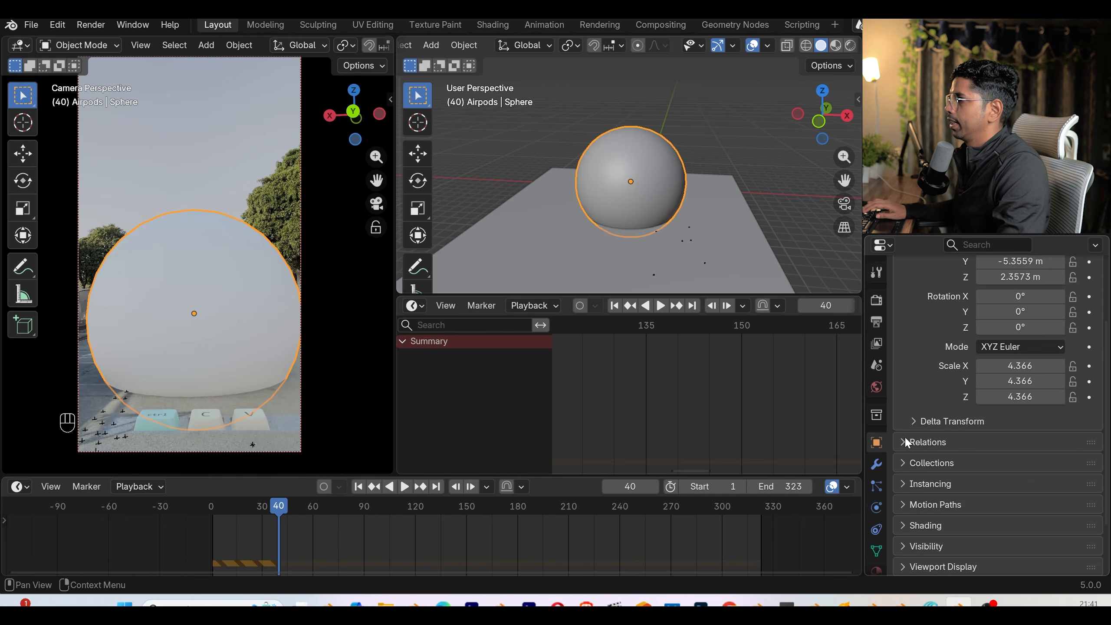
scroll(919, 473, "down", 3)
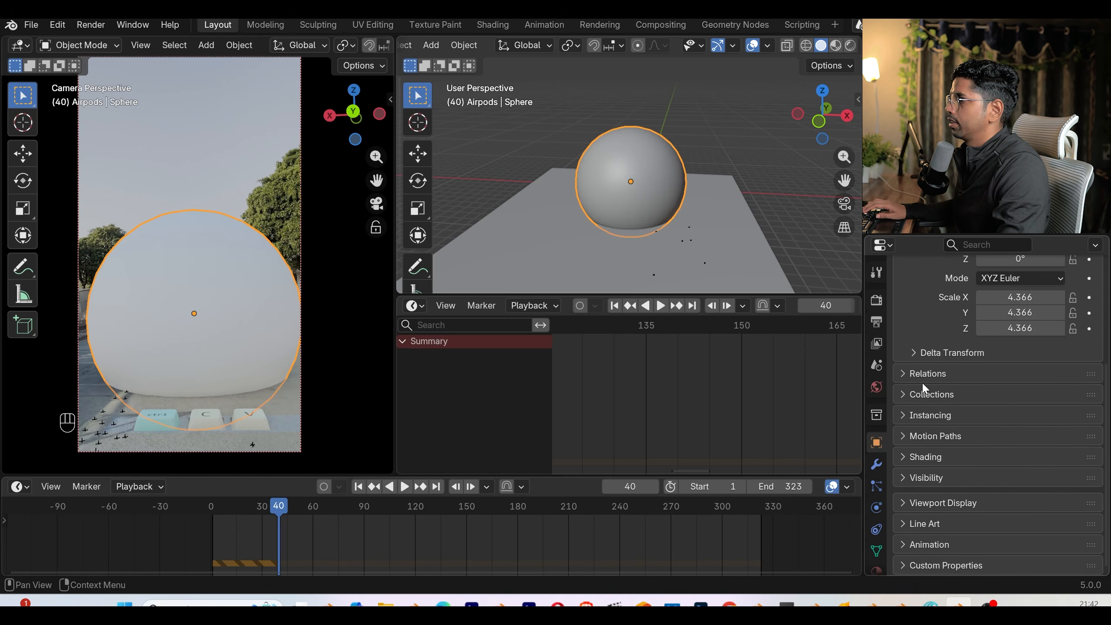
left_click(931, 502)
scroll(932, 499, "down", 7)
left_click(997, 512)
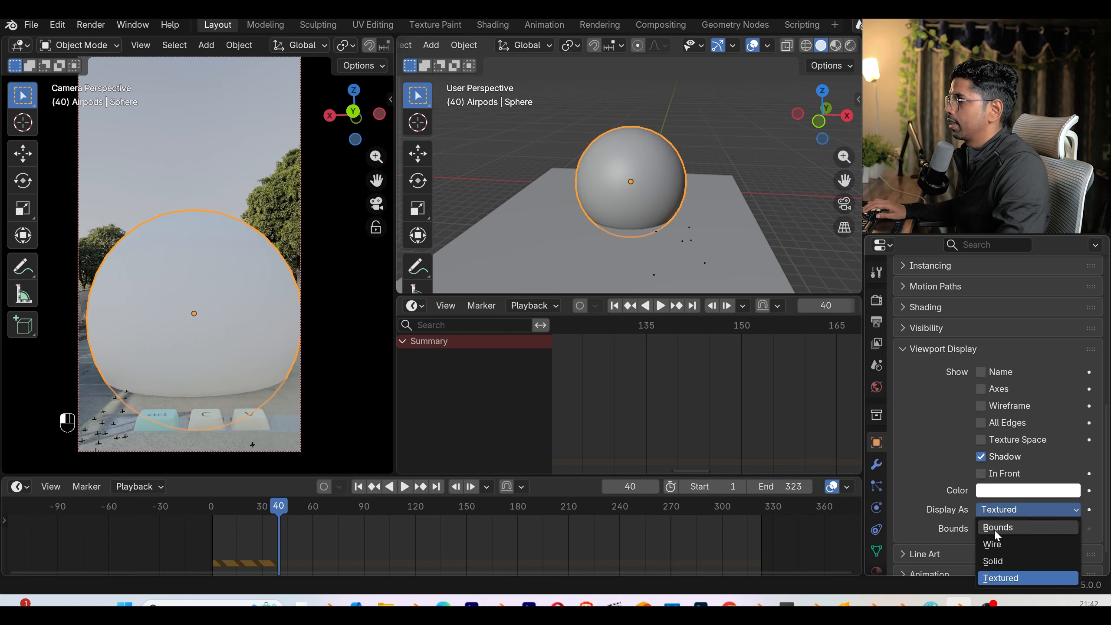
left_click(995, 528)
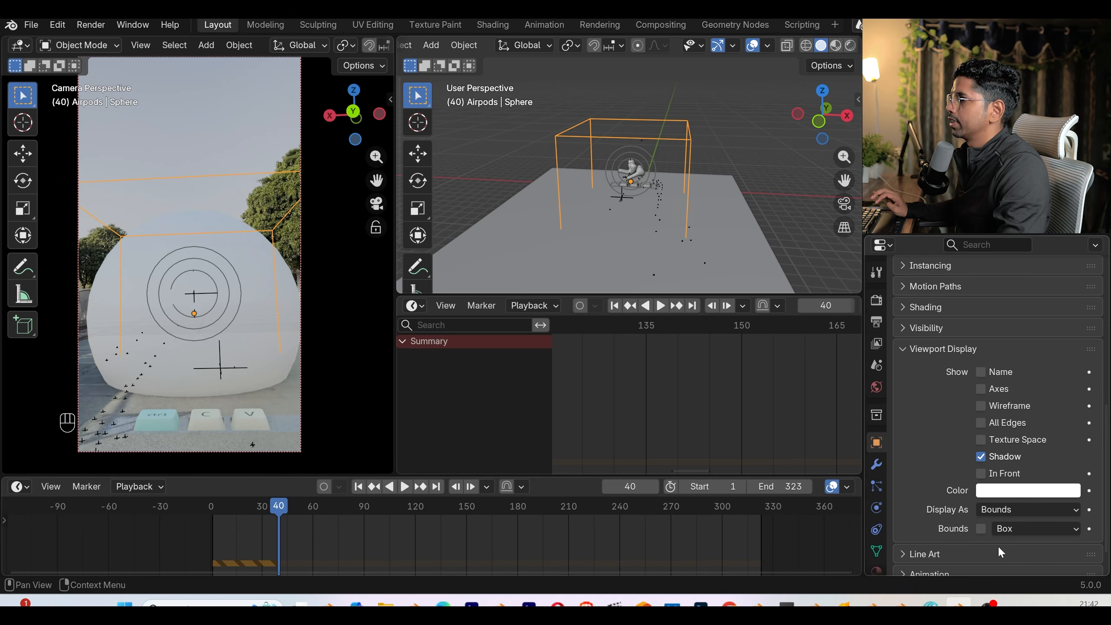
- Play the simulation from the first frame to check how the airpods move inside the sphere
scroll(630, 181, "up", 3)
middle_click_drag(630, 181, 577, 208)
scroll(573, 179, "up", 3)
left_click(358, 486)
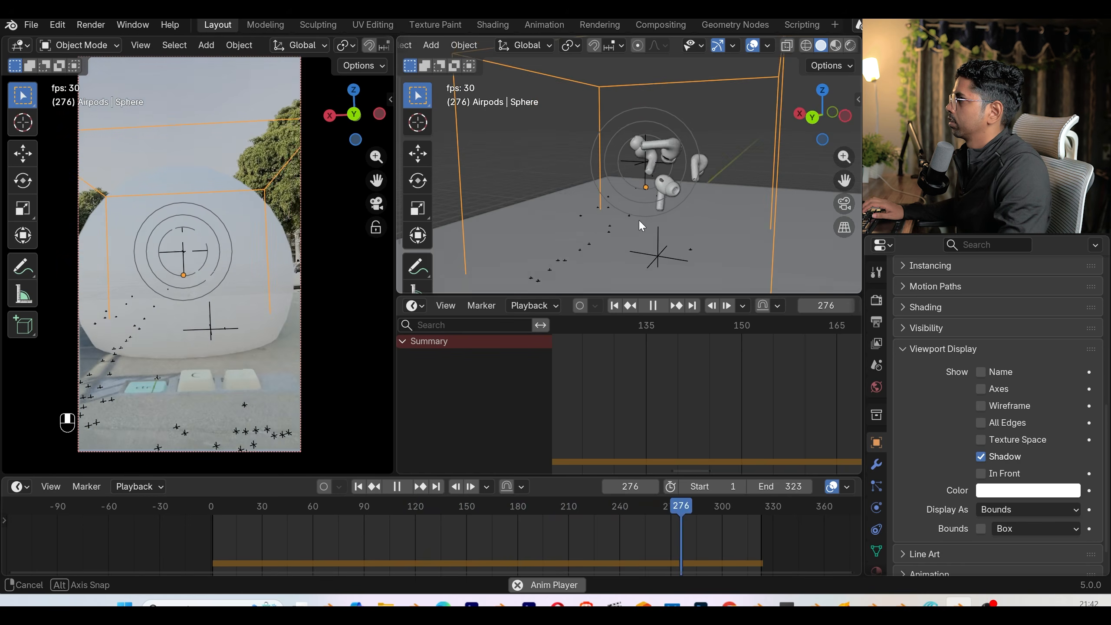
key("space")
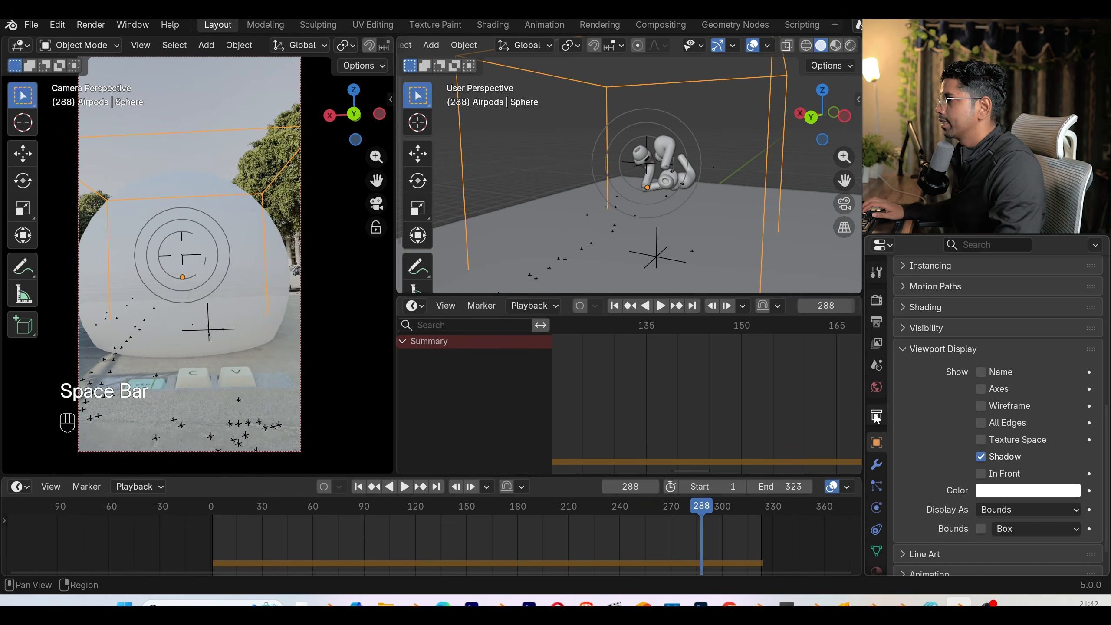
- Set the rigid body world's substeps per frame and solver iterations to 25 and replay the simulation from the first frame
left_click(875, 364)
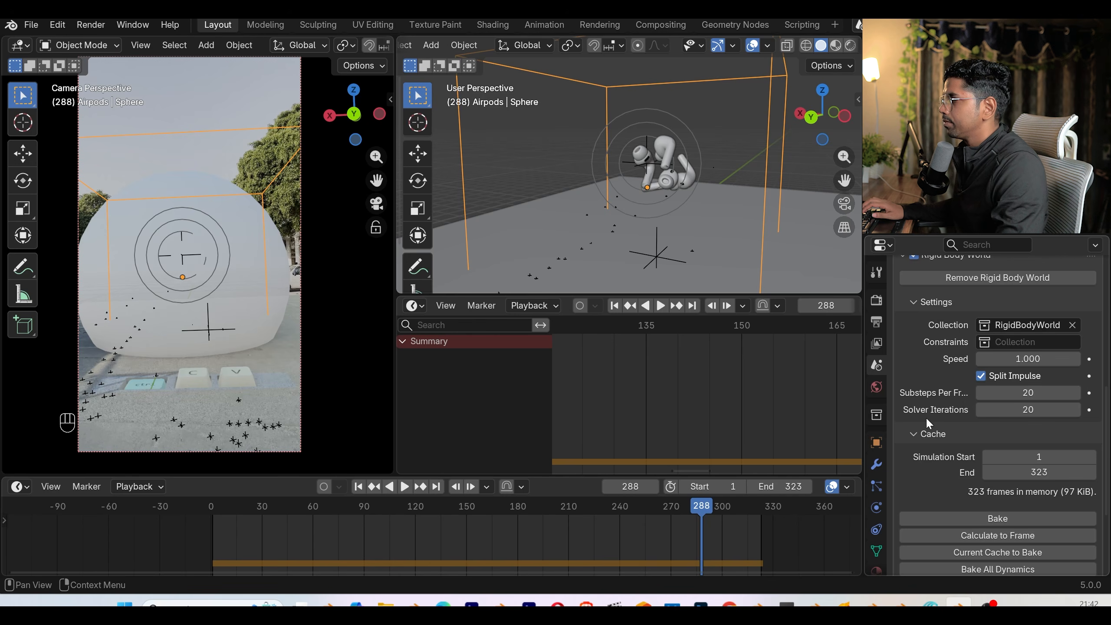
left_click_drag(1024, 396, 1023, 395)
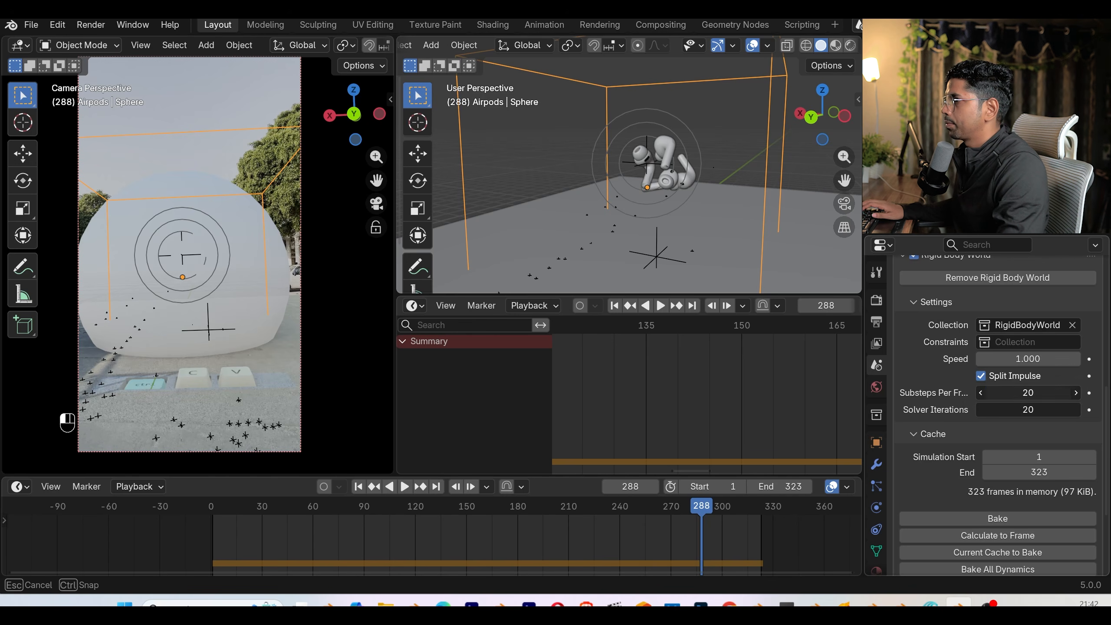
key("Return")
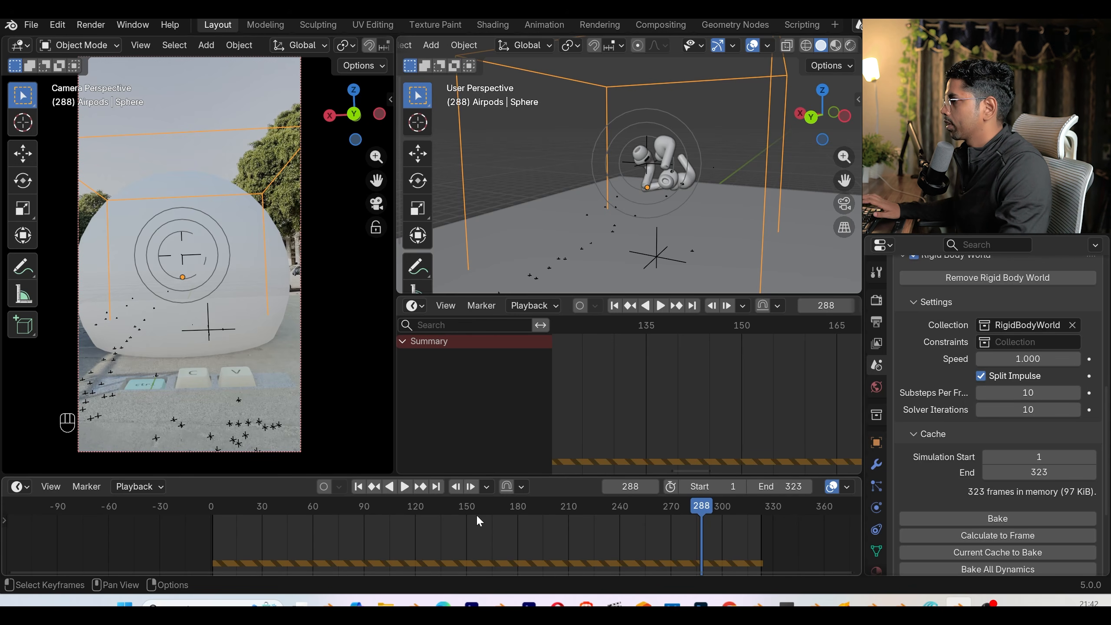
left_click(359, 486)
left_click(404, 486)
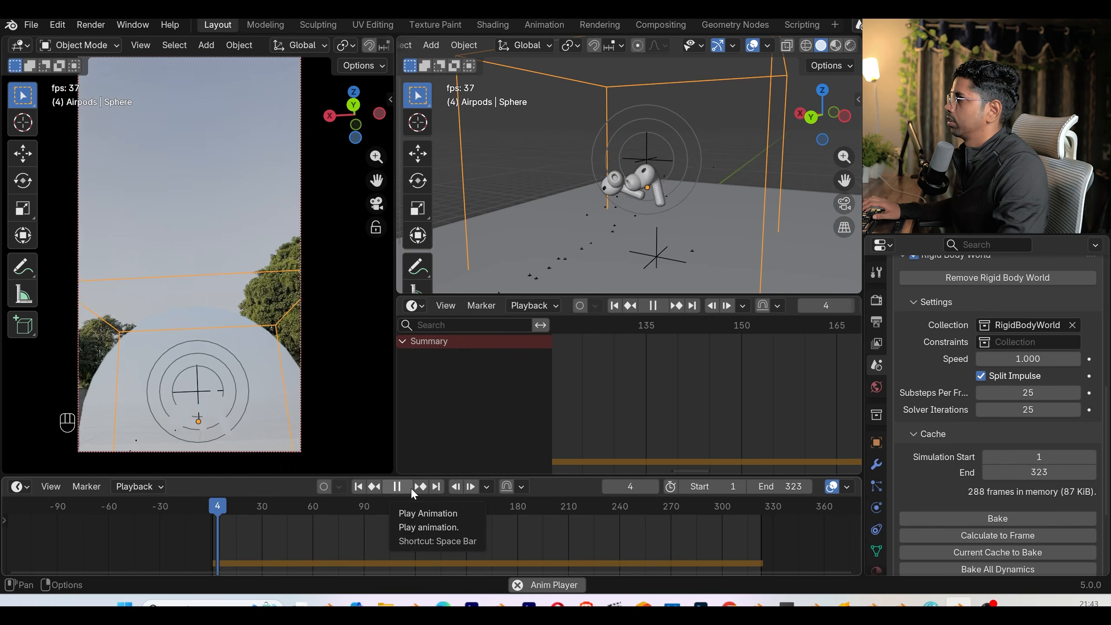
key("space")
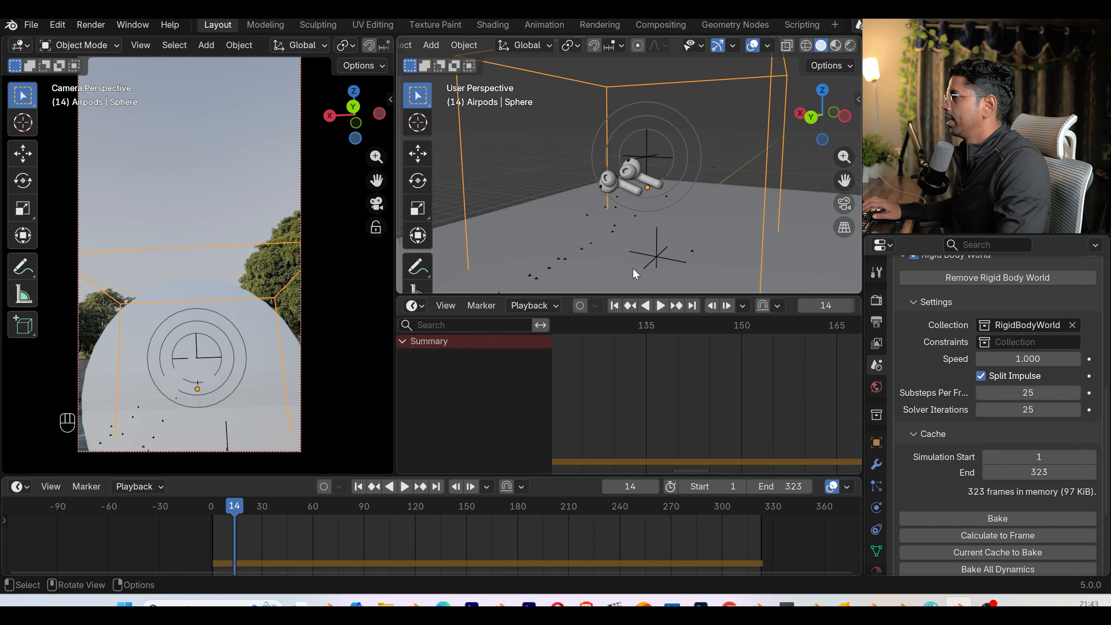
- Examine the original left airpod's rigid body collision settings and its mesh density in Edit Mode
left_click(610, 185)
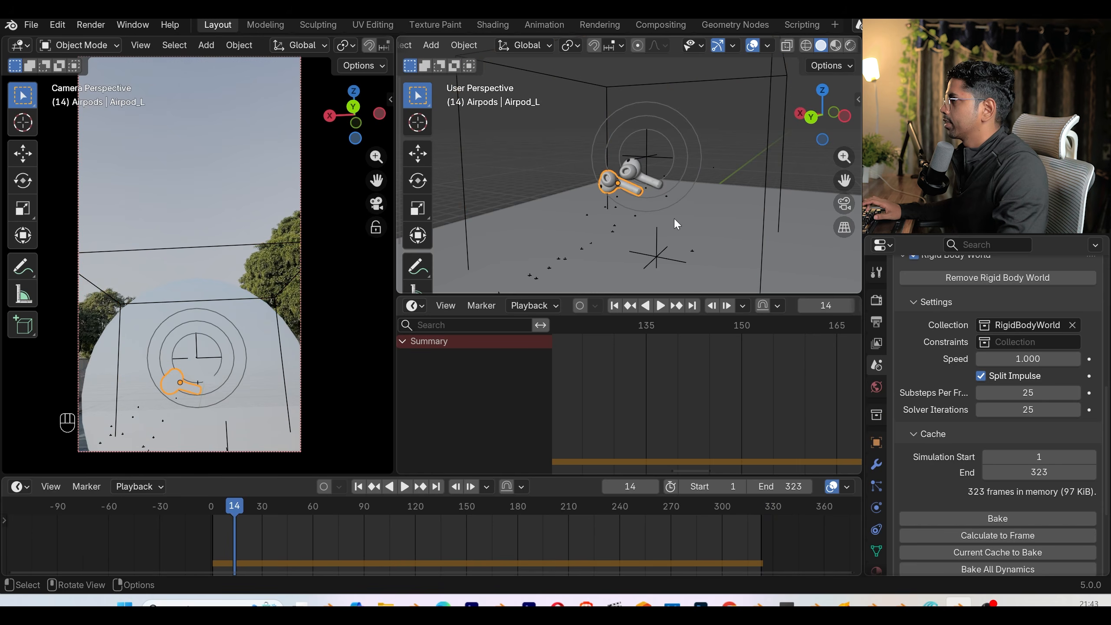
left_click(877, 465)
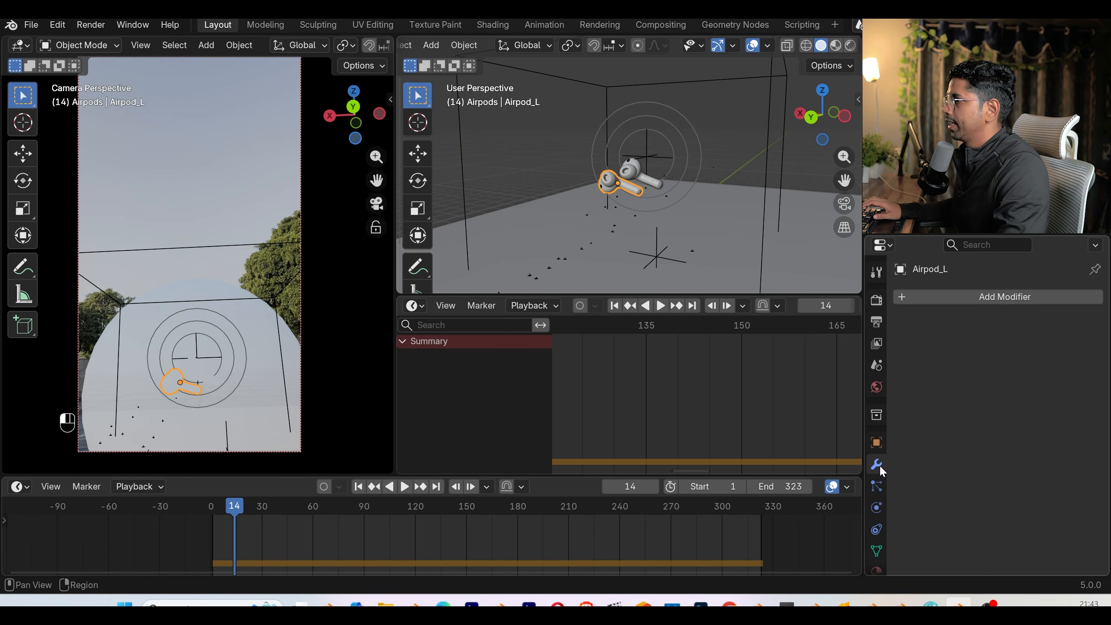
left_click(877, 508)
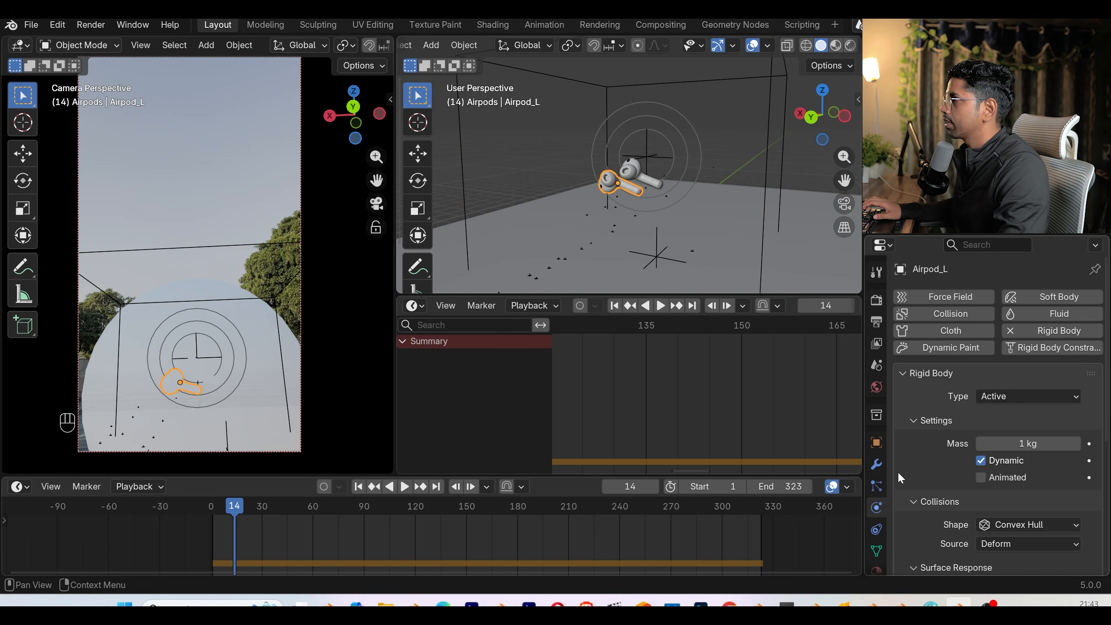
scroll(676, 239, "up", 6)
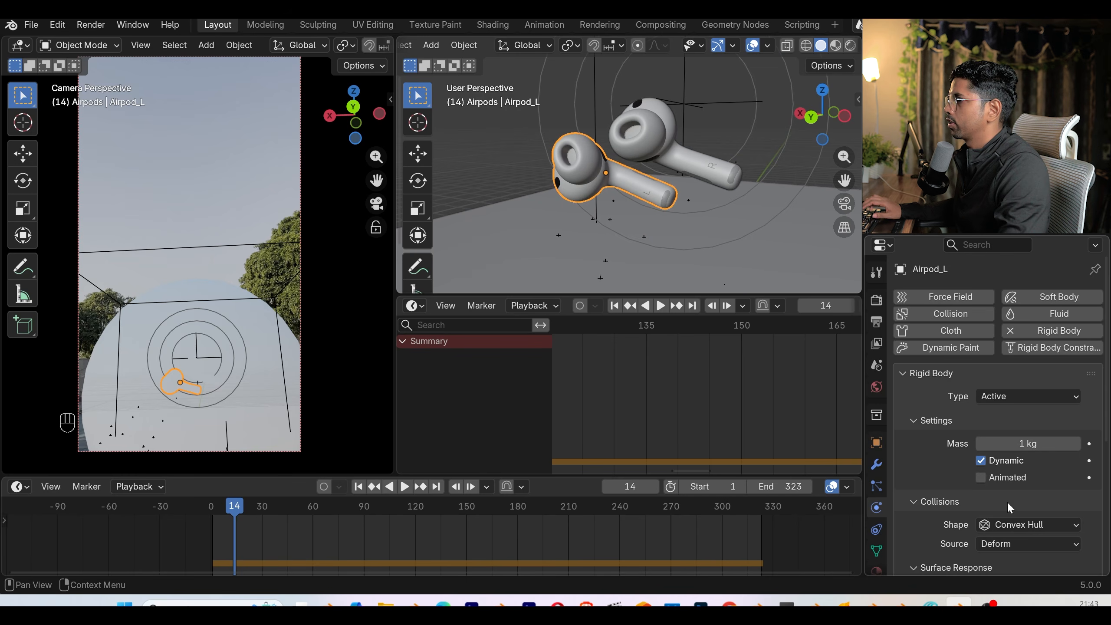
left_click(1021, 528)
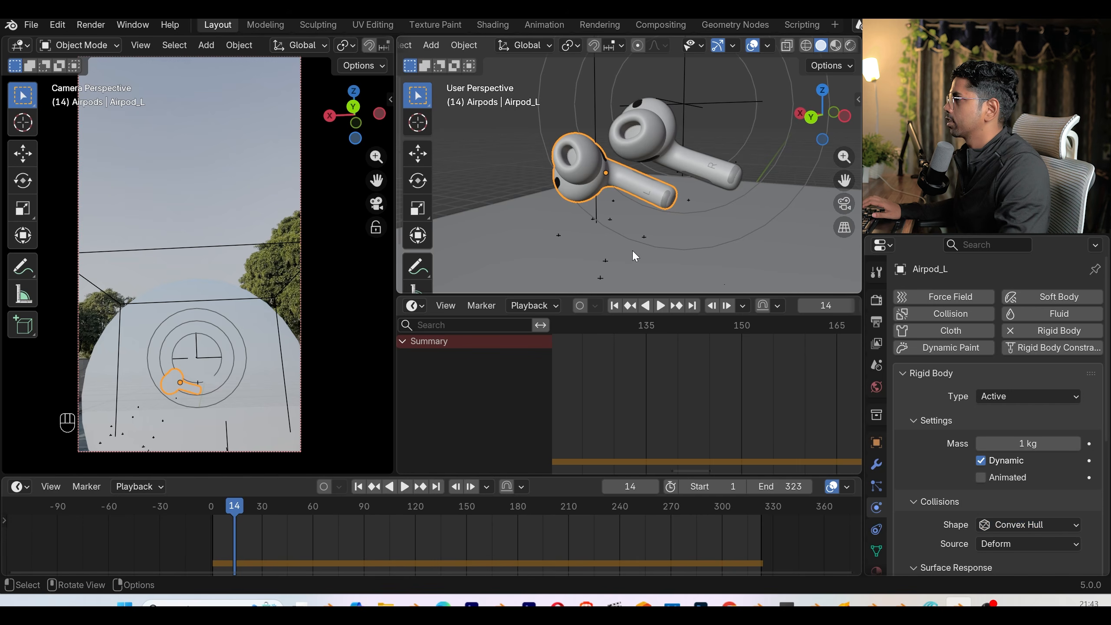
key("Tab")
scroll(654, 210, "up", 5)
scroll(655, 210, "down", 5)
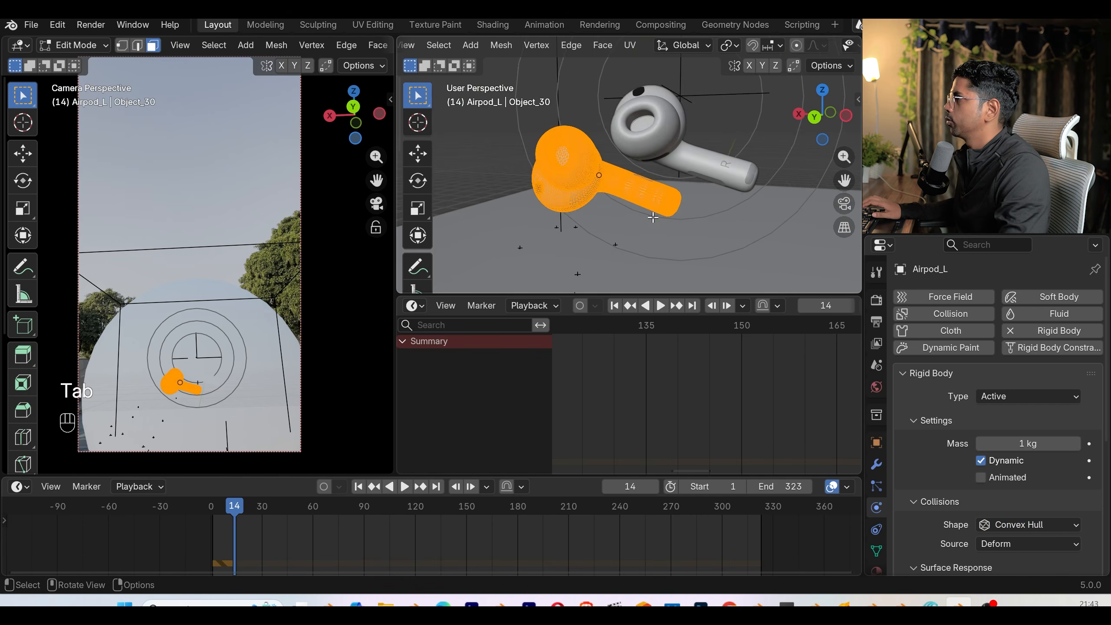
key("Tab")
- Try the Mesh collision shape on the original left and right airpods at frame 1 and test the simulation
left_click(357, 486)
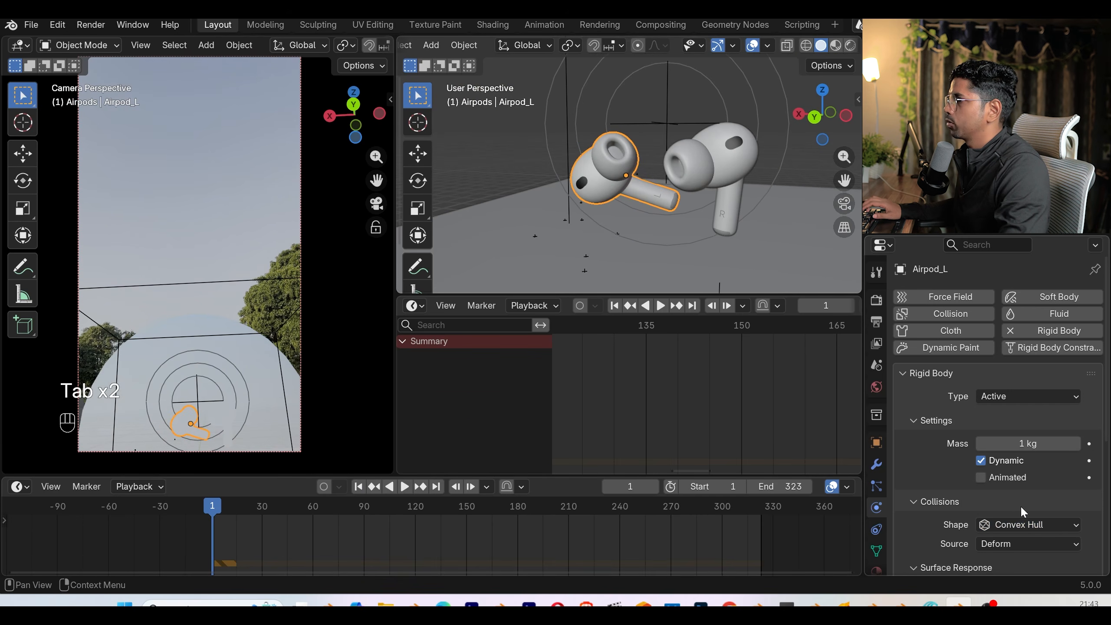
left_click(1020, 525)
left_click(998, 490)
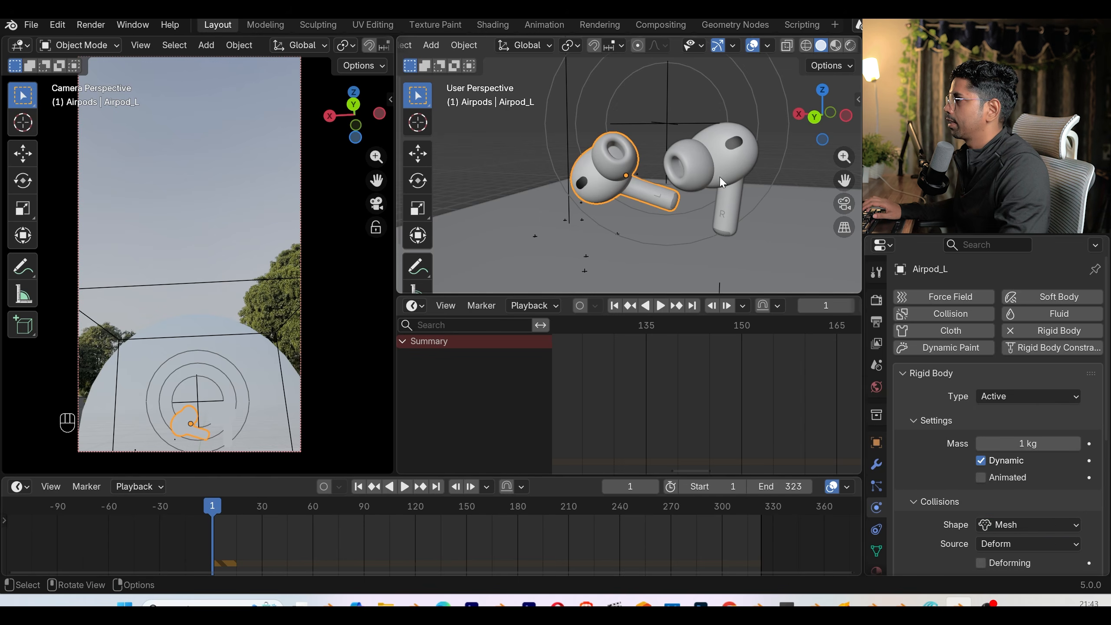
left_click(724, 184)
left_click(1000, 525)
left_click(999, 490)
key("space")
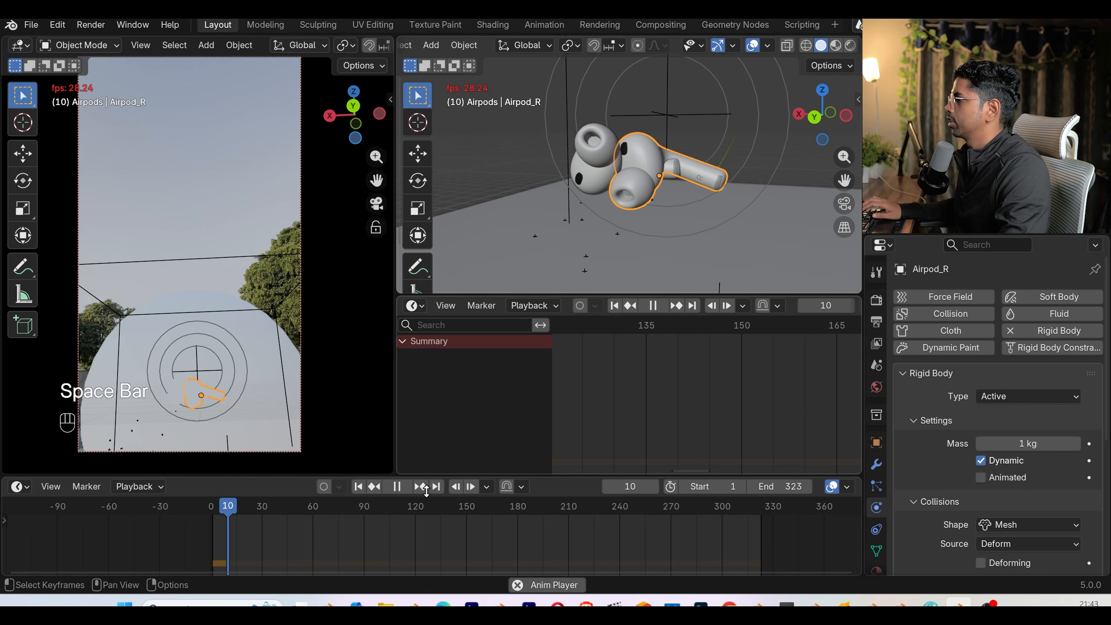
key("space")
key("Escape")
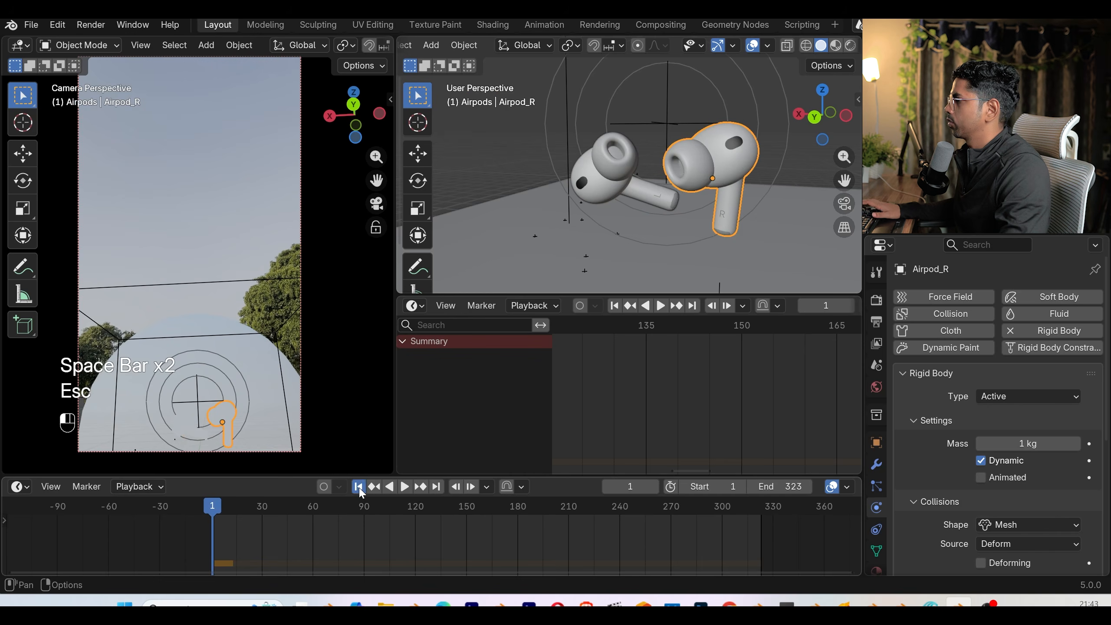
- Try the Capsule collision shape on the original right and left airpods and play the simulation
left_click(1017, 524)
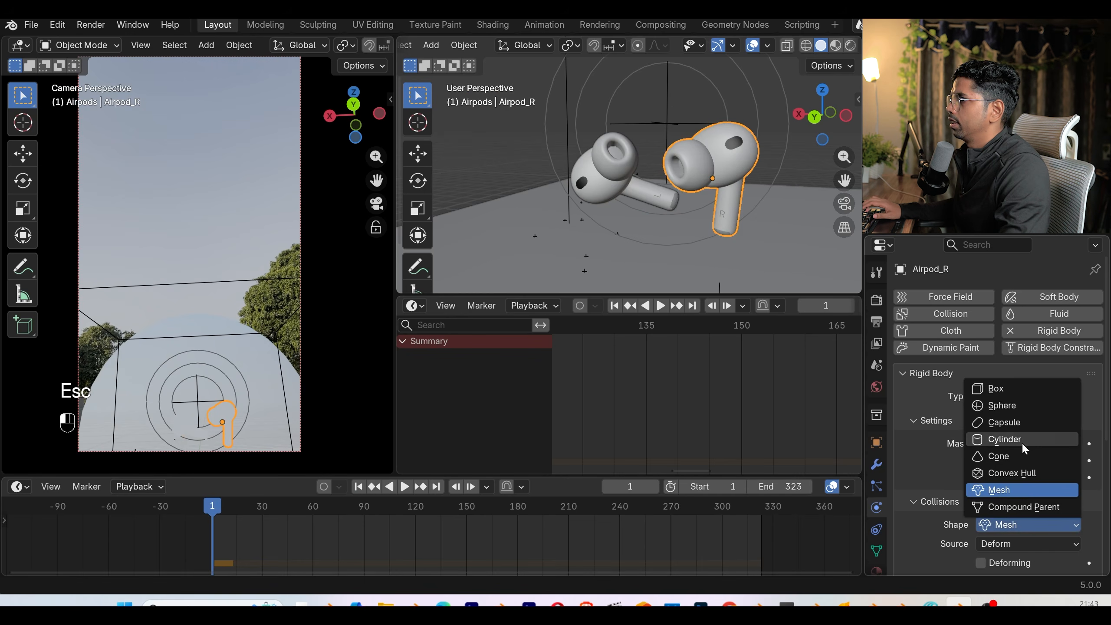
left_click(1004, 421)
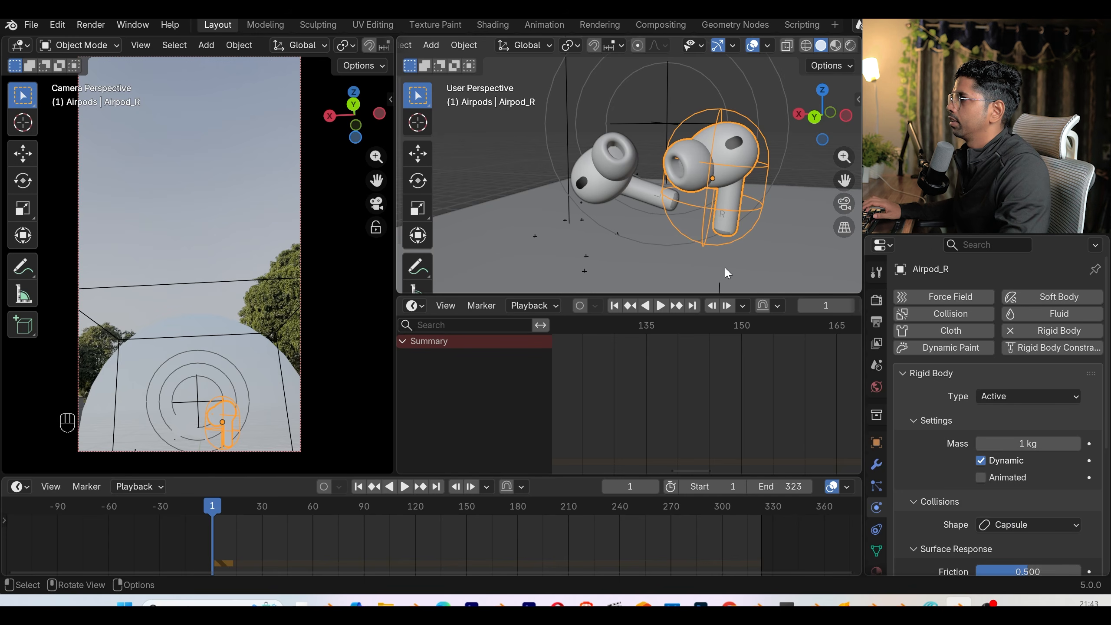
left_click(615, 177)
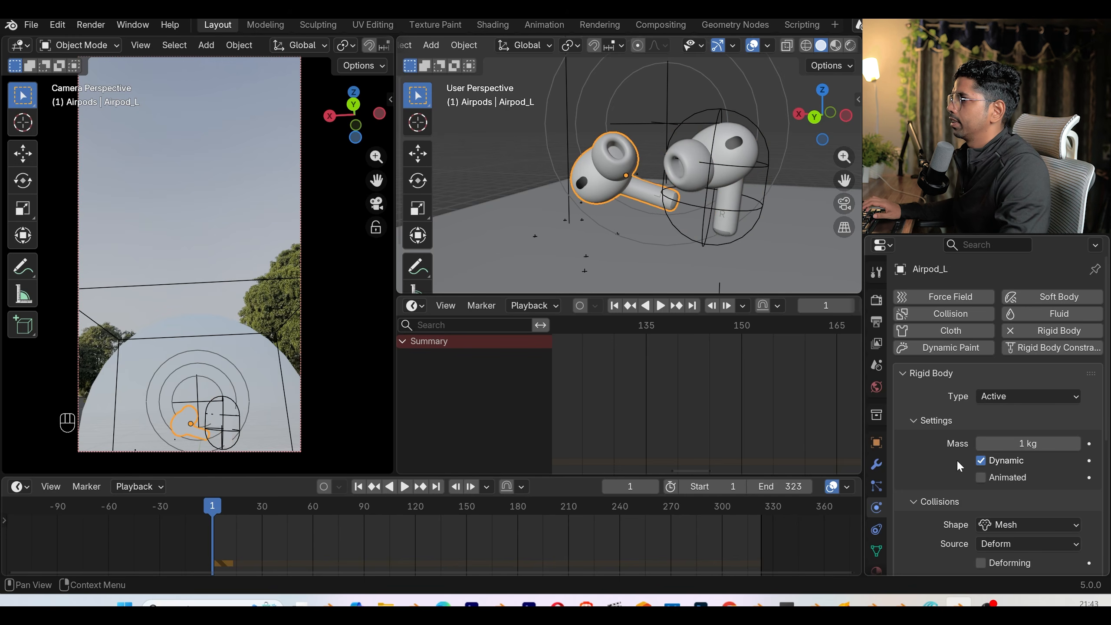
left_click(1014, 527)
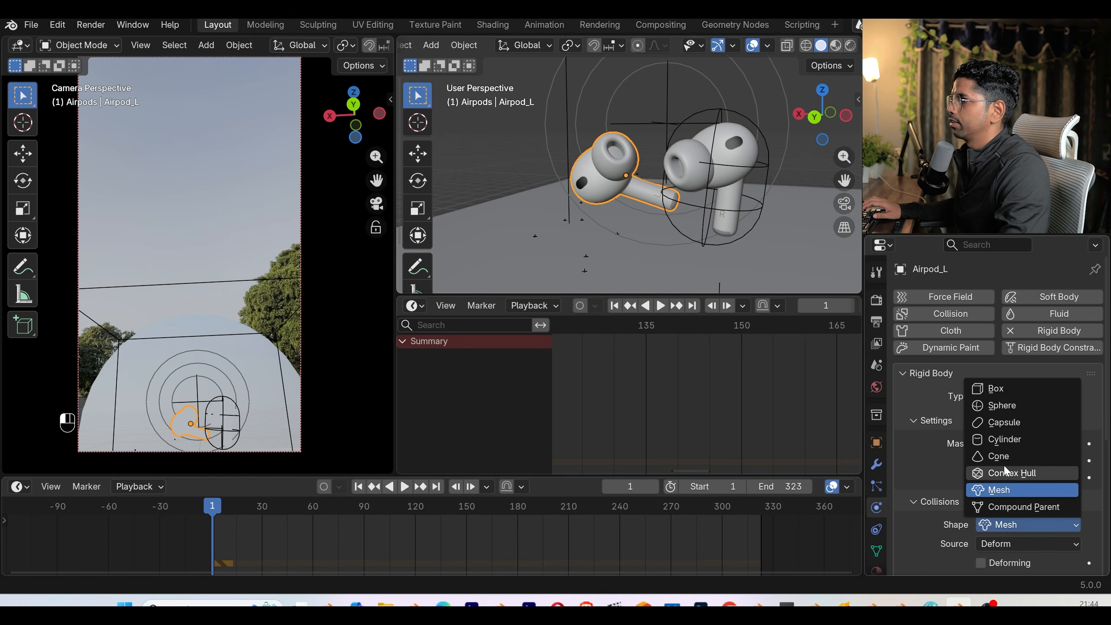
left_click(1002, 423)
key("space")
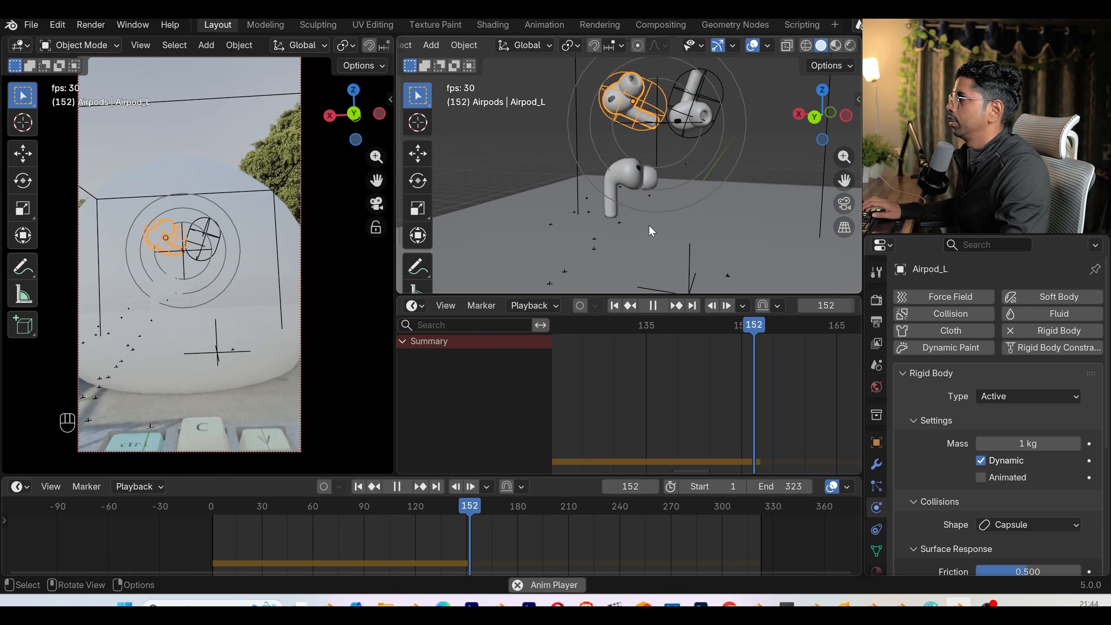
key("space")
- Try the Capsule collision shape on the duplicated airpods as they appear in the animation
left_click(611, 208)
left_click(996, 524)
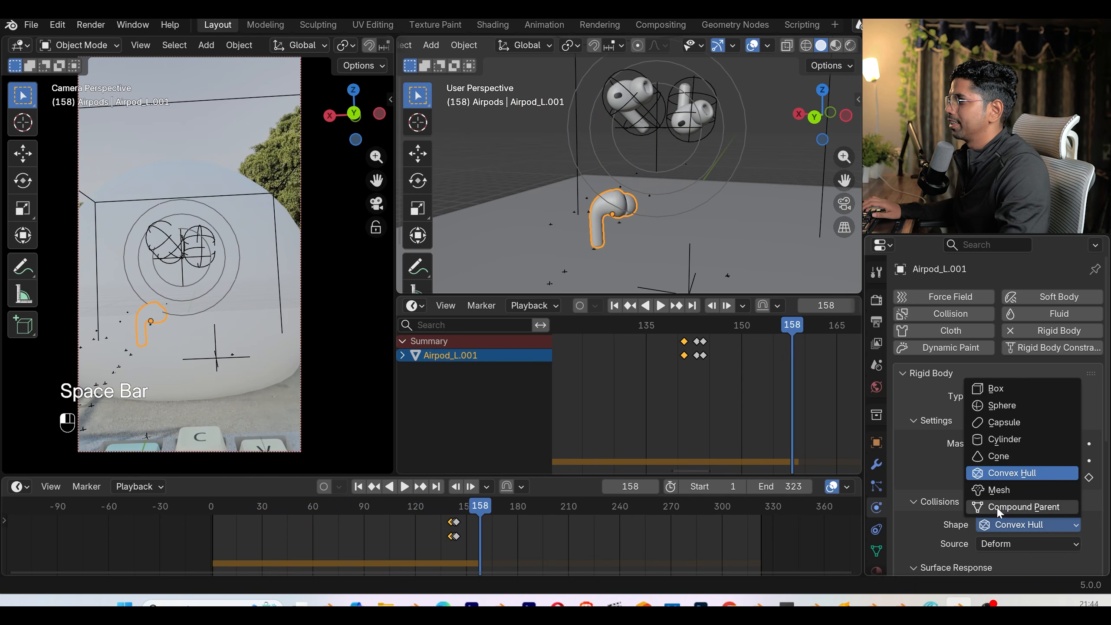
left_click(1005, 426)
key("space")
- Replay the simulation from the first frame to check how the capsule-shaped airpods collide
key("shift+Left")
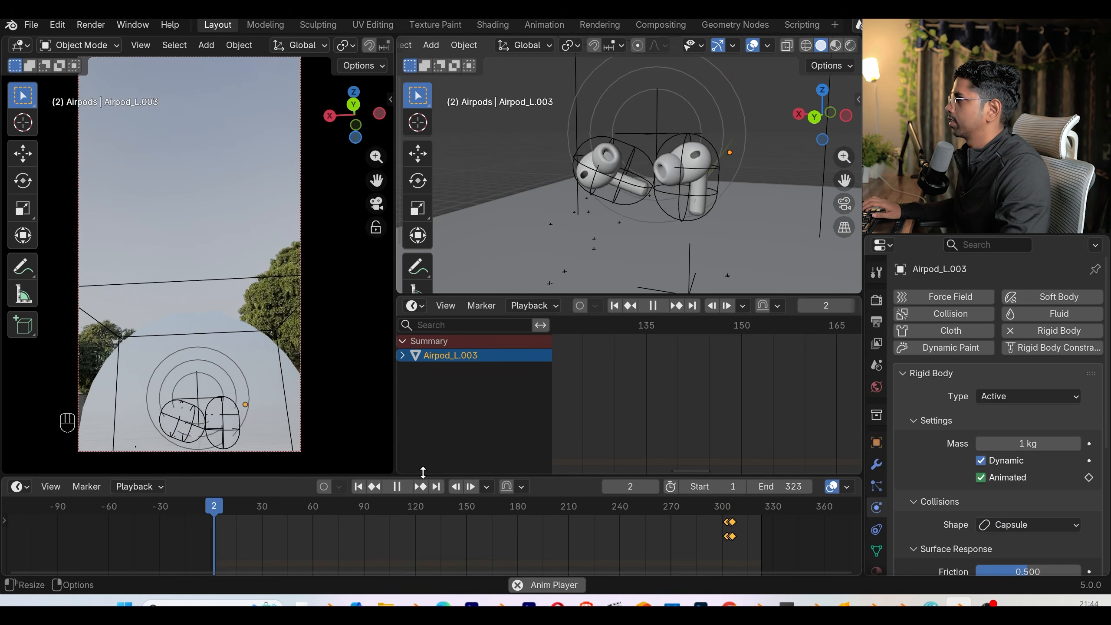
left_click(507, 154)
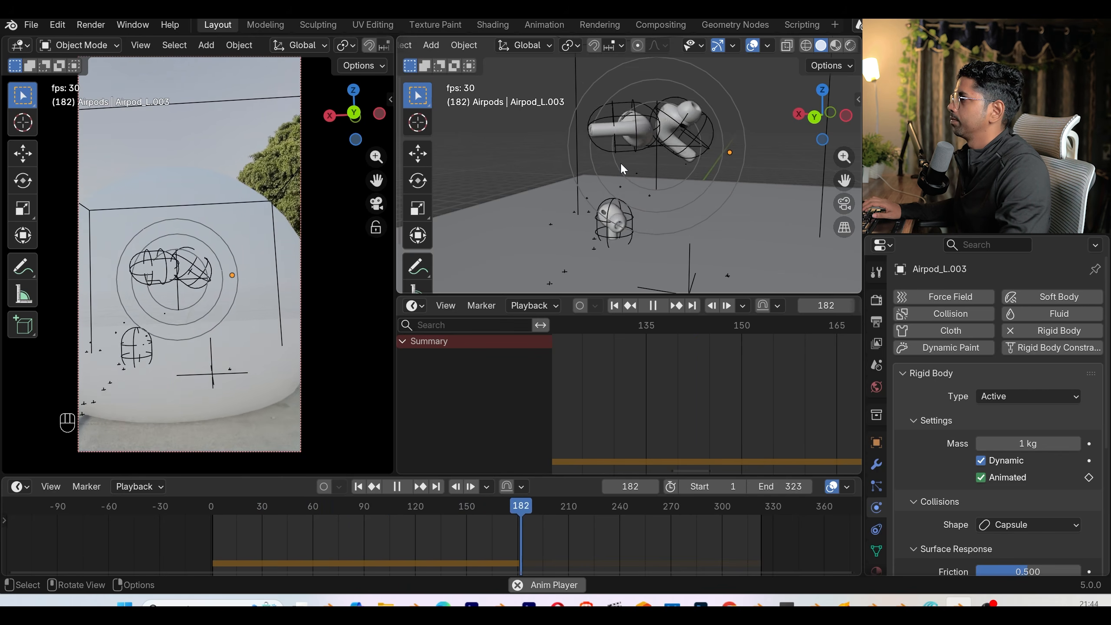
key("space")
key("space")
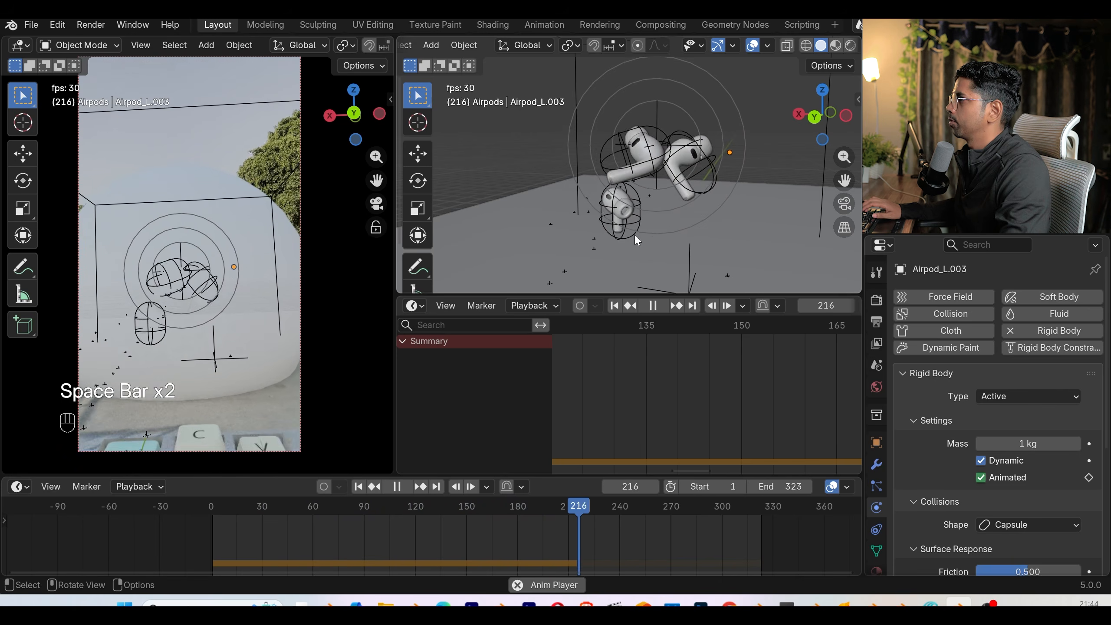
key("space")
key("space")
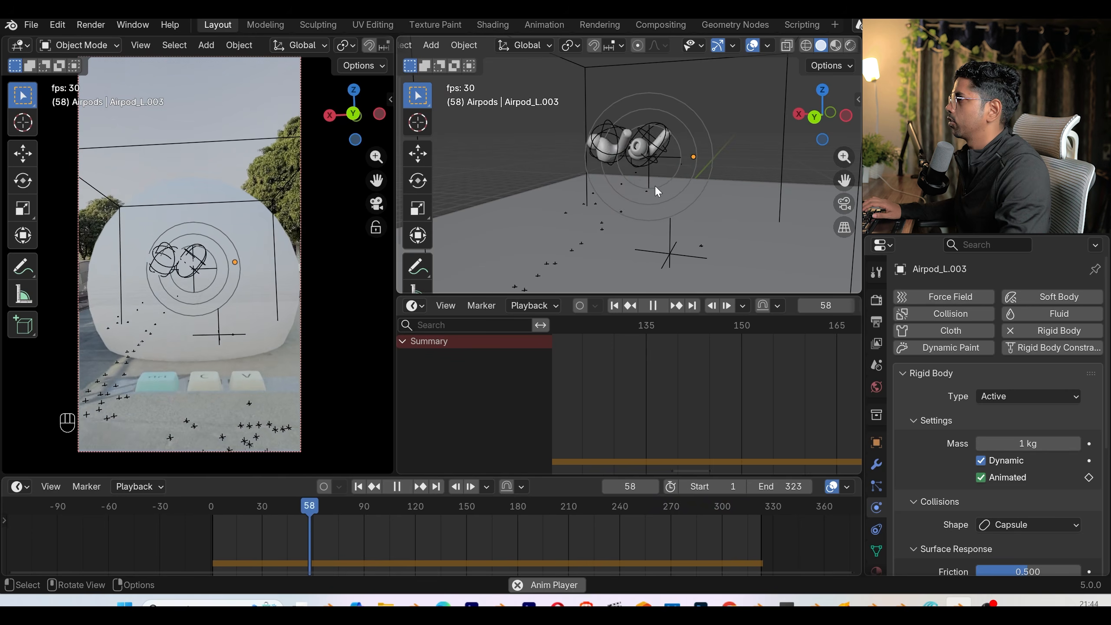
key("space")
- Select all original and duplicated airpods near the end of the animation and set their collision shape to Convex Hull together
left_click(665, 164)
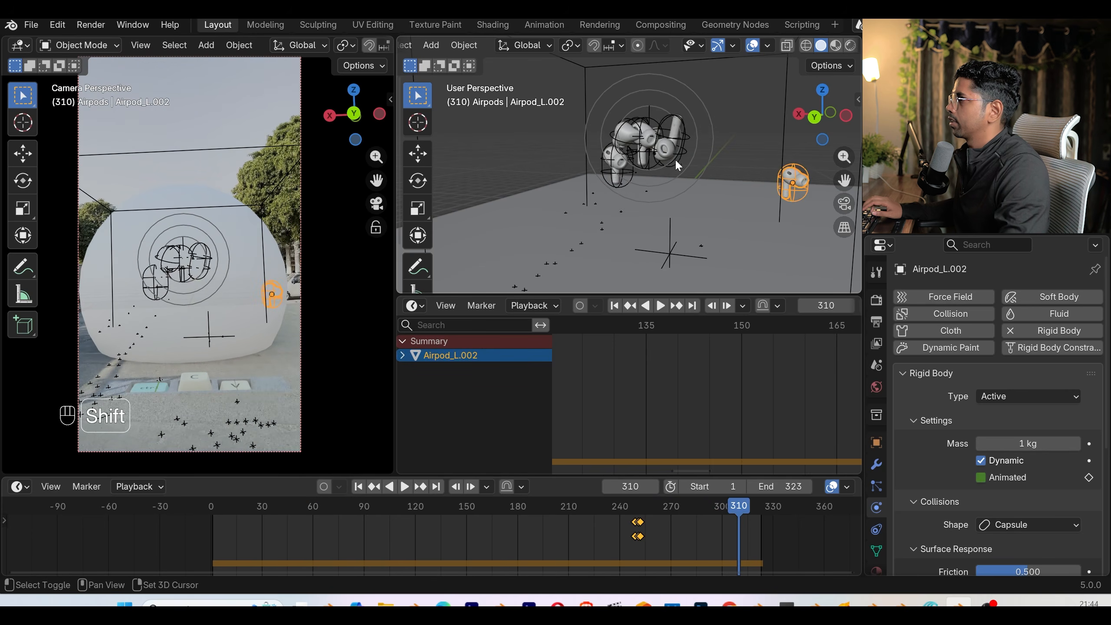
left_click(628, 142, "shift")
left_click(611, 174, "shift")
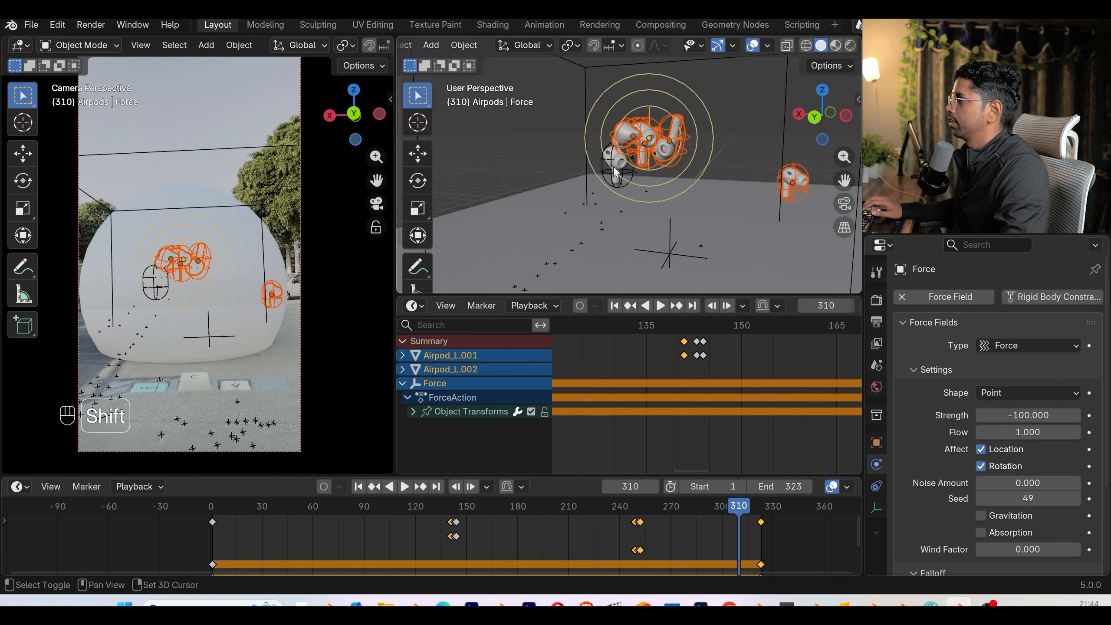
key("ctrl+z")
left_click(613, 171, "shift")
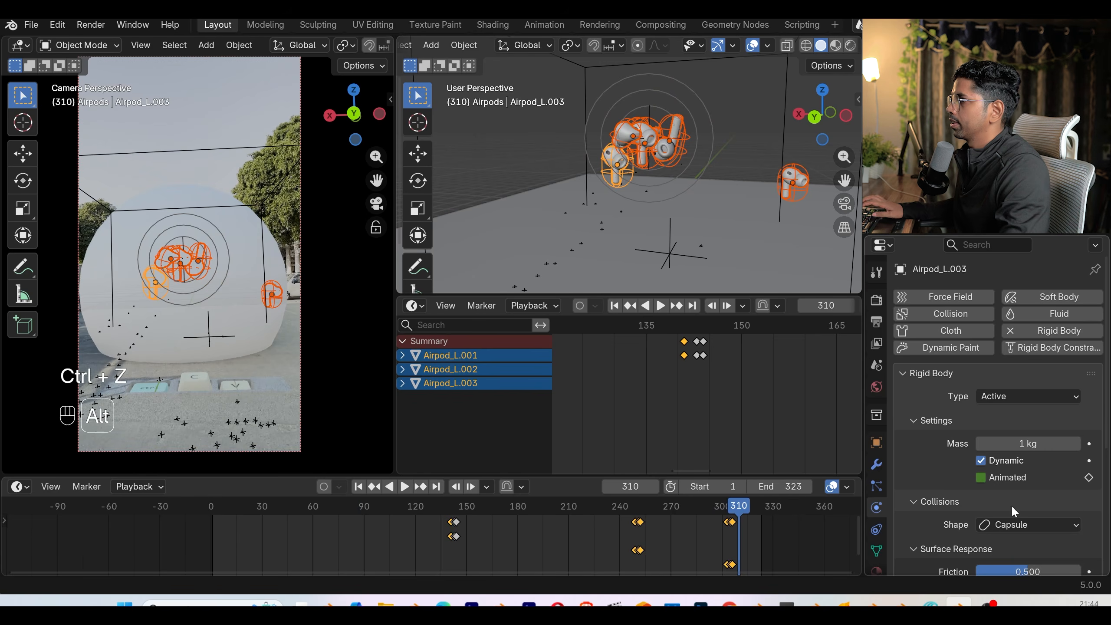
left_click(1024, 527, "alt")
left_click(1004, 474, "alt")
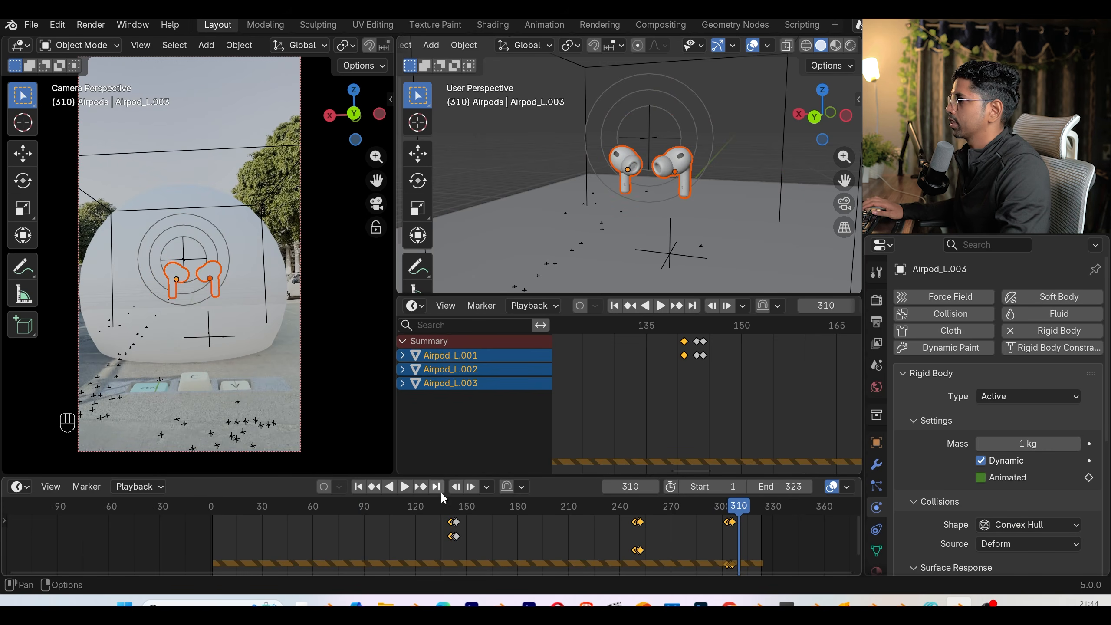
- Save the project file and replay the simulation from the first frame
left_click(356, 486)
key("ctrl+s")
left_click(403, 486)
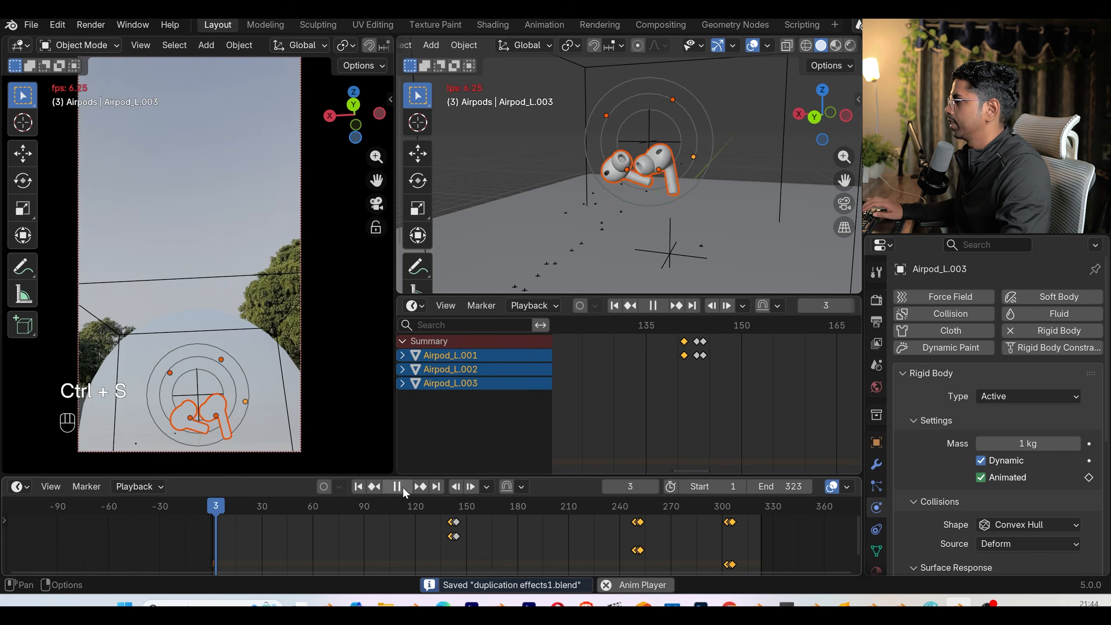
left_click(541, 121)
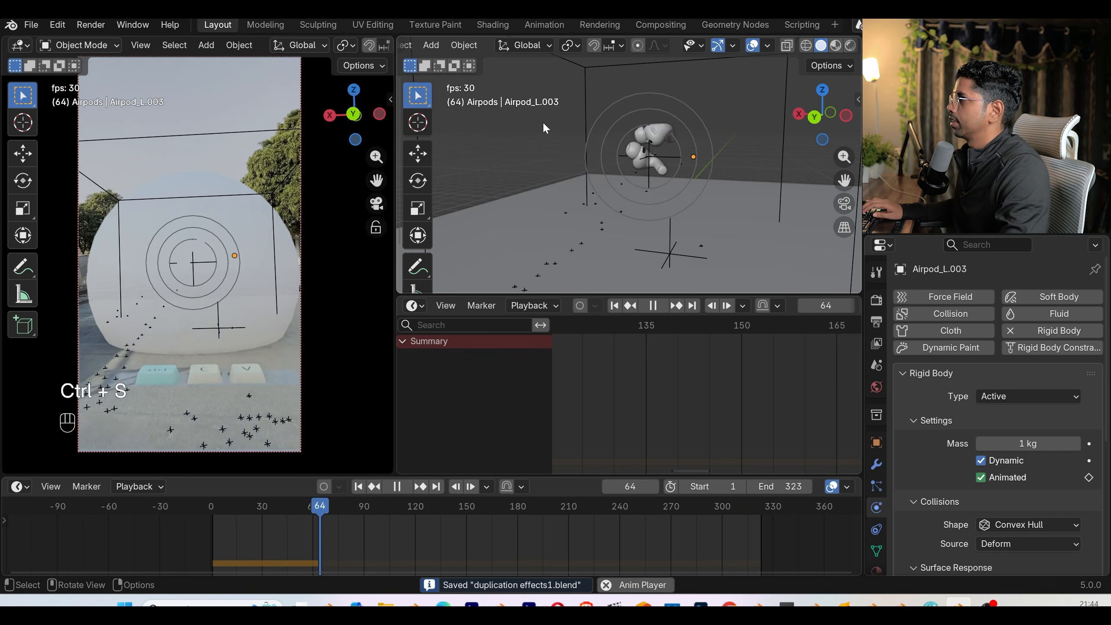
- Set the damping of all selected airpods to 0.248 translation and 0.284 rotation, and replay the simulation from the first frame
key("ctrl+z")
scroll(933, 488, "down", 10)
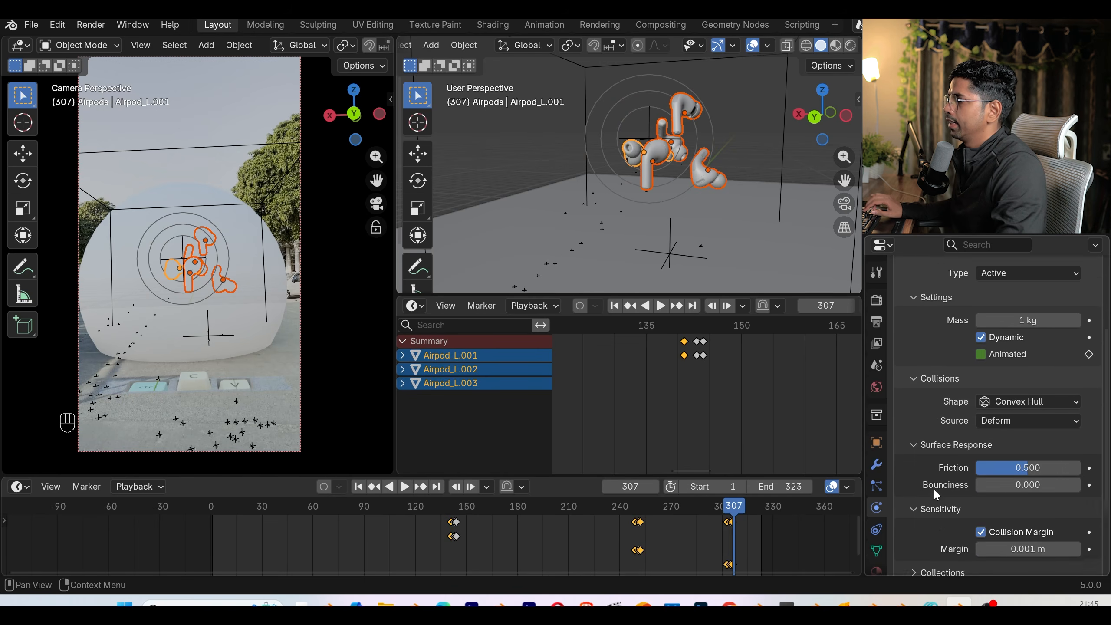
left_click_drag(1017, 542, 981, 528, "alt")
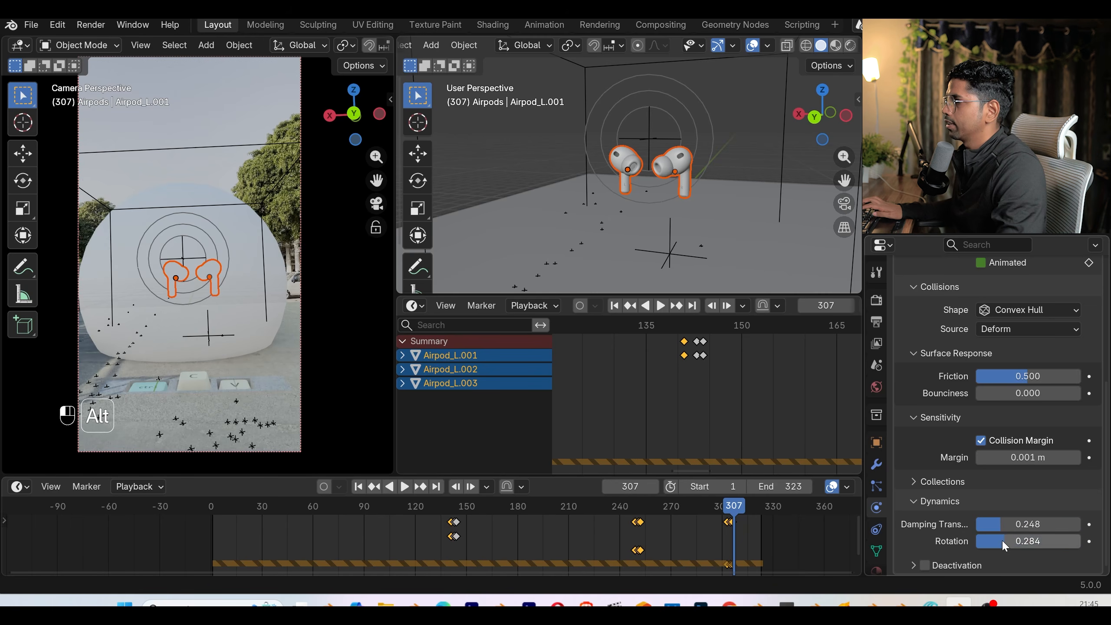
left_click(358, 487)
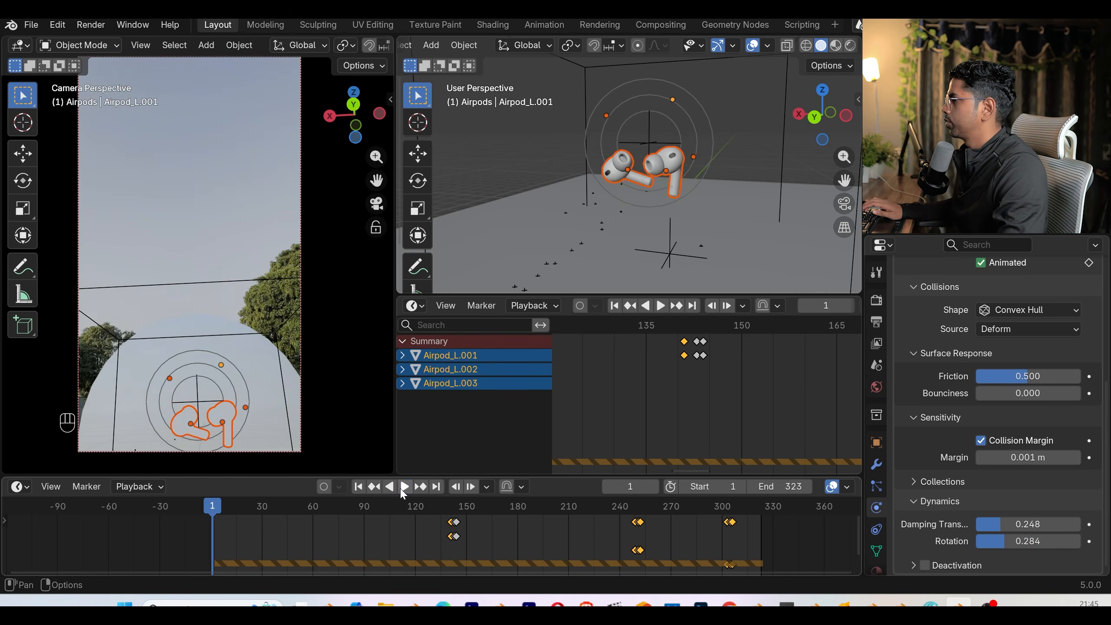
left_click(405, 486)
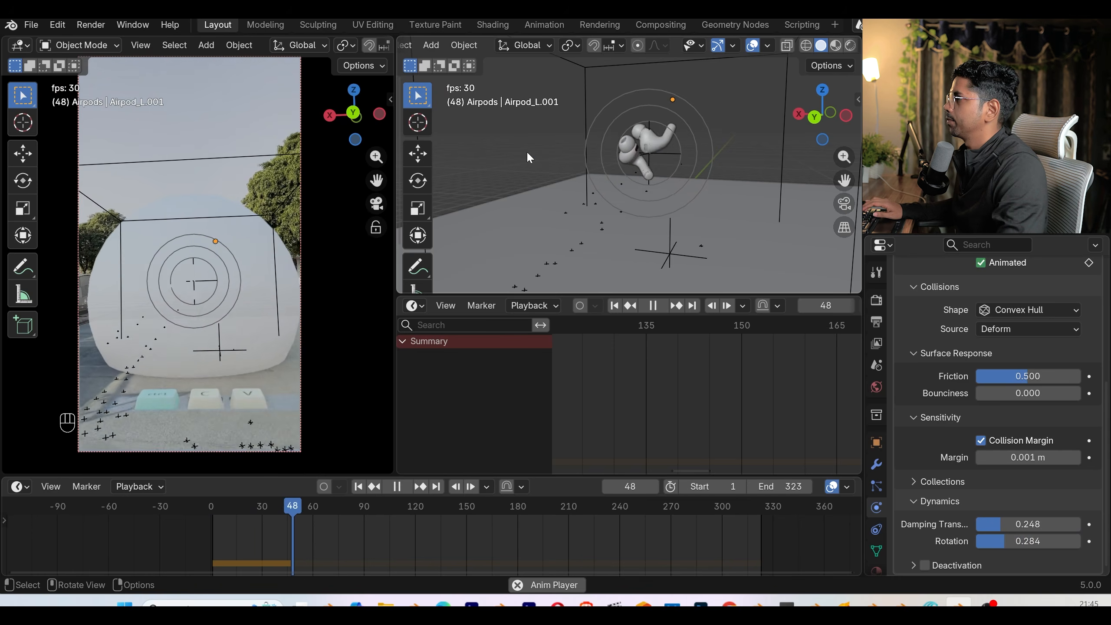
- Stop playback and set the strength of the Turbulence force field on the ground to 45
left_click(669, 254)
key("space")
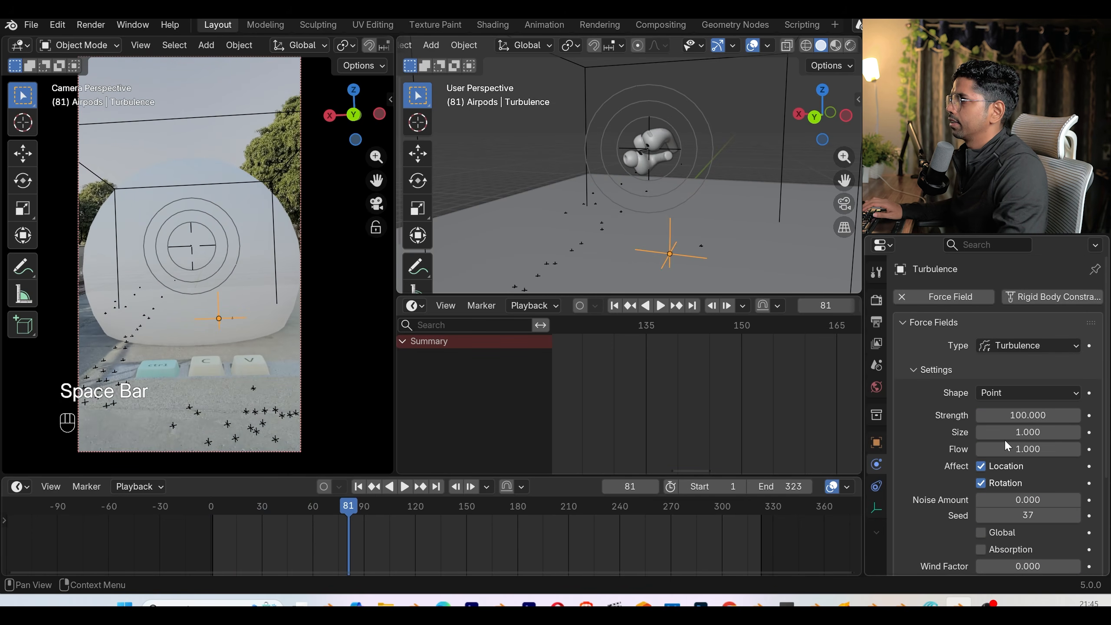
left_click(1030, 415)
type("45")
key("Return")
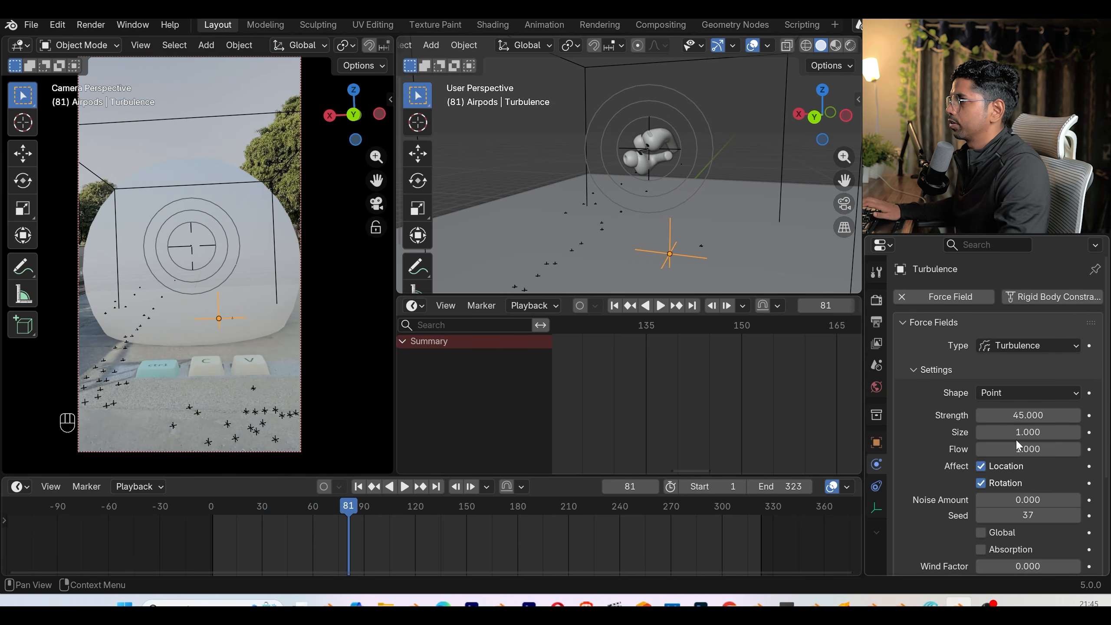
- Set the strength of the Force field surrounding the airpods to -45 and save the project file
left_click(680, 183)
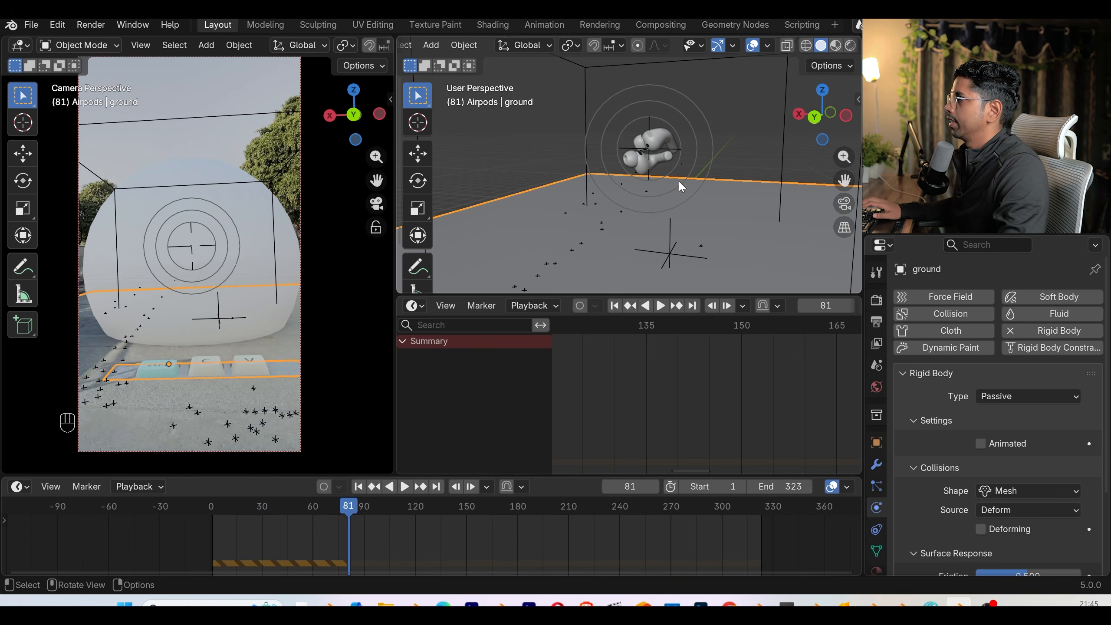
left_click(690, 144)
left_click(1015, 415)
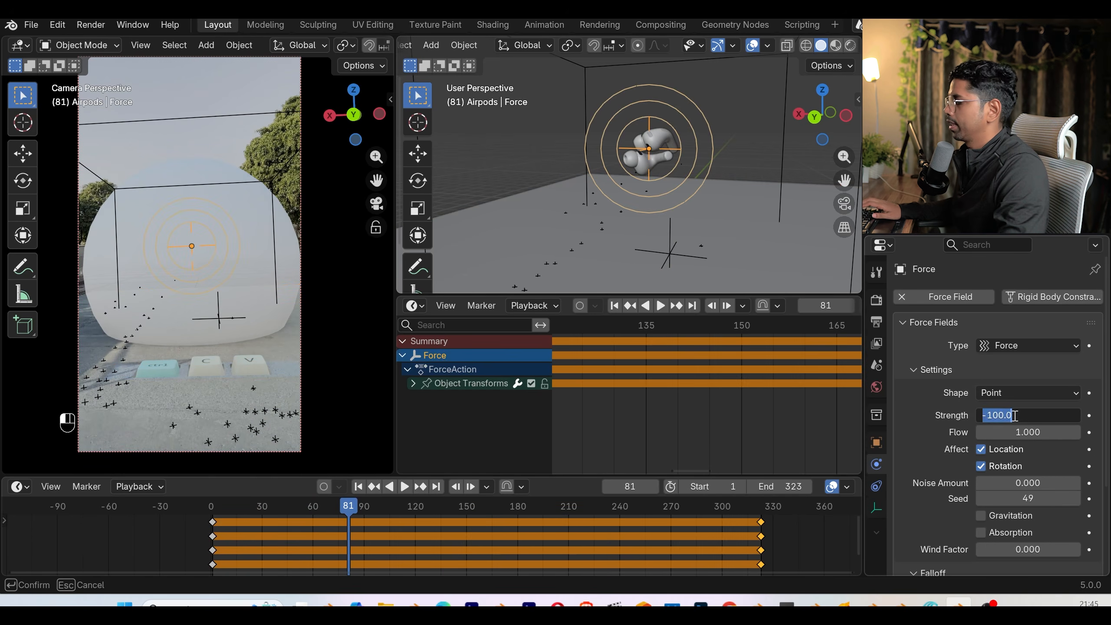
type("-")
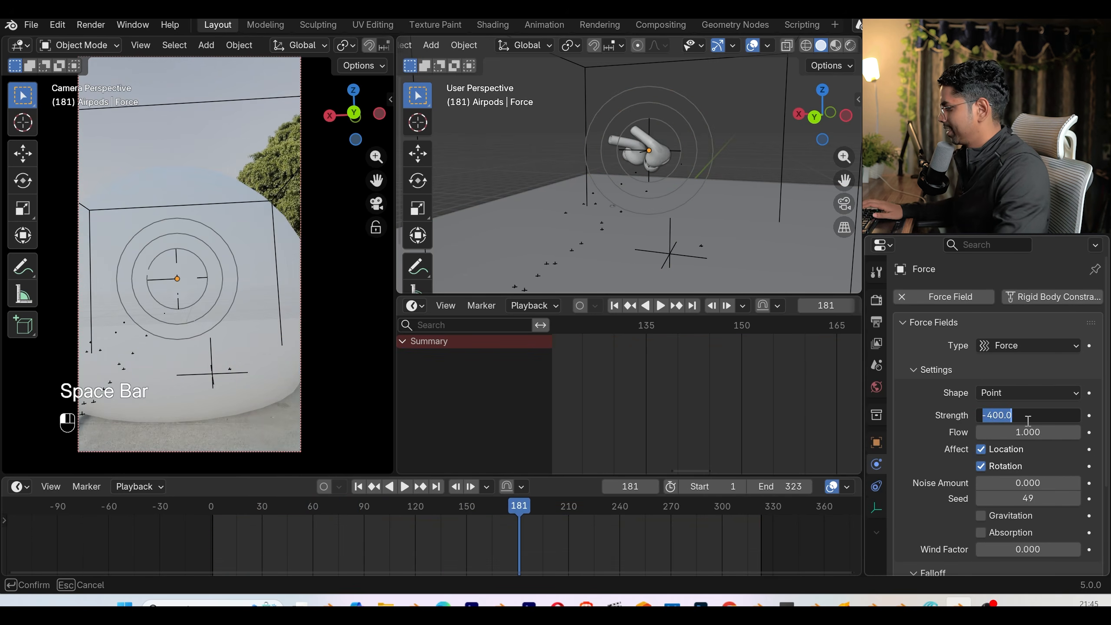
type("-45")
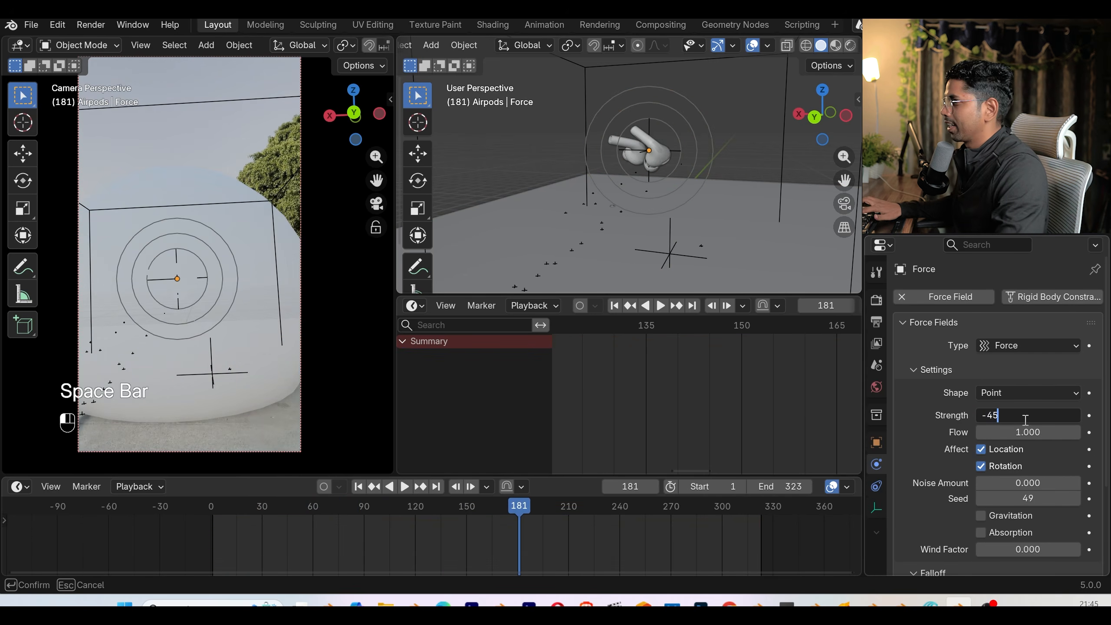
key("Return")
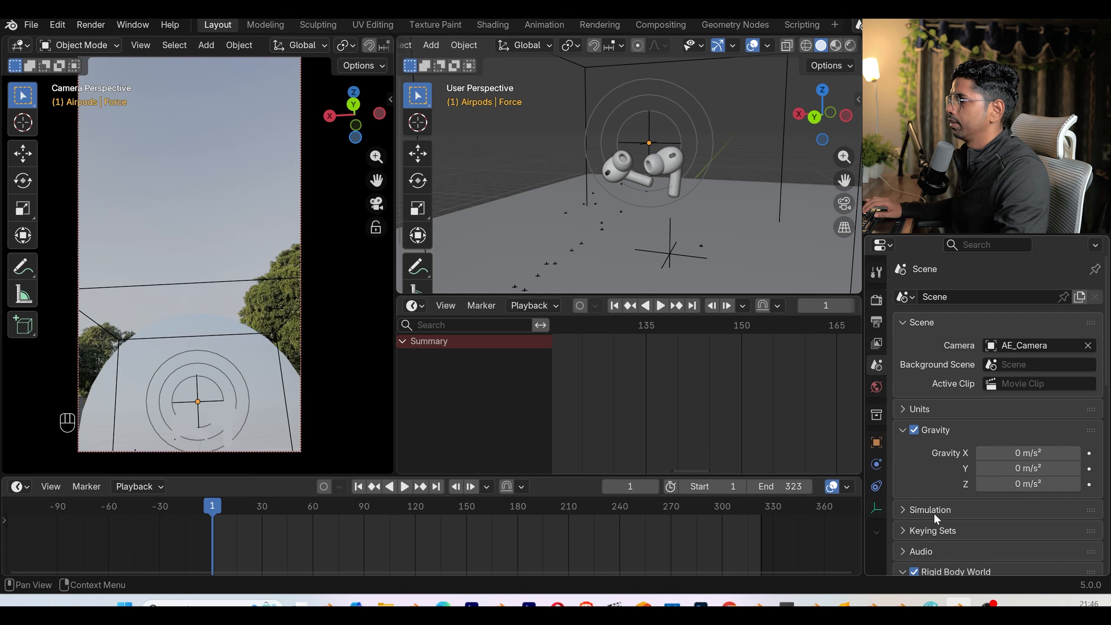
scroll(935, 515, "down", 10)
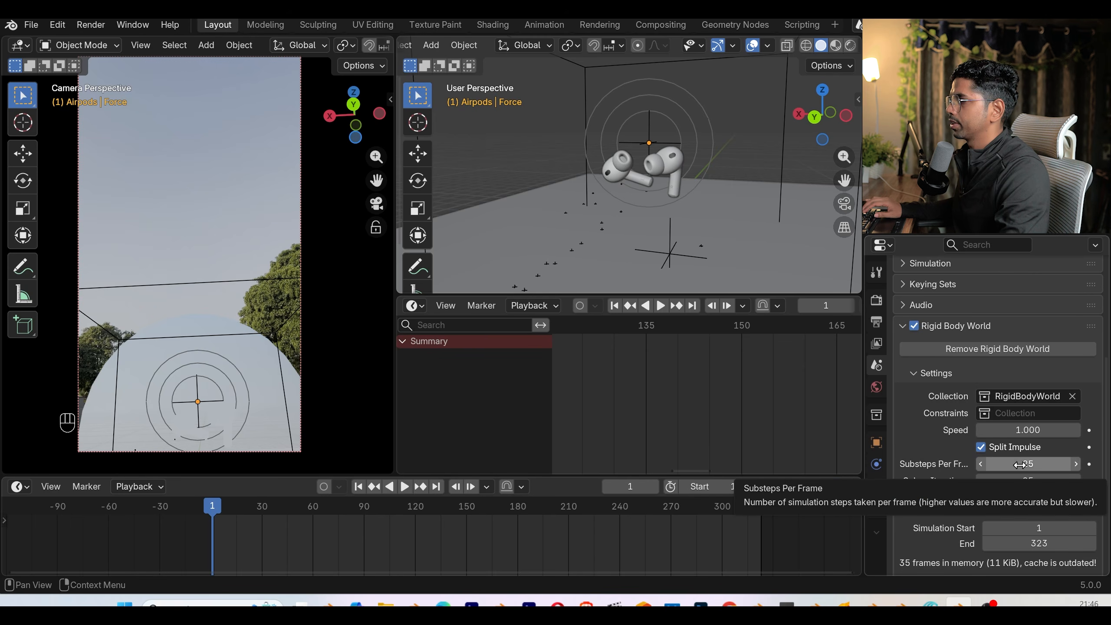
key("ctrl+s")
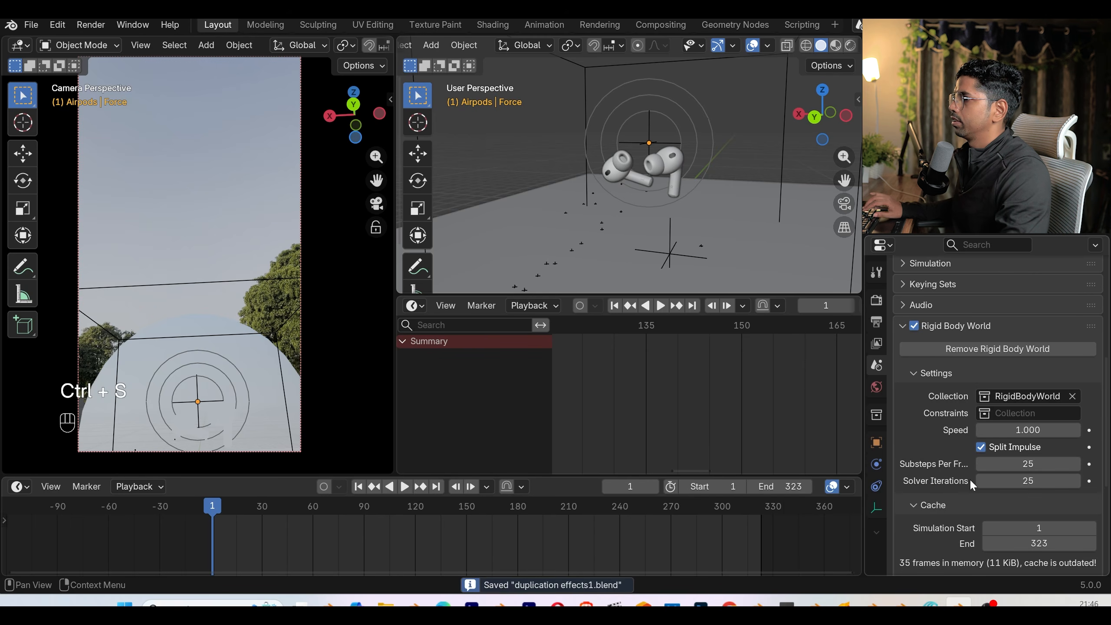
- Set the Rigid Body World's substeps per frame and solver iterations to 45 and play the simulation
scroll(1030, 478, "down", 5)
left_click(1027, 373)
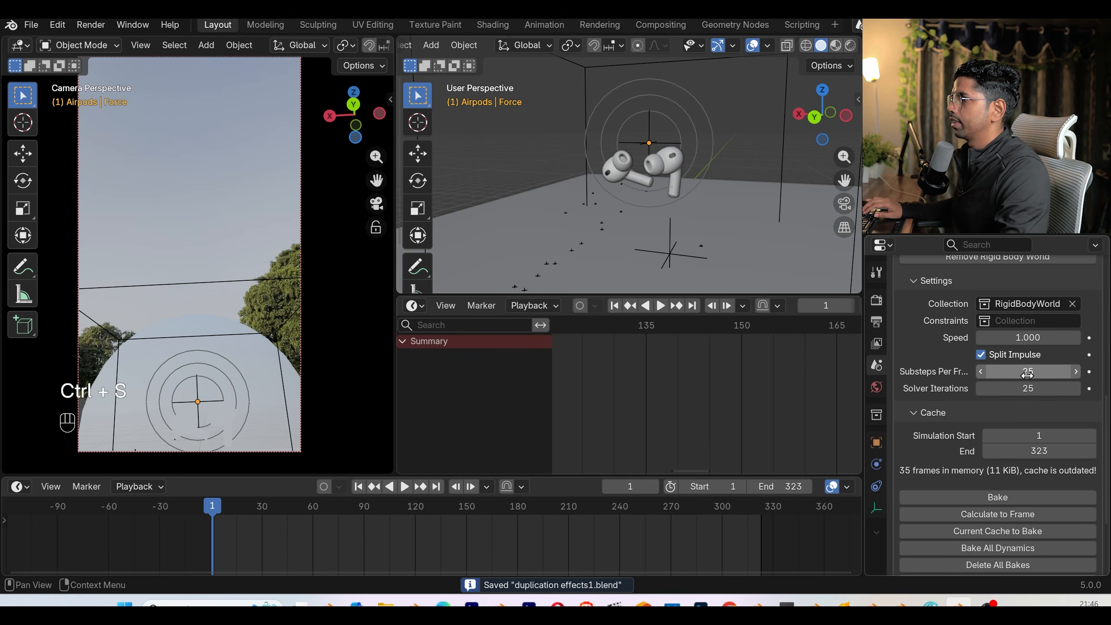
type("45")
key("Return")
key("space")
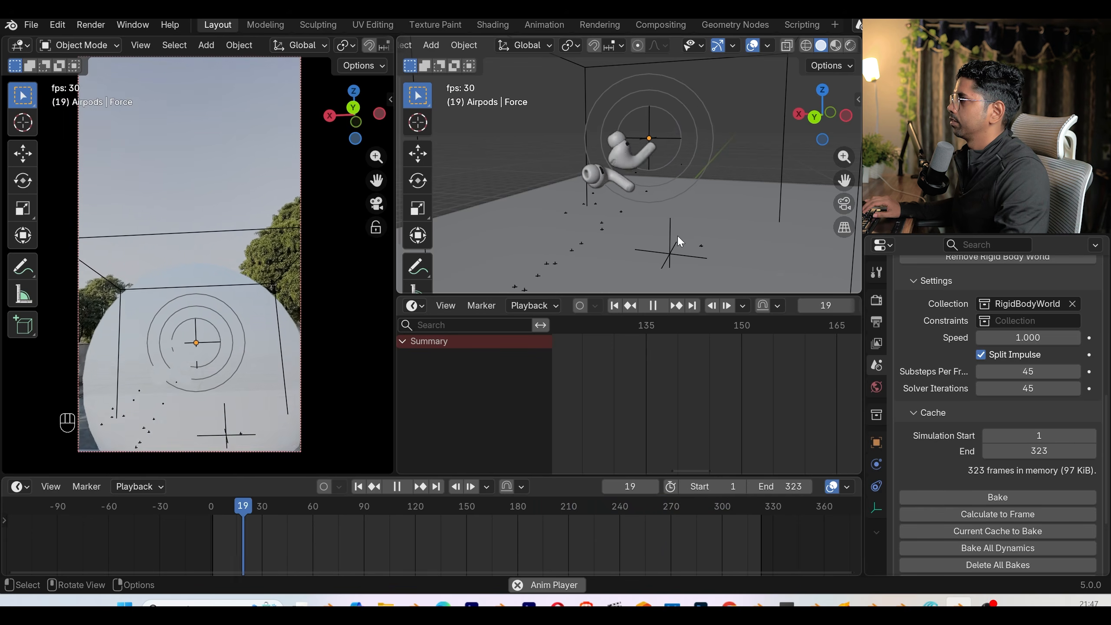
- Set the Rigid Body World's substeps per frame and solver iterations to 55 and replay the simulation from the first frame
key("space")
left_click_drag(1007, 372, 1007, 388)
type("55")
key("Return")
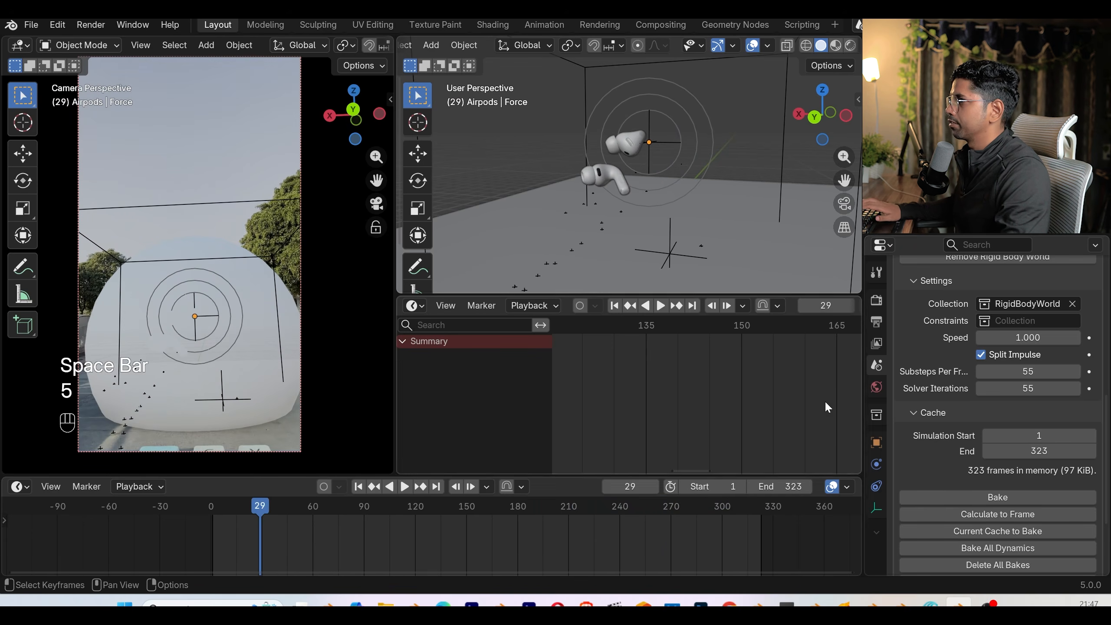
left_click(359, 486)
key("space")
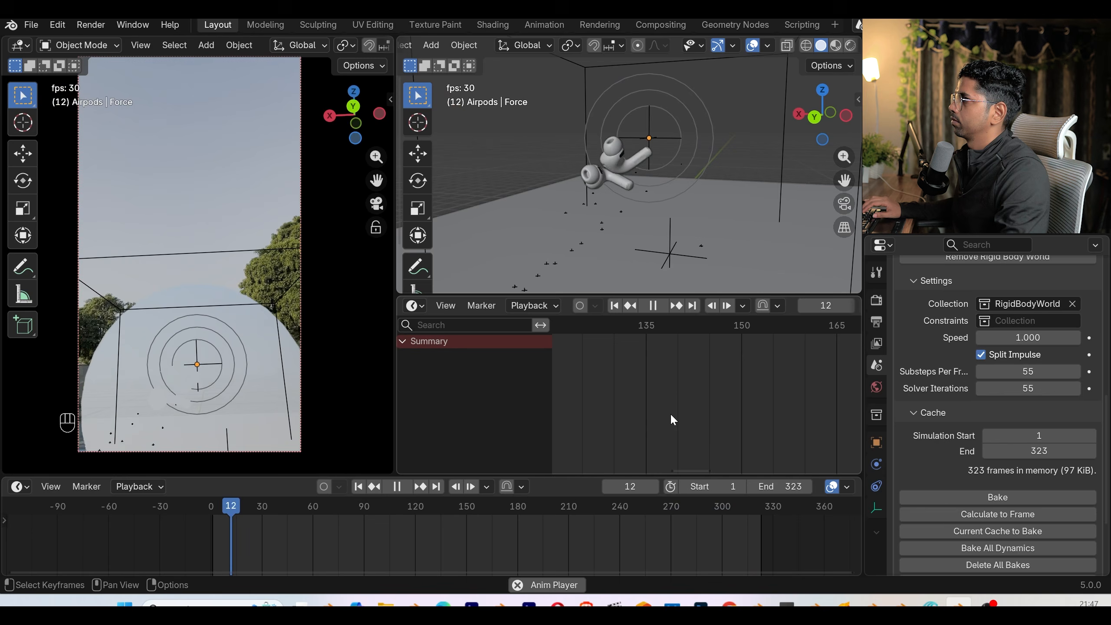
key("space")
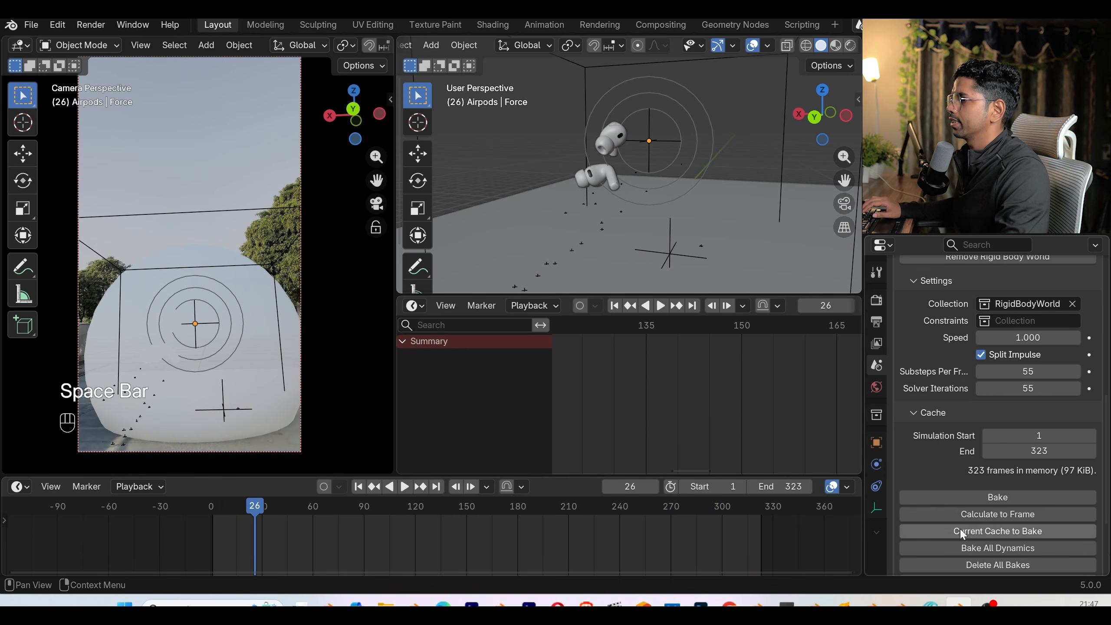
- Bake all dynamics of the rigid body simulation and play back the baked result
left_click(968, 548)
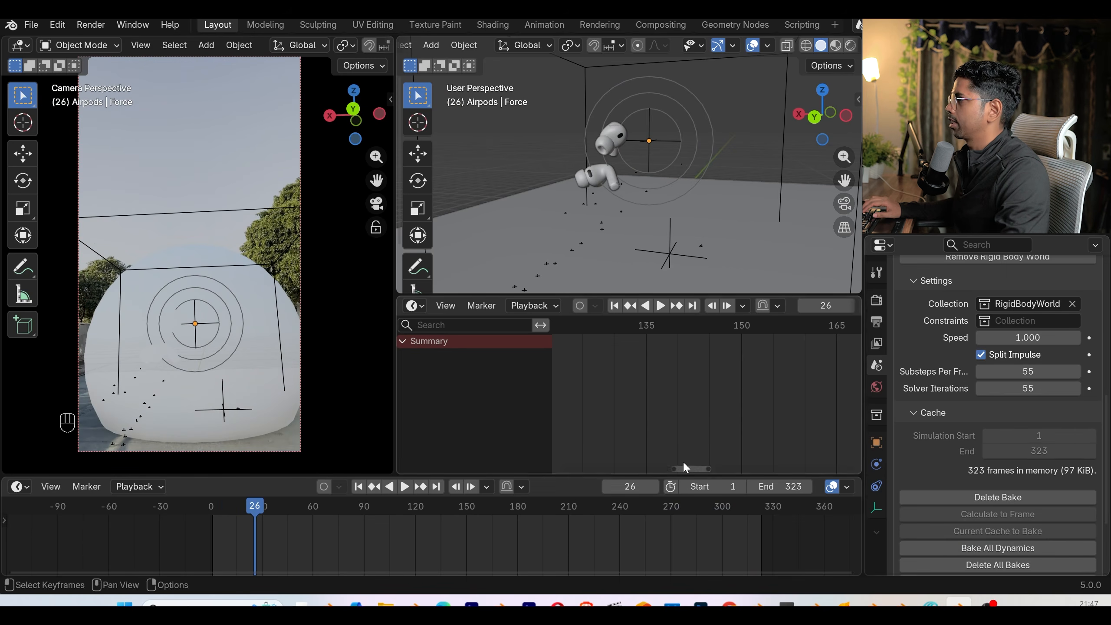
scroll(929, 518, "down", 4)
key("space")
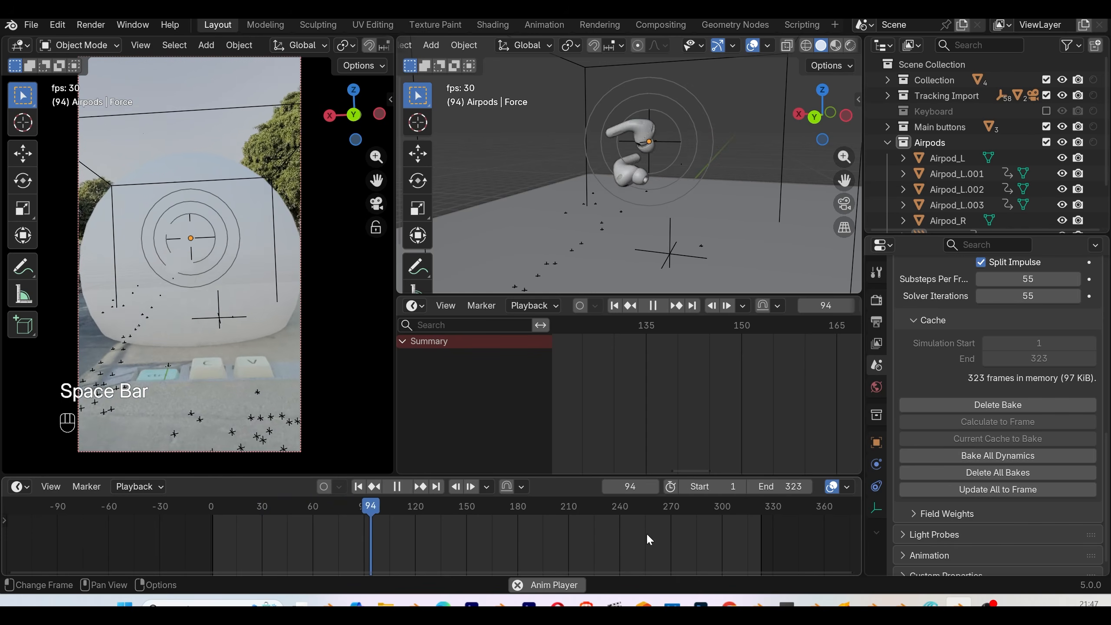
key("space")
- Hide the Sphere around the airpods from the viewport and play the animation over the footage
left_click(258, 287)
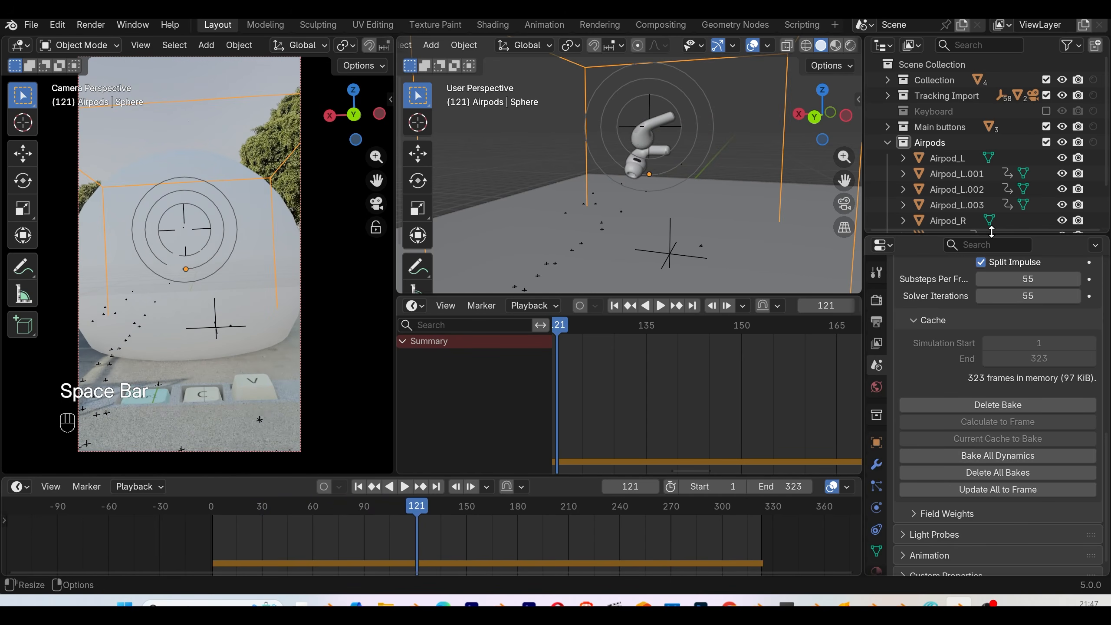
scroll(964, 188, "down", 3)
left_click(1062, 201)
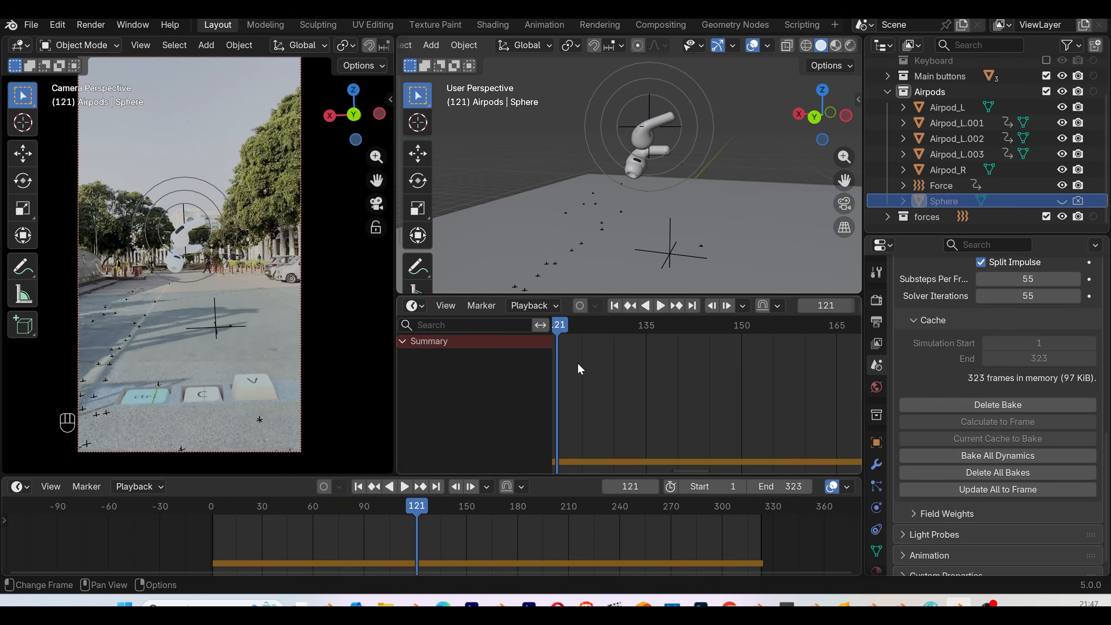
key("space")
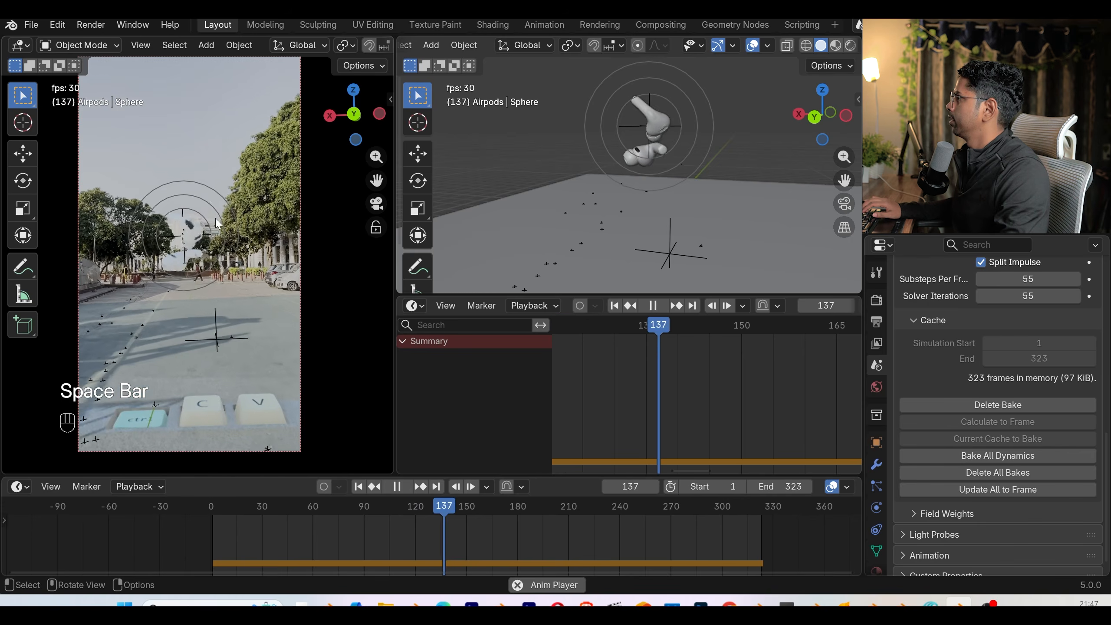
key("space")
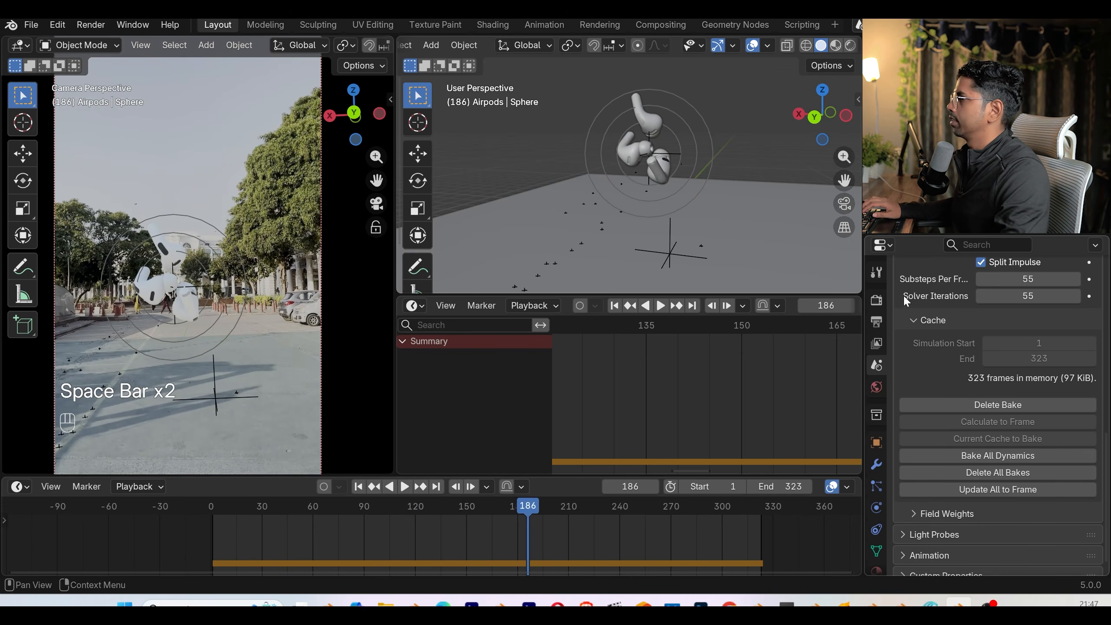
- Change the scene's render engine from EEVEE to Cycles
scroll(905, 307, "up", 8)
left_click(876, 300)
scroll(993, 294, "up", 5)
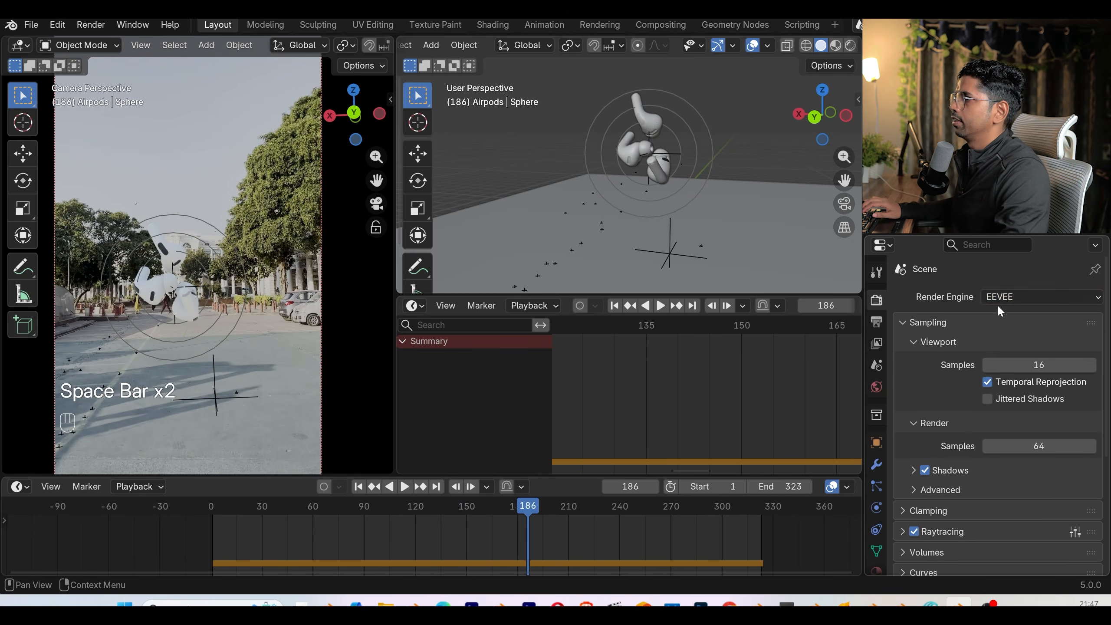
left_click(1019, 297)
left_click(1010, 348)
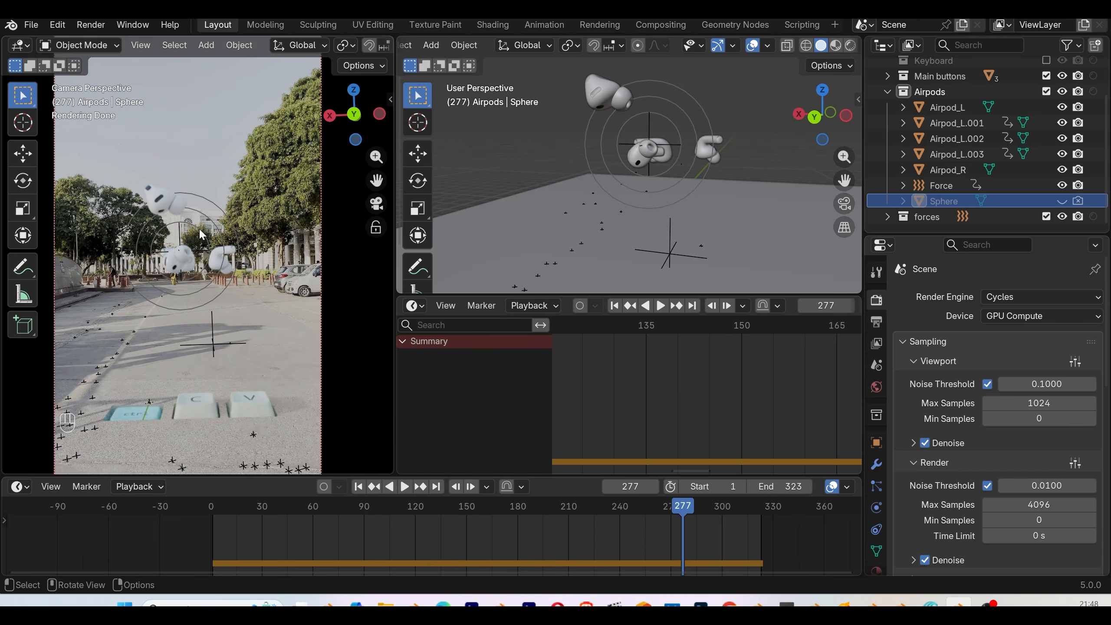
- Hide the Force and Turbulence force fields from the viewport
left_click(940, 186)
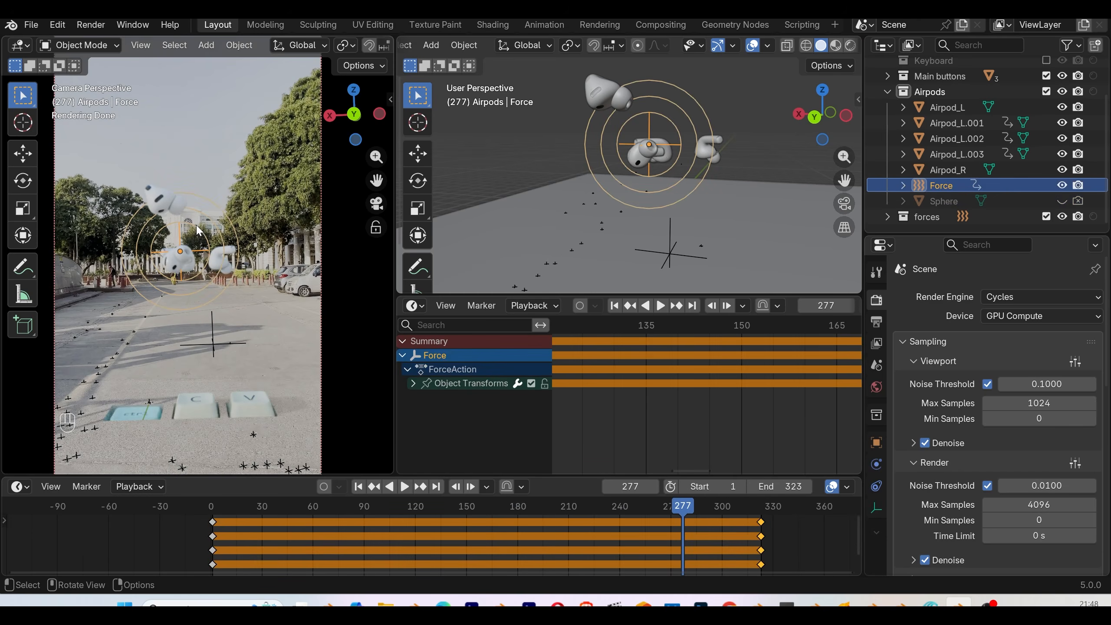
left_click(1061, 186)
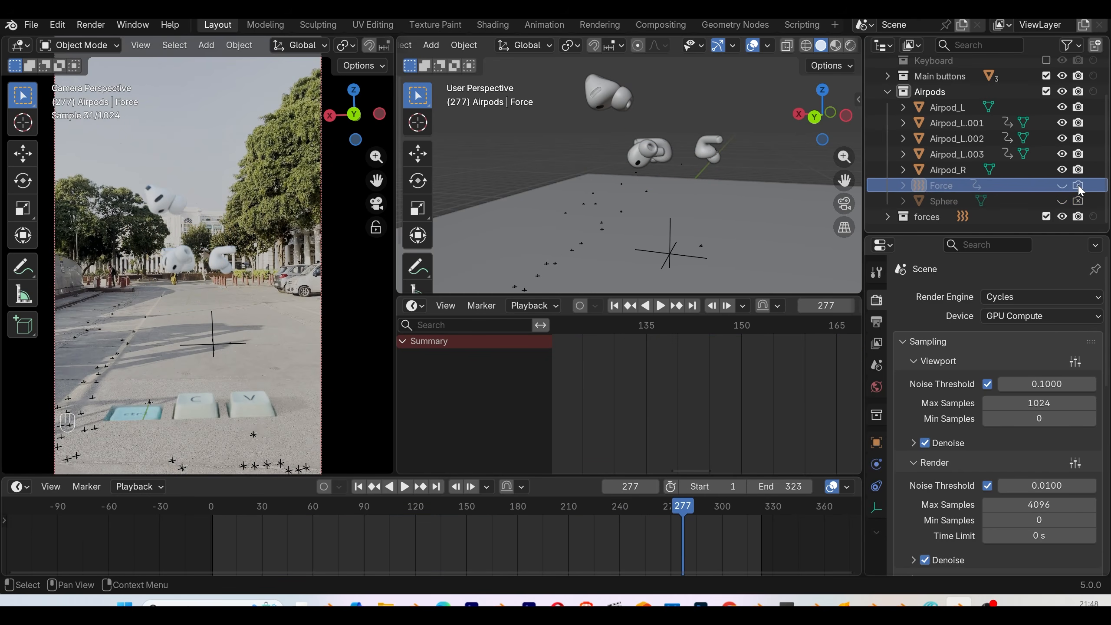
left_click(887, 216)
scroll(984, 208, "down", 1)
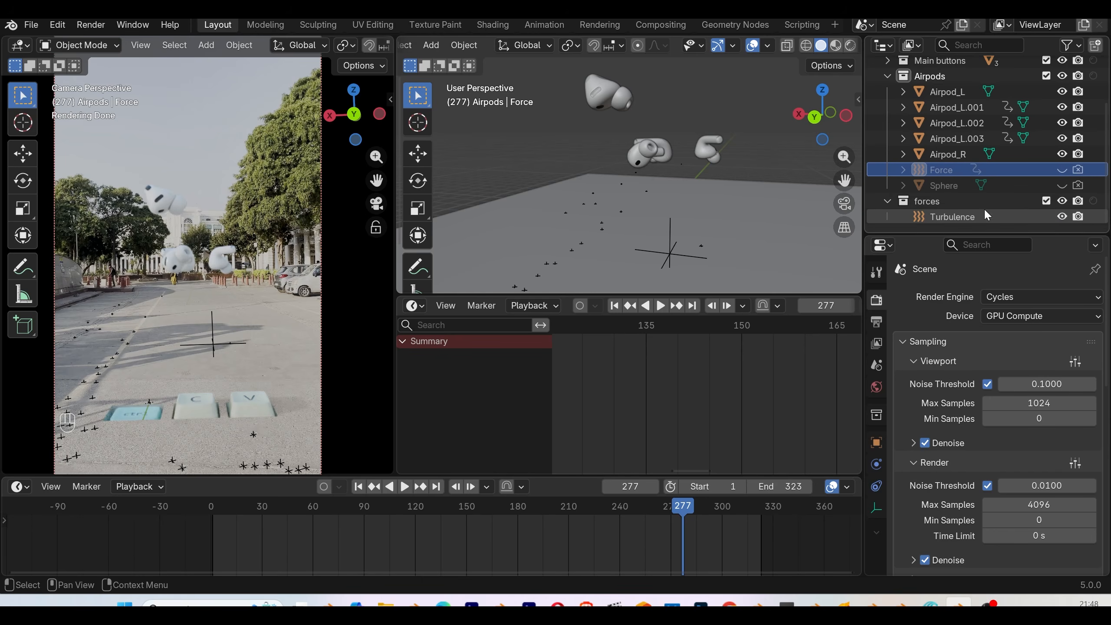
left_click(1061, 216)
left_click(1062, 169)
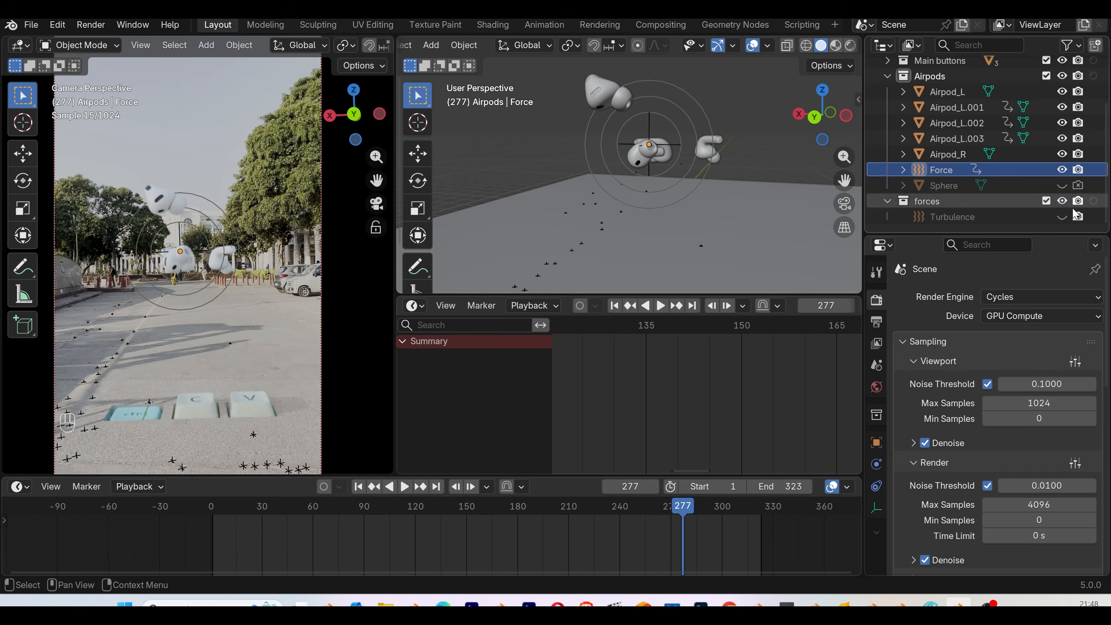
left_click(1062, 170)
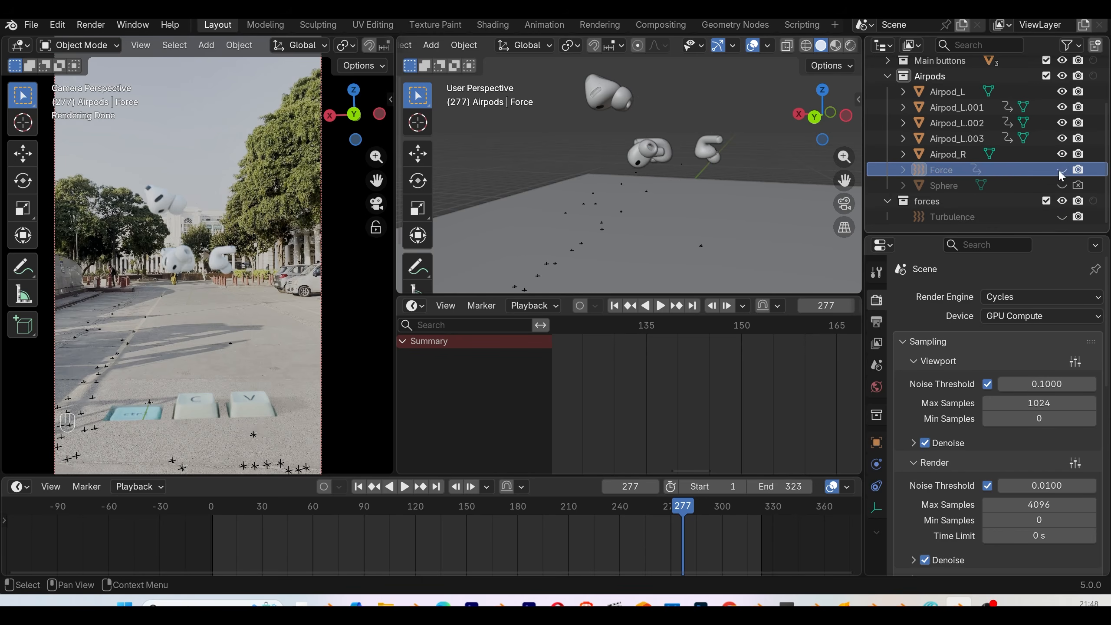
- Set the scene's color management display to Rec.2020 and its look to Medium High Contrast, keeping the AgX view transform
scroll(280, 324, "up", 4)
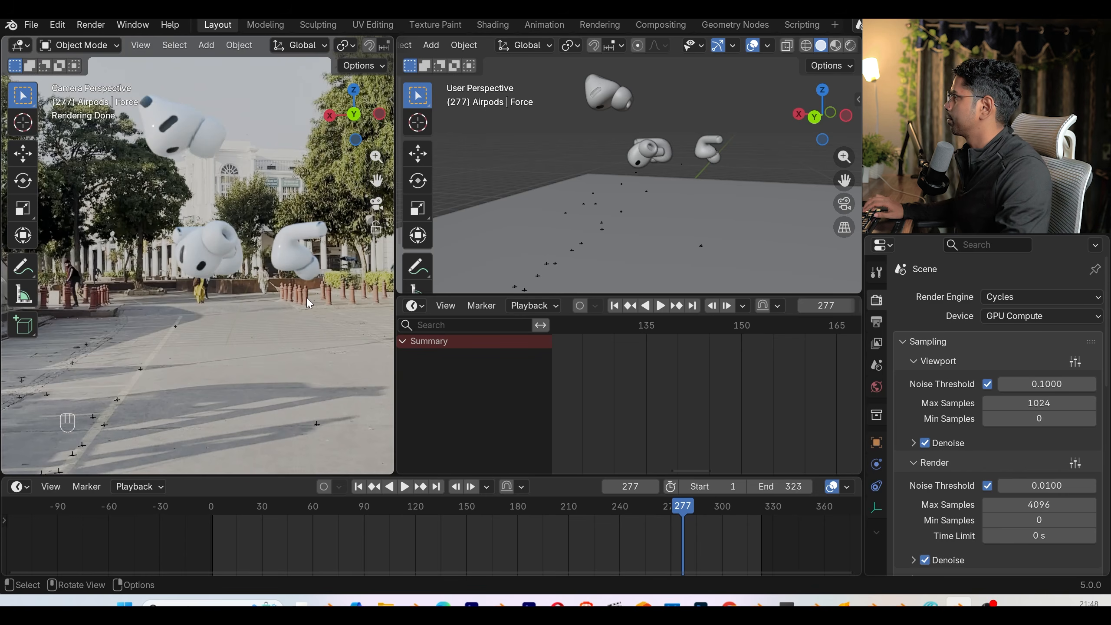
scroll(244, 255, "up", 1)
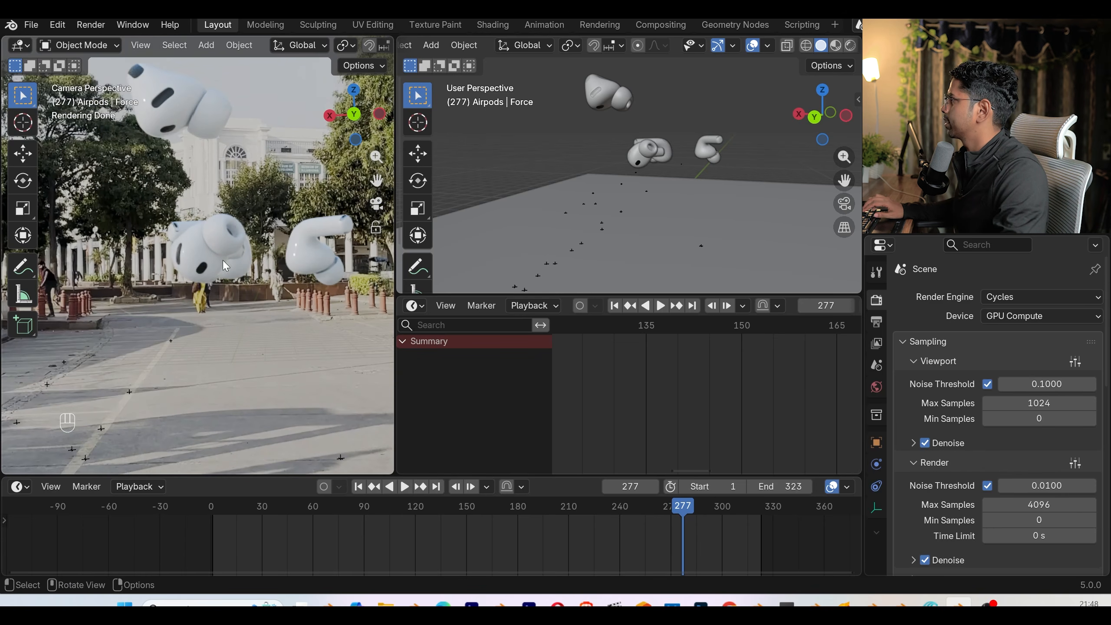
scroll(959, 457, "down", 10)
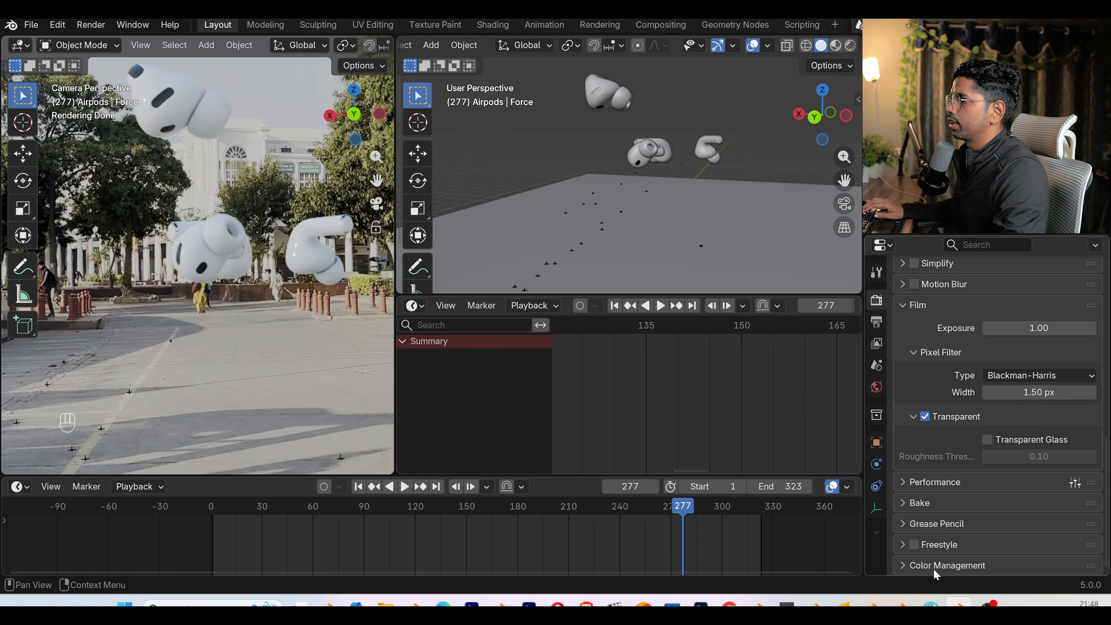
left_click(933, 566)
scroll(967, 526, "down", 6)
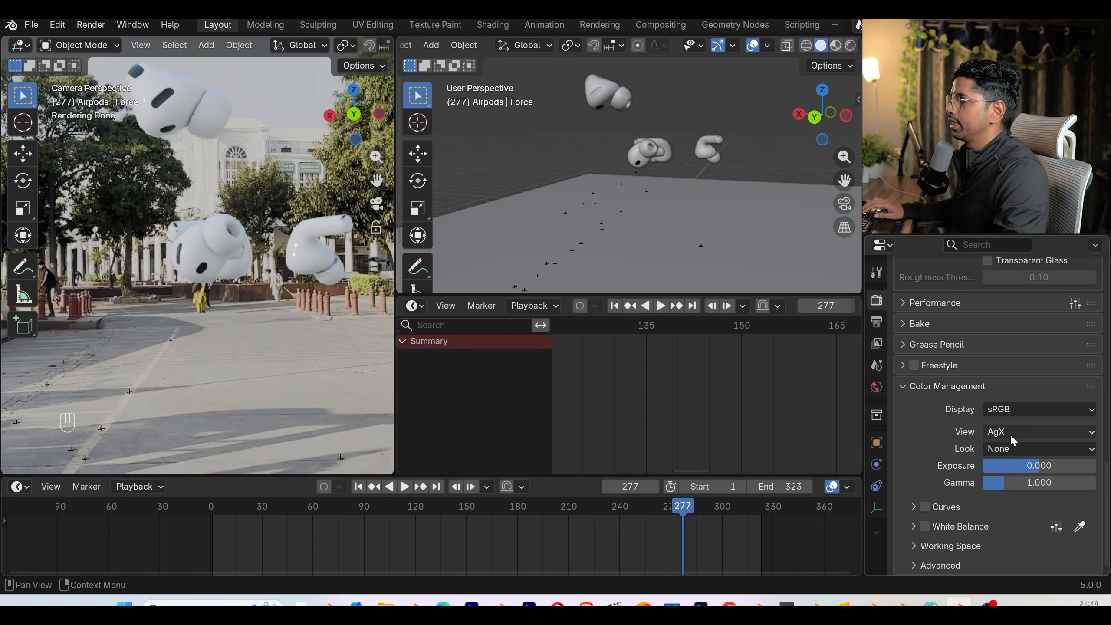
left_click(1013, 438)
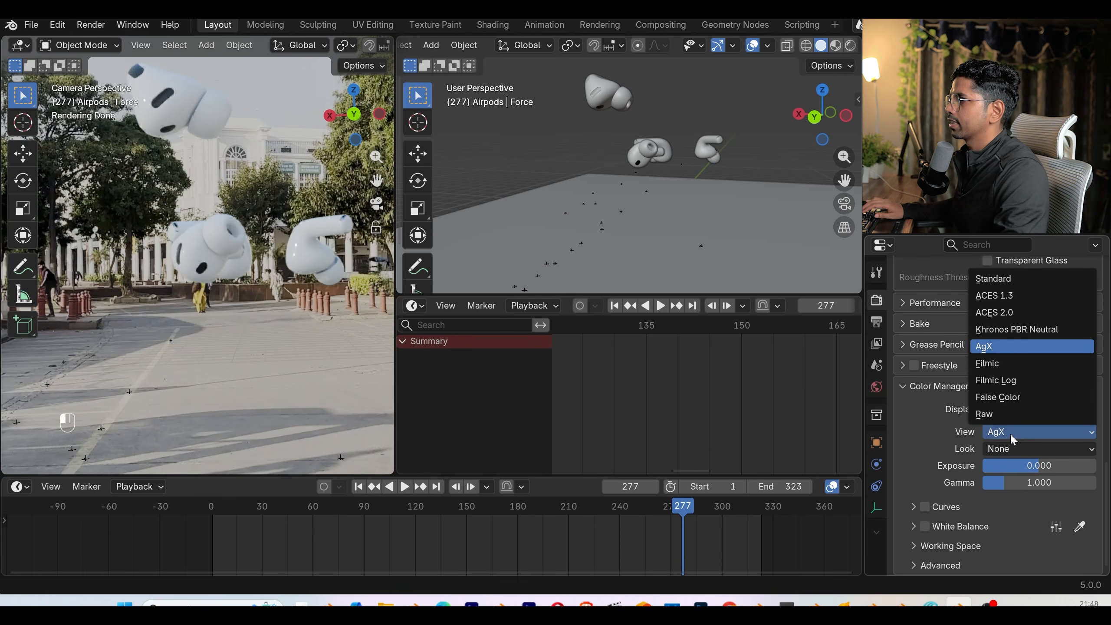
left_click(1010, 409)
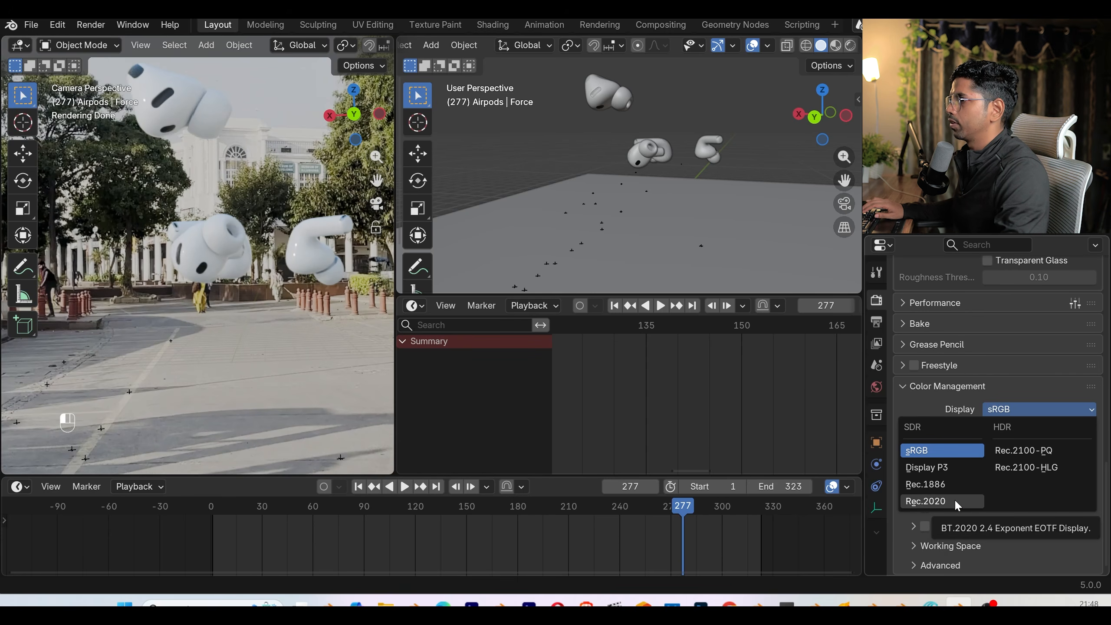
left_click(955, 499)
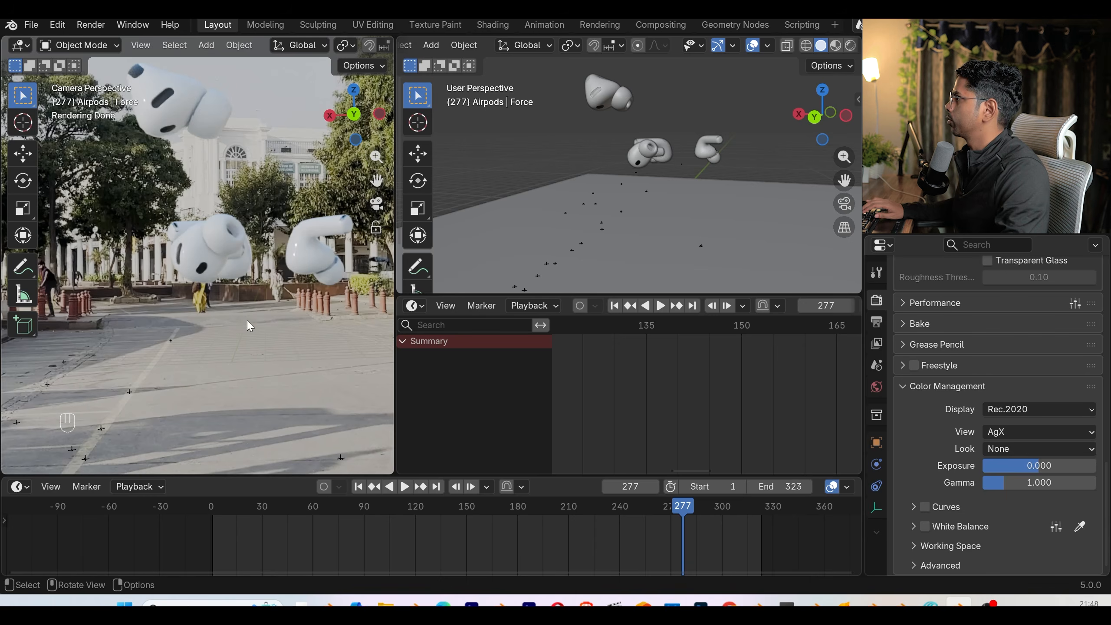
left_click(1017, 448)
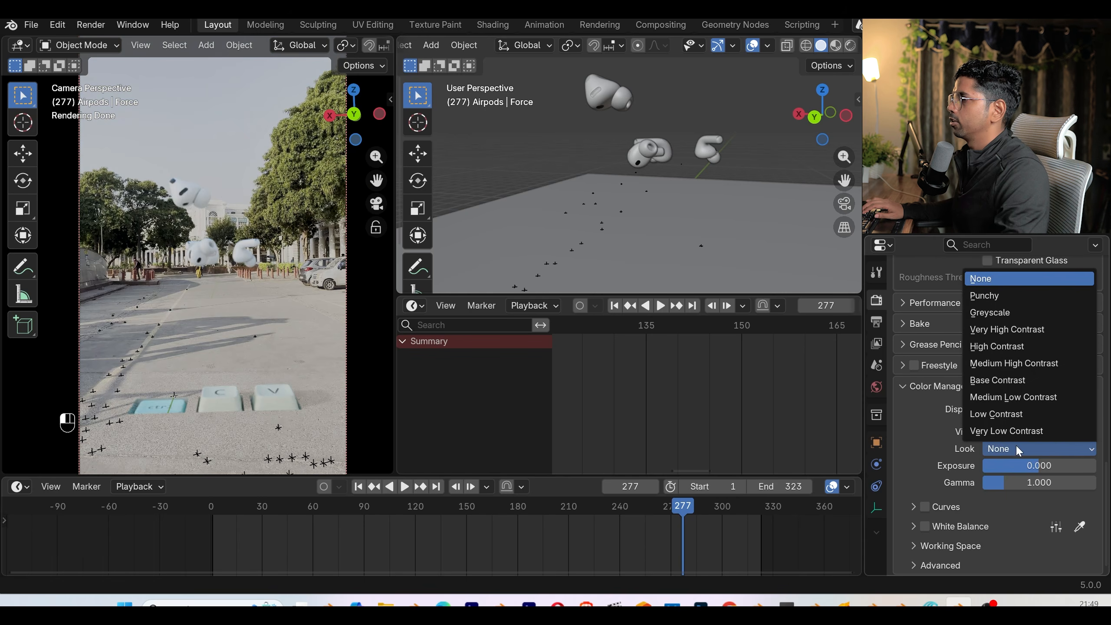
left_click(1016, 363)
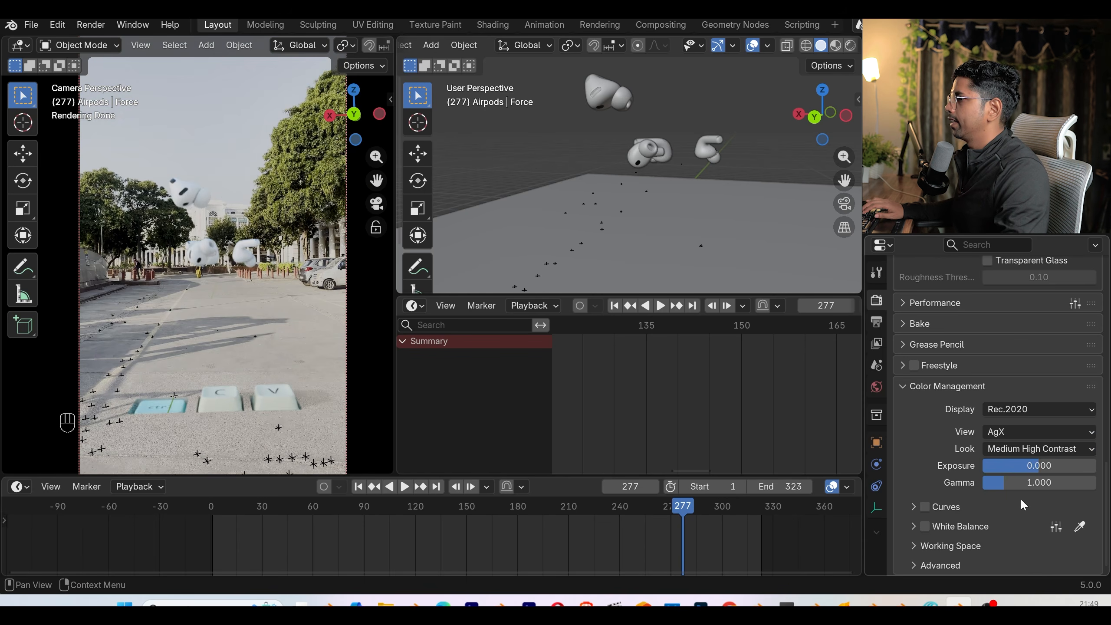
- Enable white balance and sample the white point from the camera view, reaching a temperature of 6044 K and tint of 16.3
left_click(917, 528)
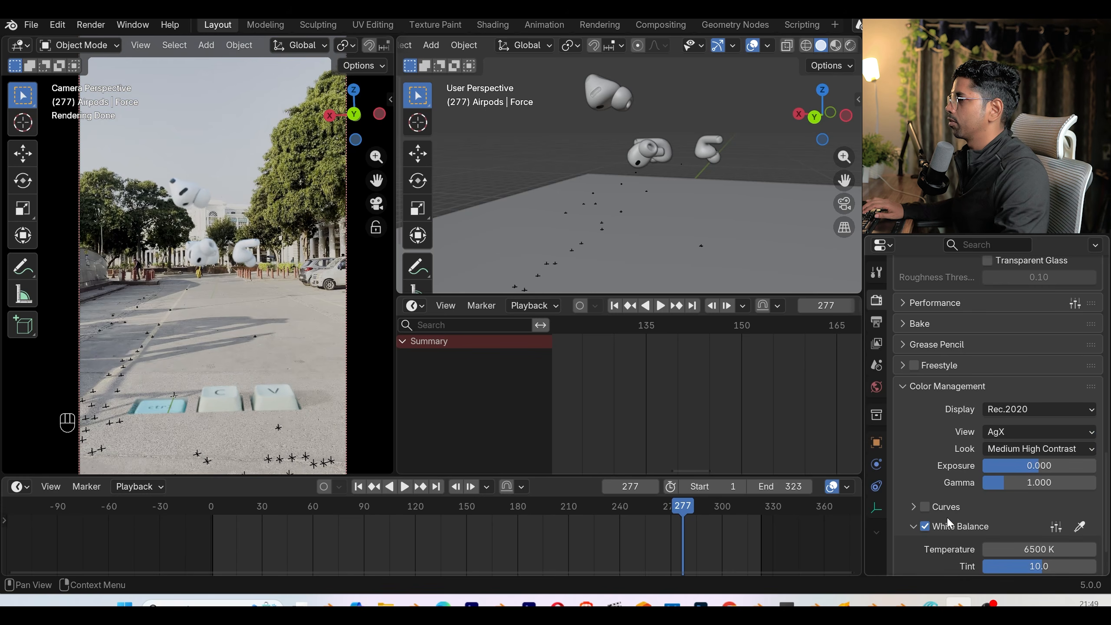
scroll(945, 526, "down", 2)
scroll(281, 306, "up", 4)
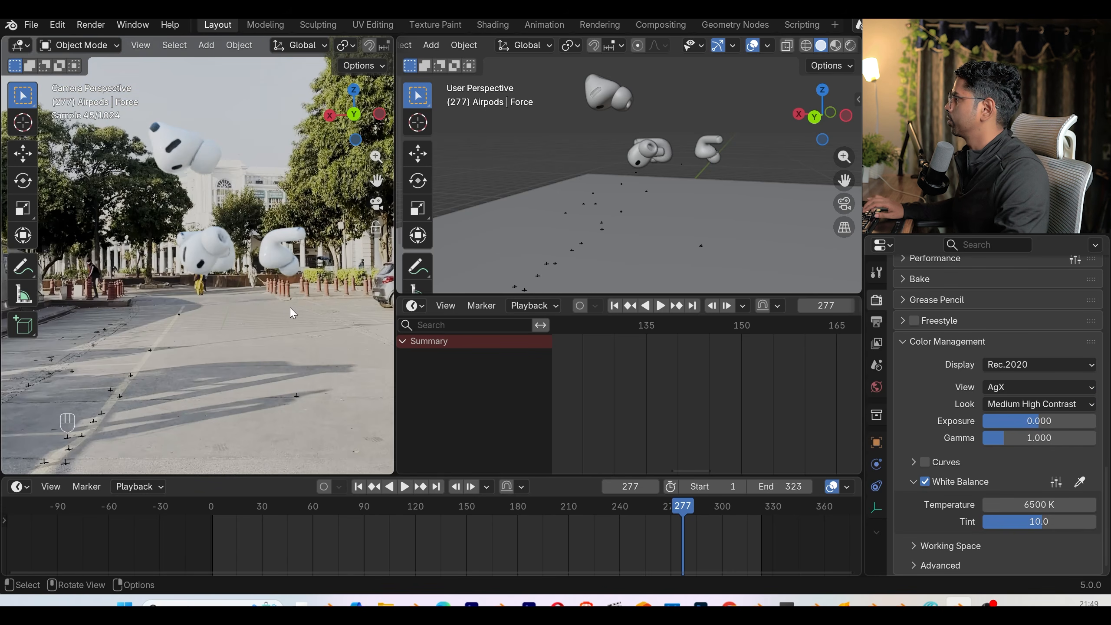
mouse_move(290, 307)
middle_mouse_down("shift")
mouse_move(289, 285)
mouse_move(294, 295)
middle_mouse_up("shift")
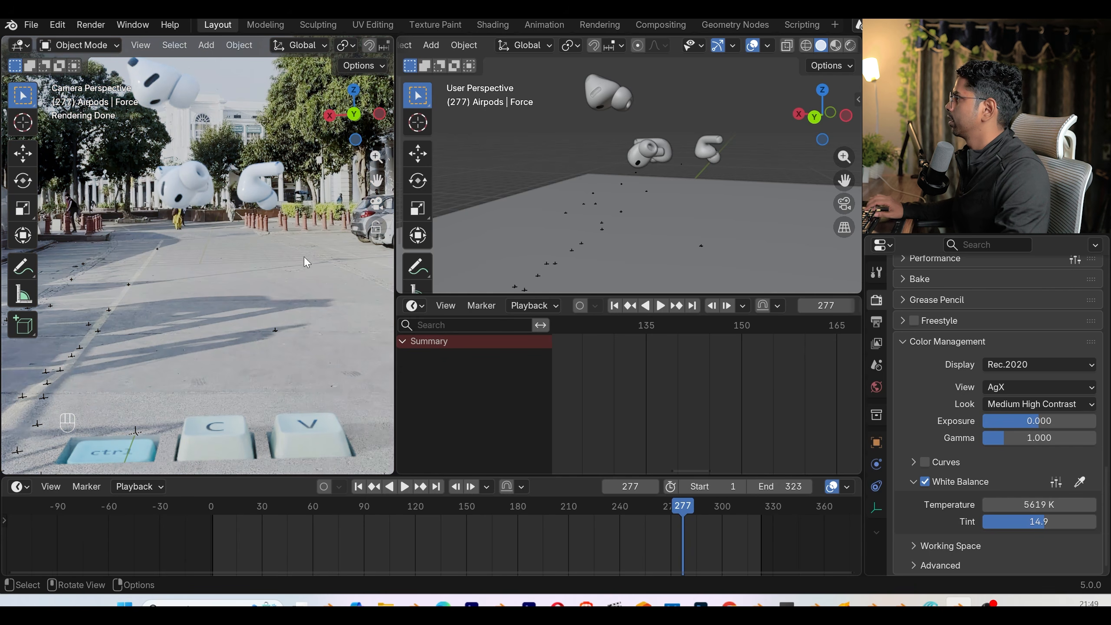
middle_click_drag(305, 262, 262, 291, "shift")
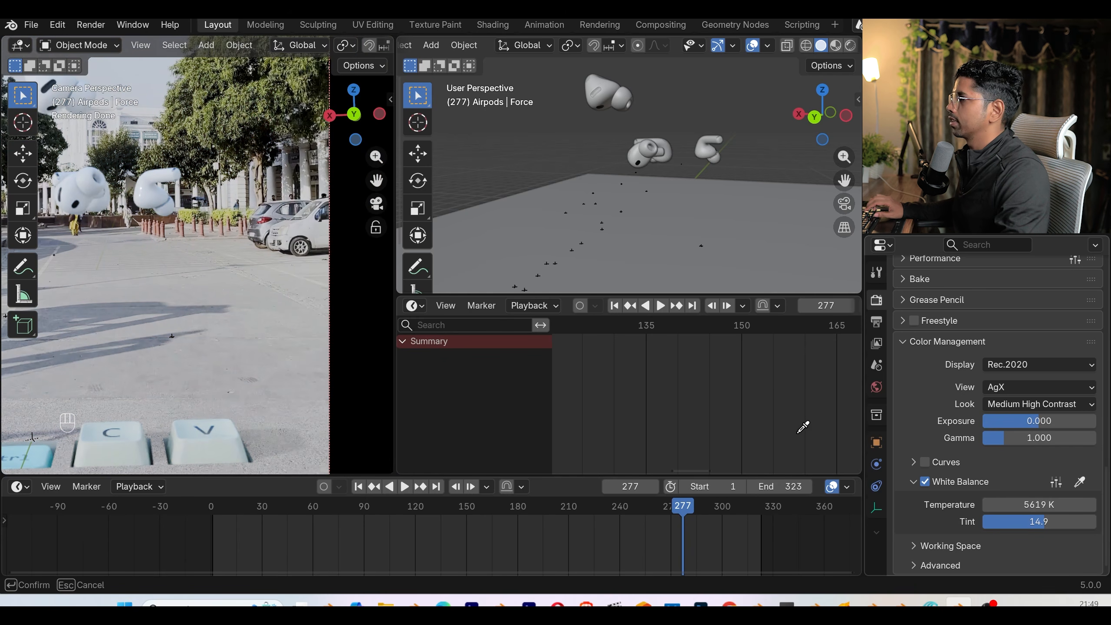
scroll(209, 287, "down", 1)
middle_click_drag(206, 288, 285, 327, "shift")
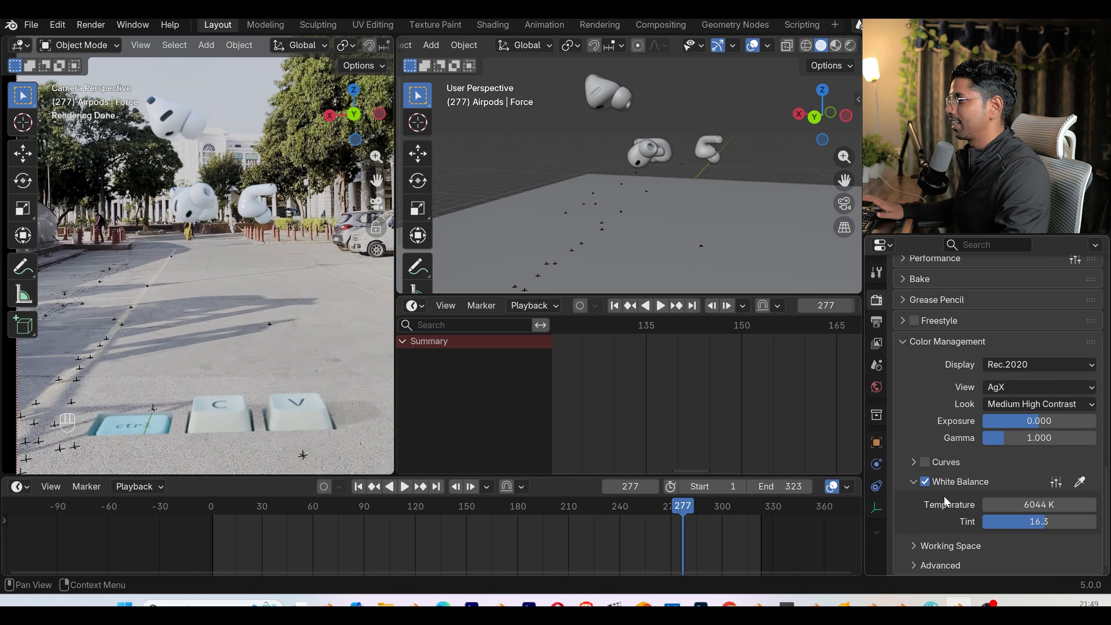
left_click(954, 482)
scroll(319, 336, "down", 2)
middle_click_drag(276, 336, 300, 347, "shift")
scroll(300, 348, "up", 1)
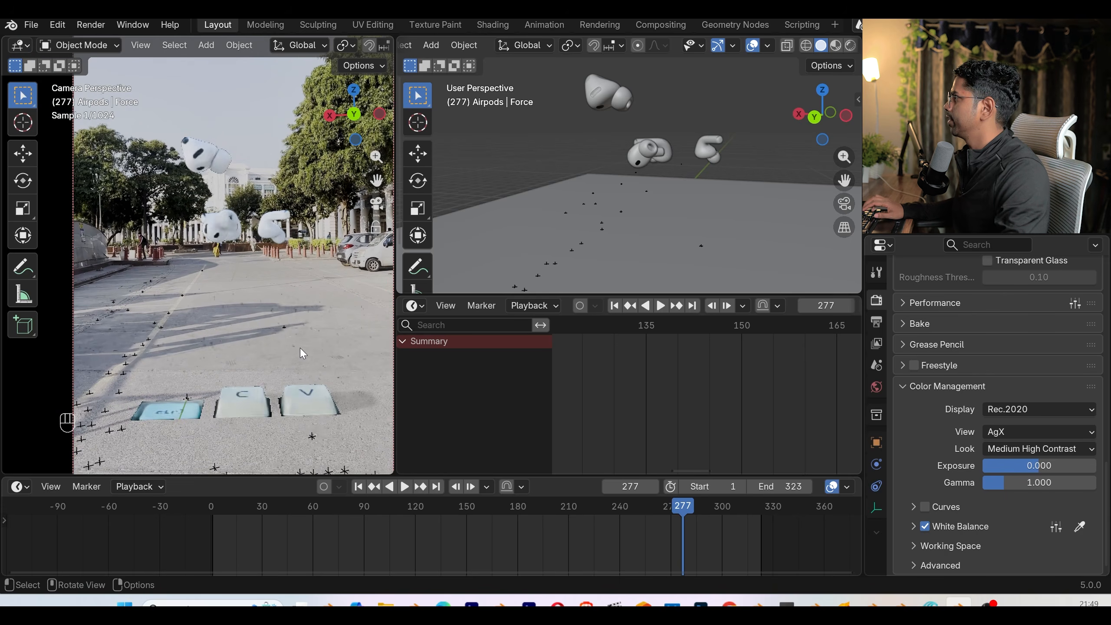
- Turn the timeline area below the user perspective view into a Shader Editor showing the World nodes, with its sidebar hidden
left_click(20, 486)
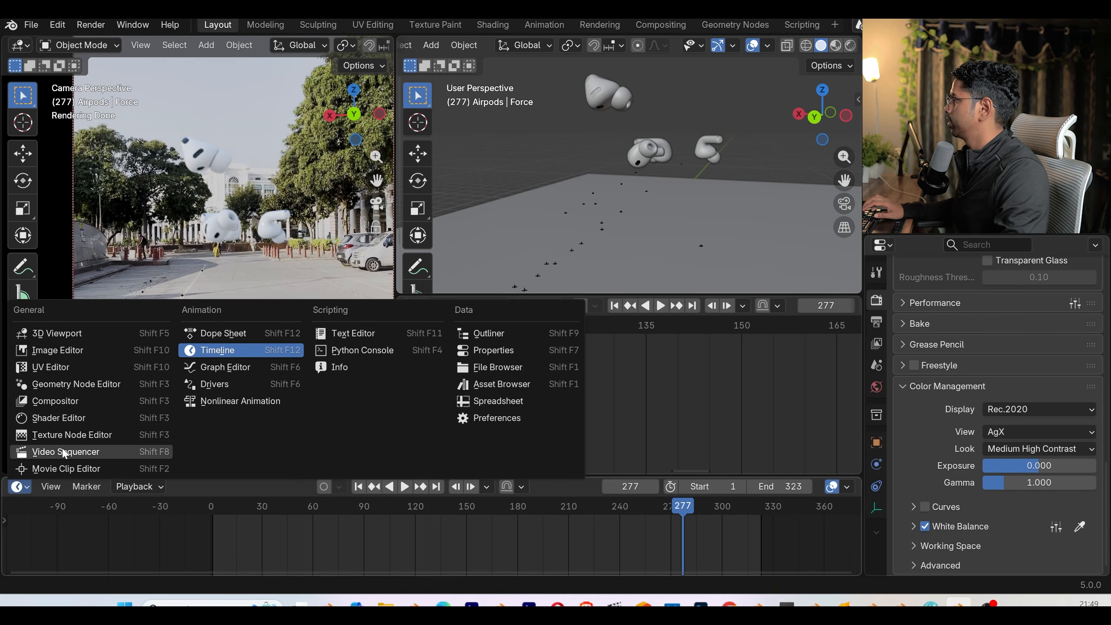
left_click(413, 305)
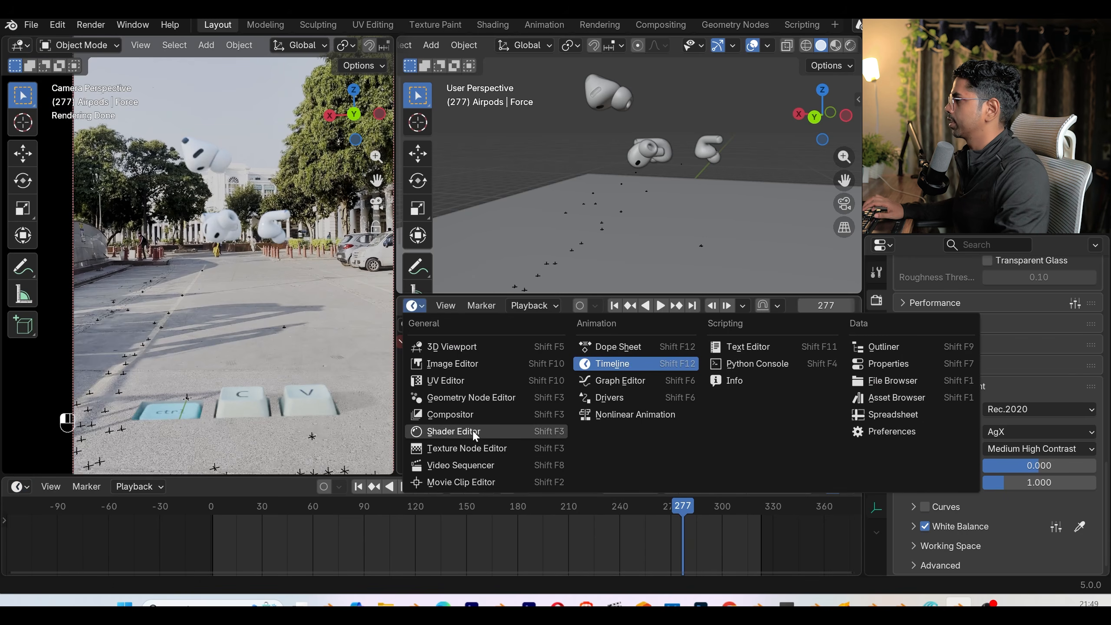
left_click(455, 433)
left_click(466, 361)
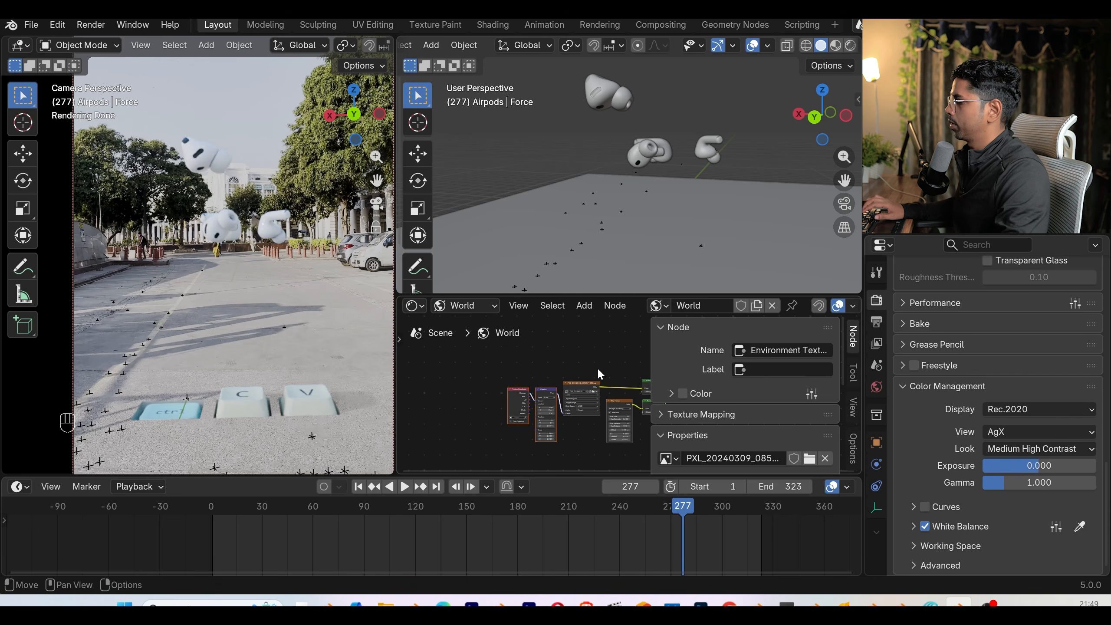
key("n")
- Set the background strength to 0.5 for the Sky Texture and 2 for the photosphere image in the World nodes
scroll(621, 366, "up", 5)
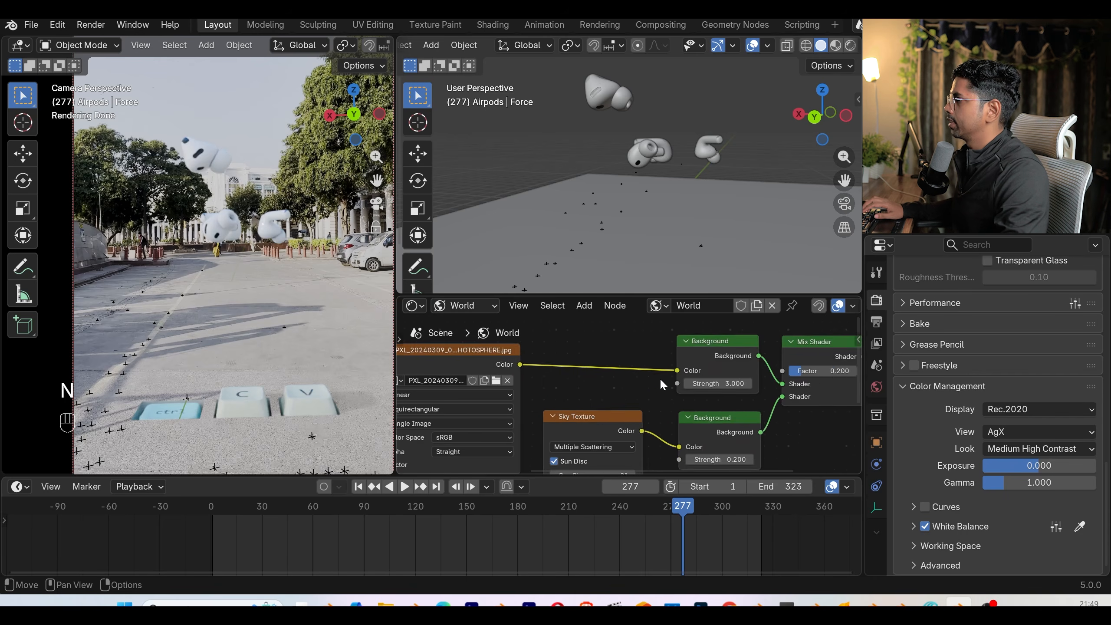
scroll(659, 379, "up", 1)
middle_click_drag(610, 388, 588, 362)
scroll(631, 391, "up", 2)
middle_click_drag(669, 389, 598, 367)
middle_click_drag(731, 395, 674, 395)
double_click(683, 415)
type(".5")
key("Return")
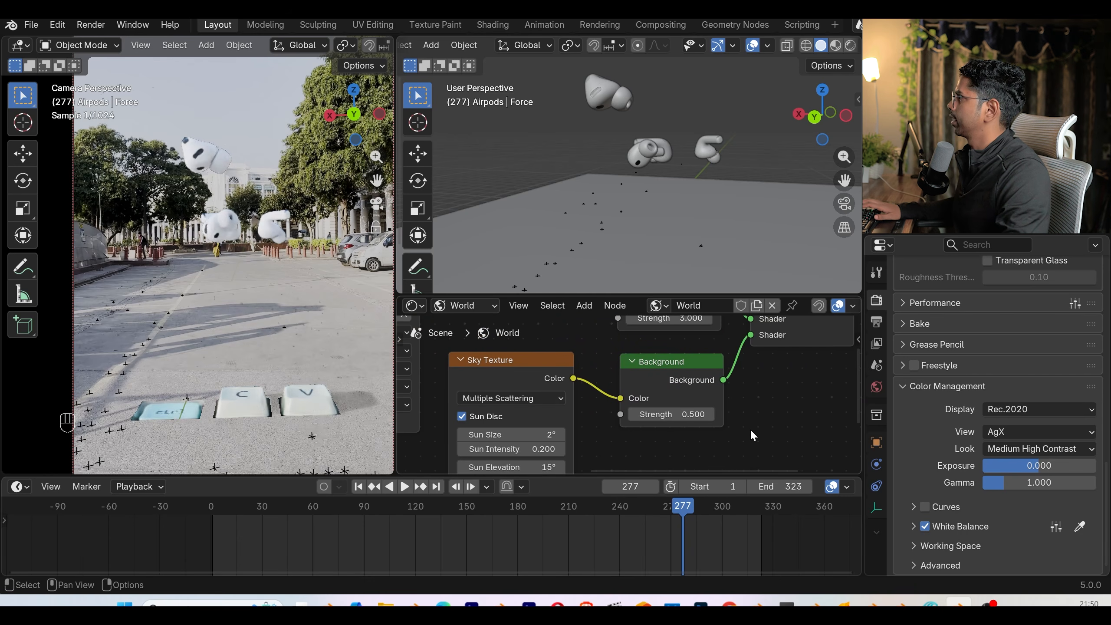
middle_click_drag(557, 319, 638, 371)
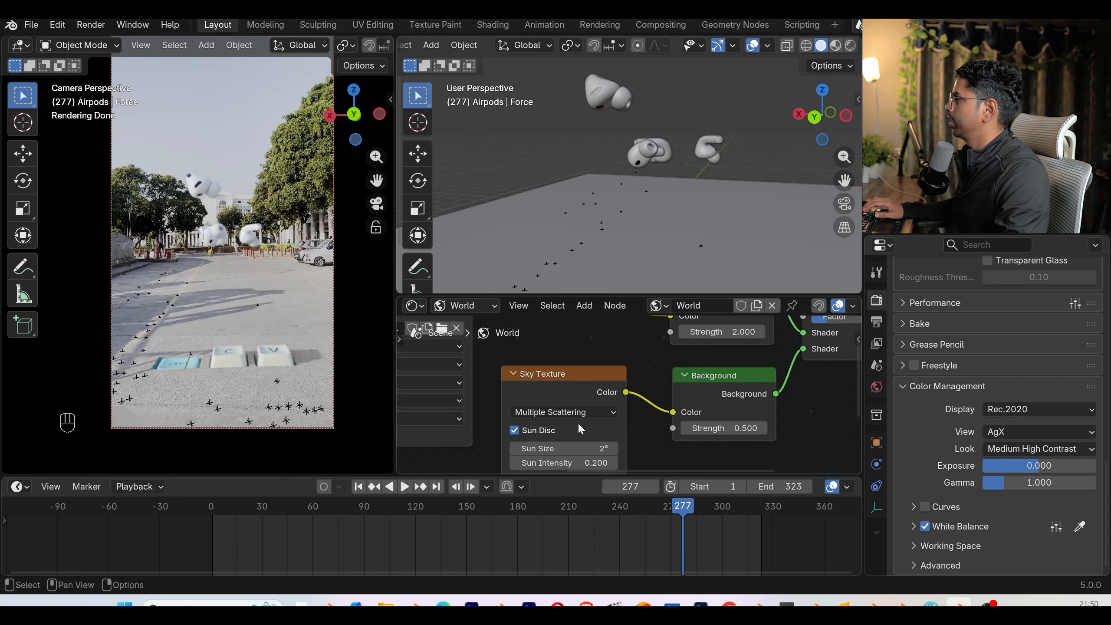
- Set the Sky Texture's sun rotation to 67.3° and save the file
middle_click_drag(581, 426, 581, 347)
middle_click_drag(604, 438, 598, 403)
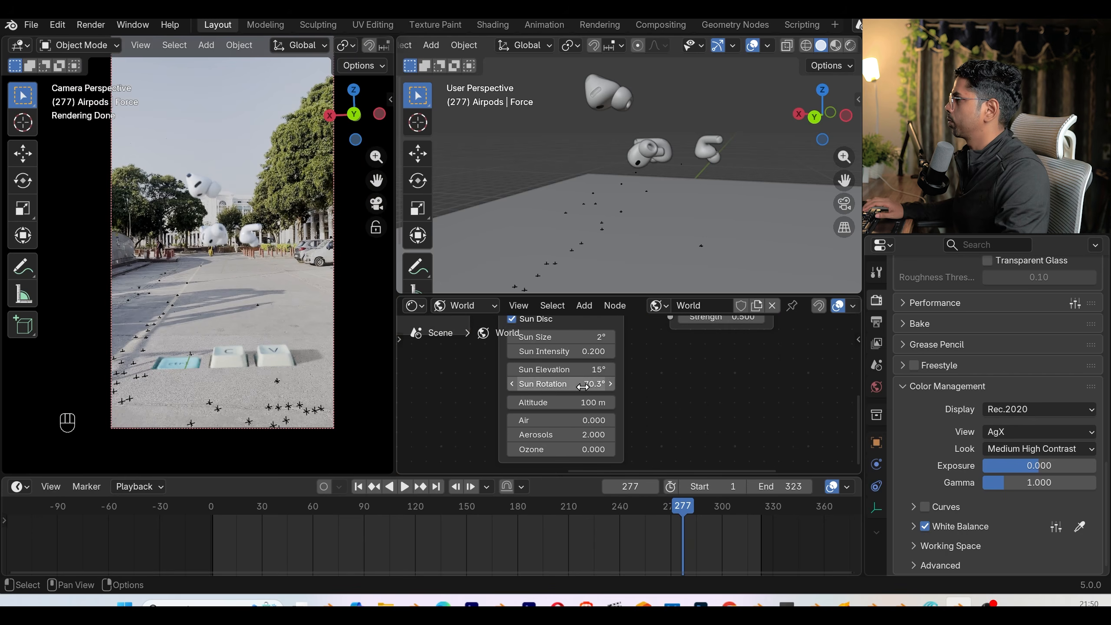
left_click_drag(588, 384, 621, 384)
key("ctrl+s")
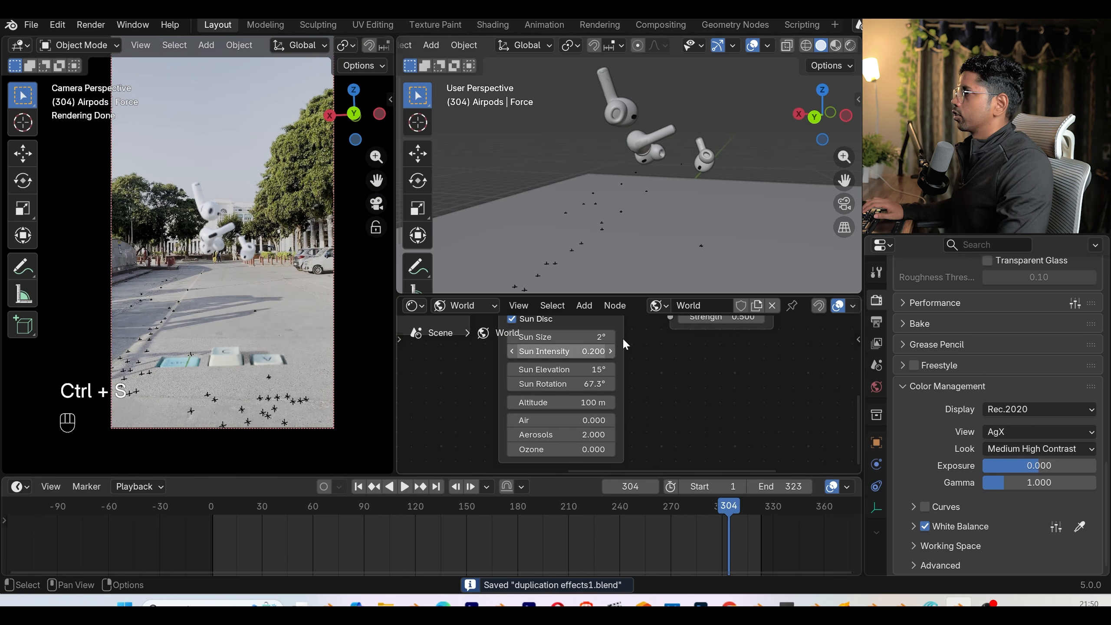
- Switch the camera viewport from rendered to solid shading and save the file again
scroll(940, 376, "up", 10)
scroll(940, 375, "up", 7)
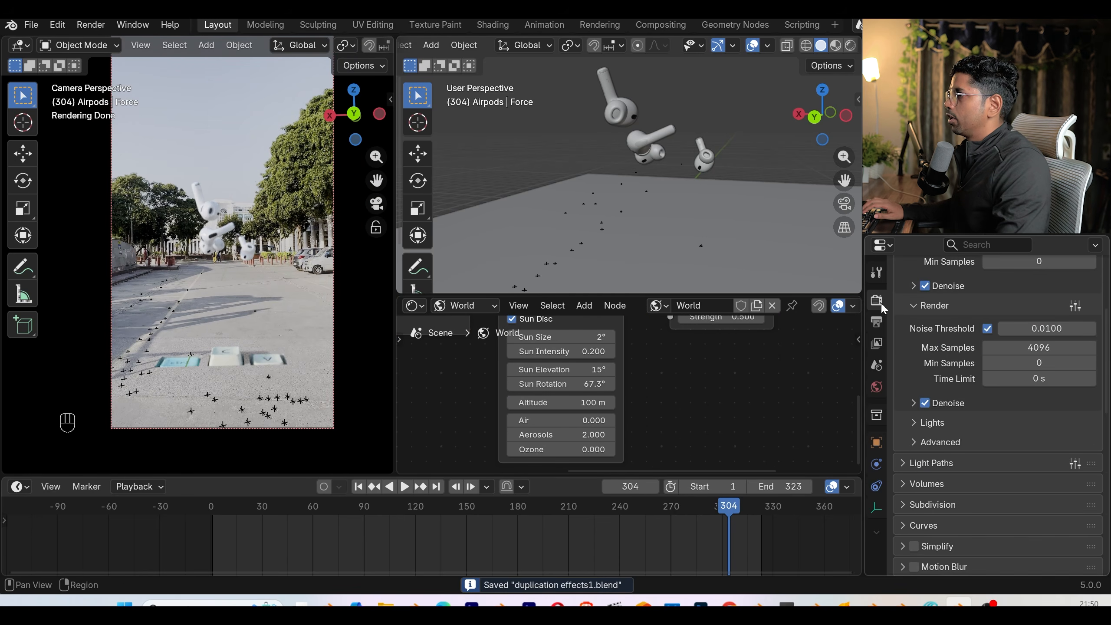
scroll(345, 45, "down", 6)
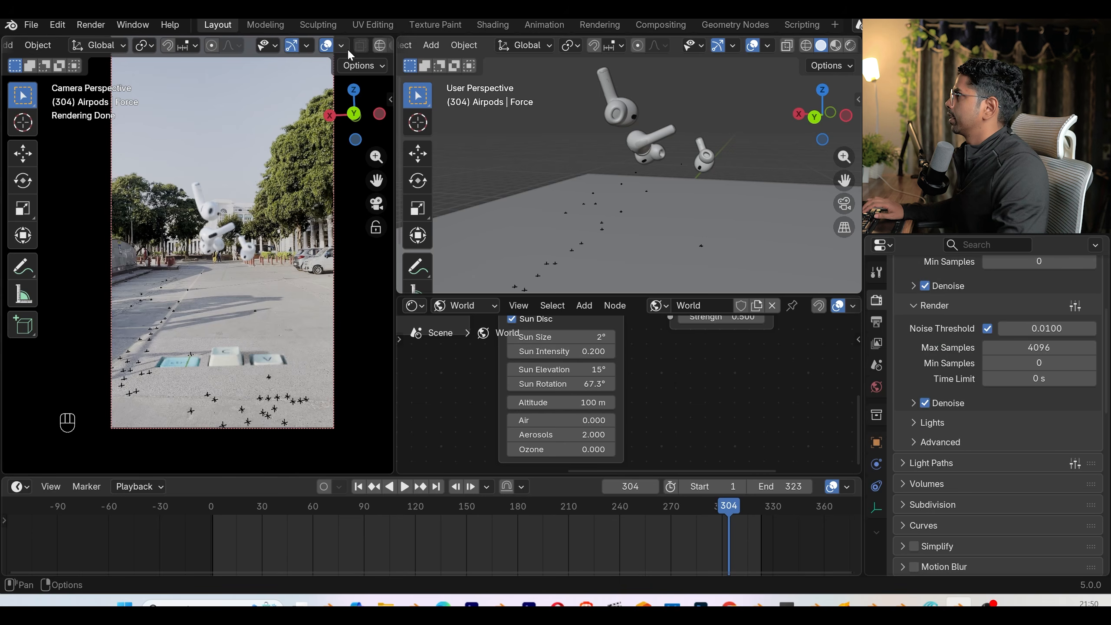
left_click(316, 46)
key("ctrl+s")
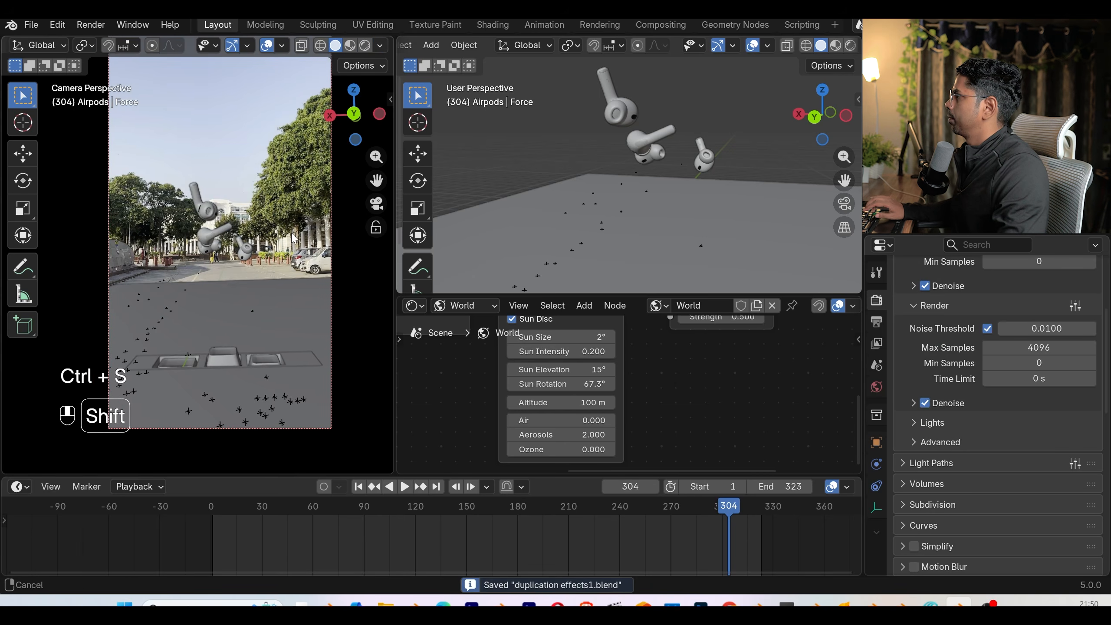
- Preview the Shadow Catcher pass in the rendered camera viewport and include it in the view layer's light passes
left_click(880, 347)
scroll(949, 396, "down", 7)
scroll(949, 396, "down", 7)
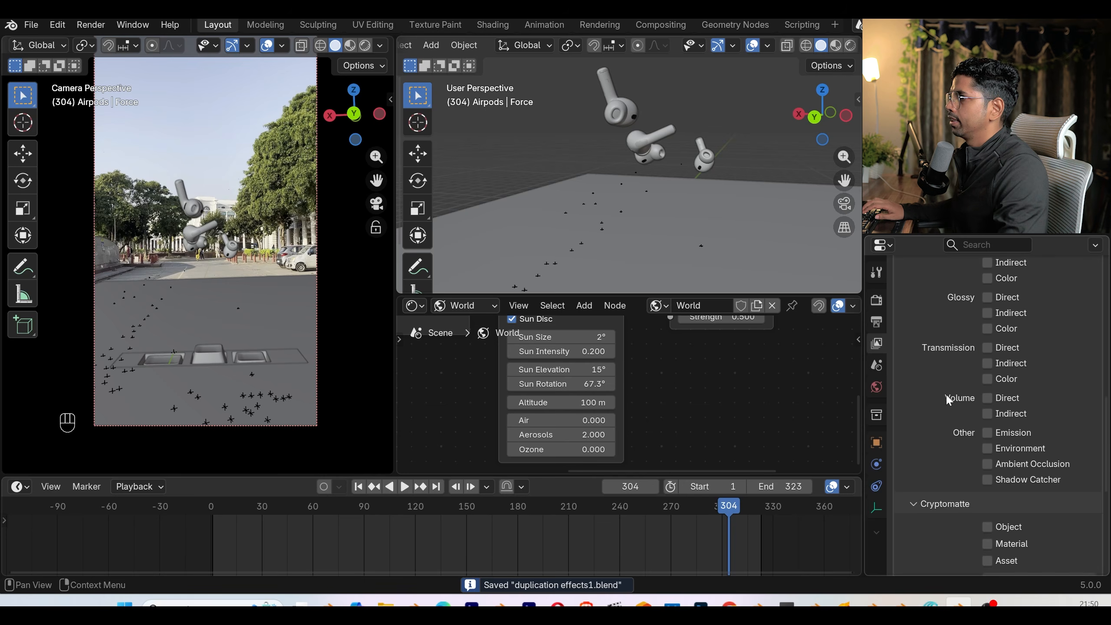
left_click(365, 45)
left_click(380, 46)
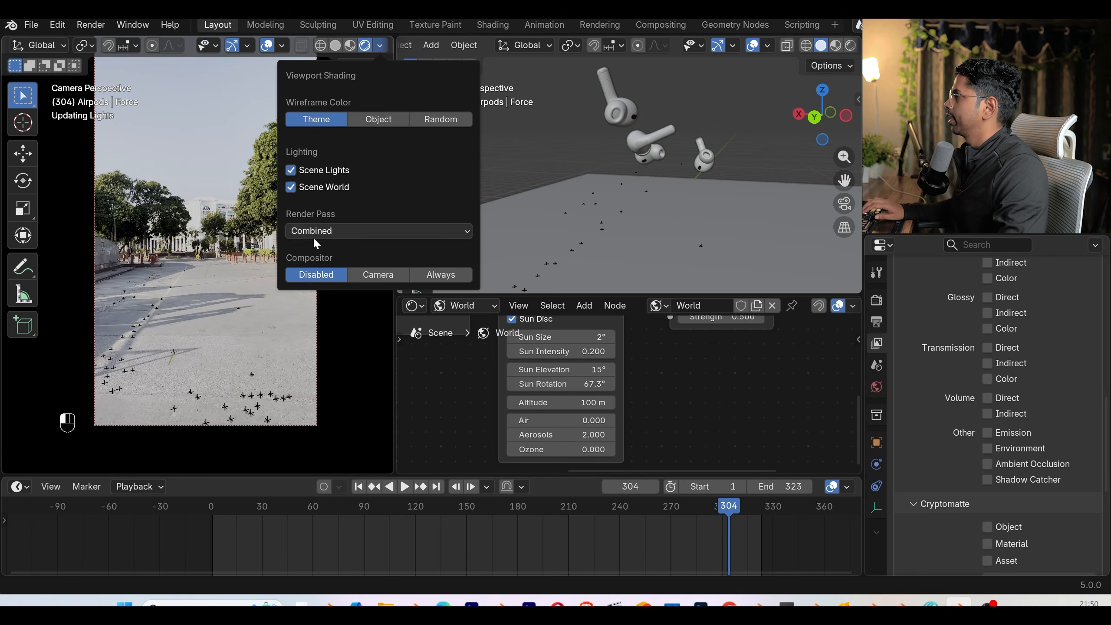
left_click(320, 232)
left_click(342, 340)
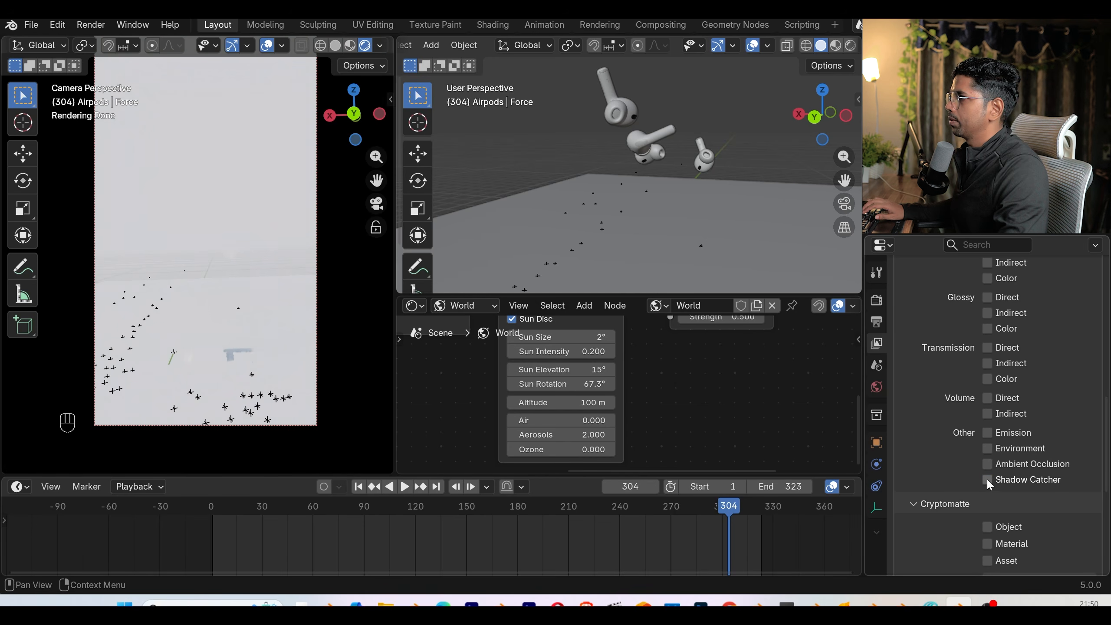
- Preview the Ambient Occlusion pass in the camera viewport and include it in the view layer's passes
left_click(380, 47)
left_click(319, 234)
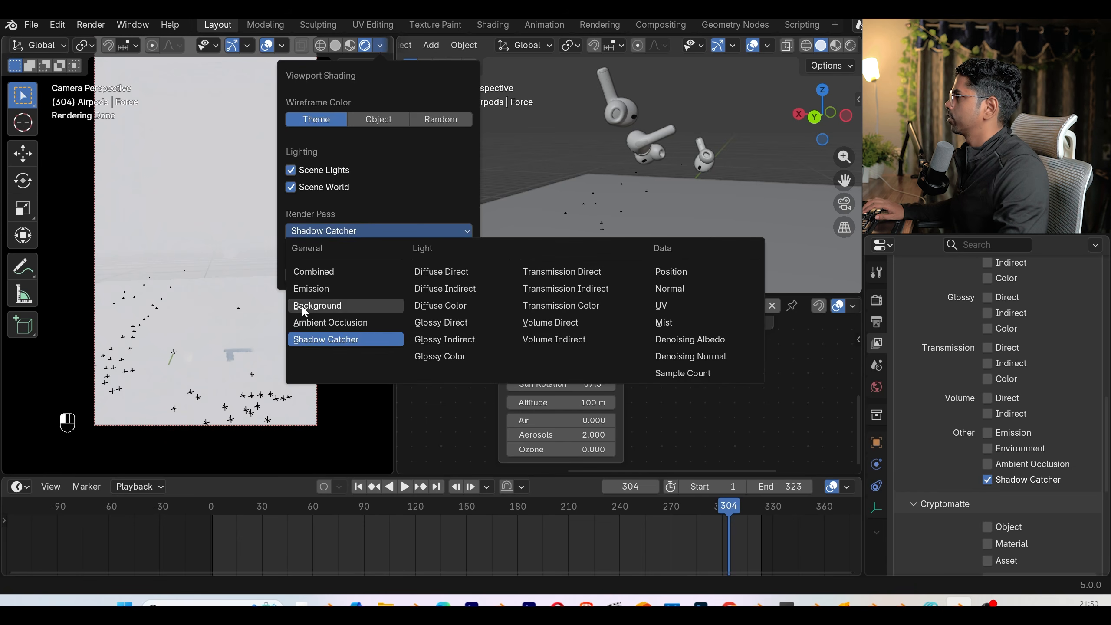
left_click(333, 322)
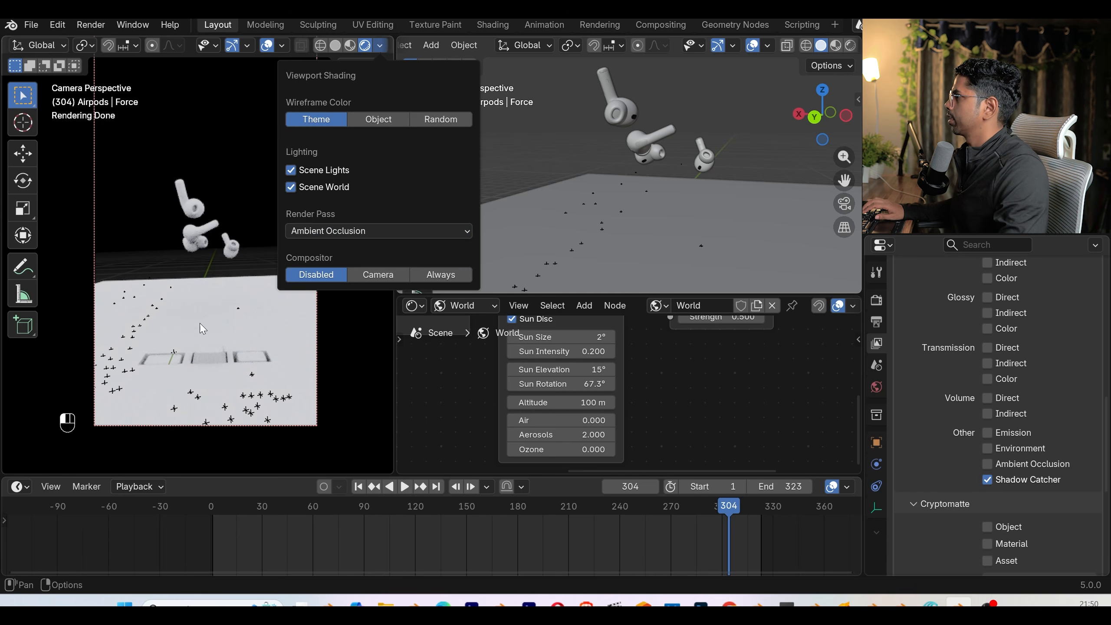
left_click(987, 464)
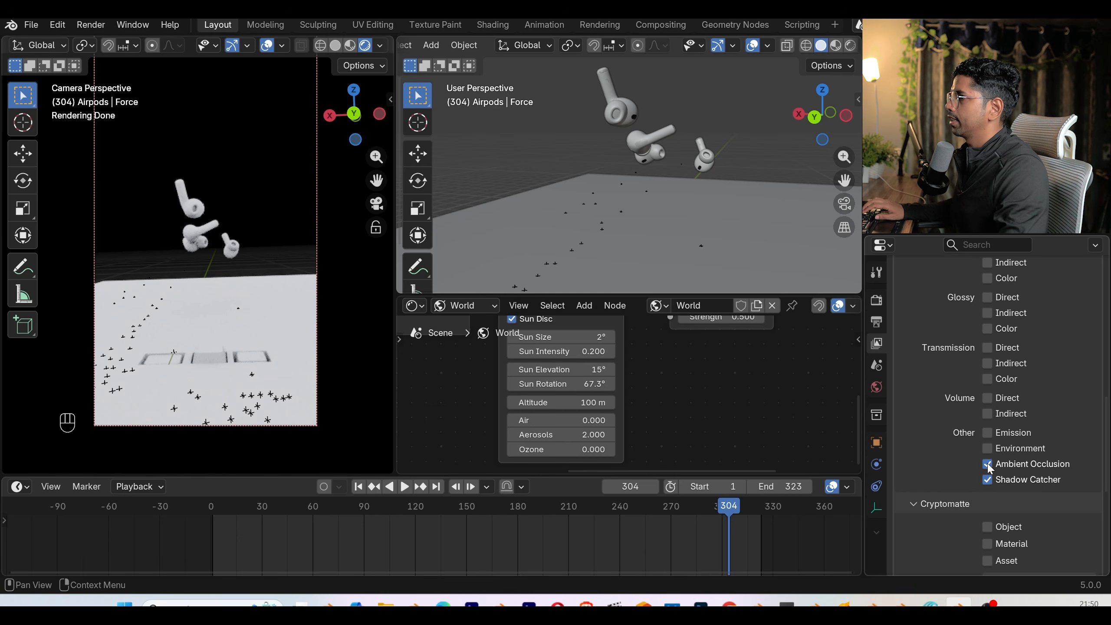
- Restore the camera viewport's render pass to Combined and return the viewport to solid shading
left_click(380, 46)
left_click(320, 231)
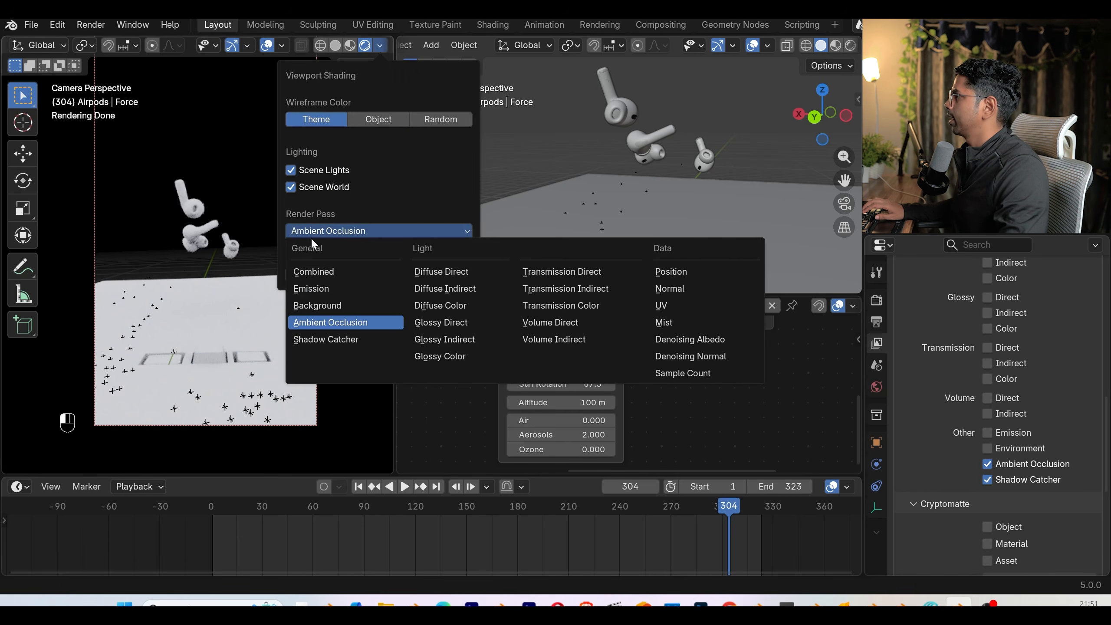
left_click(326, 272)
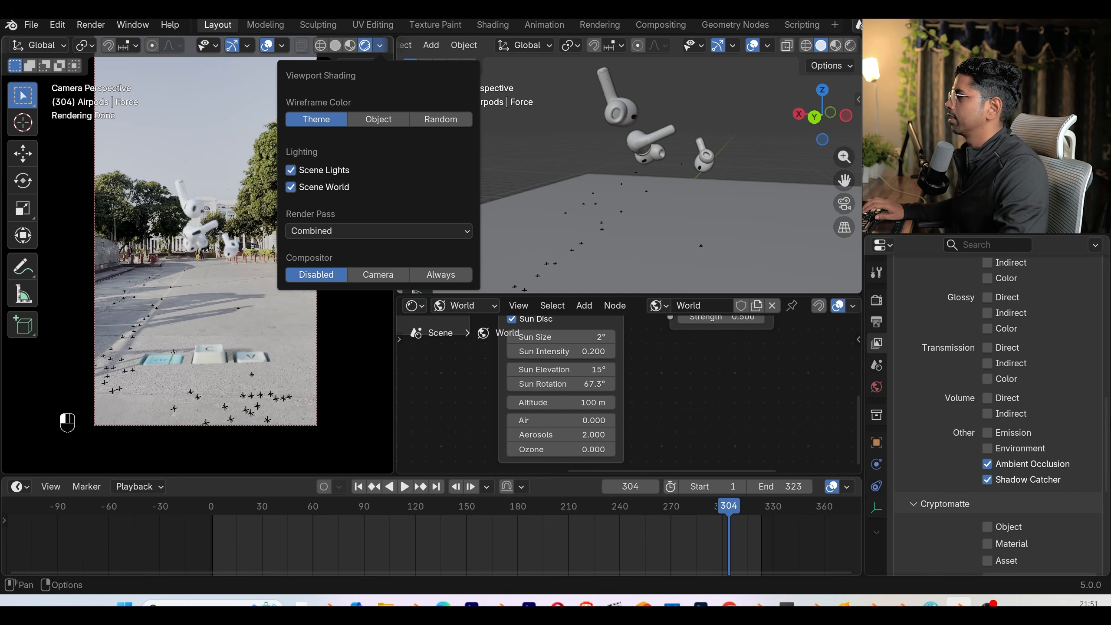
scroll(1006, 416, "up", 10)
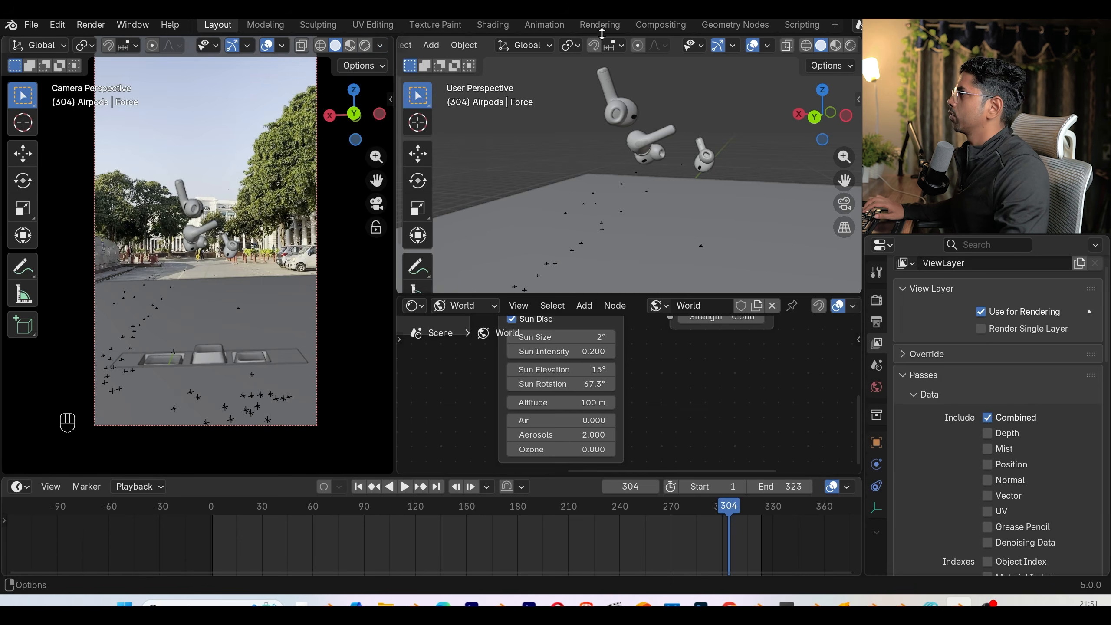
- Create a compositor node tree for the scene and add a File Output node fed by the Render Layers image
left_click(661, 25)
left_click(435, 44)
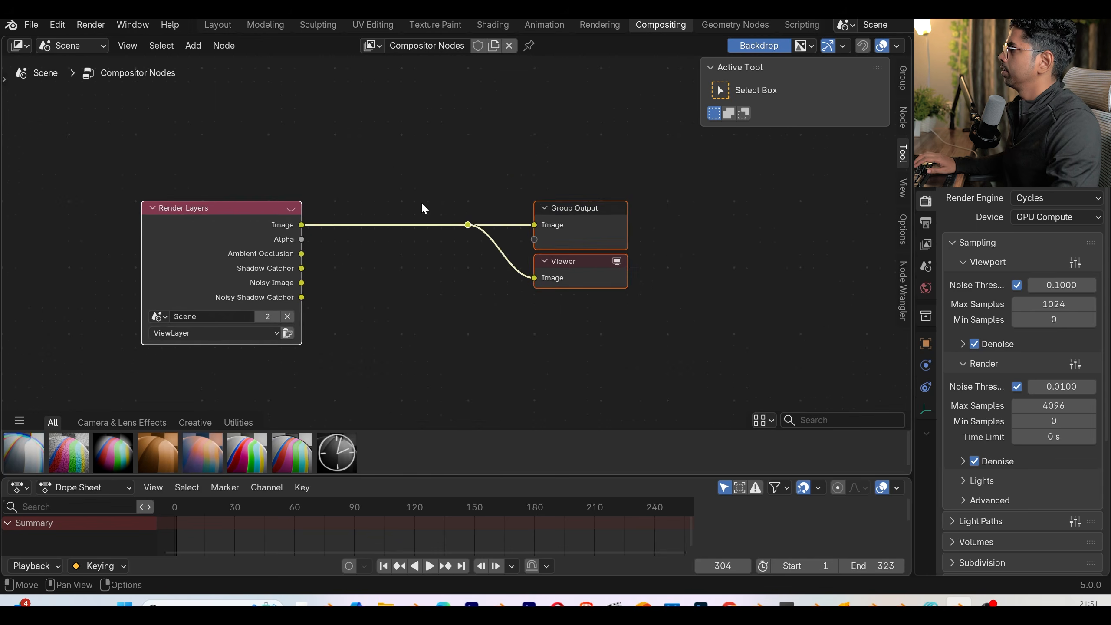
key("shift+a")
left_click(605, 244)
type("file")
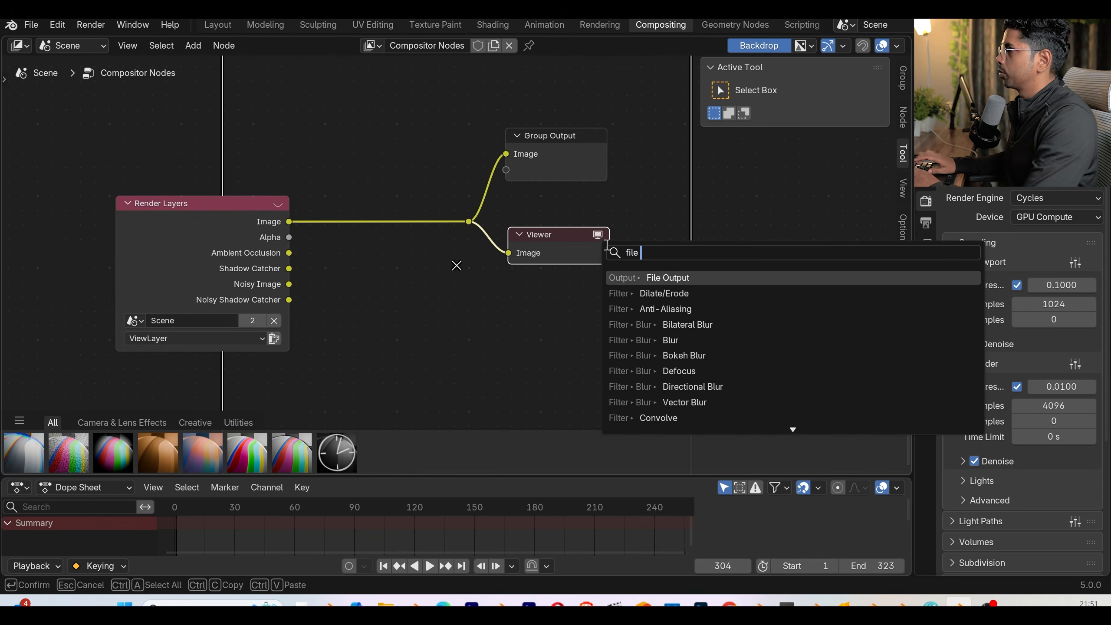
key("Return")
left_click(516, 302)
left_click_drag(361, 231, 512, 358)
- Set the File Output folder to a location within N:\Blender 2025\Duplicate objects and the multi-layer EXR codec to DWAA (lossy)
left_click(905, 117)
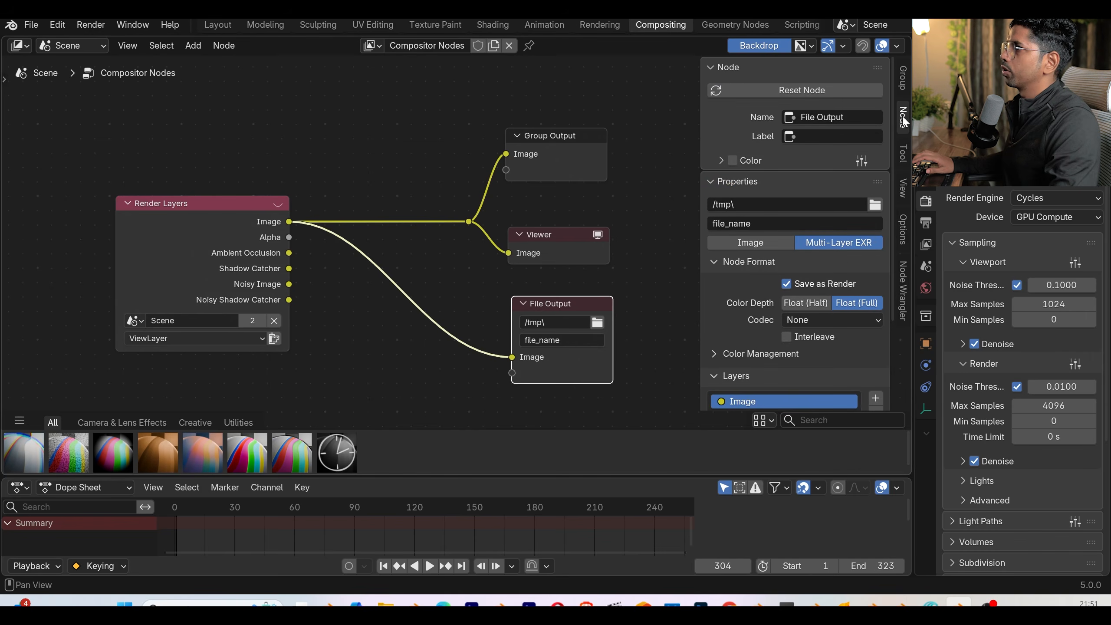
left_click(875, 204)
left_click(942, 465)
scroll(779, 356, "down", 5)
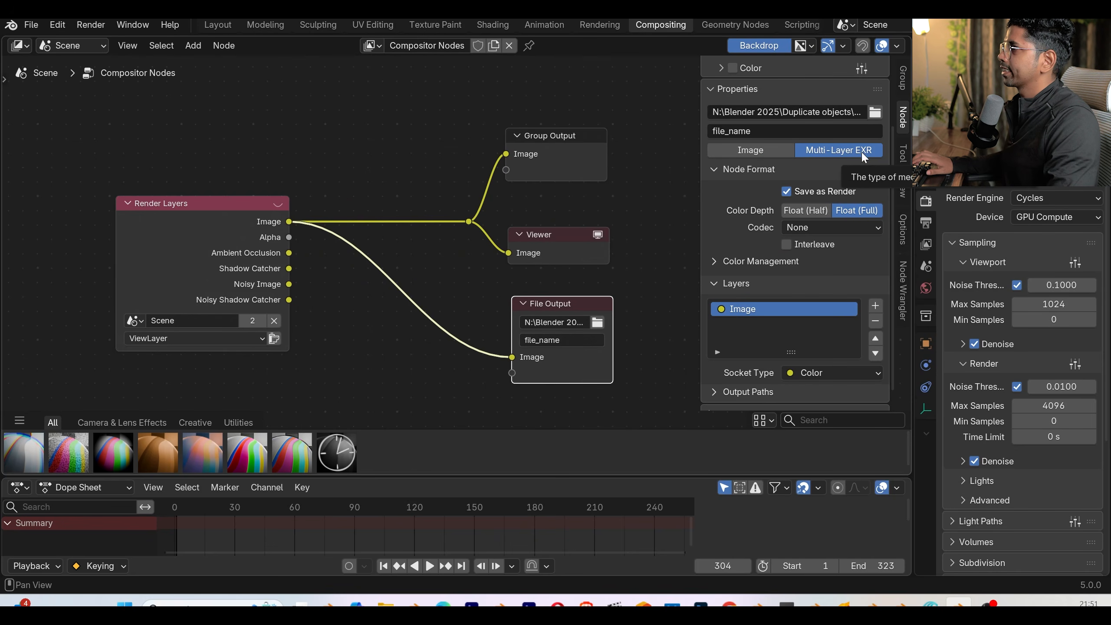
left_click(824, 228)
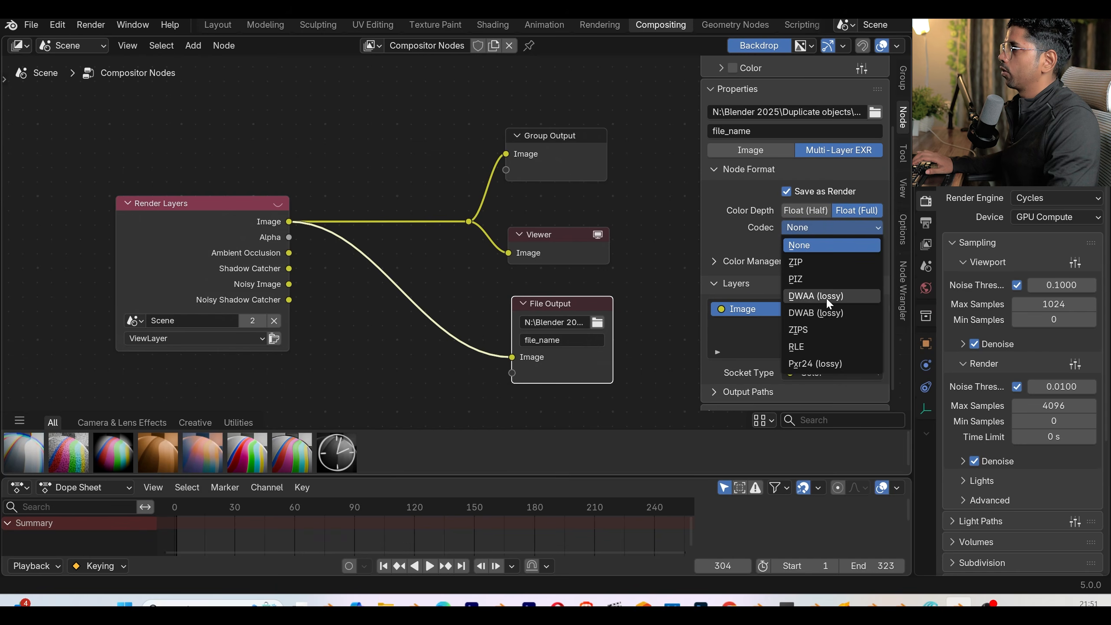
left_click(825, 297)
left_click(831, 227)
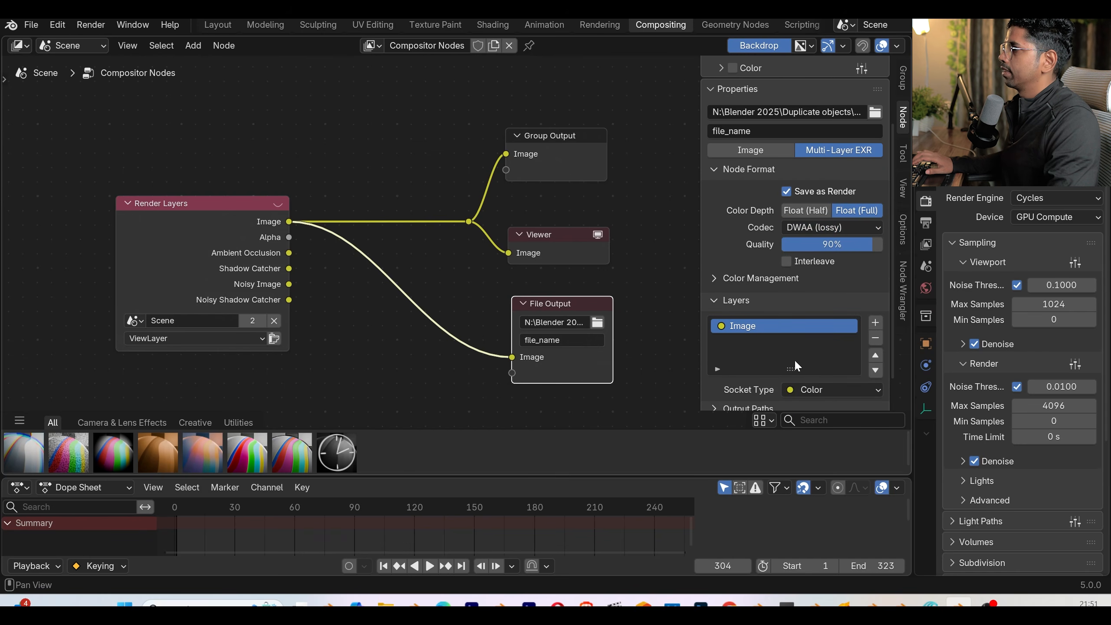
- Rename the File Output node's Image layer to Color and add a second layer named Ao
scroll(795, 362, "down", 2)
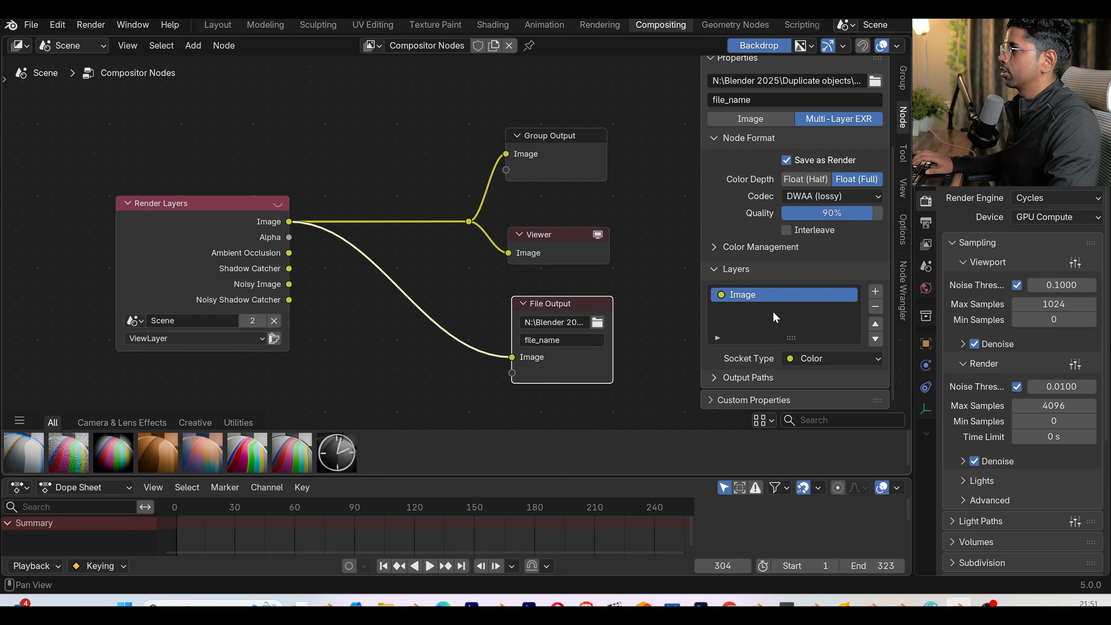
double_click(752, 295)
type("Color")
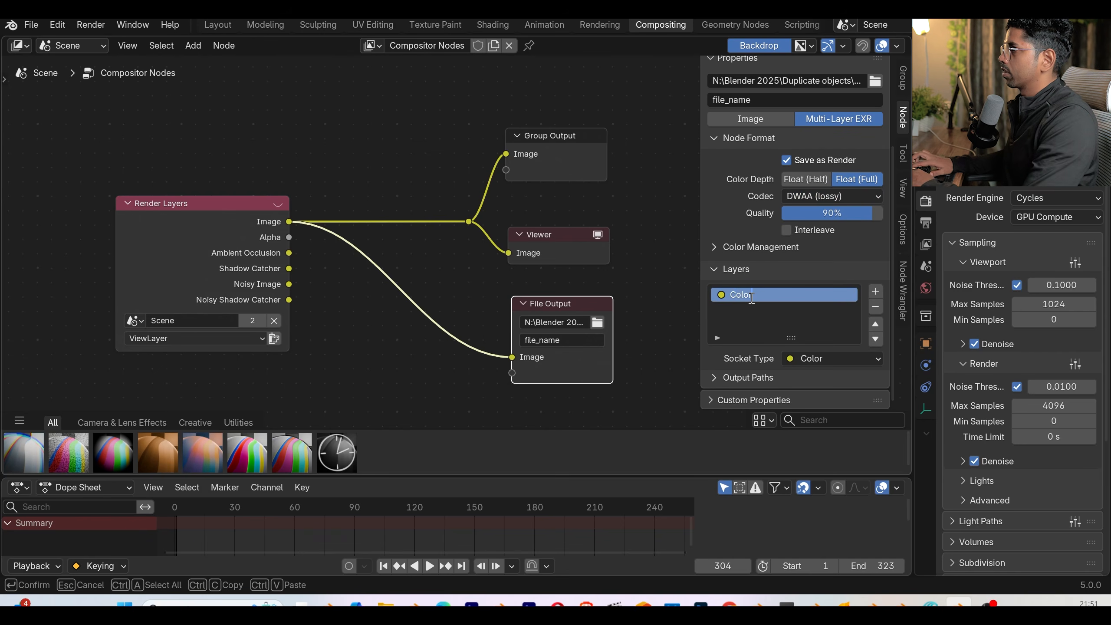
key("Return")
left_click(875, 291)
double_click(757, 311)
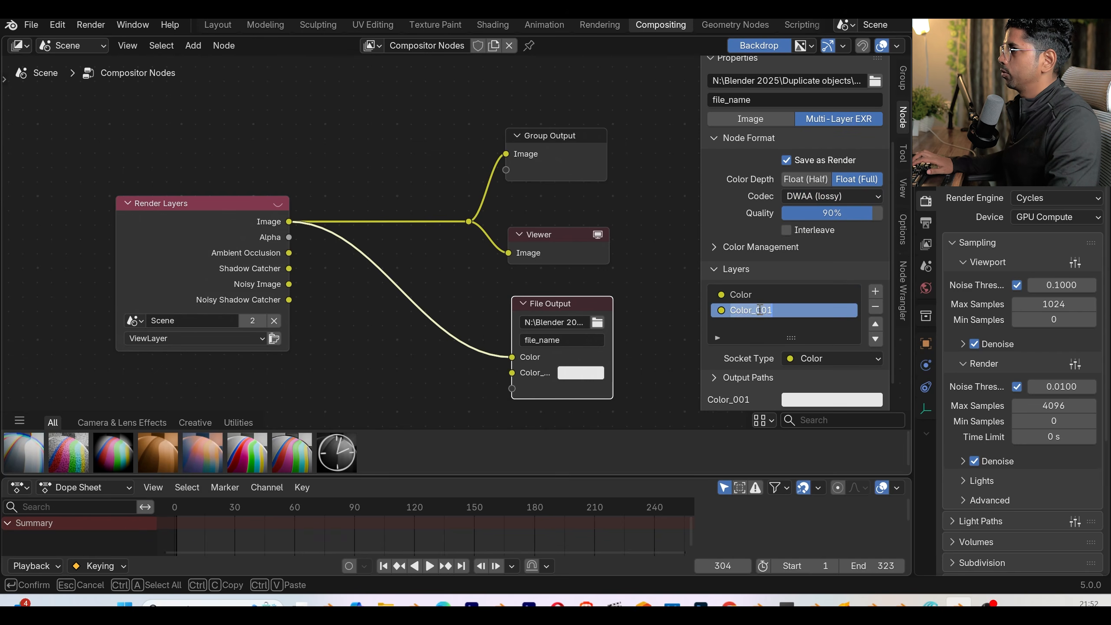
type("Ao")
key("Return")
- Add a third layer named Shadow to the File Output node
left_click(876, 292)
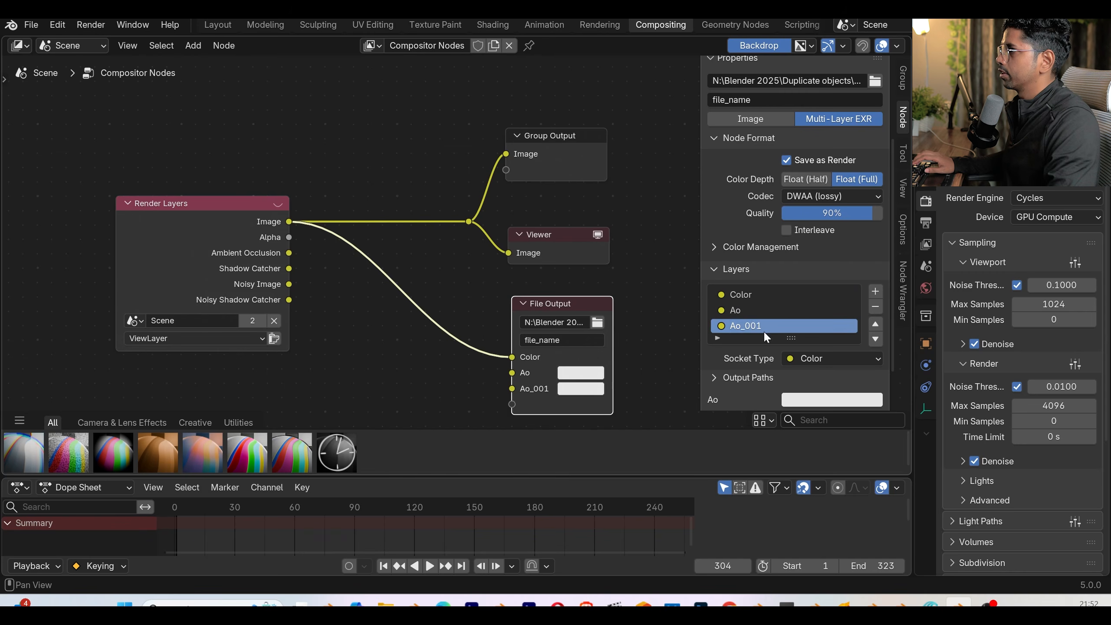
double_click(760, 326)
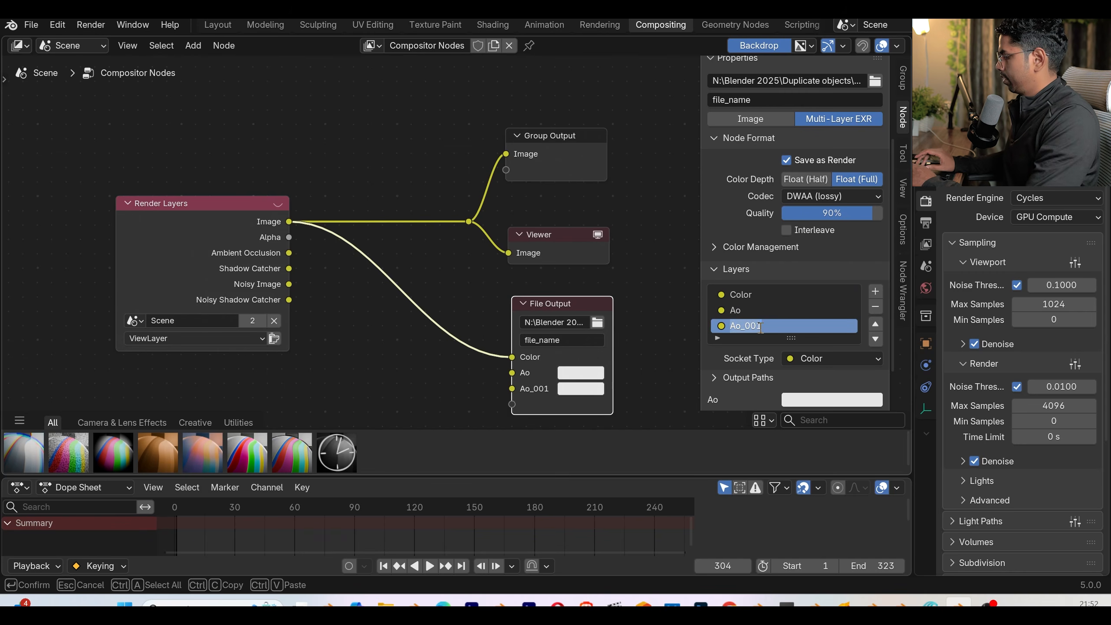
type("Sa")
key("BackSpace")
type("hadow")
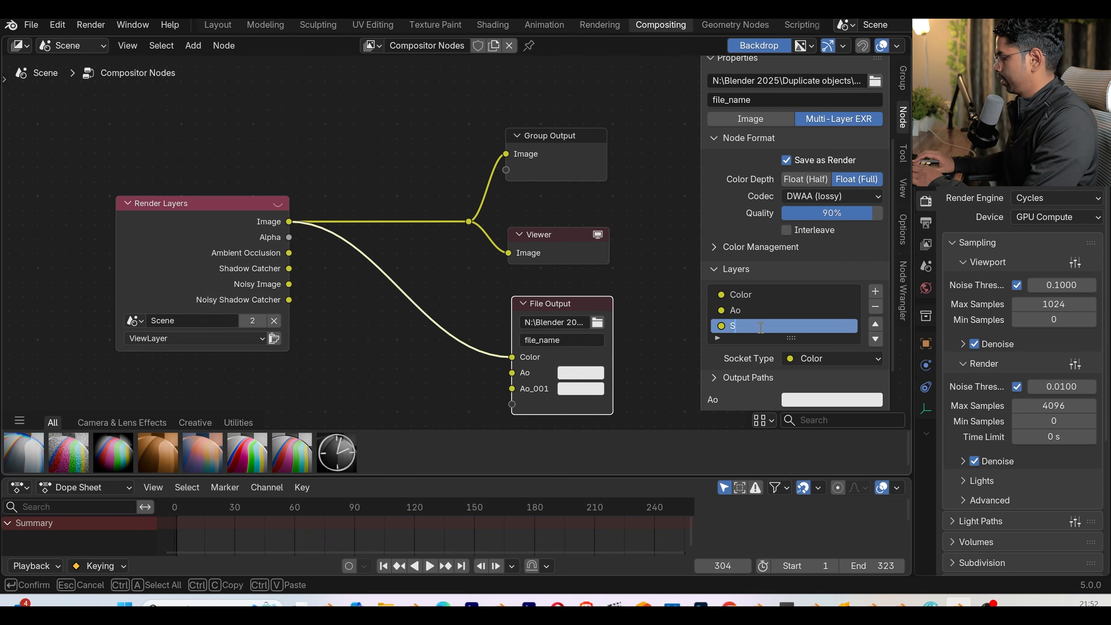
key("Return")
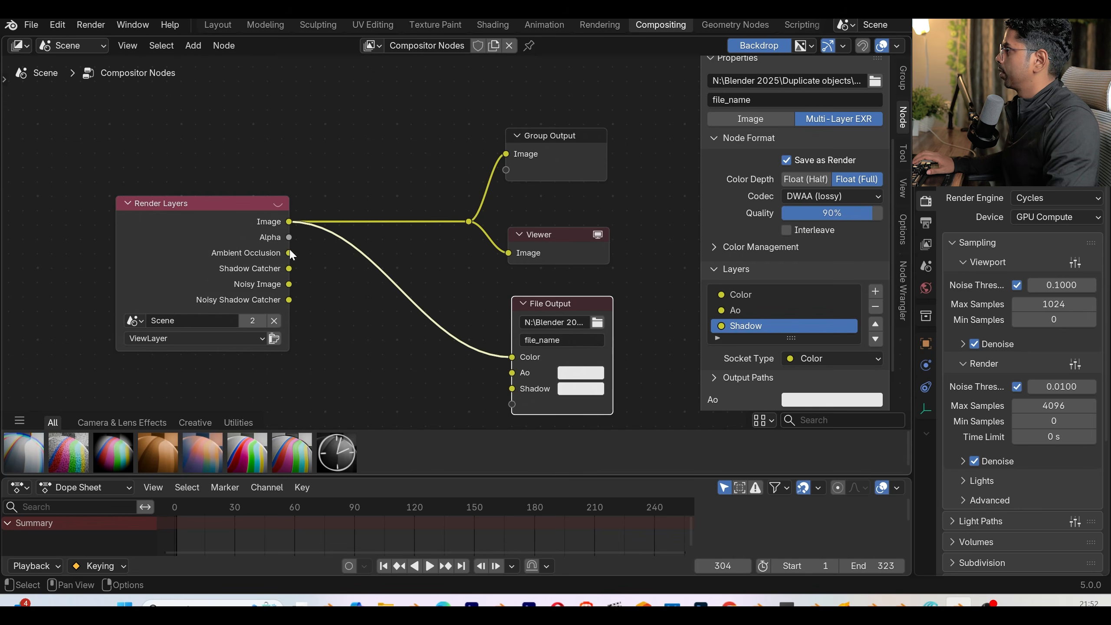
- Connect the Ambient Occlusion pass to the Ao input and the Shadow Catcher pass to the Shadow input of the File Output node
left_click_drag(291, 254, 512, 373)
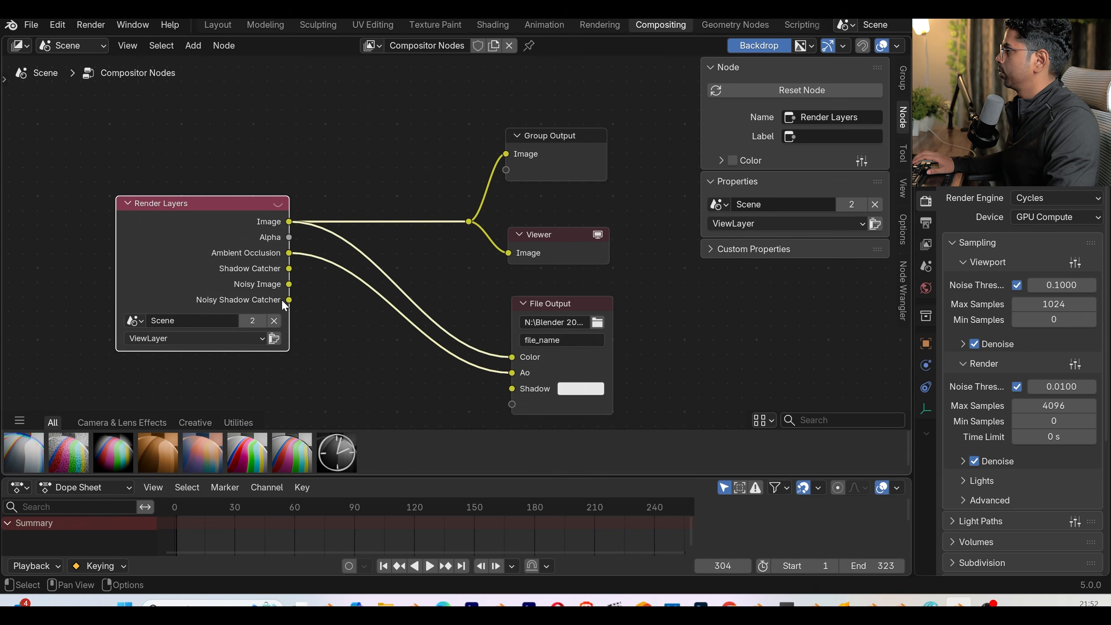
left_click_drag(290, 270, 512, 388)
left_click(554, 373)
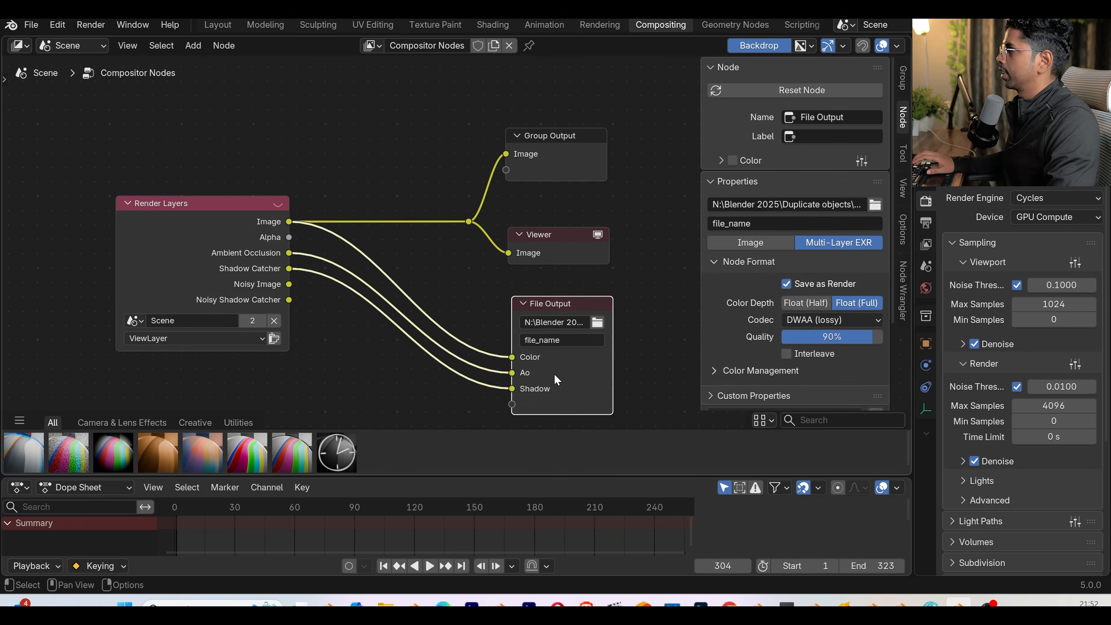
left_click(752, 326)
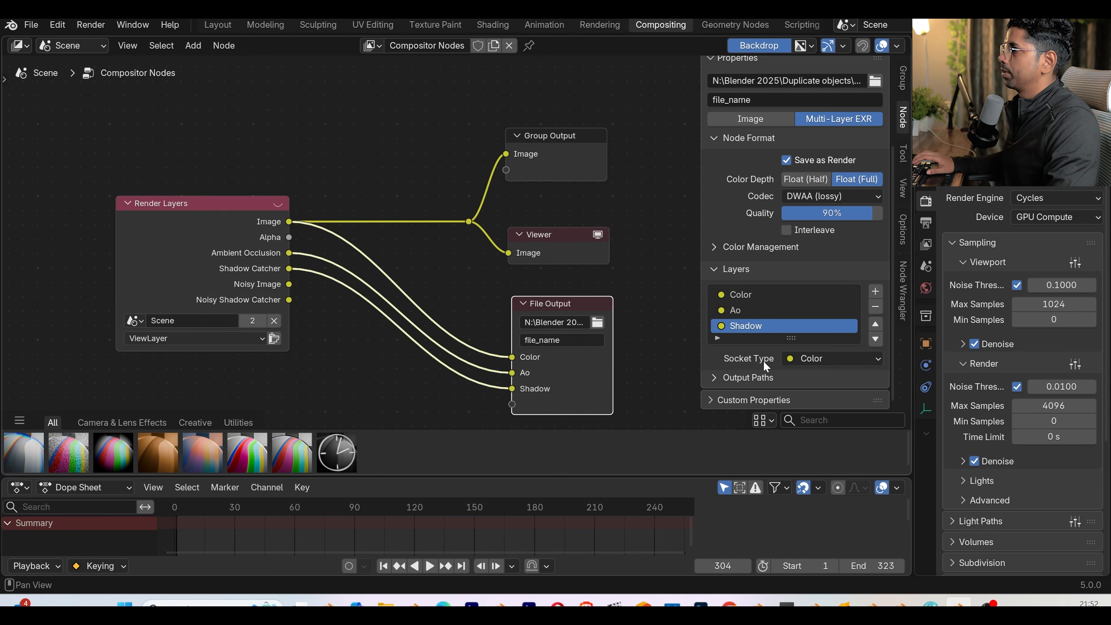
left_click_drag(587, 368, 585, 350)
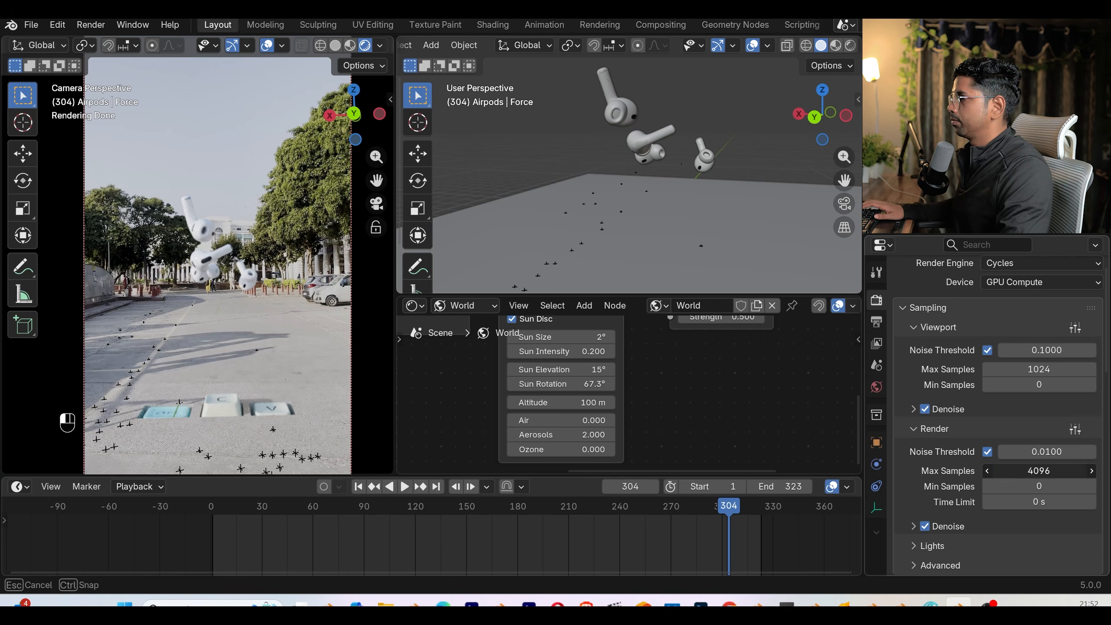
- In the Layout workspace, set the final render's max samples to 256 and its denoiser to OptiX
left_click(1039, 471)
type("256")
key("Return")
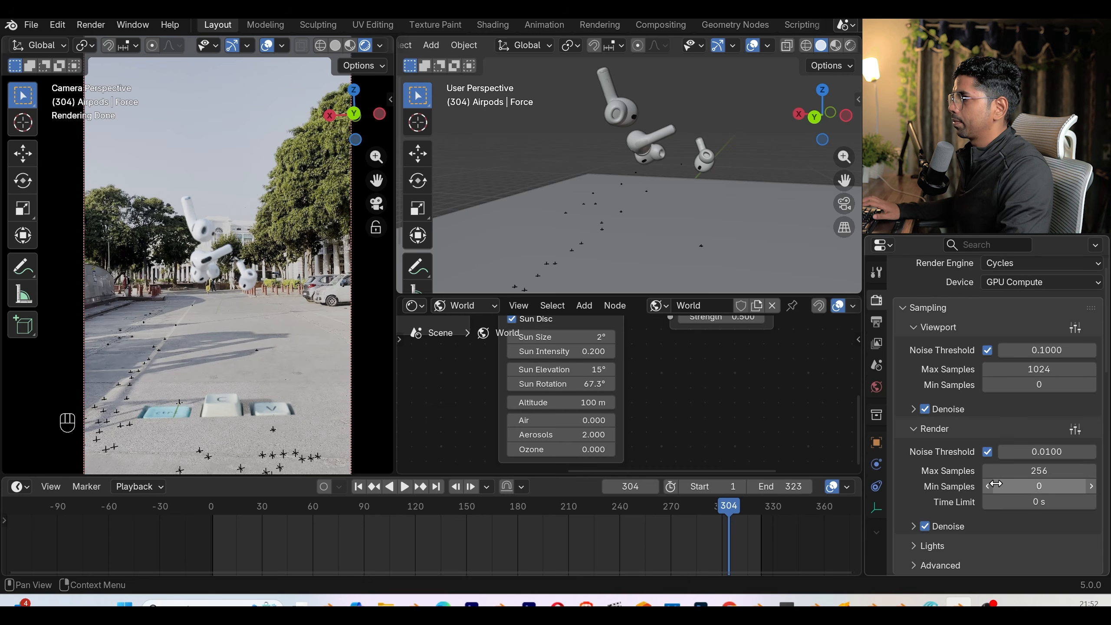
scroll(944, 471, "down", 5)
left_click(953, 433)
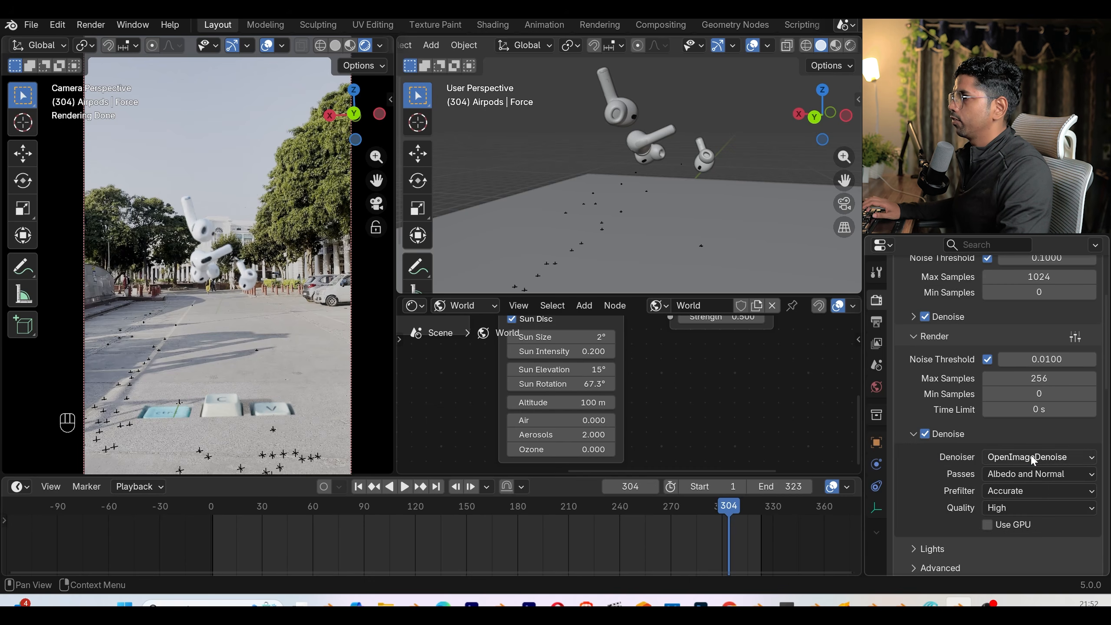
left_click(1015, 457)
left_click(1004, 474)
- Review the light path bounces, clamping, caustics and motion blur options in the render settings
scroll(1025, 335, "down", 4)
left_click(943, 419)
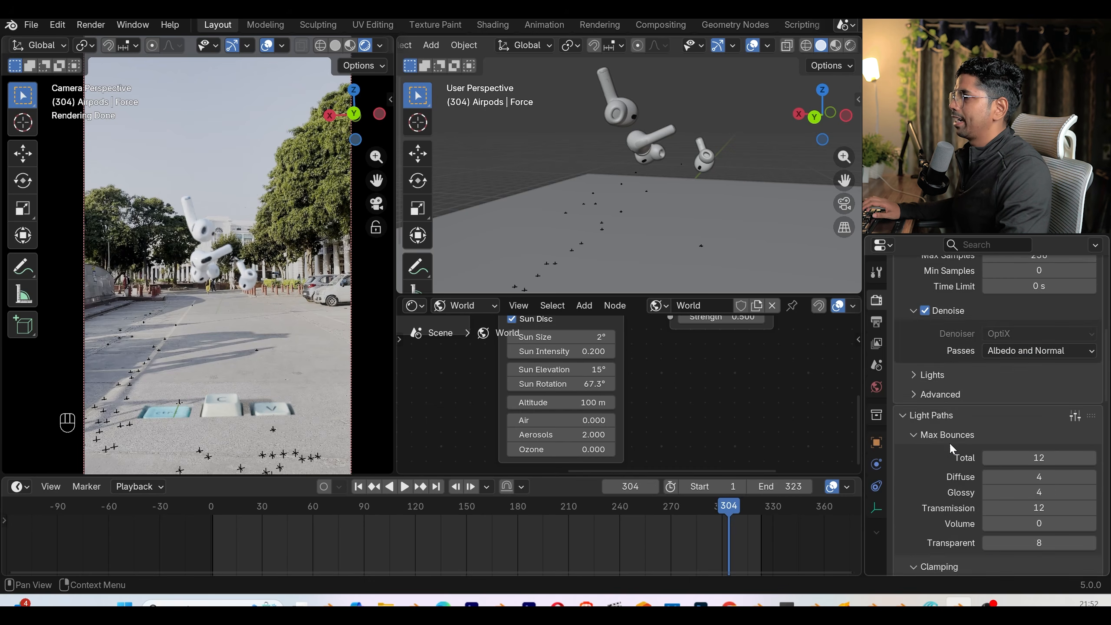
scroll(952, 448, "down", 3)
scroll(975, 447, "down", 5)
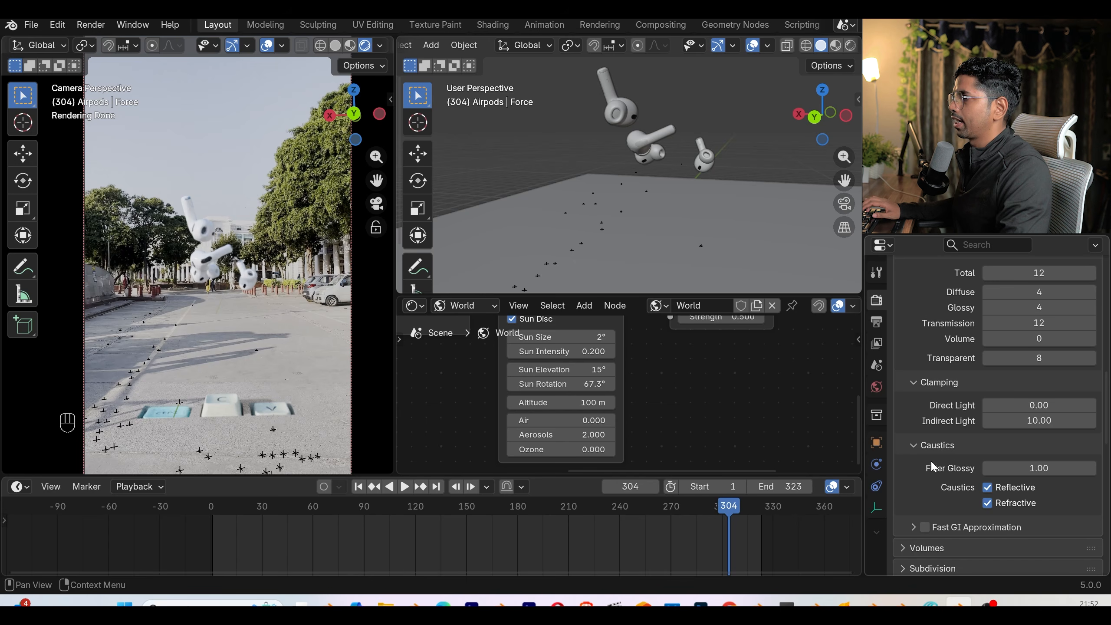
scroll(927, 464, "down", 10)
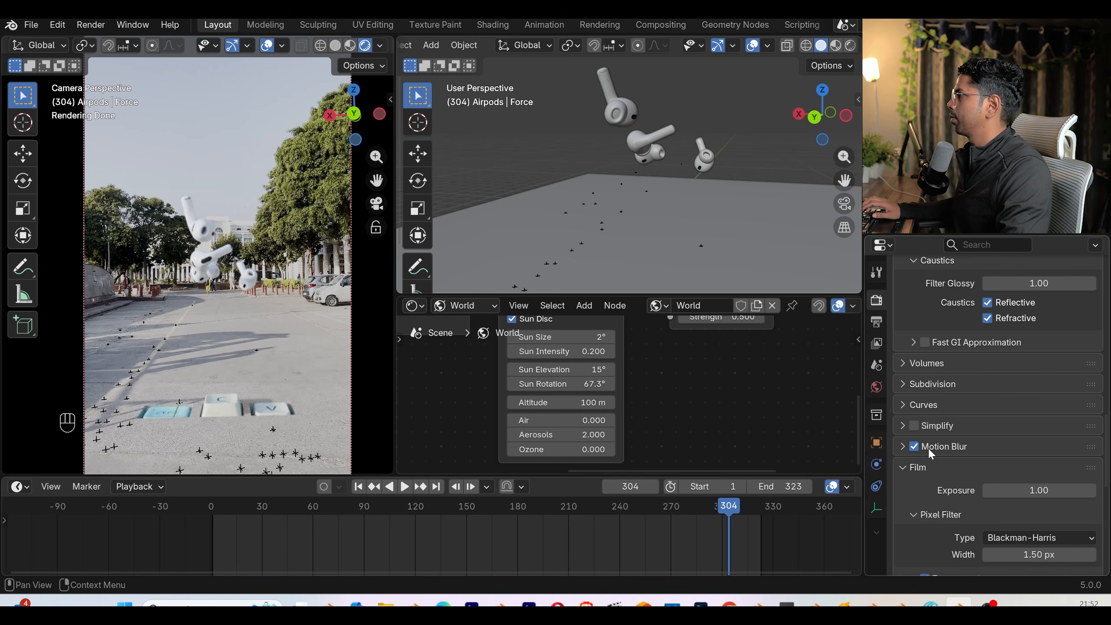
left_click(954, 447)
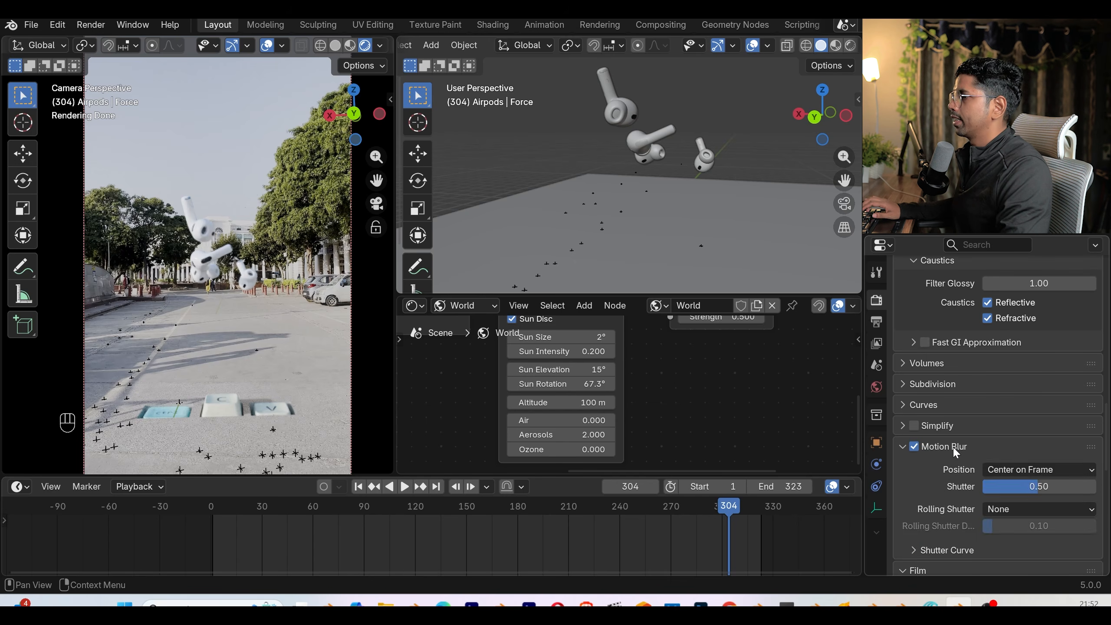
left_click(954, 447)
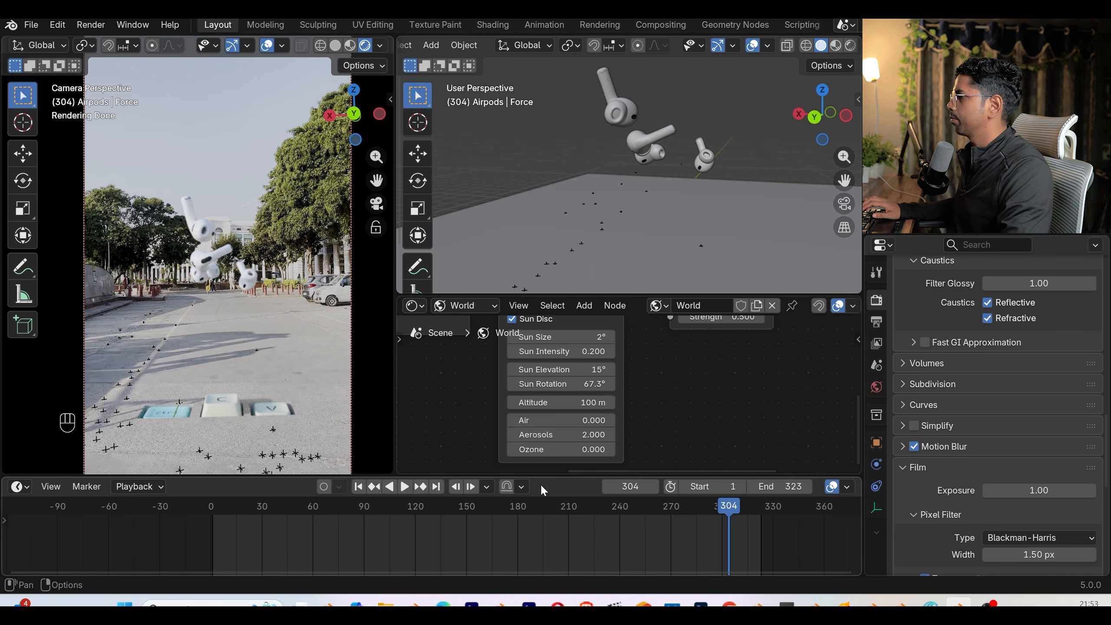
- Play the animation from its start to frame 318, and render that frame as a test image to inspect the airpods
left_click(420, 508)
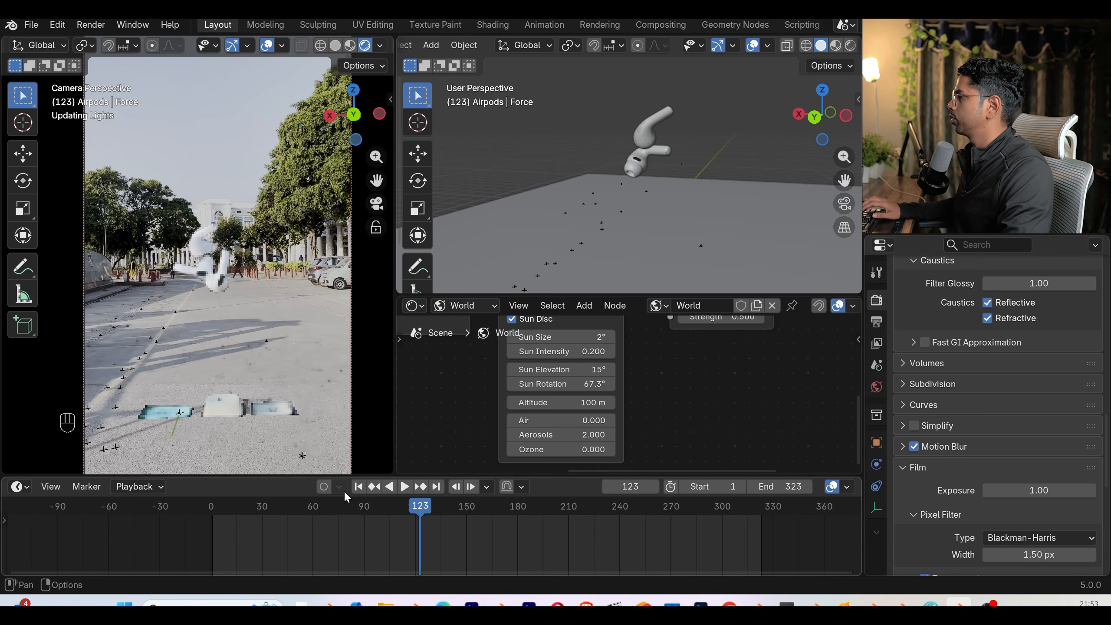
left_click(358, 486)
left_click(404, 486)
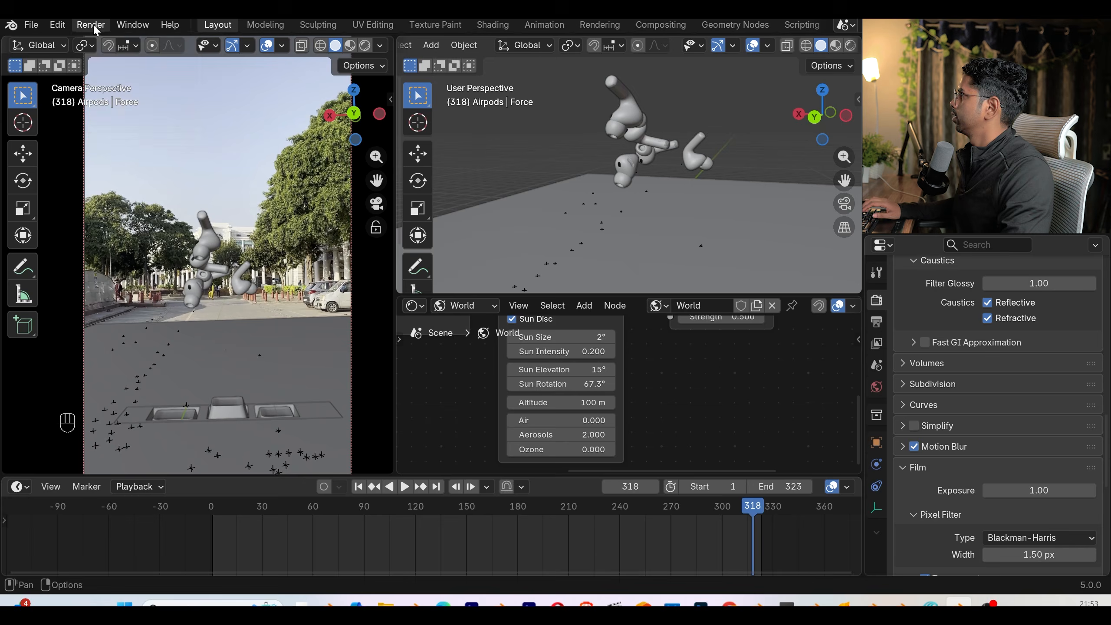
left_click(91, 24)
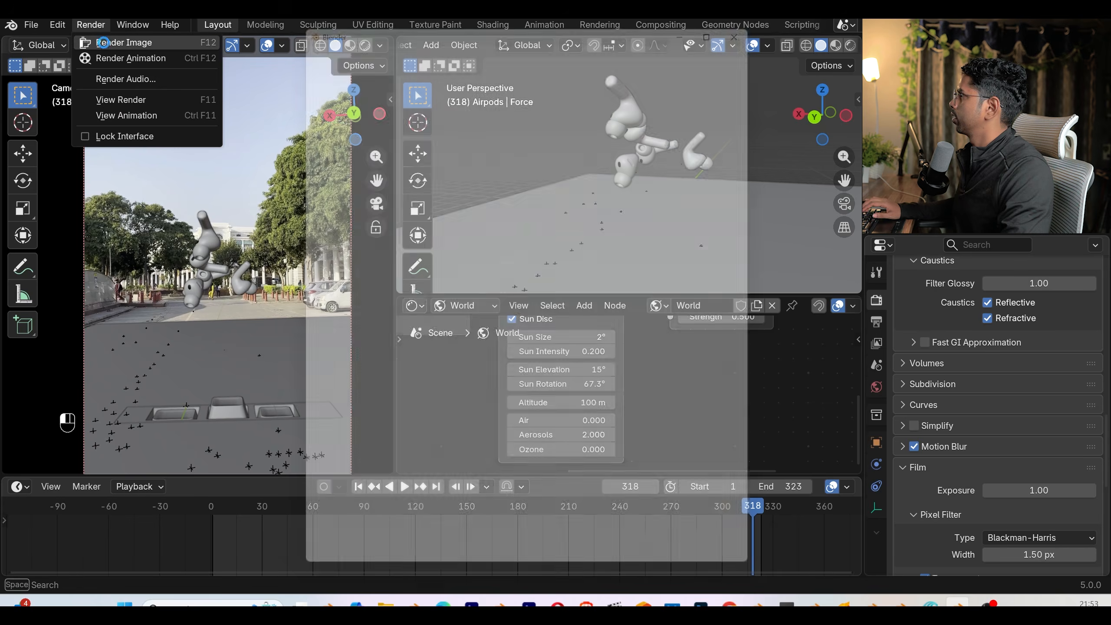
left_click(124, 43)
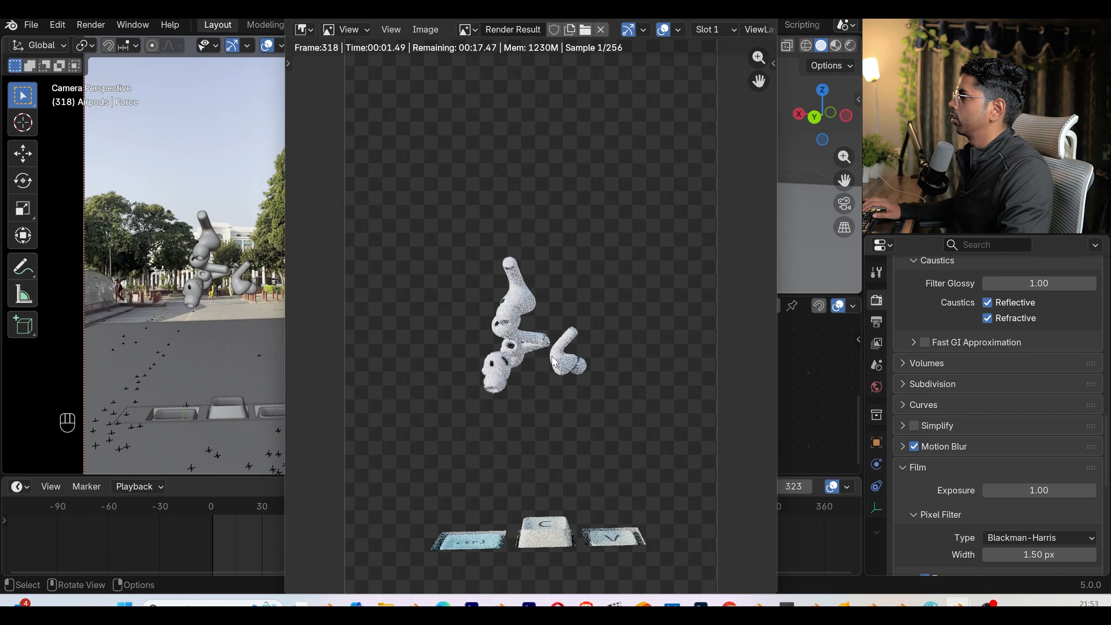
scroll(556, 372, "up", 4)
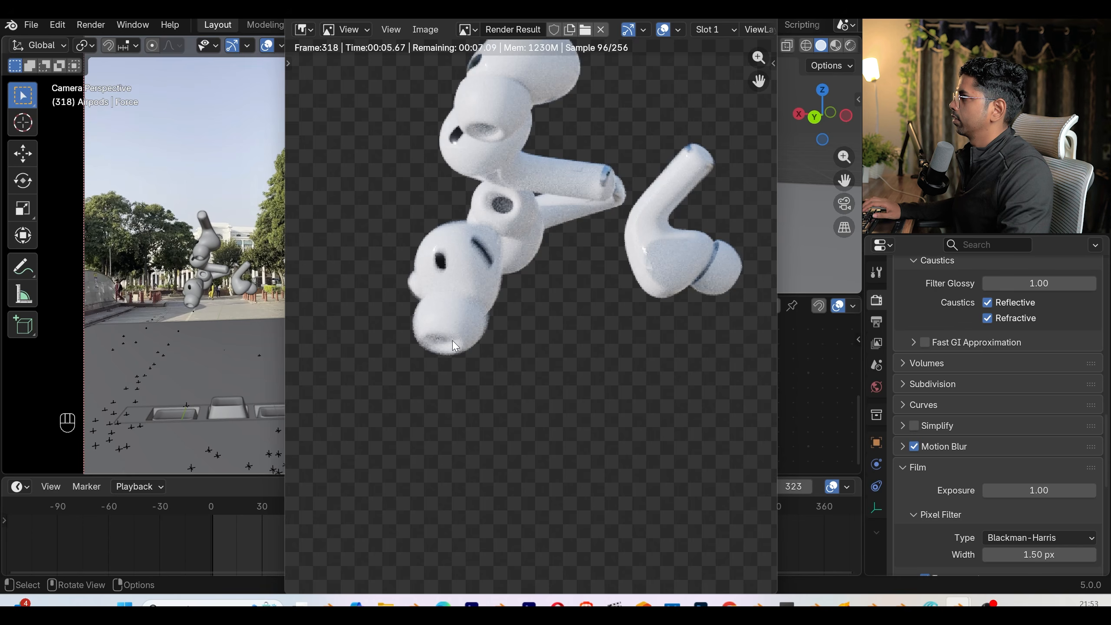
scroll(466, 335, "down", 3)
key("Escape")
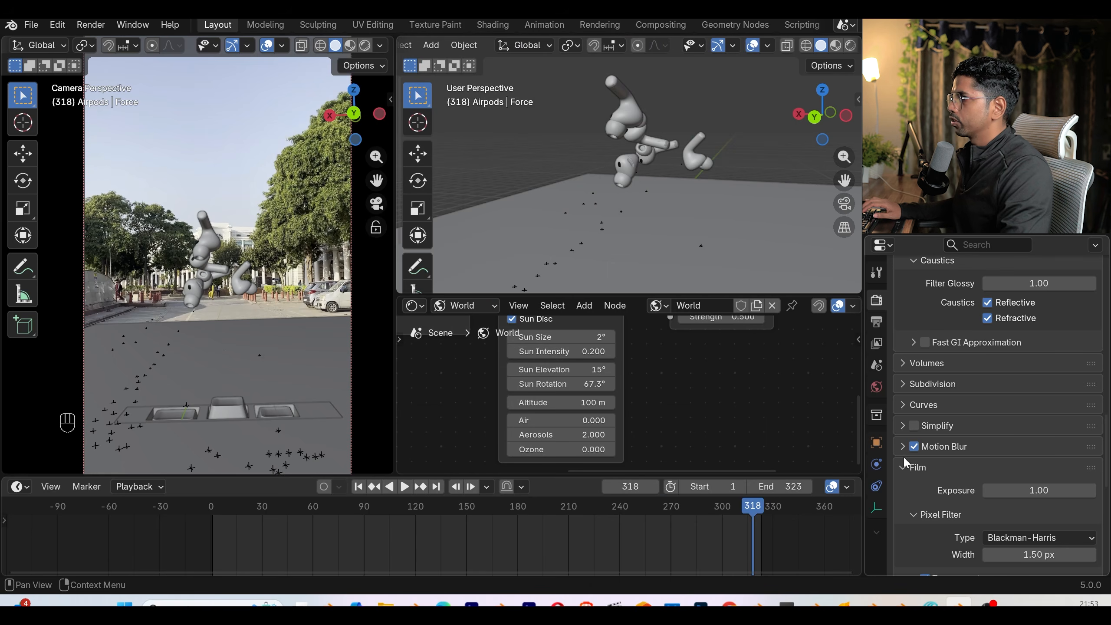
- Save the file with the render settings sections collapsed, and start rendering the animation
left_click(904, 461)
scroll(956, 458, "up", 10)
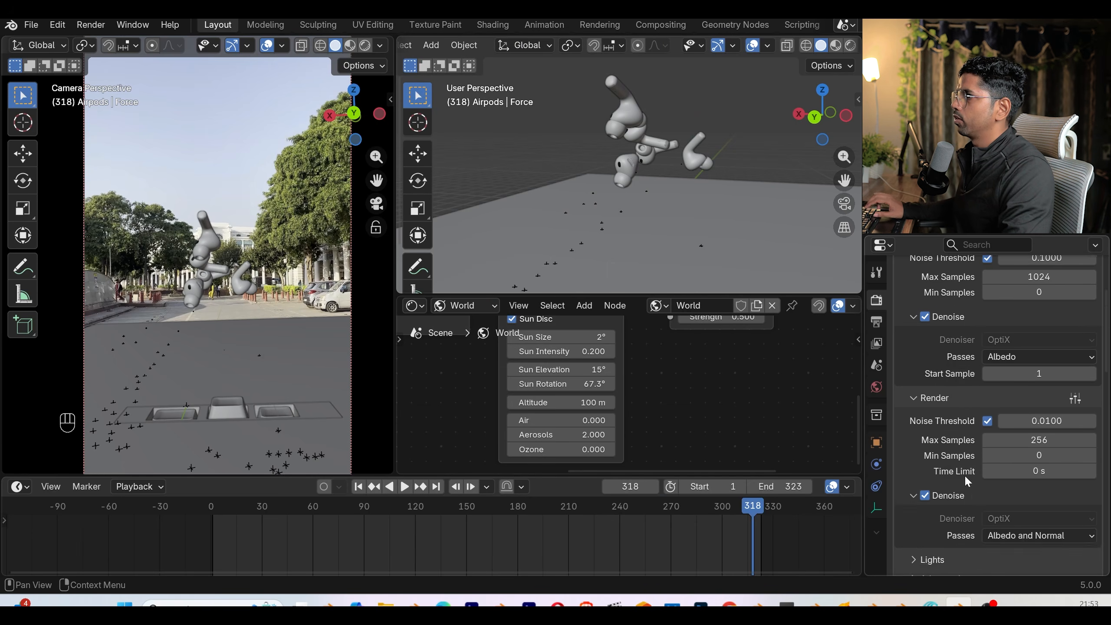
scroll(962, 473, "up", 5)
key("ctrl+s")
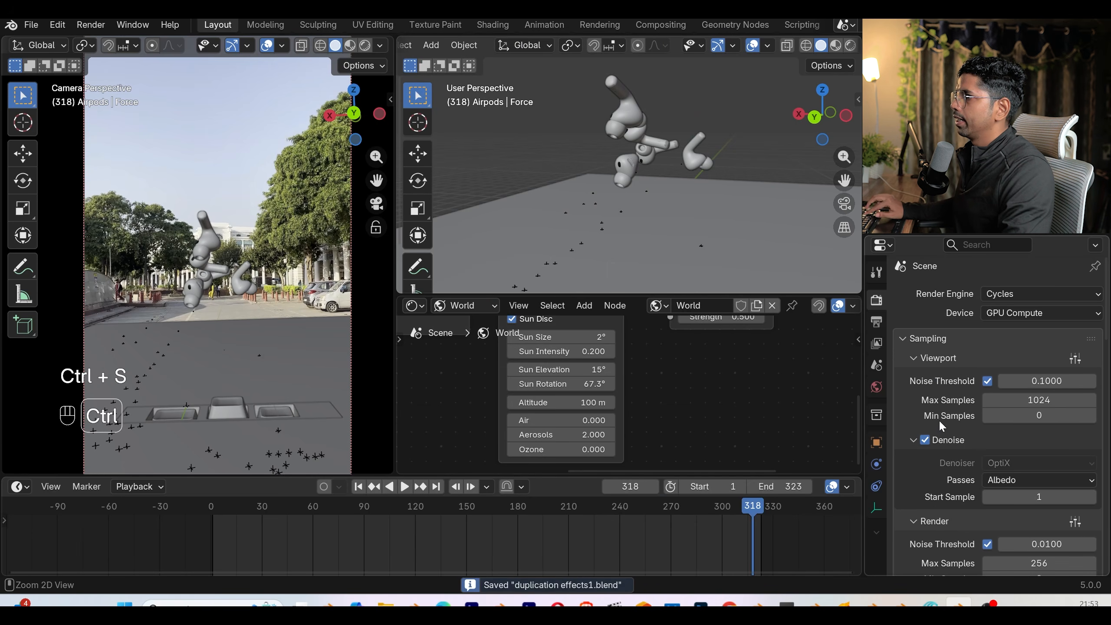
left_click(904, 340)
left_click(905, 359)
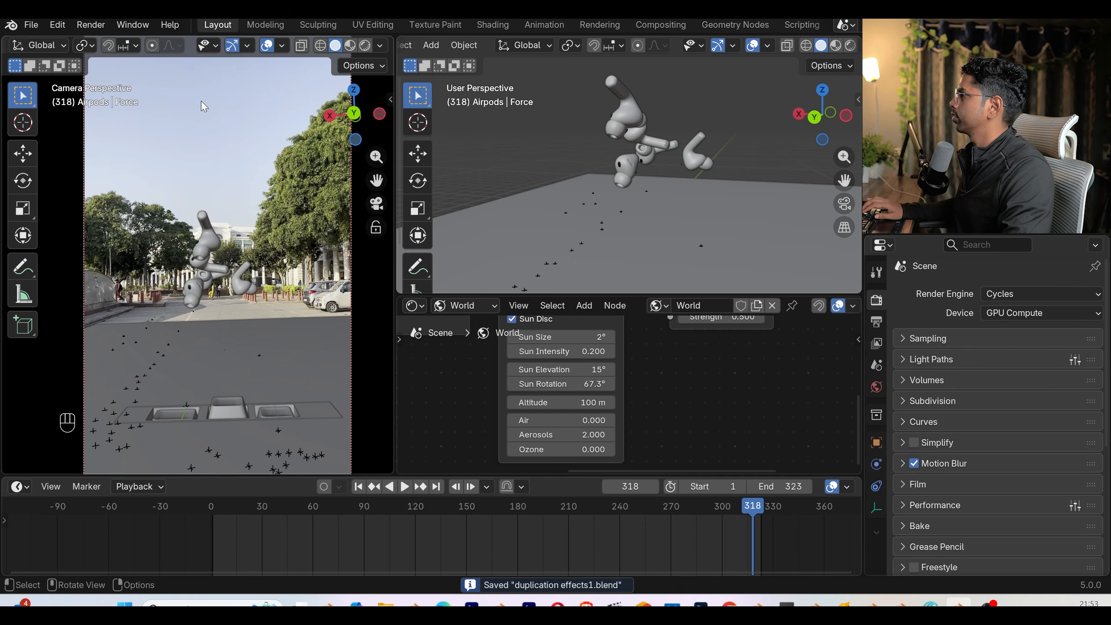
left_click(91, 24)
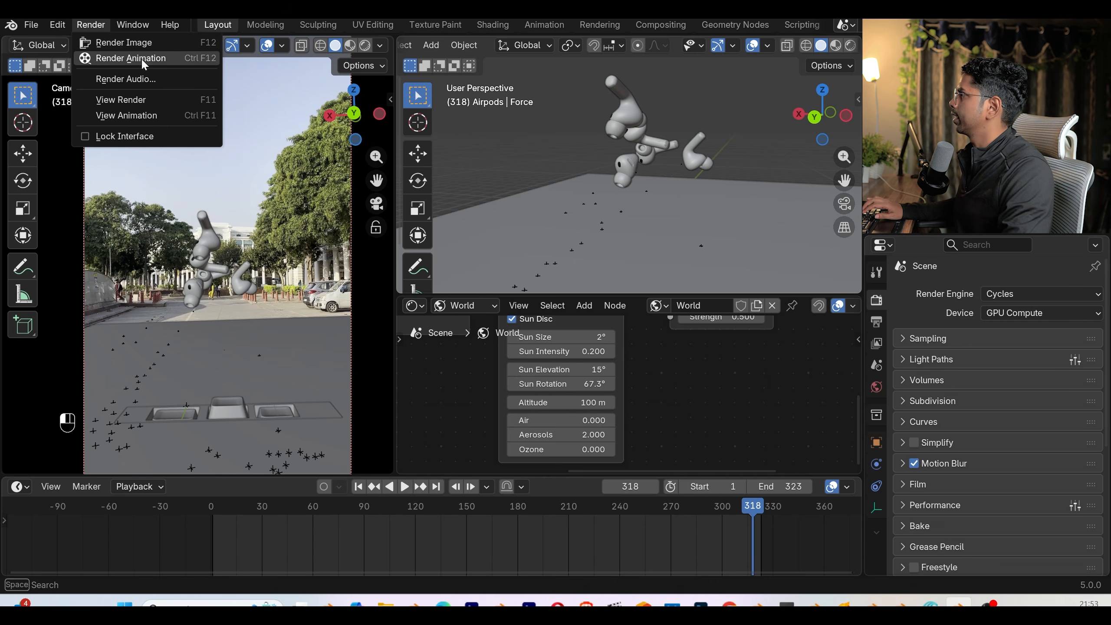
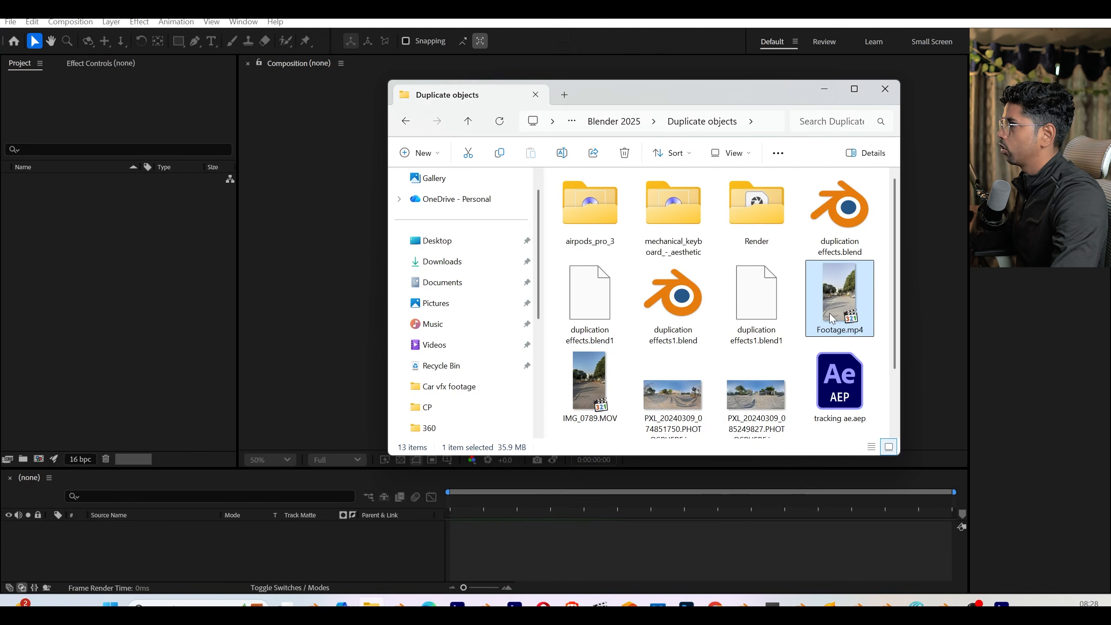
- In After Effects, import Footage.mp4 from the Duplicate objects folder and create a new composition from it
left_click_drag(831, 307, 153, 281)
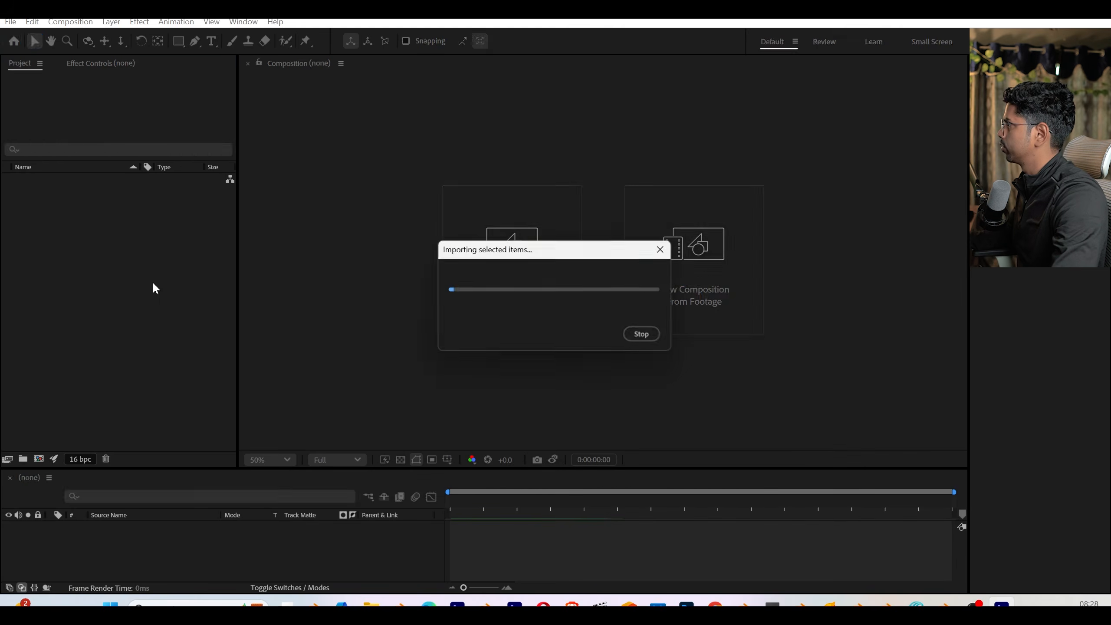
left_click_drag(57, 180, 38, 460)
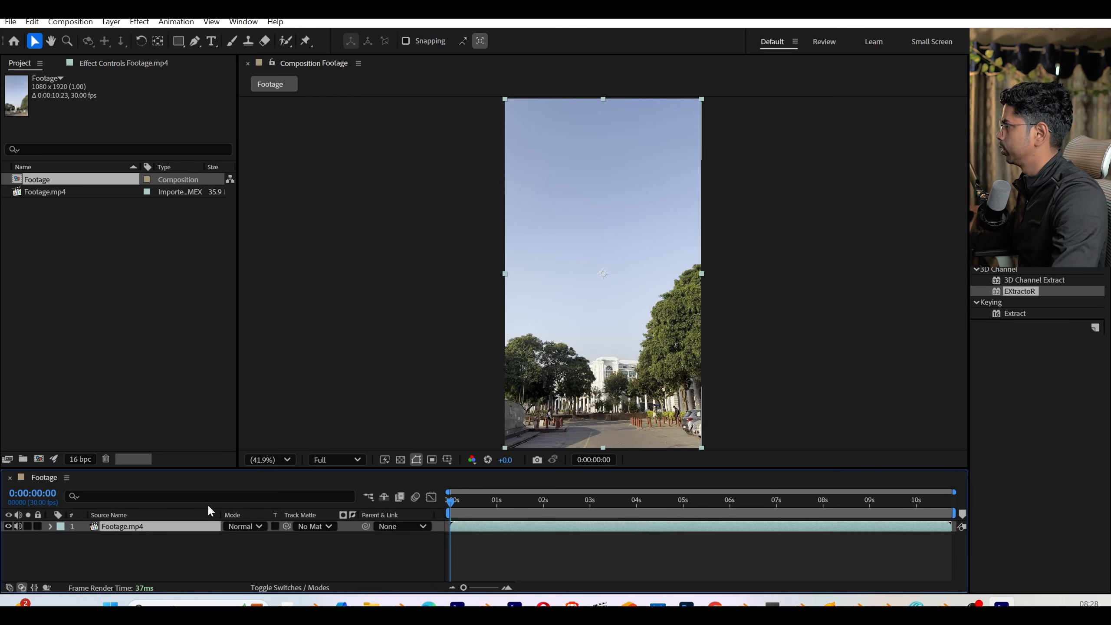
- Import the render starting at file_name0001.exr as an OpenEXR sequence and place it above Footage.mp4 in the composition
double_click(51, 237)
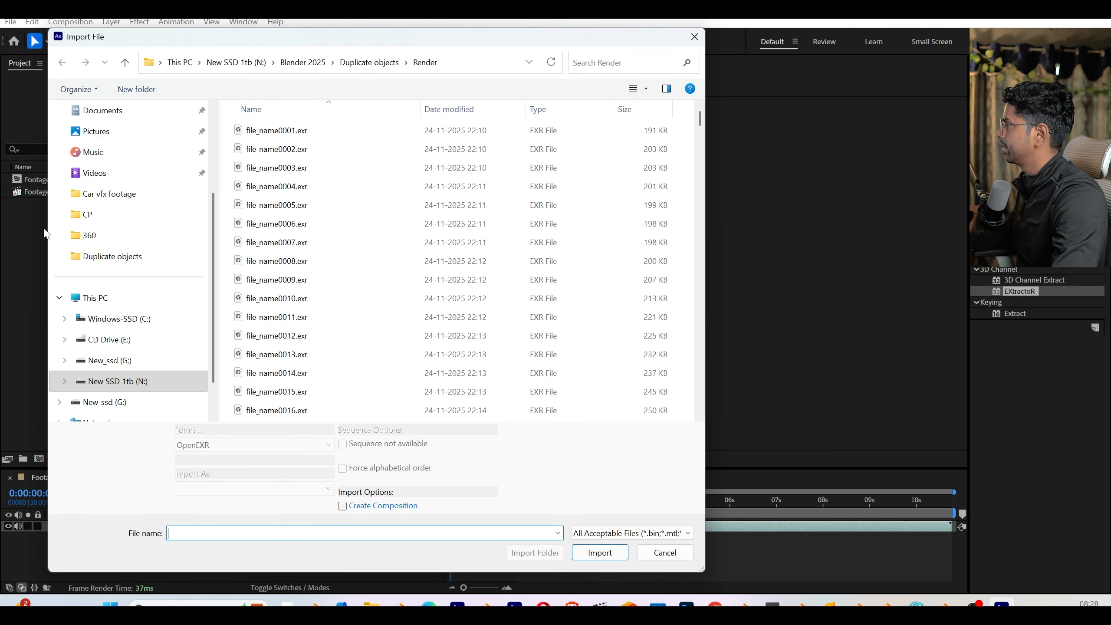
left_click_drag(428, 48, 505, 52)
left_click(454, 135)
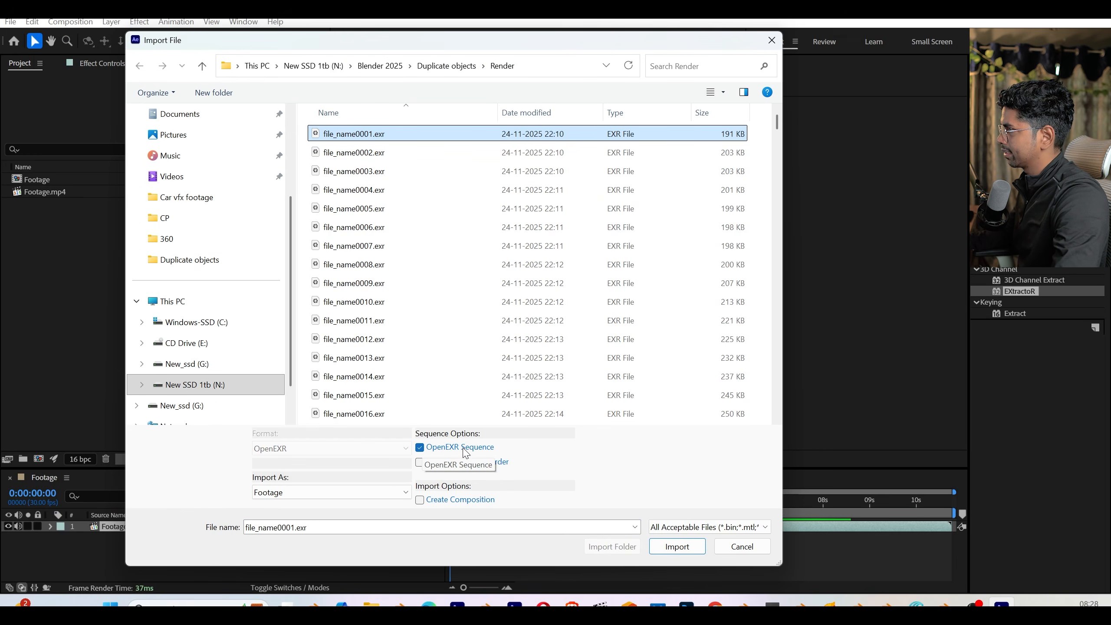
left_click(677, 546)
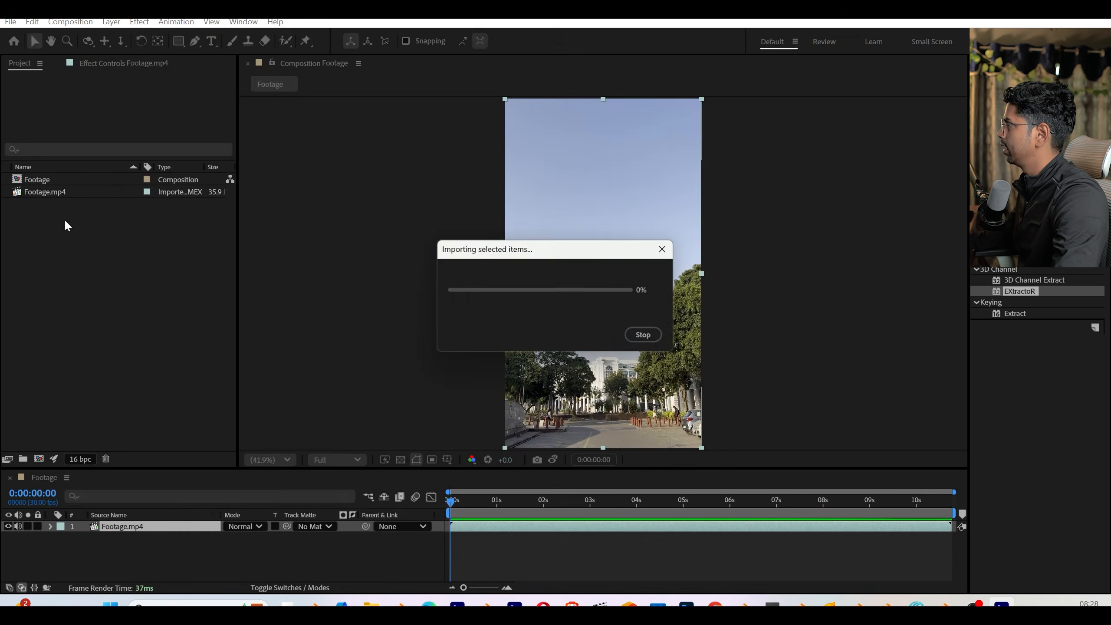
left_click_drag(84, 184, 155, 527)
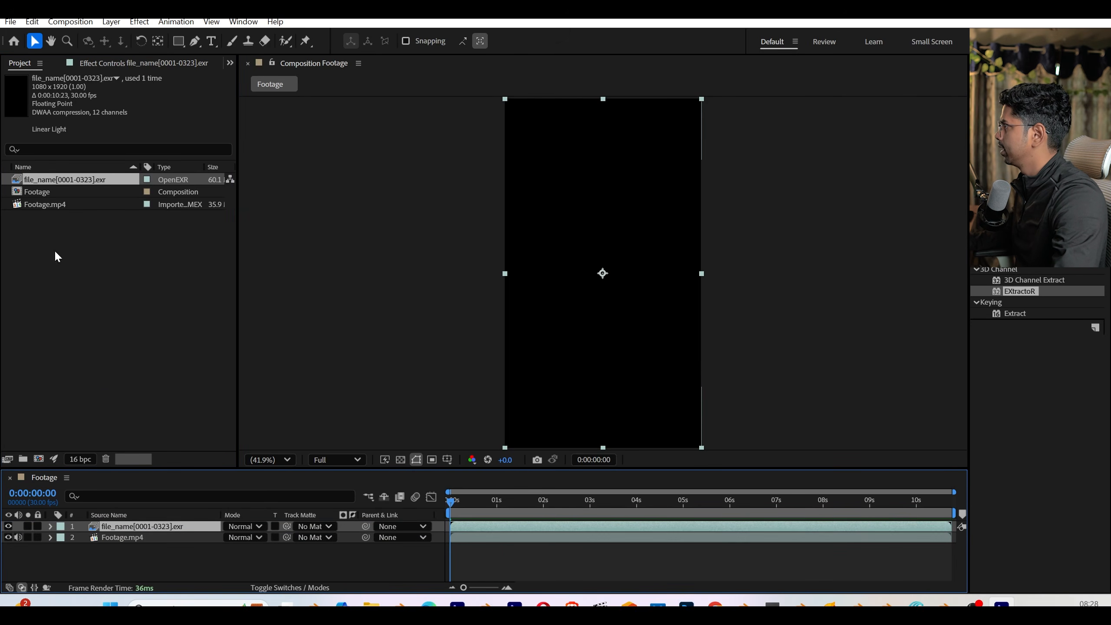
left_click(144, 562)
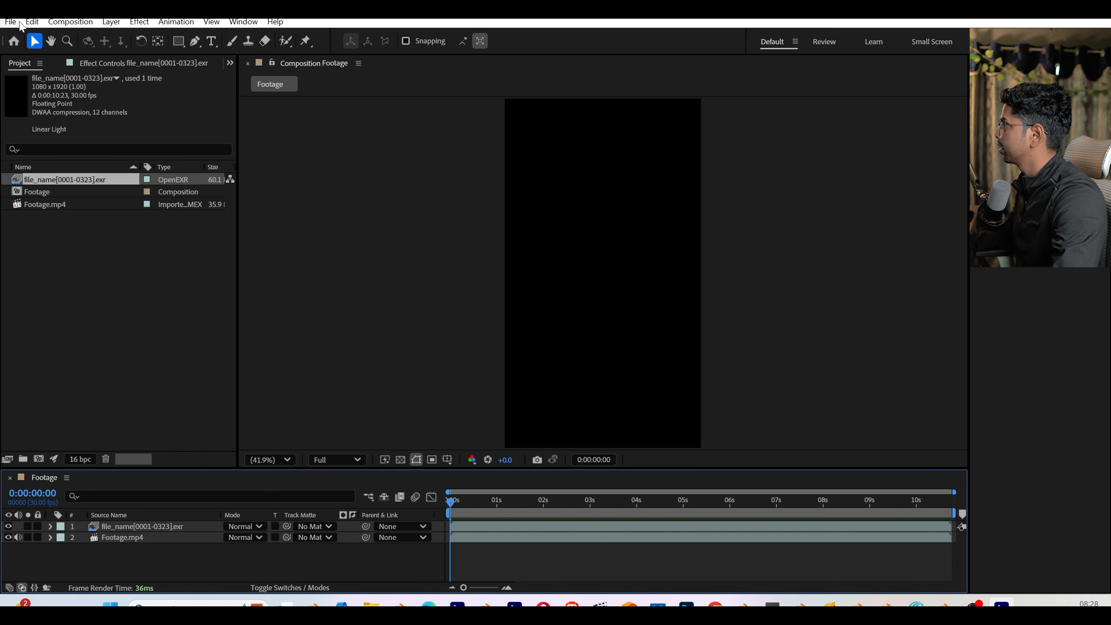
- Check the frame rate in the composition settings and in the EXR sequence's footage interpretation, without changing either
left_click(59, 23)
left_click(100, 55)
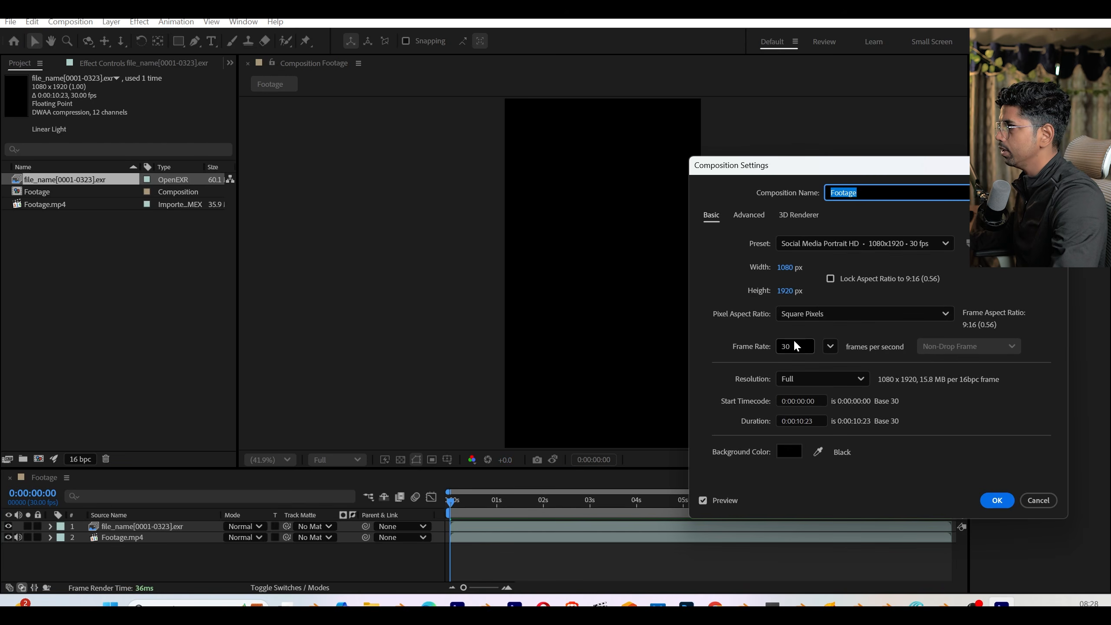
left_click(1038, 500)
right_click(72, 184)
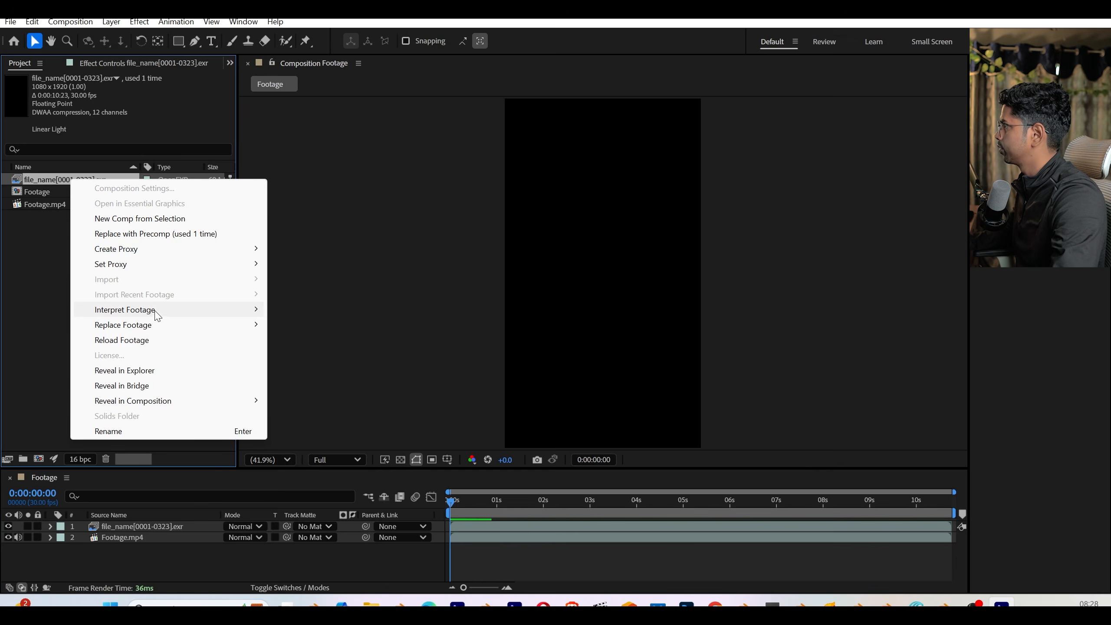
mouse_move(274, 314)
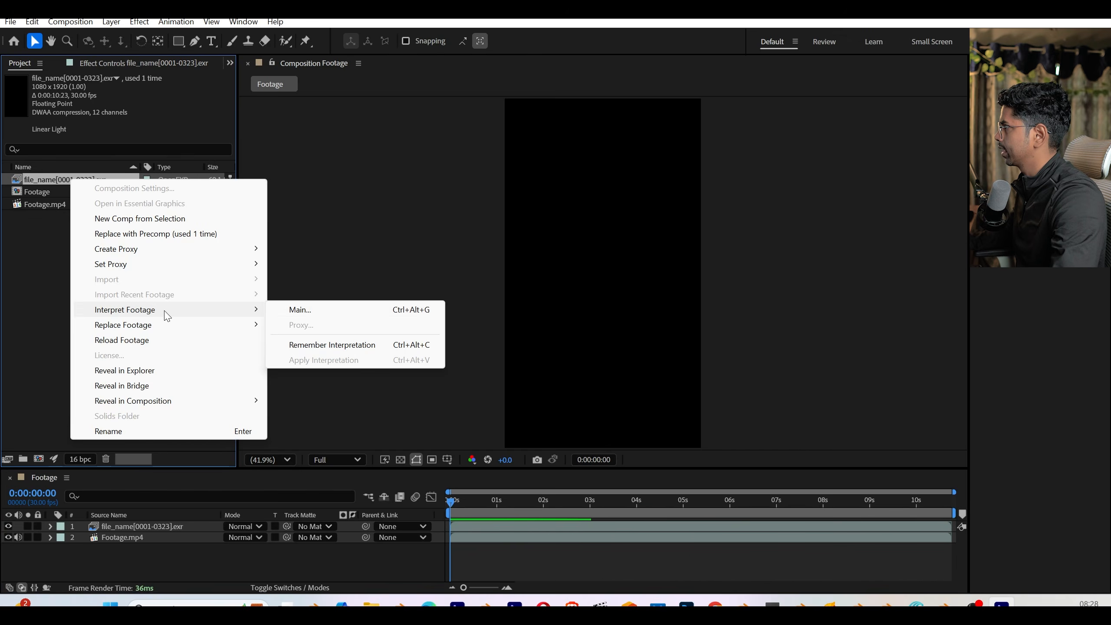
left_click(300, 310)
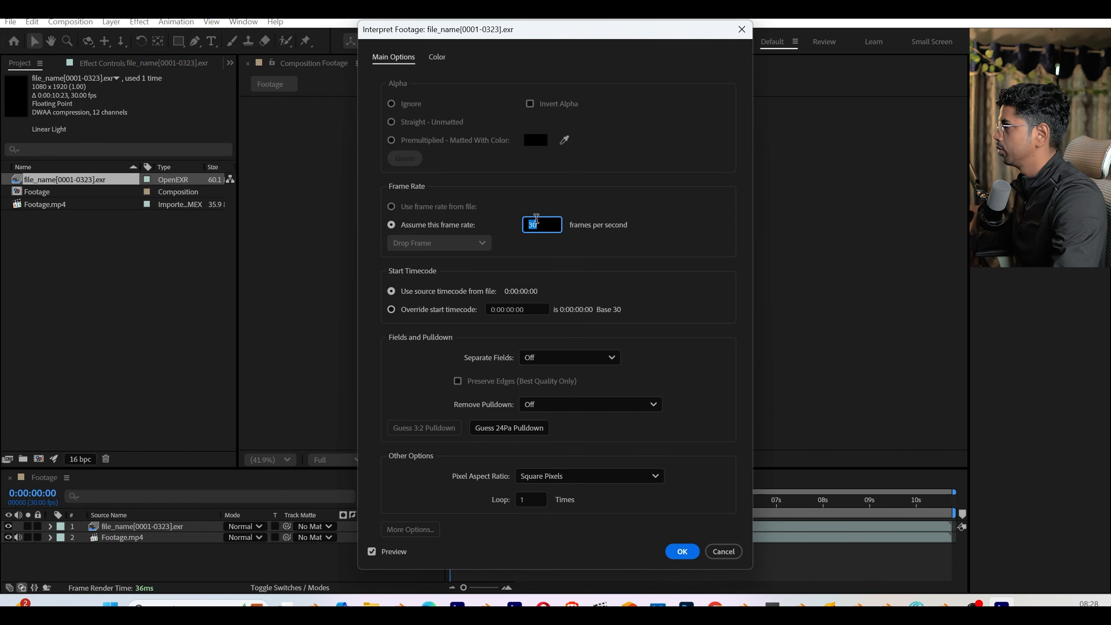
left_click(724, 551)
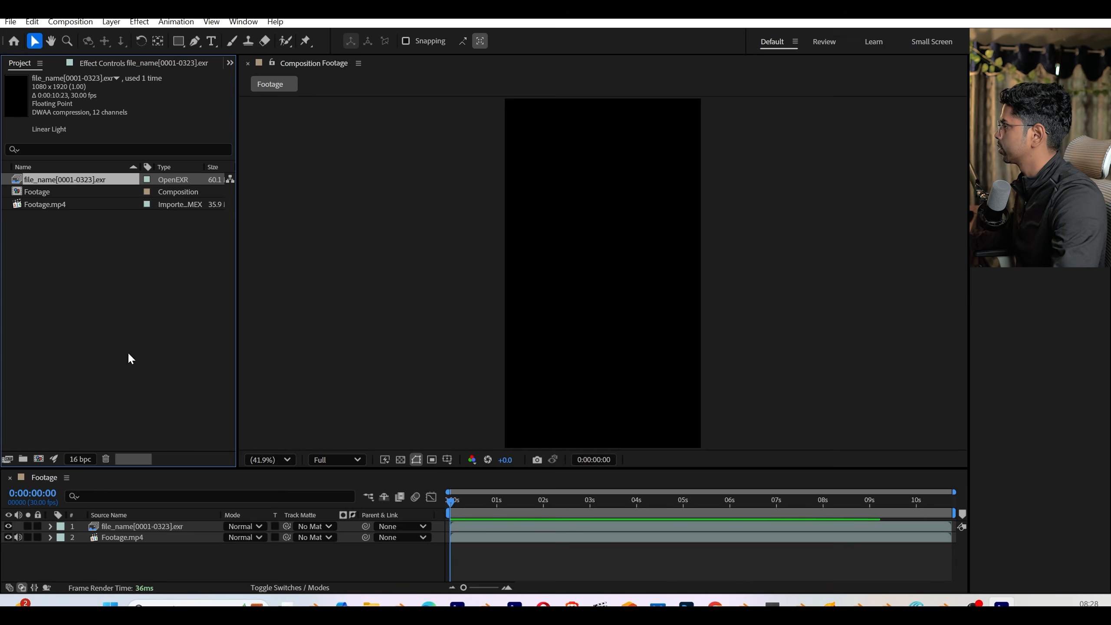
- Rename the EXR sequence layer in the composition to color
left_click(125, 527)
key("Return")
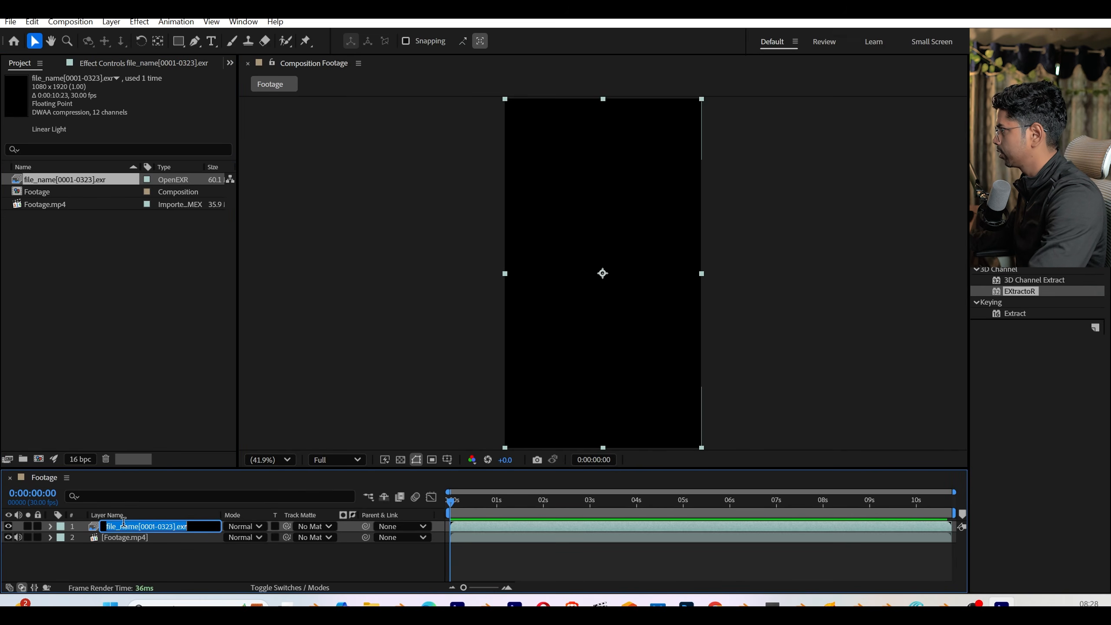
type("color")
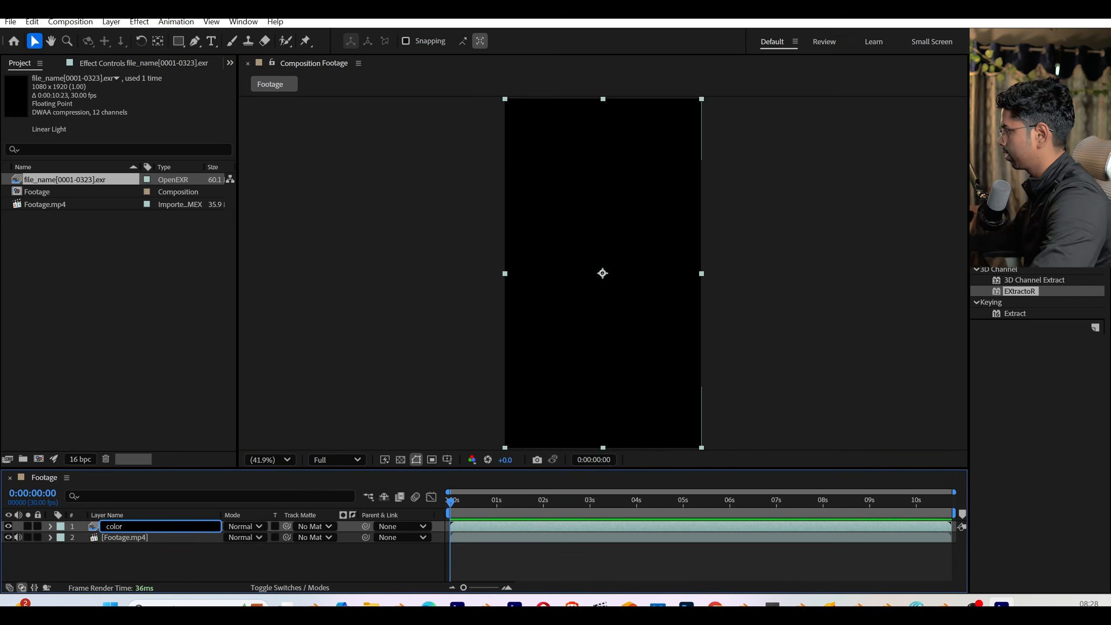
left_click(136, 563)
- Apply the EXtractoR effect to the color layer and assign the Color pass to its red, green, blue and alpha channels
left_click(117, 68)
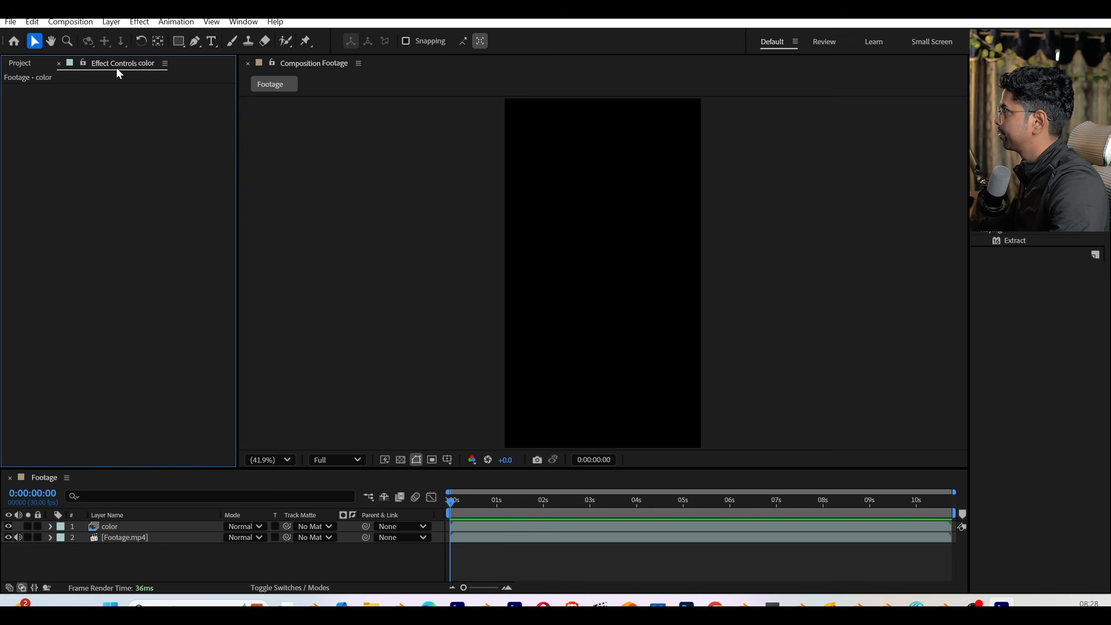
left_click(611, 272)
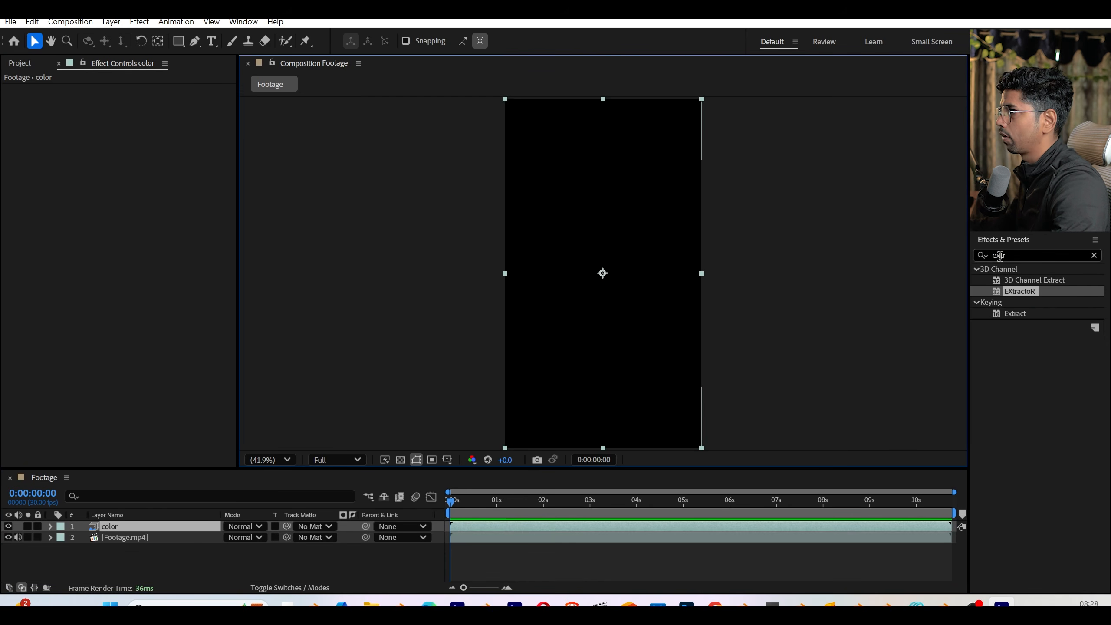
left_click_drag(1022, 296, 148, 527)
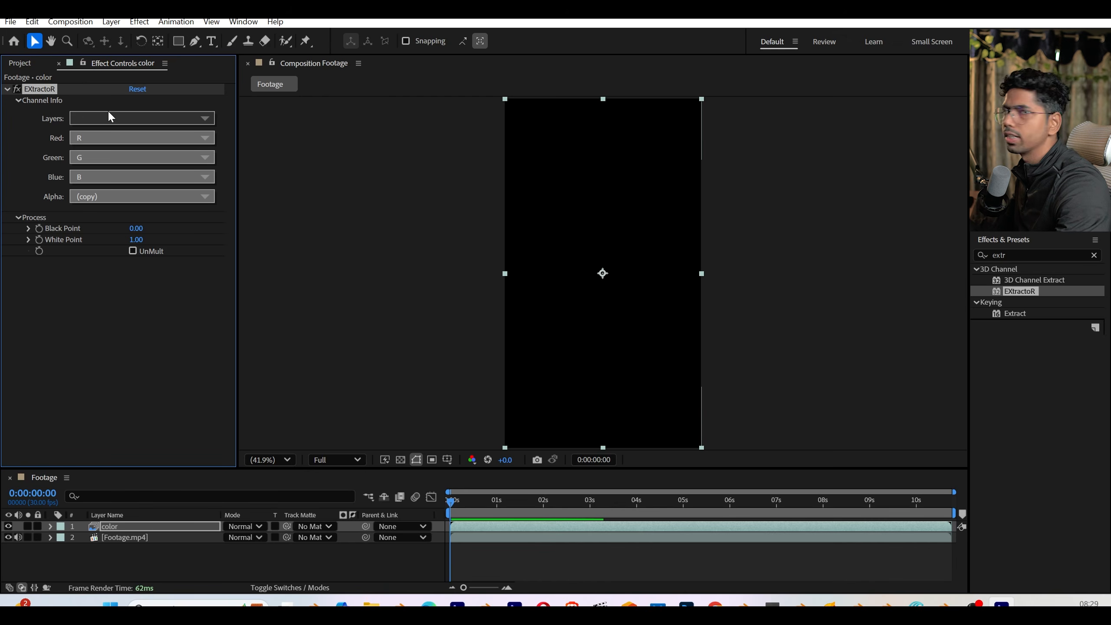
left_click(84, 123)
left_click(126, 145)
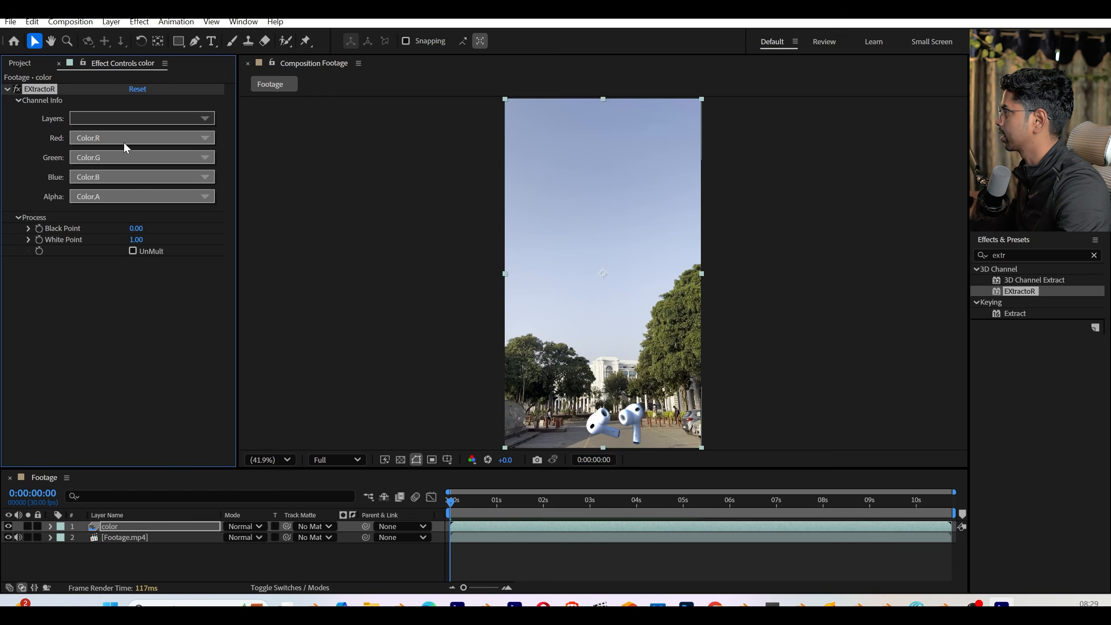
- At 0:00:04:05, try a white point of 1.5 in the color layer's EXtractoR effect and settle on 1.30
left_click_drag(494, 510, 645, 505)
scroll(617, 233, "up", 2)
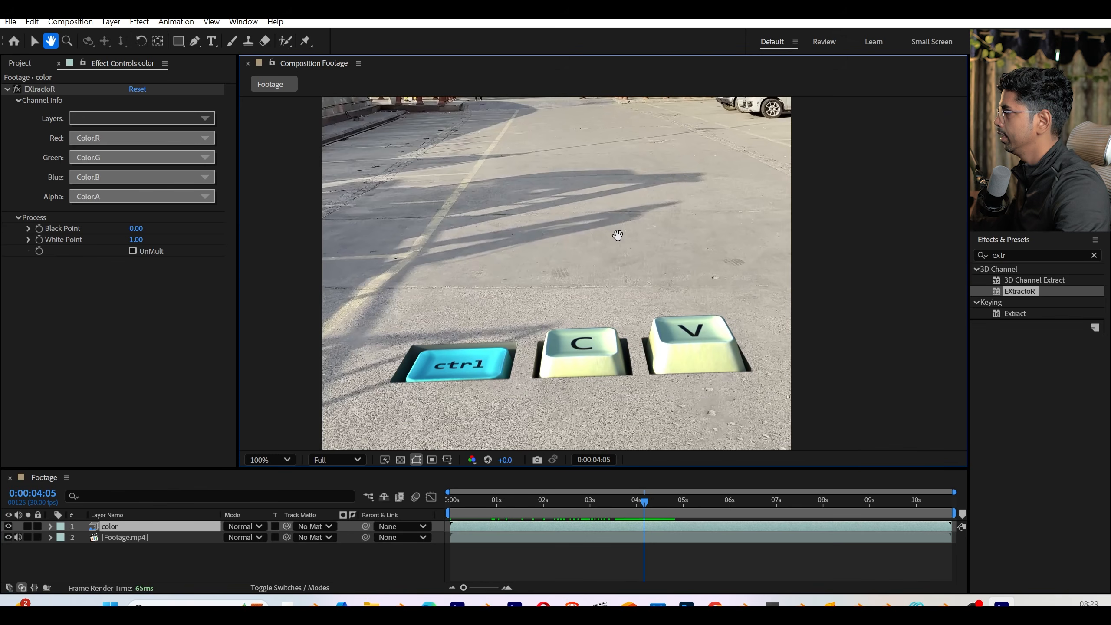
middle_click_drag(618, 233, 552, 223)
scroll(691, 301, "up", 2)
scroll(691, 301, "down", 1)
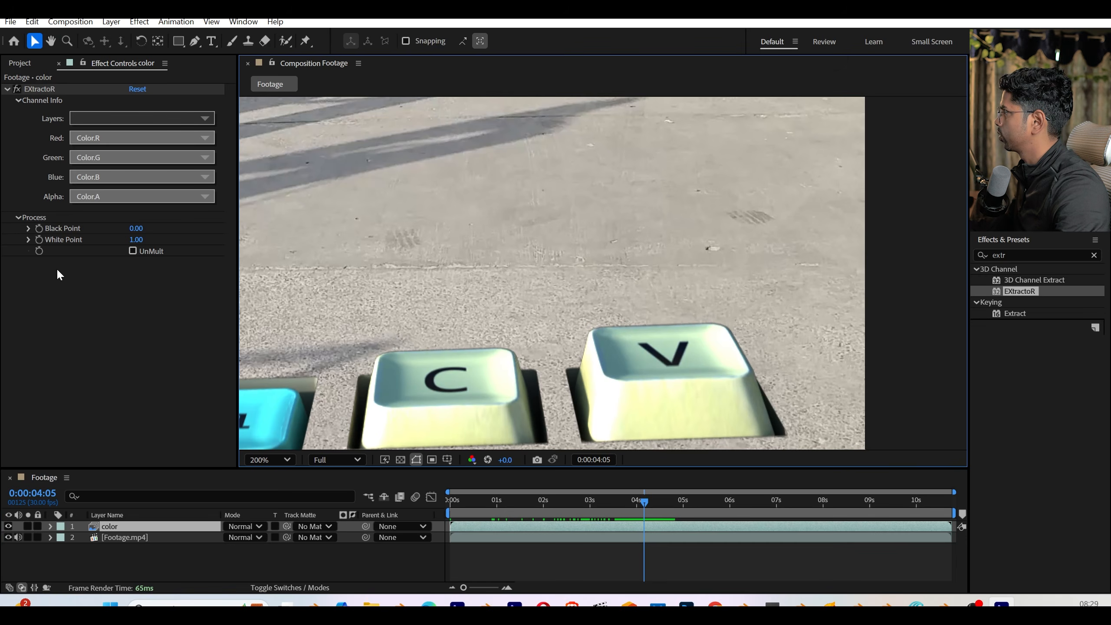
left_click(136, 239)
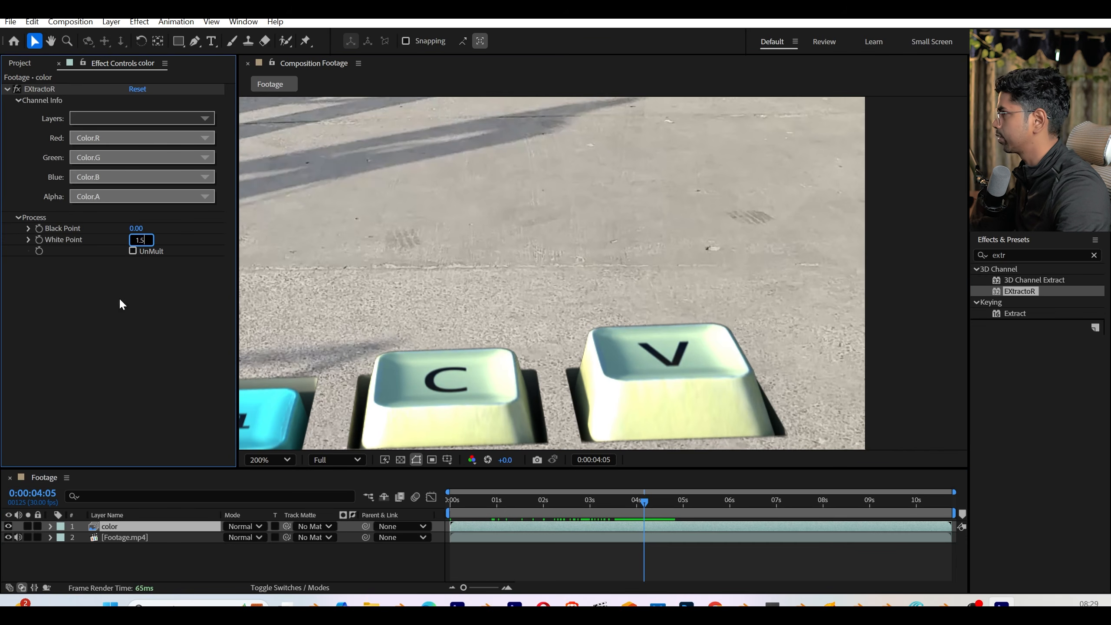
left_click(98, 355)
left_click(136, 240)
type("1")
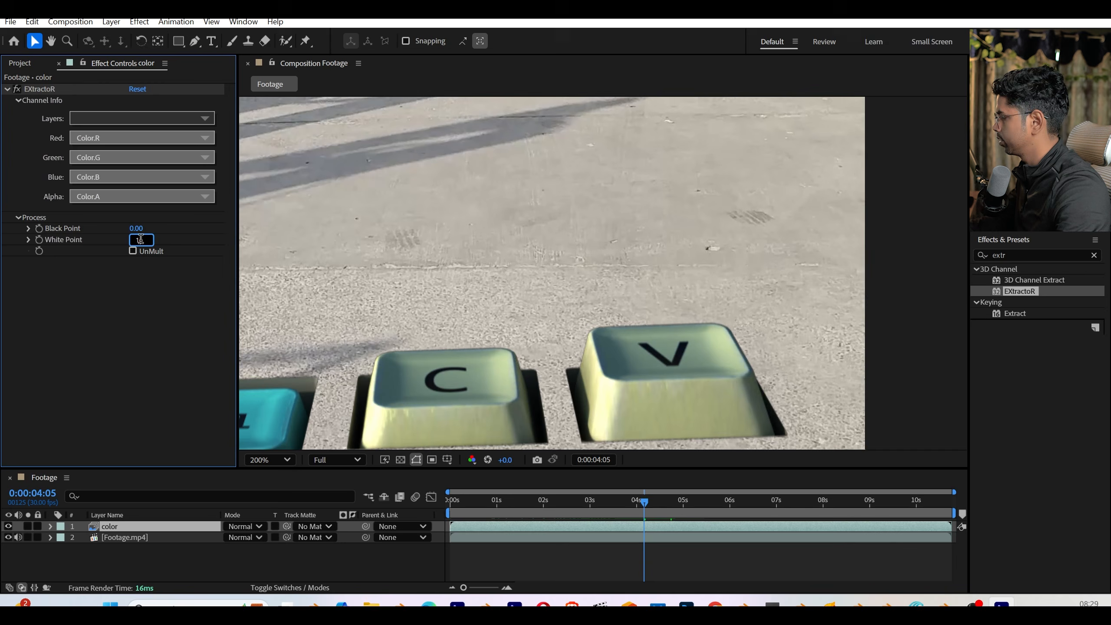
type(".2")
left_click(125, 323)
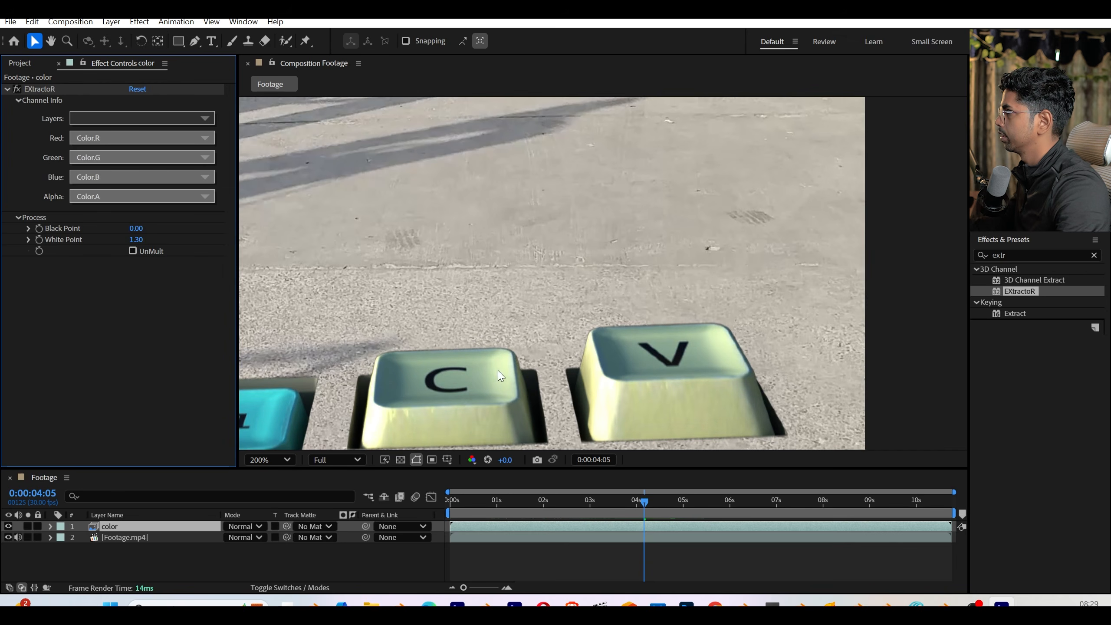
- Compare the keycap and hole edges with UnMult off and on in the EXtractoR effect, and leave UnMult enabled
scroll(517, 341, "down", 2)
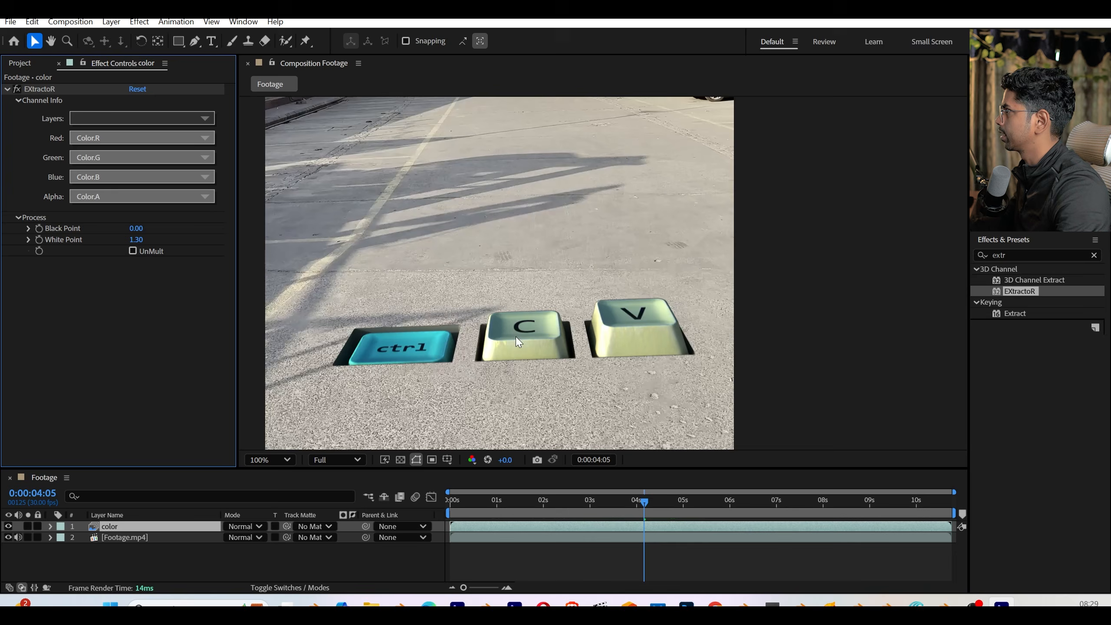
scroll(355, 333, "up", 2)
left_click_drag(346, 331, 431, 285)
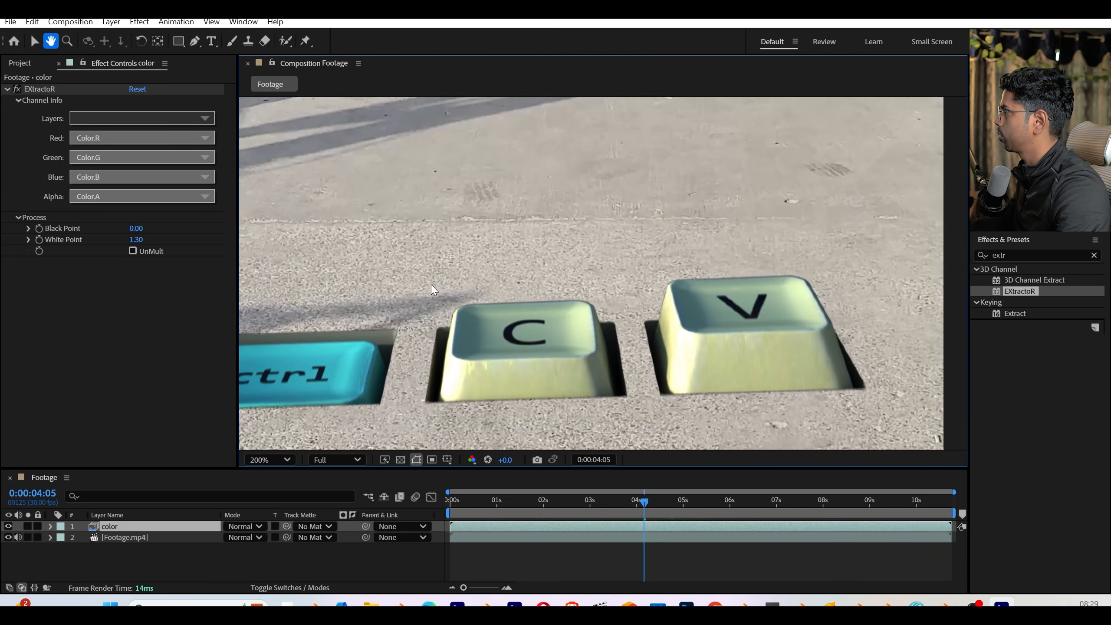
left_click(132, 250)
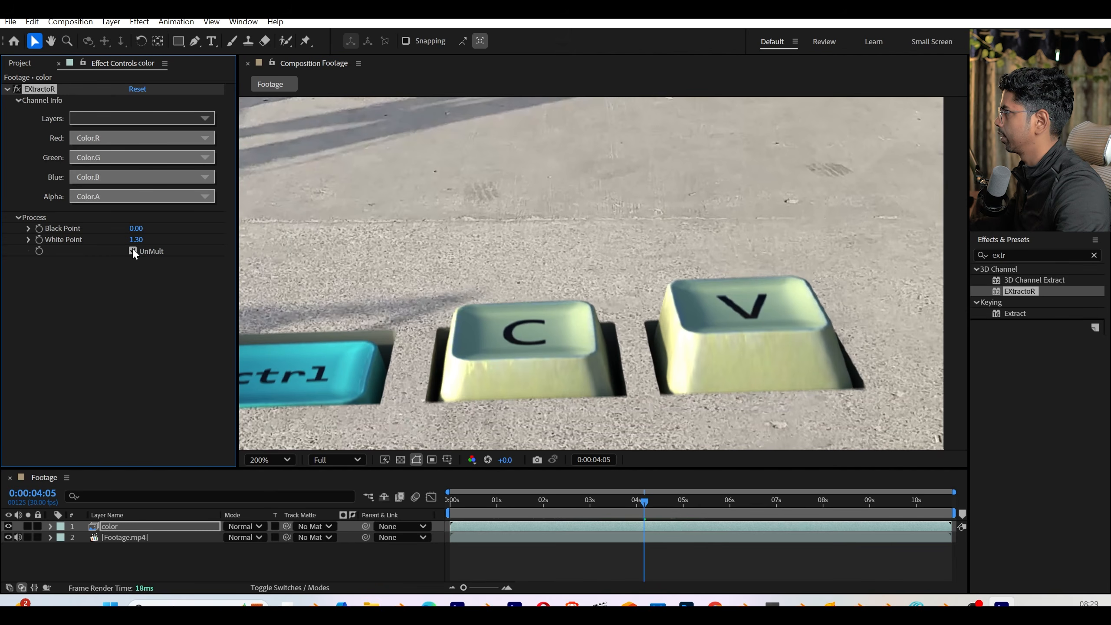
left_click(133, 252)
scroll(569, 311, "up", 4)
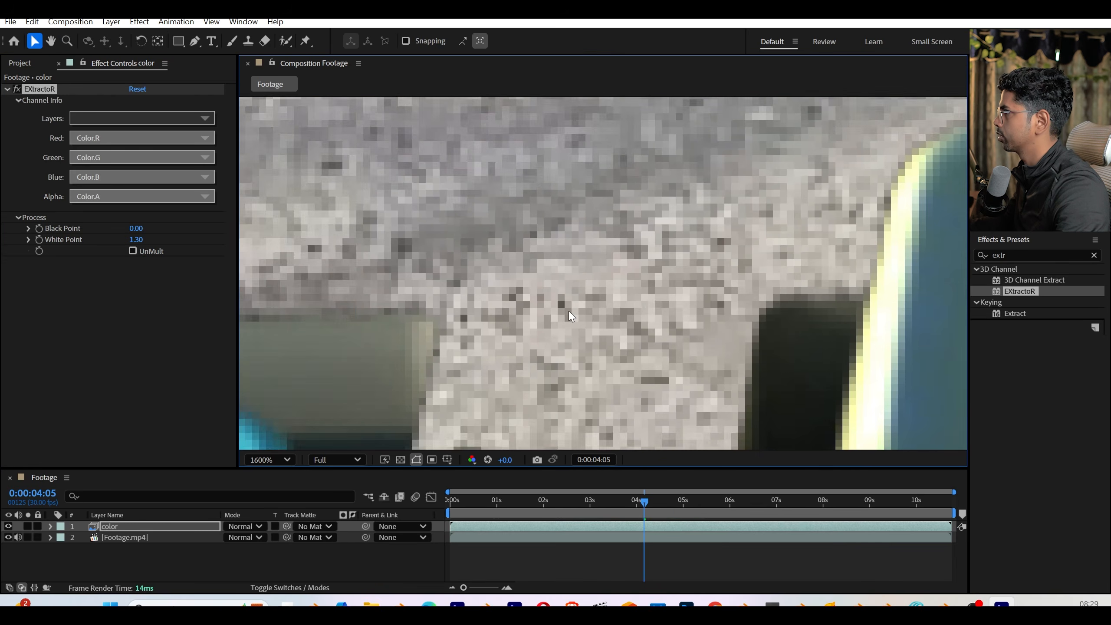
scroll(711, 240, "down", 2)
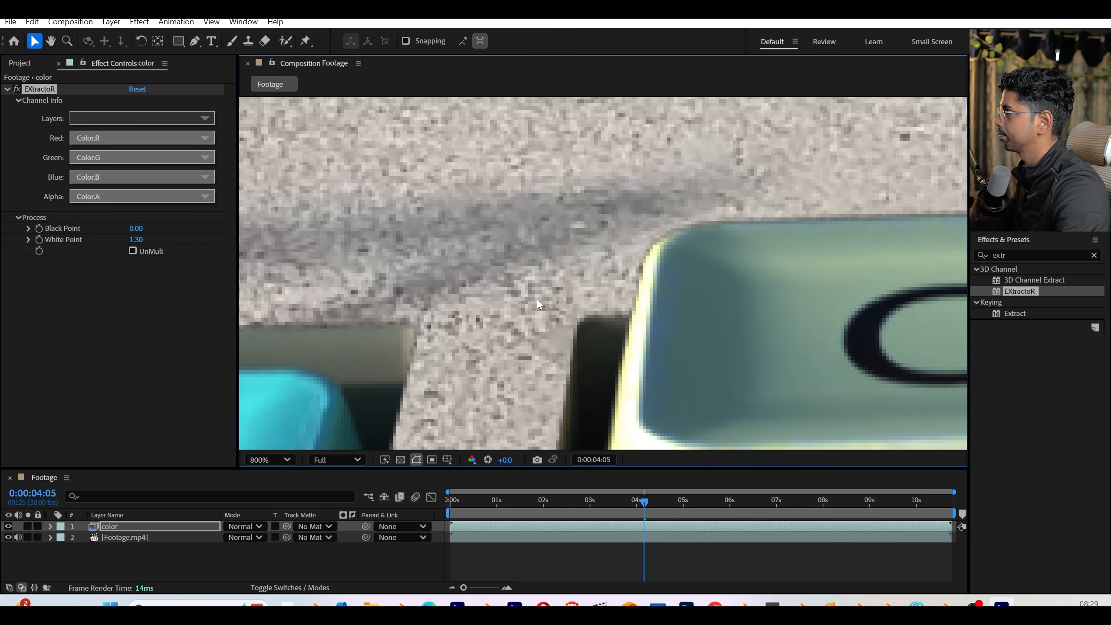
left_click(132, 251)
left_click(133, 251)
left_click(133, 250)
left_click(133, 250)
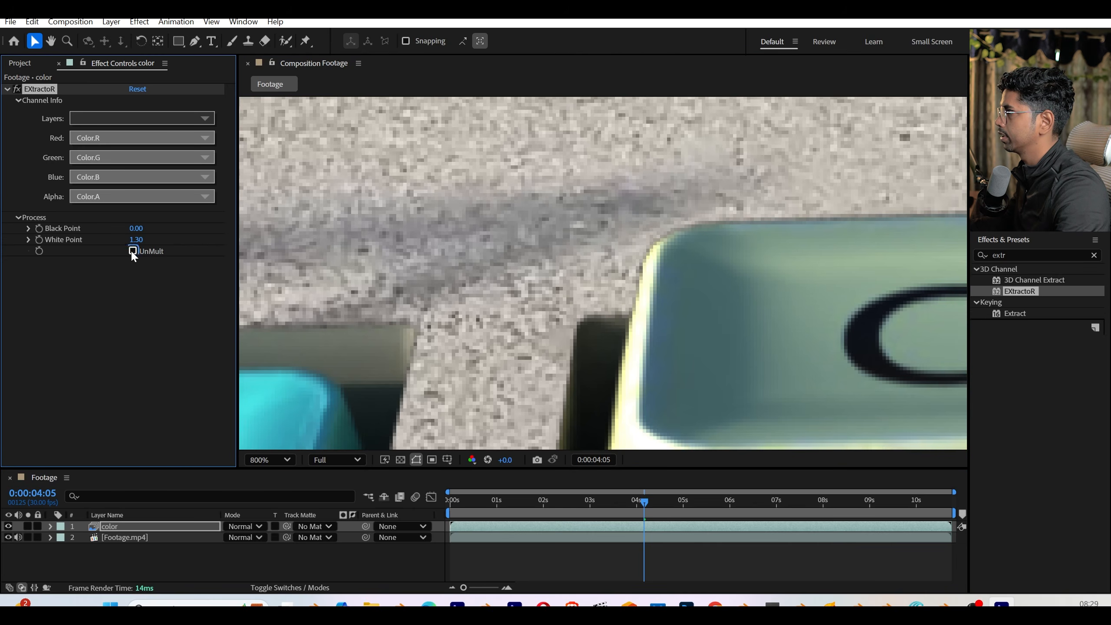
left_click(133, 251)
- Apply the Exposure effect to the color layer below EXtractoR
scroll(459, 280, "down", 10)
left_click(285, 459)
left_click(271, 219)
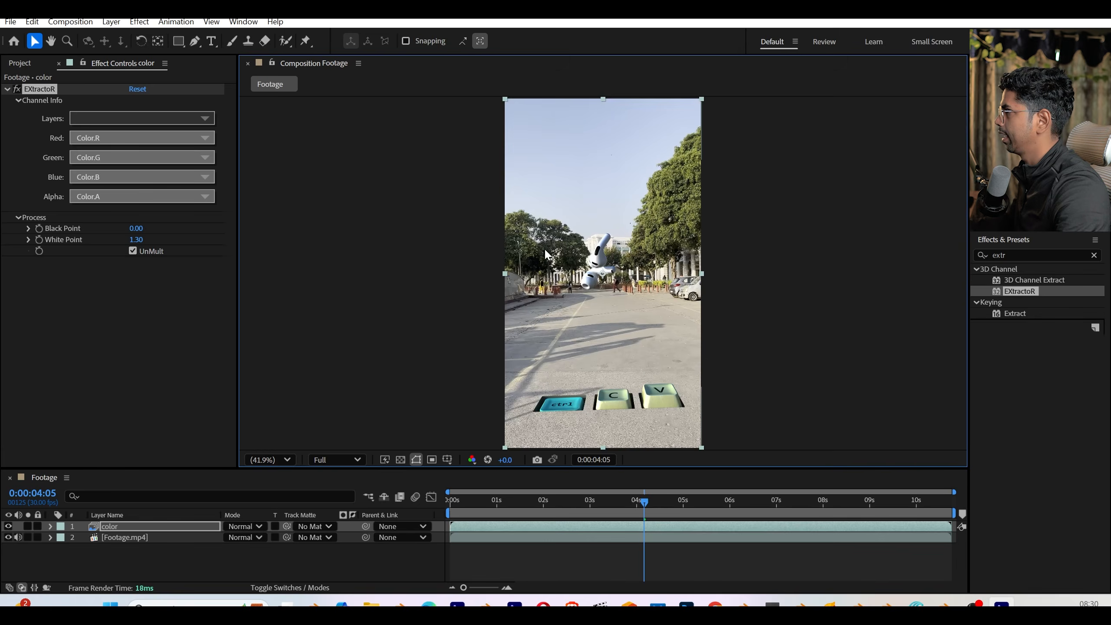
scroll(588, 276, "up", 5)
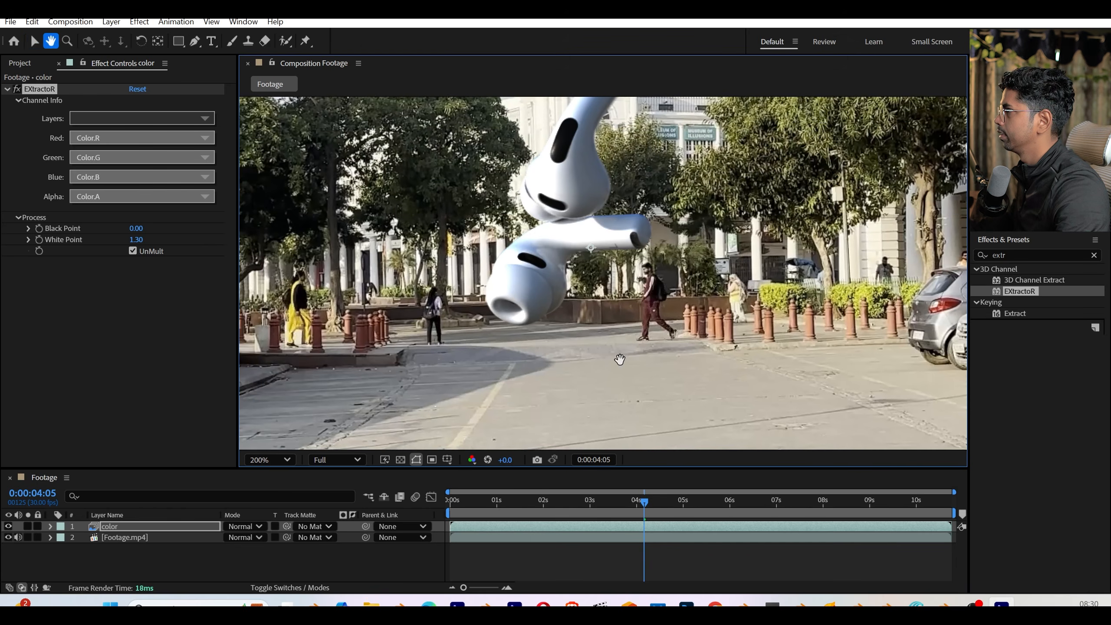
left_click(131, 526)
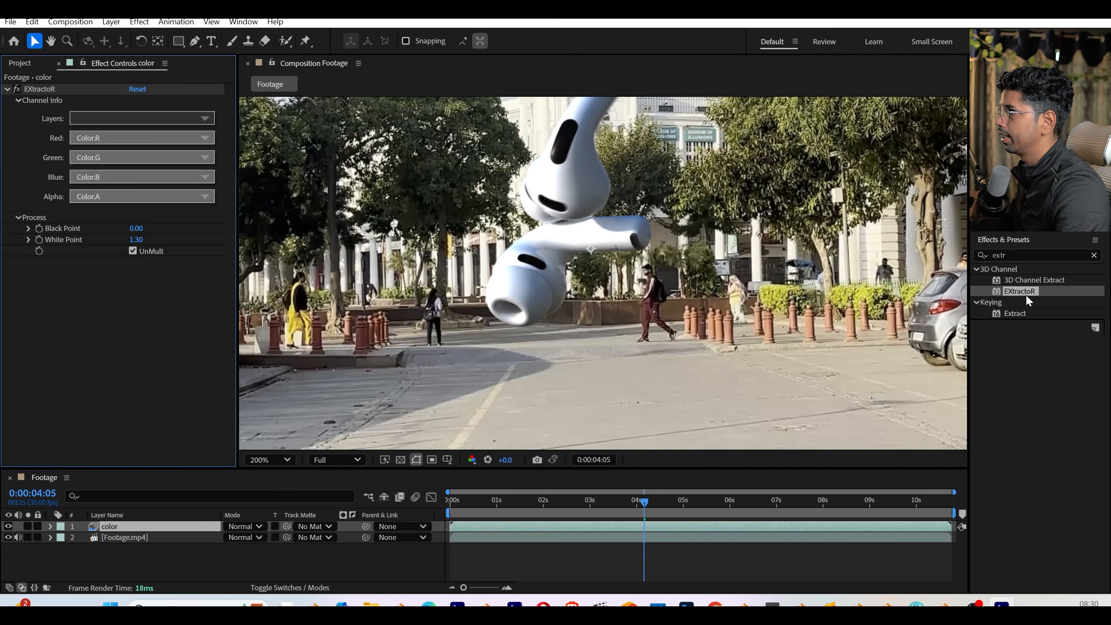
left_click(1023, 256)
type("expos")
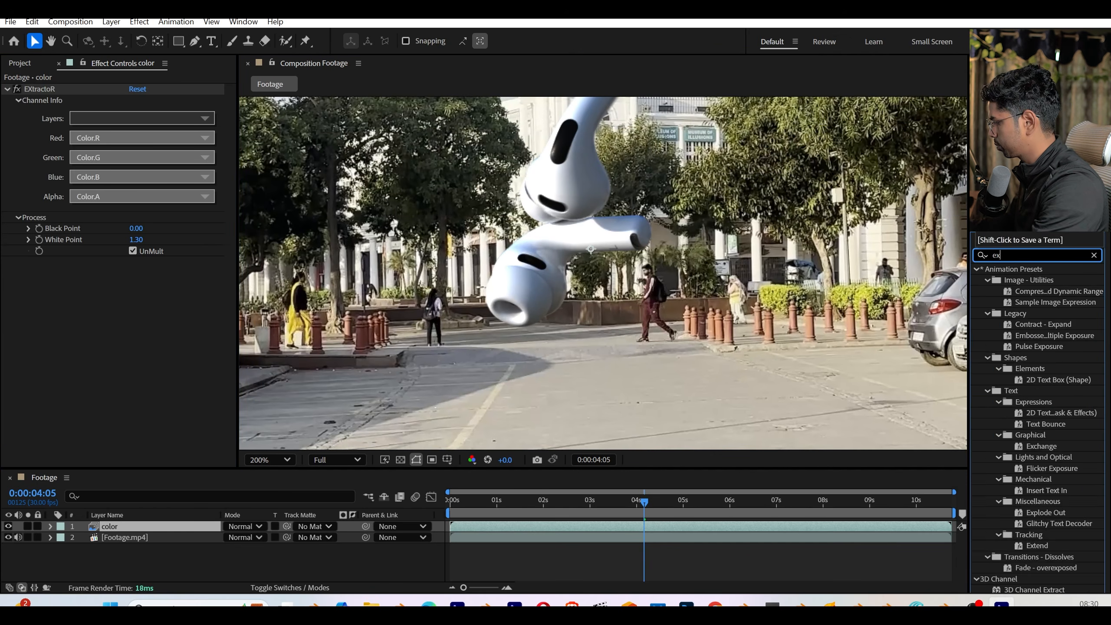
left_click_drag(1030, 380, 57, 320)
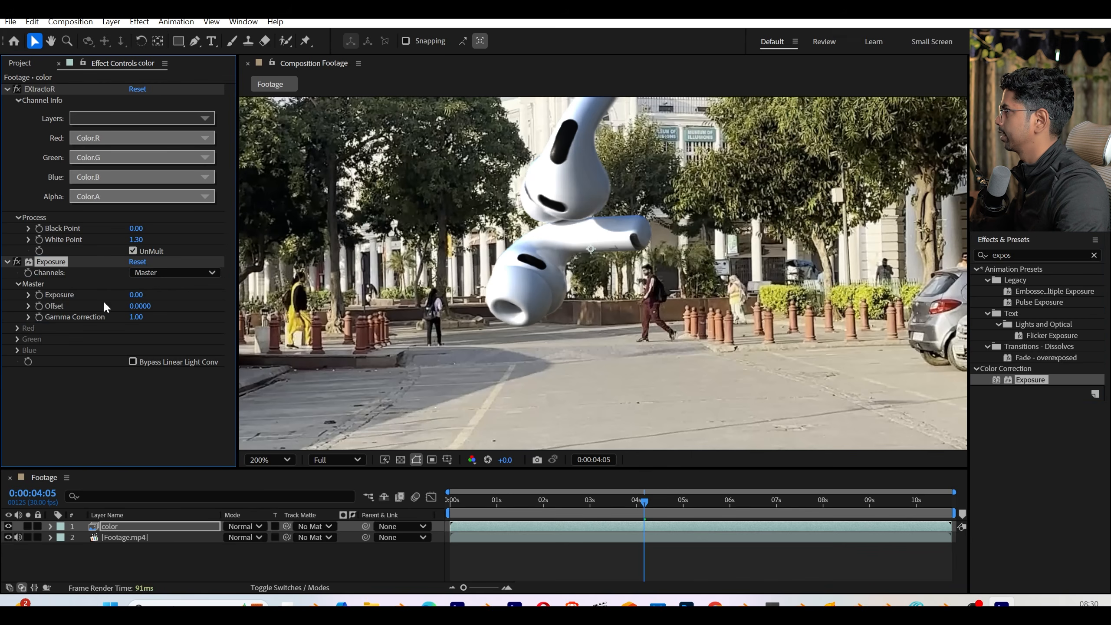
- Set the color layer's Exposure gamma correction to 2.60 and check the brightened airpods and keycaps against the footage
left_click(138, 313)
type("2")
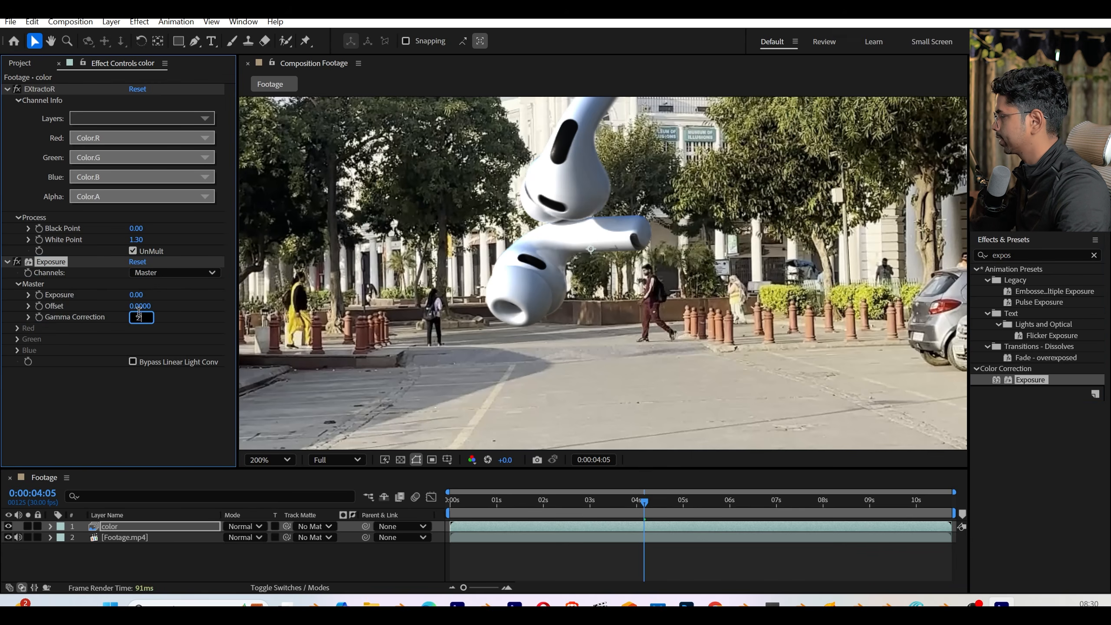
type(".6")
left_click(120, 405)
scroll(540, 247, "down", 4)
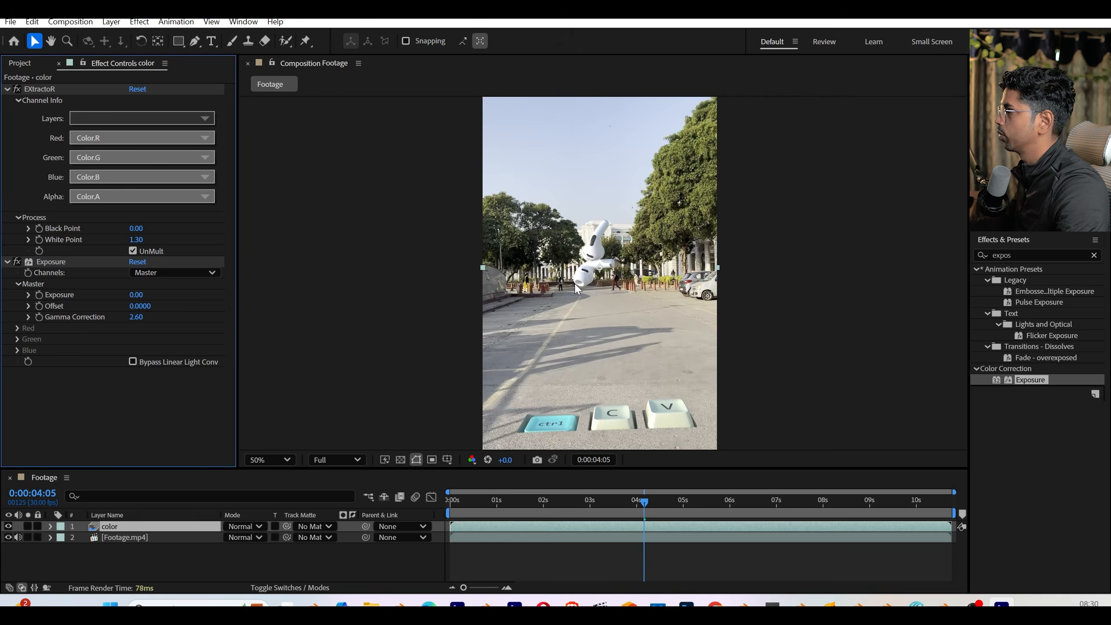
scroll(587, 293, "up", 2)
left_click_drag(604, 334, 620, 306)
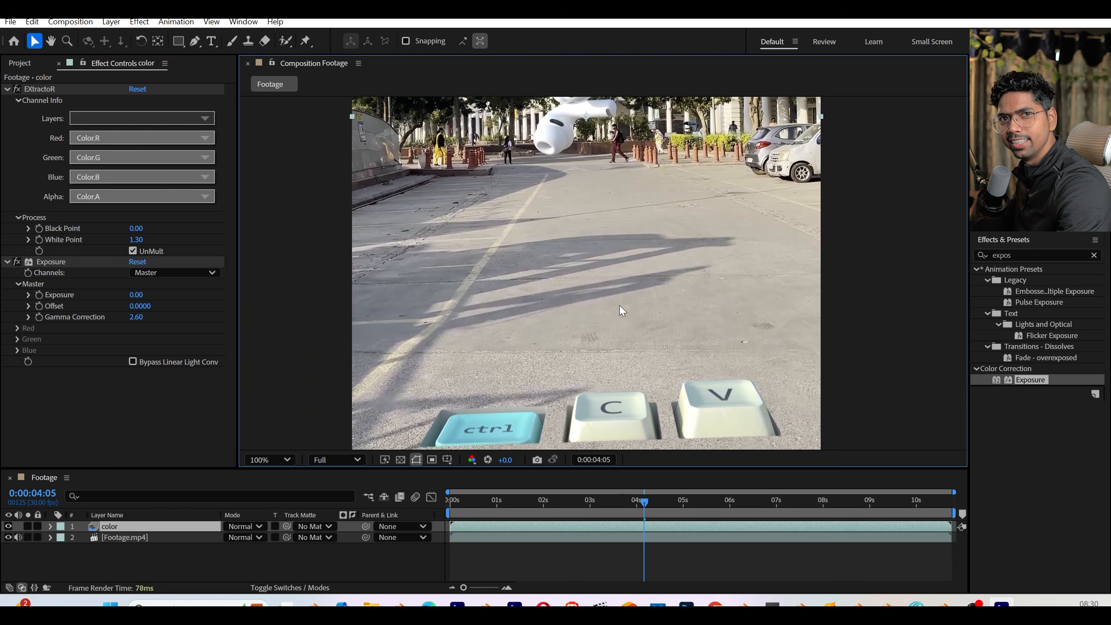
- Add a Curves effect to the color layer, pull its RGB curve down in the shadows with the midtones near neutral, and save the project
left_click(142, 420)
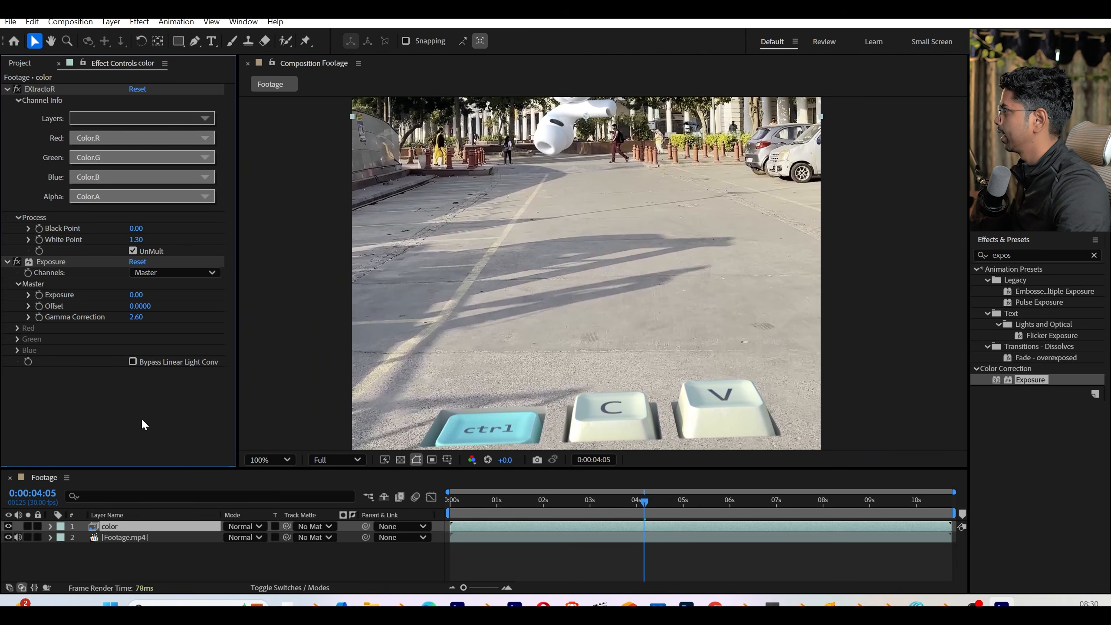
type("curv")
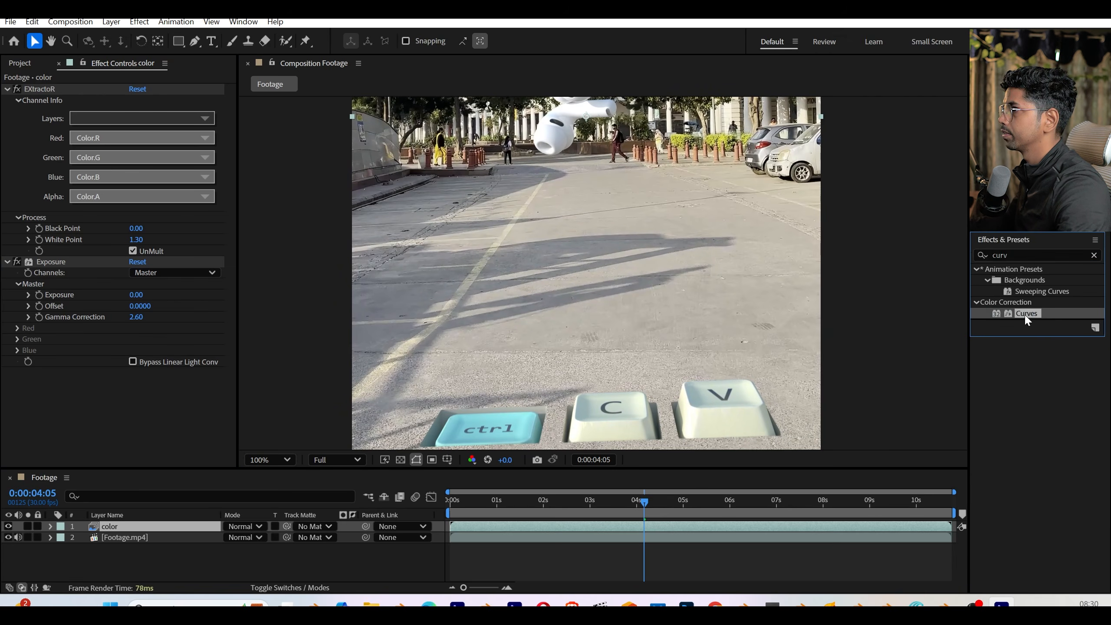
left_click_drag(1024, 313, 186, 395)
left_click_drag(67, 394, 64, 394)
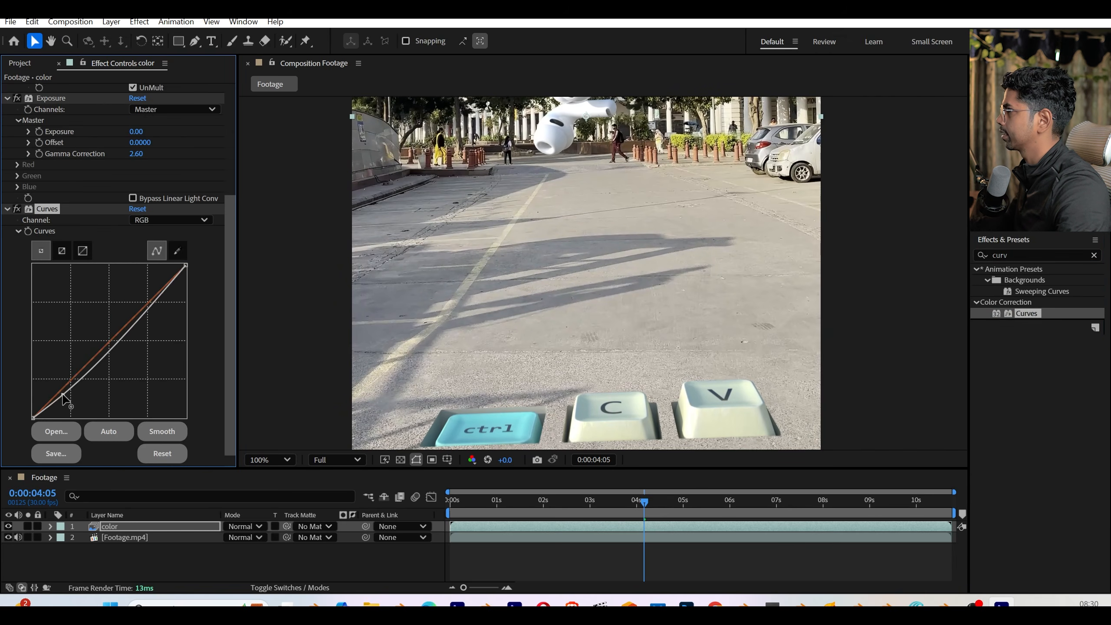
left_click_drag(109, 342, 108, 334)
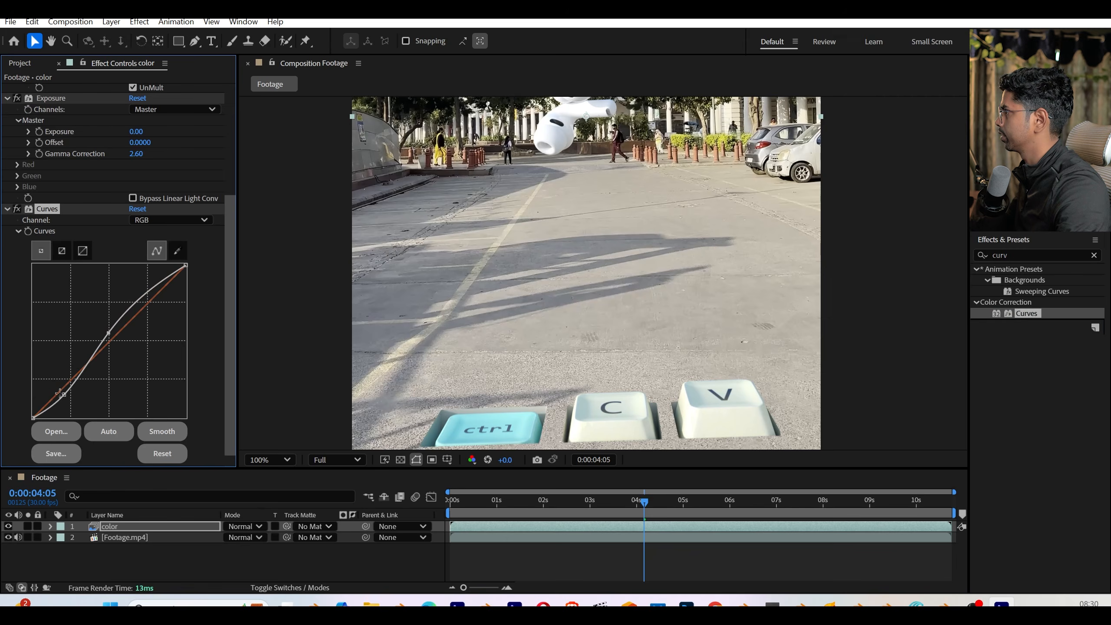
left_click_drag(64, 394, 69, 400)
scroll(474, 325, "down", 1)
middle_click_drag(473, 325, 467, 358)
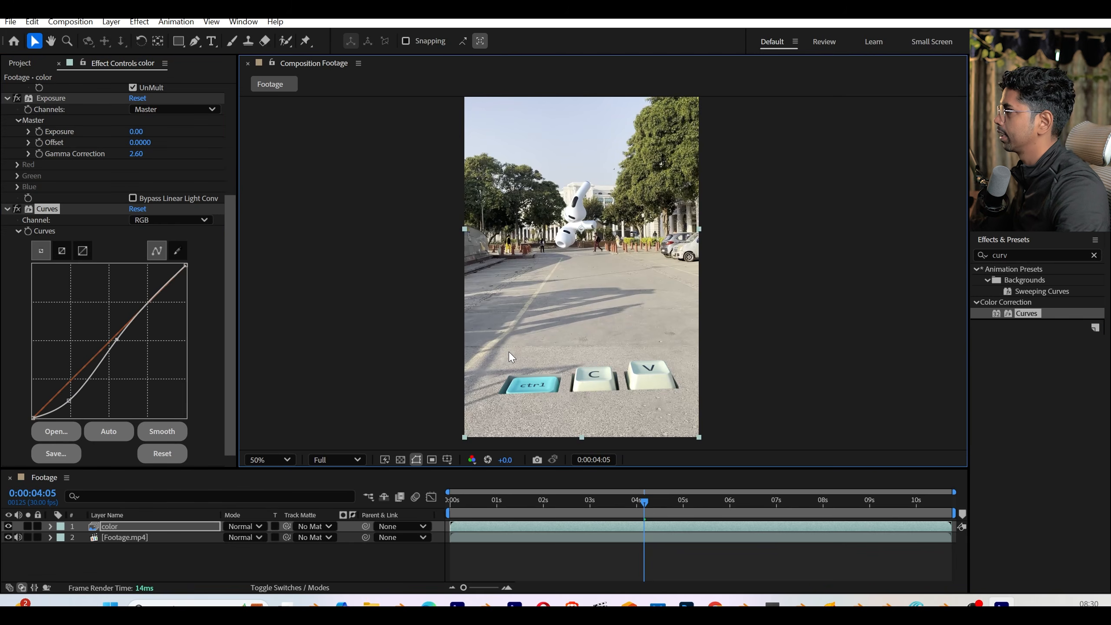
key("ctrl+s")
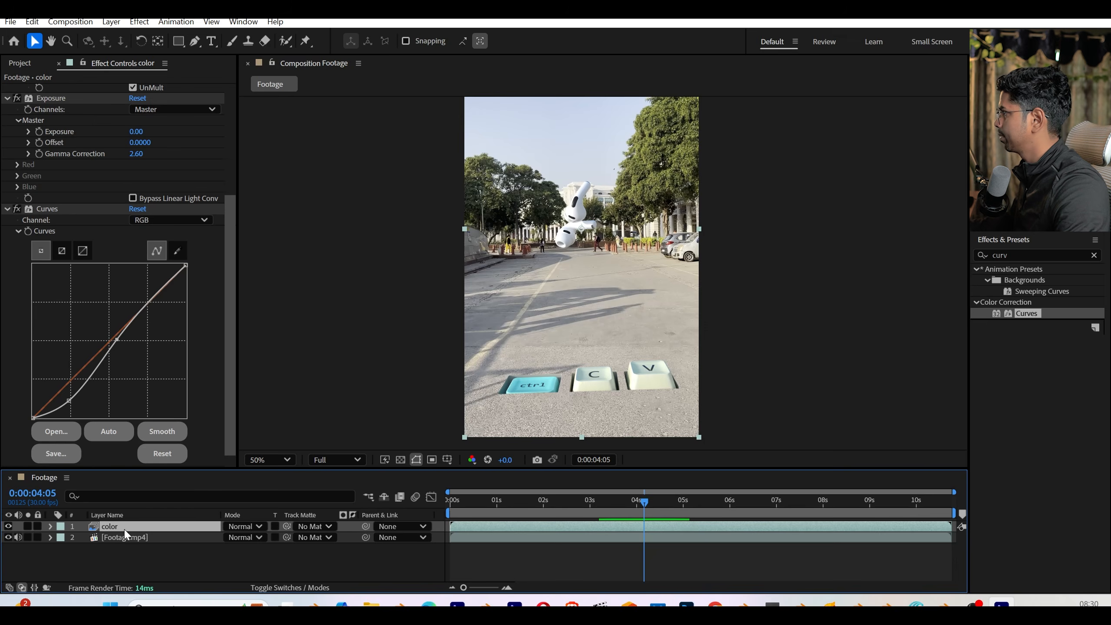
- Duplicate the color layer beneath the original and rename the copy Shadow
key("ctrl+d")
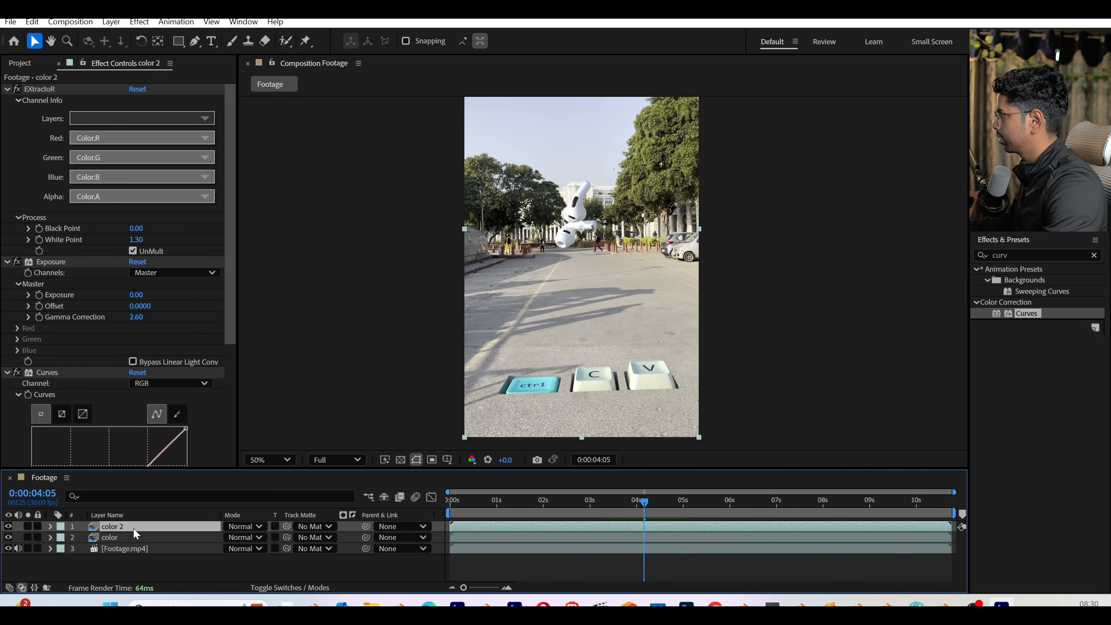
key("ctrl+bracketleft")
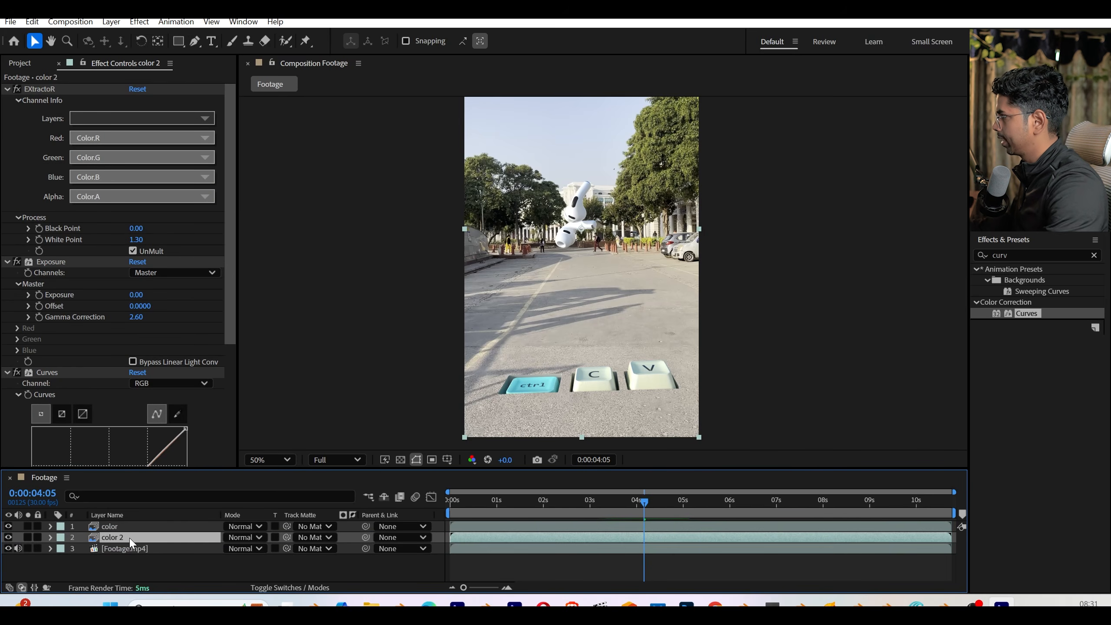
key("Return")
type("S")
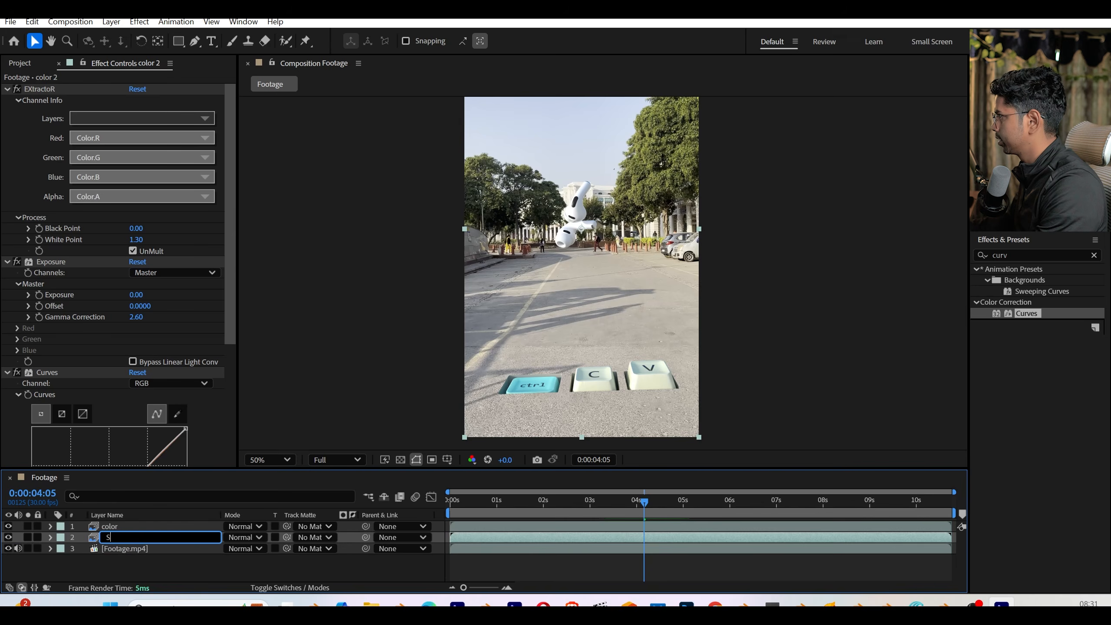
type("ghadow")
key("Return")
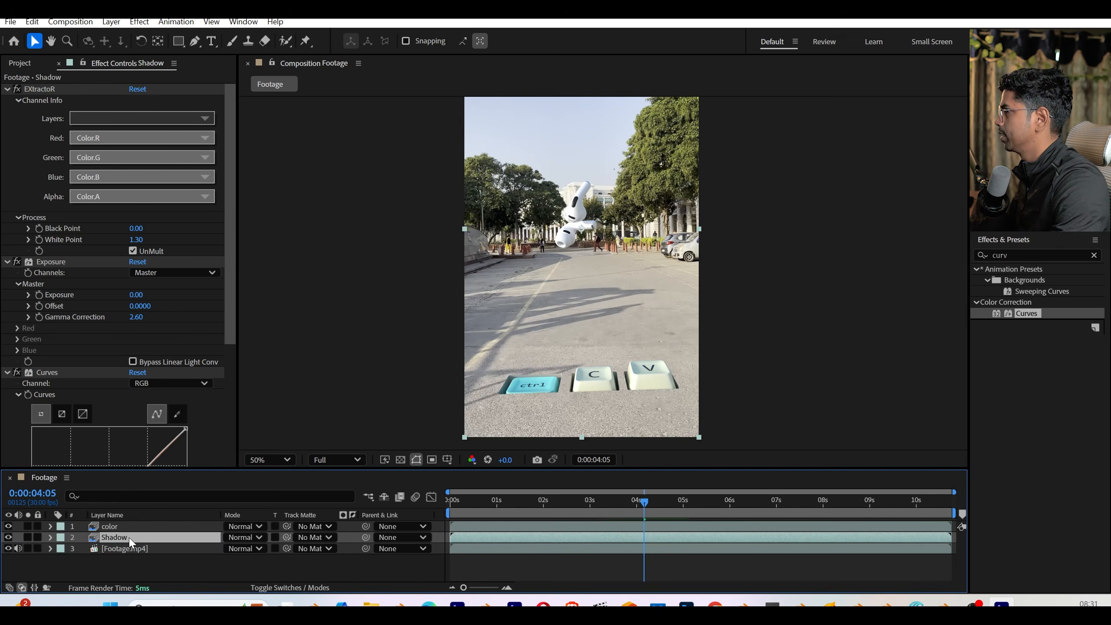
- On the Shadow layer, disable Exposure and Curves and assign the Shadow.Shadow pass to EXtractoR's red, green, blue and alpha channels
left_click(6, 372)
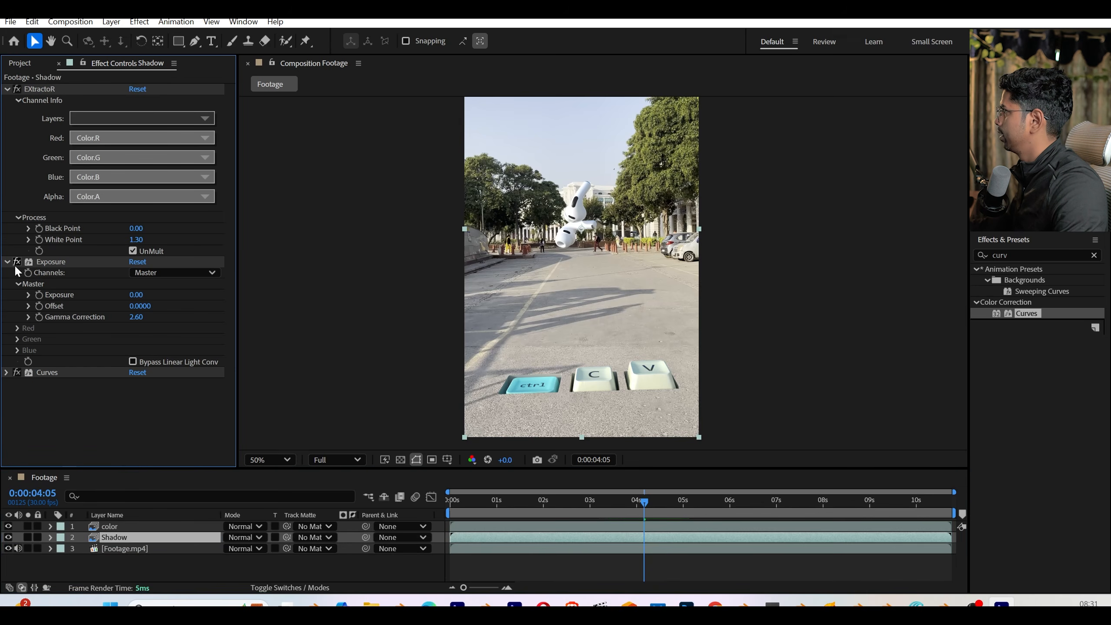
left_click(18, 262)
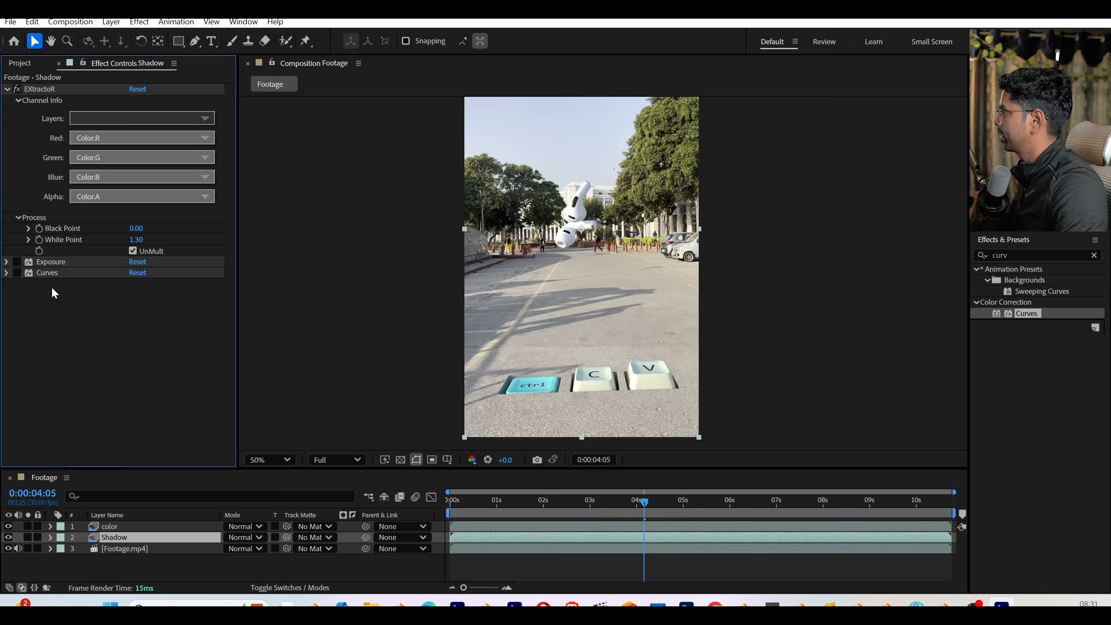
left_click(140, 118)
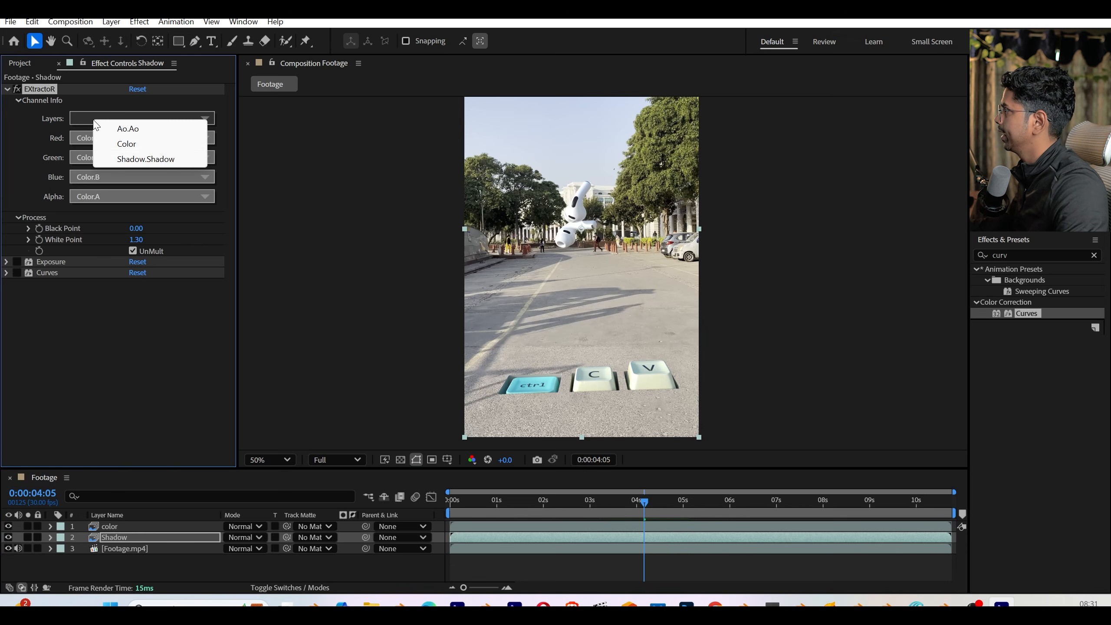
left_click(159, 158)
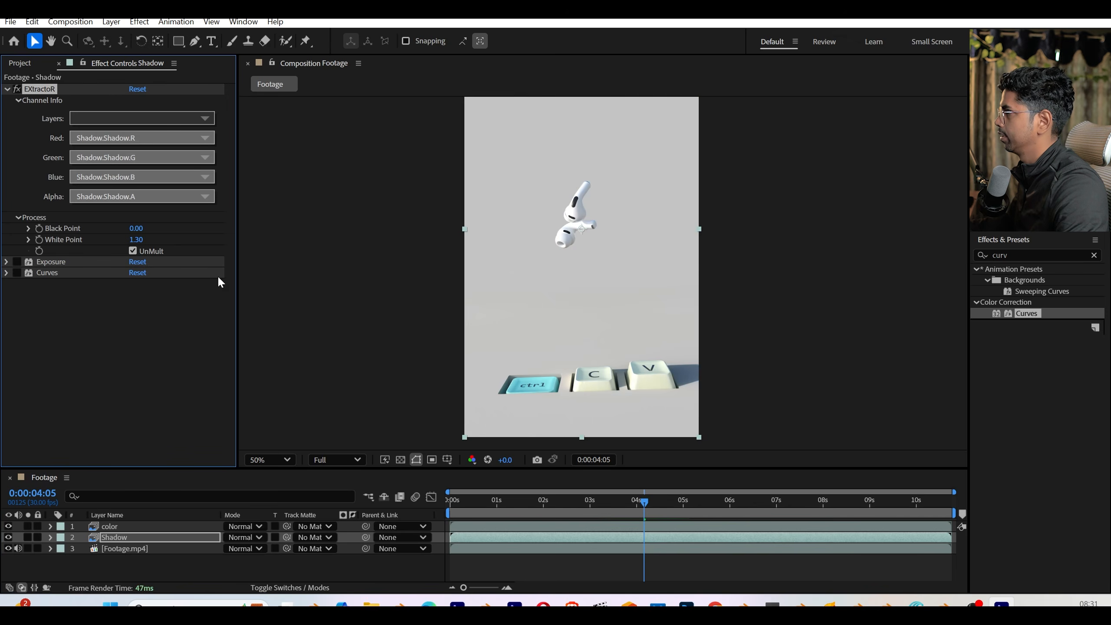
- Inspect the Shadow layer in solo, set its blending mode to Multiply, and turn solo off
middle_click_drag(691, 391, 682, 379)
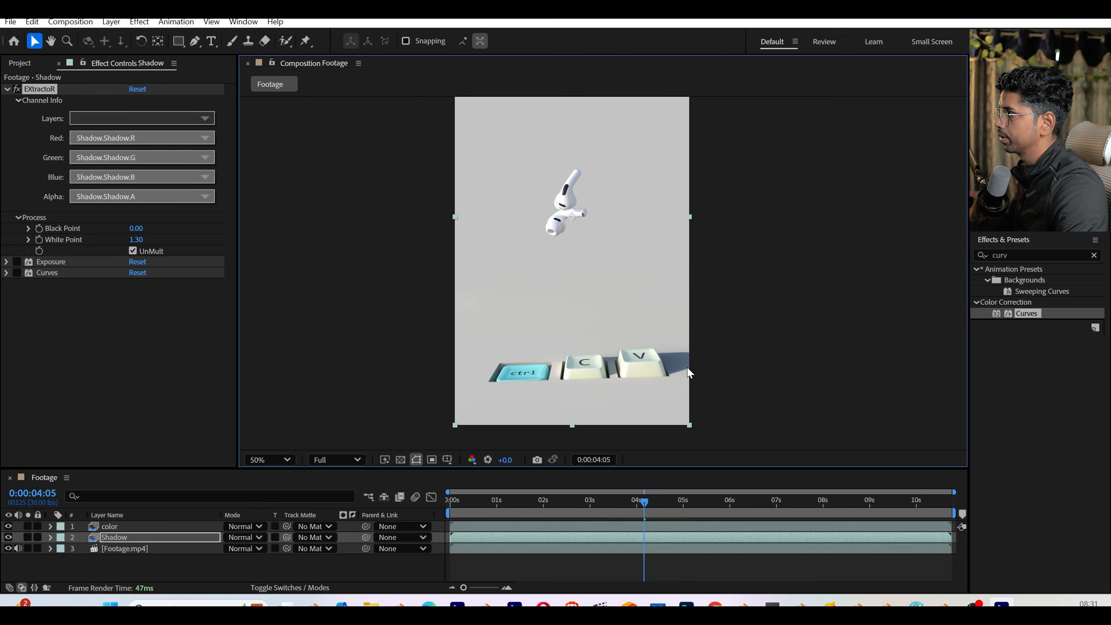
left_click(28, 537)
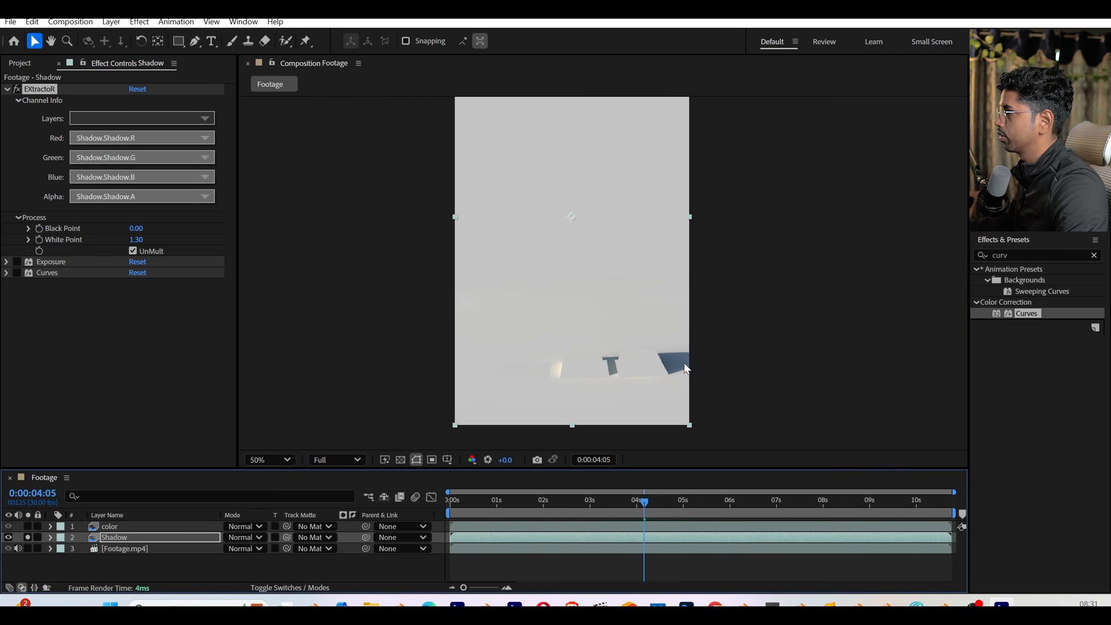
left_click(243, 537)
left_click(319, 75)
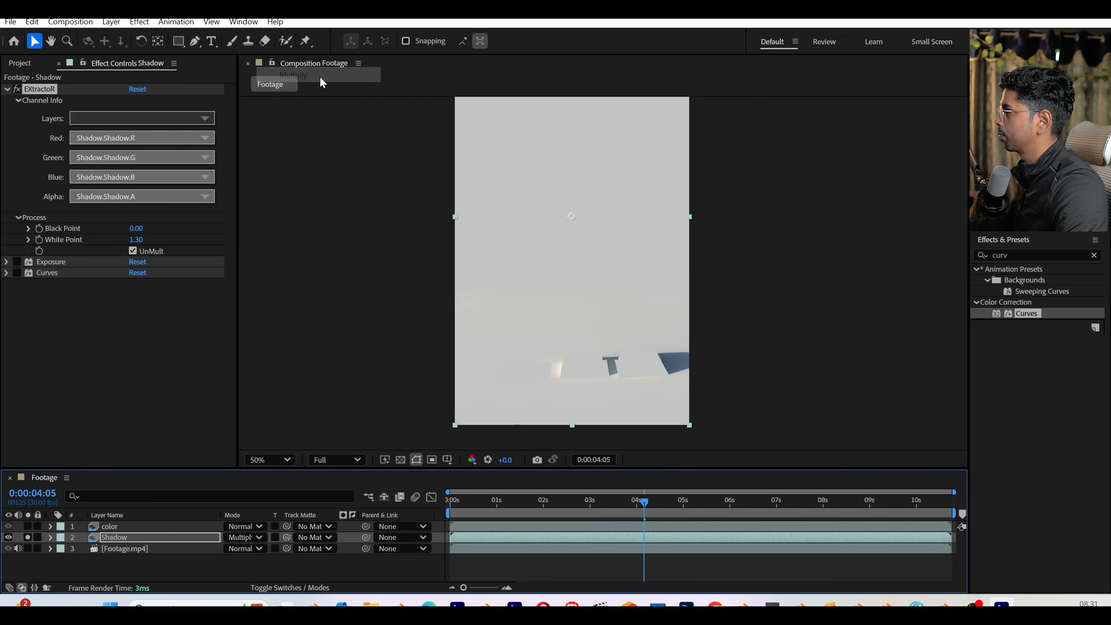
left_click(27, 537)
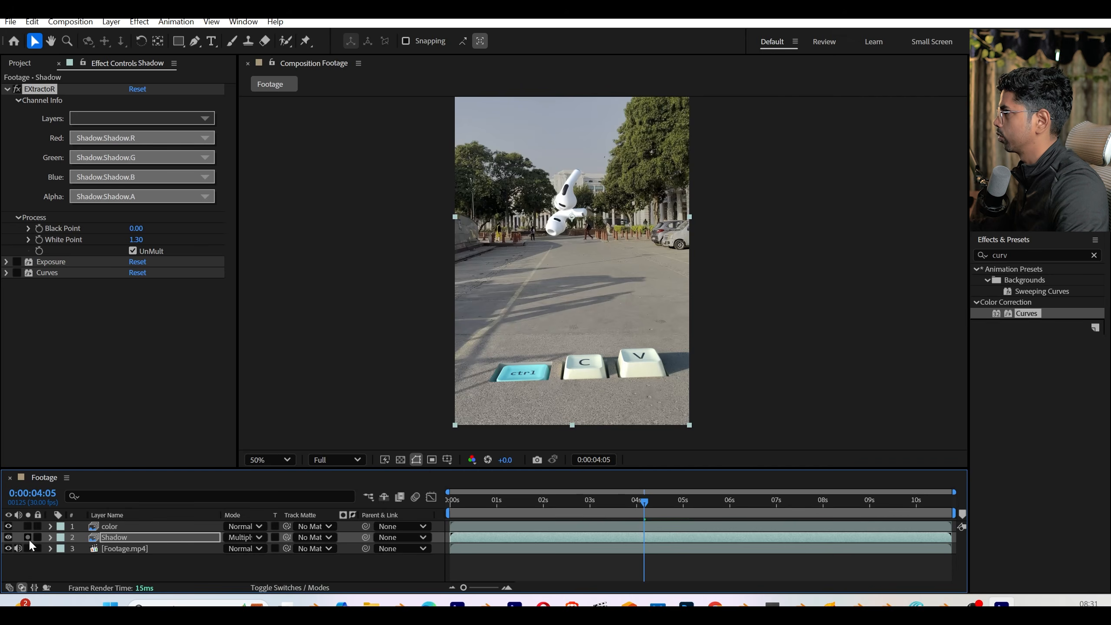
- Compare the footage brightness and keycap shadows with the Shadow layer hidden and visible
left_click(8, 538)
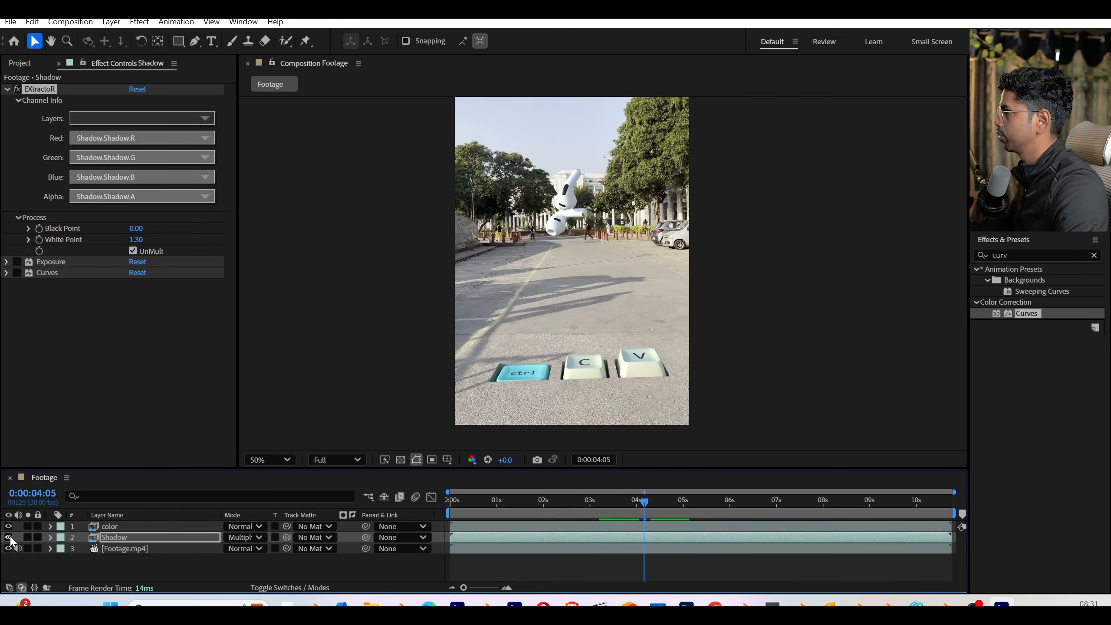
left_click(8, 537)
middle_click_drag(497, 270, 507, 284)
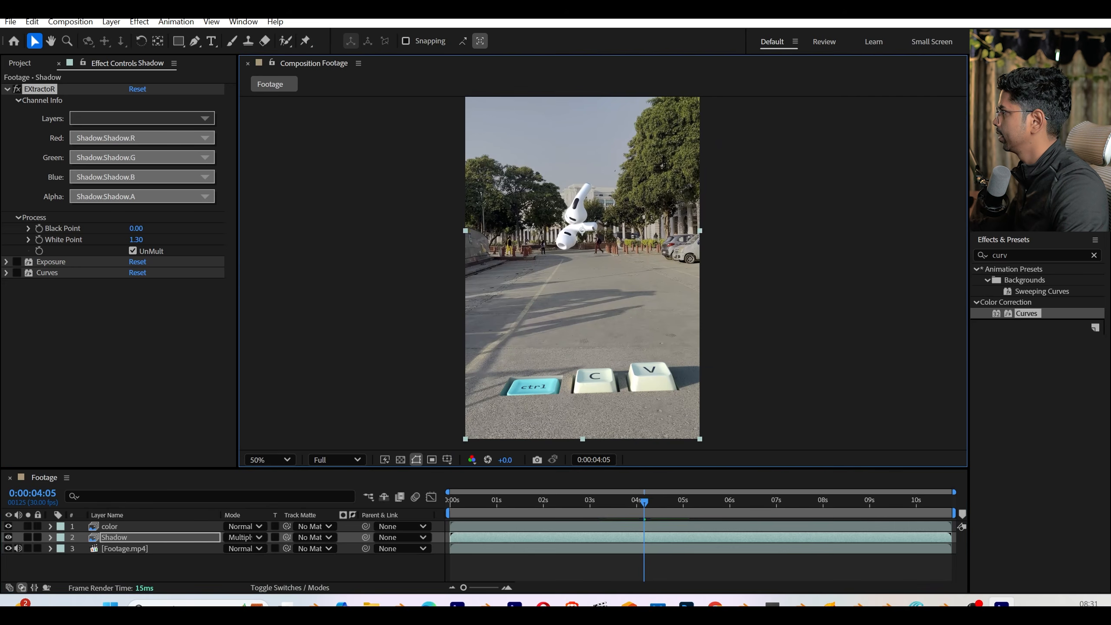
left_click(8, 537)
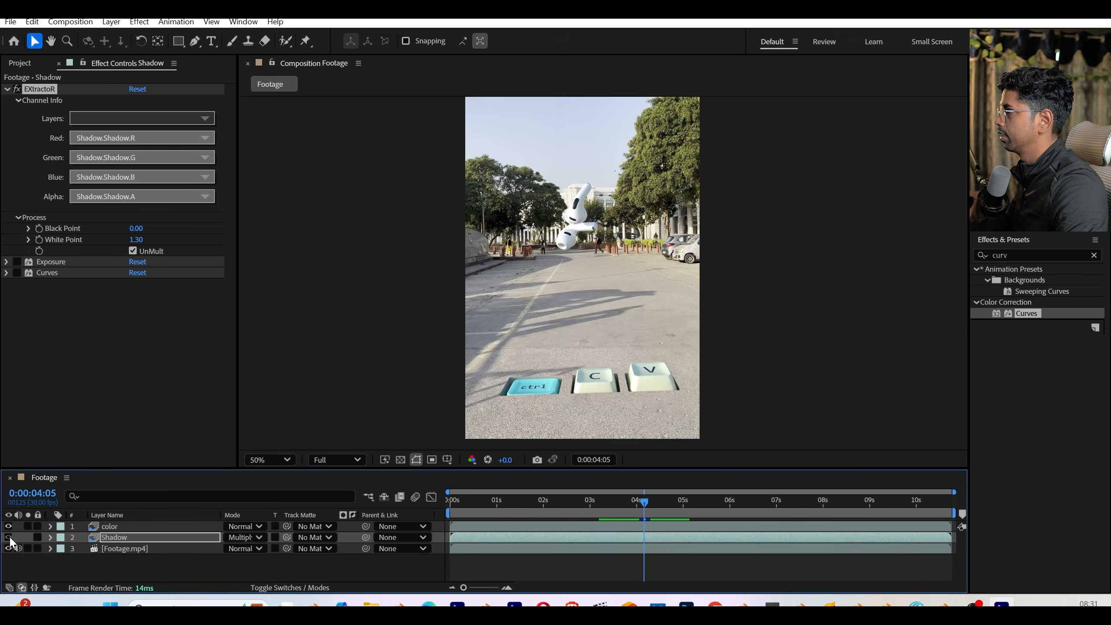
left_click(9, 538)
left_click(8, 537)
left_click(9, 538)
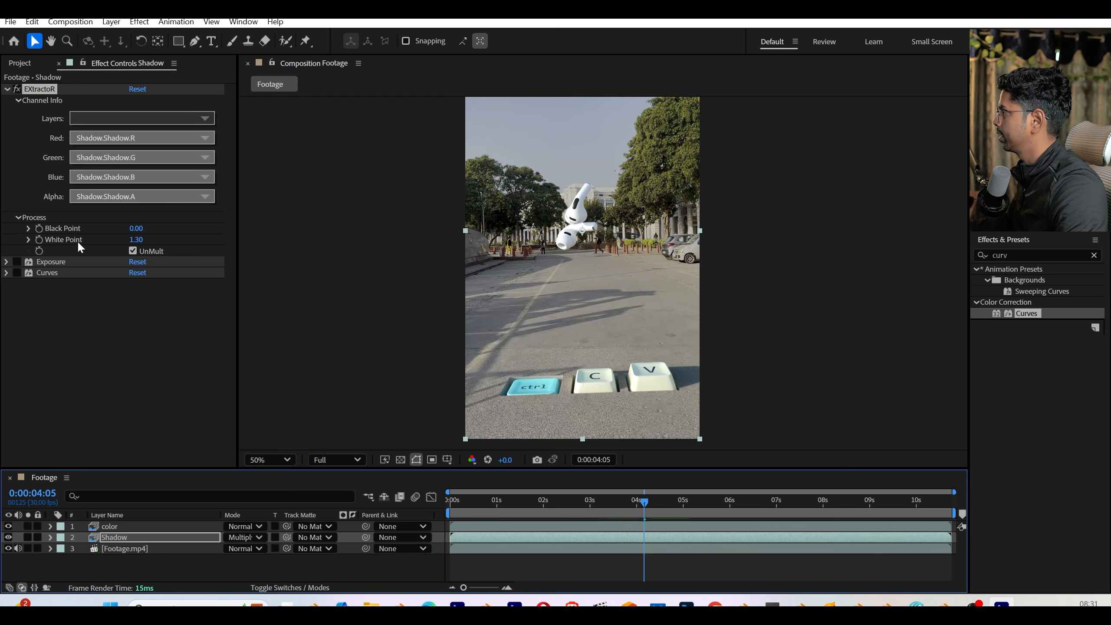
- Set the Shadow layer's EXtractoR white point to 1.00 and check the composite with the layer hidden and visible
left_click(137, 240)
type("1")
key("Return")
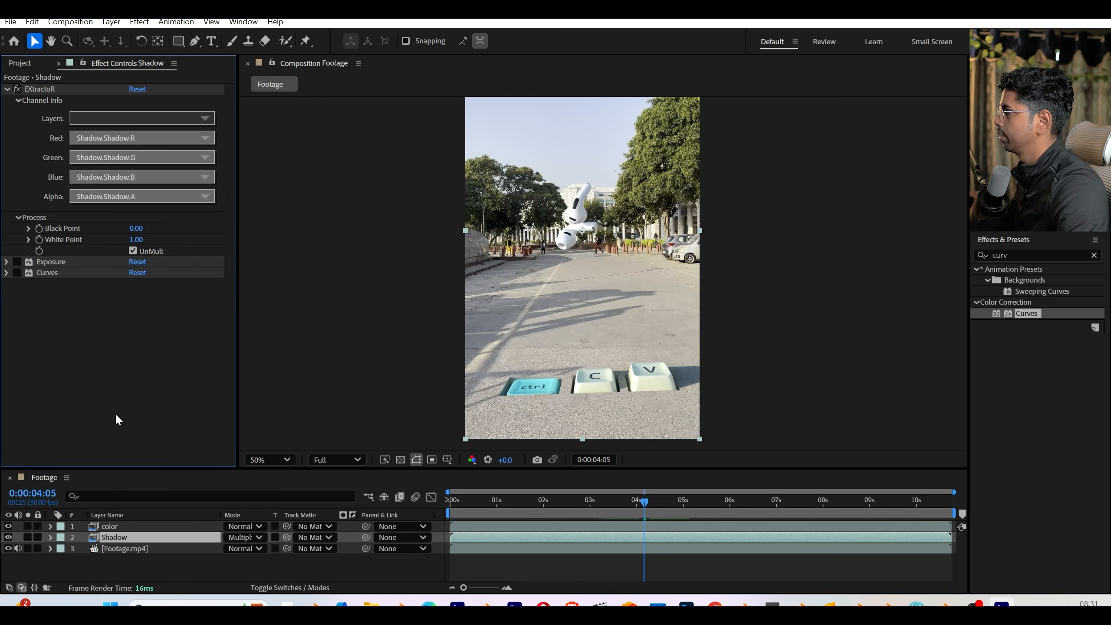
left_click(9, 538)
left_click(9, 537)
left_click(8, 538)
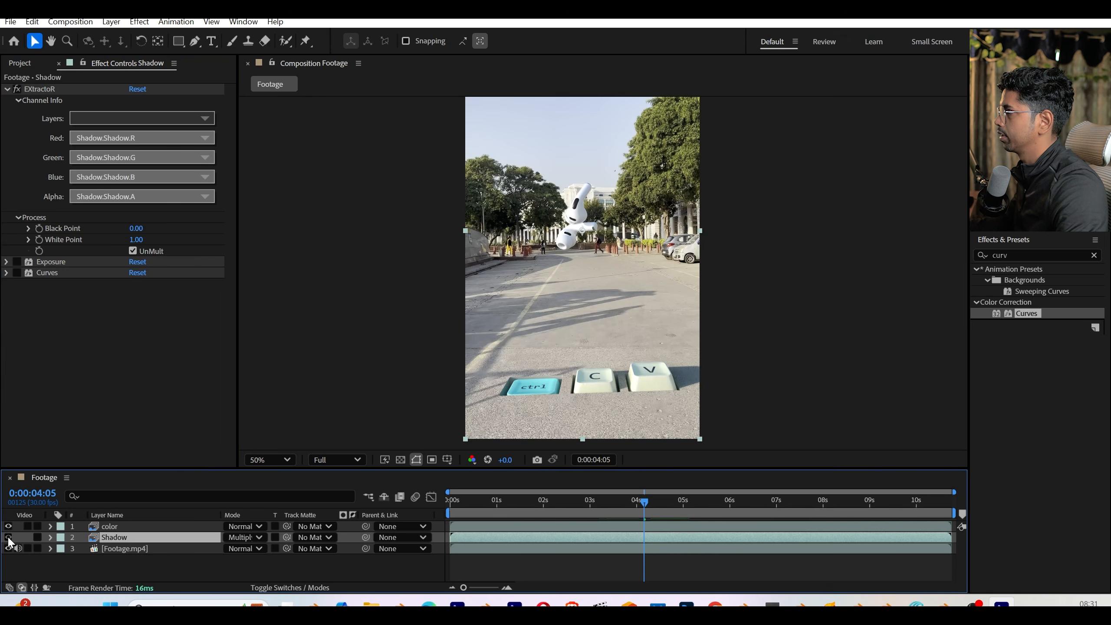
left_click(8, 538)
left_click(8, 537)
left_click(8, 538)
left_click(8, 538)
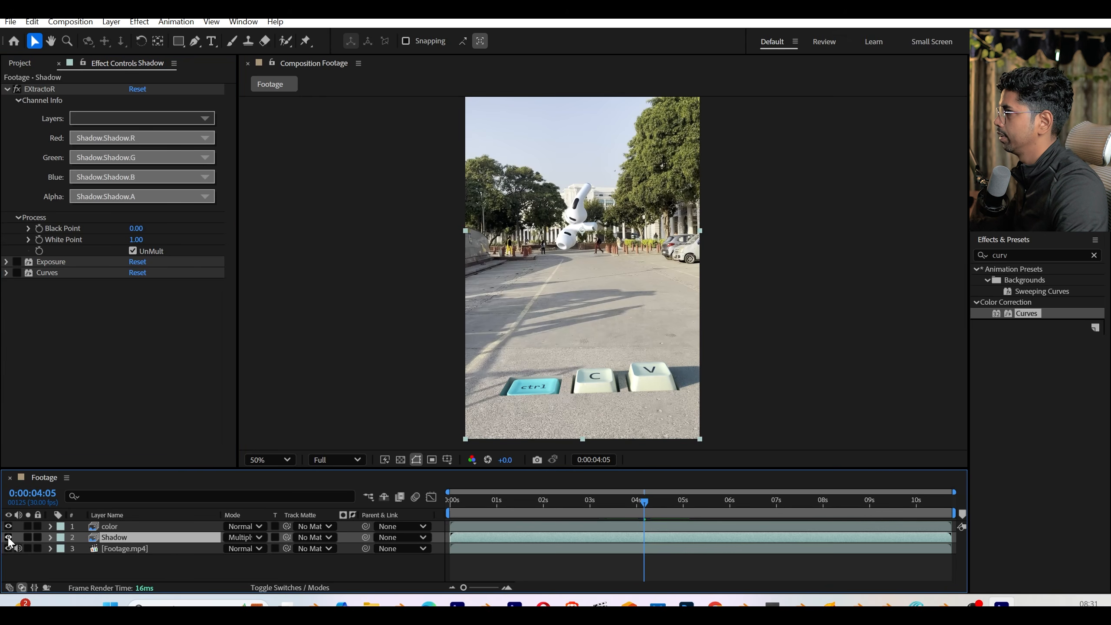
- Re-enable the Shadow layer's Exposure effect and lower its gamma correction to 1.72
left_click(16, 261)
left_click(6, 262)
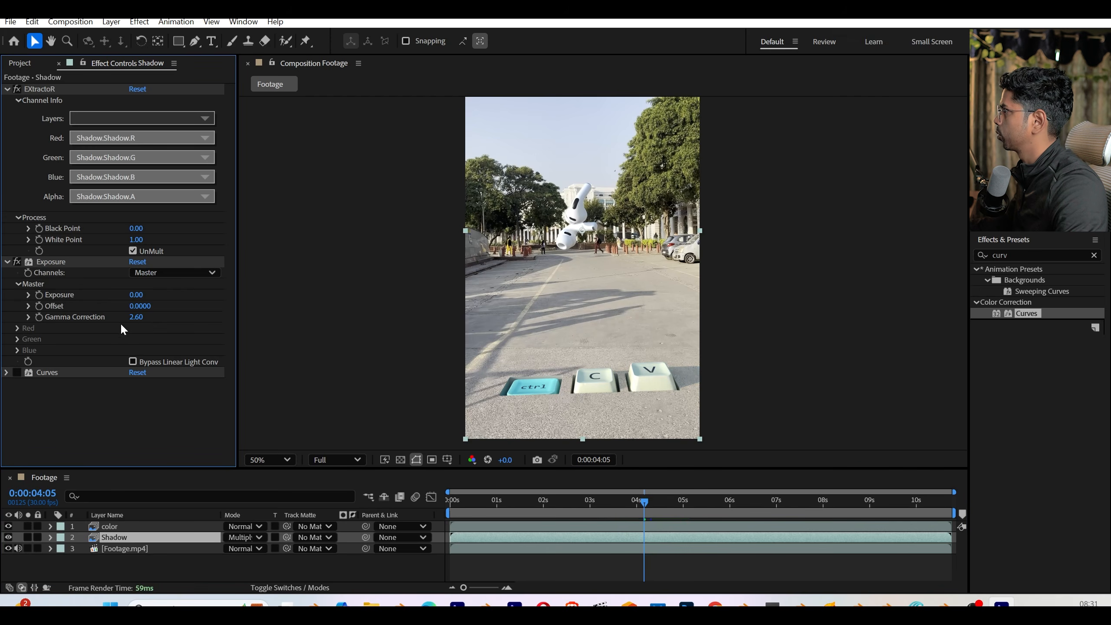
left_click_drag(143, 317, 92, 328)
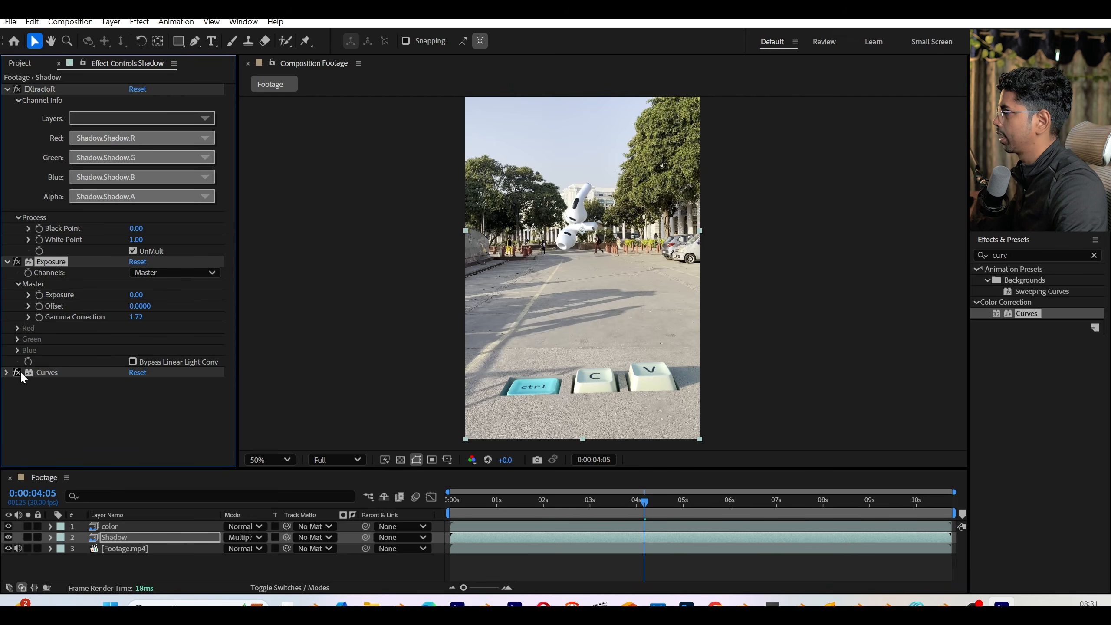
- Slightly raise the lower point of the Shadow layer's RGB curve and check the composite at 0:00:04:03
left_click(7, 372)
scroll(75, 379, "down", 3)
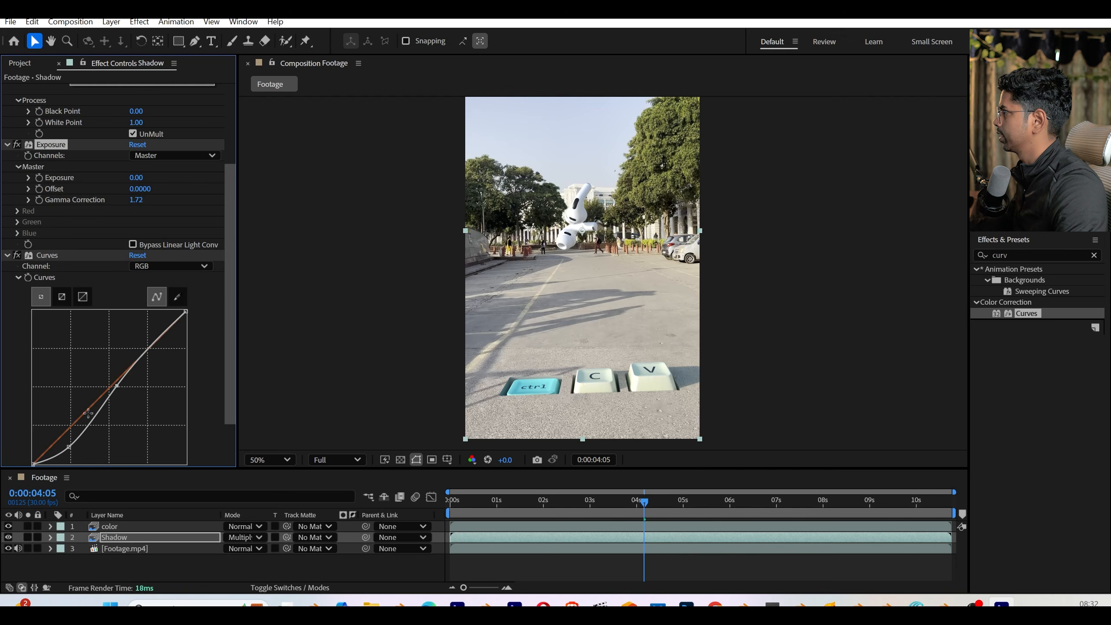
left_click_drag(67, 446, 66, 439)
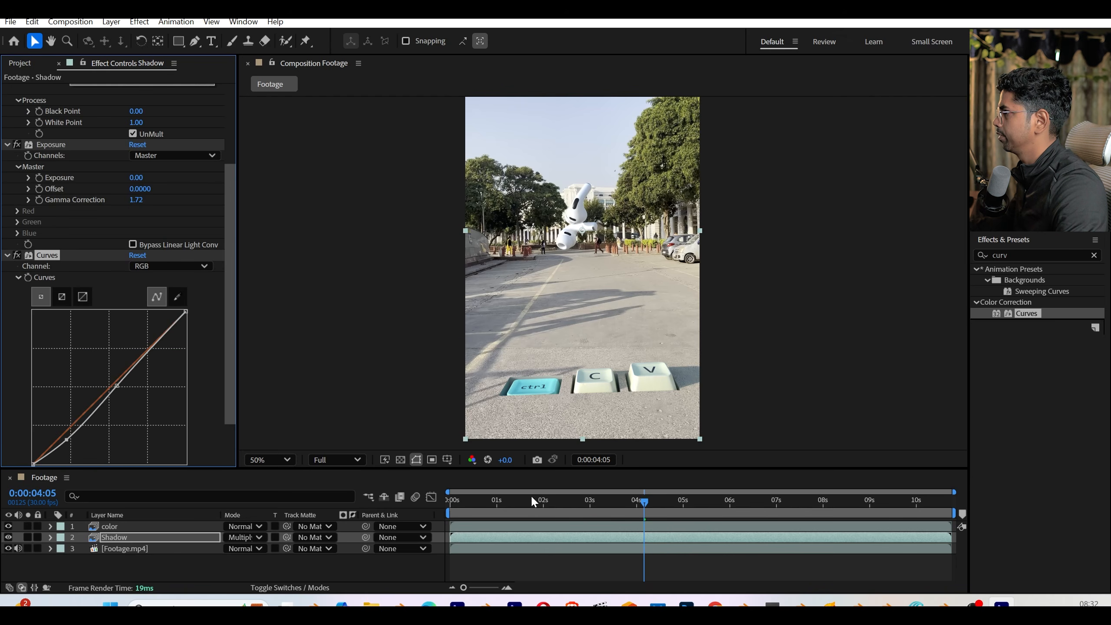
left_click_drag(484, 504, 481, 505)
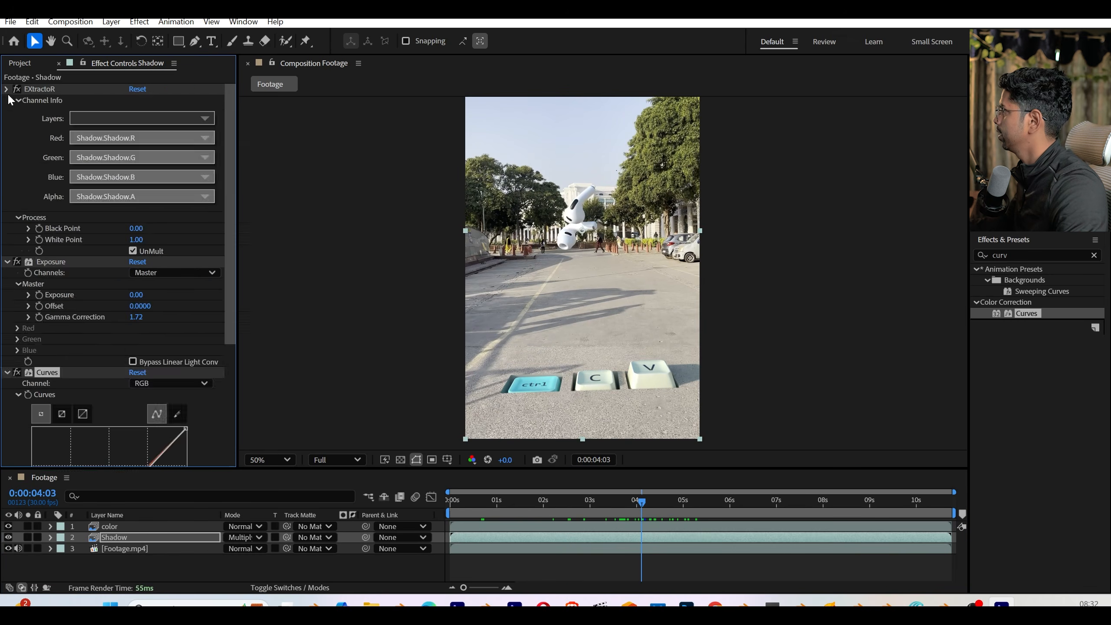
left_click(6, 89)
left_click(7, 100)
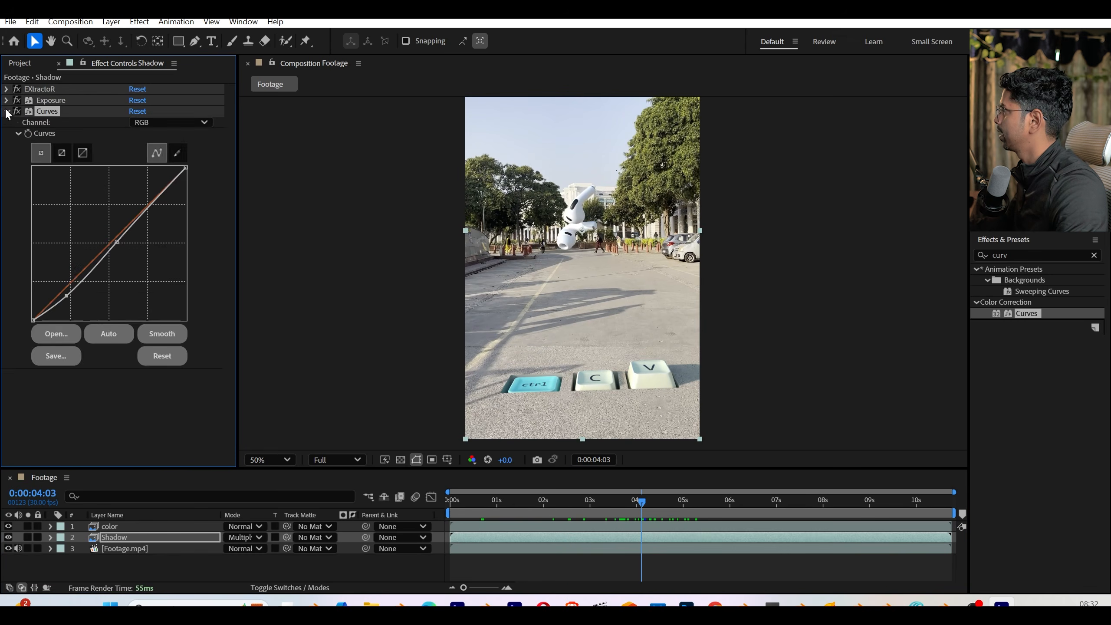
left_click(7, 111)
- Duplicate the color layer and rename the copy ao
left_click(123, 528)
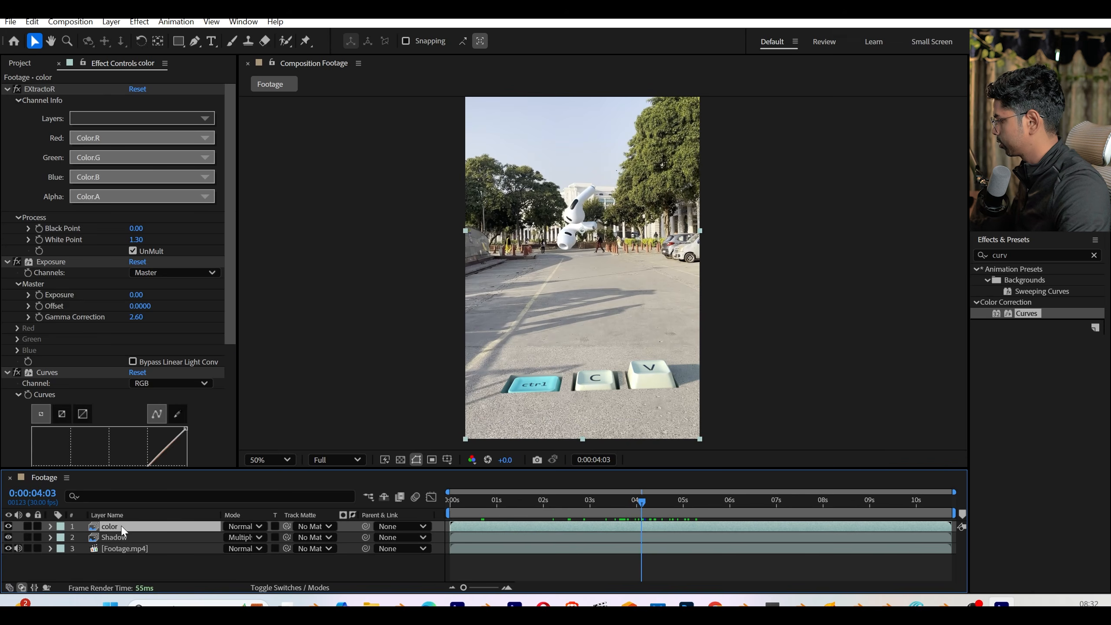
key("ctrl+d")
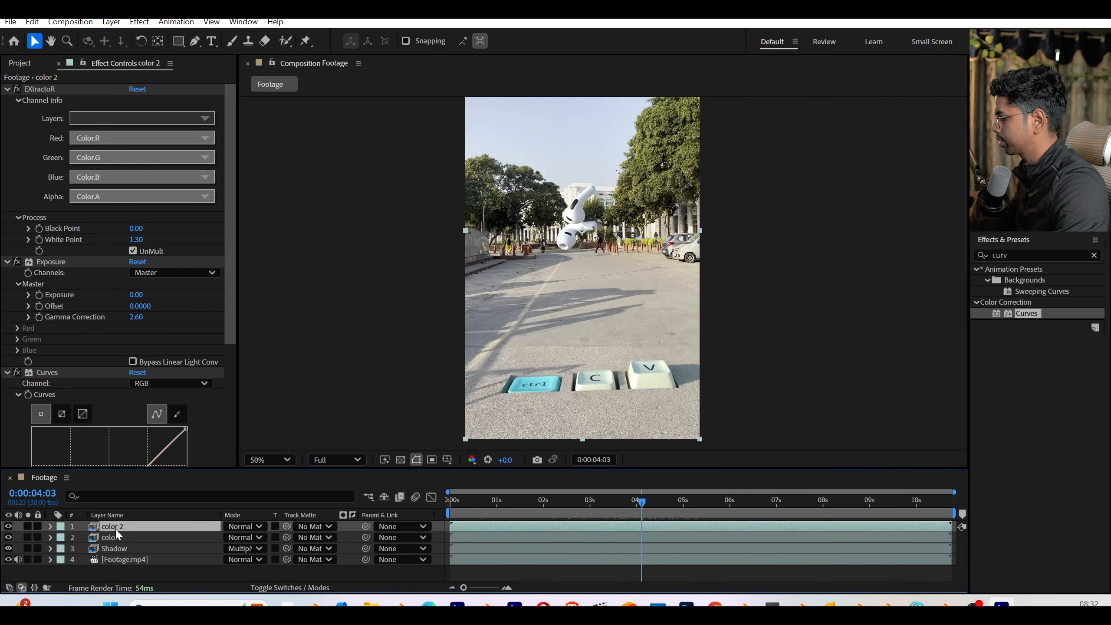
key("Return")
type("ao")
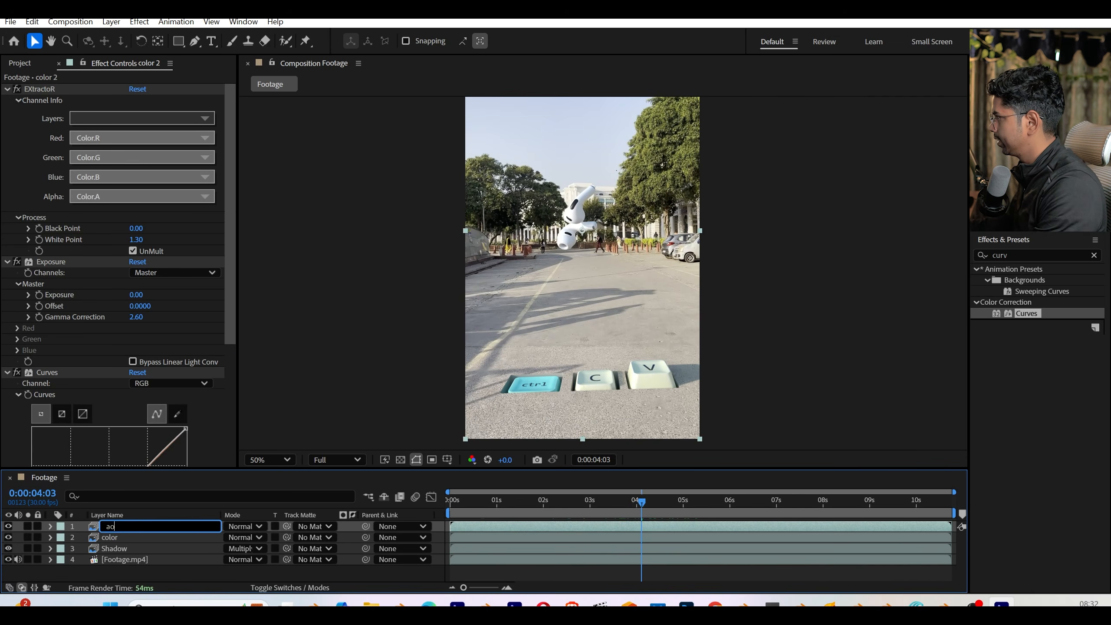
key("Return")
- Disable the ao layer's Exposure and Curves effects and load the Ao.Ao pass in its EXtractoR, inspecting it in solo
left_click(7, 262)
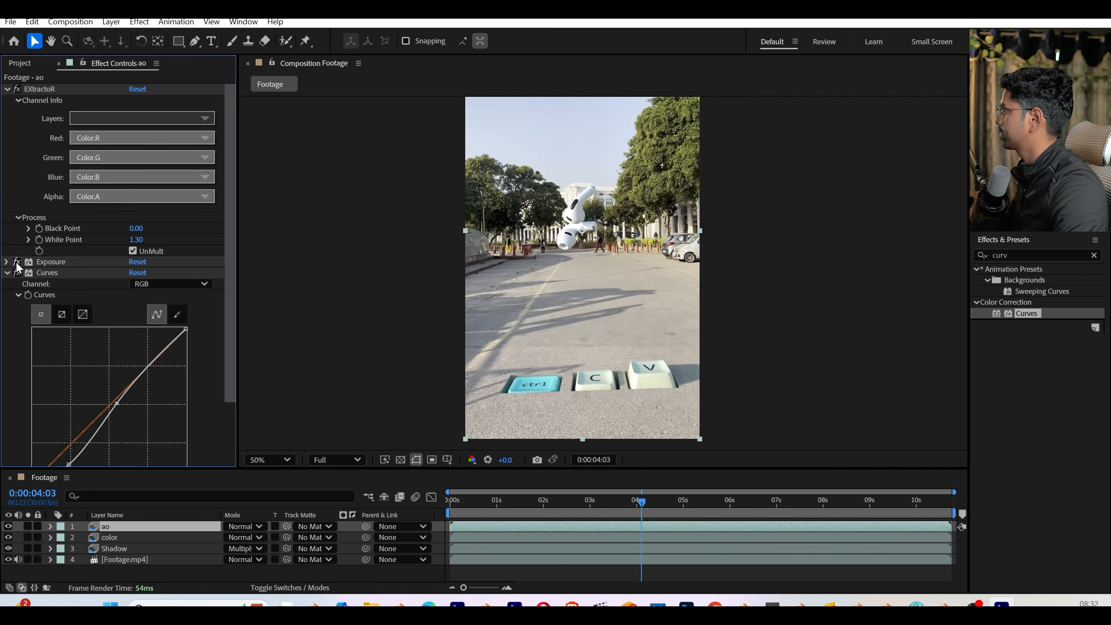
left_click(6, 272)
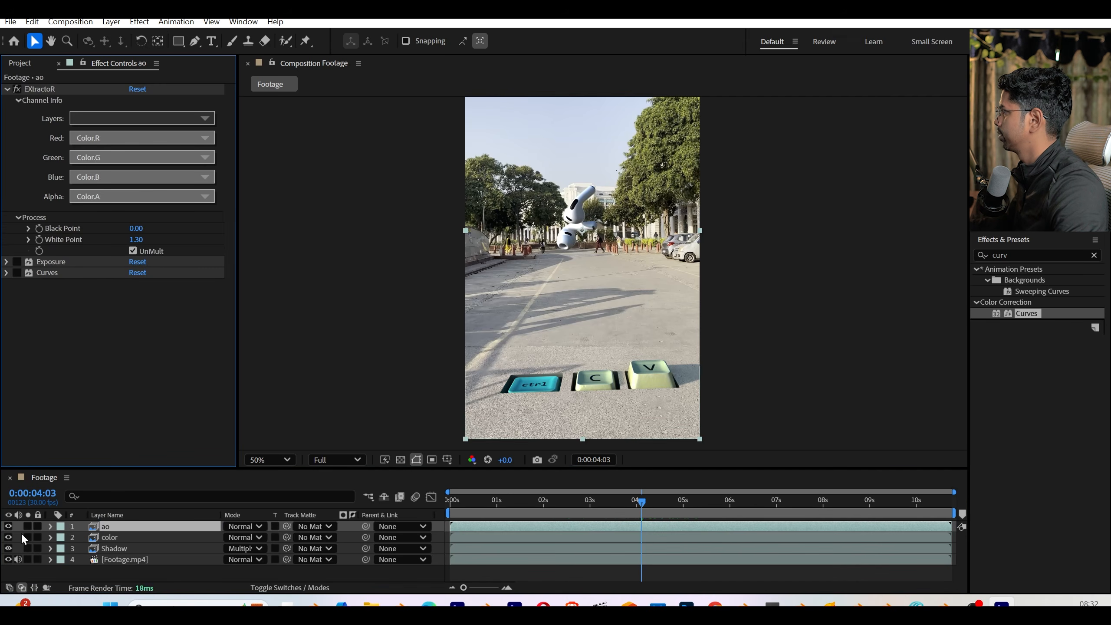
left_click(27, 526)
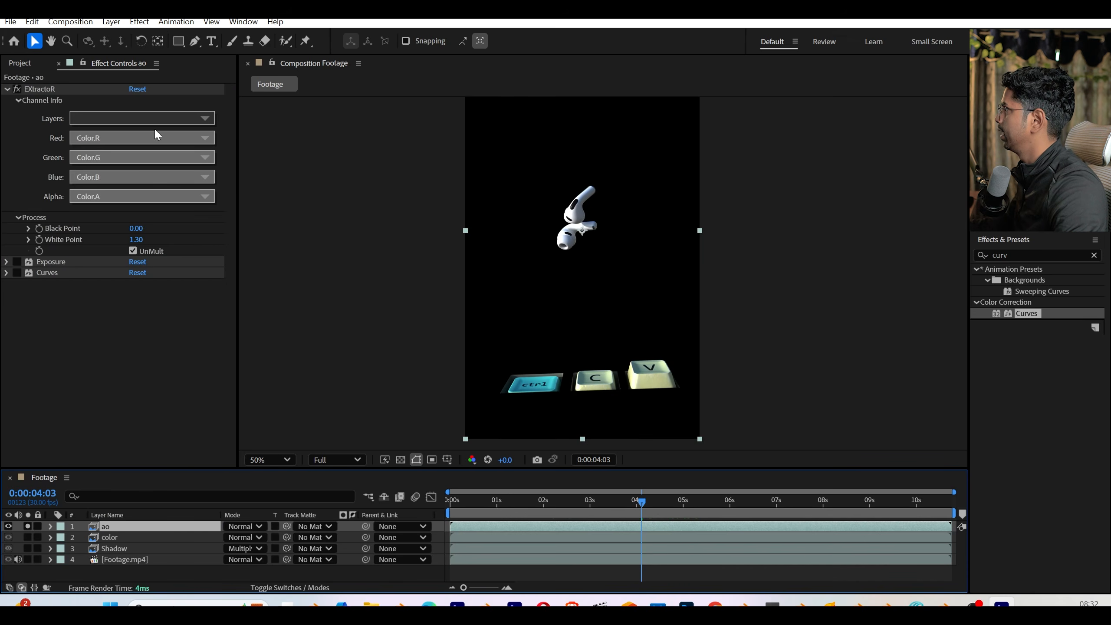
left_click(127, 119)
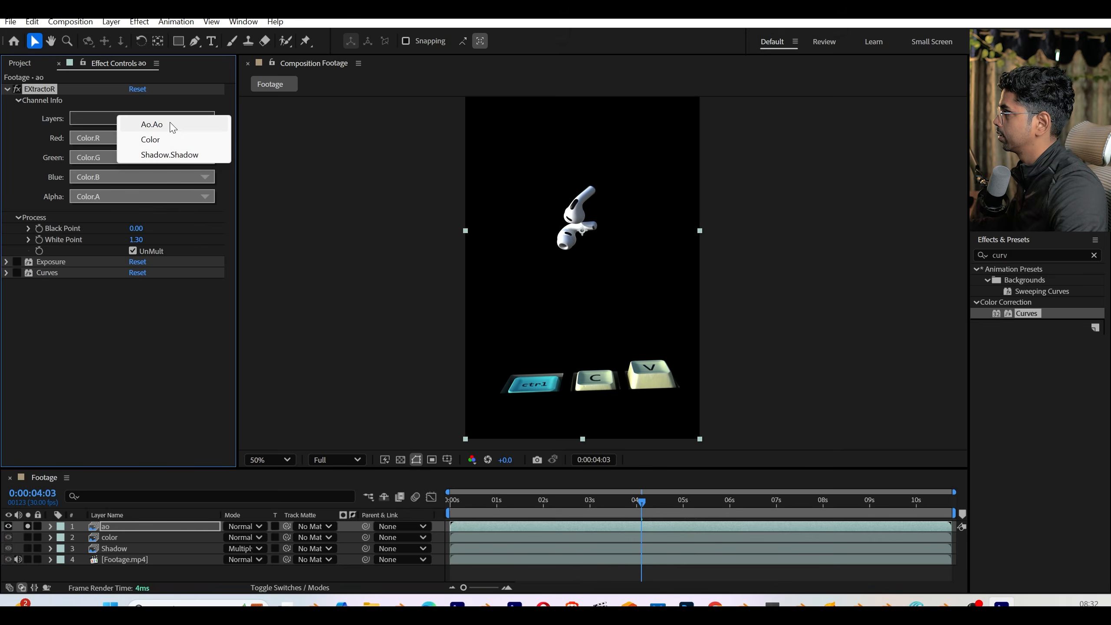
left_click(153, 125)
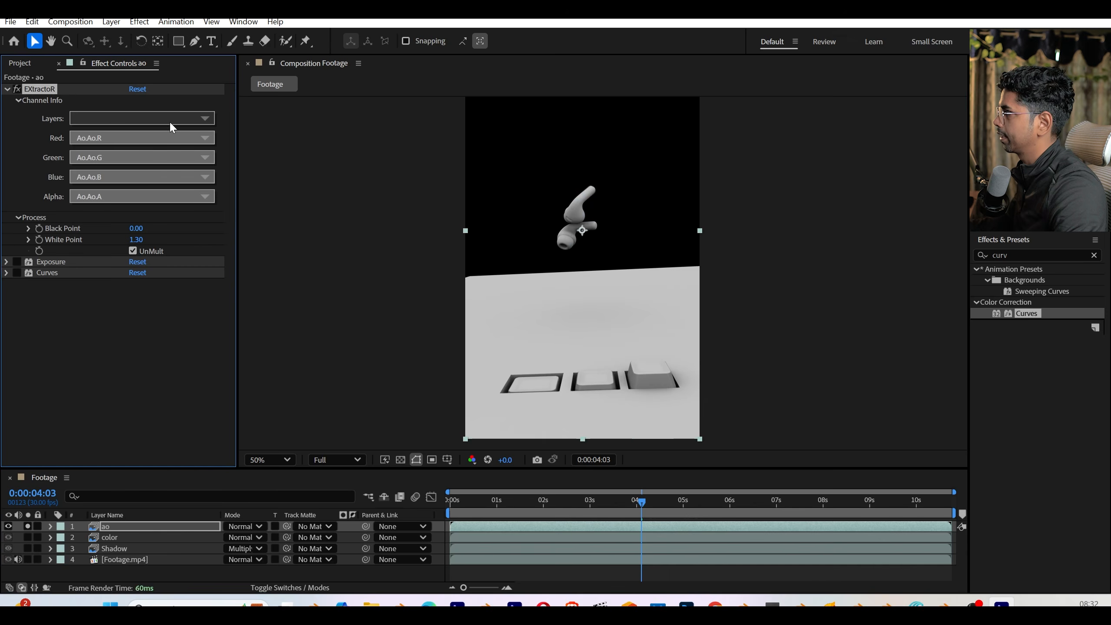
left_click(27, 526)
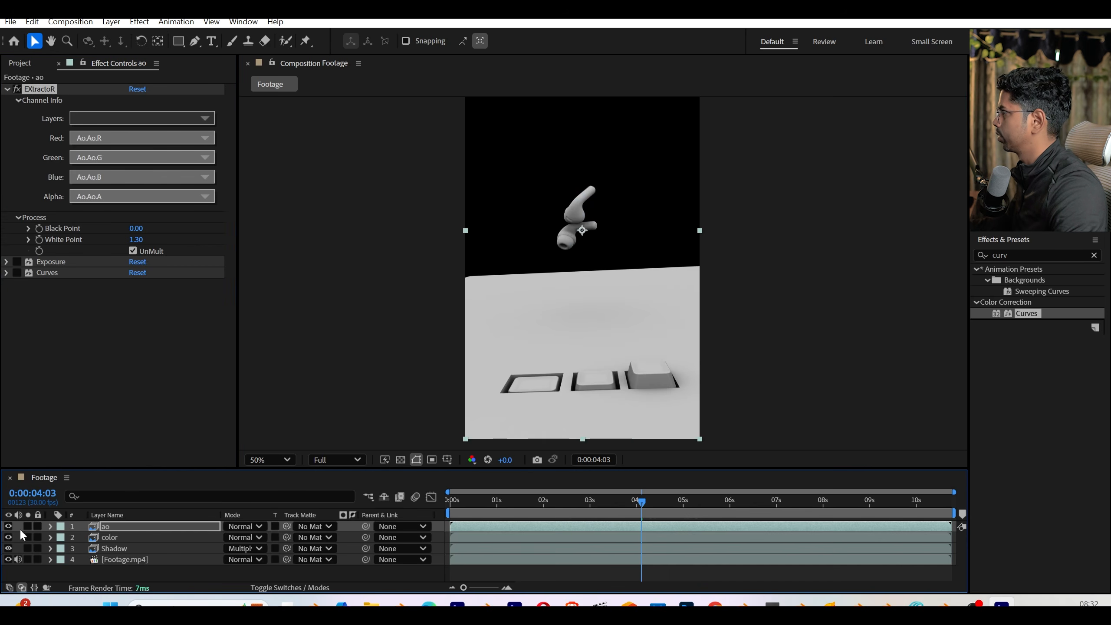
- Set the ao layer to Multiply with Color.A as its EXtractoR alpha channel, and compare the composite with the layer hidden and visible
left_click(241, 526)
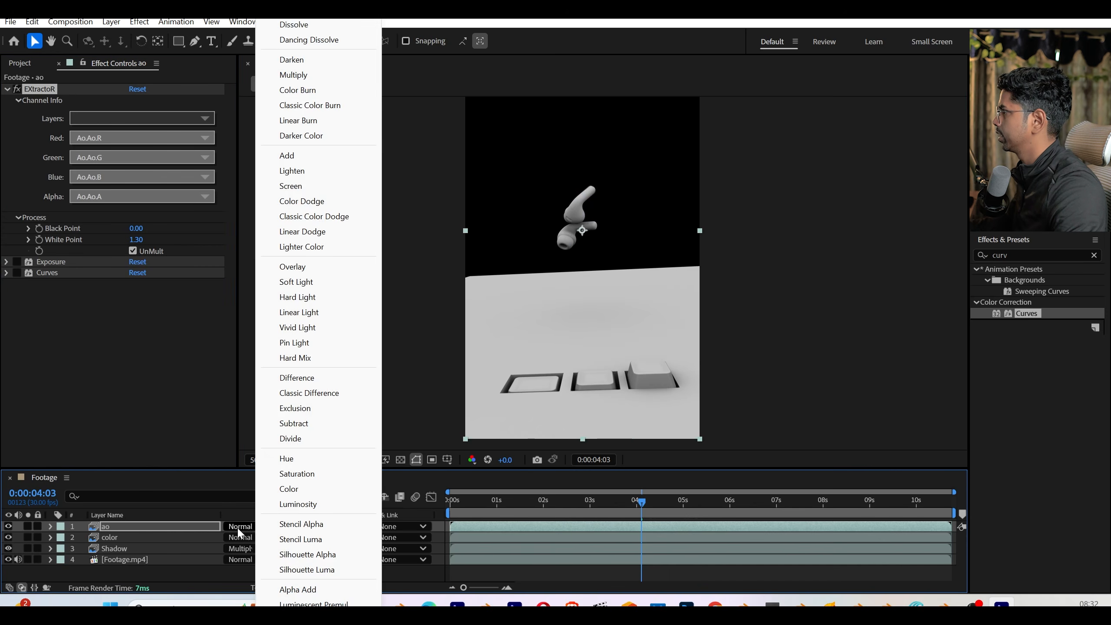
left_click(322, 75)
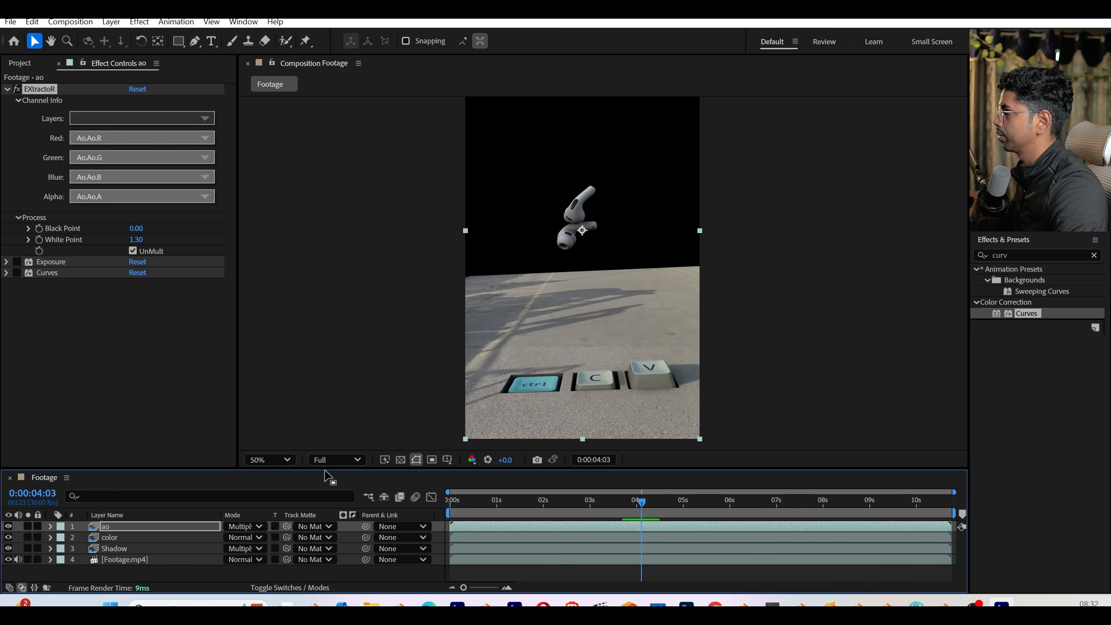
left_click(28, 537)
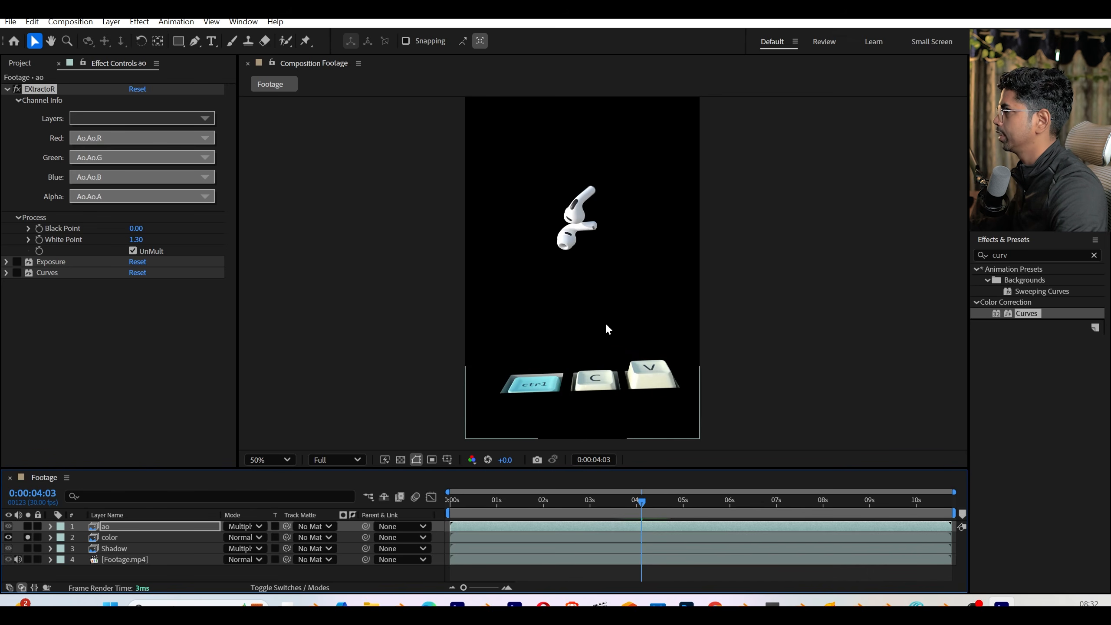
left_click(27, 537)
left_click(94, 202)
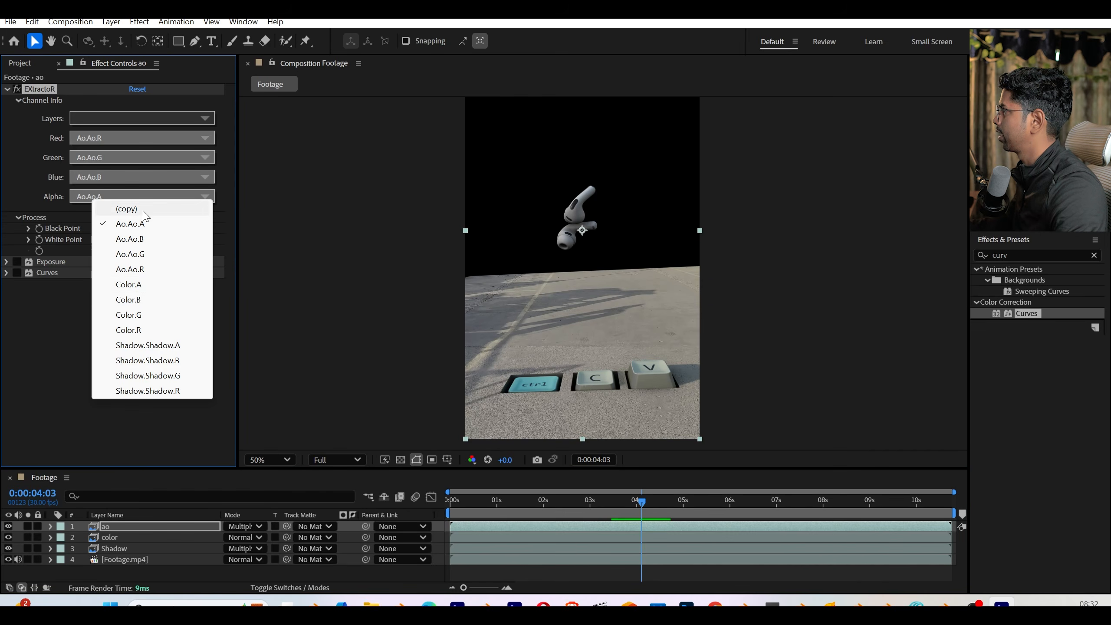
left_click(138, 287)
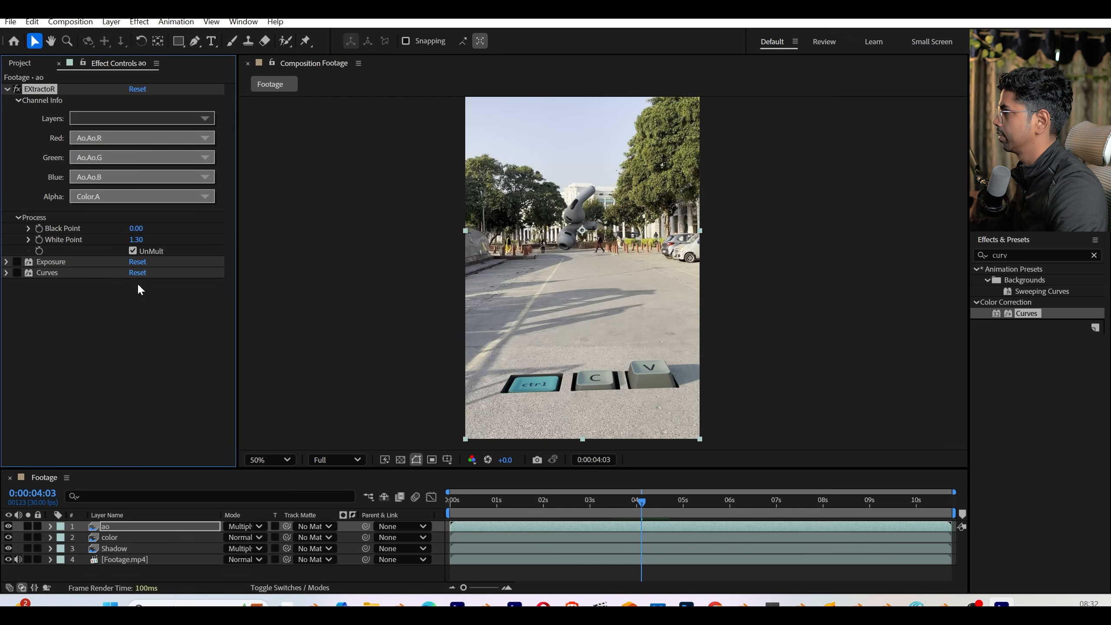
left_click(8, 526)
left_click(8, 526)
left_click(8, 526)
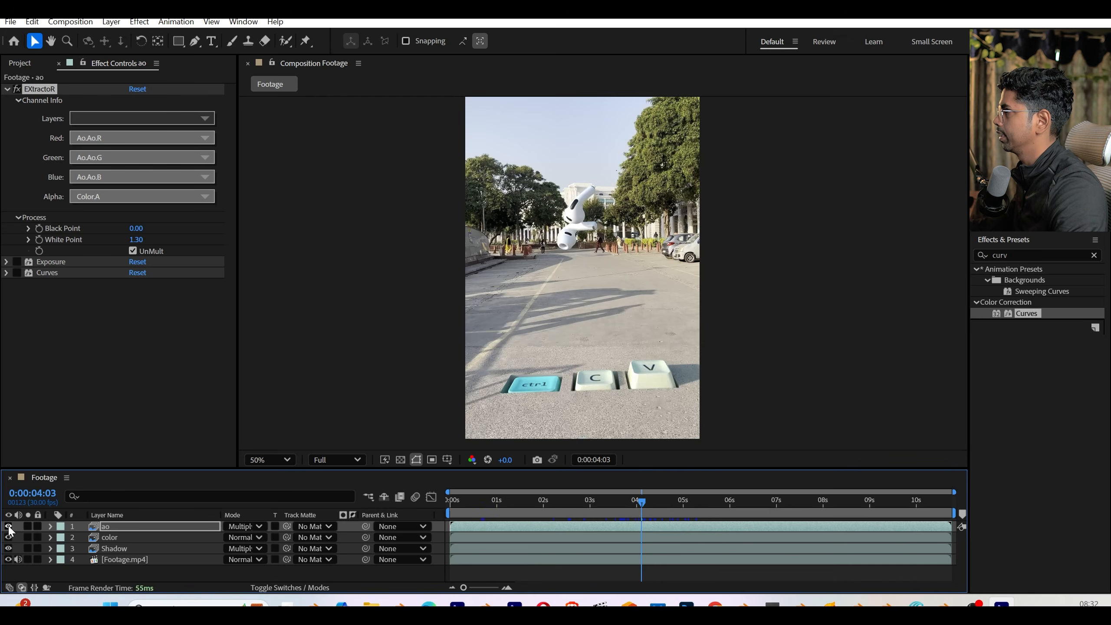
left_click(8, 527)
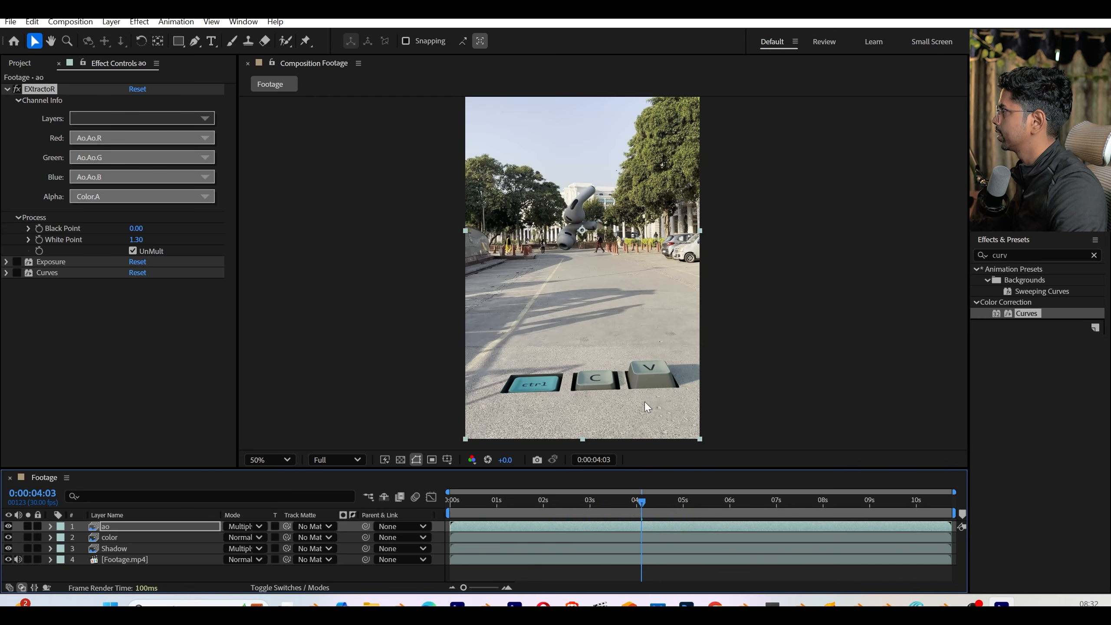
- Set the ao layer's EXtractoR white point to 1.00 and turn off UnMult
left_click(135, 240)
type("1")
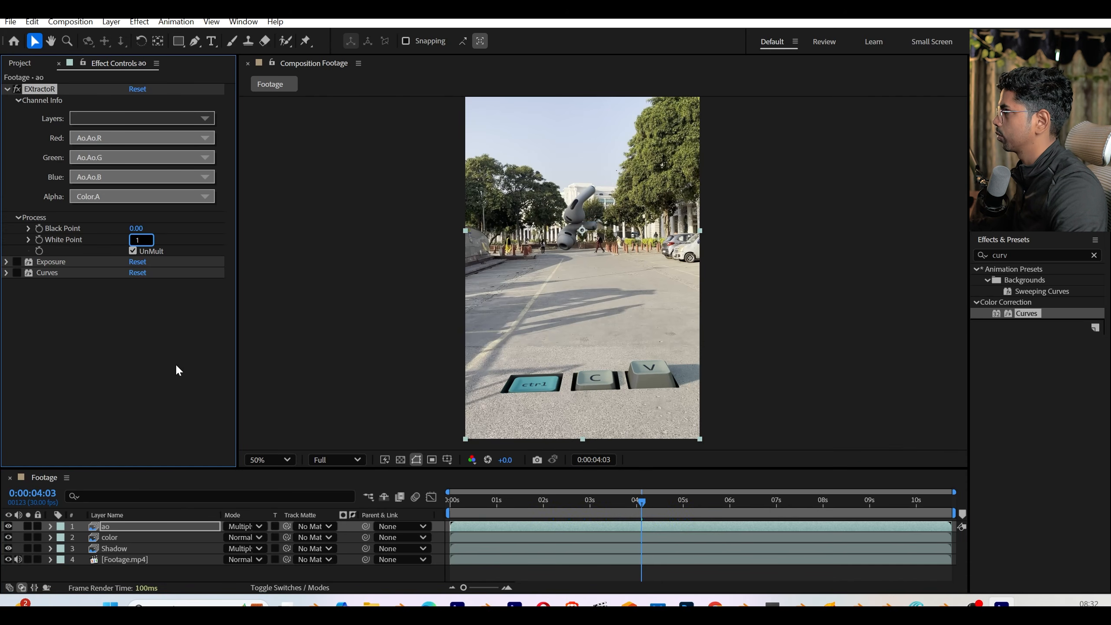
left_click(175, 365)
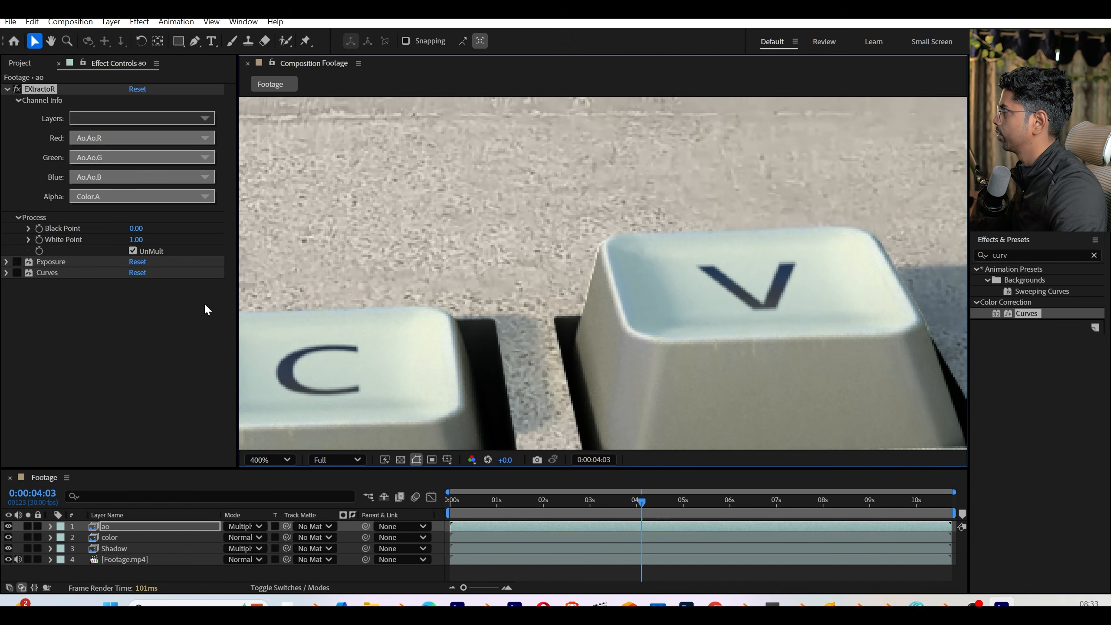
left_click(132, 251)
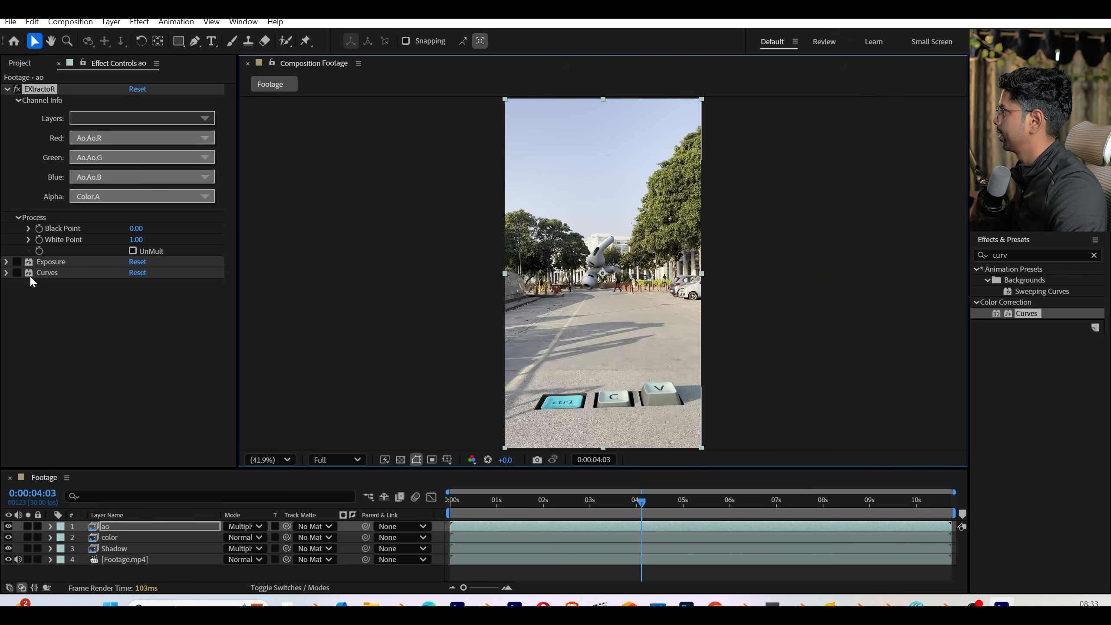
- Re-enable the ao layer's Exposure and Curves effects and raise the middle and lower points of its RGB curve
left_click(17, 262)
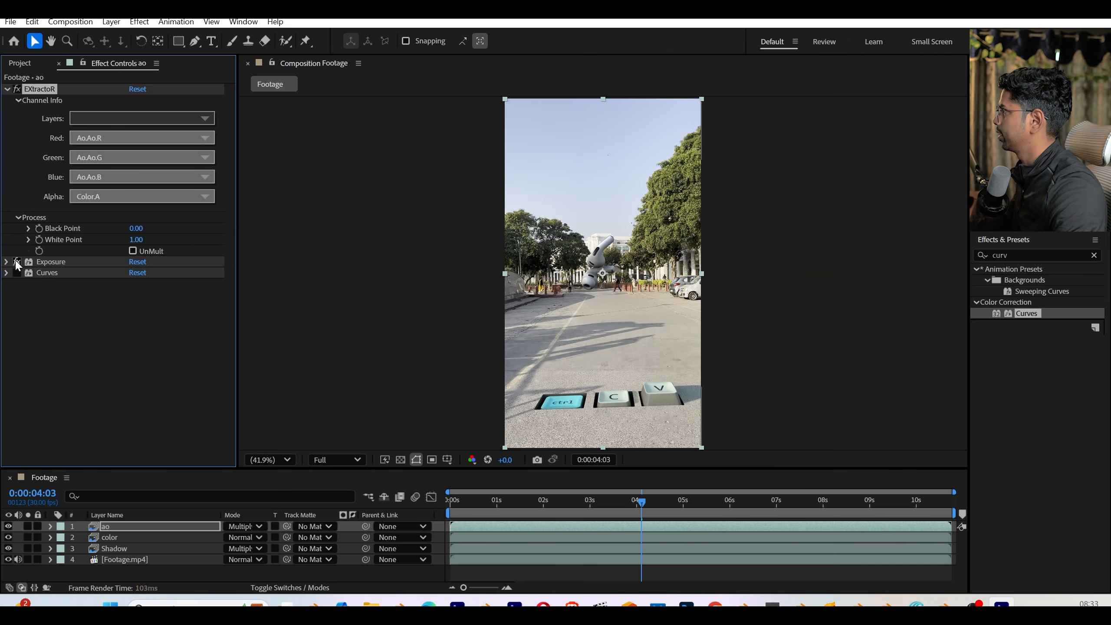
left_click(6, 262)
left_click(17, 373)
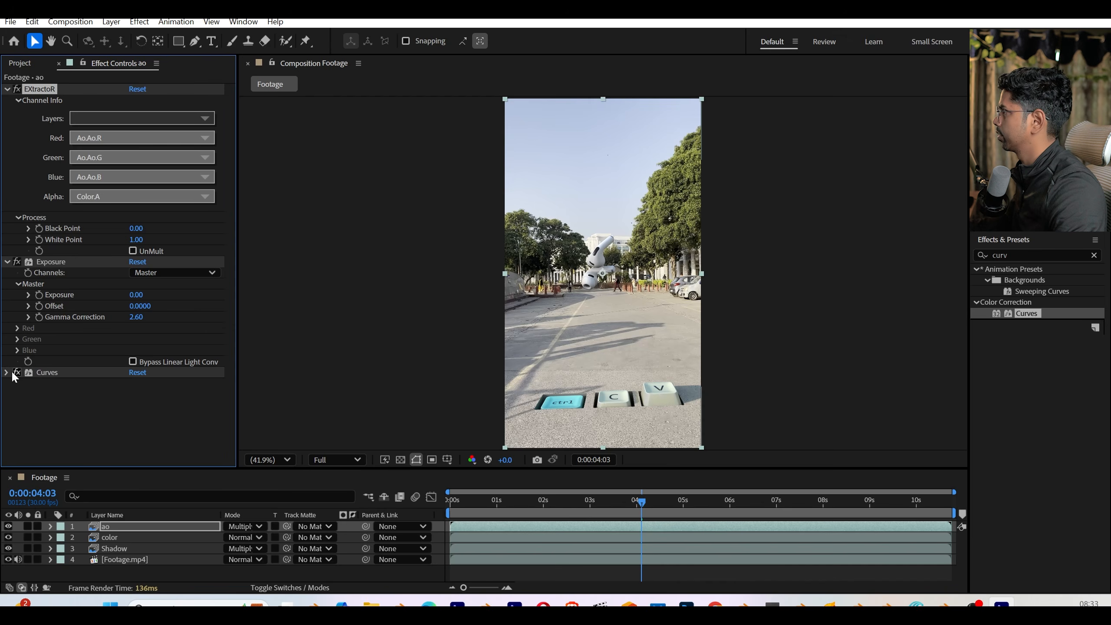
left_click(6, 373)
scroll(66, 350, "down", 5)
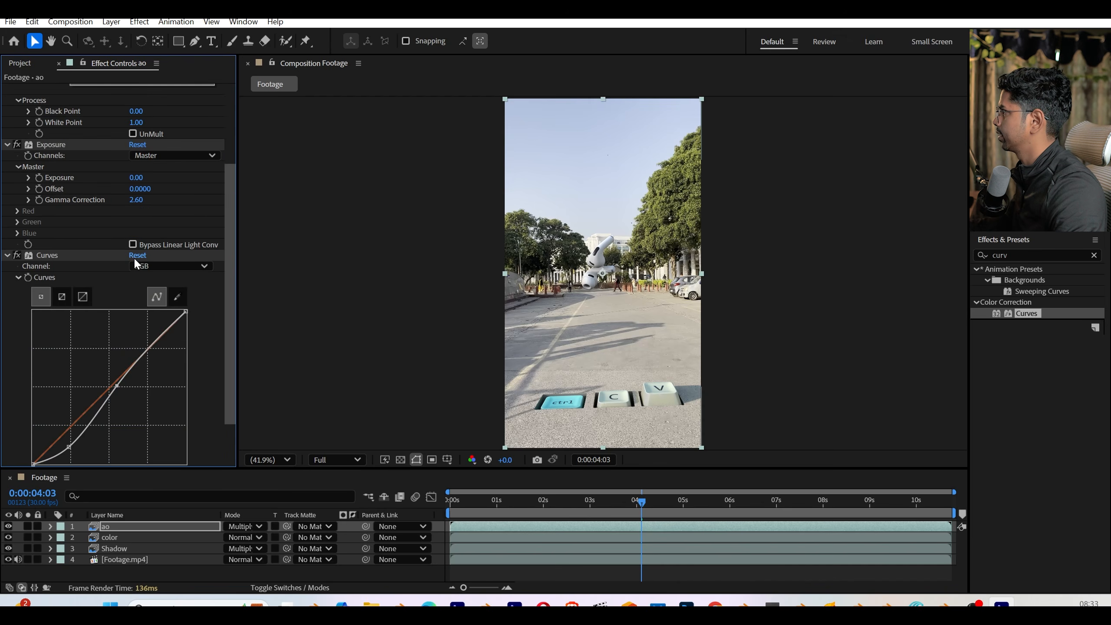
left_click_drag(74, 426, 76, 435)
left_click_drag(115, 390, 117, 380)
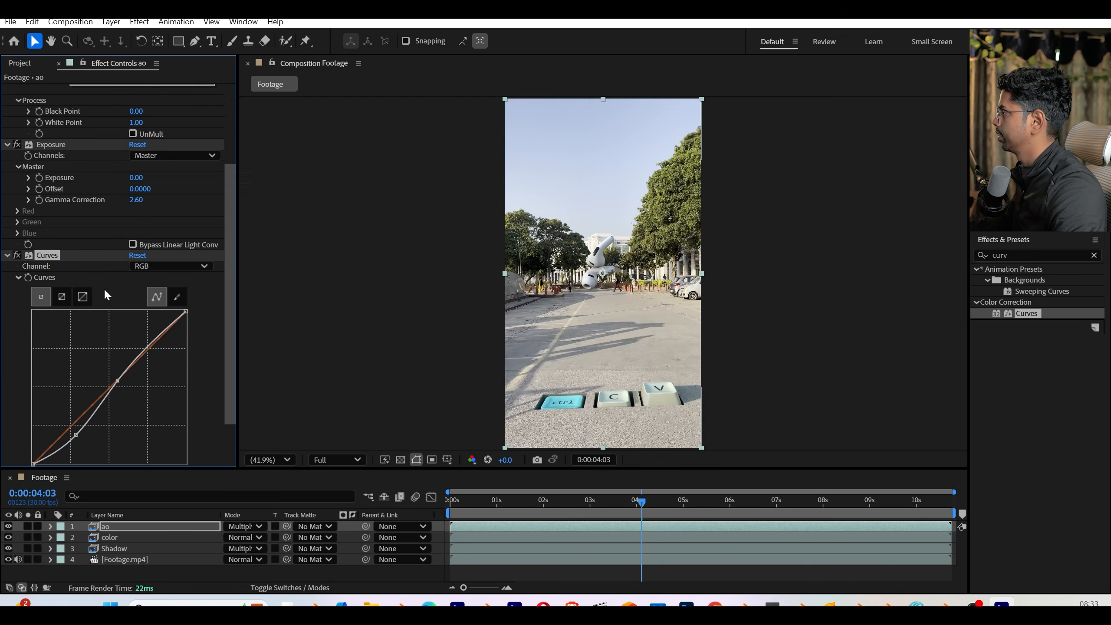
- At the composition's last frame, 0:00:10:22, raise the ao layer's Exposure gamma correction to 2.94
left_click(52, 146)
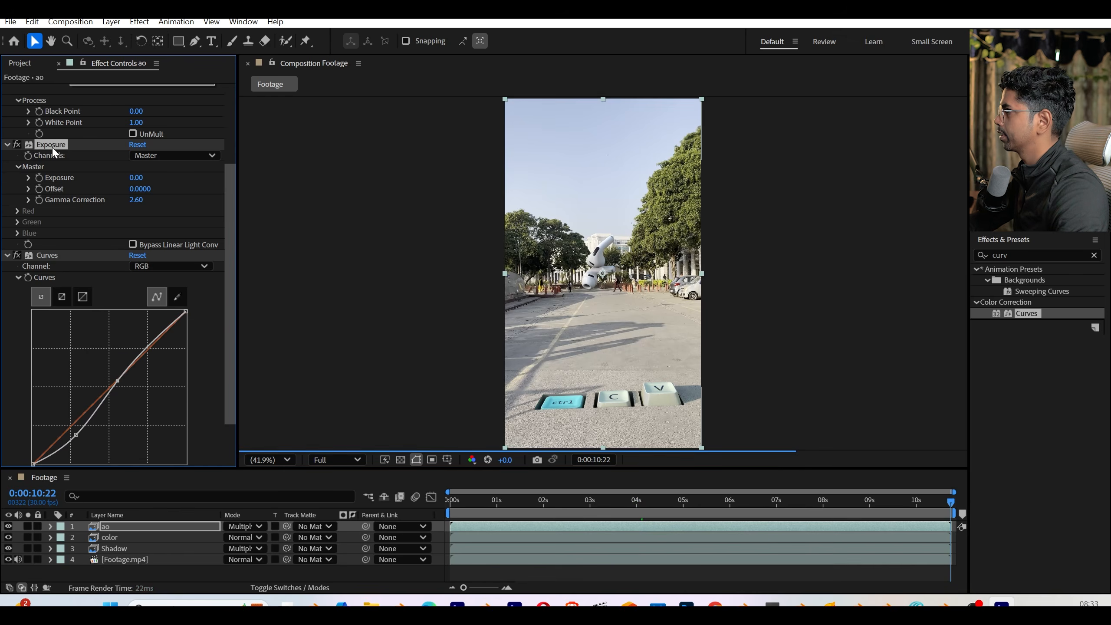
key("End")
scroll(63, 156, "down", 2)
left_click_drag(136, 155, 186, 155)
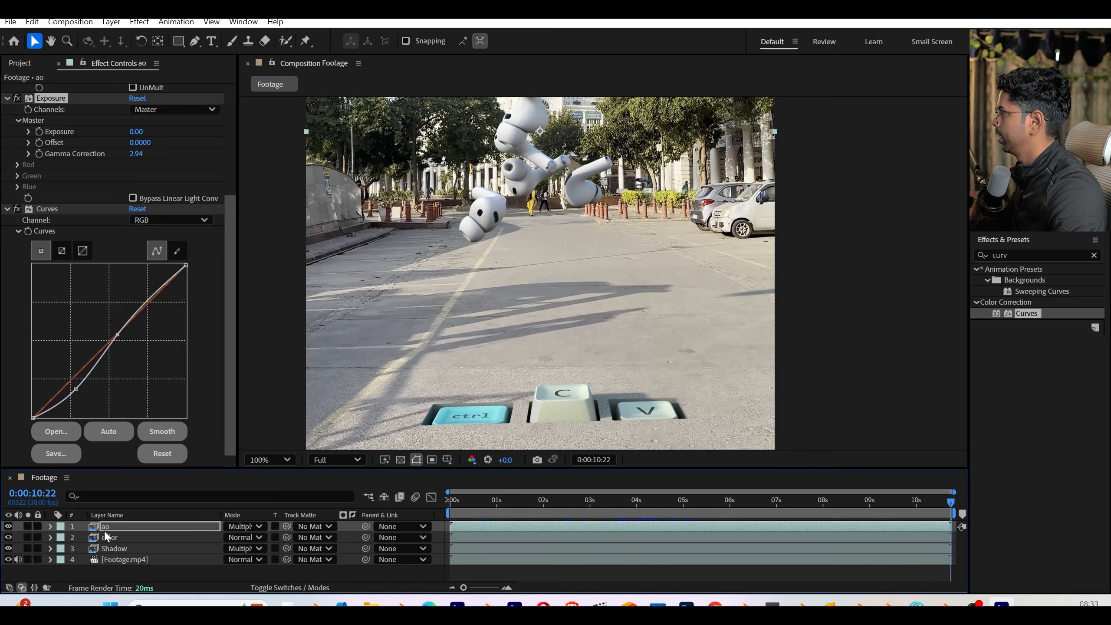
- Reveal the ao layer's opacity and lower it to soften the ambient occlusion
key("Return")
key("t")
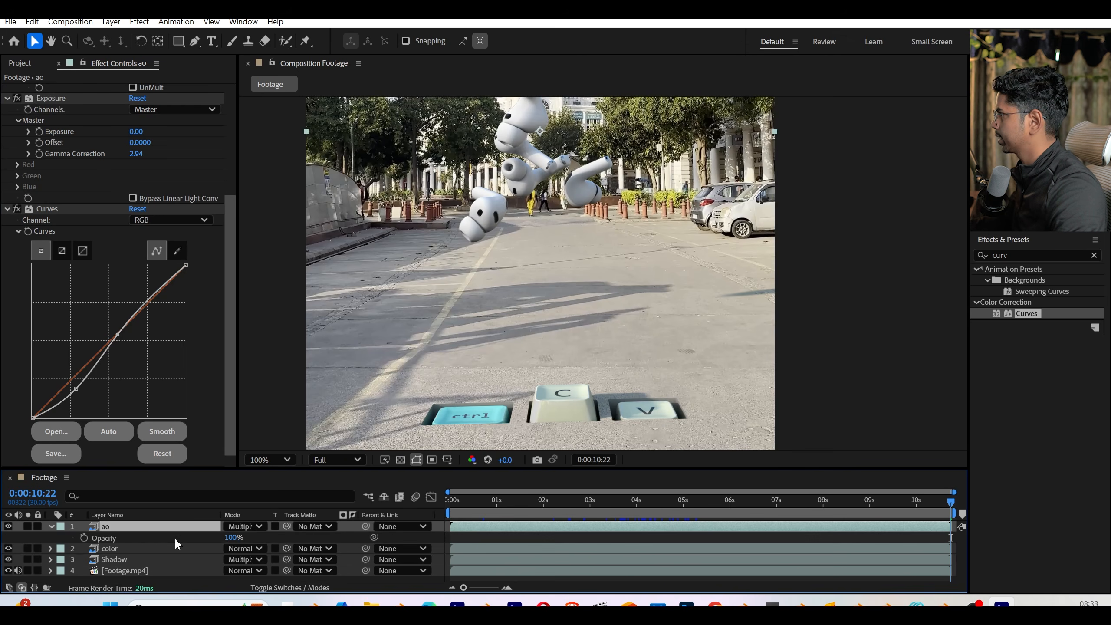
left_click_drag(232, 538, 179, 539)
- Apply the Lumetri Color effect to the color layer, with the composition at 0:00:04:27 and the existing effects collapsed
left_click(137, 549)
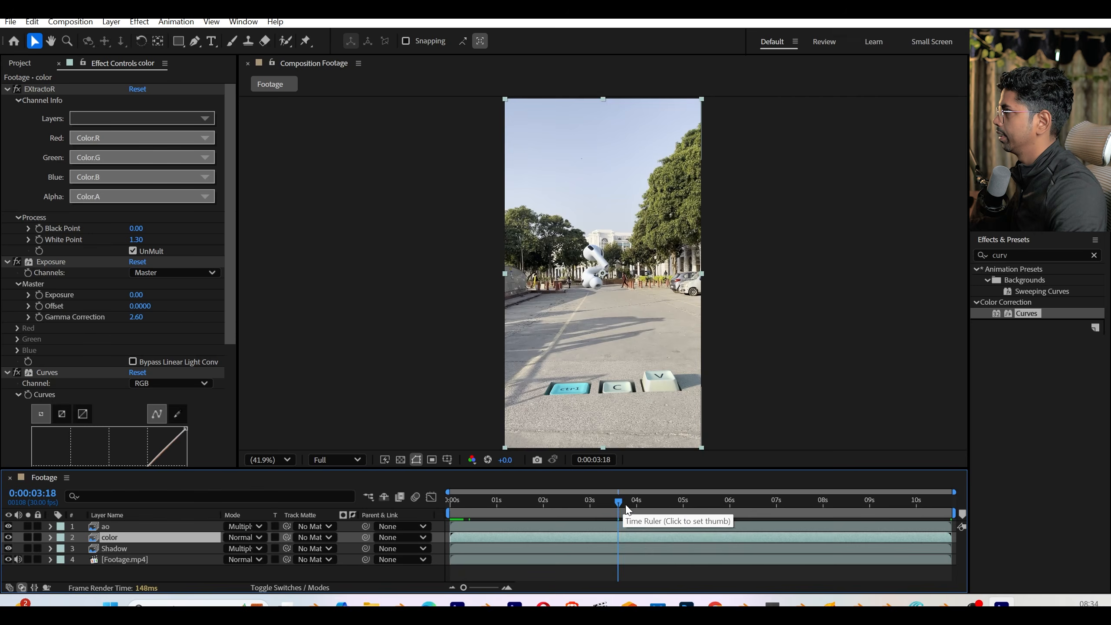
left_click(679, 504)
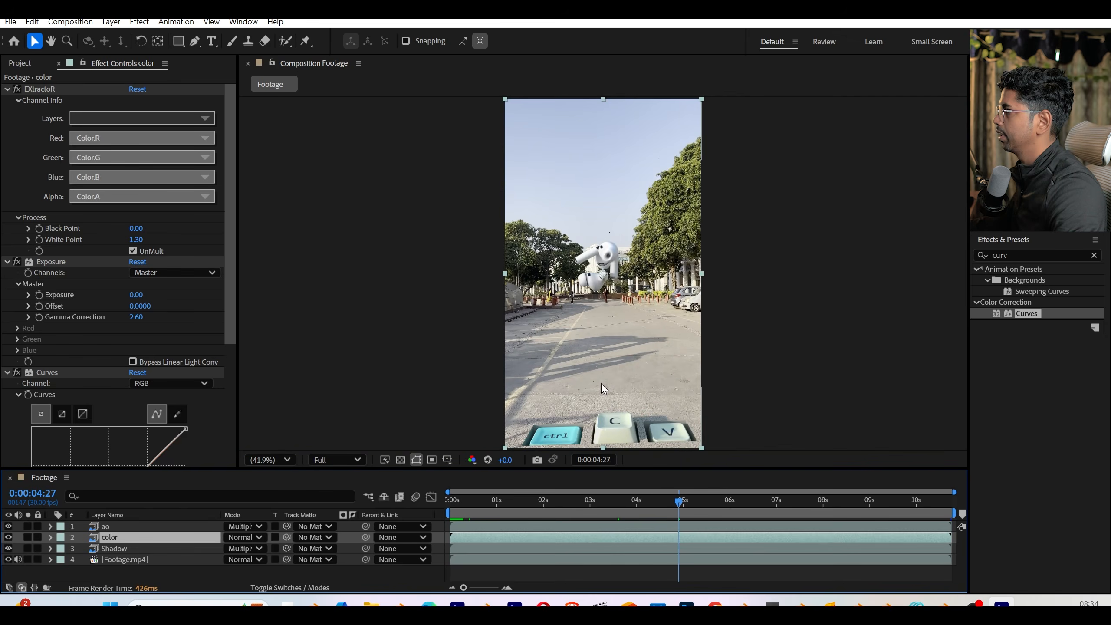
key("slash")
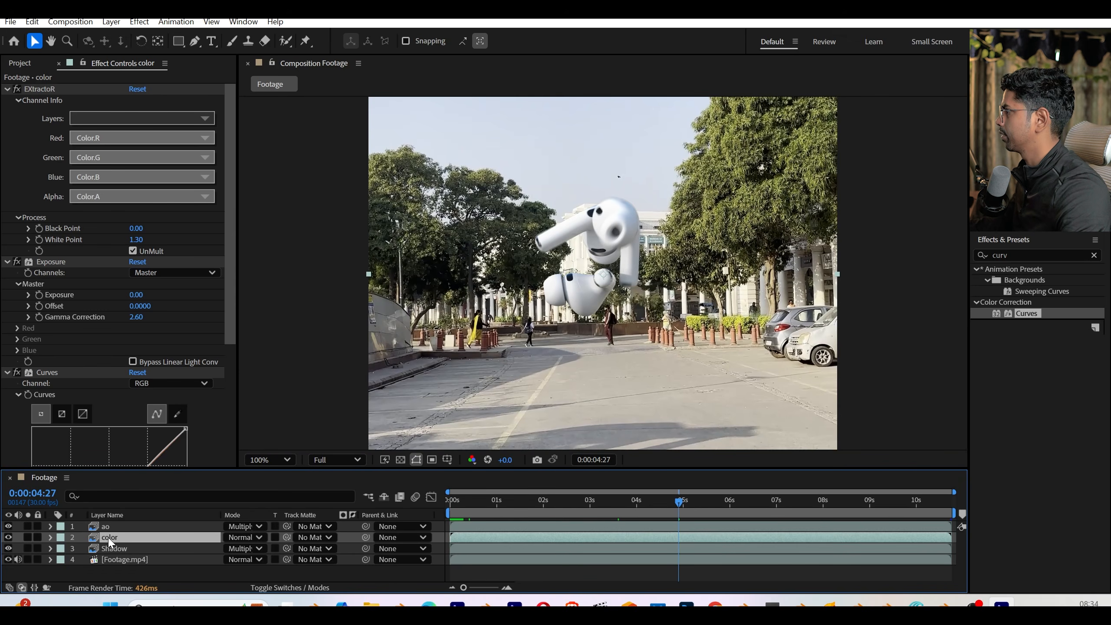
left_click(7, 89)
left_click(6, 100)
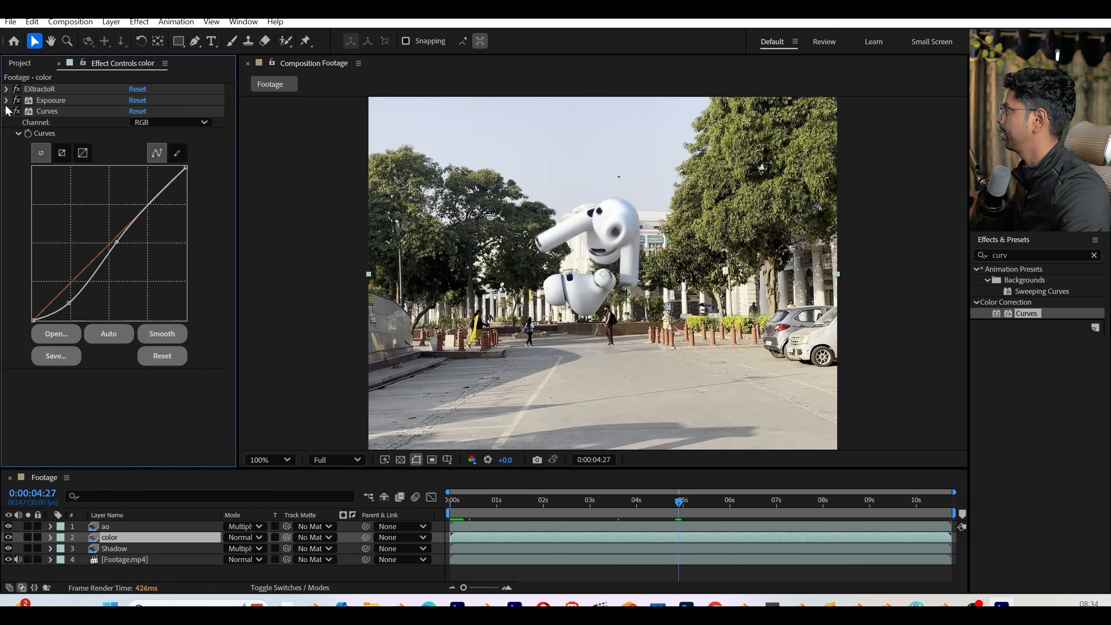
left_click(6, 111)
key("ctrl+space")
type("lum")
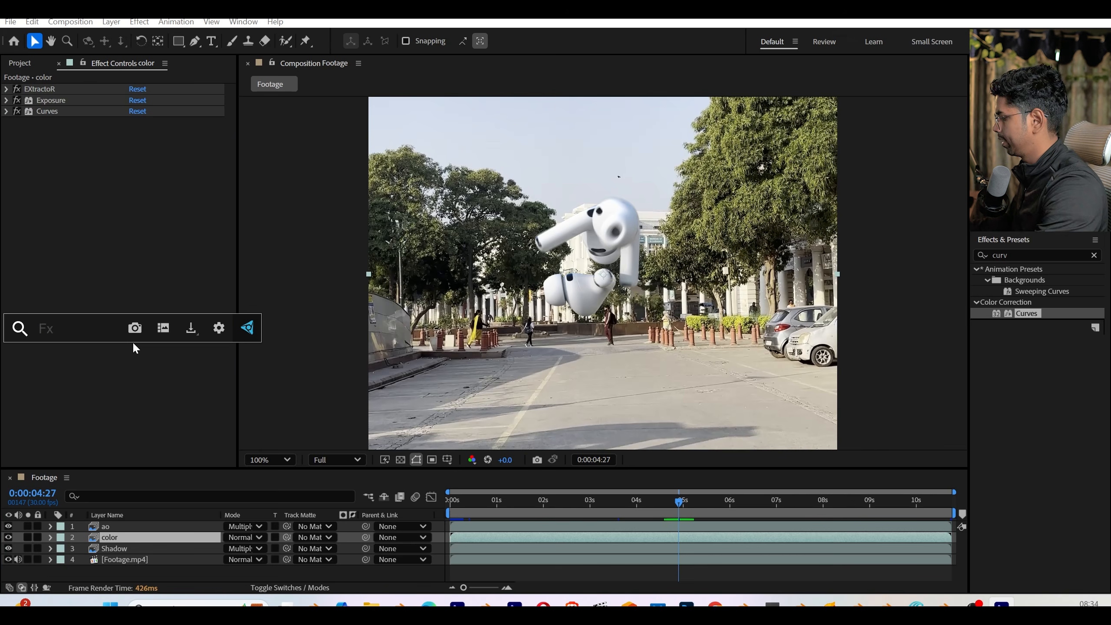
key("Down")
key("Return")
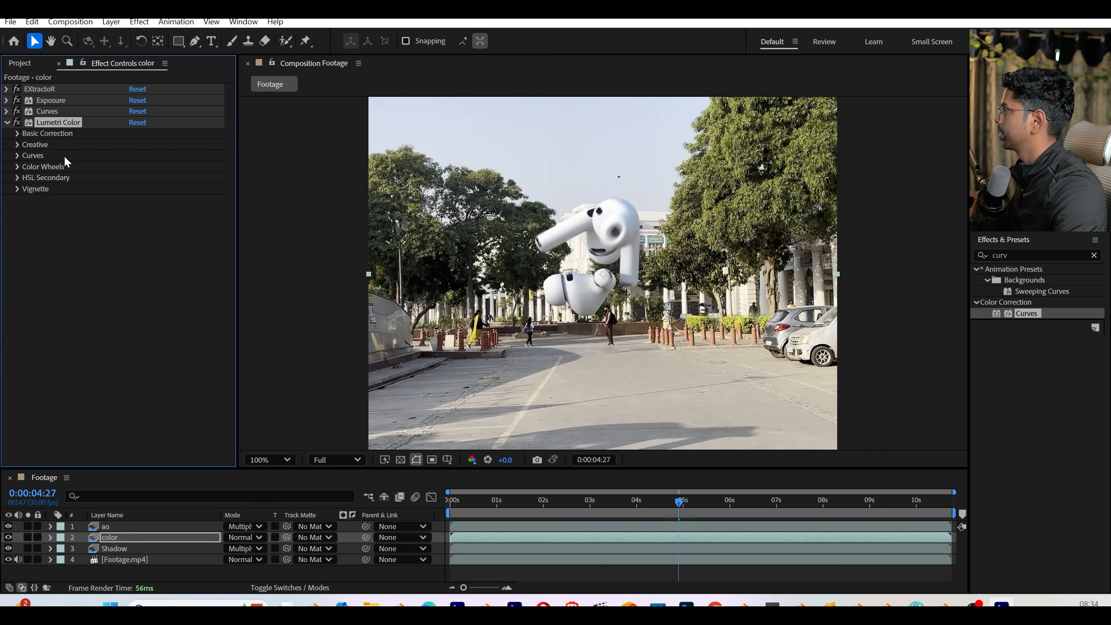
- Set Lumetri Color's white balance on the color layer by sampling the upper airpod's white surface, and compare the result with the effect off
left_click(18, 133)
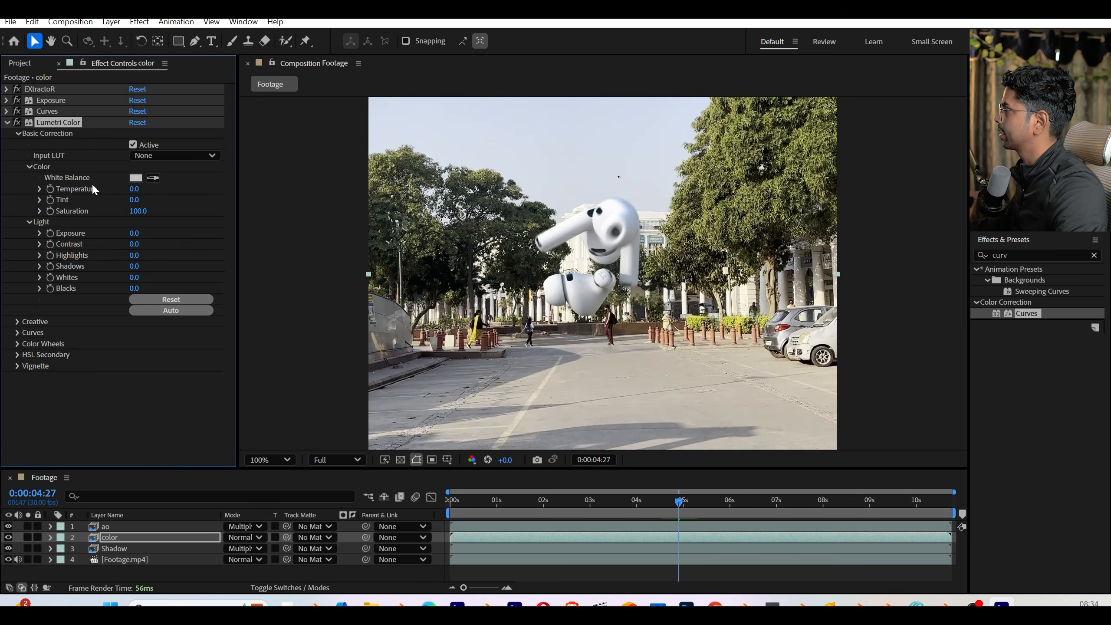
left_click(153, 177)
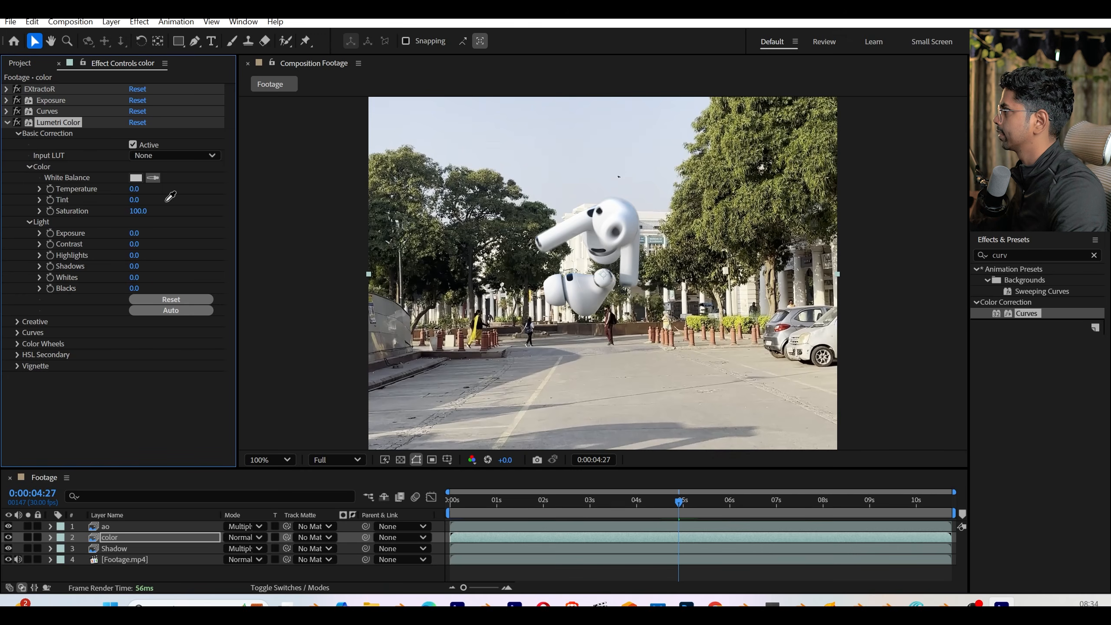
left_click(582, 221)
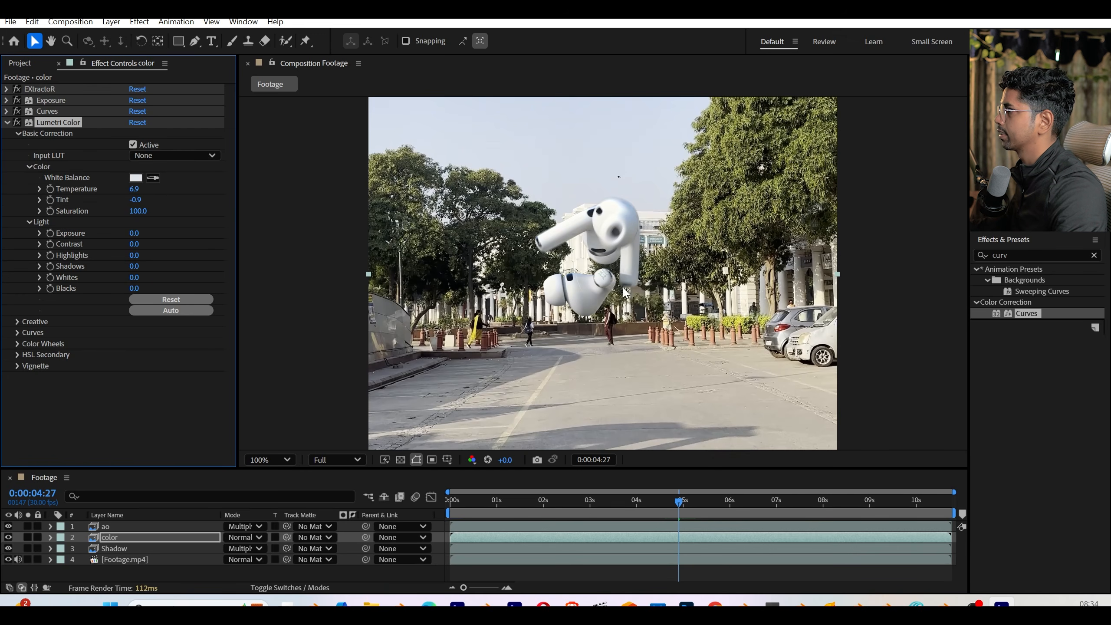
left_click(17, 123)
left_click(17, 123)
left_click(15, 122)
left_click(14, 121)
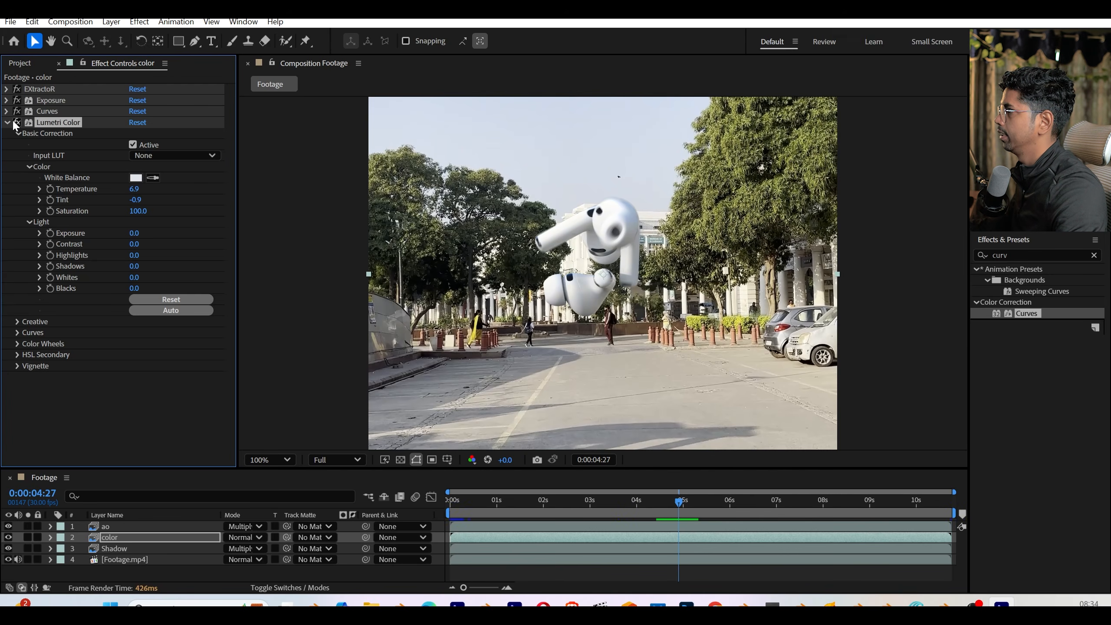
- Set the color layer's Lumetri Highlights to 30 and Contrast to 44
key("period")
key("period")
key("period")
key("period")
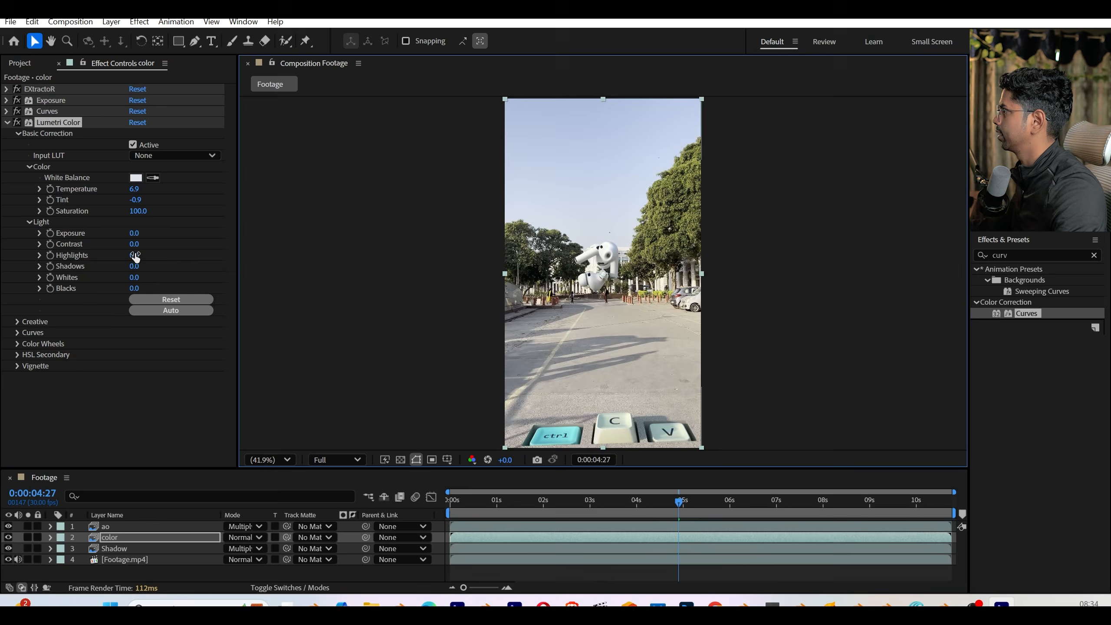
key("shift+slash")
left_click_drag(134, 255, 153, 242)
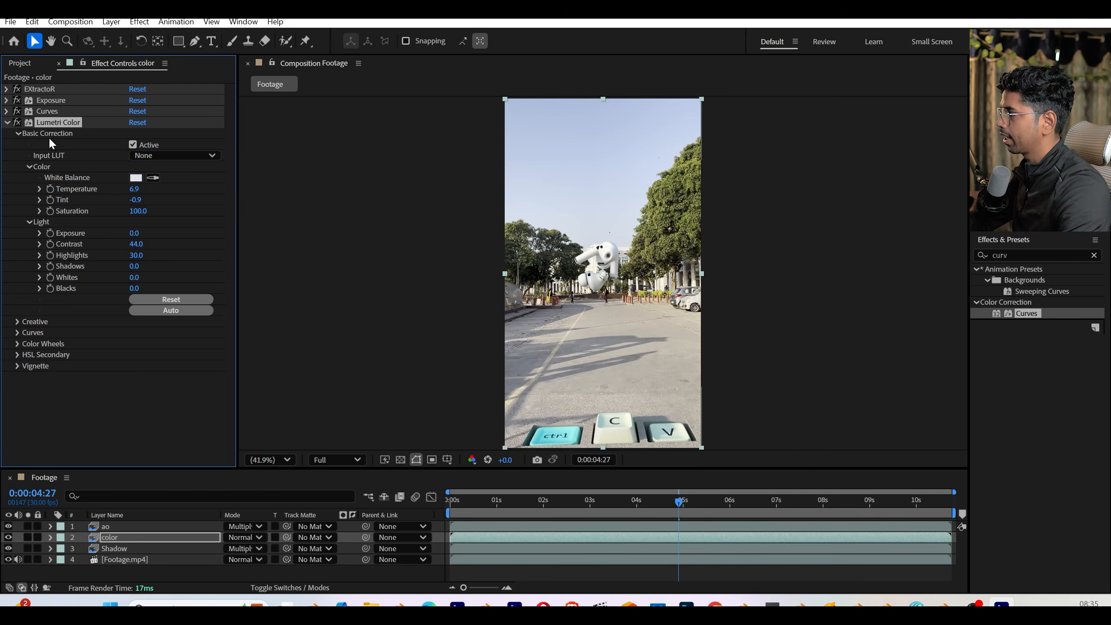
- Create an adjustment layer above all the other layers and apply Lumetri Color to it
right_click(168, 574)
mouse_move(262, 411)
left_click(383, 527)
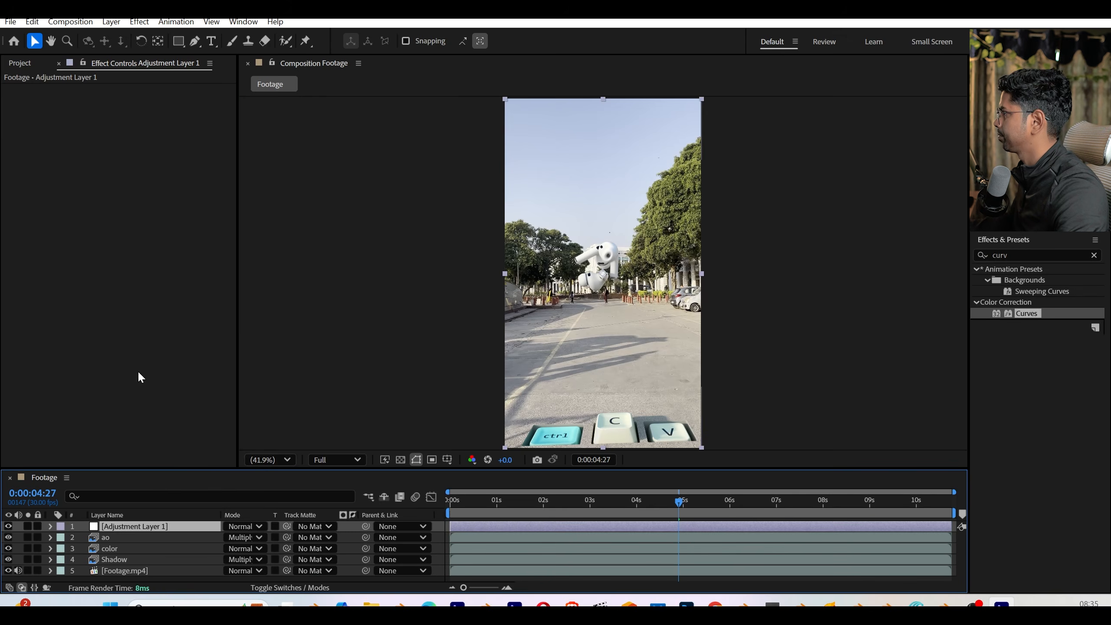
key("ctrl+space")
type("lumet")
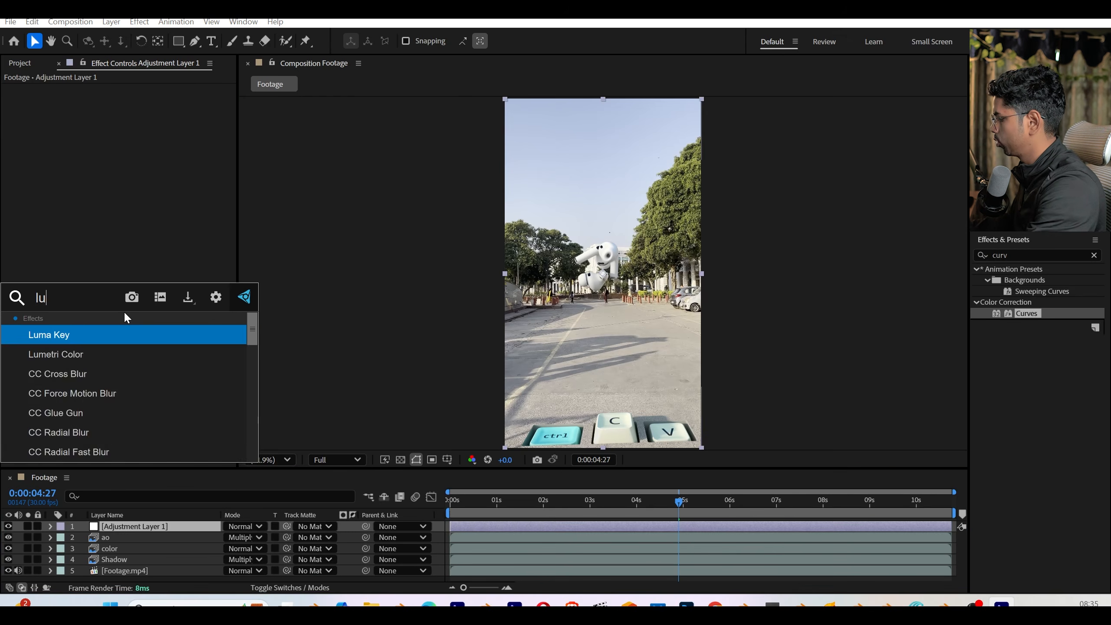
key("Return")
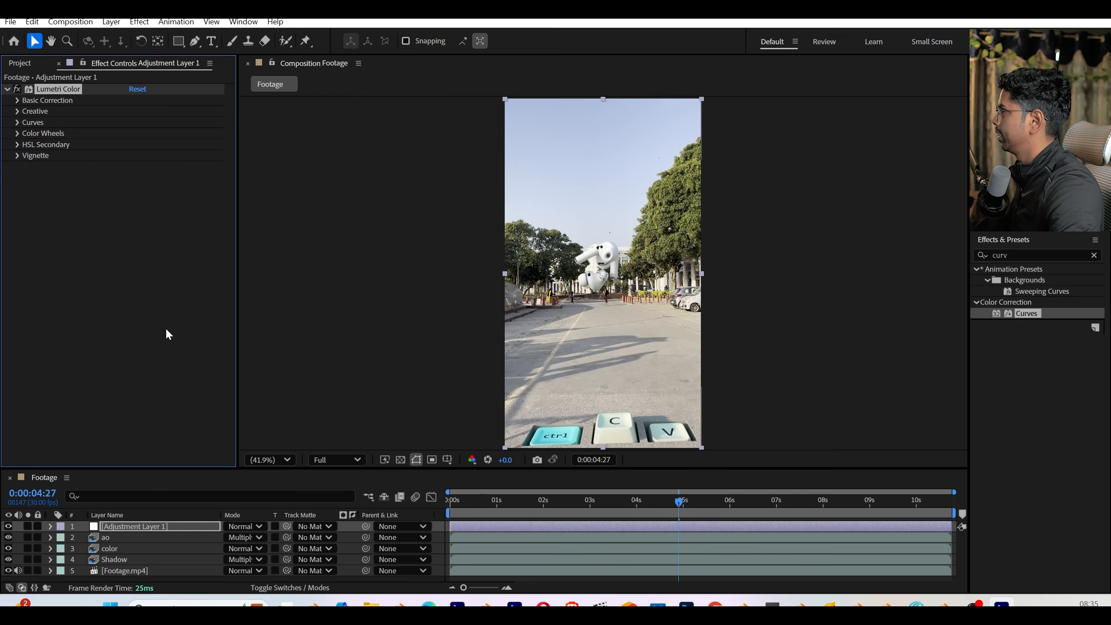
- Set the adjustment layer's Lumetri Contrast to -16, Highlights to 20, Shadows to -13 and Vibrance to 45
left_click(17, 101)
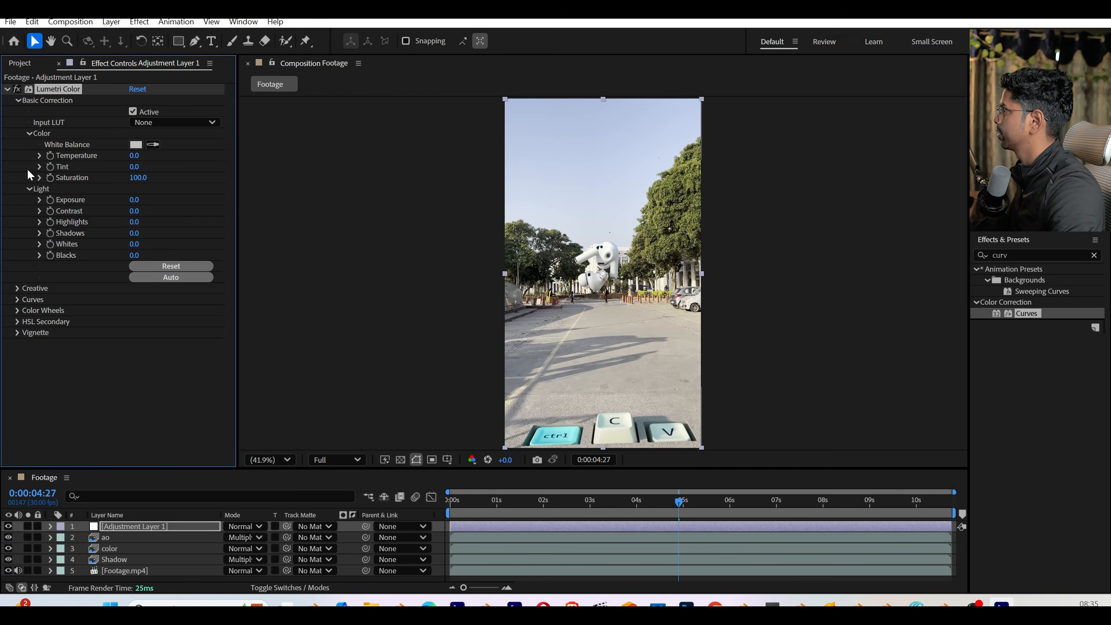
left_click_drag(134, 211, 174, 215)
mouse_move(140, 211)
left_mouse_down()
mouse_move(157, 212)
mouse_move(107, 221)
mouse_move(131, 224)
left_mouse_up()
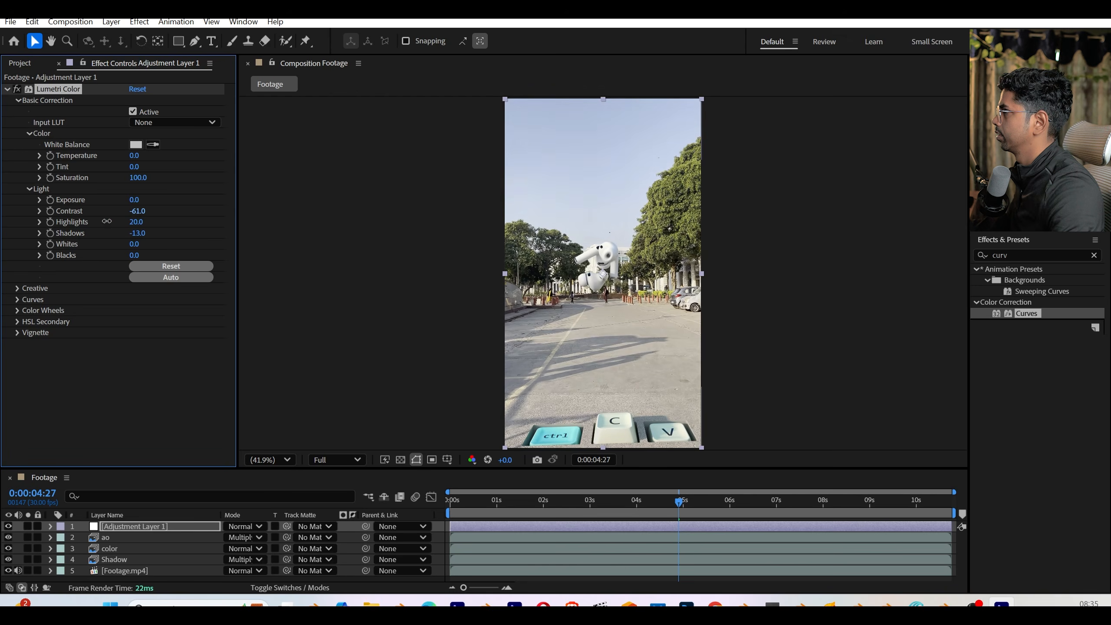
left_click(135, 367)
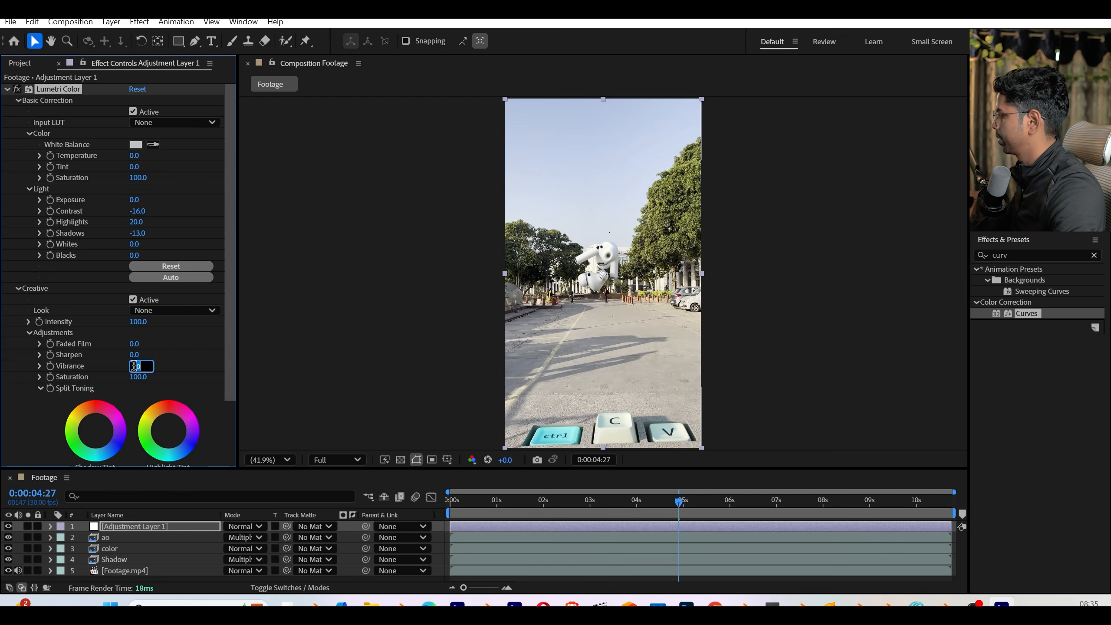
type("45")
key("Return")
- Return to the first frame and pre-compose all the layers, including the adjustment layer, with the default settings
key("Home")
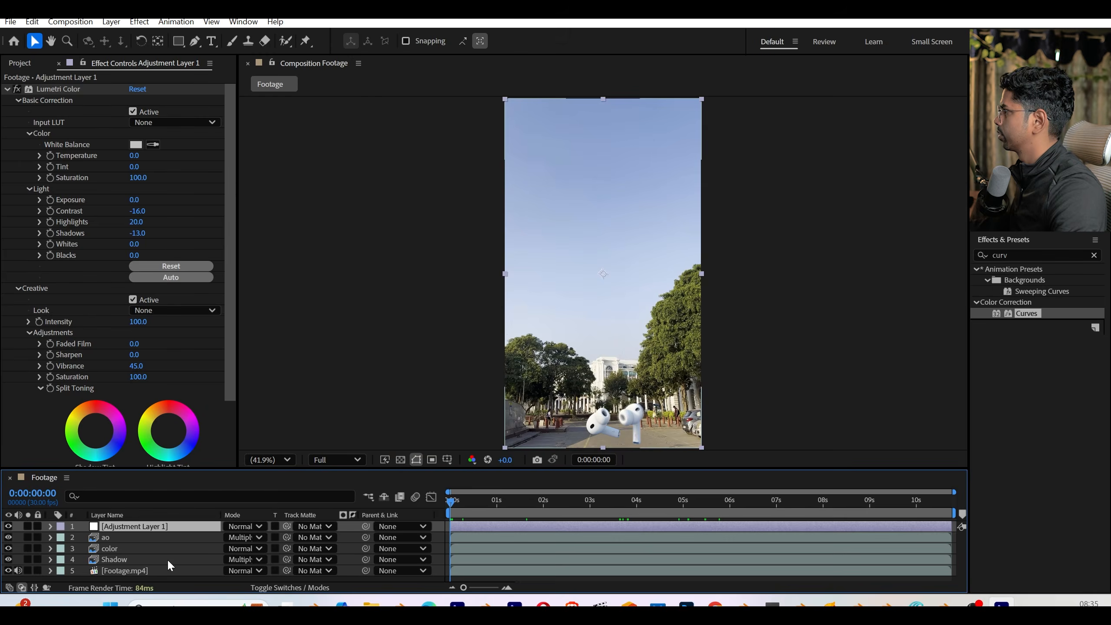
key("ctrl+a")
right_click(170, 541)
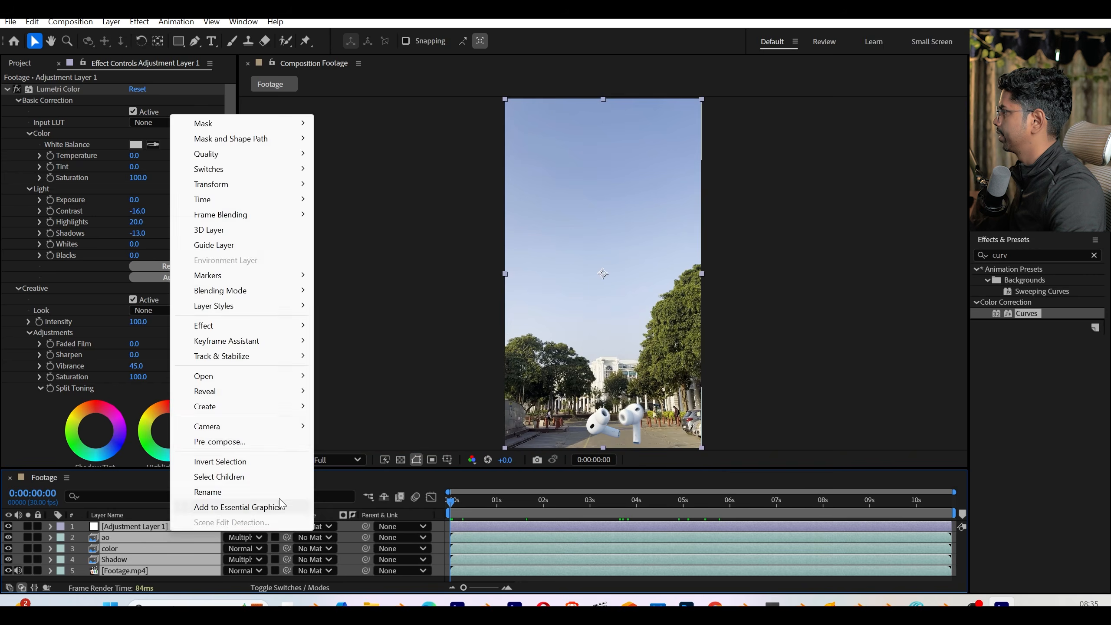
left_click(226, 442)
key("Return")
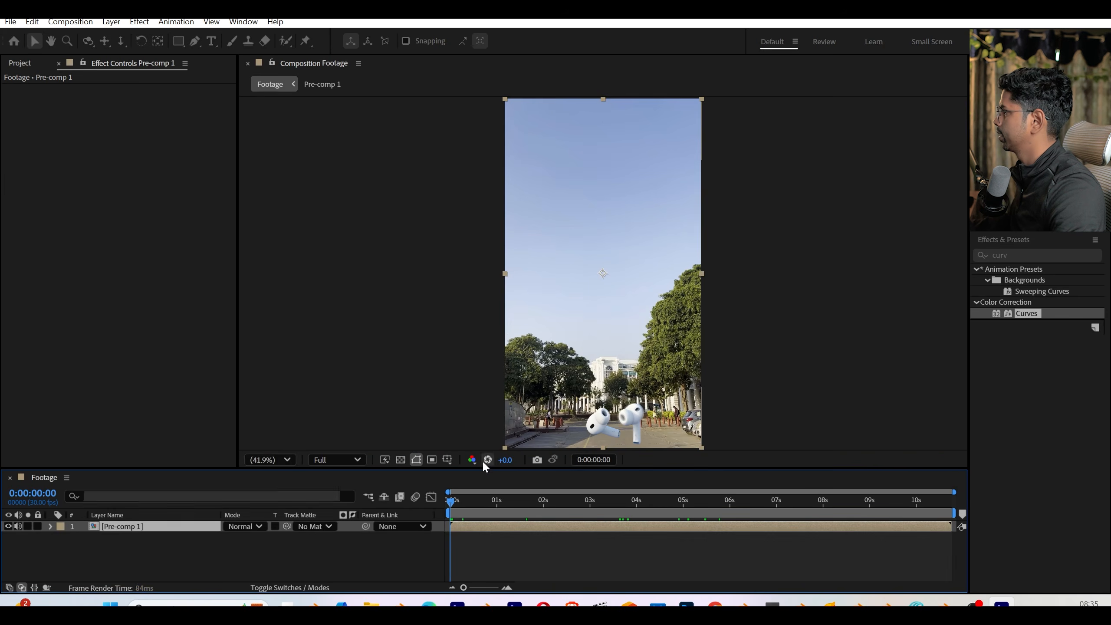
- Play back the whole composite and examine the keycaps up close at 0:00:03:15
left_click(270, 459)
left_click(280, 223)
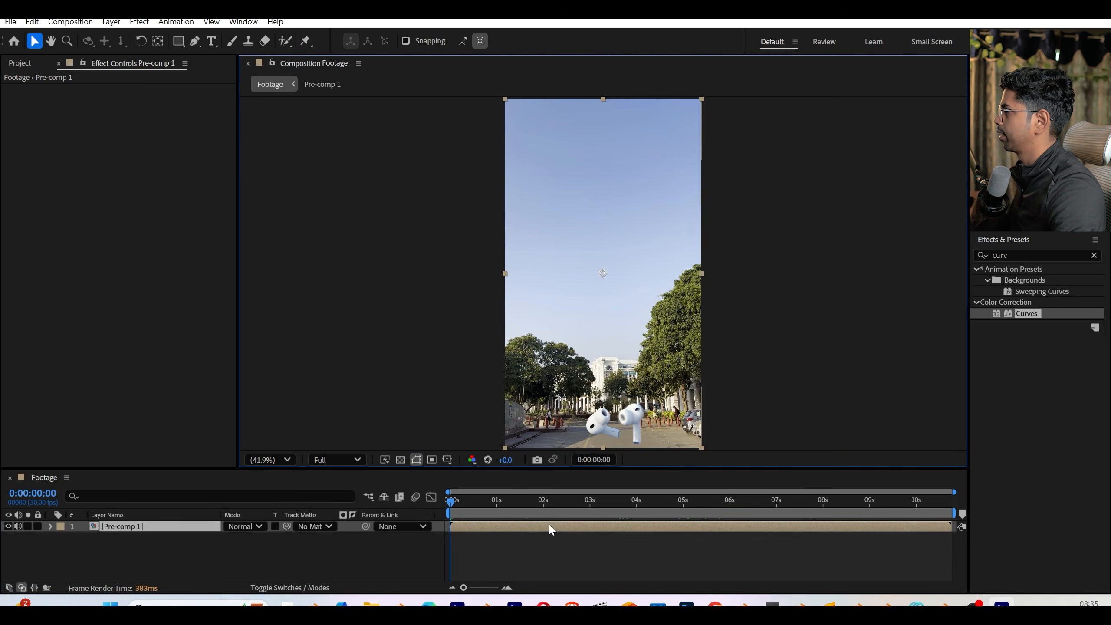
key("space")
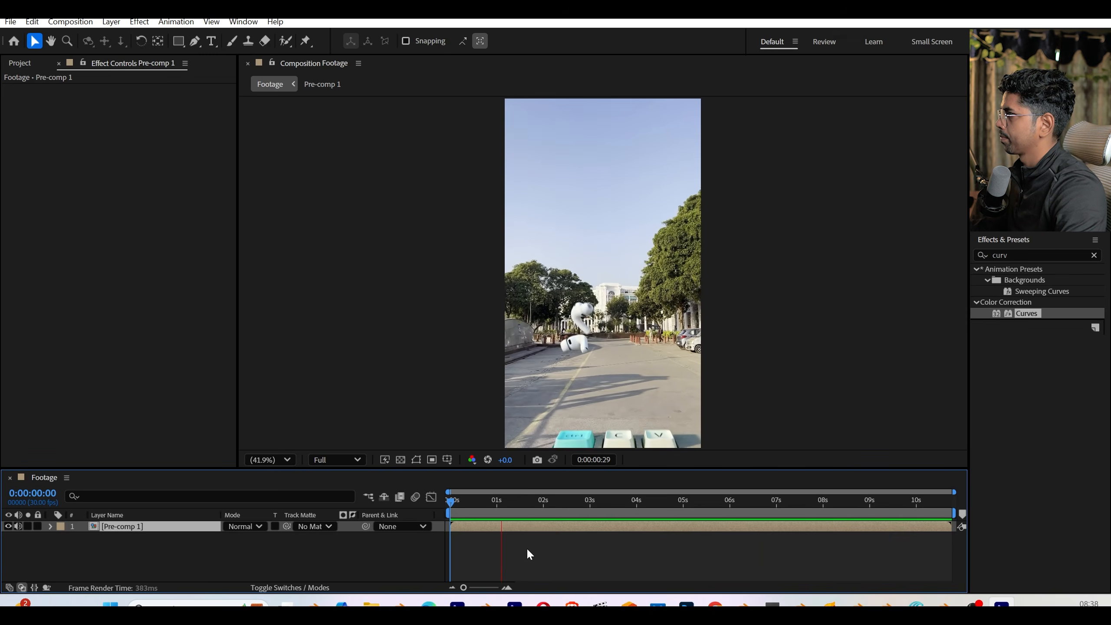
key("period")
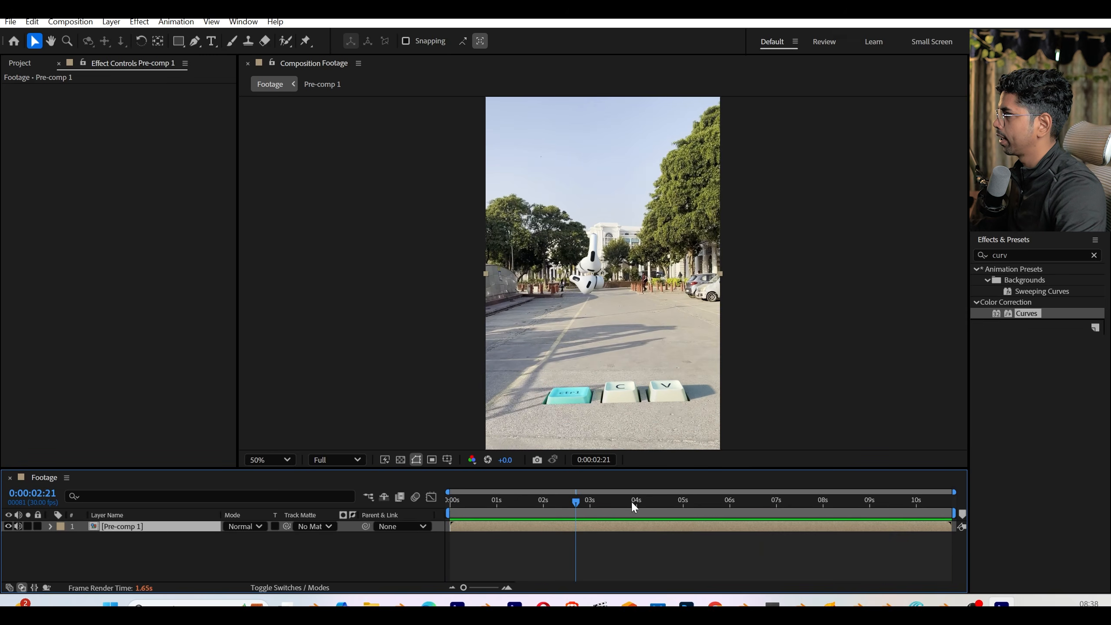
left_click_drag(631, 501, 613, 507)
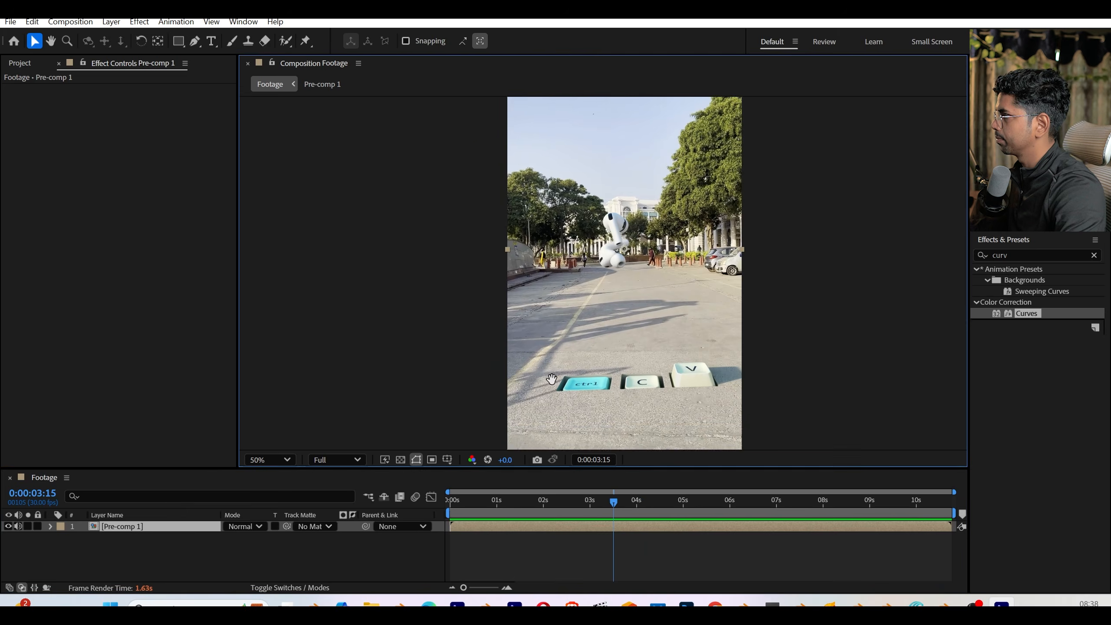
scroll(581, 347, "up", 3)
scroll(584, 349, "down", 1)
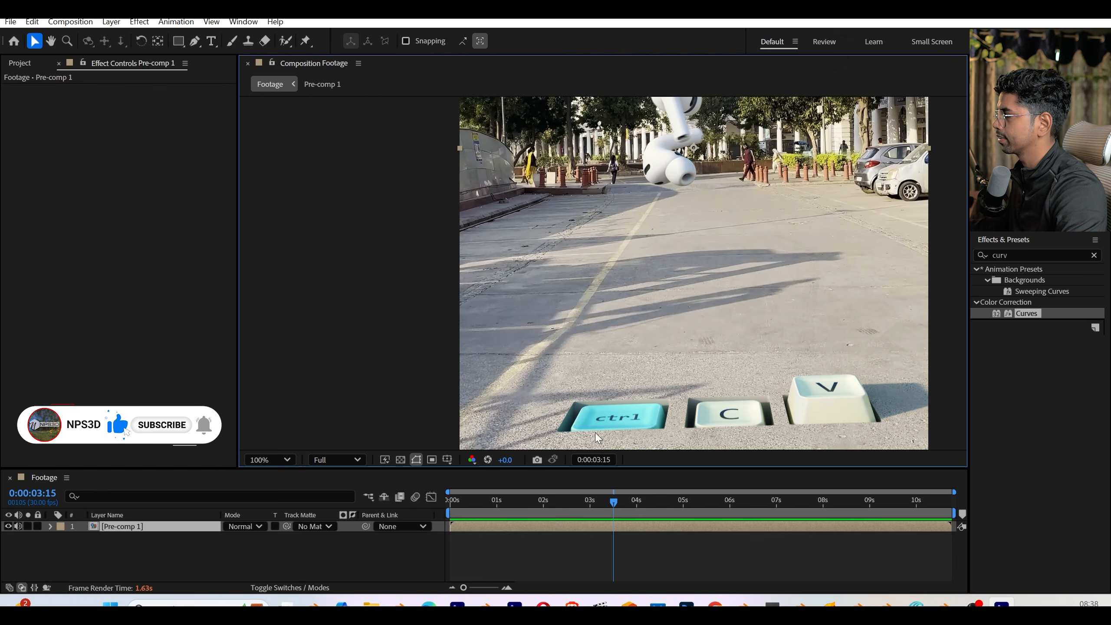
- Examine the airpods against the footage at 0:00:05:04, 0:00:05:07 and, close up, at 0:00:07:13
left_click_drag(613, 499, 689, 507)
scroll(682, 280, "down", 1)
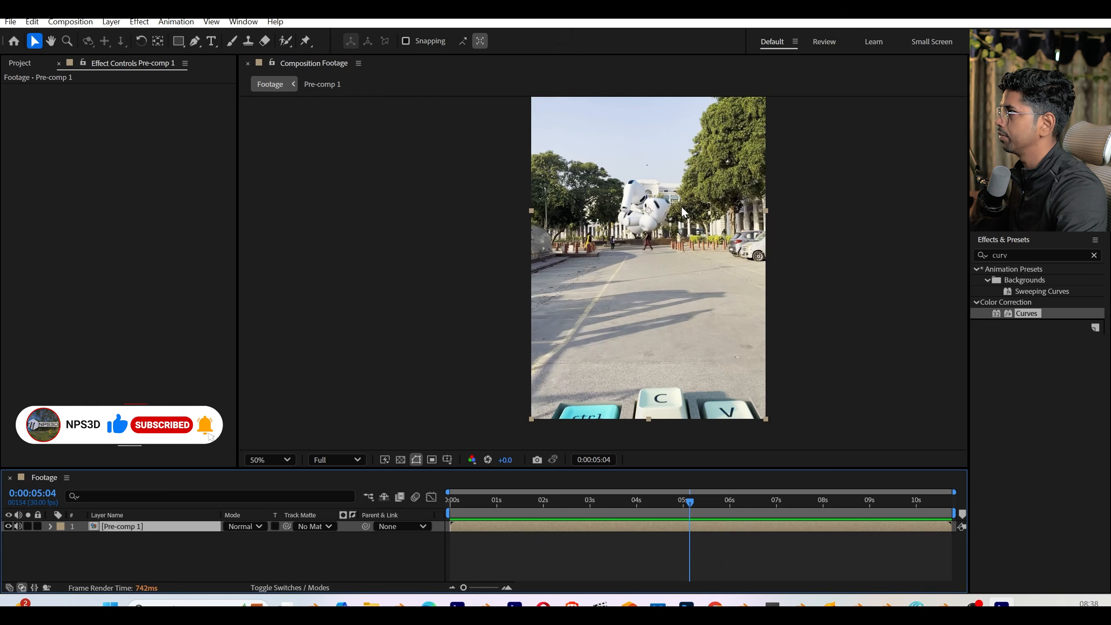
middle_click_drag(710, 233, 697, 236)
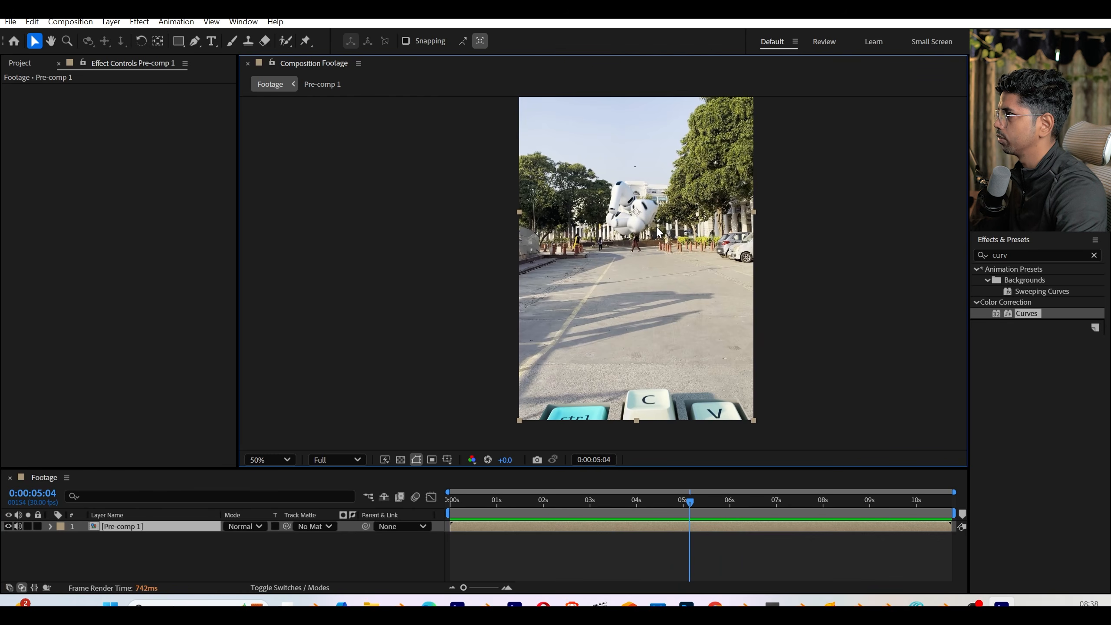
mouse_move(711, 496)
left_mouse_down()
mouse_move(739, 505)
mouse_move(695, 500)
left_mouse_up()
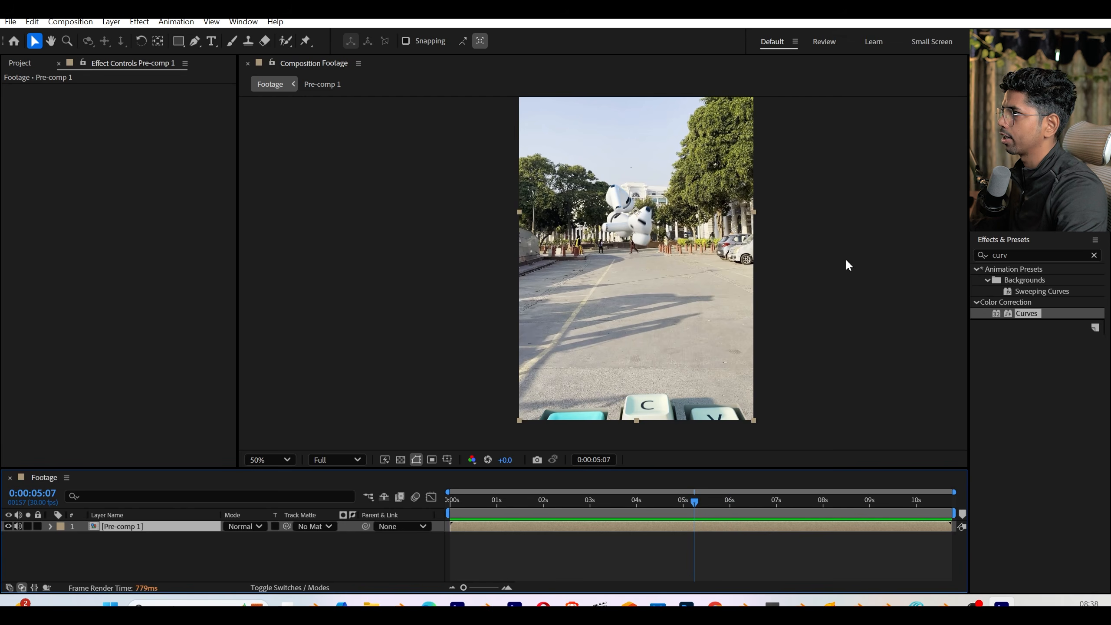
left_click_drag(739, 510, 796, 503)
scroll(649, 342, "up", 1)
middle_click_drag(649, 342, 618, 439)
scroll(619, 431, "up", 1)
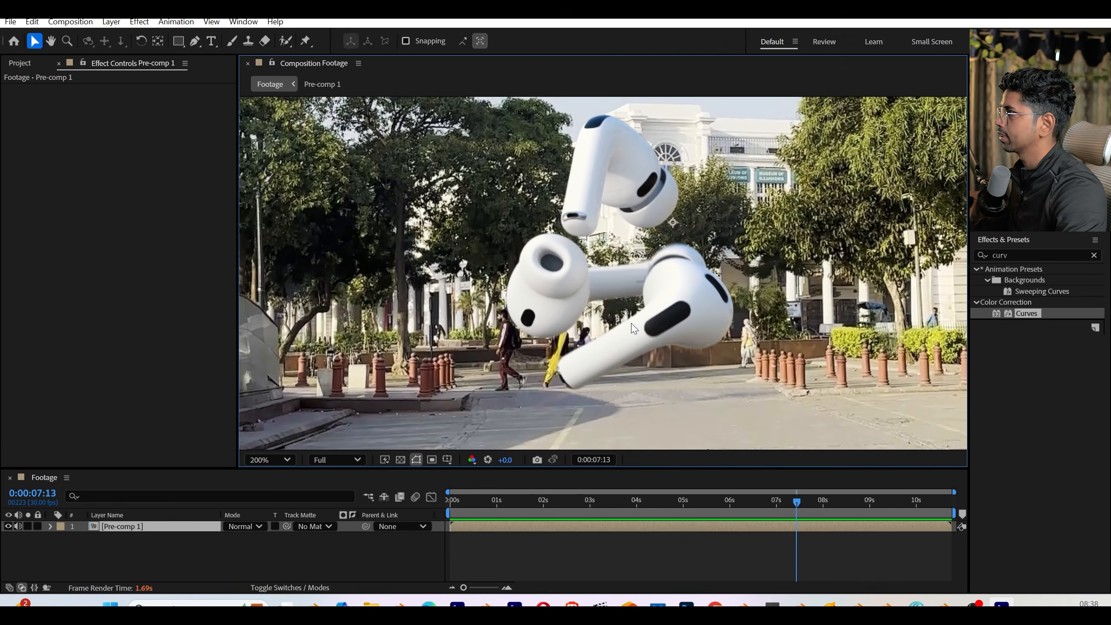
middle_click_drag(630, 327, 632, 337)
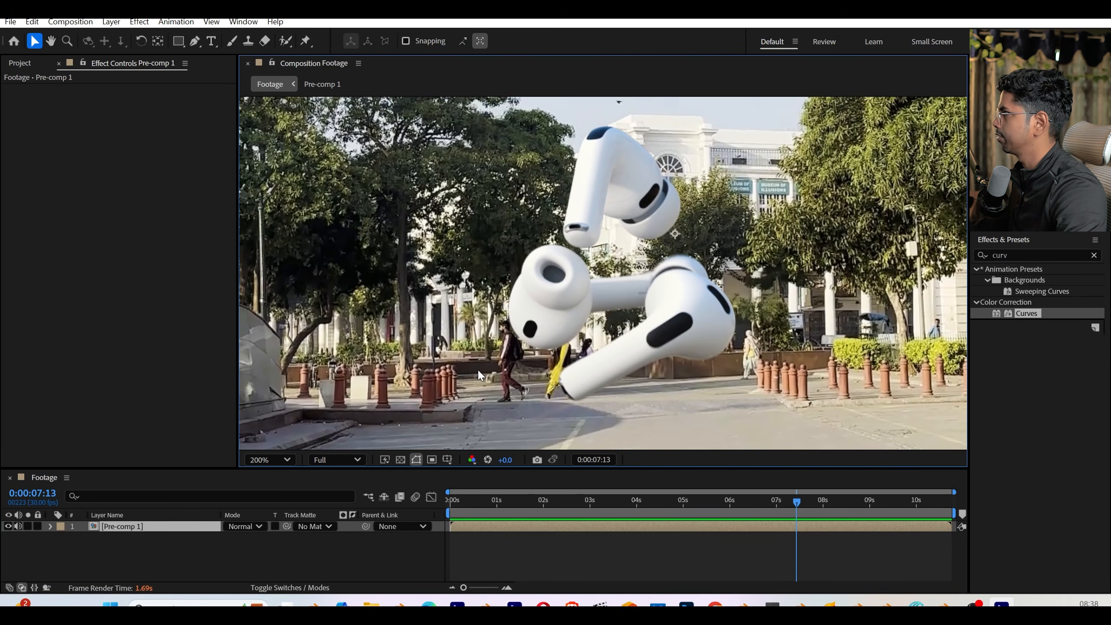
- Open Pre-comp 1 and examine the edges and shading of the airpods and keycaps at high magnification
double_click(172, 531)
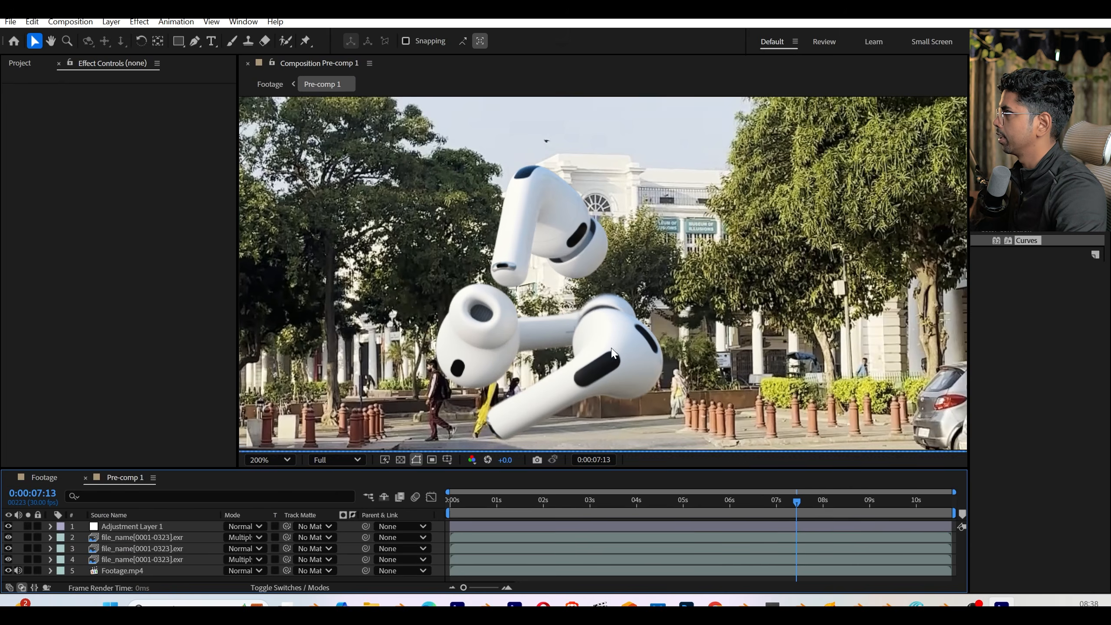
scroll(661, 336, "up", 1)
scroll(660, 336, "down", 1)
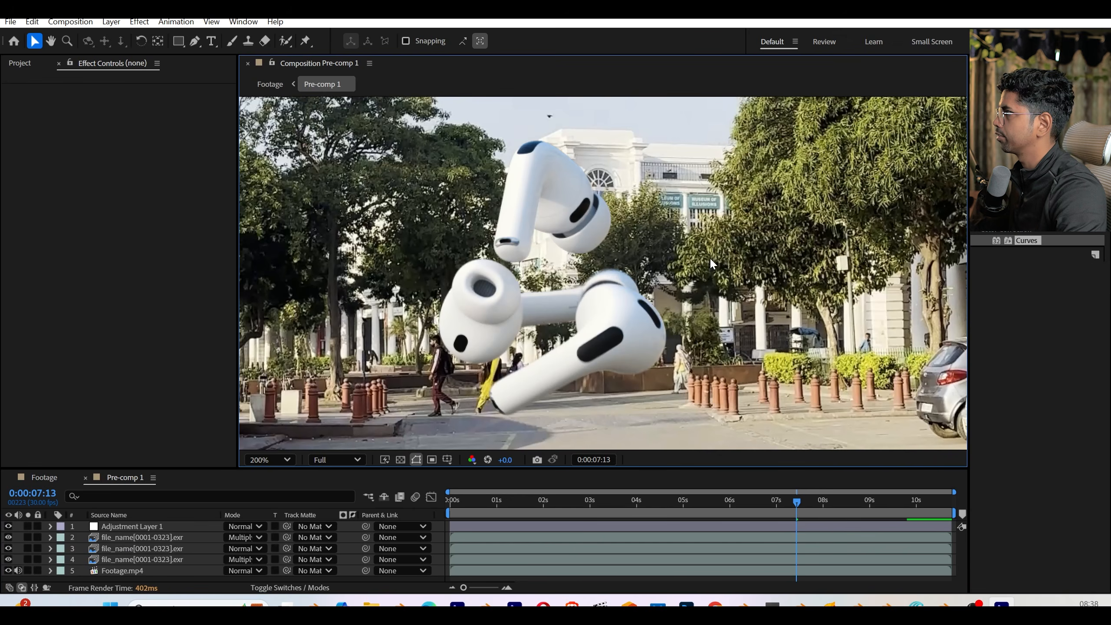
middle_click_drag(686, 303, 652, 239)
scroll(634, 258, "up", 1)
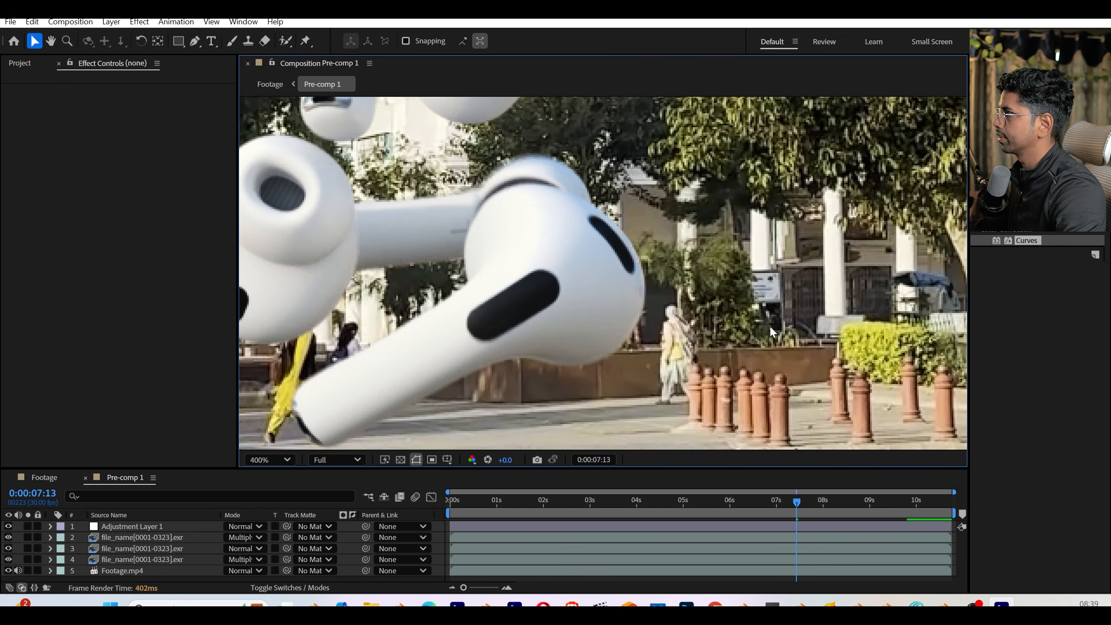
scroll(752, 391, "down", 1)
middle_click_drag(752, 391, 617, 185)
middle_click_drag(653, 415, 582, 154)
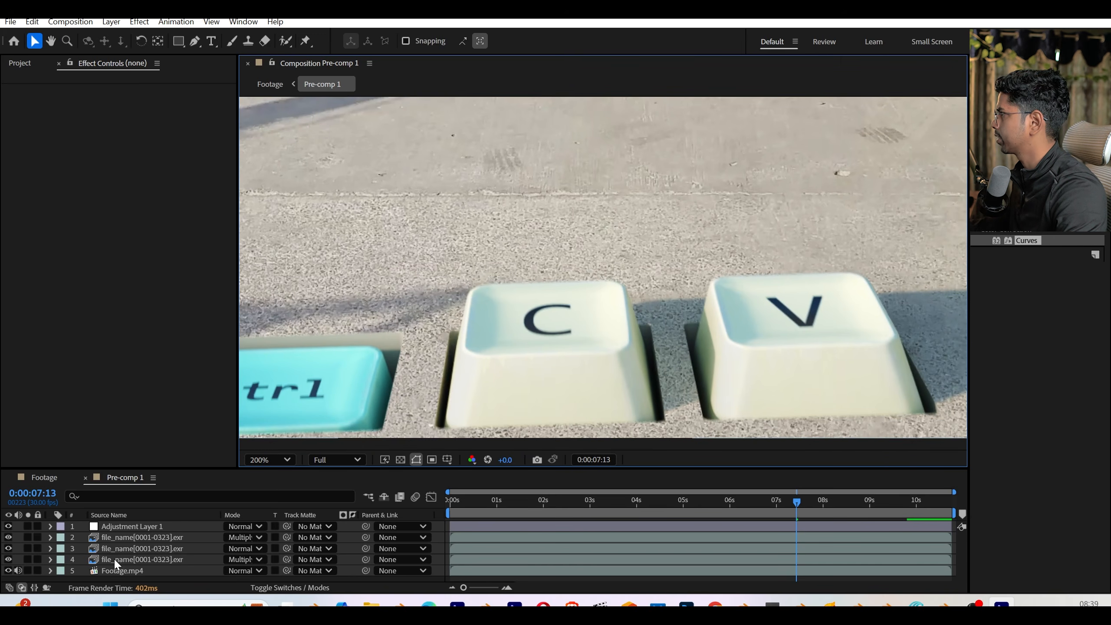
- Select the color layer in Pre-comp 1, show layer names instead of source names, and collapse its existing effects
left_click(126, 548)
left_click(109, 516)
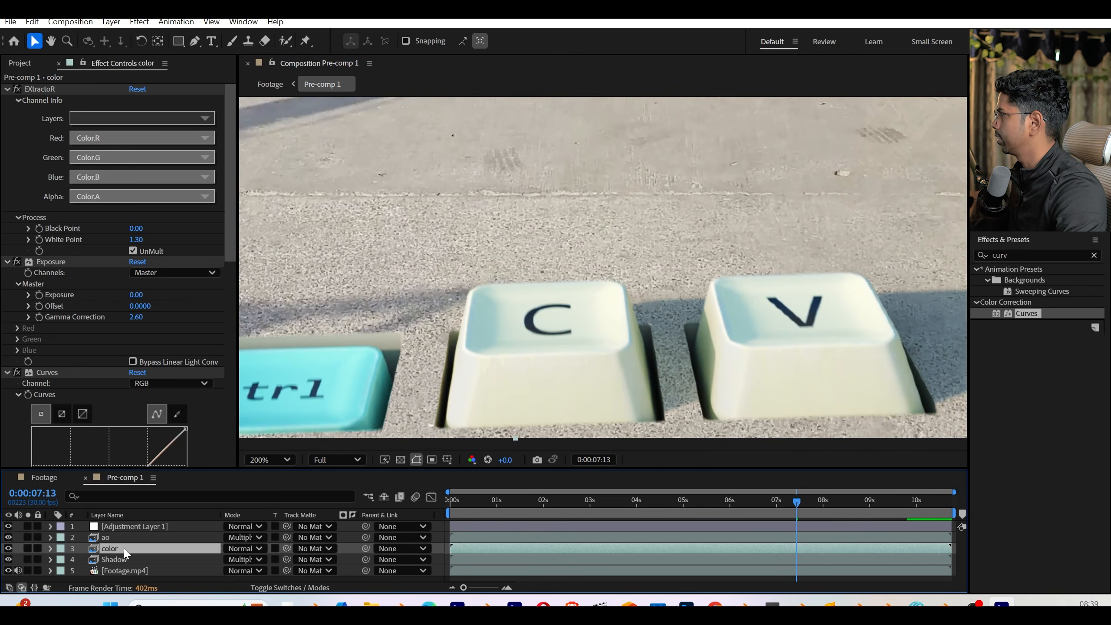
left_click(6, 89)
left_click(6, 100)
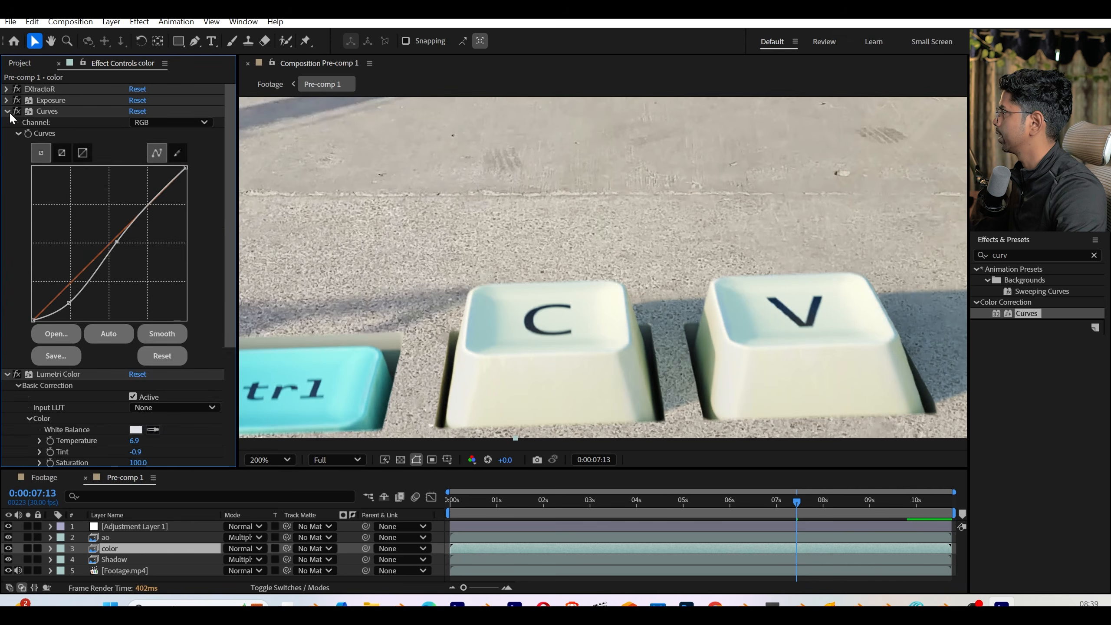
left_click(6, 111)
left_click(6, 122)
- Apply the Unsharp Mask effect to the color layer with an amount of 35 and a radius of 4.7
key("ctrl+space")
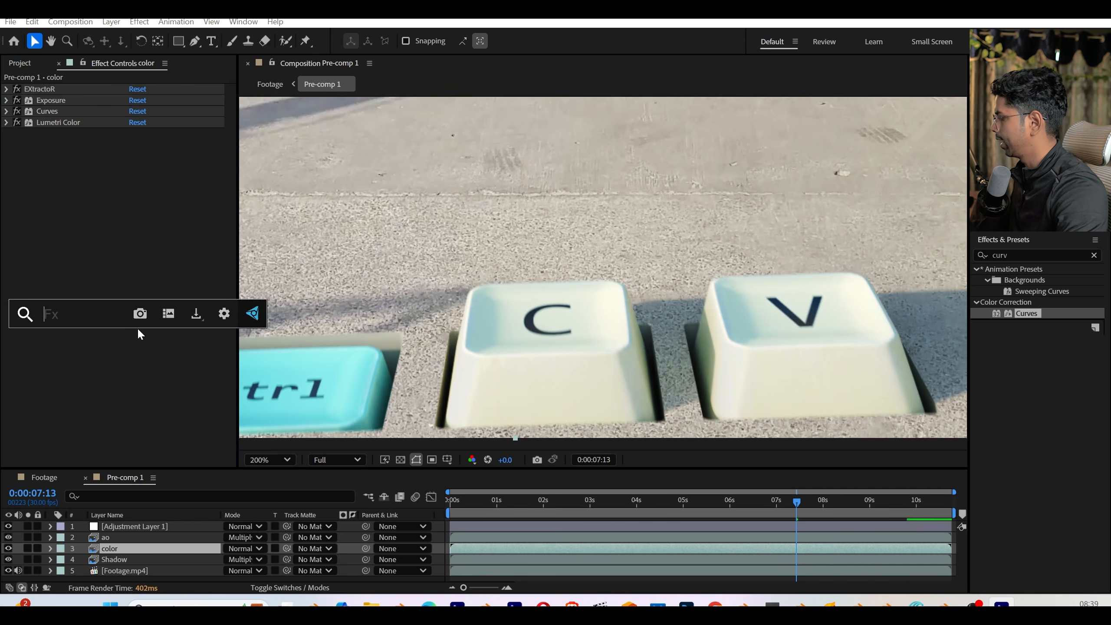
type("uns")
key("Return")
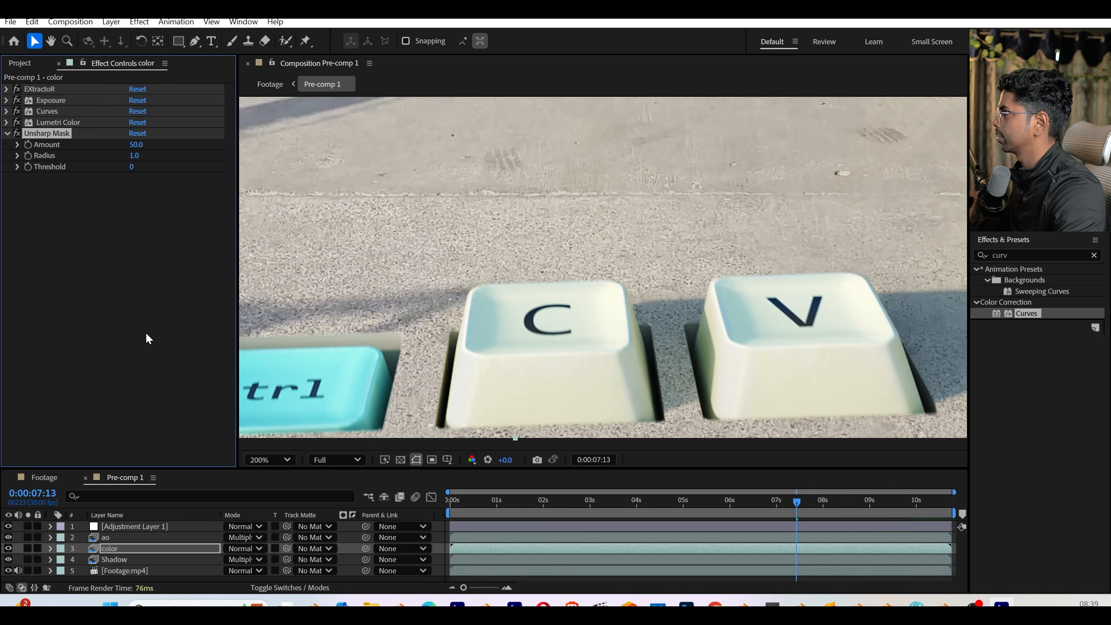
middle_click_drag(523, 166, 546, 364)
middle_click_drag(606, 109, 641, 372)
middle_click_drag(604, 140, 640, 379)
scroll(618, 316, "up", 1)
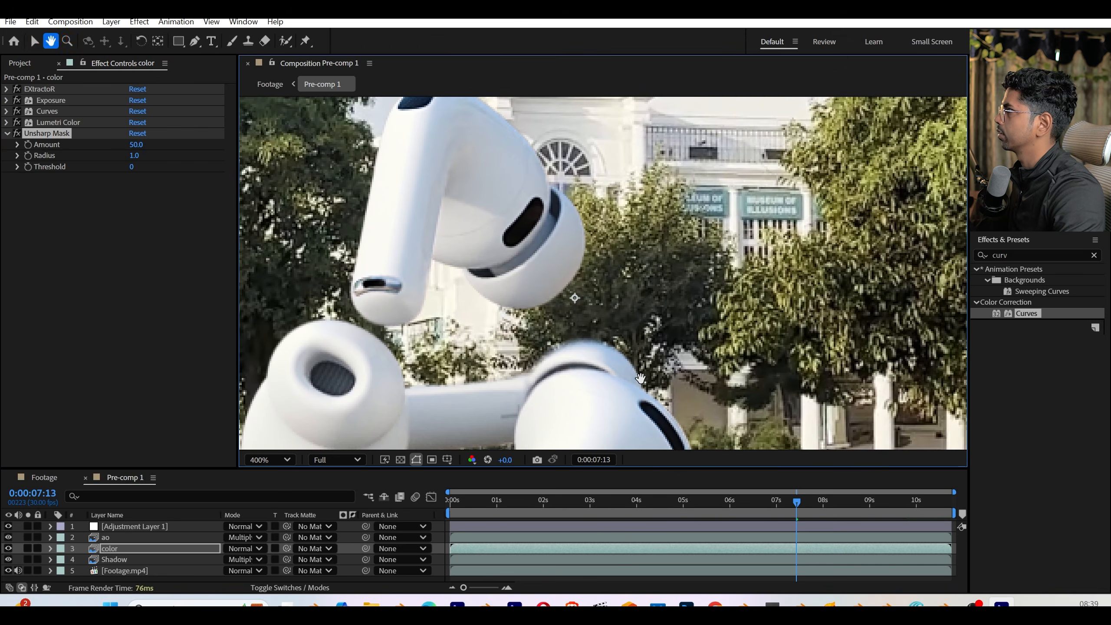
left_click(17, 134)
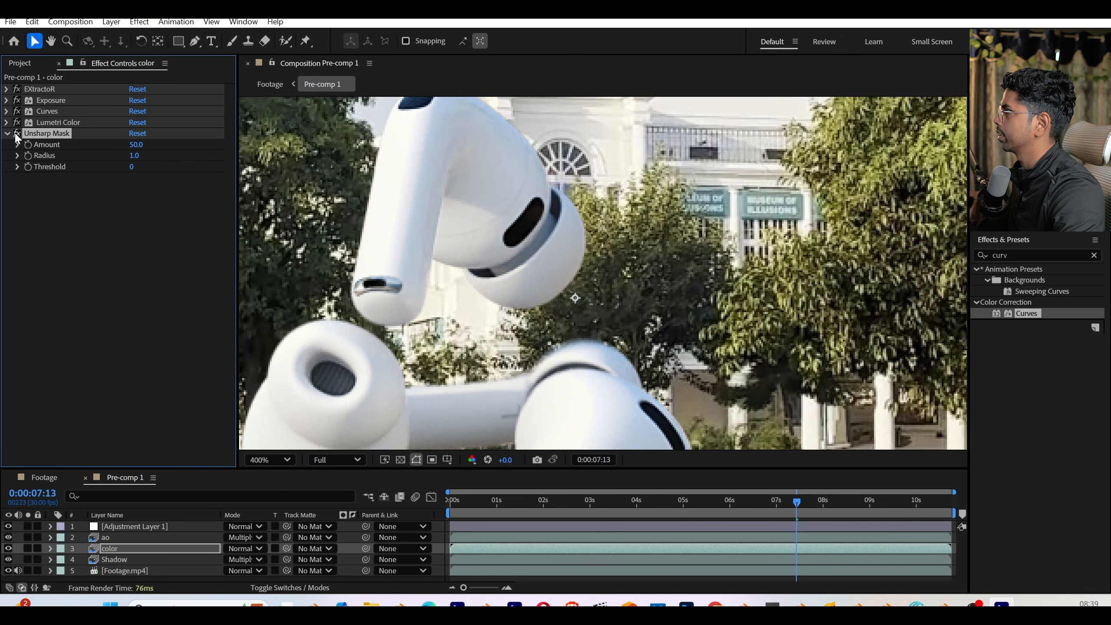
left_click(138, 243)
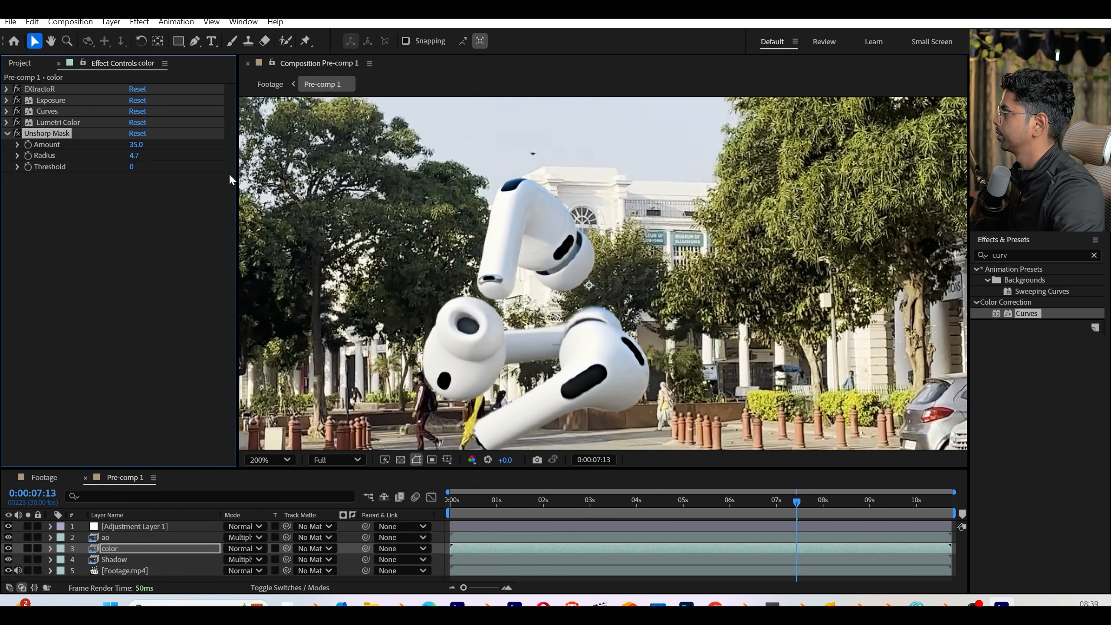
- Check the sharpened airpods up close and disable the Unsharp Mask effect on the color layer
scroll(519, 220, "up", 1)
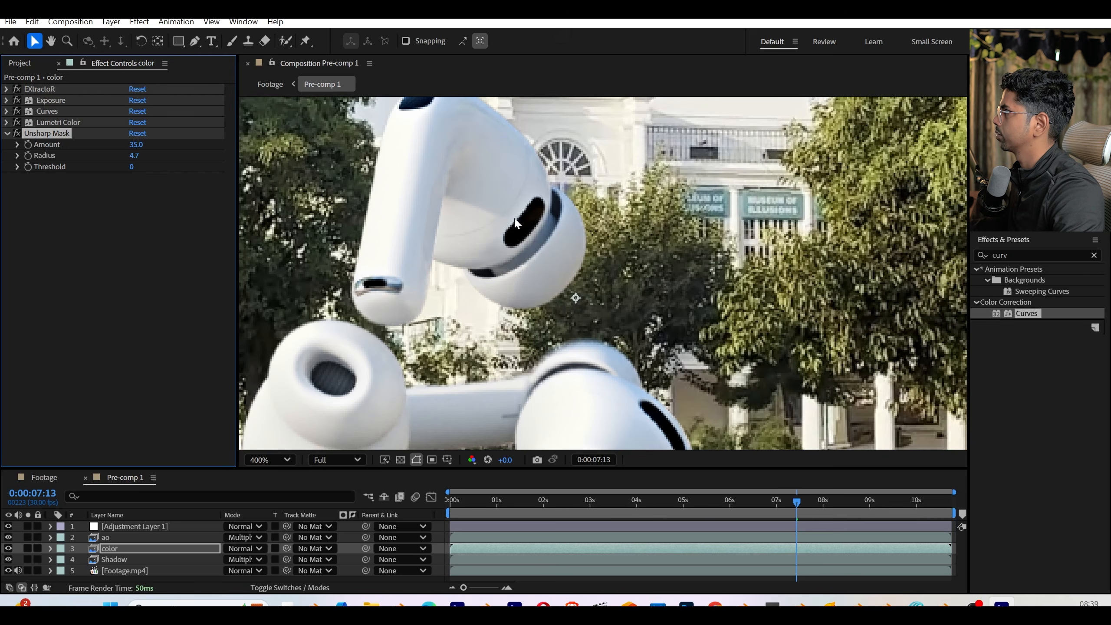
middle_click_drag(466, 219, 473, 241)
left_click(17, 133)
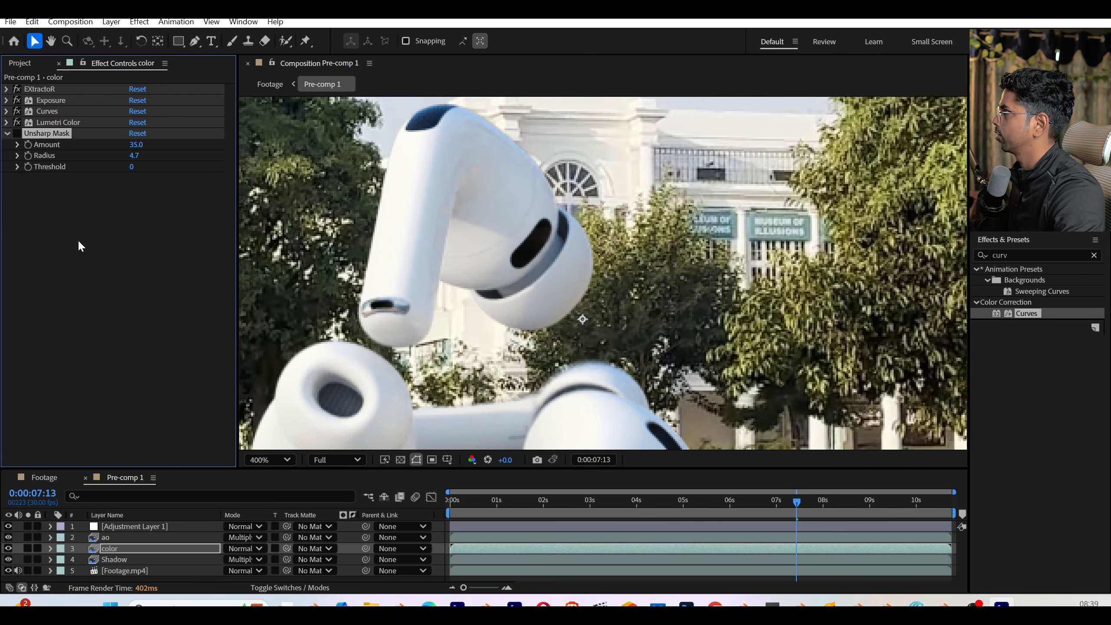
- Apply the Sharpen effect to the color layer with a sharpen amount of 14, checking the airpod edges up close
key("ctrl+space")
type("shar")
left_click(78, 262)
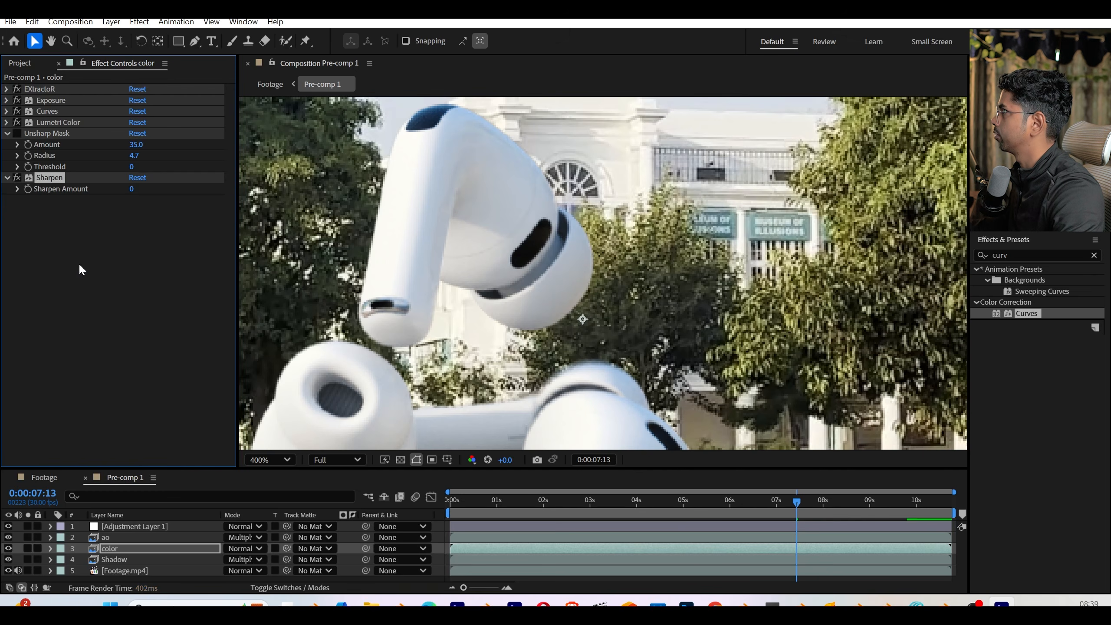
mouse_move(131, 189)
left_mouse_down()
mouse_move(156, 189)
mouse_move(144, 193)
left_mouse_up()
scroll(571, 261, "up", 1)
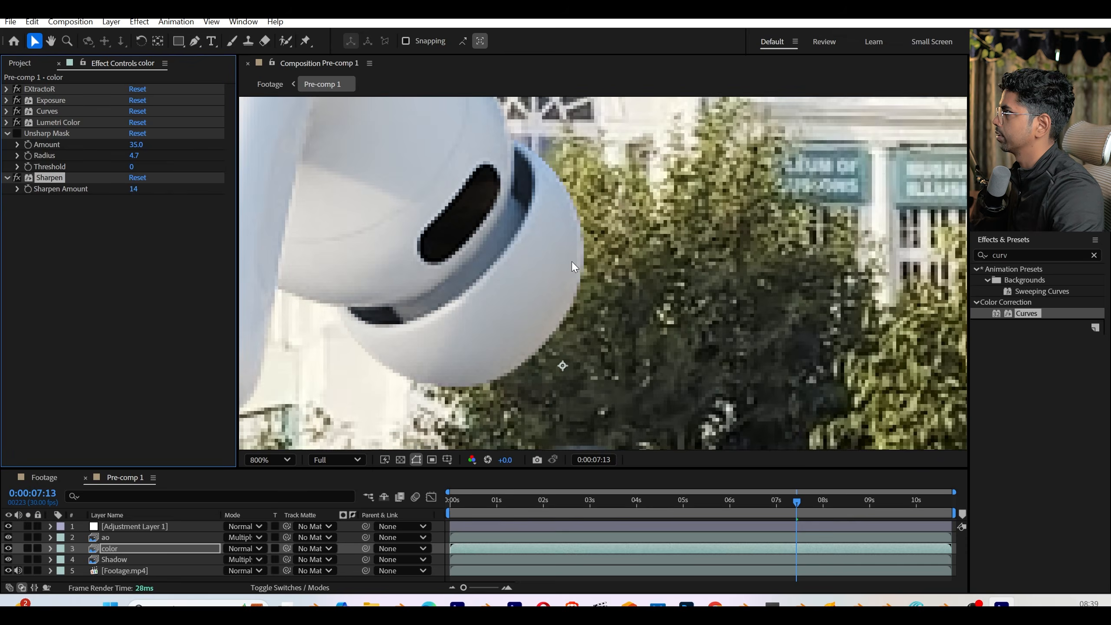
scroll(574, 265, "down", 1)
scroll(583, 271, "up", 1)
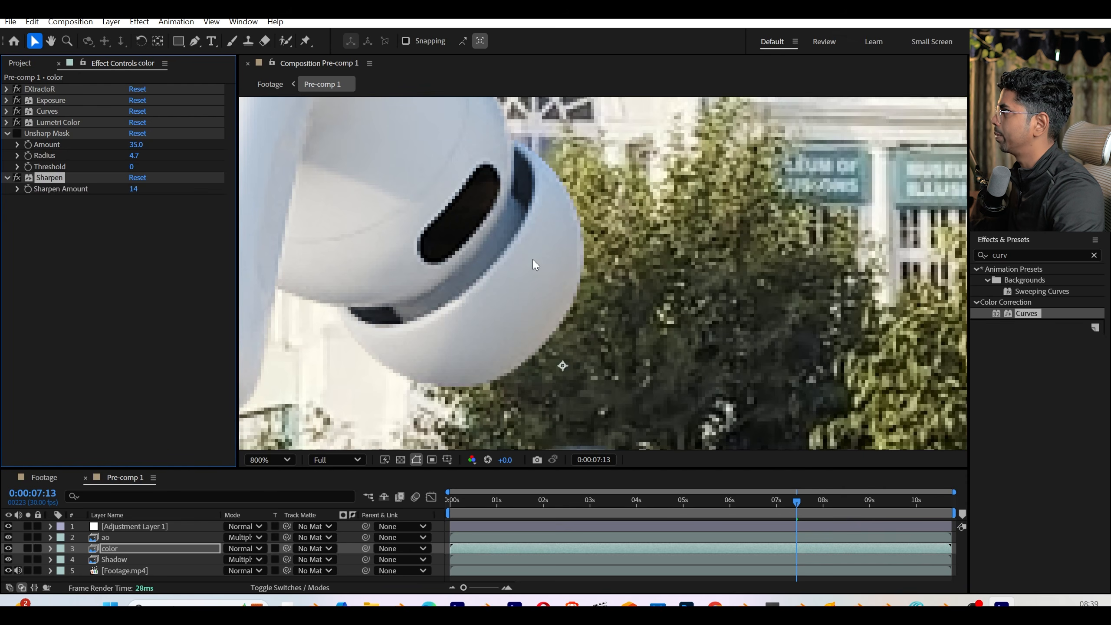
- Compare the airpods with Sharpen off and on, and examine the keycaps with the effect enabled
left_click(17, 177)
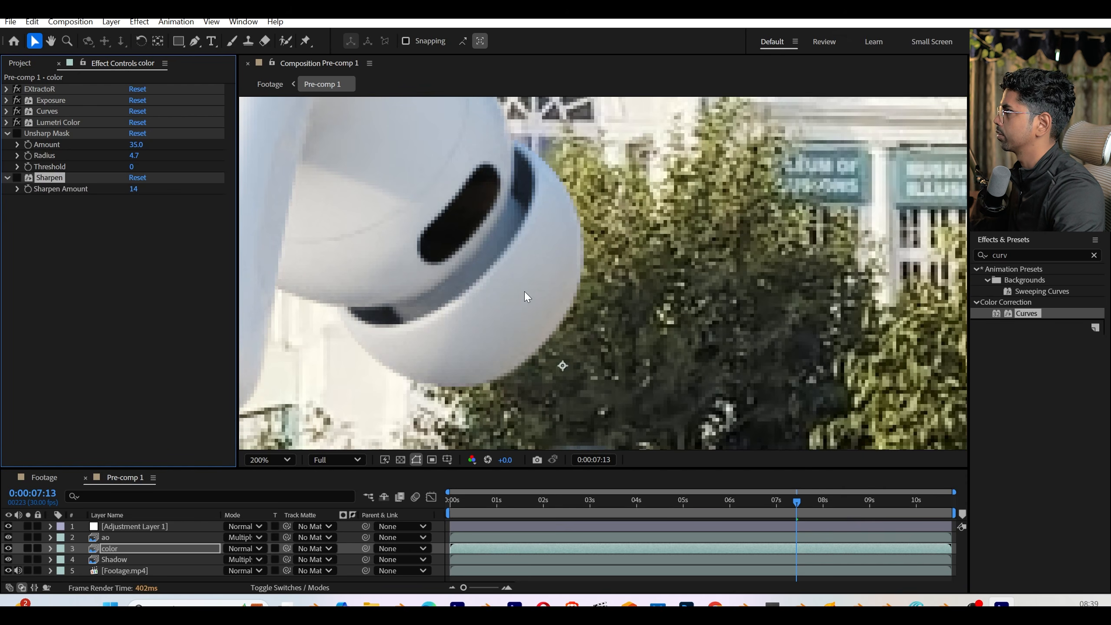
key("comma")
key("comma")
left_click(17, 178)
scroll(638, 379, "down", 1)
middle_click_drag(640, 380, 601, 186)
middle_click_drag(596, 348, 609, 214)
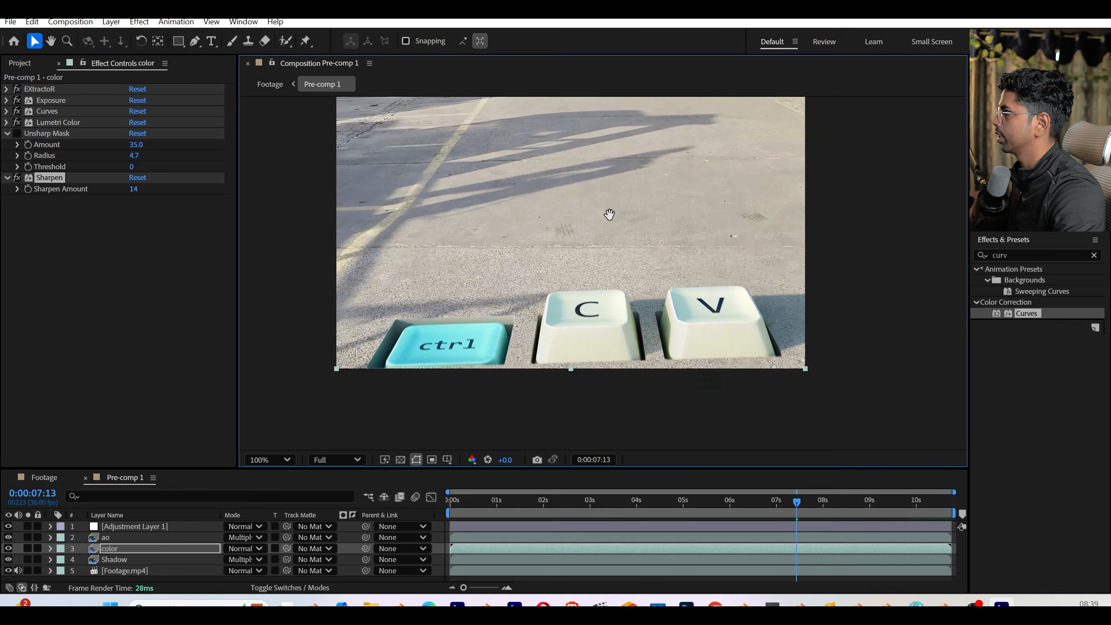
- Return to the first frame and switch back to the Footage composition, fitting the whole frame in view
scroll(591, 337, "up", 1)
left_click_drag(475, 500, 448, 499)
scroll(548, 407, "down", 1)
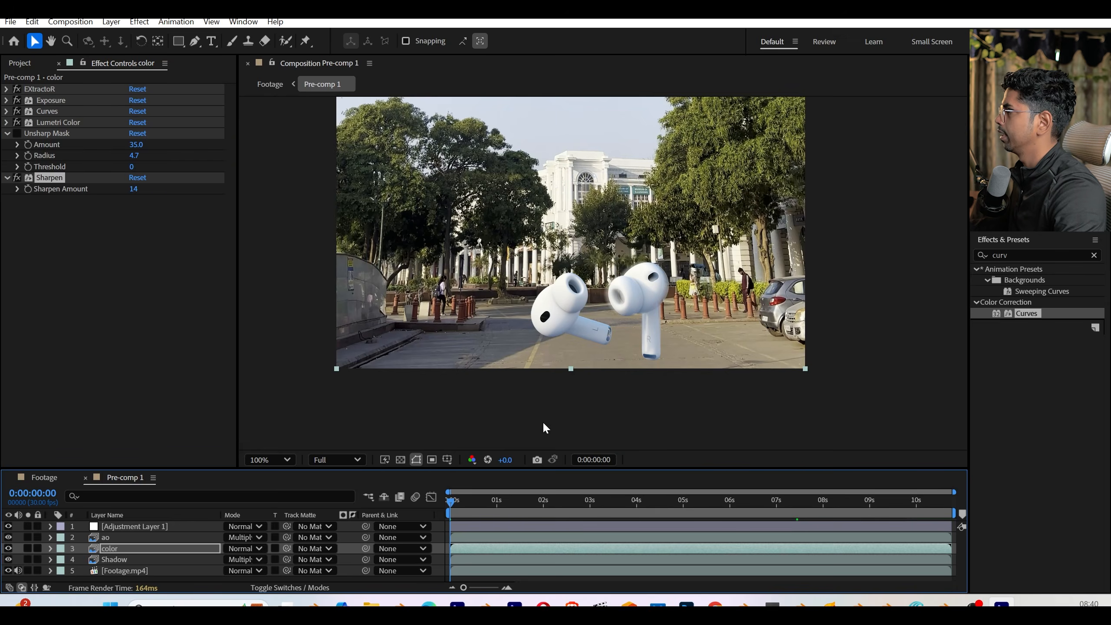
left_click(45, 477)
key("shift+slash")
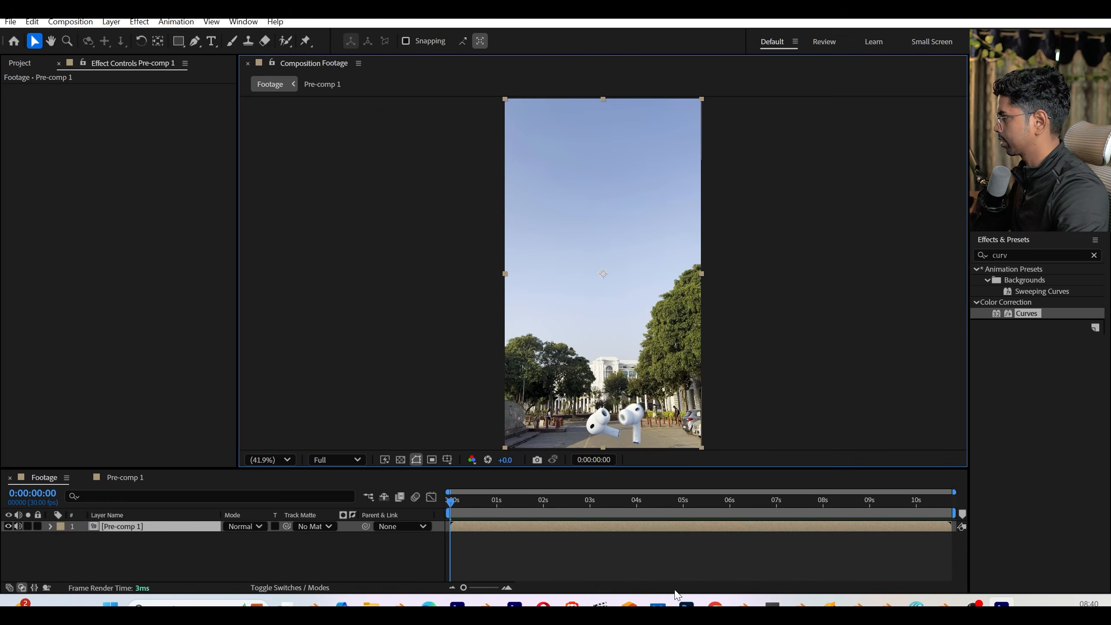
- Go to 0:00:09:06, add the Footage composition to the render queue and confirm its H.264 output module settings
left_click(880, 500)
key("ctrl+m")
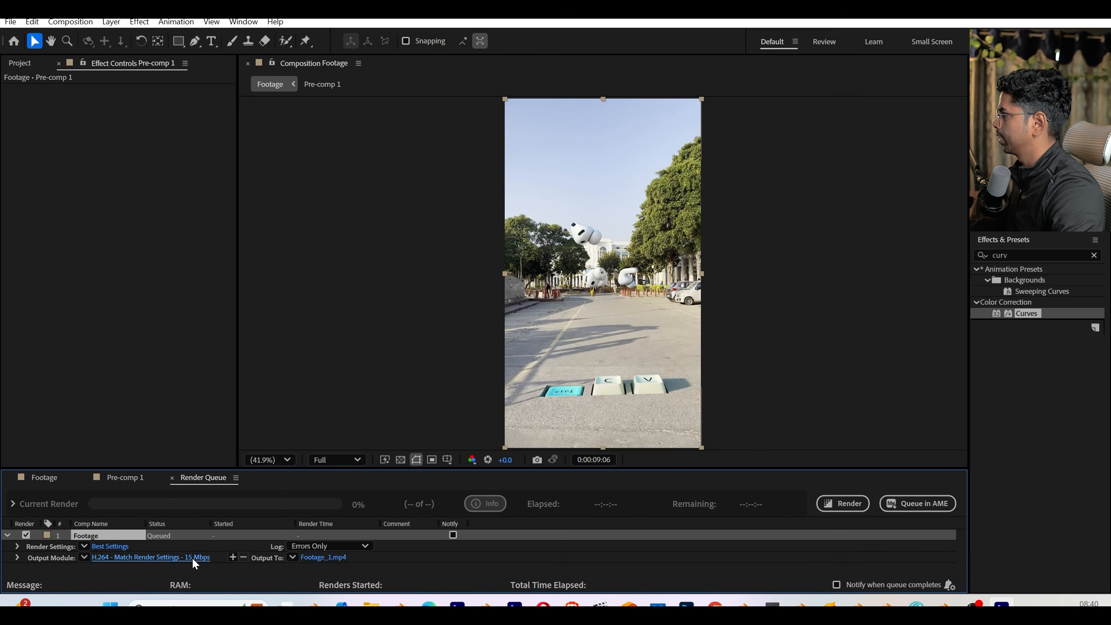
left_click(344, 557)
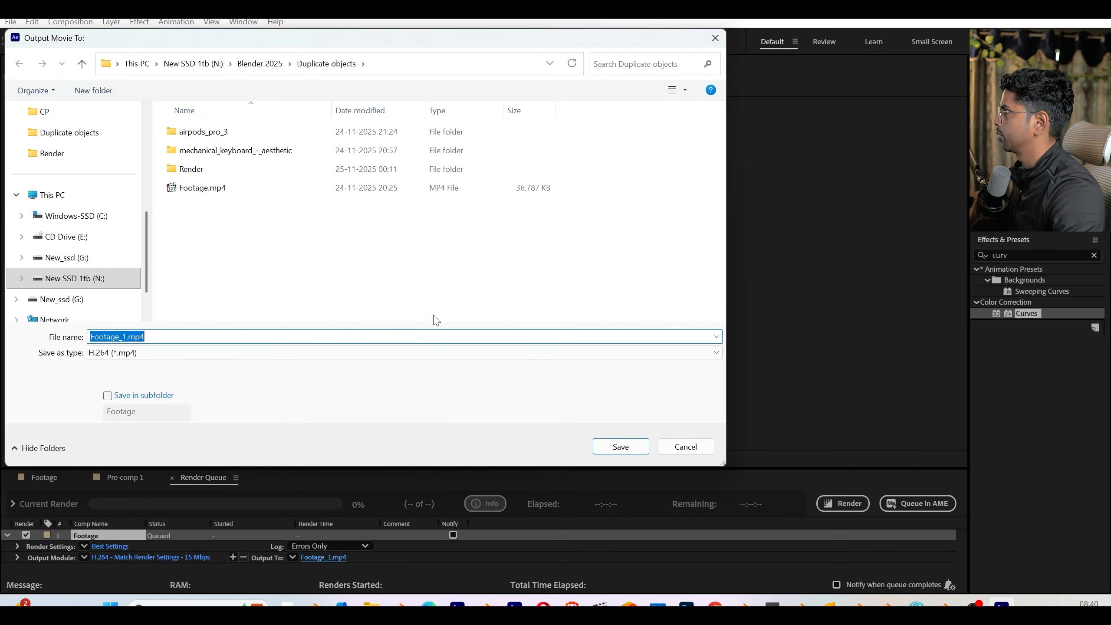
left_click(700, 450)
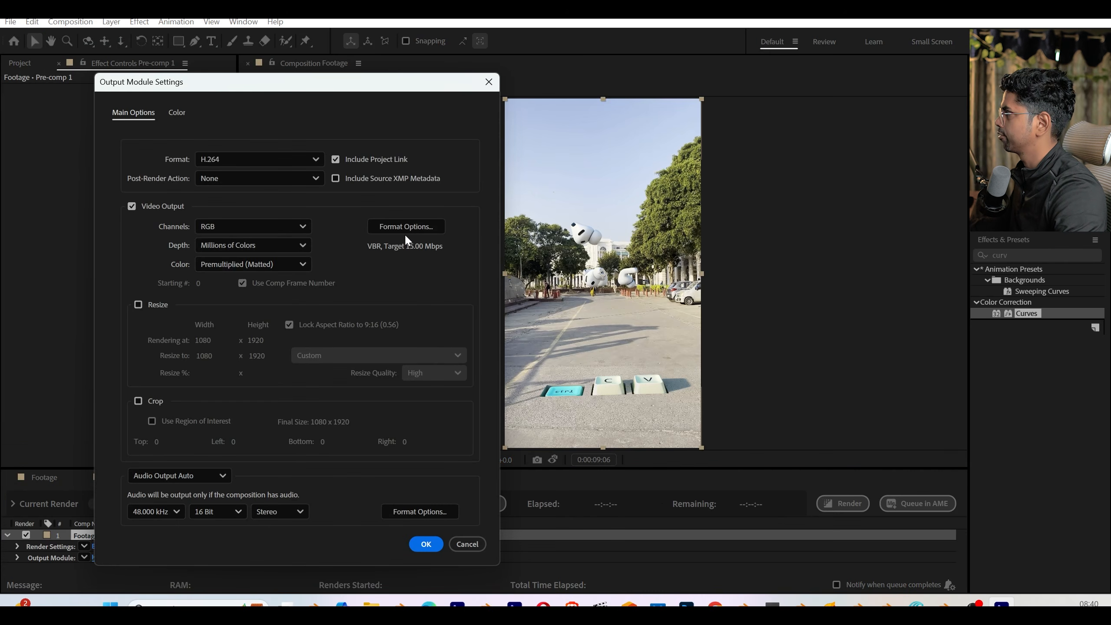
left_click(427, 543)
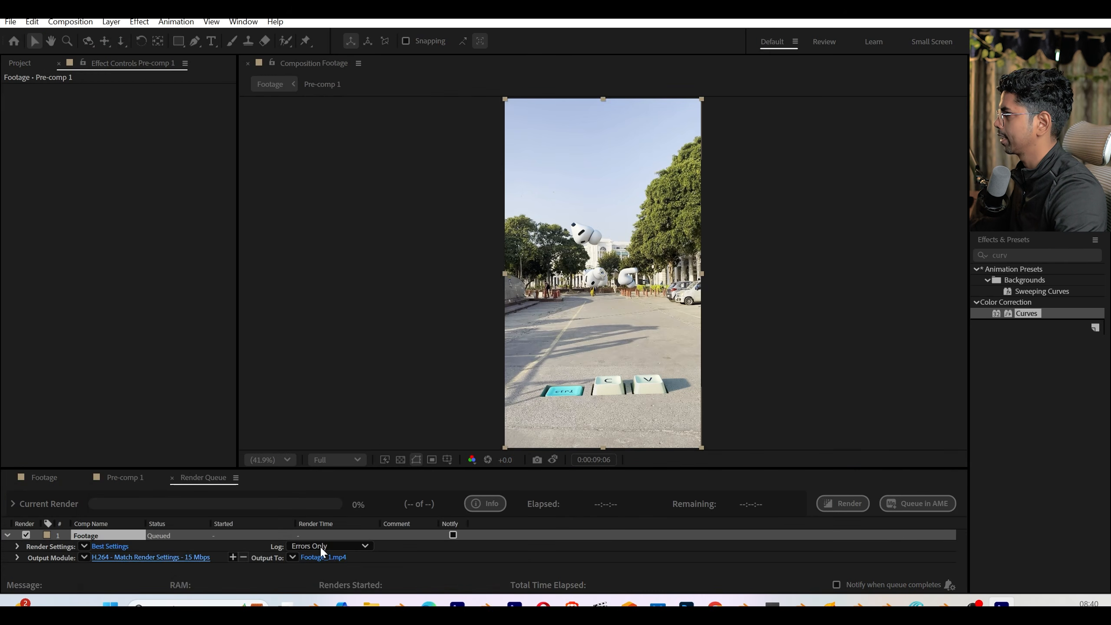